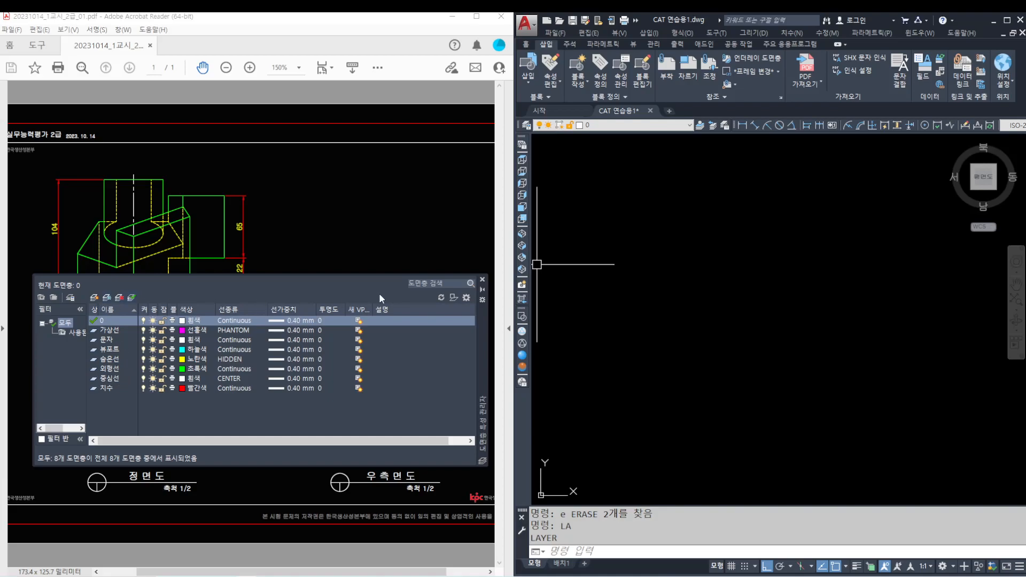
- Close the layer properties manager and turn on lineweight display for the drawing
left_click(484, 280)
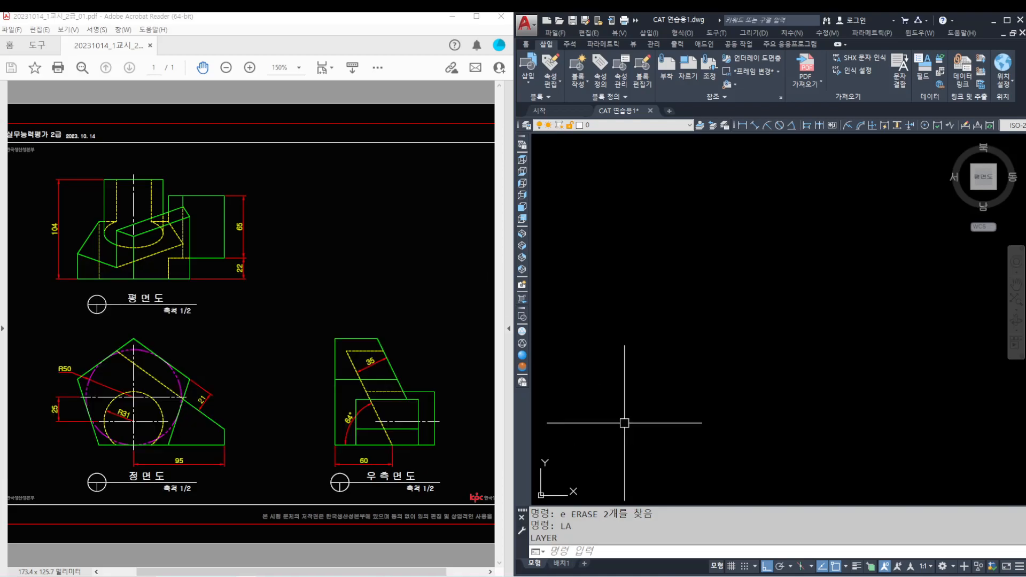
left_click(854, 566)
- Modify the ISO-25 dimension style so its text is yellow (노란색) and its text alignment is ISO standard (ISO 표준)
type("d")
key("Return")
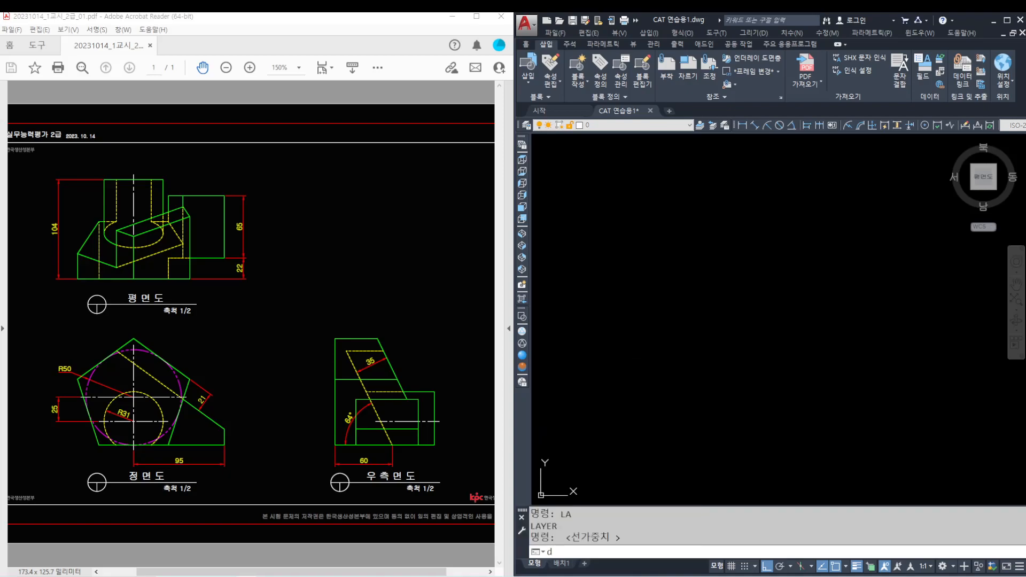
left_click(895, 278)
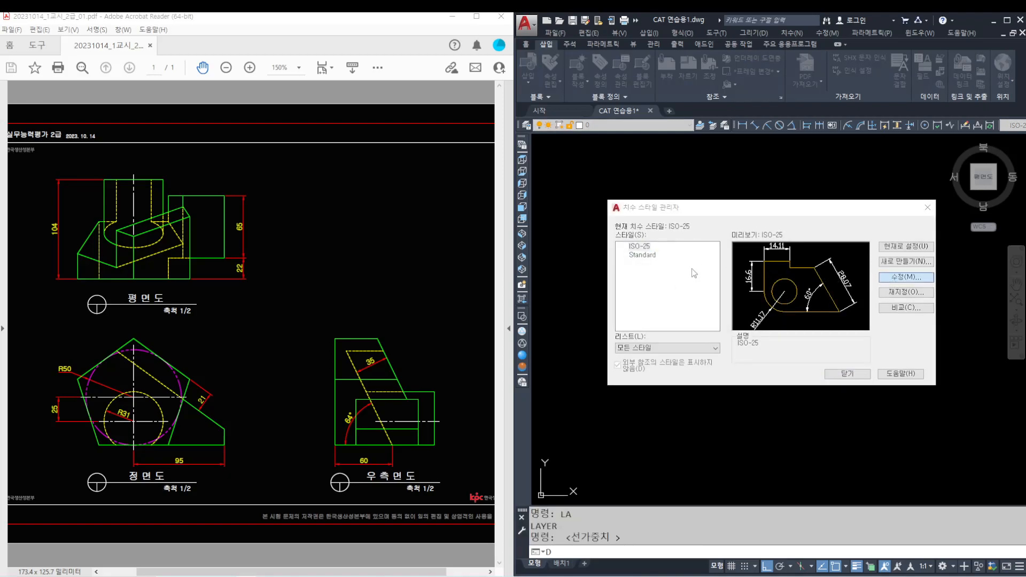
left_click(617, 225)
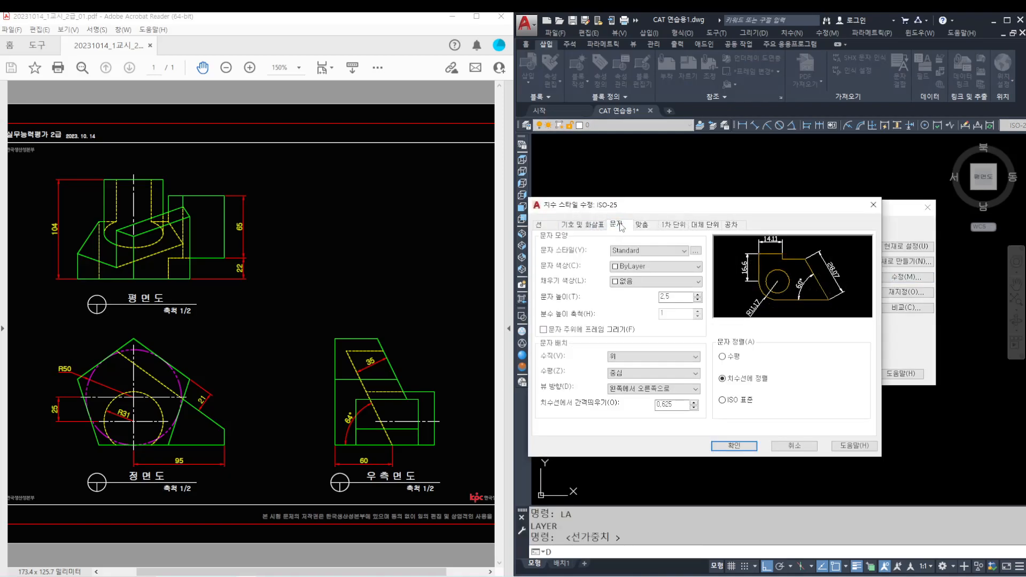
left_click(628, 264)
left_click(640, 300)
scroll(77, 380, "up", 4, "ctrl")
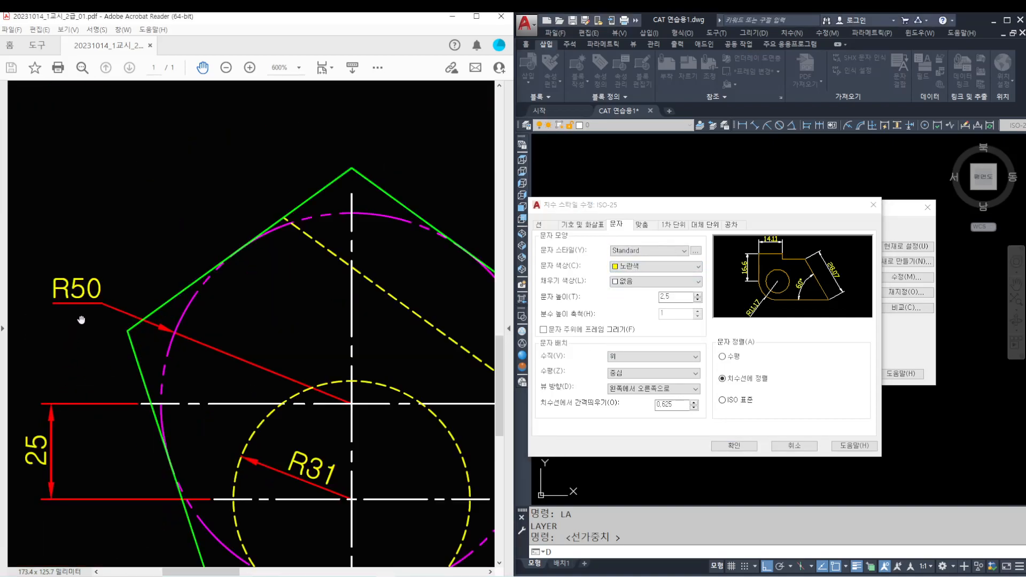
left_click(721, 400)
- Compare with the R31 dimension in the reference PDF and set the ISO-25 fit option to arrows (화살표)
left_click_drag(227, 355, 145, 283)
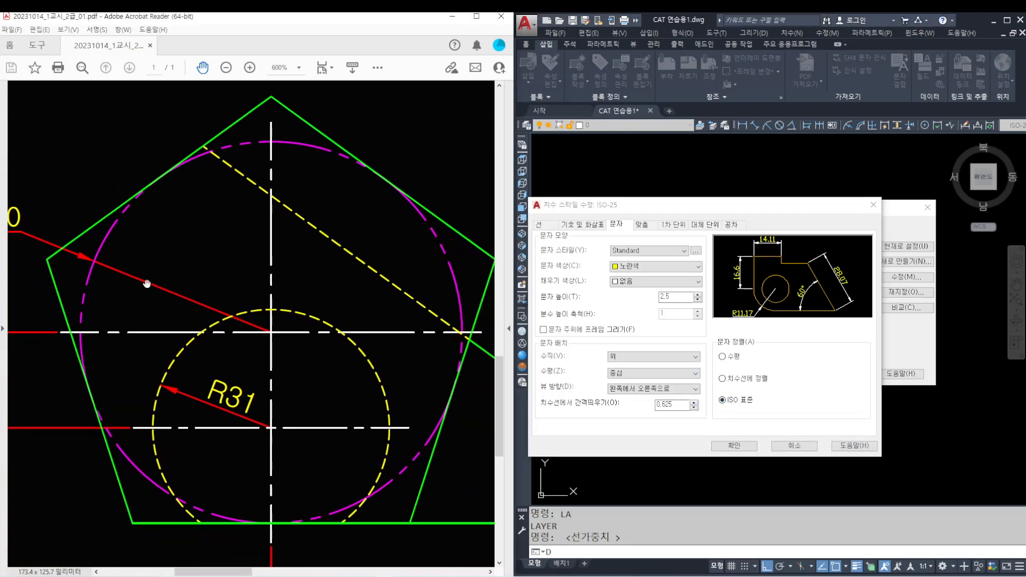
left_click(646, 228)
scroll(218, 360, "up", 2, "ctrl")
left_click_drag(130, 363, 245, 331)
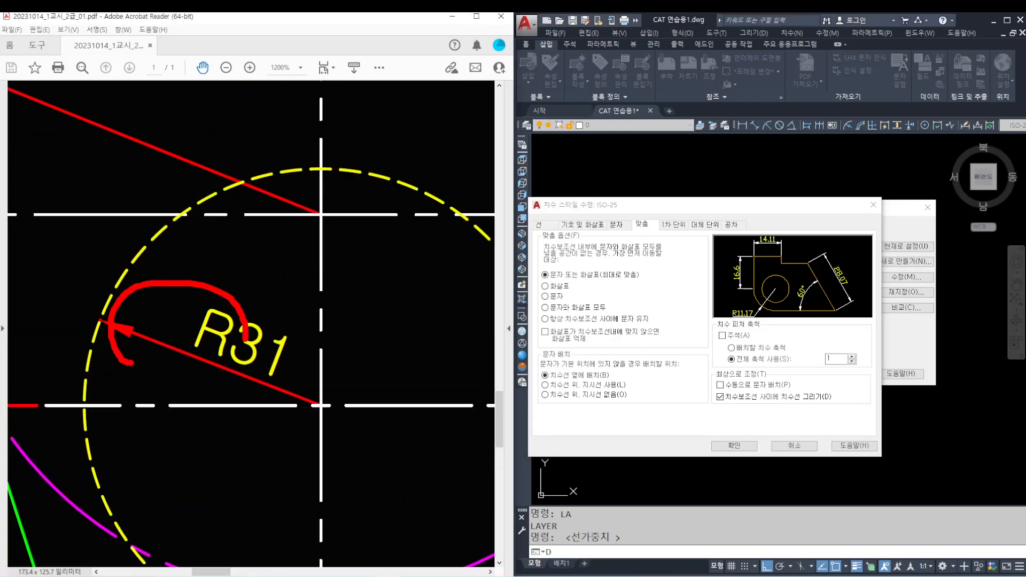
left_click_drag(267, 389, 99, 318)
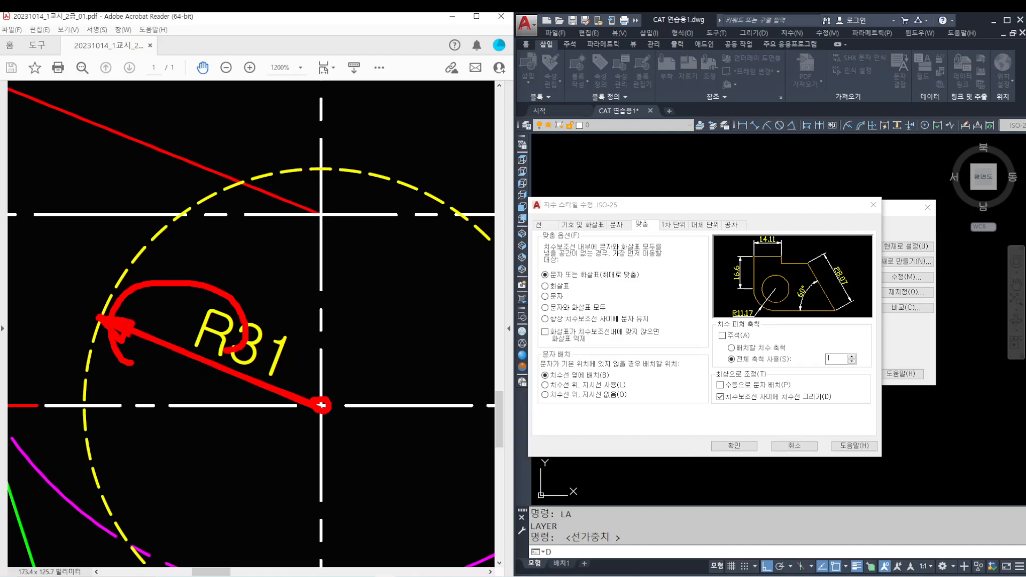
key("Escape")
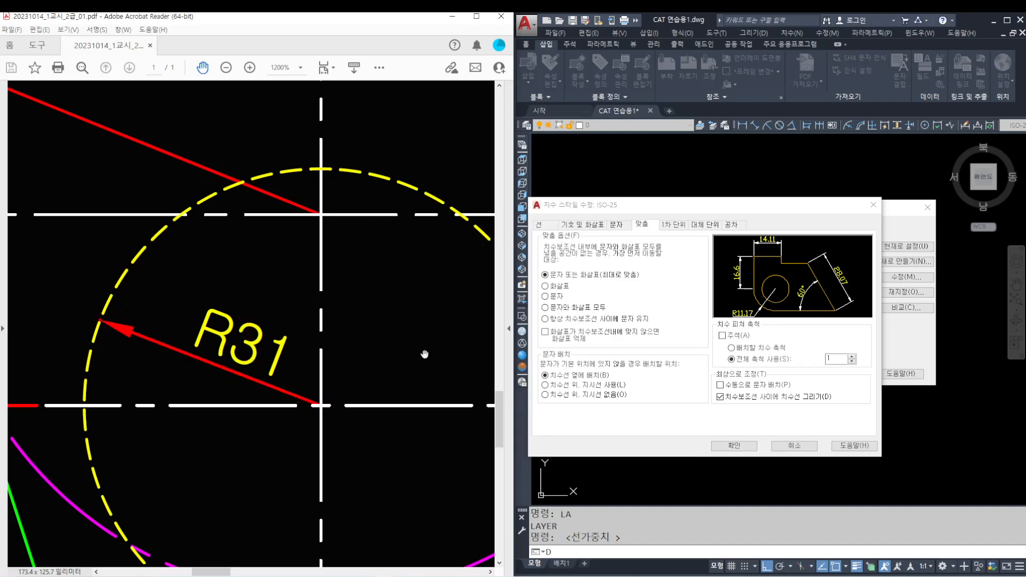
left_click(545, 287)
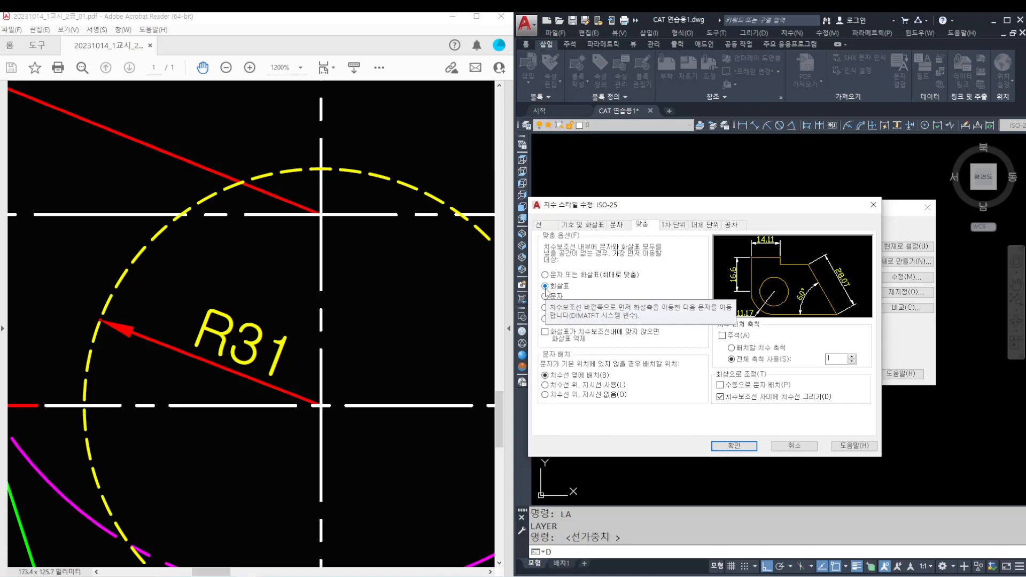
left_click(381, 338)
scroll(377, 337, "down", 1, "ctrl")
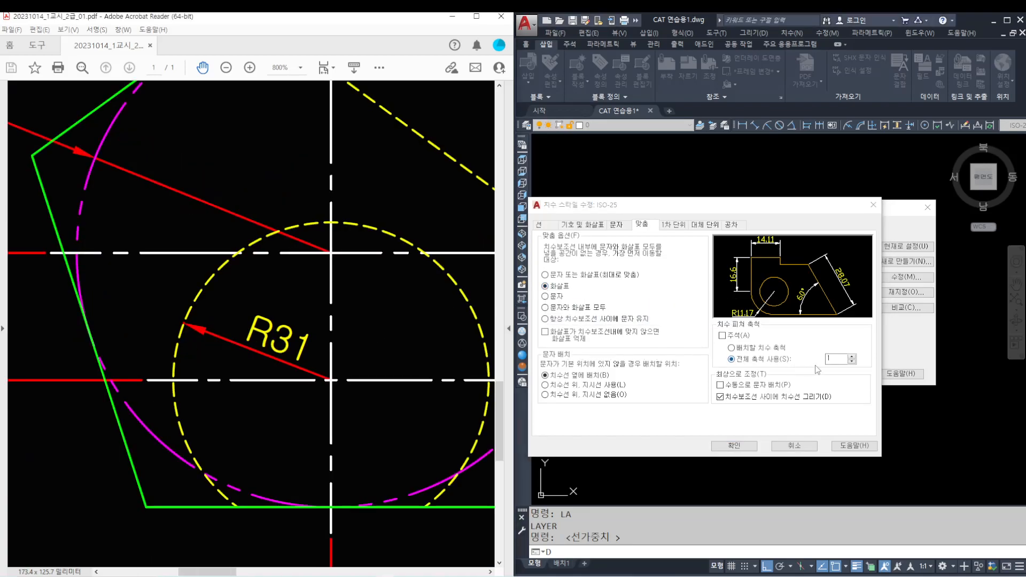
left_click(836, 358)
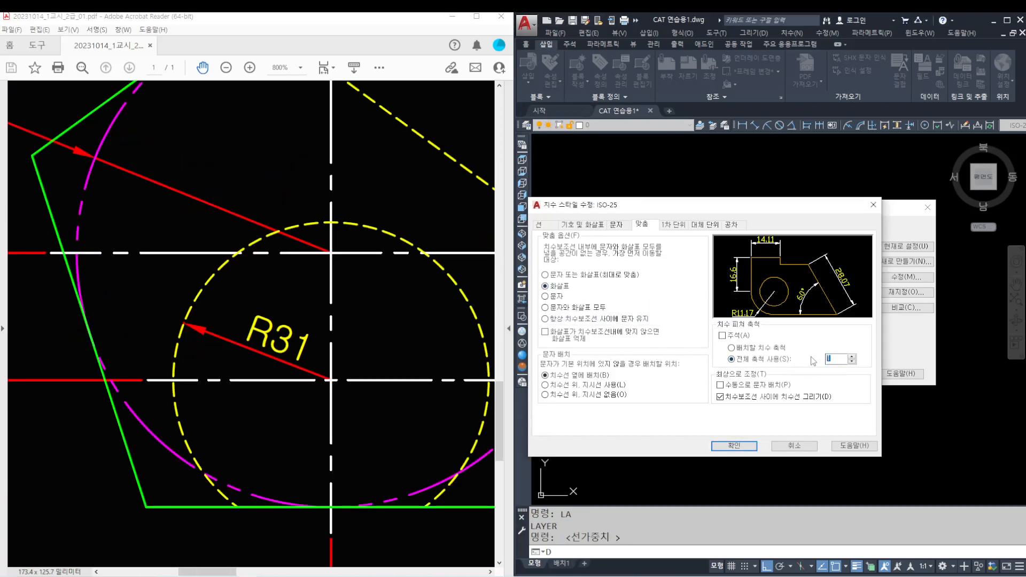
- Set the linear and angular precision of ISO-25 to 0.00000000, save the style and close the dimension style manager
left_click(673, 225)
left_click(668, 261)
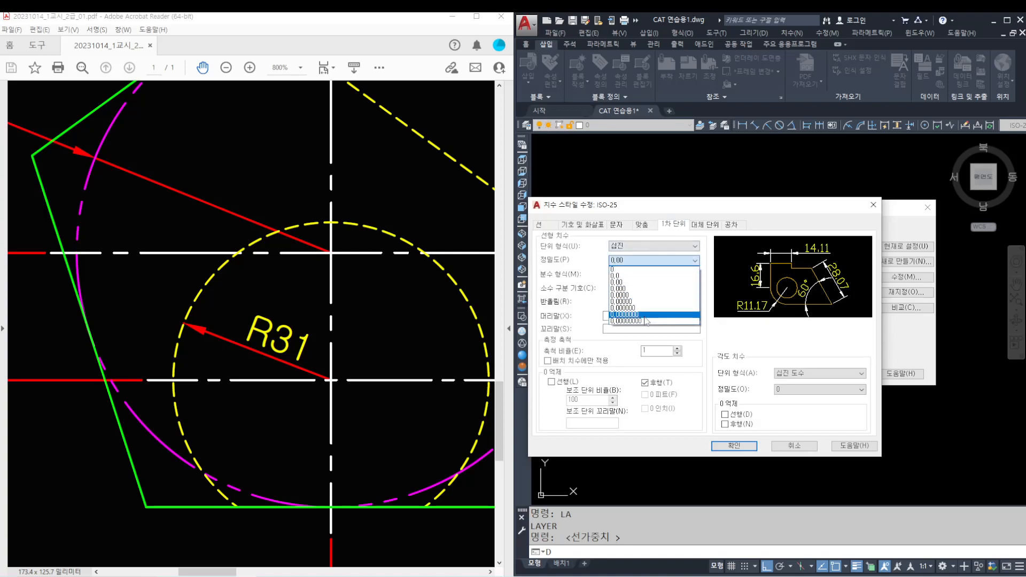
left_click(666, 324)
left_click(820, 389)
left_click(801, 453)
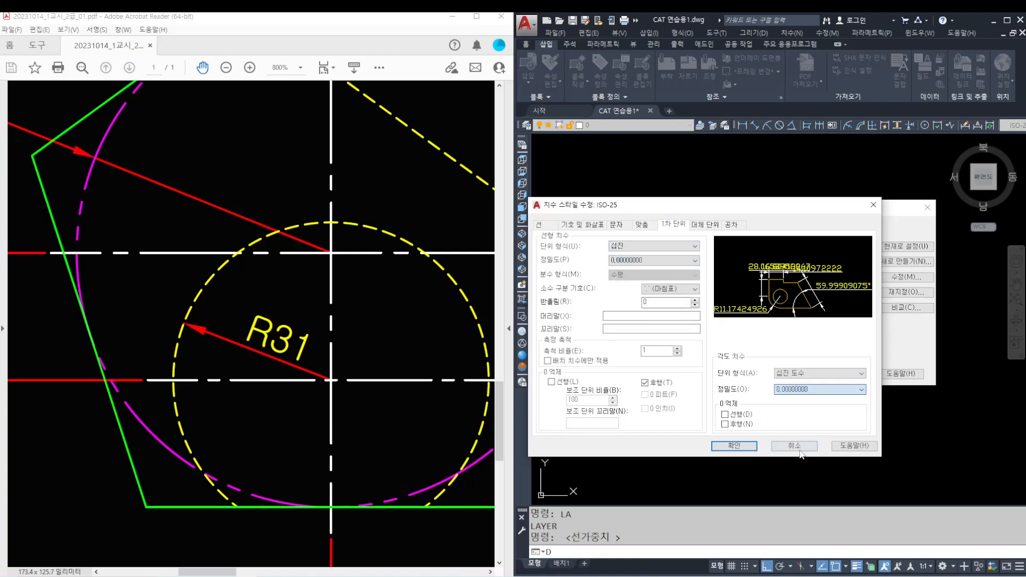
left_click(733, 447)
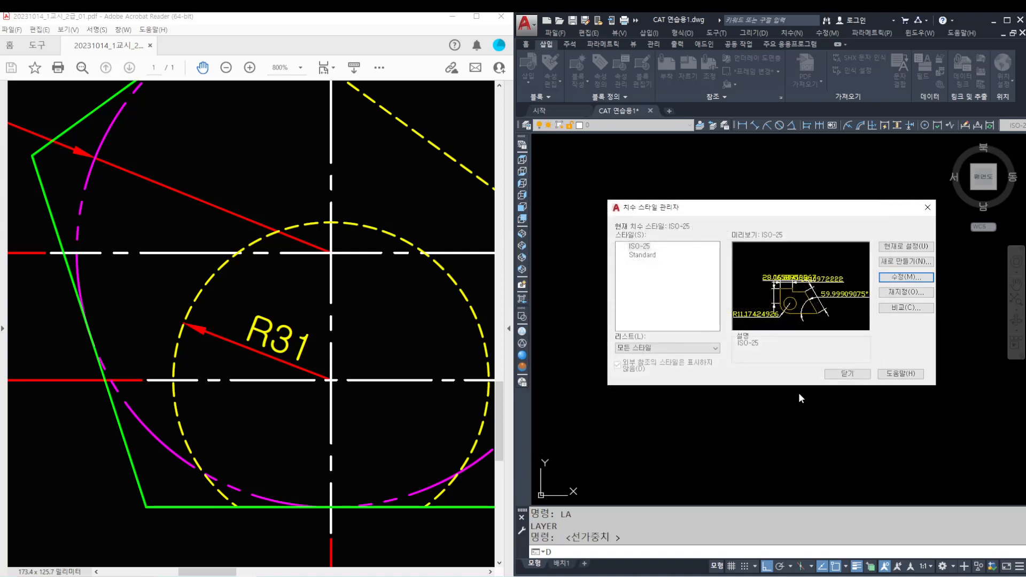
left_click(845, 375)
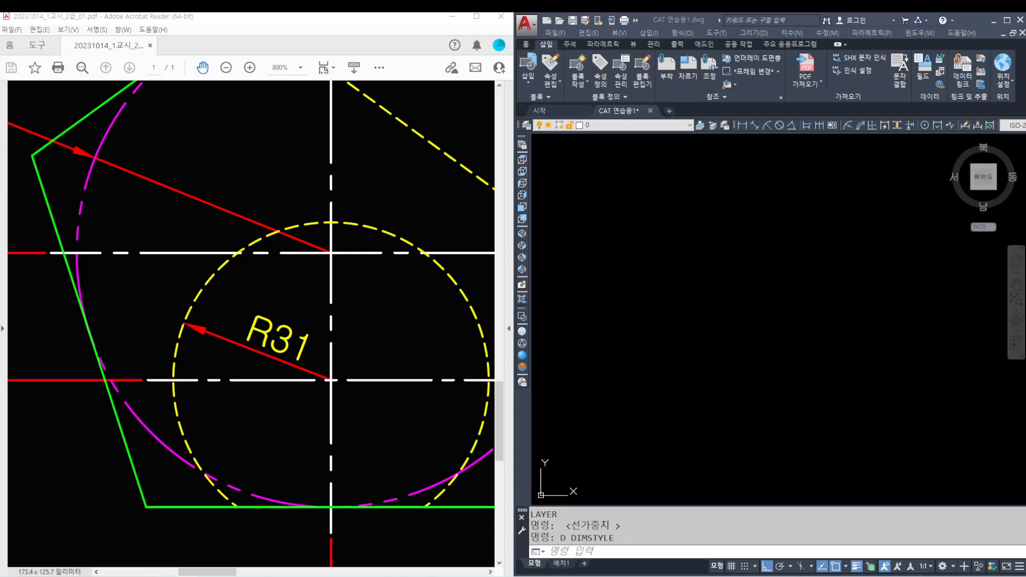
- Change the Standard text style's font to 굴림, apply it and close the text style dialog
left_click(779, 248)
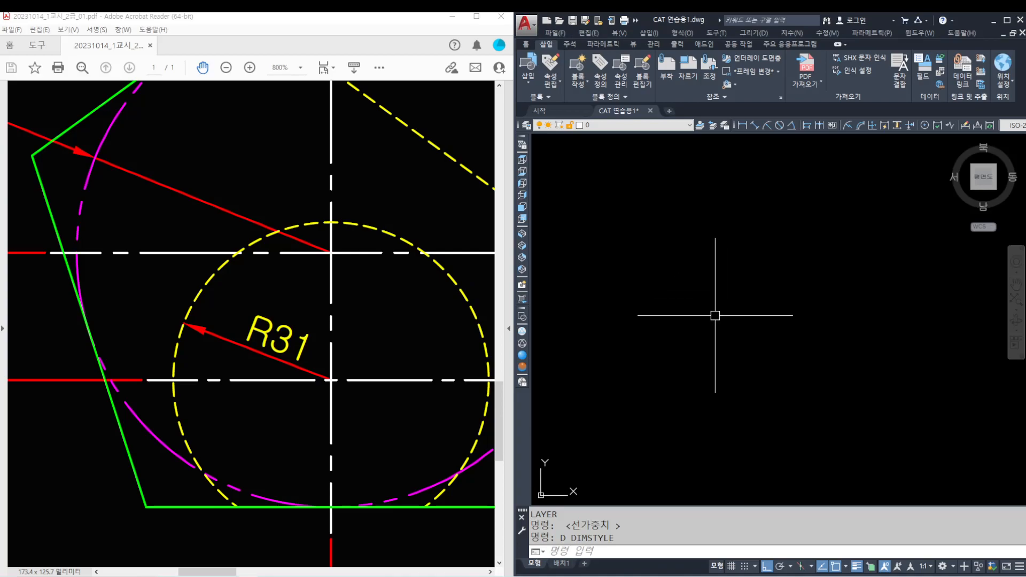
key("Return")
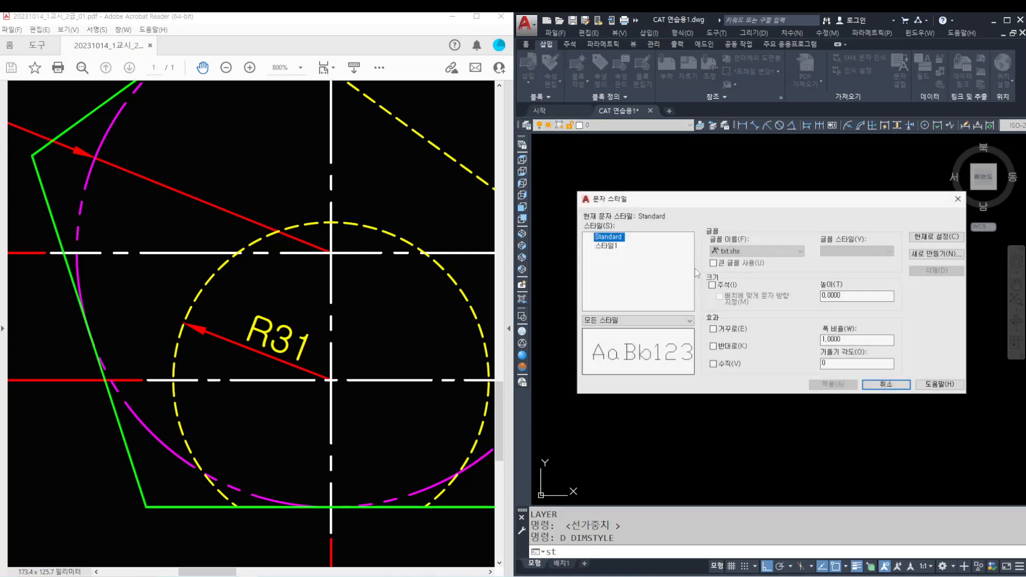
left_click(780, 251)
scroll(771, 316, "down", 5)
scroll(771, 315, "down", 5)
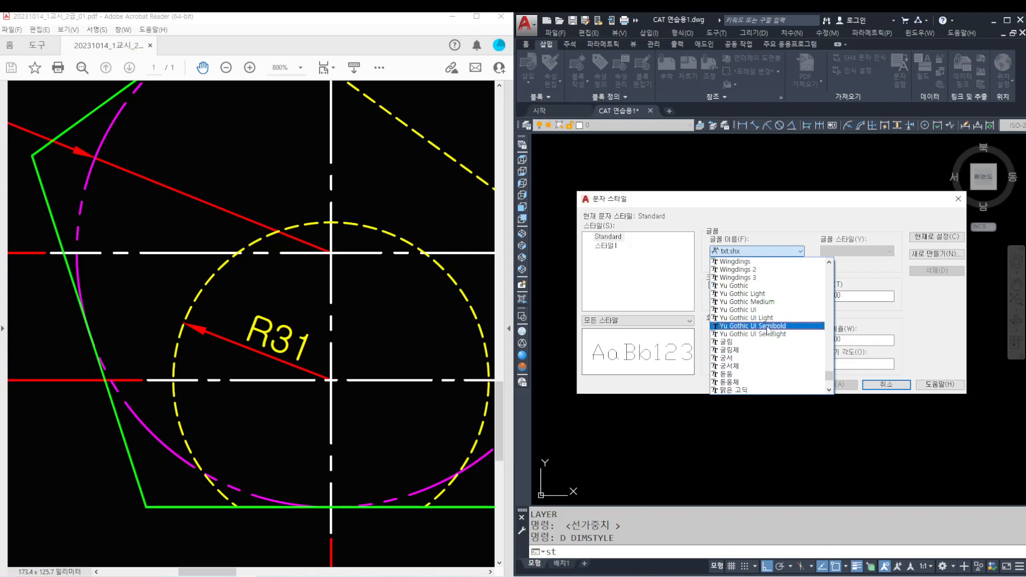
left_click(758, 341)
left_click(826, 385)
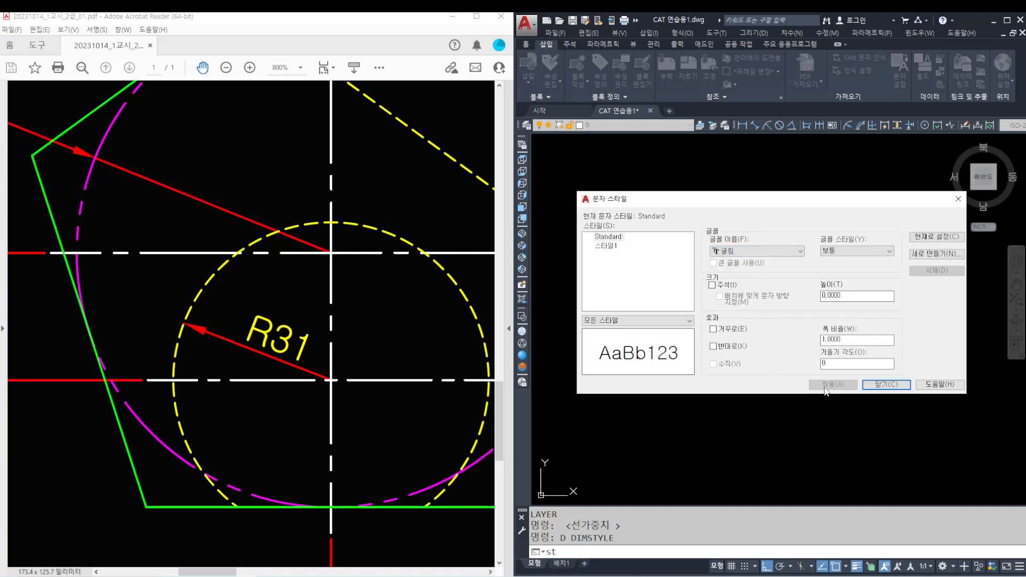
left_click(887, 385)
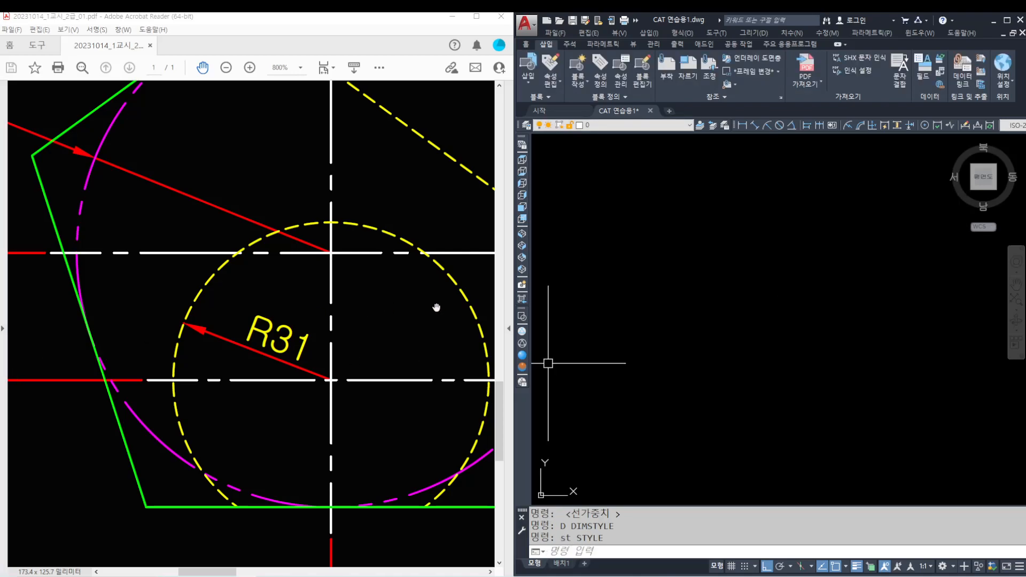
- Make the 외형선 layer current and draw one horizontal and one vertical construction line crossing near the drawing area's lower-left corner
scroll(393, 308, "down", 6, "ctrl")
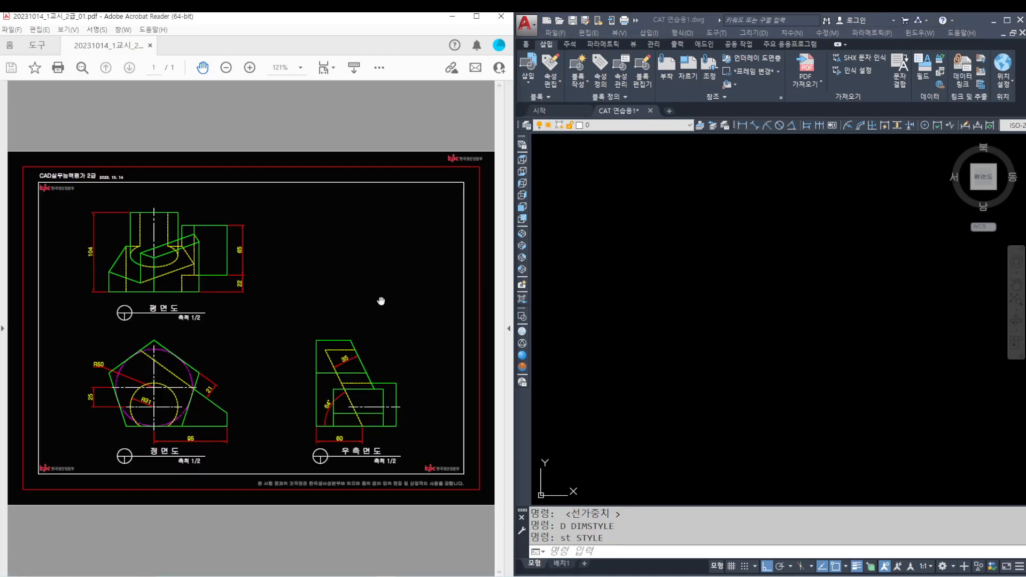
left_click(620, 126)
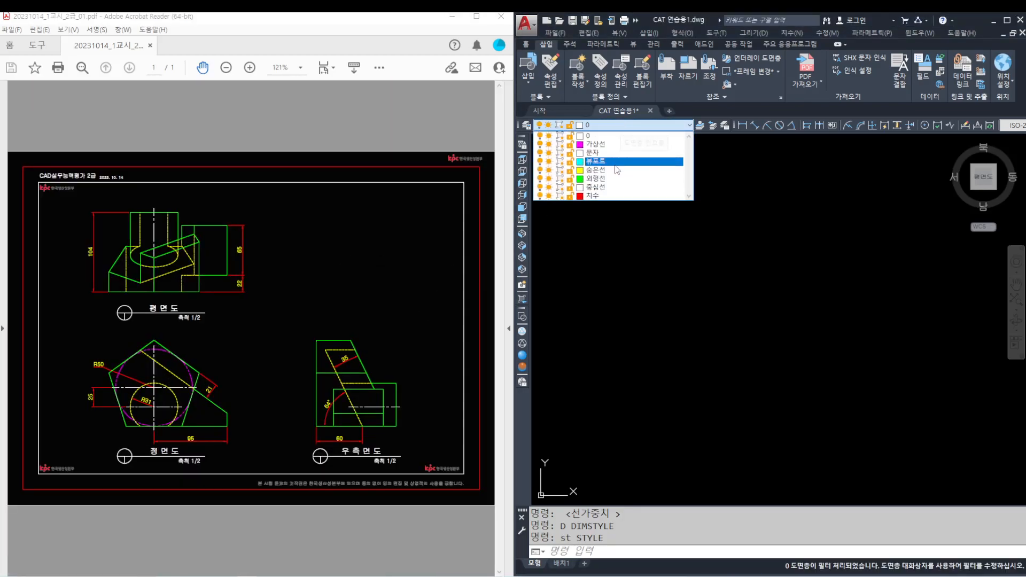
left_click(596, 179)
type("xl")
key("Return")
left_click(606, 433)
left_click(651, 424)
left_click(615, 378)
key("Return")
- Examine the front view in the reference PDF for the horizontal extents given by the R50 and 95 dimensions
left_click(158, 406)
scroll(146, 412, "up", 5, "ctrl")
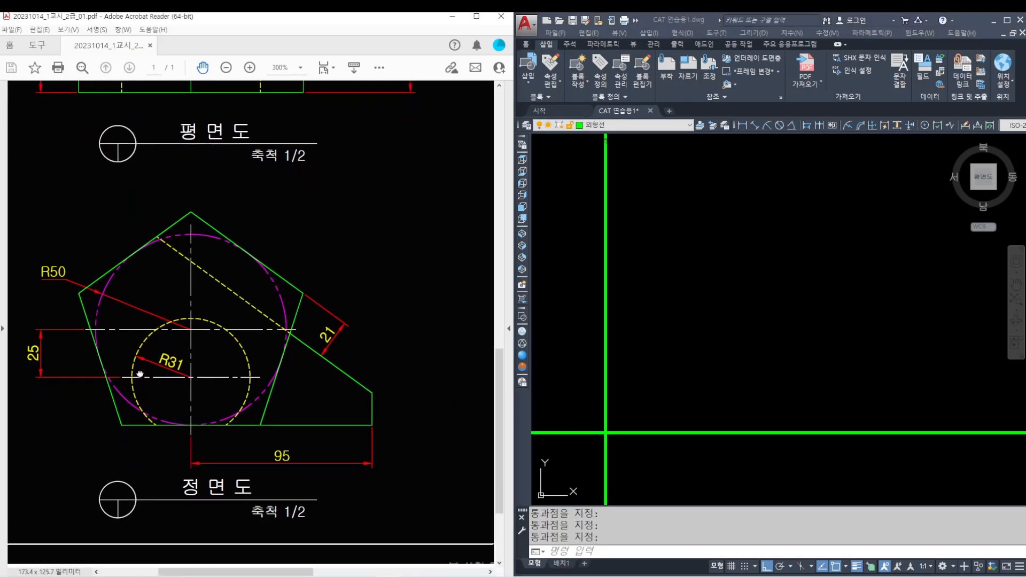
left_click_drag(96, 289, 105, 379)
left_click_drag(376, 410, 376, 266)
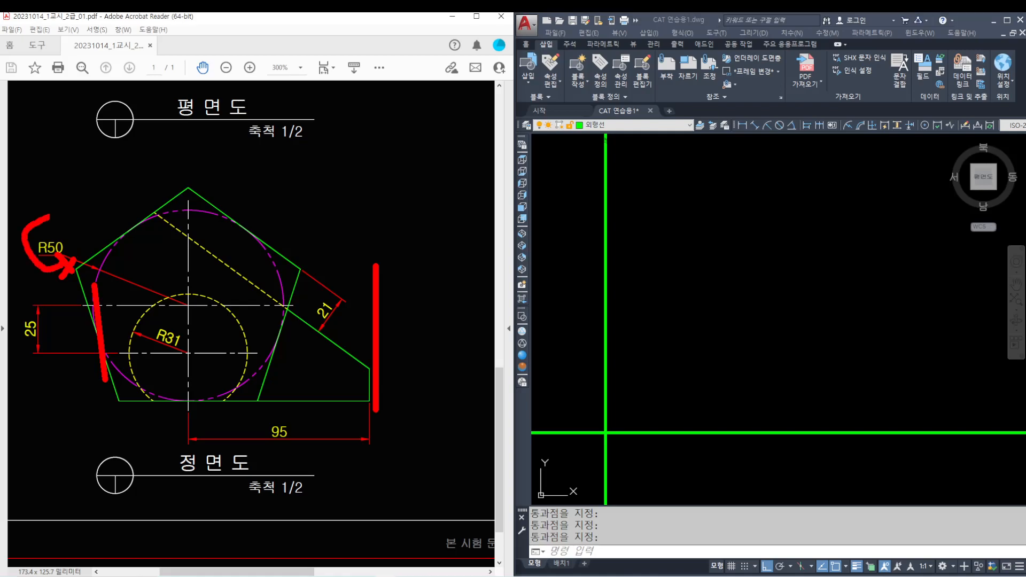
left_click_drag(42, 218, 93, 279)
left_click_drag(161, 309, 184, 311)
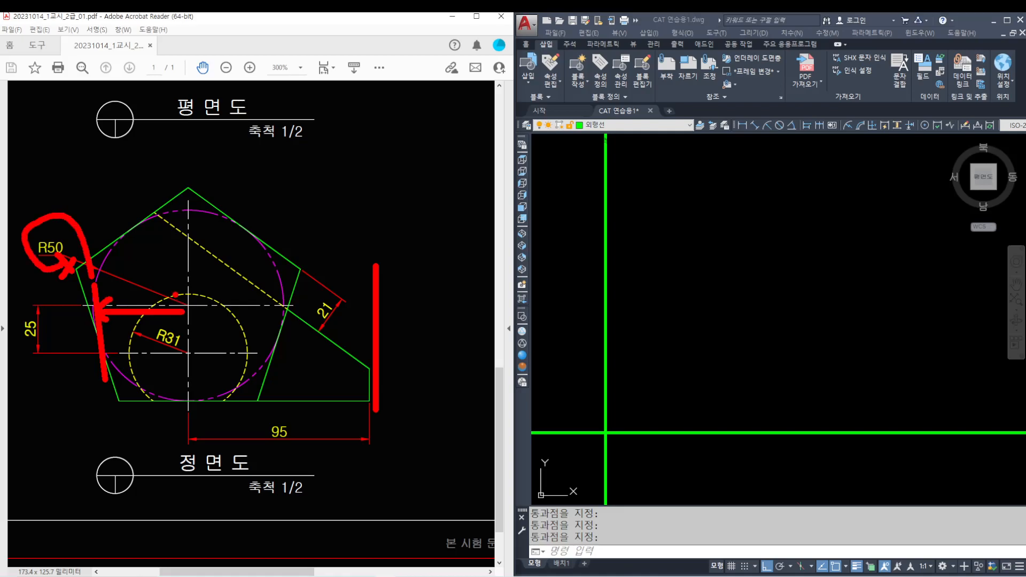
left_click_drag(289, 452, 314, 416)
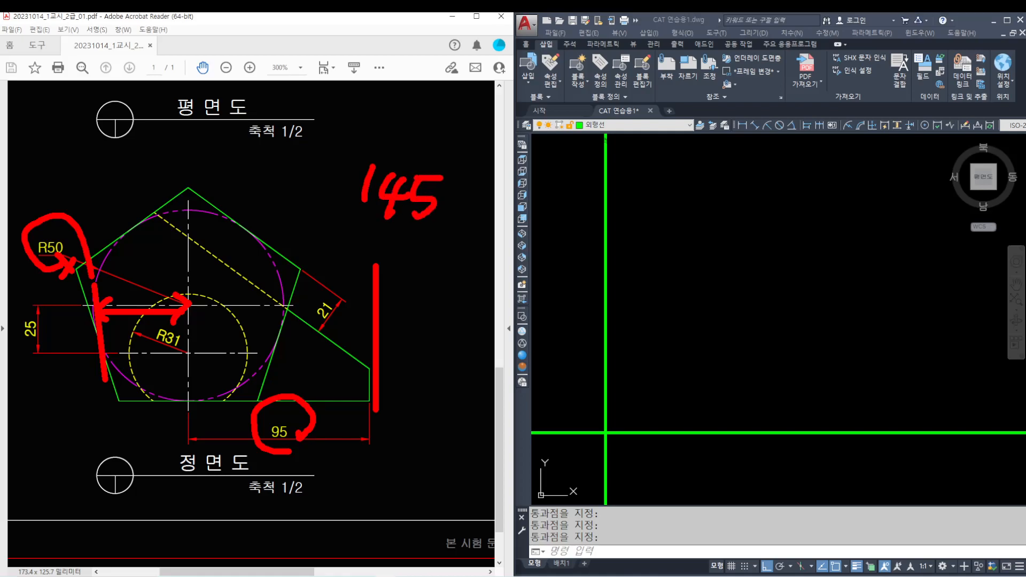
key("Escape")
- Offset the vertical construction line 145 to the right
left_click(674, 382)
type("o")
key("space")
type("145")
key("Return")
left_click(606, 370)
left_click(639, 383)
key("Return")
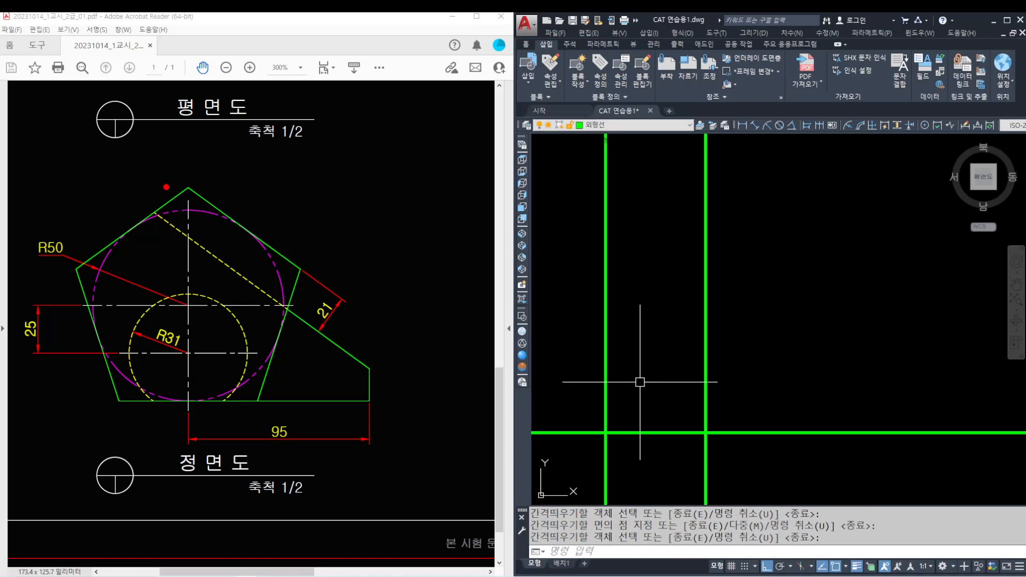
- Check the front view's height in the reference and offset the horizontal construction line 100 upward
left_click_drag(217, 191, 229, 187, "shift")
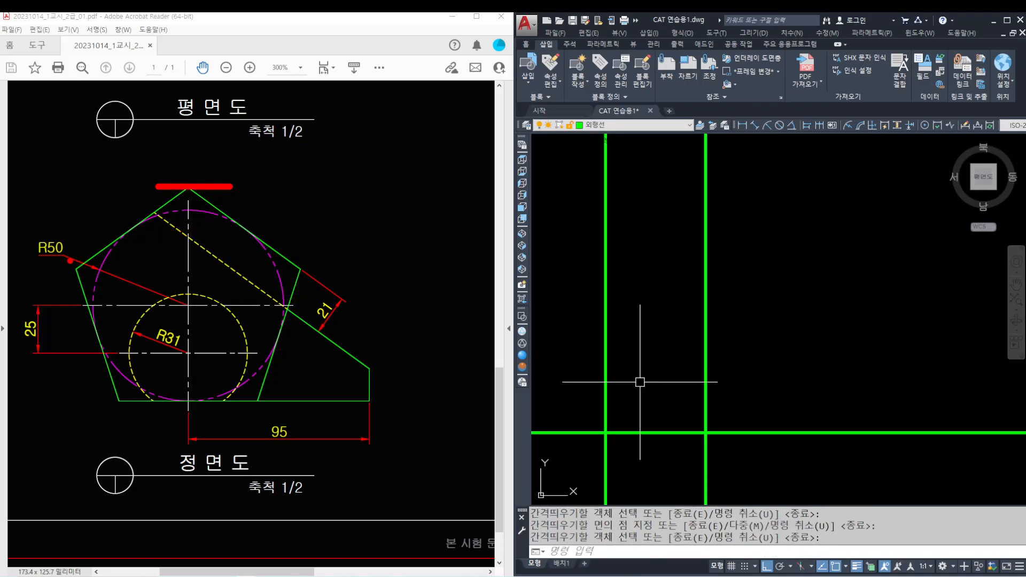
left_click_drag(188, 211, 187, 399, "shift")
key("Escape")
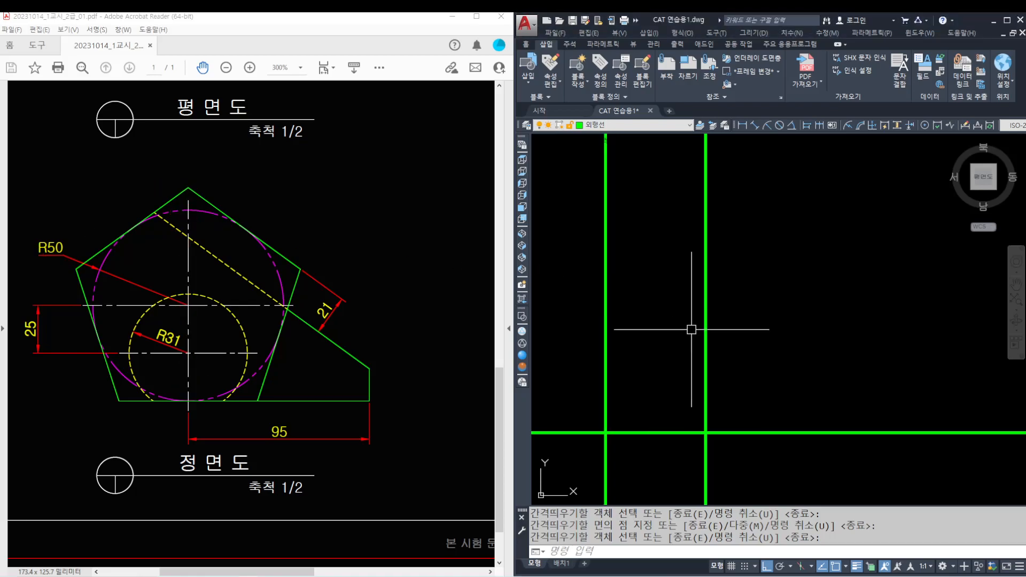
type("o")
key("Return")
type("100")
key("Return")
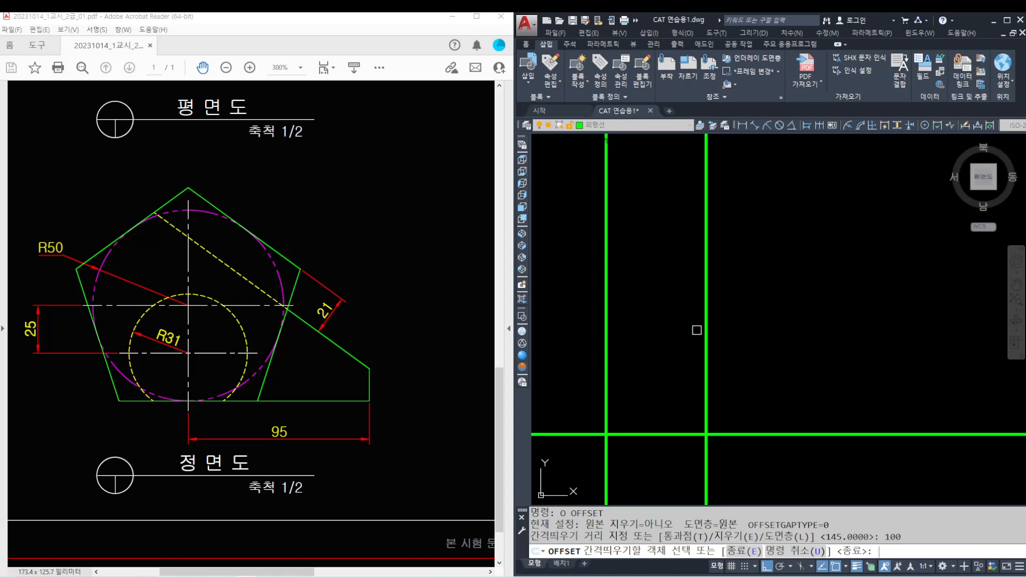
left_click(755, 434)
left_click(751, 395)
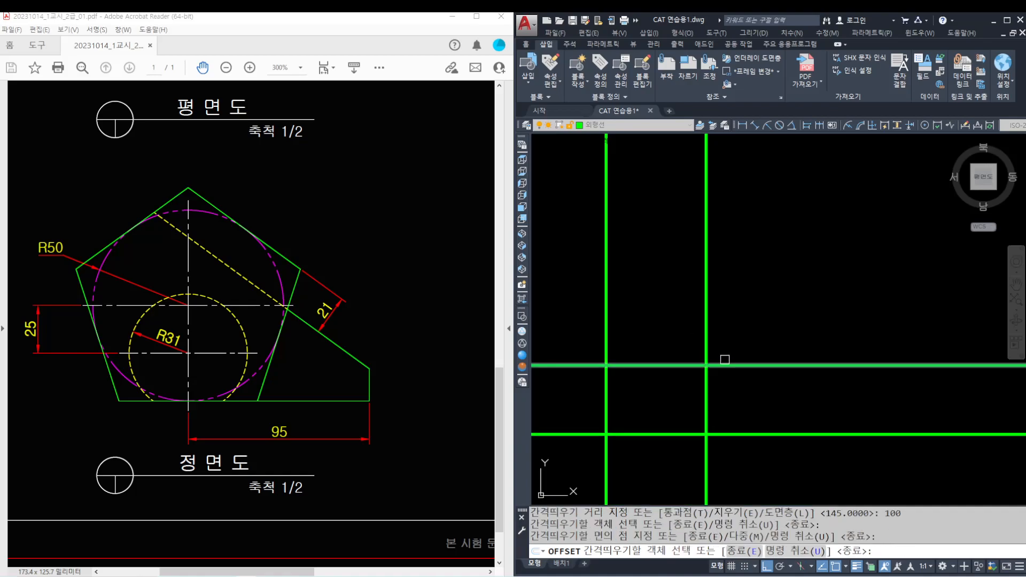
- Offset the right vertical construction line 100 to the right and the upper horizontal construction line 100 upward
left_click(708, 337)
left_click(742, 339)
left_click(740, 365)
left_click(740, 336)
key("Return")
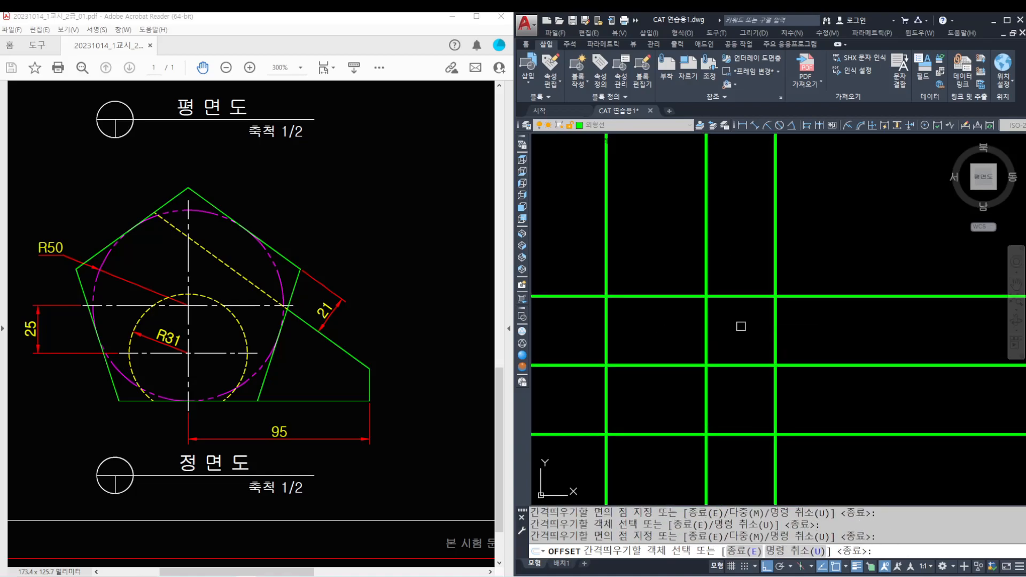
- Check the top view's depth in the reference and offset the rightmost vertical and uppermost horizontal lines 104 outward
scroll(313, 388, "down", 2, "ctrl")
left_click_drag(316, 381, 283, 366)
scroll(398, 445, "up", 1, "ctrl")
left_click_drag(260, 292, 398, 383)
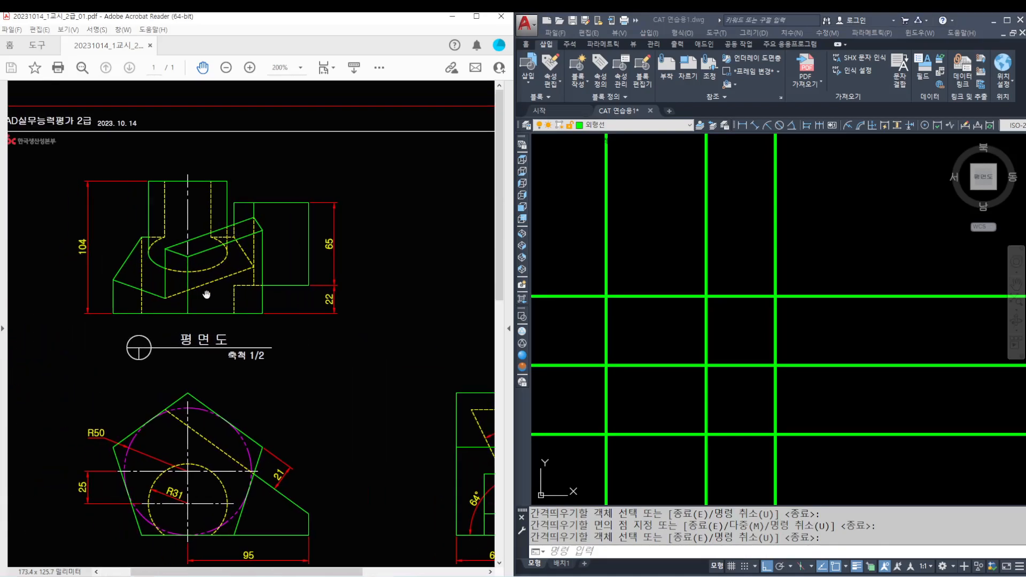
scroll(107, 223, "up", 1, "ctrl")
left_click(819, 323)
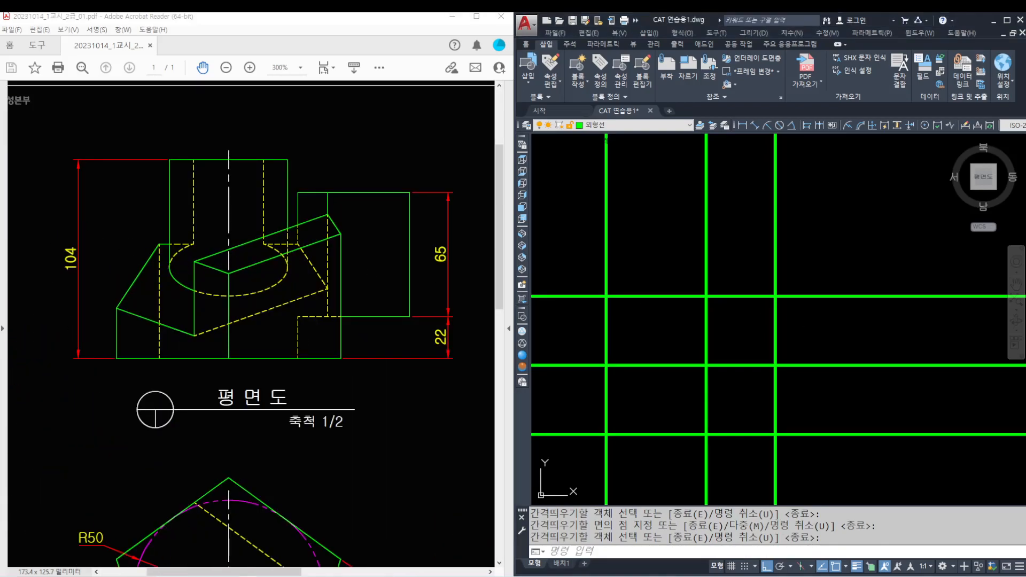
type("o")
key("Return")
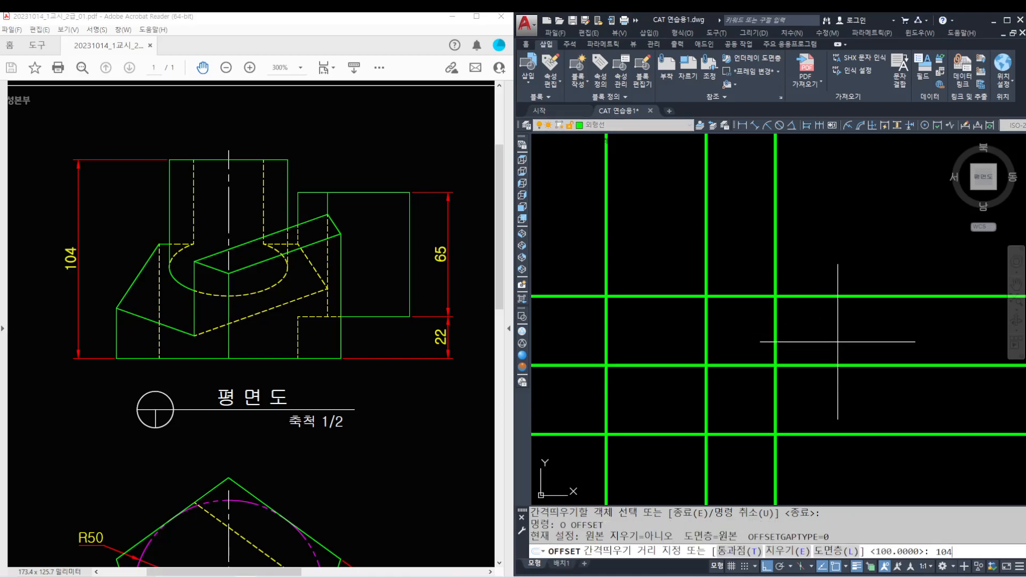
type("104")
key("Return")
left_click(778, 327)
left_click(823, 313)
left_click(820, 296)
left_click(813, 262)
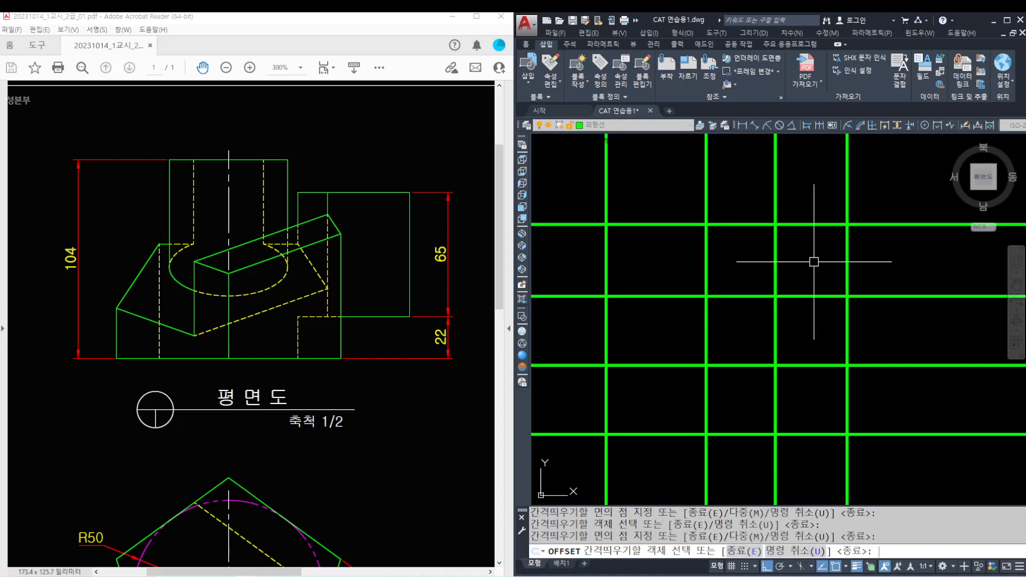
key("Return")
- Trim the construction line ends that extend beyond the outer boundary of the layout grid
scroll(812, 263, "down", 2)
type("tr")
key("Return")
key("Return")
left_click(874, 409)
left_click(657, 203)
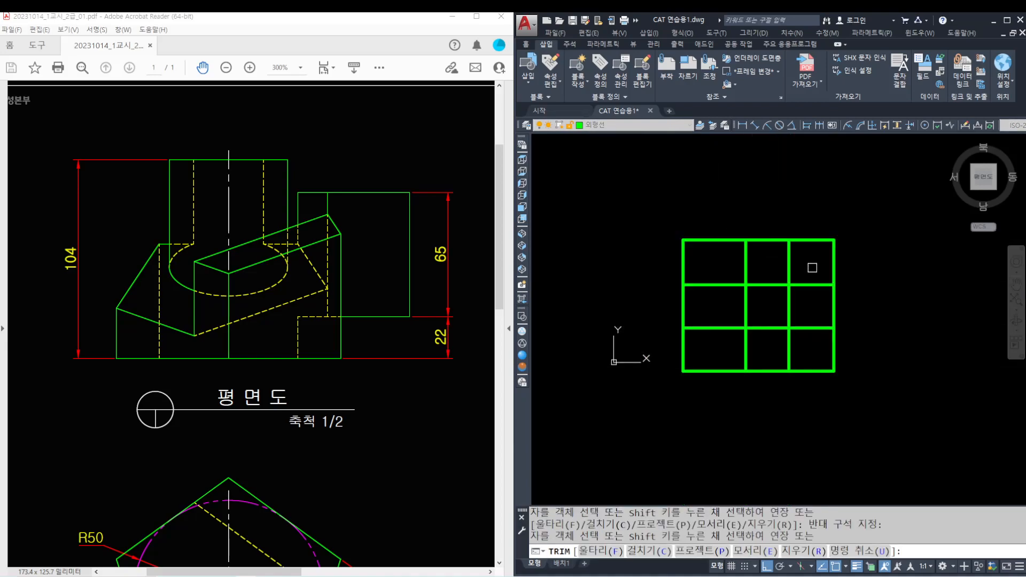
- Trim the connecting segments in the grid's middle column and row to leave four separate rectangles
left_click(861, 318)
left_click(680, 284)
left_click(785, 402)
left_click(764, 210)
key("Return")
- Draw a diagonal line across the upper-right square from its lower-left corner to its upper-right corner
type("l")
key("Return")
left_click(789, 284)
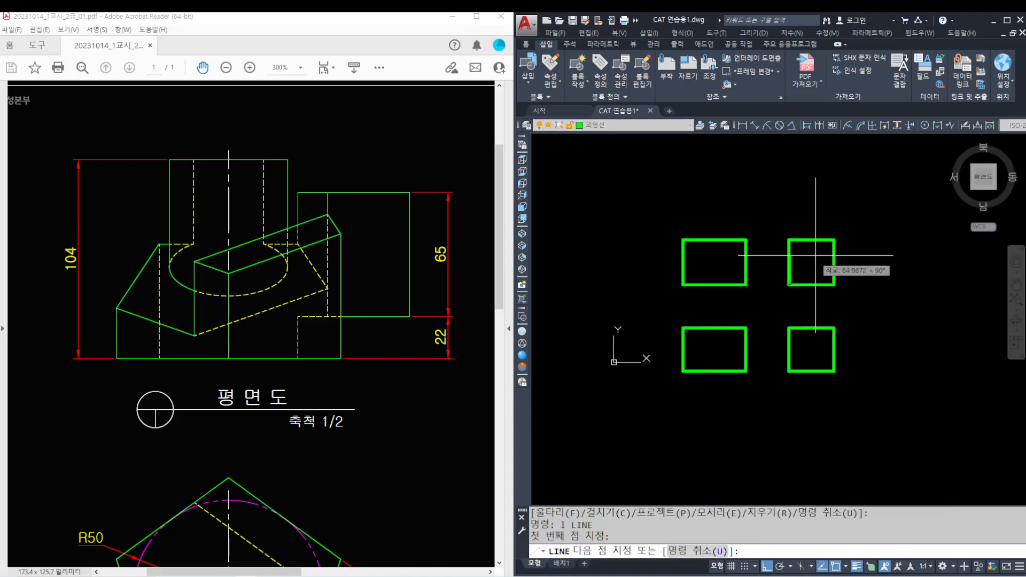
left_click(834, 241)
key("Return")
- Check the angle between the diagonal and the square's lower edge with a temporary angular dimension
type("dan")
key("Return")
left_click(805, 268)
left_click(806, 284)
scroll(807, 281, "up", 5)
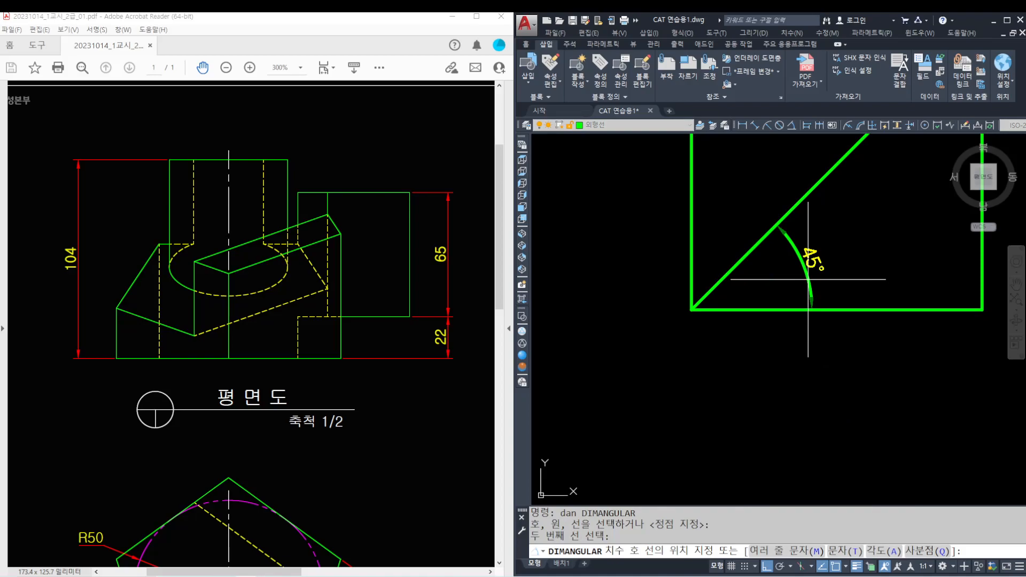
key("Escape")
- Erase the four edges of the upper-right square around the diagonal
scroll(871, 297, "down", 5)
left_click(918, 329)
left_click(900, 286)
type("e")
key("Return")
- Select the three view rectangles and the diagonal and move them together straight upward
scroll(775, 300, "down", 6)
left_click(857, 356)
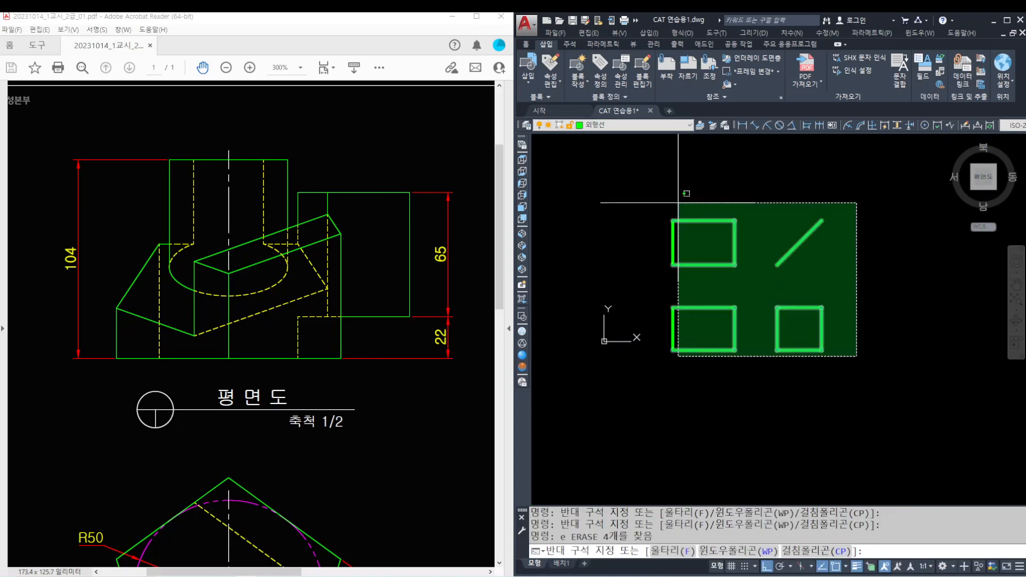
left_click(683, 205)
type("m")
key("Return")
left_click(889, 412)
left_click(889, 365)
key("Escape")
key("Escape")
- Examine the front view in the reference PDF for the pentagon, the R50 circle and the 95 dimension
scroll(780, 287, "up", 2)
middle_click_drag(761, 272, 794, 351)
left_click(238, 366)
scroll(238, 366, "down", 4)
scroll(236, 407, "down", 1, "ctrl")
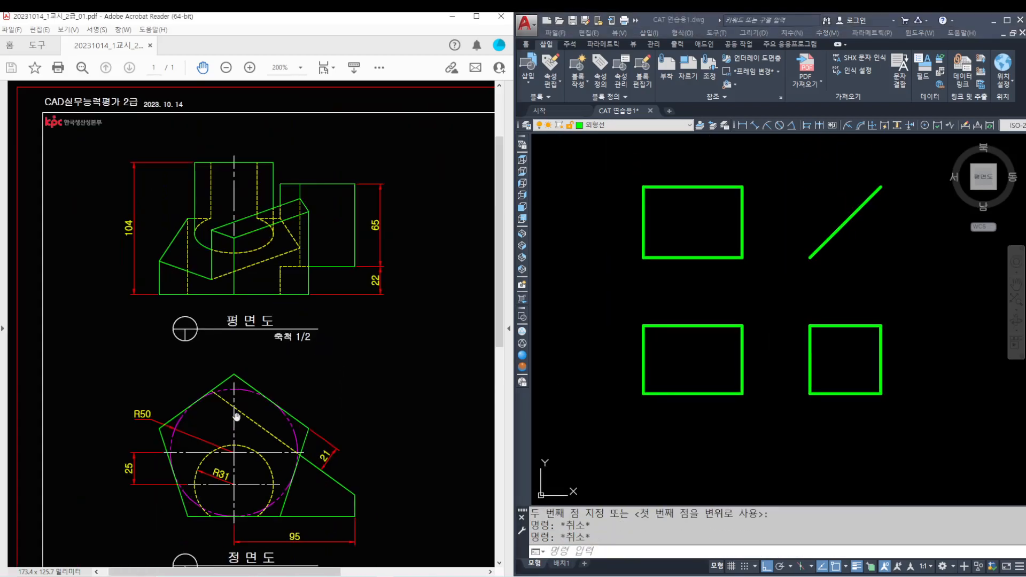
scroll(236, 407, "down", 2)
mouse_move(255, 425)
left_mouse_down()
mouse_move(204, 338)
mouse_move(280, 384)
left_mouse_up()
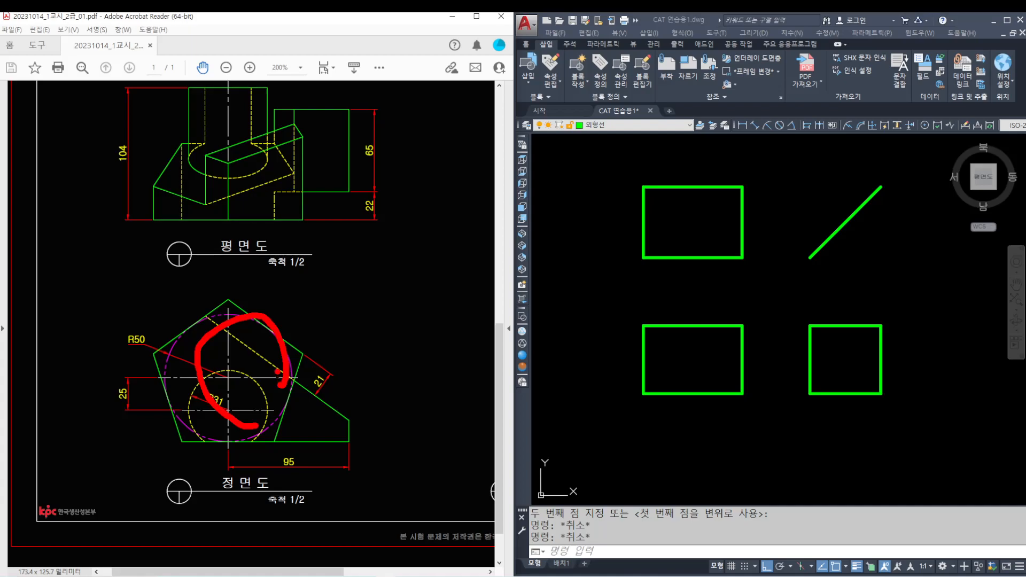
key("Escape")
scroll(265, 446, "up", 1, "ctrl")
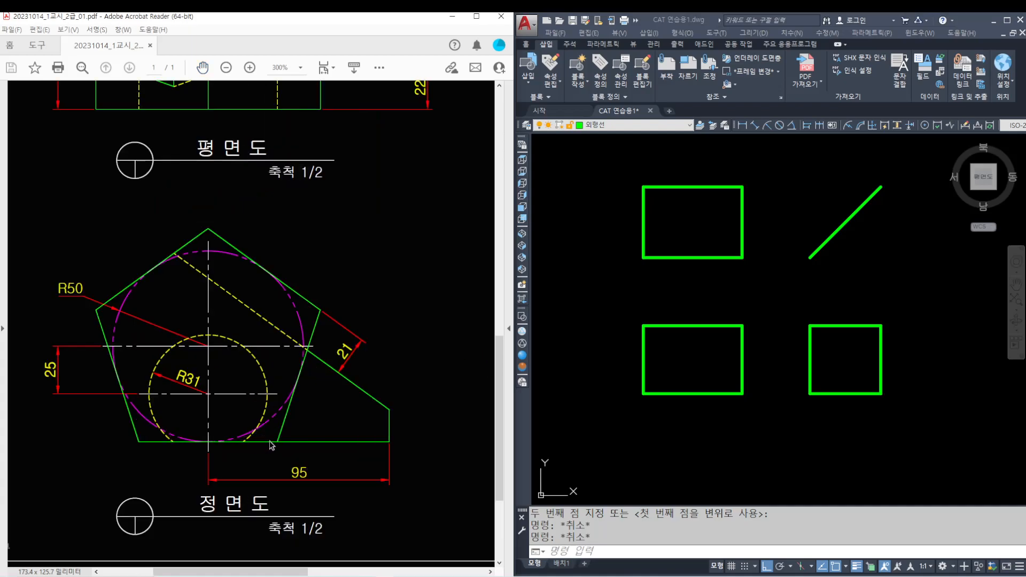
- Offset the right edge of the front view rectangle 95 to the left as the circle's vertical centre line
scroll(714, 373, "up", 2)
middle_click_drag(703, 371, 709, 370)
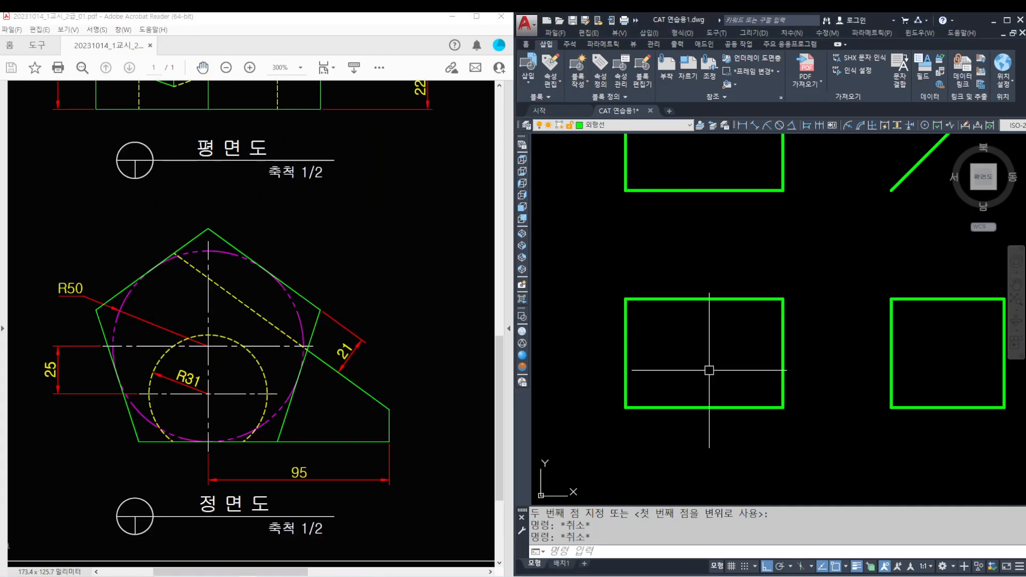
type("o")
key("Return")
type("95")
key("Return")
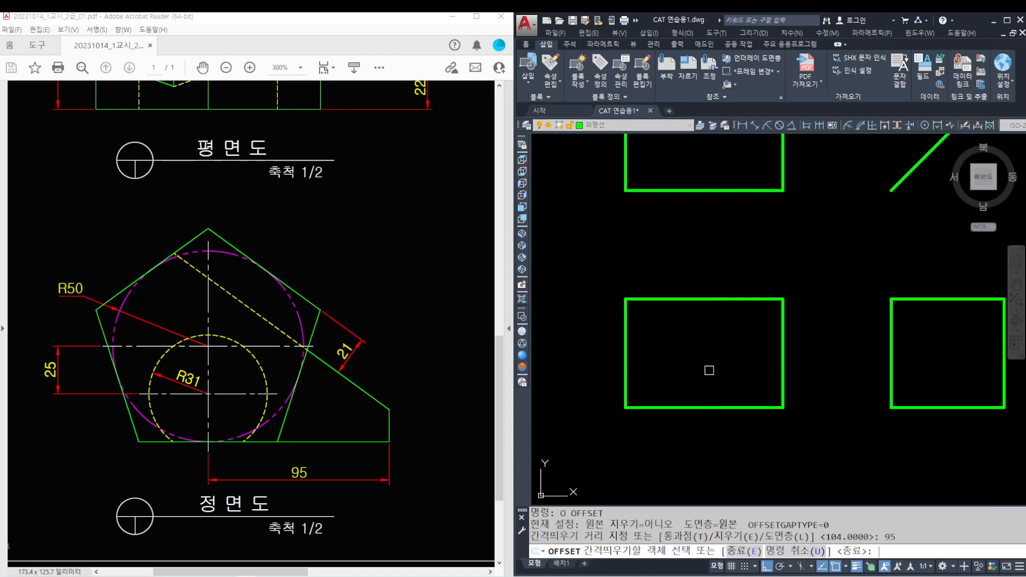
left_click(784, 357)
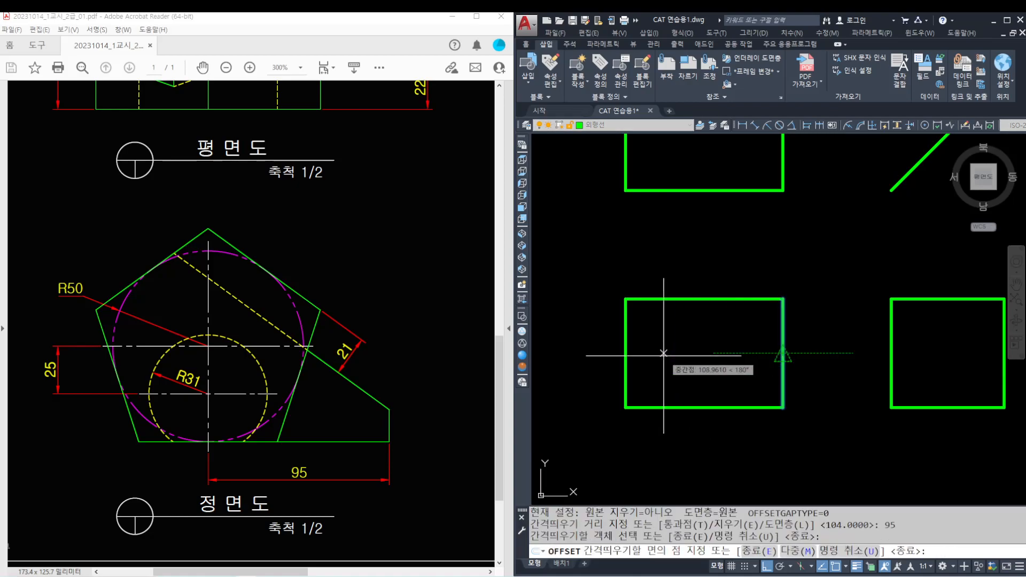
left_click(661, 355)
- Draw a circle of radius 50 centred on the midpoint of the front view's vertical centre line
scroll(662, 356, "up", 2)
middle_click_drag(662, 355, 685, 362)
type("c")
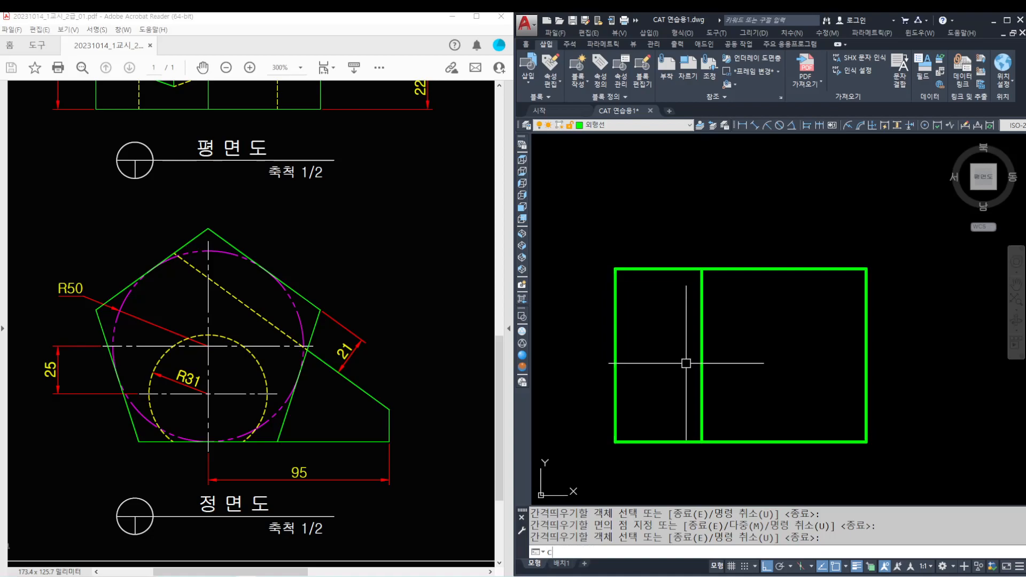
key("Return")
left_click(702, 355)
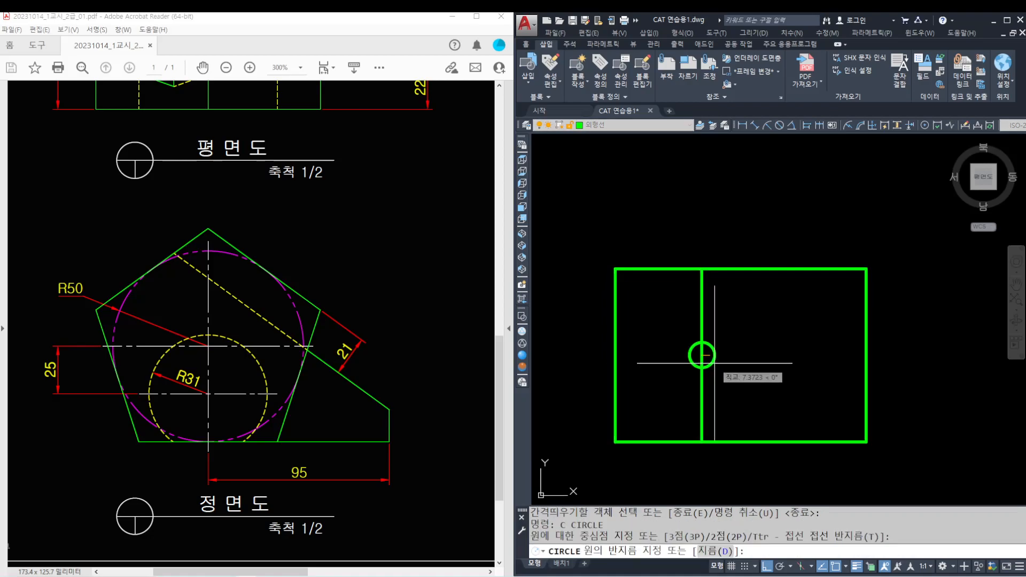
type("50")
key("Return")
key("Escape")
key("Escape")
key("Escape")
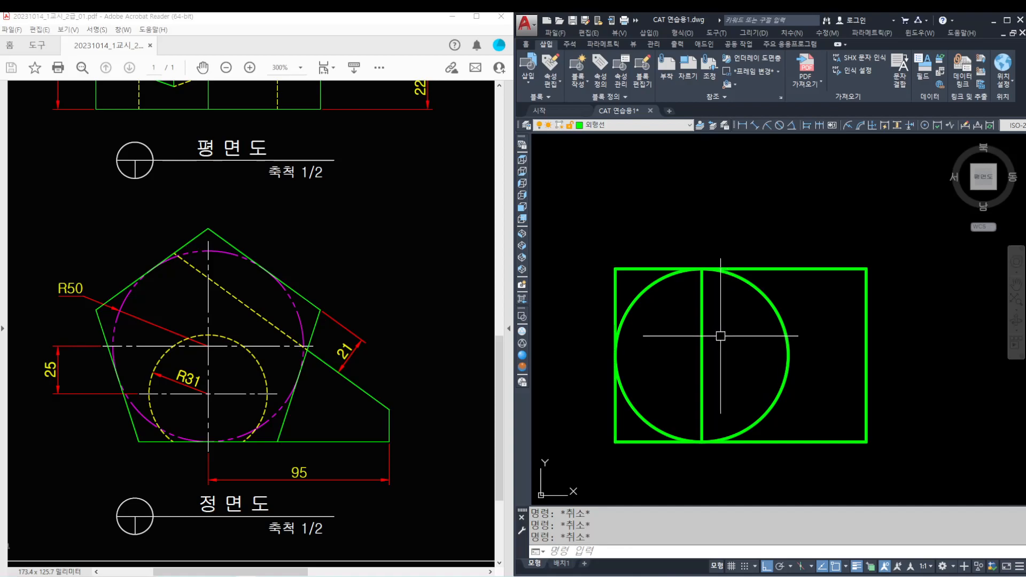
- Draw a 5-sided polygon circumscribed about the R50 circle, with its flat side tangent at the circle's lowest point
type("pol")
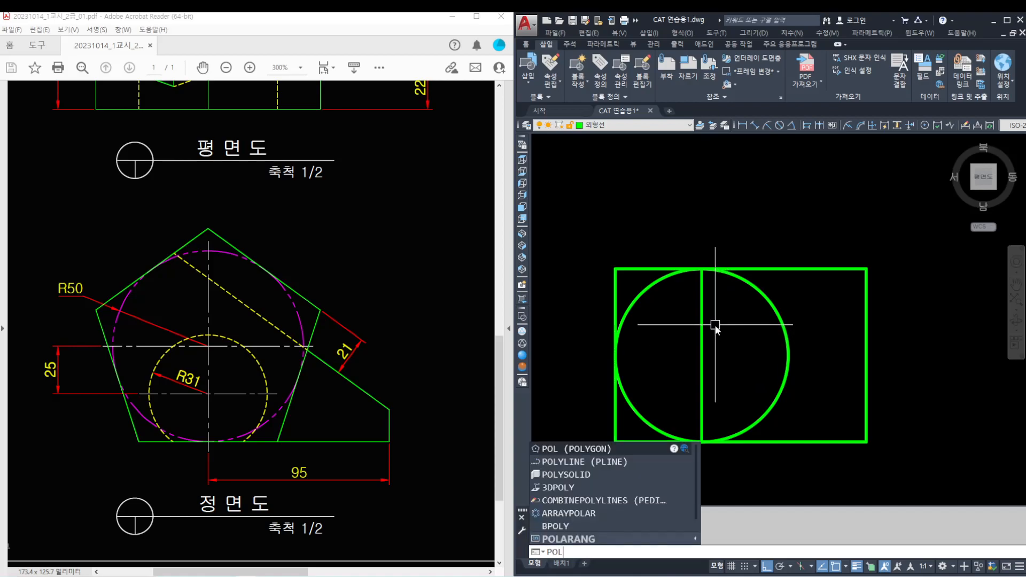
key("Return")
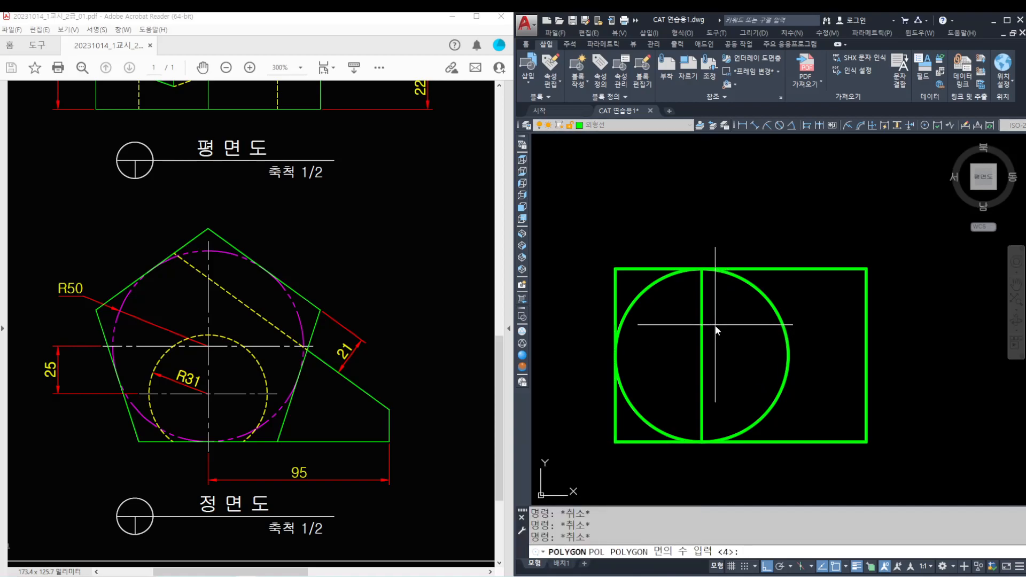
key("Return")
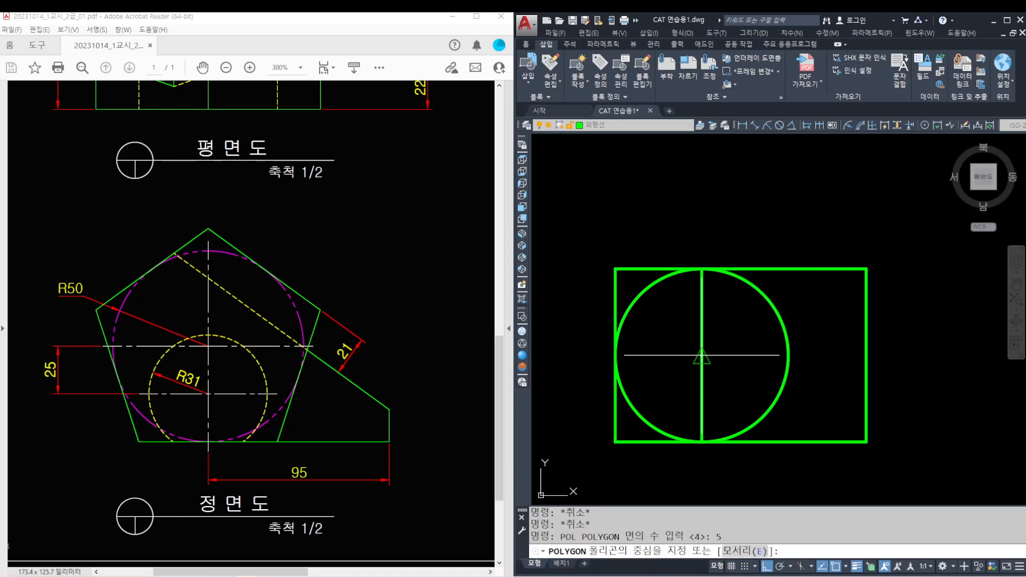
left_click(702, 355)
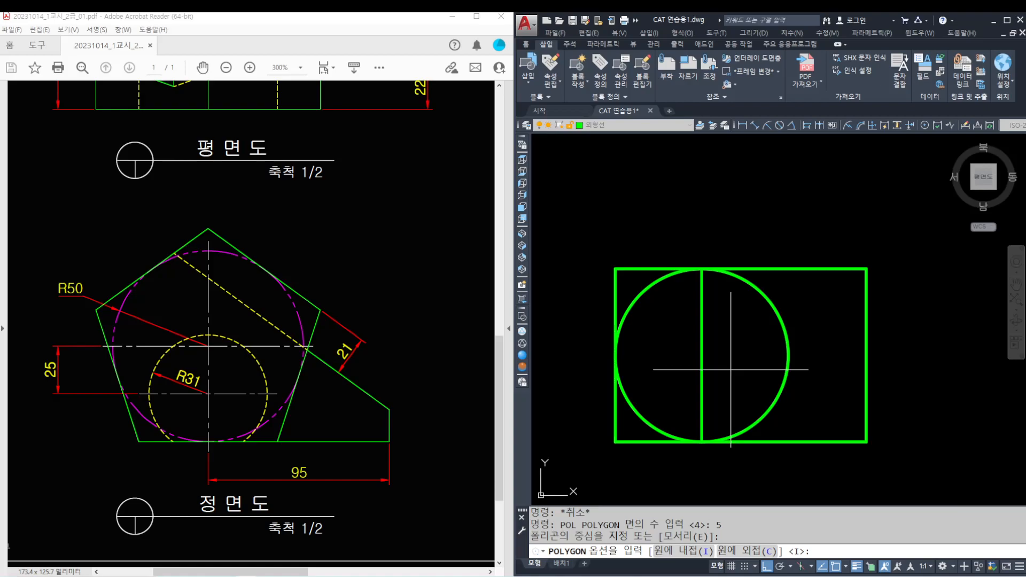
type("c")
key("Return")
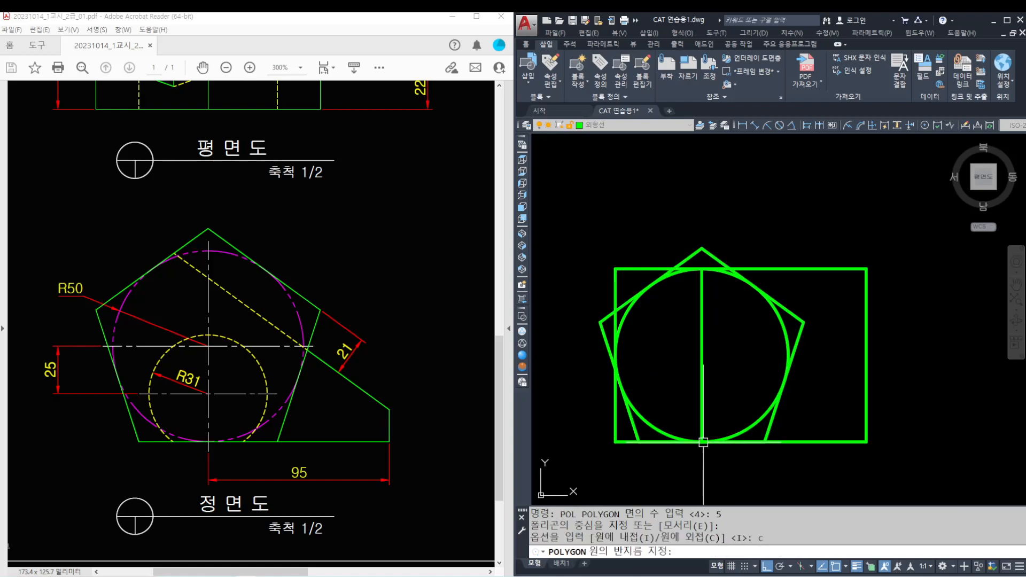
key("Escape")
key("Escape")
key("Escape")
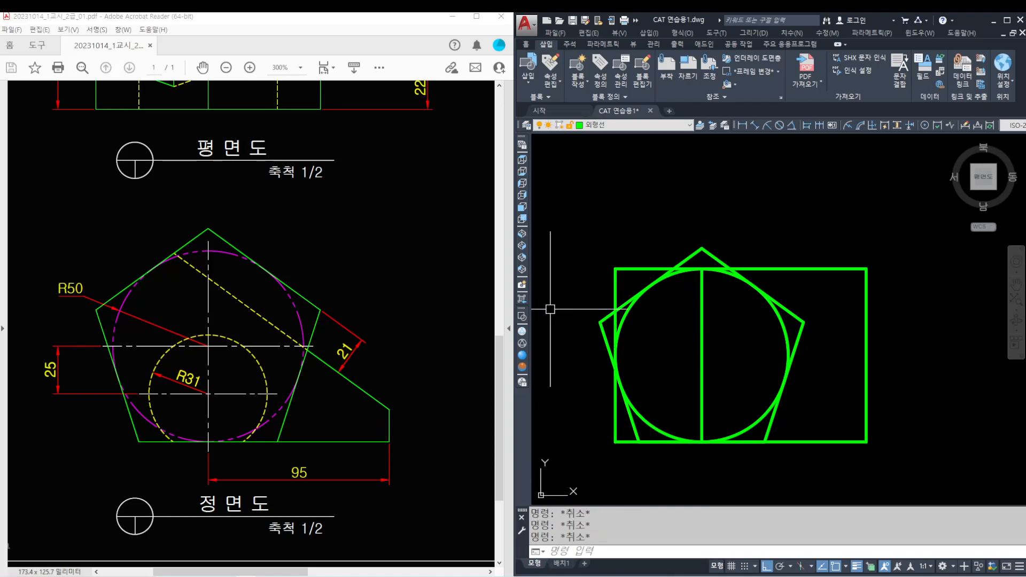
- Erase the left and upper edges of the front view rectangle
left_click(616, 284)
type("e")
key("Return")
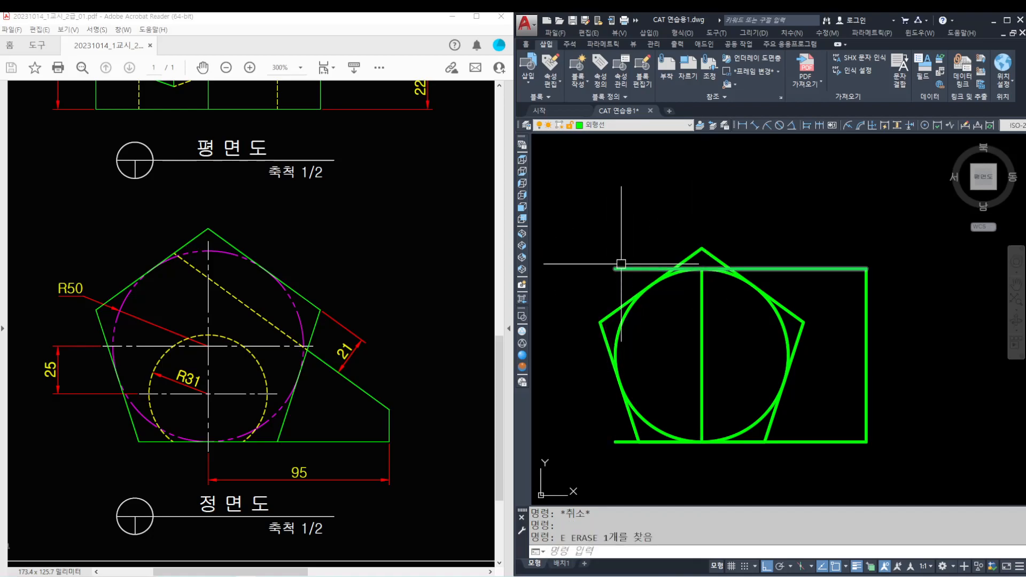
left_click(636, 271)
type("e")
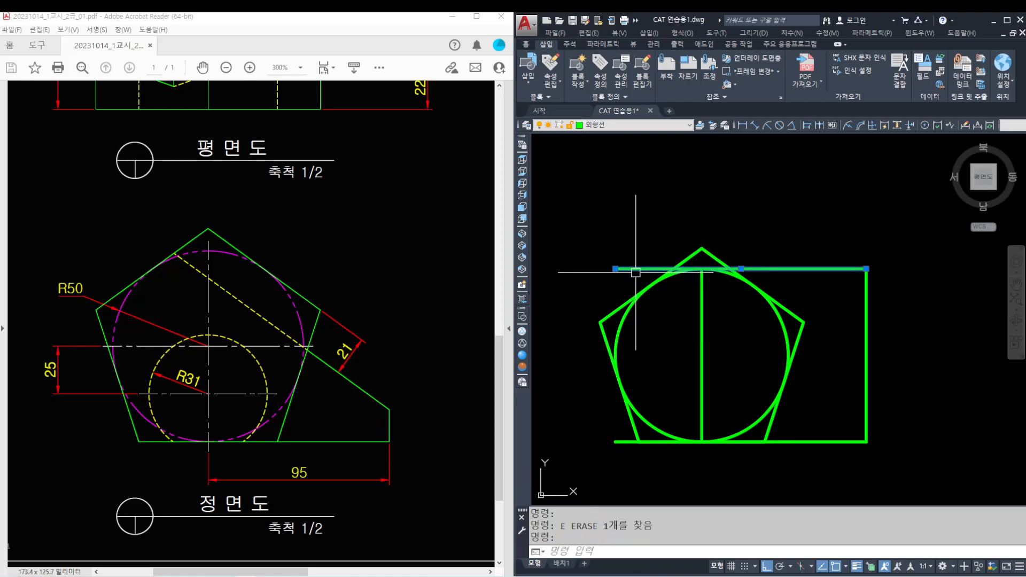
key("Return")
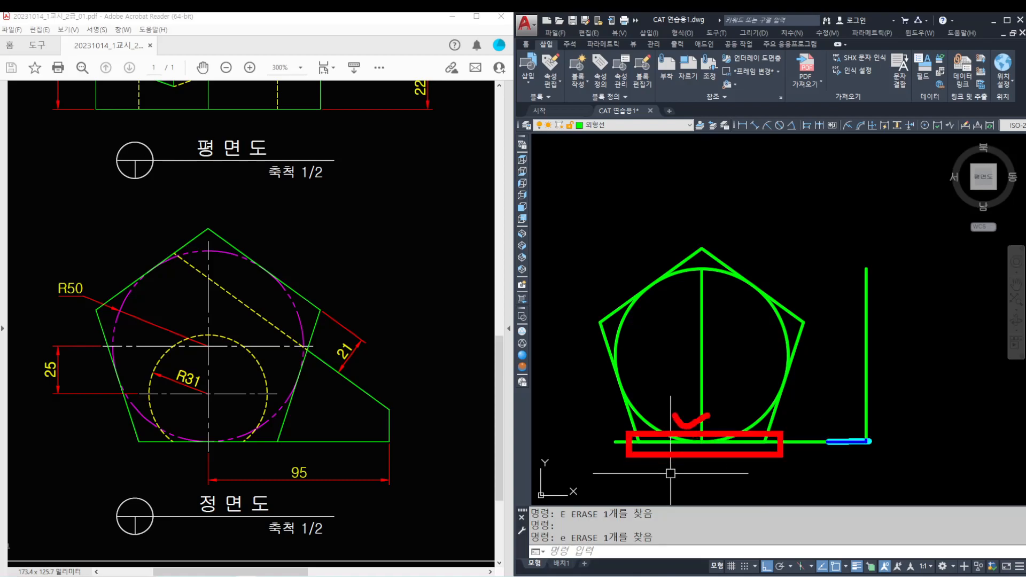
- Explode the pentagon into separate lines
key("Escape")
key("Escape")
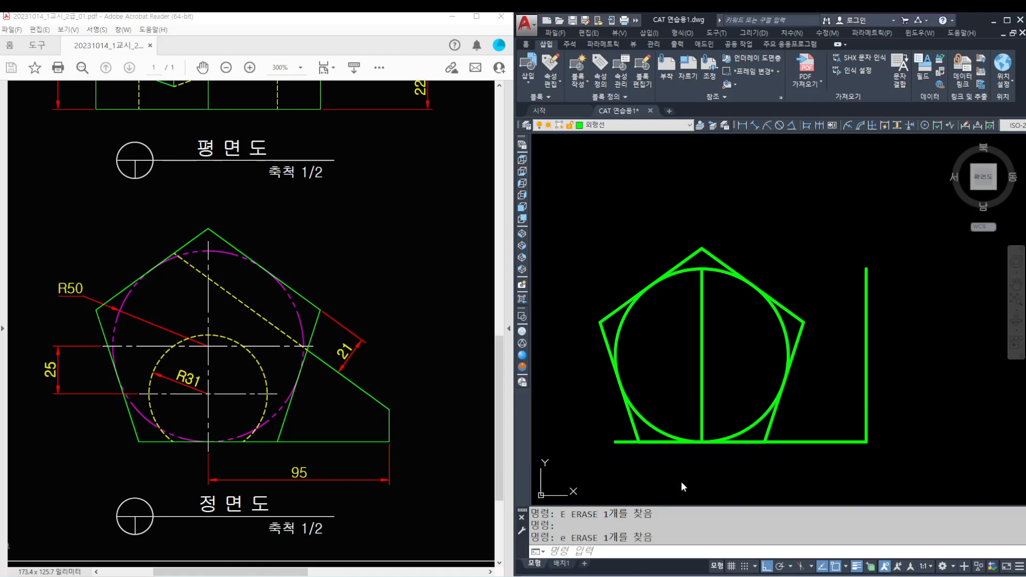
scroll(681, 467, "up", 2)
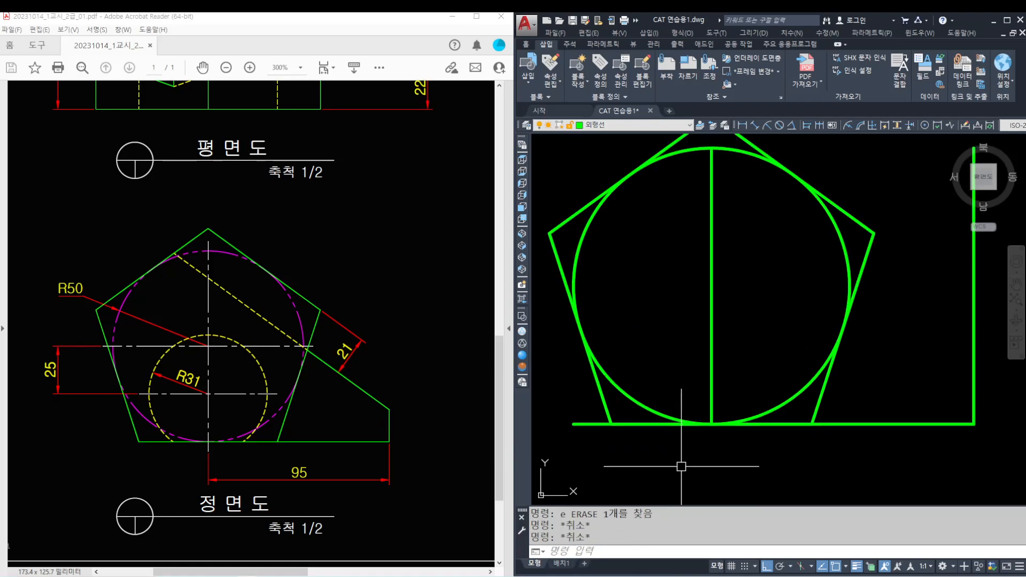
left_click(606, 407)
type("x")
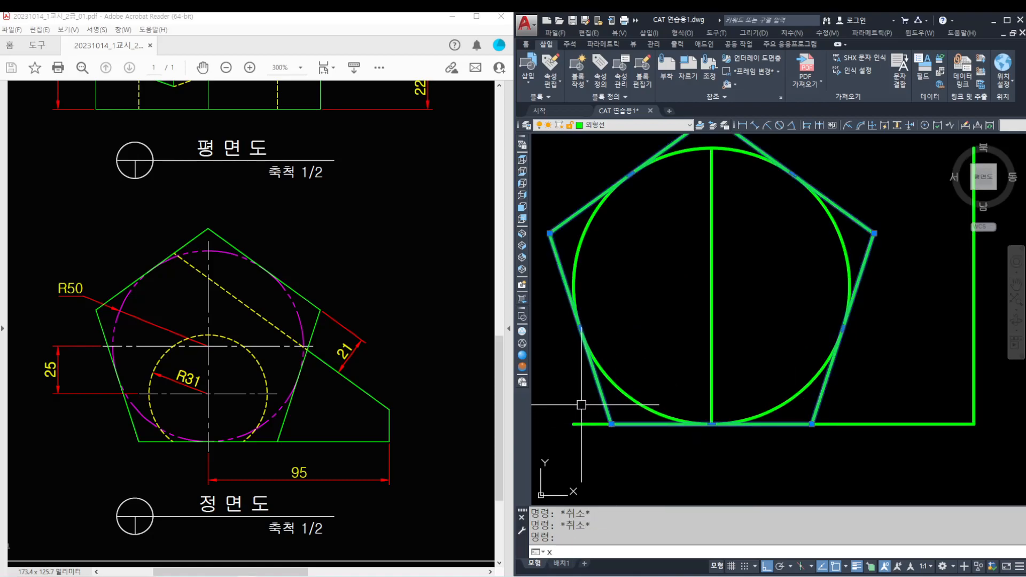
key("Return")
- Erase the pentagon's bottom edge that overlaps the front view's baseline
scroll(587, 406, "down", 2)
left_click(585, 402)
left_click(777, 454)
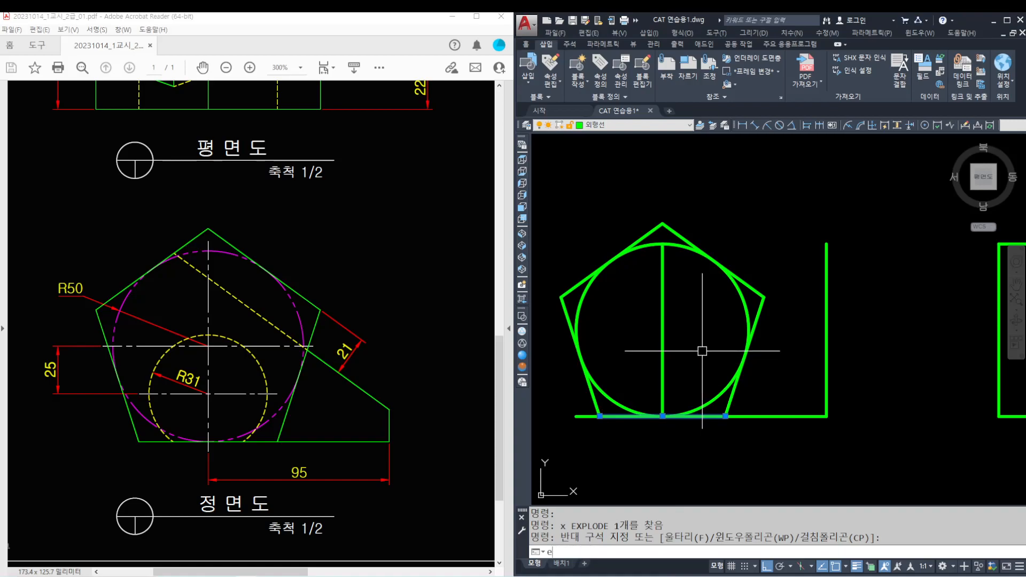
type("e")
key("Return")
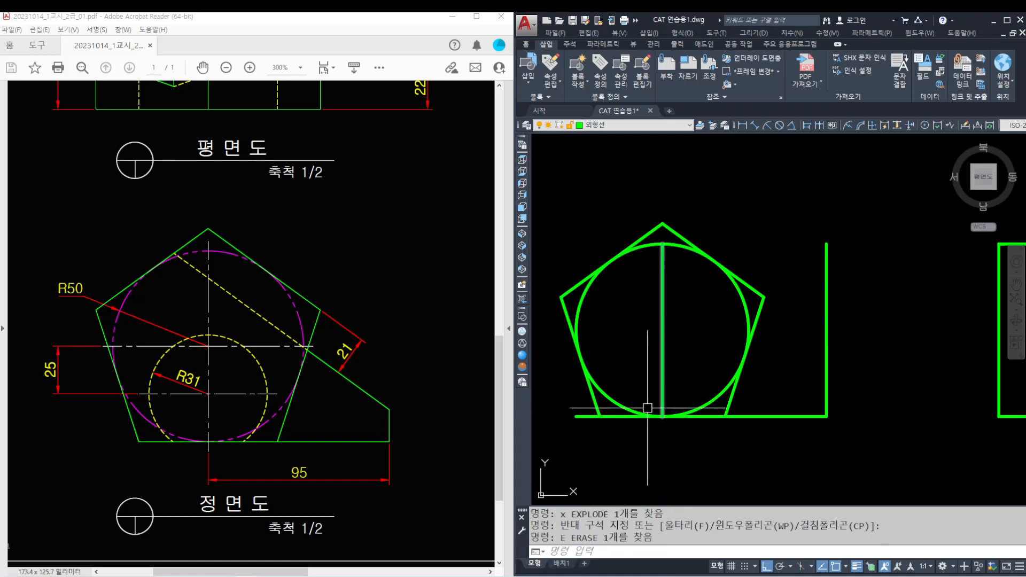
- Trim the part of the baseline that extends left of the pentagon's lower-left corner
scroll(654, 404, "up", 2)
middle_click_drag(612, 403, 633, 405)
type("tr")
key("Return")
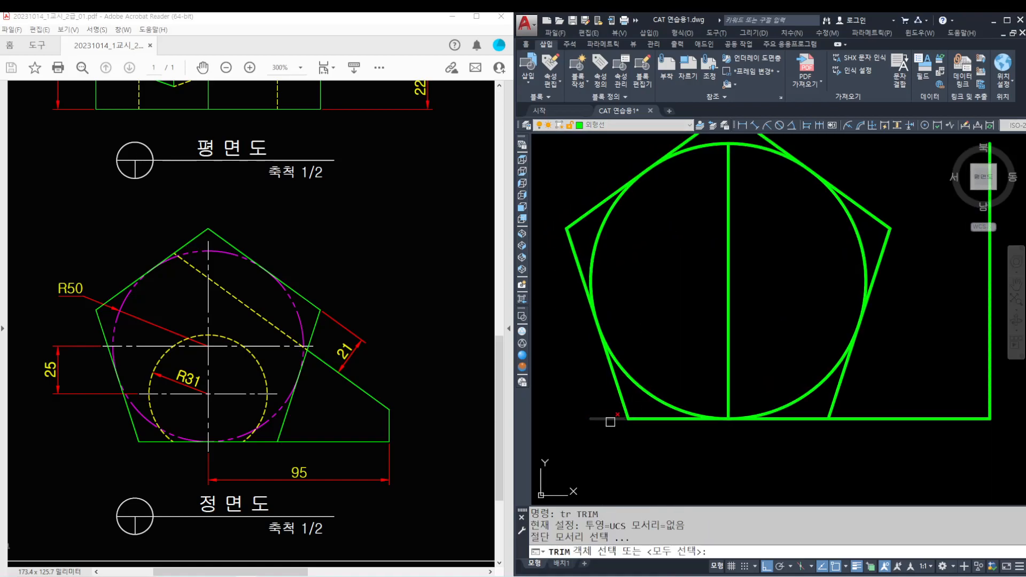
key("Return")
left_click(609, 418)
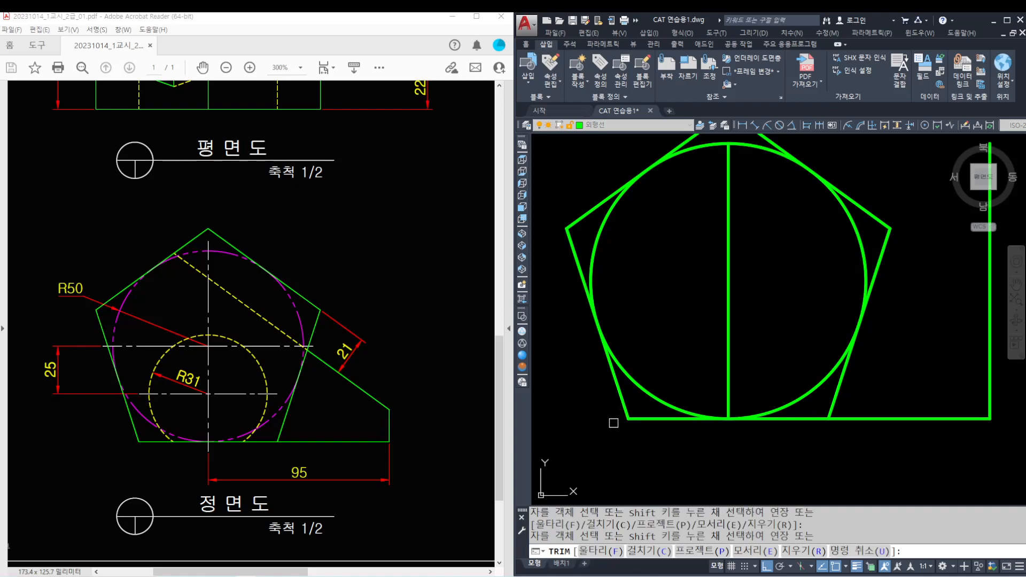
key("Return")
scroll(718, 411, "down", 2)
scroll(767, 387, "down", 2)
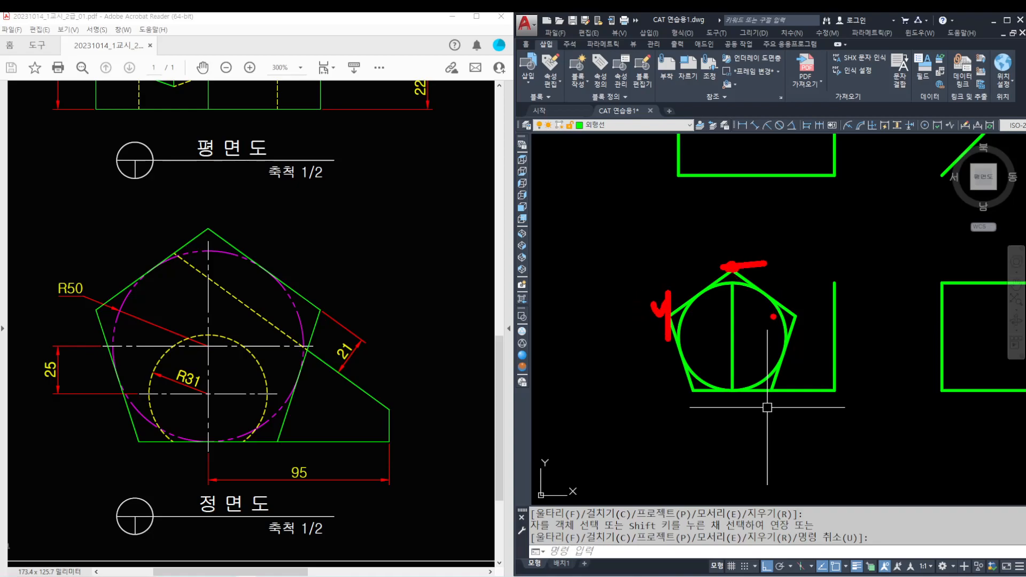
key("Escape")
middle_click_drag(713, 314, 718, 325)
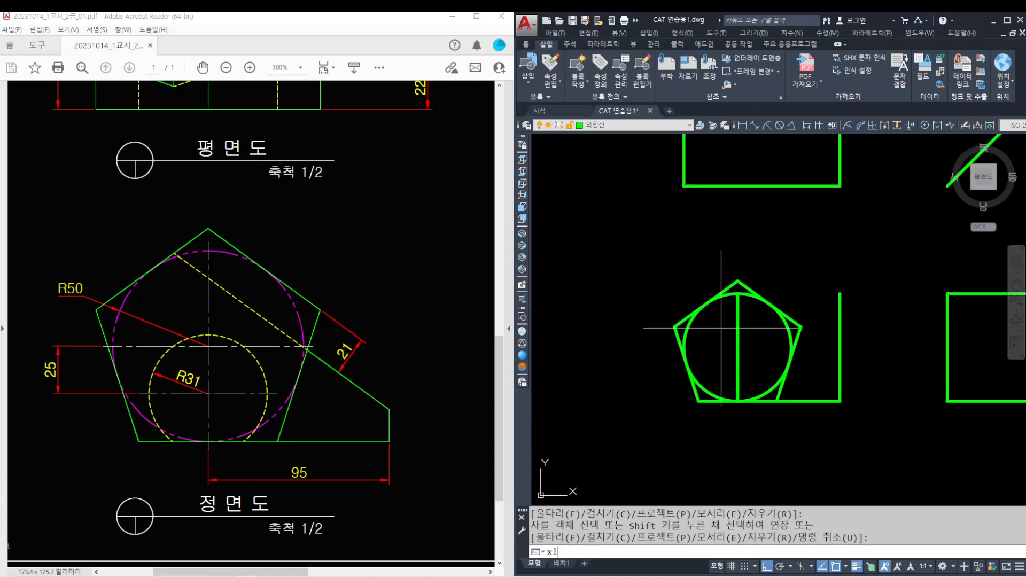
- Draw a vertical construction line through the pentagon's left corner, up past the top view
type("xl")
key("Return")
type("v")
key("Return")
scroll(716, 289, "up", 2)
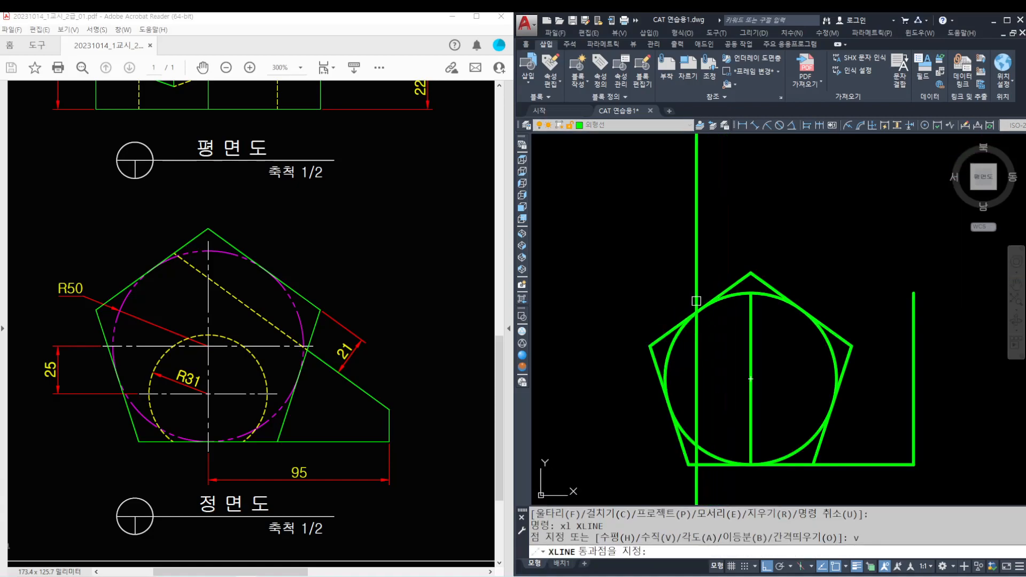
left_click(649, 346)
key("Return")
scroll(663, 297, "down", 2)
middle_click_drag(686, 234, 700, 351)
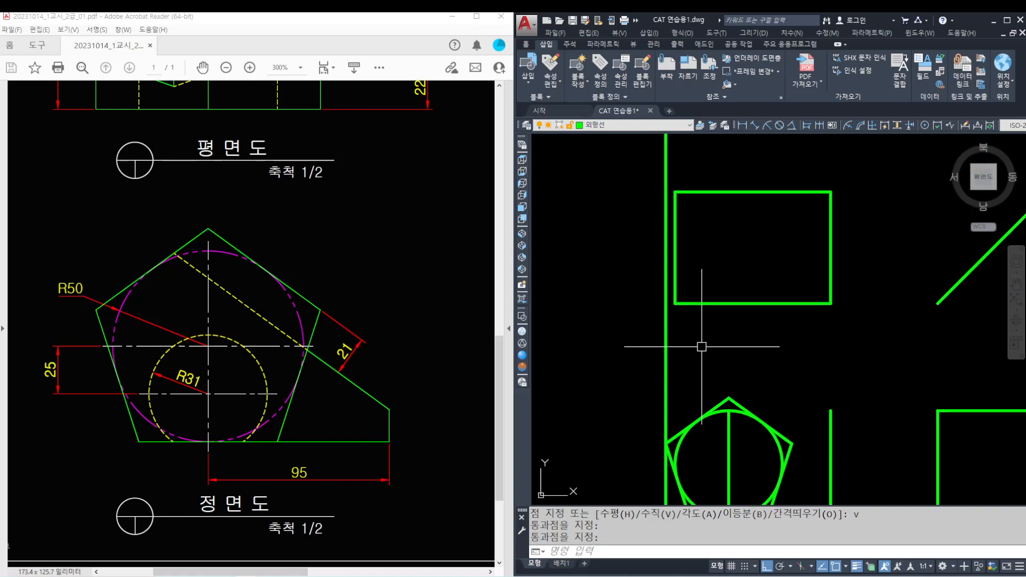
- Extend the top view's upper and lower edges to the vertical construction line and erase its old left edge
type("tr")
key("Return")
key("Return")
left_click(727, 340)
left_click(693, 179, "shift")
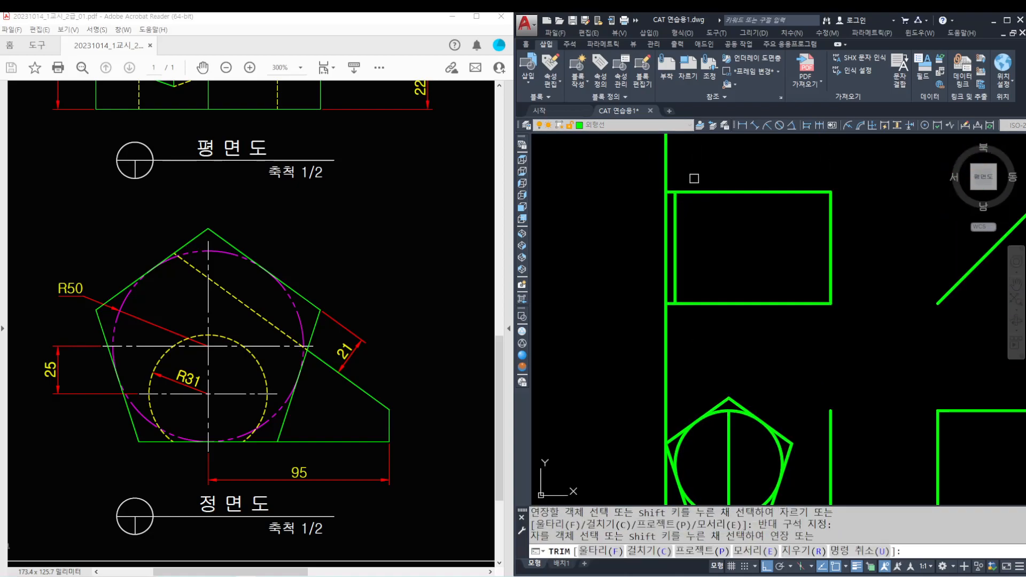
key("Return")
left_click(678, 231)
type("e")
key("Return")
- Trim the vertical construction line above and below the top view so it forms the box's left edge
type("tr")
key("Return")
left_click(705, 335)
left_click(650, 174)
key("Return")
left_click(663, 168)
left_click(670, 307)
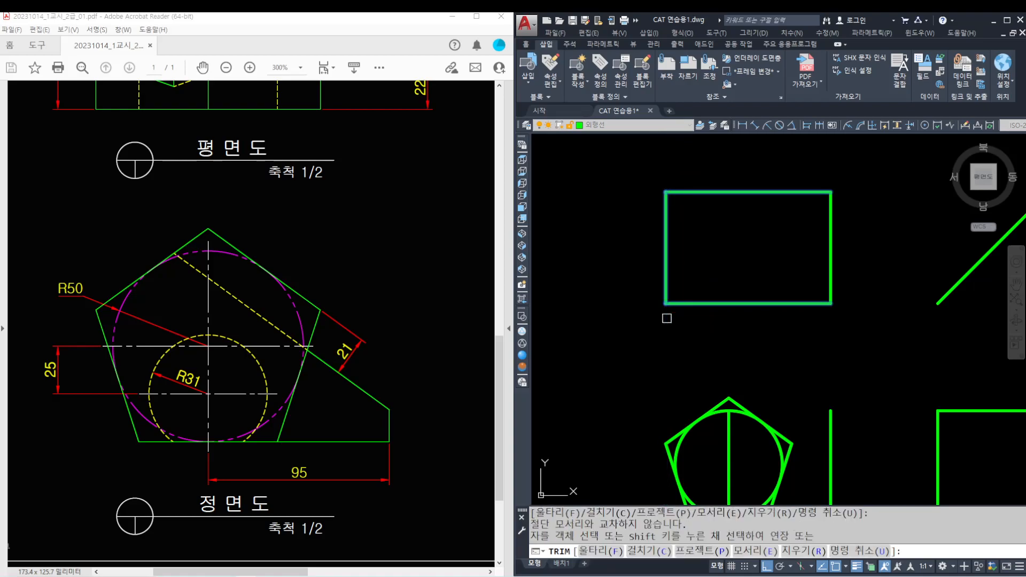
left_click(667, 319)
key("Return")
- Draw a horizontal construction line through the pentagon's apex, across to the side view
middle_click_drag(761, 421, 692, 306)
type("xl")
key("Return")
type("h")
key("Return")
scroll(684, 305, "up", 2)
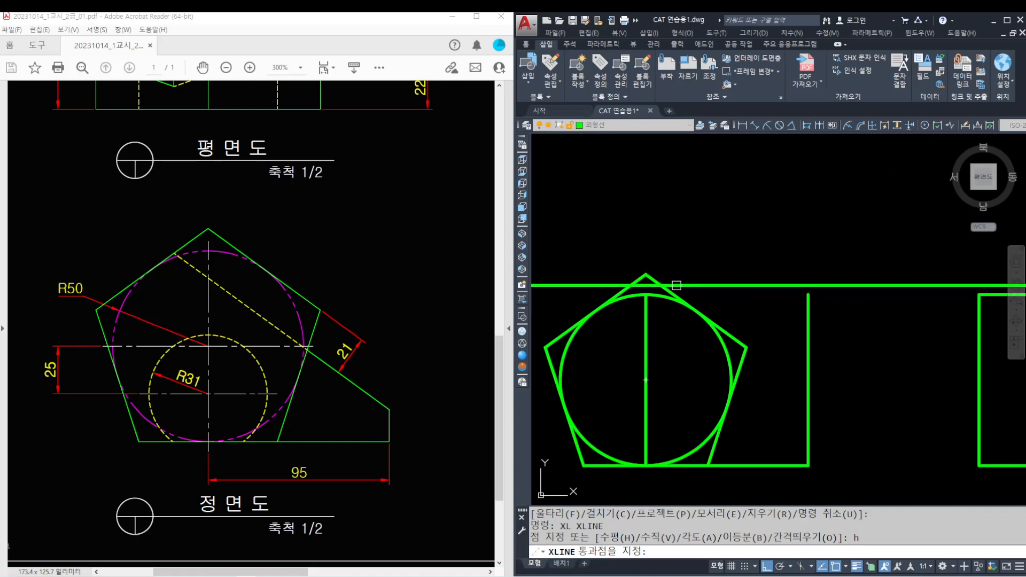
left_click(646, 274)
key("Return")
scroll(701, 291, "down", 2)
middle_click_drag(842, 331, 717, 330)
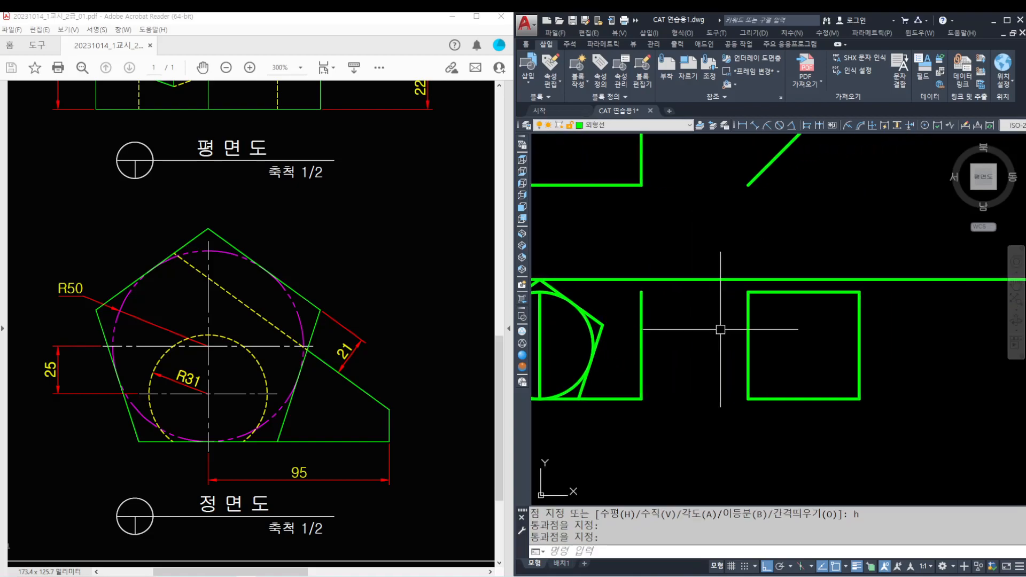
- Extend the side view's two vertical edges up to the horizontal construction line
type("tr")
key("Return")
key("Return")
left_click(888, 330)
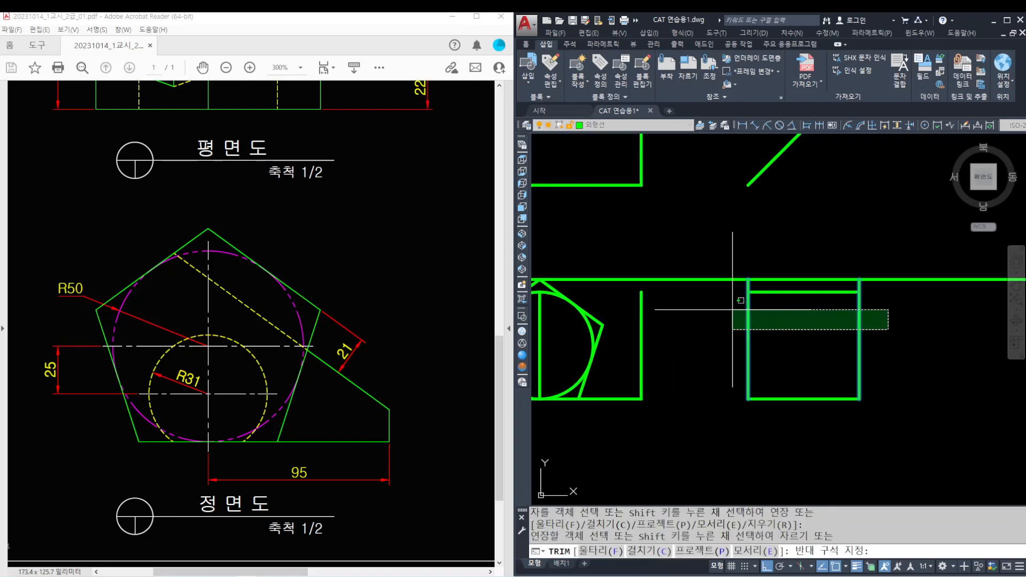
left_click(732, 310)
key("Return")
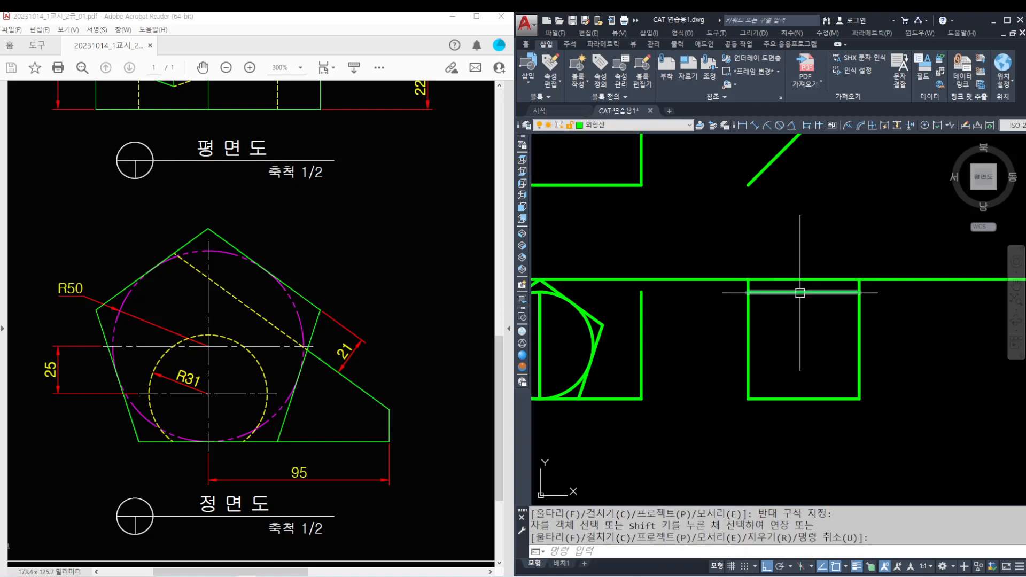
- Erase the side view's old top edge and trim the horizontal construction line on both sides of the box
key("Return")
left_click(862, 318)
left_click(723, 274)
key("Return")
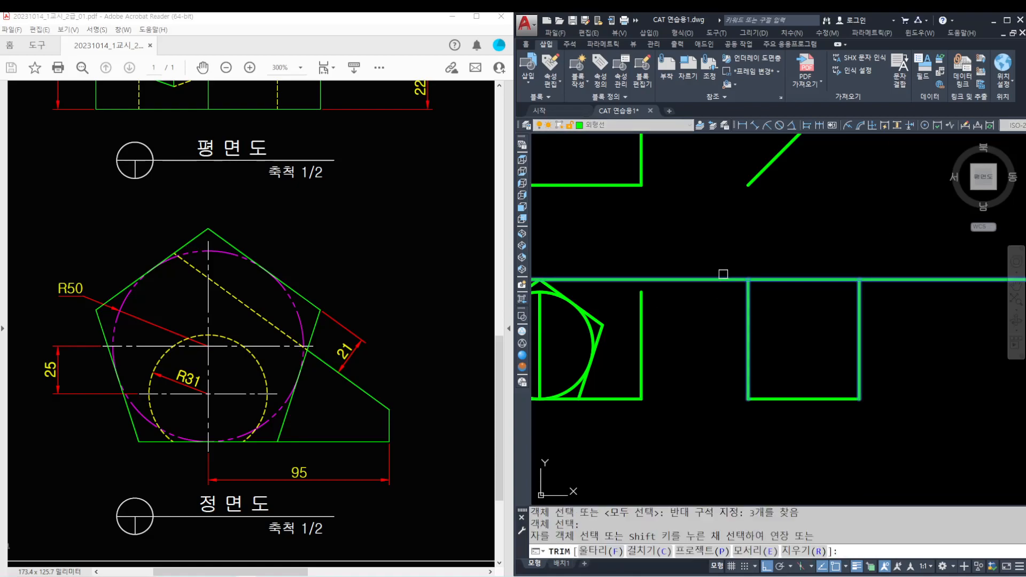
left_click(722, 275)
left_click(880, 278)
key("Return")
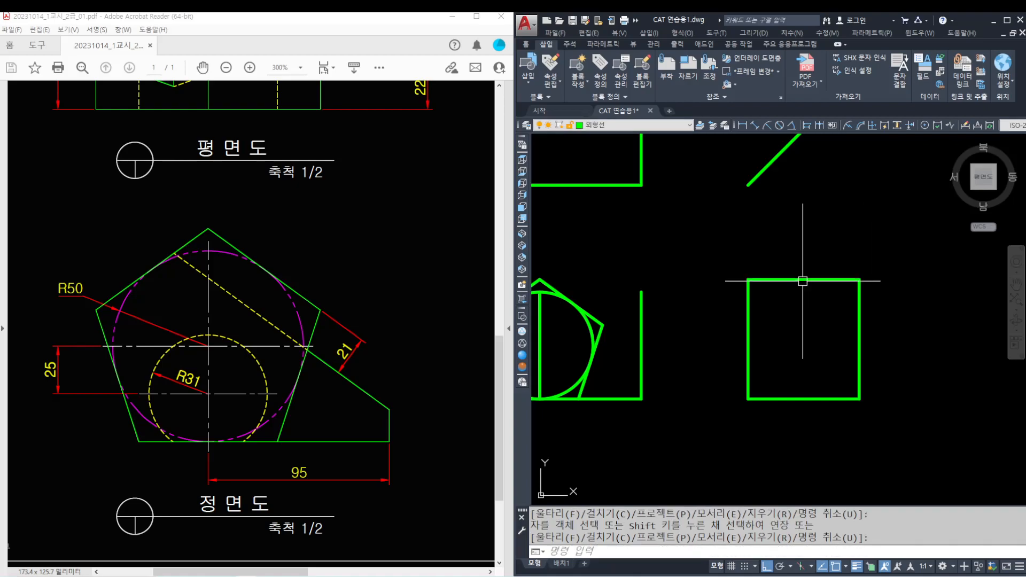
- Examine the front view in the reference PDF at a larger scale and compare it with the drawing
scroll(804, 280, "down", 2)
middle_click_drag(685, 241, 708, 257)
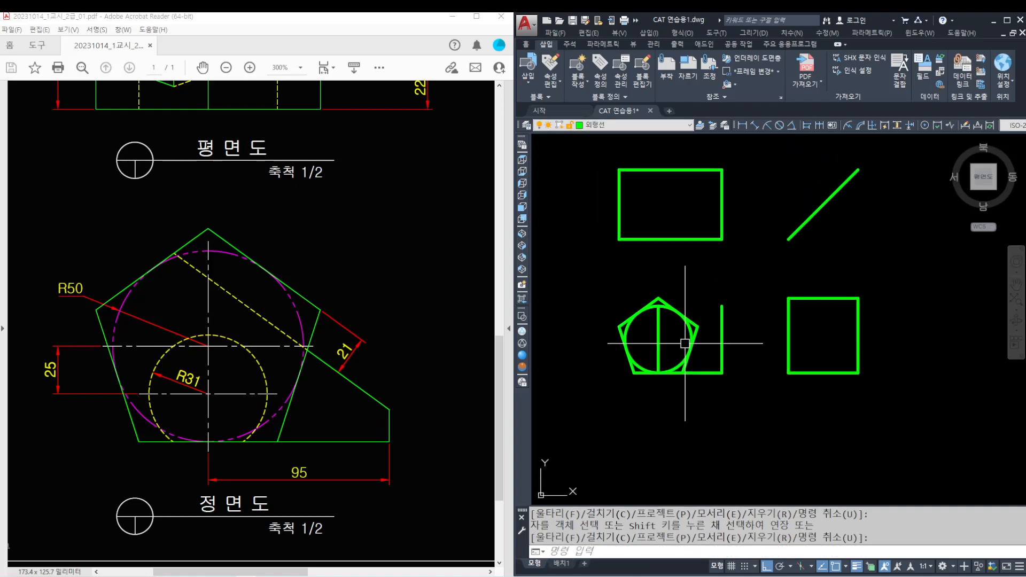
scroll(674, 342, "up", 2)
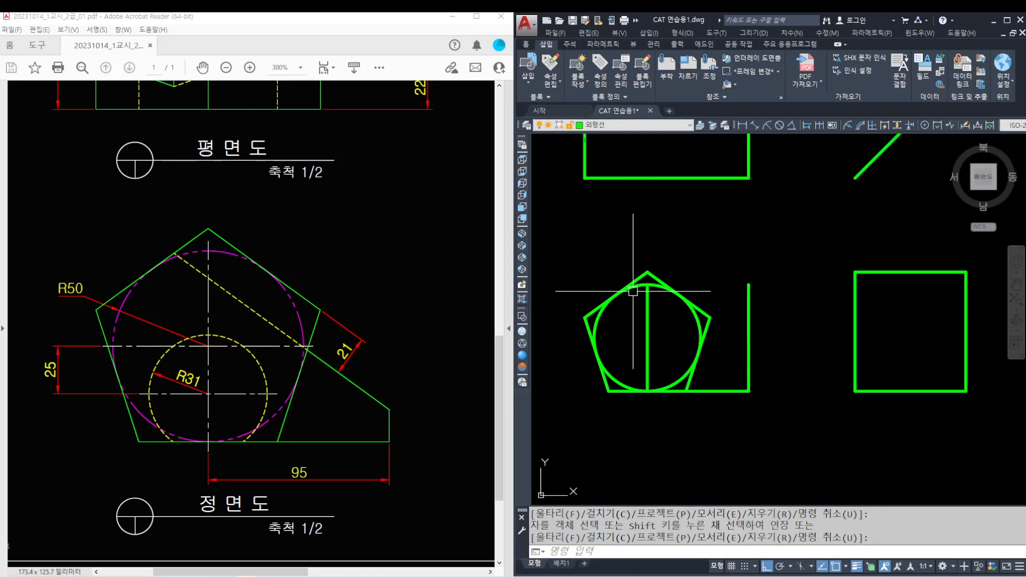
left_click(221, 379)
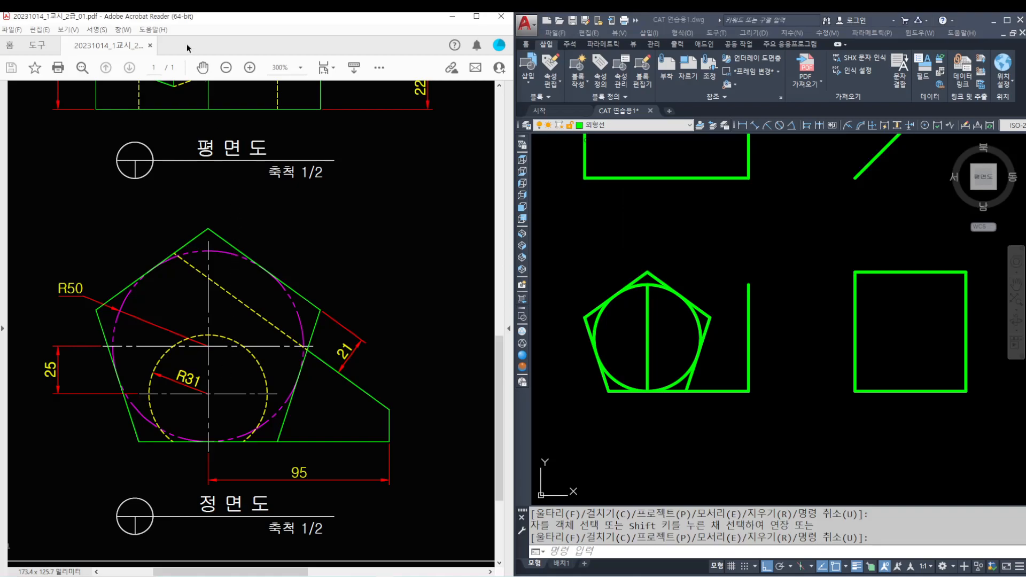
scroll(250, 299, "up", 3, "ctrl")
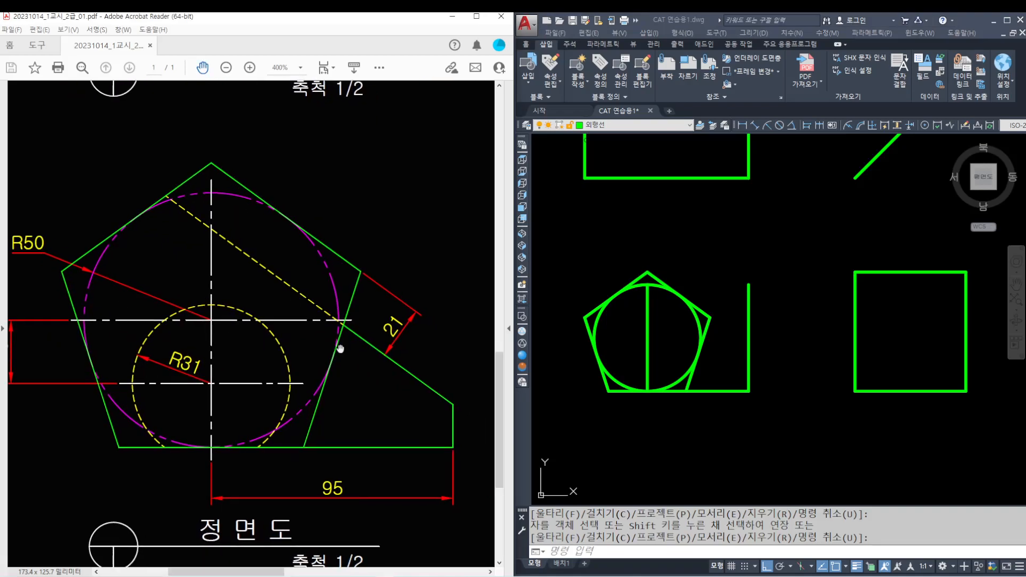
left_click(653, 350)
scroll(653, 342, "up", 3)
scroll(652, 321, "down", 1)
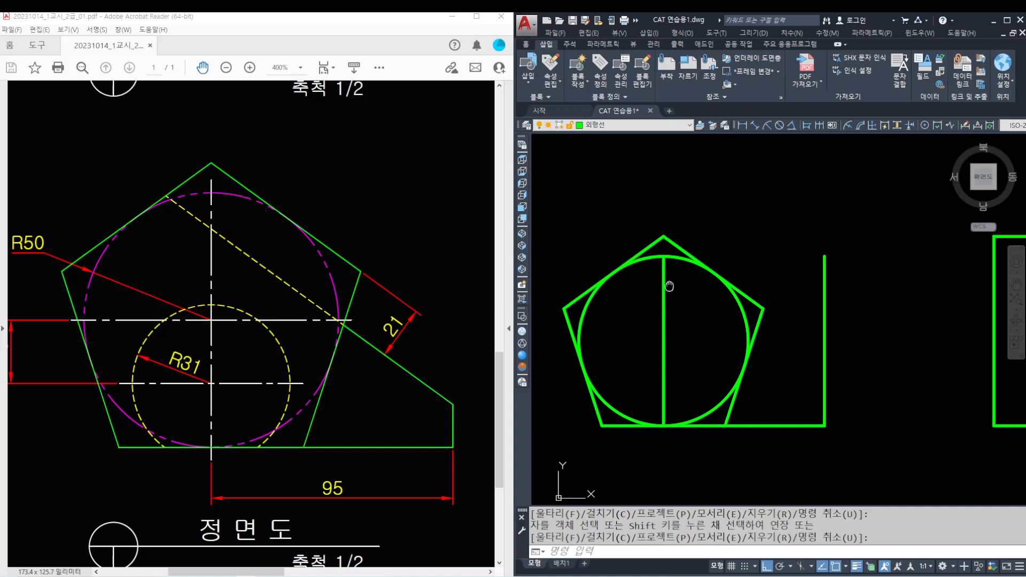
- Move the circle inside the pentagon to the phantom line layer 가상선
left_click(673, 260)
left_click(593, 125)
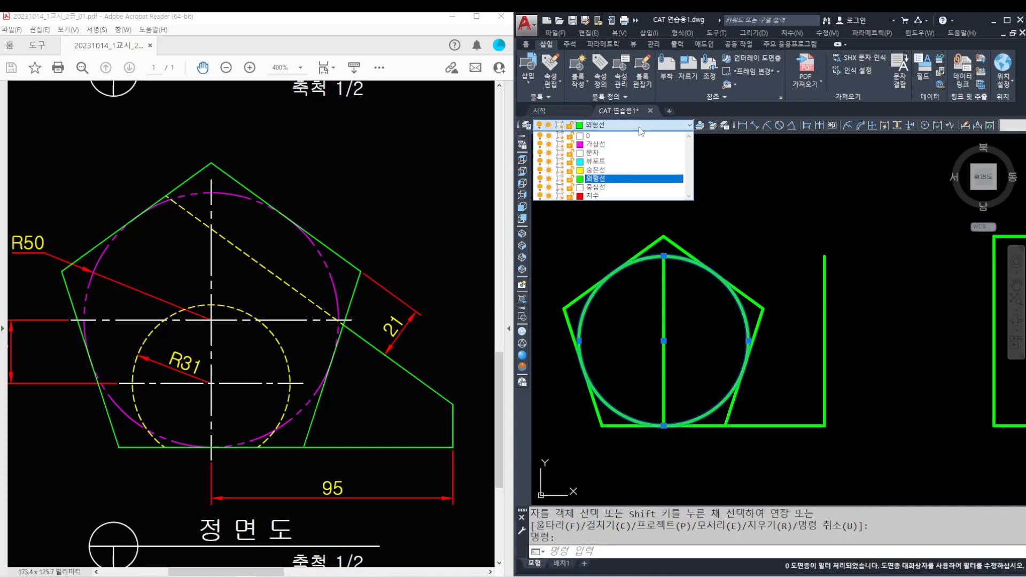
left_click(634, 147)
key("Escape")
key("Escape")
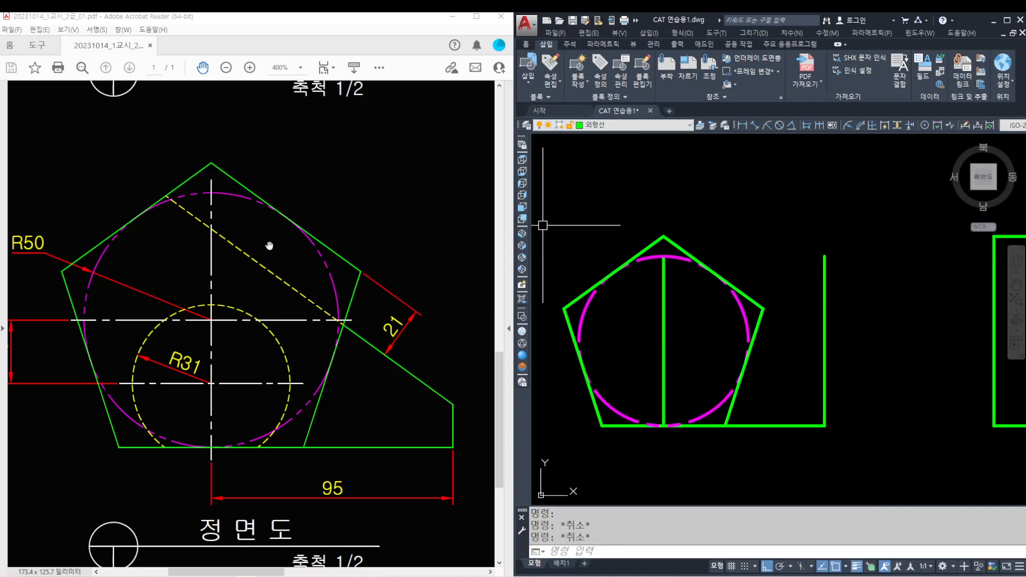
key("Escape")
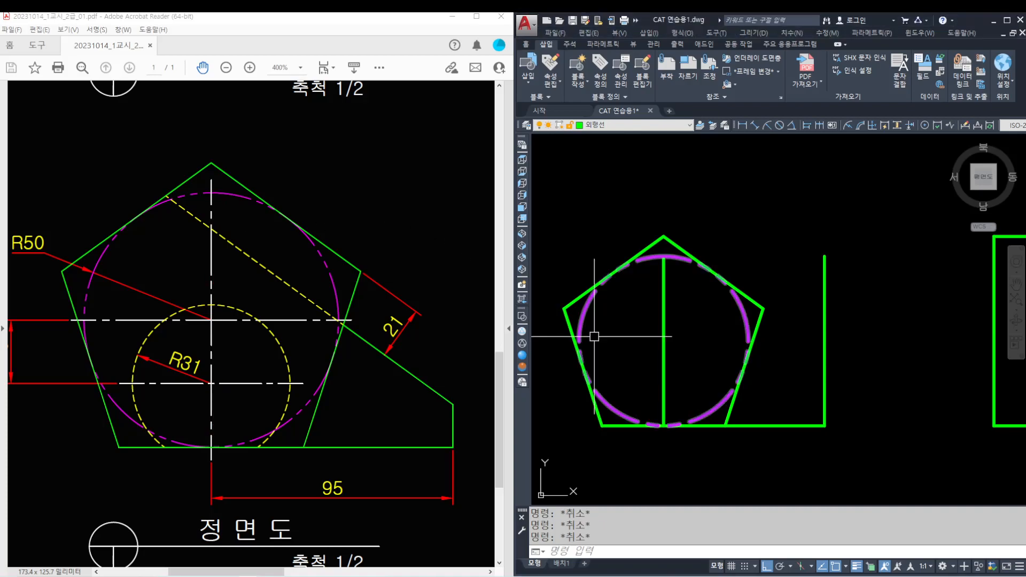
- Move the vertical line through the circle to the centre line layer 중심선
left_click(697, 335)
left_click(645, 318)
left_click(627, 126)
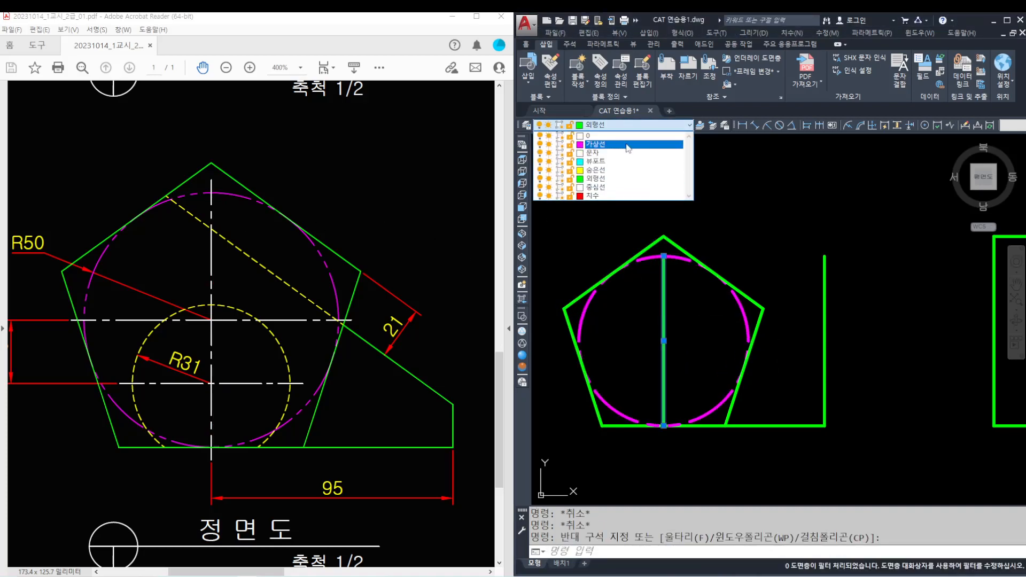
left_click(621, 189)
key("Escape")
key("Escape")
key("Escape")
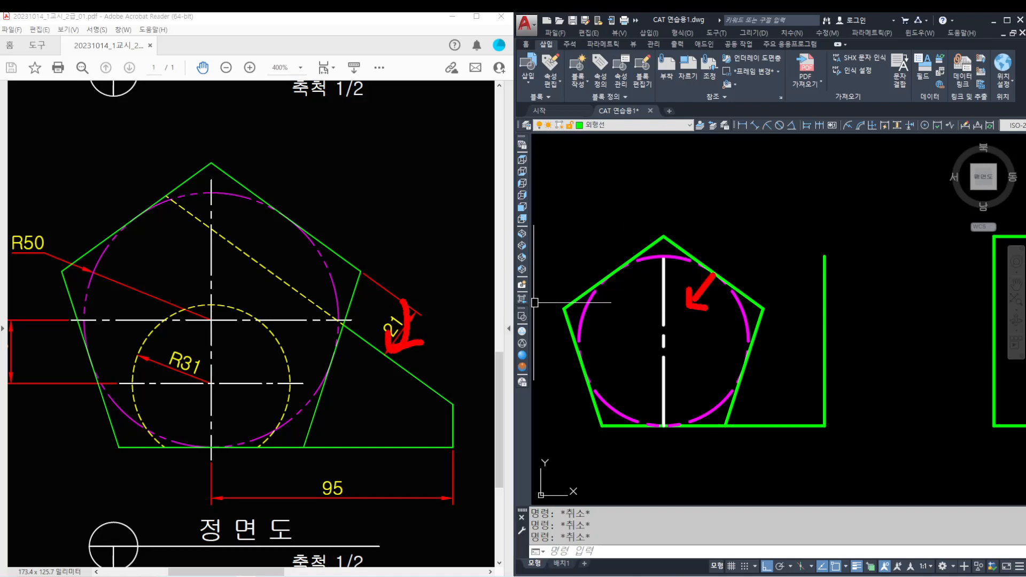
- Offset the pentagon's upper-right edge 21 inward
left_click_drag(633, 263, 833, 405, "shift")
key("Escape")
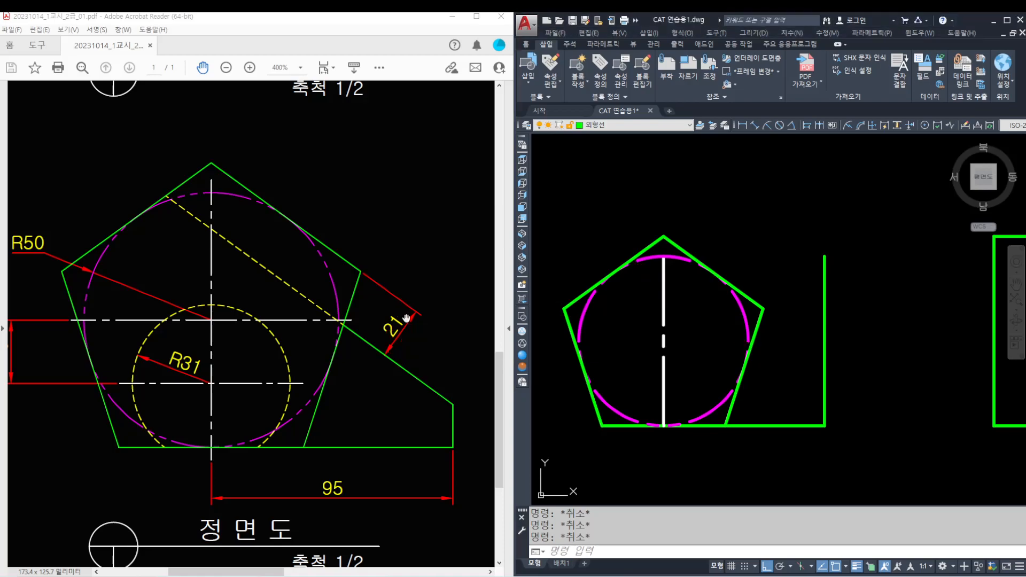
type("o")
key("Return")
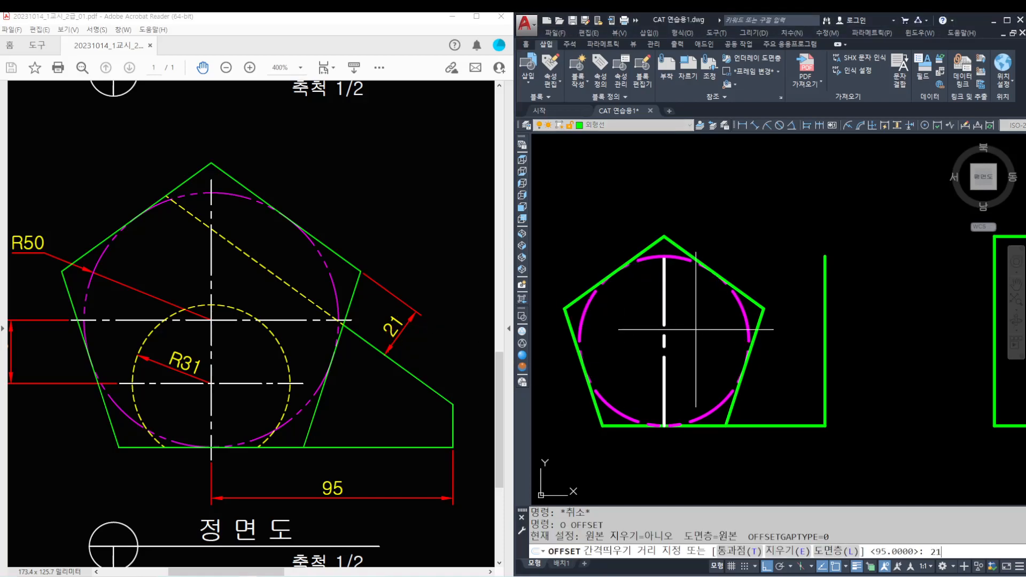
type("21")
key("Return")
scroll(678, 271, "up", 2)
left_click(711, 255)
left_click(675, 325)
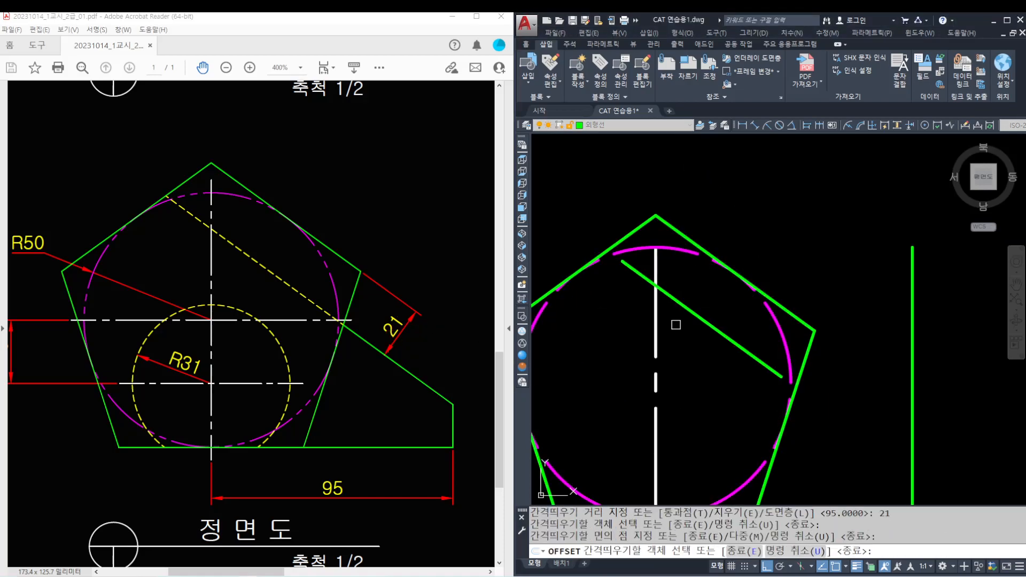
key("Return")
- Extend the offset line to the pentagon's upper-left edge and the front view's right vertical edge, trimming that edge above it
scroll(662, 276, "down", 2)
type("tr")
key("Return")
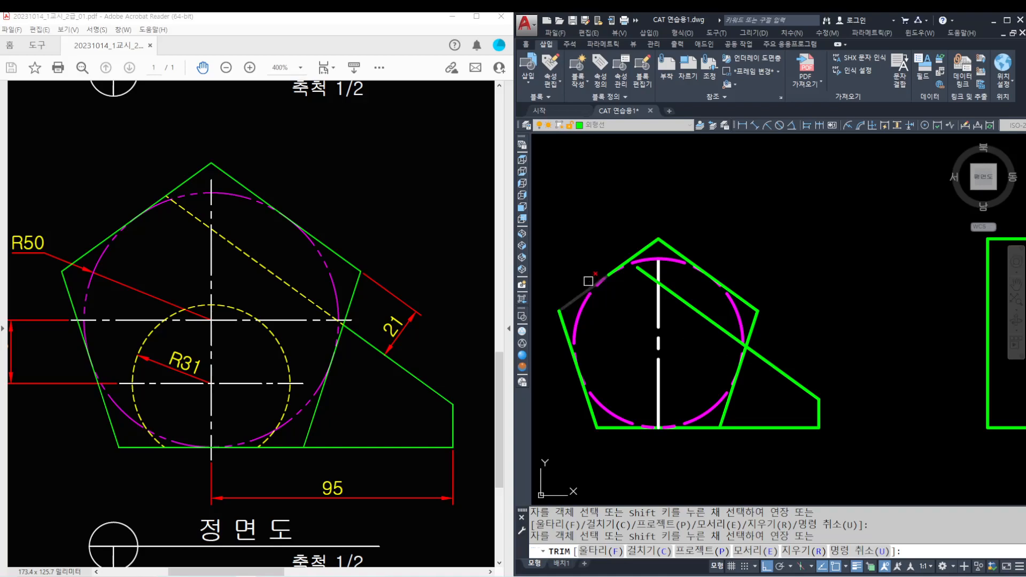
scroll(625, 261, "up", 5)
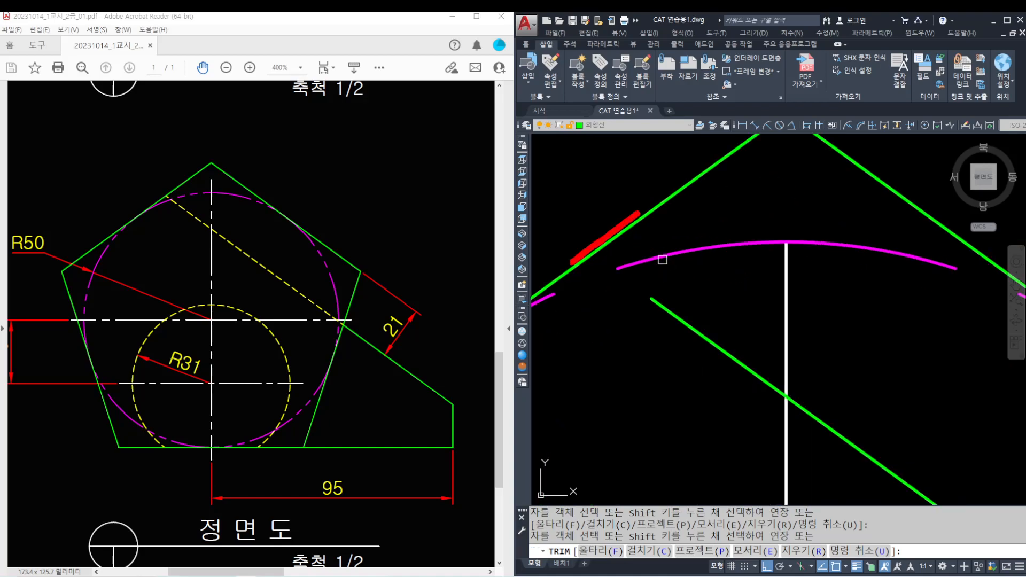
left_click(672, 309, "shift")
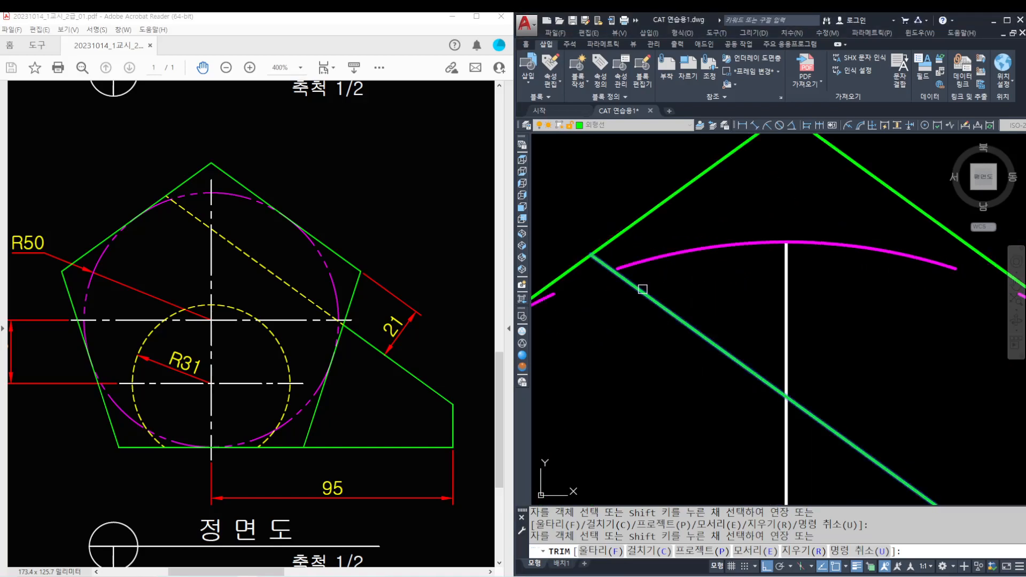
- Trim a gap in the sloped line just inside the pentagon's right edge and extend the inner segment back to that edge
scroll(622, 289, "down", 4)
scroll(916, 338, "up", 4)
scroll(876, 341, "up", 3)
key("Escape")
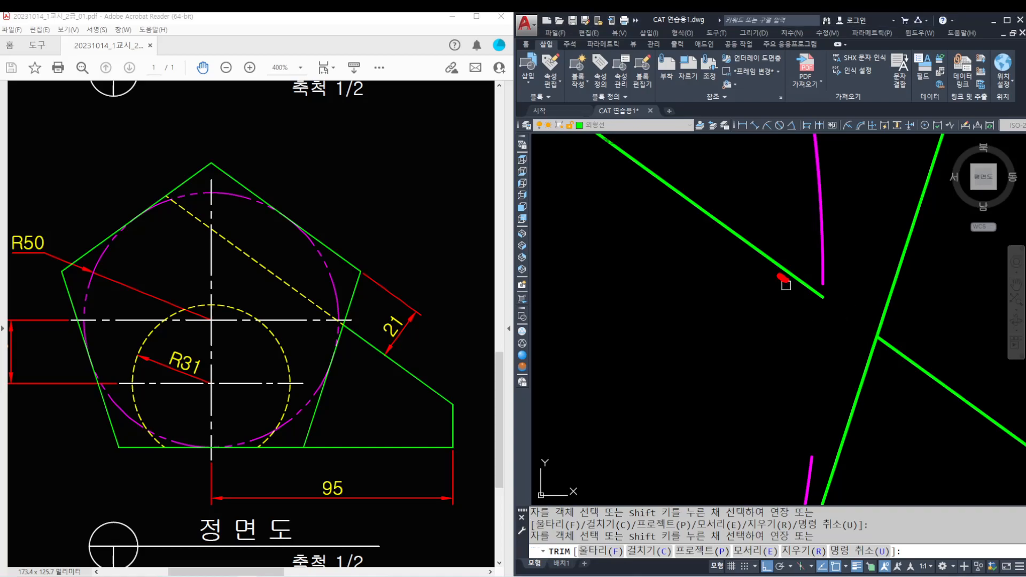
key("Escape")
left_click(802, 286, "shift")
left_click(802, 284, "shift")
key("space")
scroll(779, 287, "down", 5)
scroll(752, 285, "down", 5)
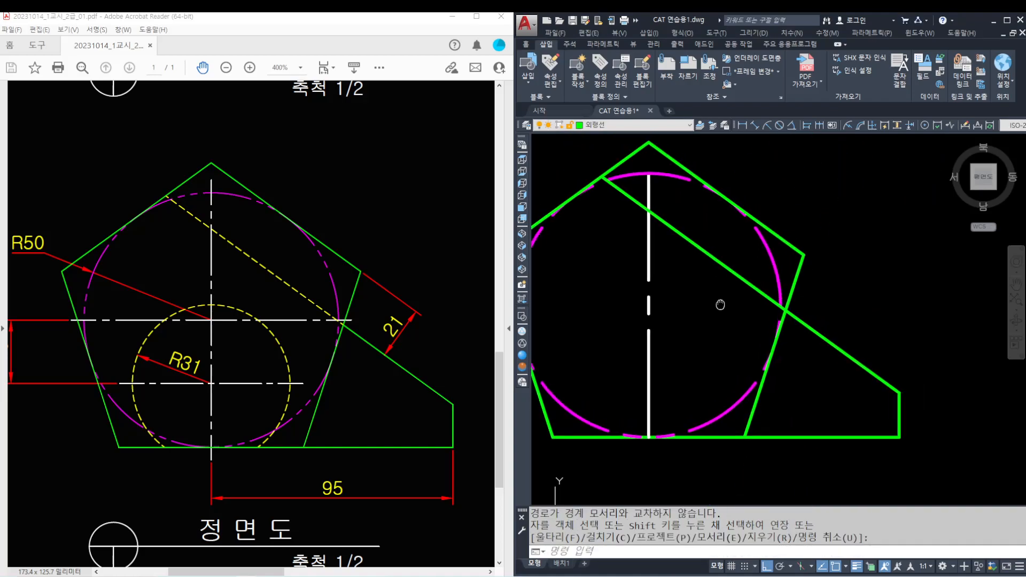
- Move the sloped line segment inside the pentagon to the hidden line layer 숨은선
left_click(702, 254)
left_click(630, 126)
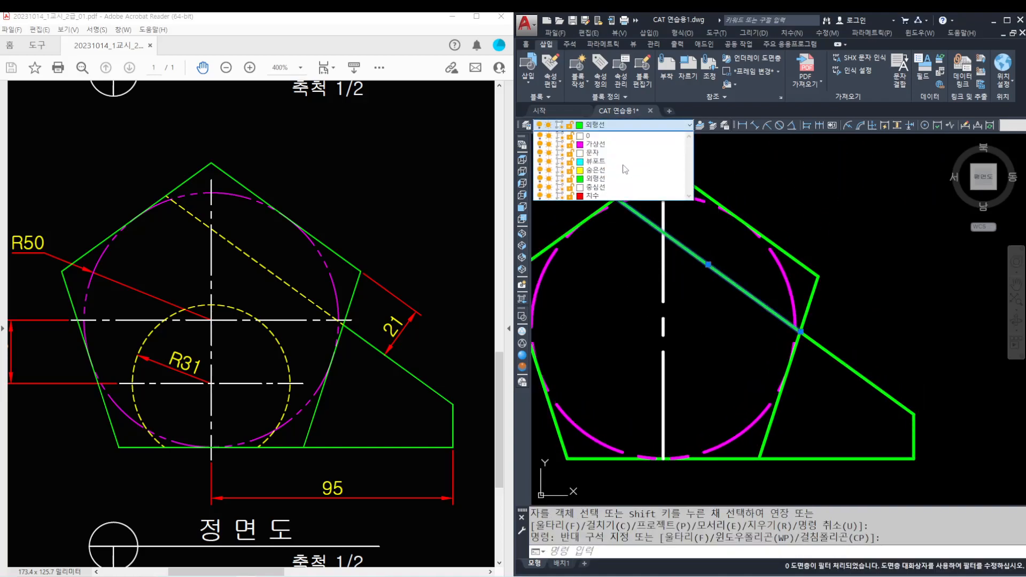
left_click(622, 170)
key("Escape")
key("Escape")
- Compare where the sloped line crosses the pentagon's right edge in the drawing and in the reference PDF
scroll(779, 334, "up", 4)
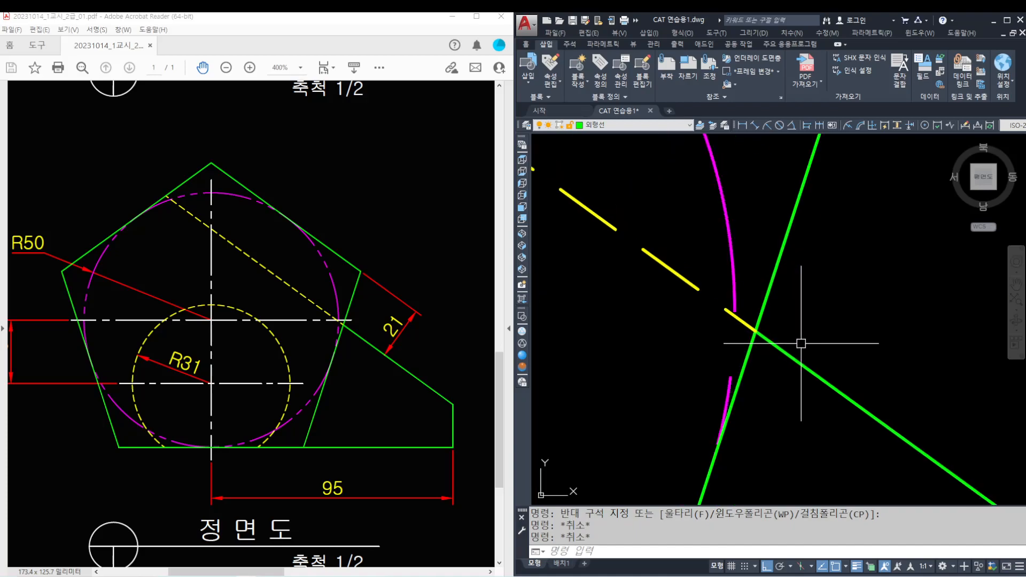
scroll(339, 307, "up", 8, "ctrl")
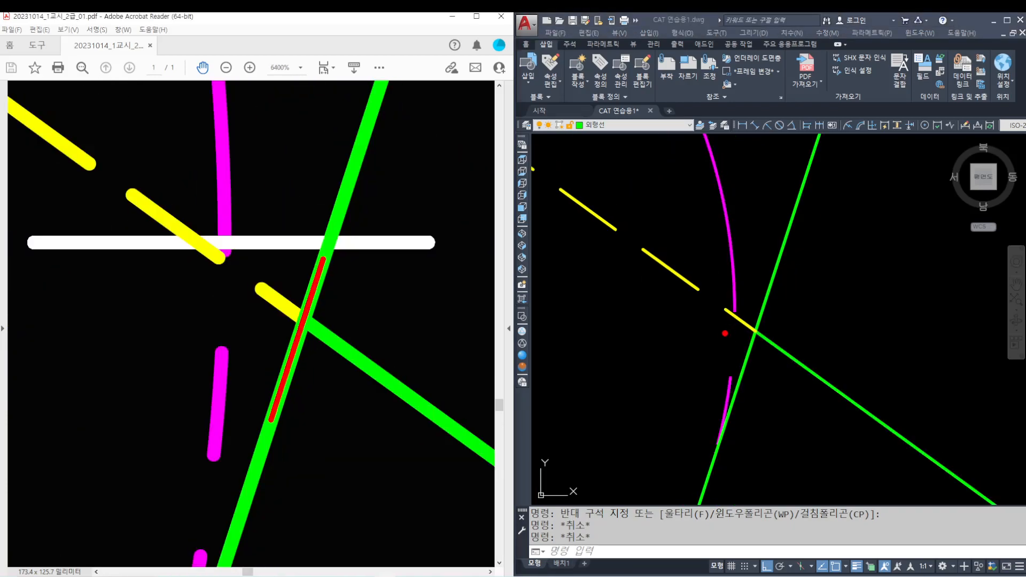
left_click_drag(781, 358, 778, 327)
key("Escape")
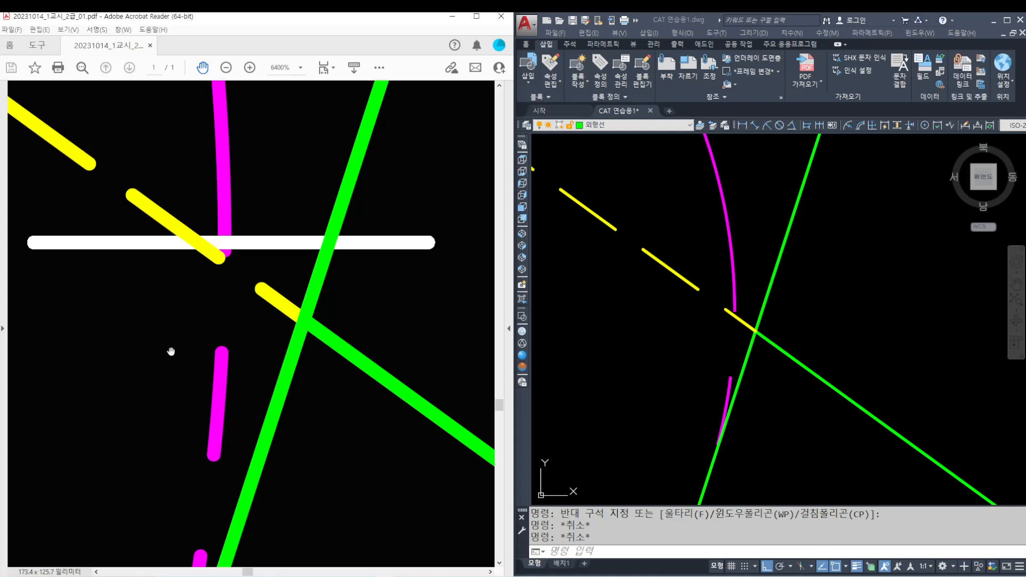
scroll(171, 351, "down", 12, "ctrl")
scroll(672, 374, "down", 5)
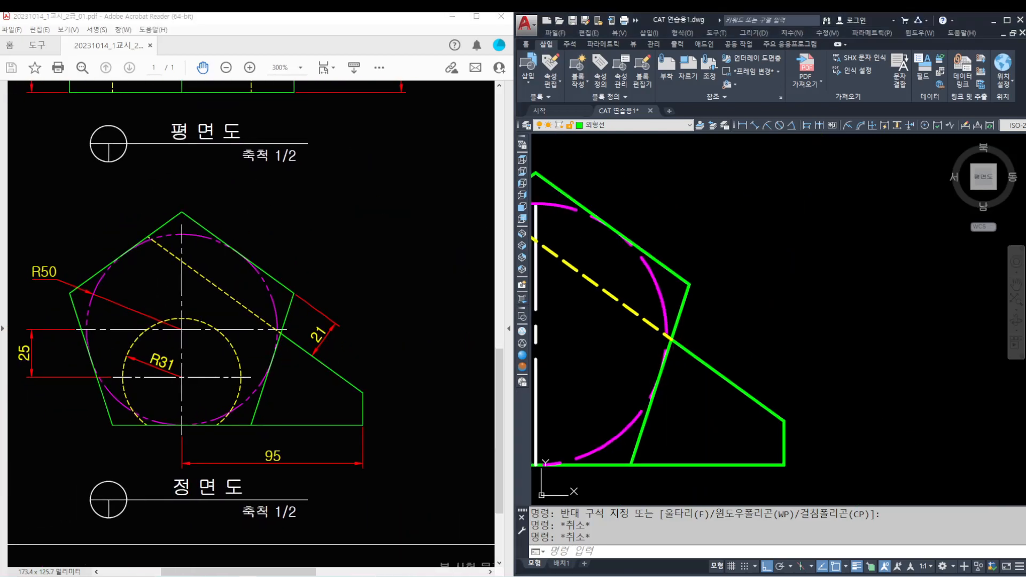
middle_click_drag(672, 374, 844, 334)
middle_click_drag(707, 325, 720, 338)
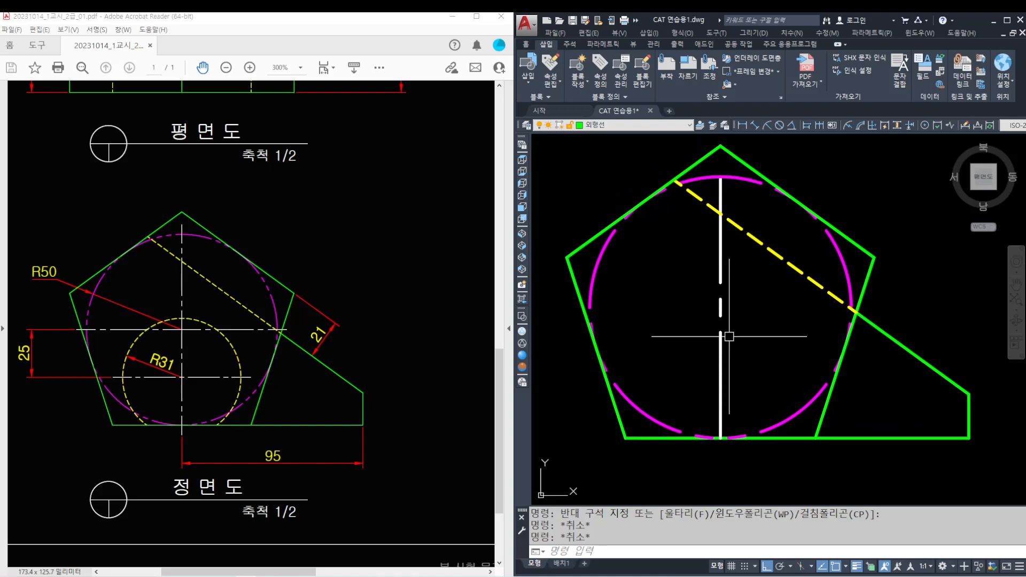
- Draw a horizontal line across the front view's large circle, from its left quadrant to its right quadrant
type("l")
key("Return")
left_click(661, 305)
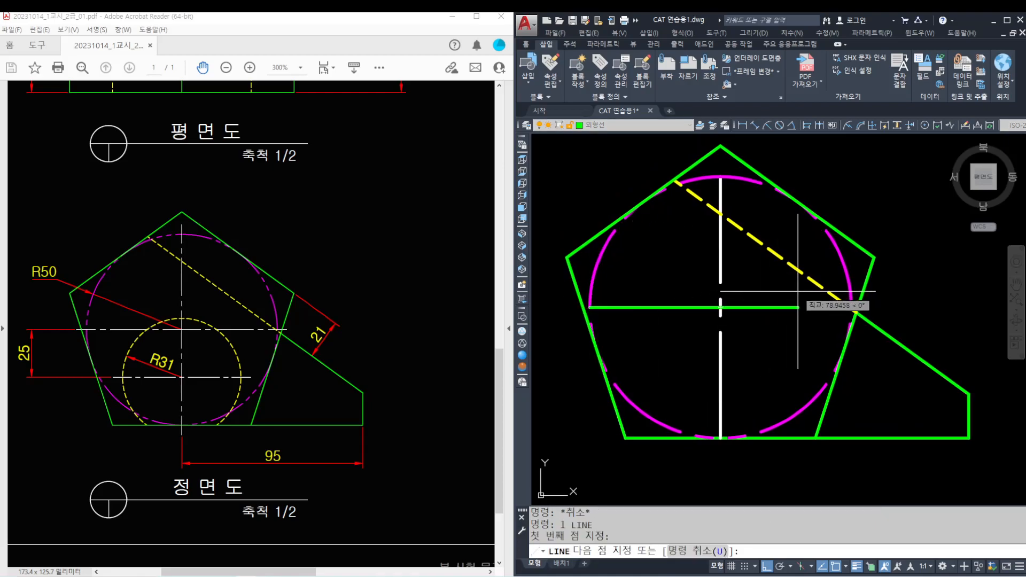
scroll(846, 285, "up", 4)
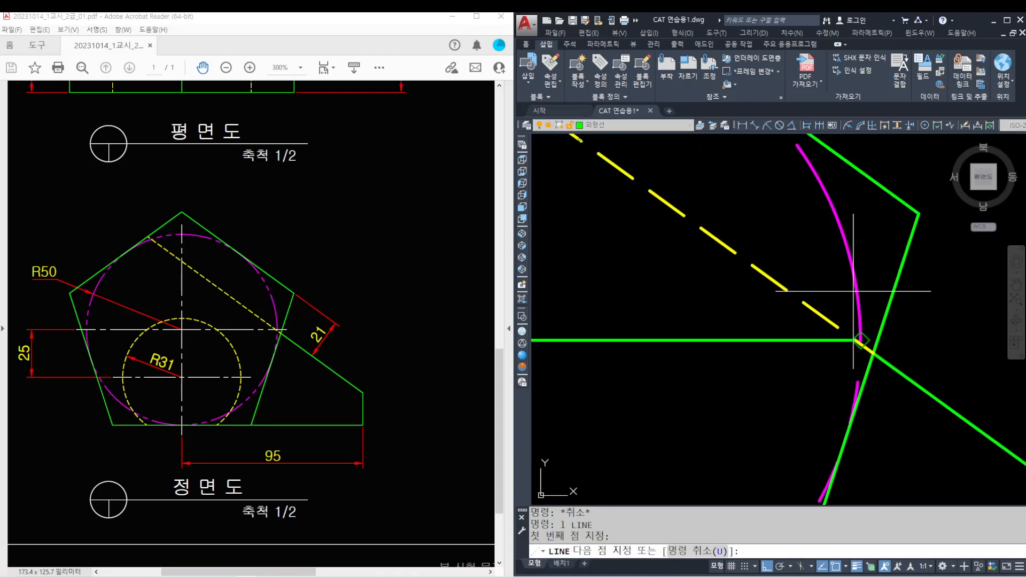
scroll(853, 291, "up", 1)
scroll(860, 302, "up", 1)
left_click(860, 362)
key("Return")
scroll(871, 372, "up", 4)
scroll(855, 369, "down", 5)
- Match the new horizontal line's properties to the front view's vertical centerline
type("ma")
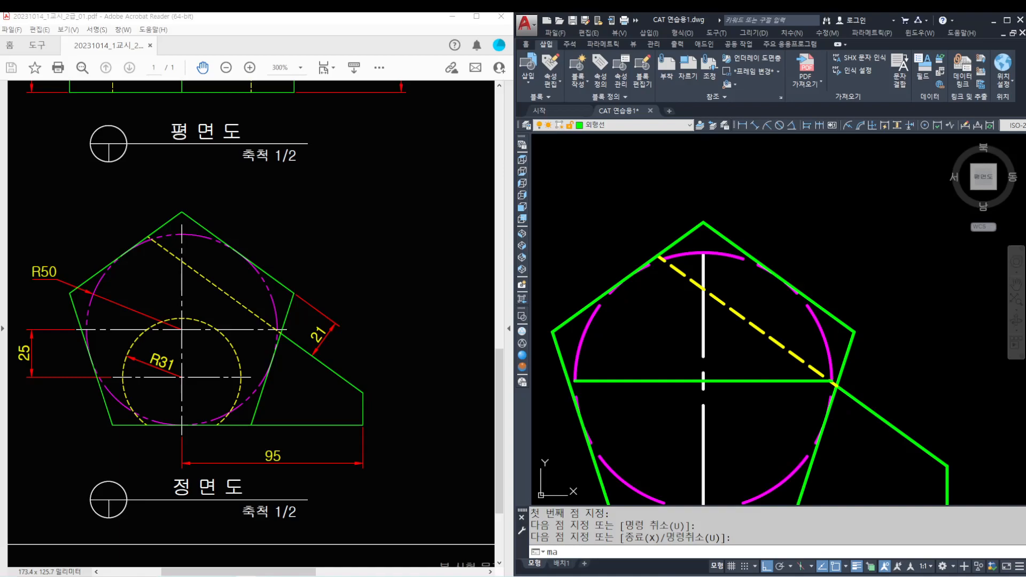
key("Return")
left_click(703, 419)
left_click(728, 382)
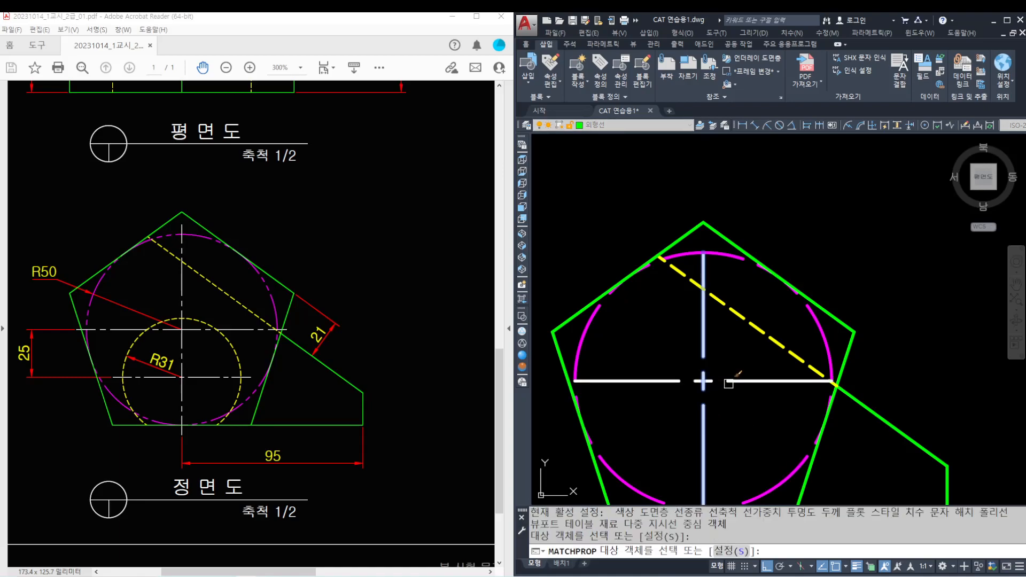
key("Return")
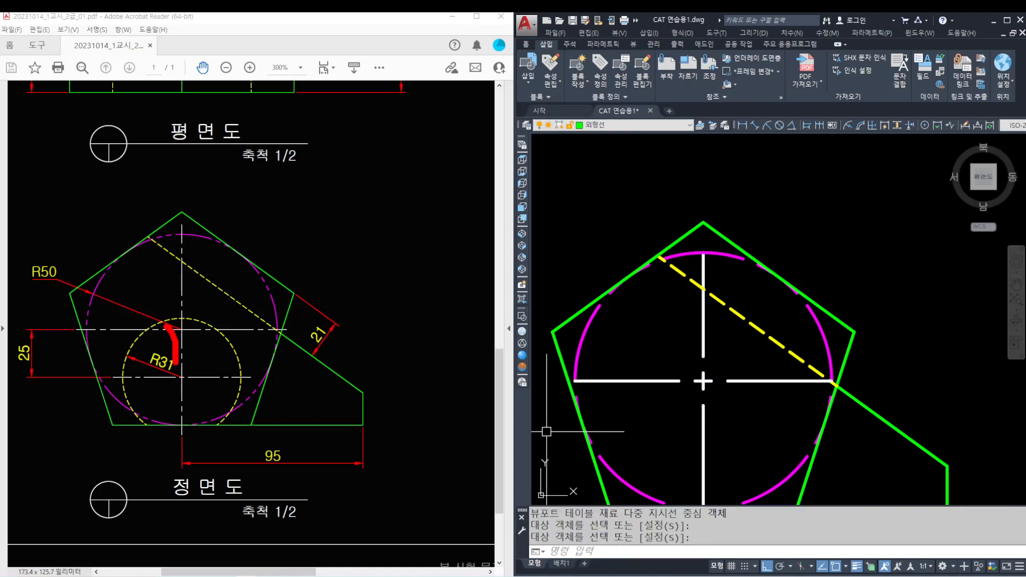
- Offset the horizontal centerline of the front view 25 downward
type("o")
key("Return")
type("25")
key("Return")
left_click(646, 382)
left_click(692, 425)
key("Return")
- Draw a circle of radius 31 centred on the intersection of the lower horizontal and vertical centerlines
type("c CIRCLE")
key("Return")
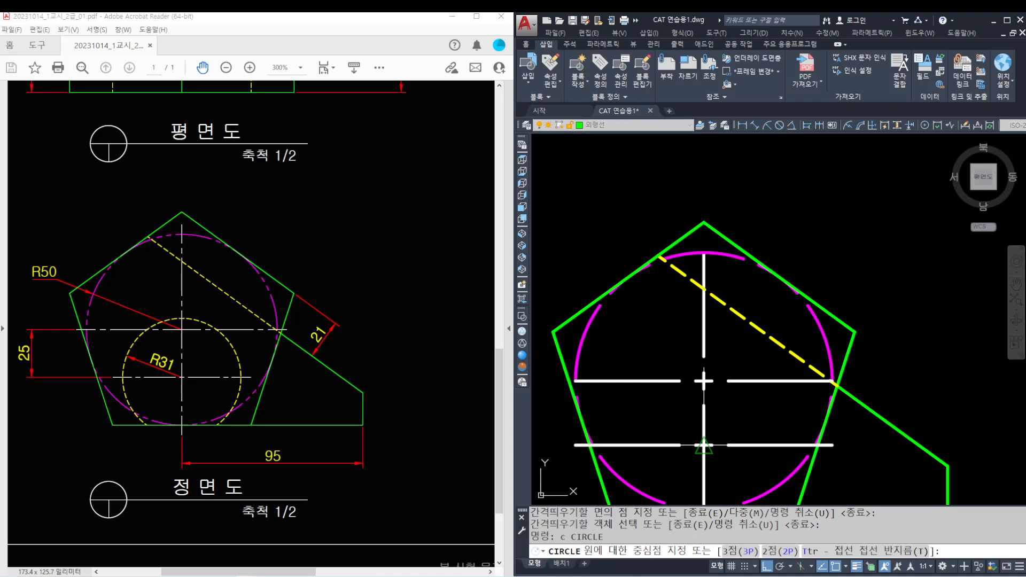
scroll(703, 445, "up", 2)
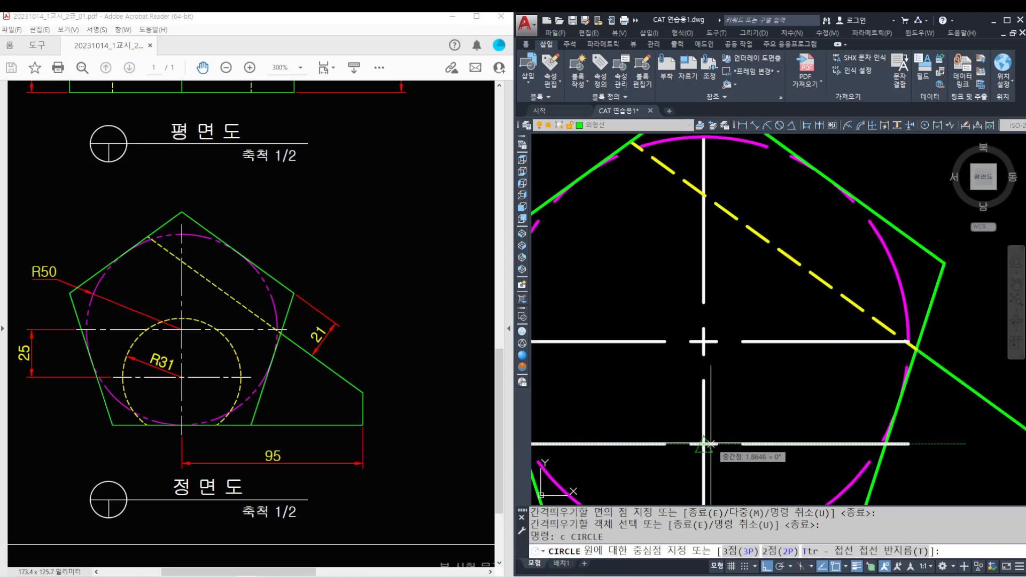
left_click(704, 444)
type("31")
key("Return")
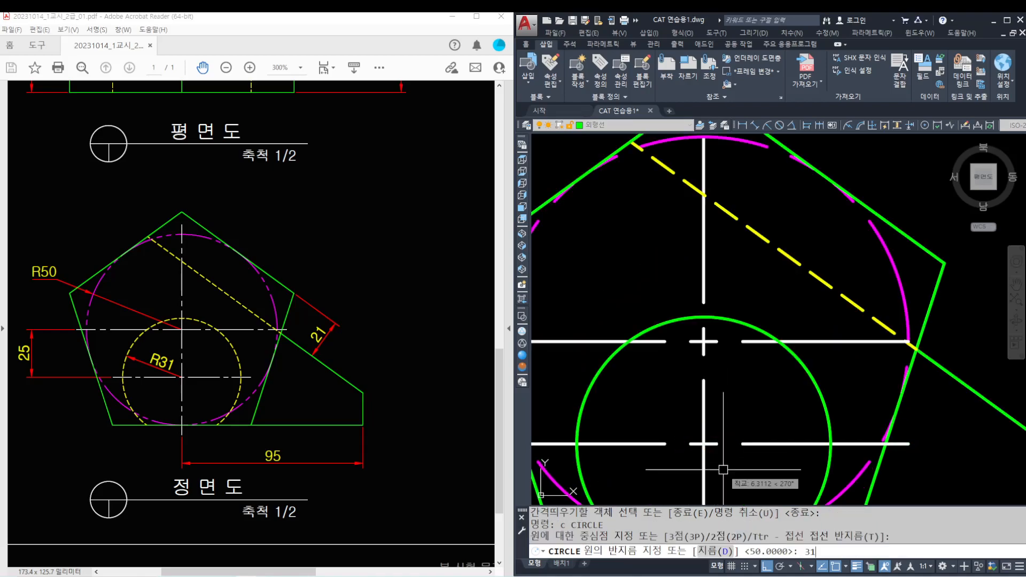
key("Escape")
key("Escape")
key("Escape")
- Trim the R31 circle below the front view's base line and the lower horizontal centerline outside the circle
scroll(722, 470, "down", 2)
middle_click_drag(693, 435, 701, 300)
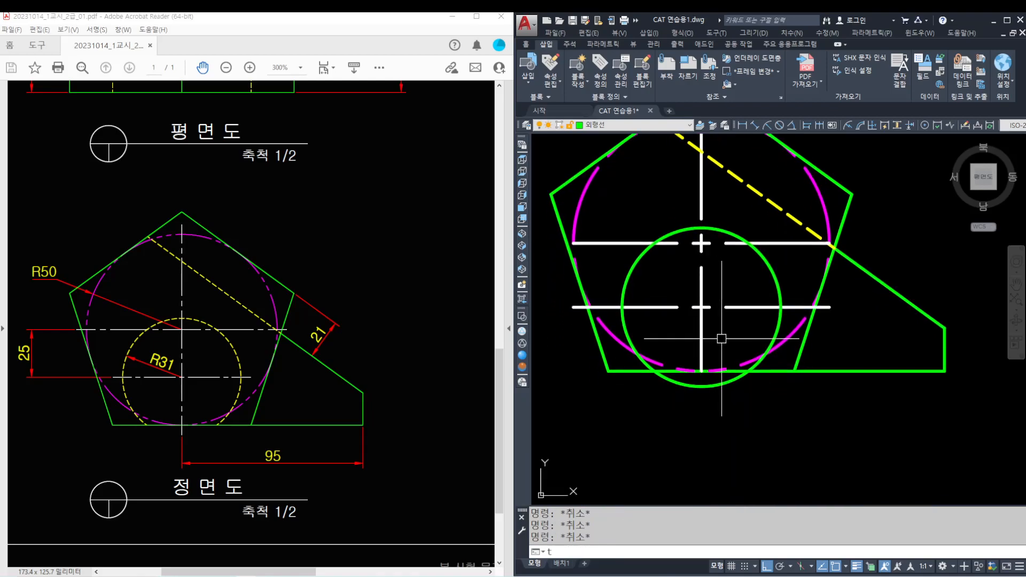
type("tr")
key("Return")
left_click(775, 271)
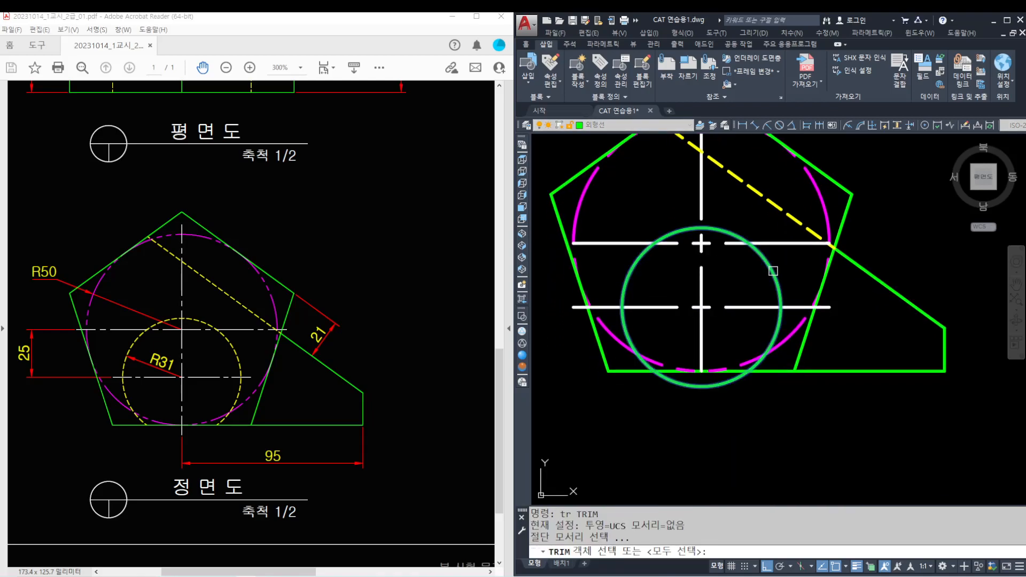
left_click(782, 372)
key("Return")
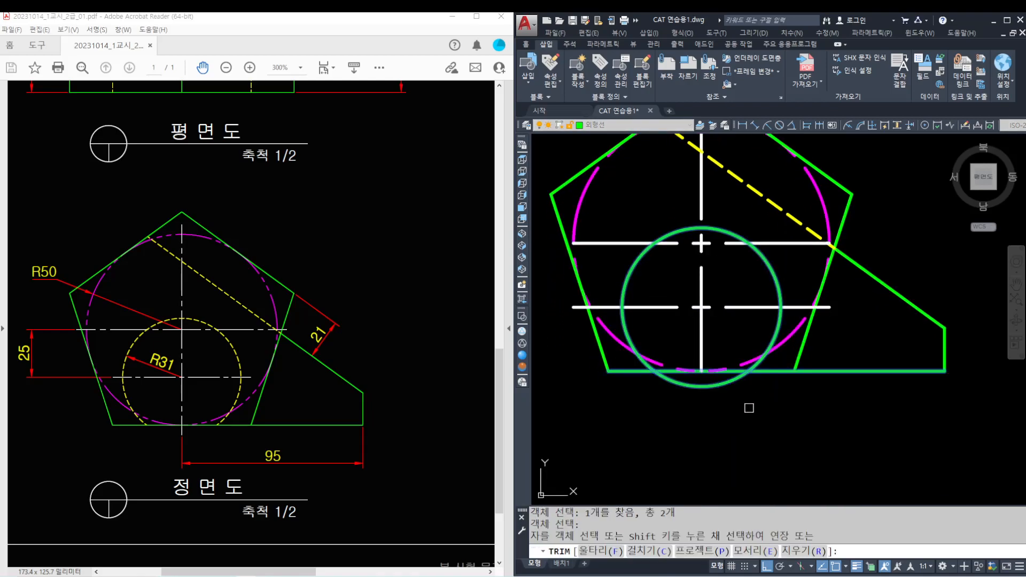
left_click(708, 389)
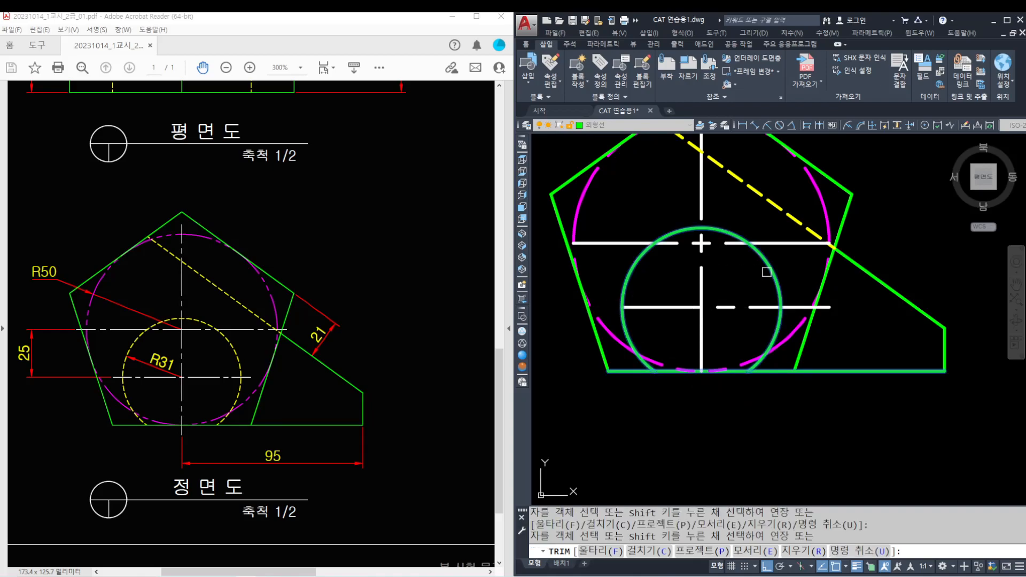
key("Return")
- Match the trimmed R31 circle's properties to the dashed sloped hidden line
type("ma")
key("Return")
left_click(769, 201)
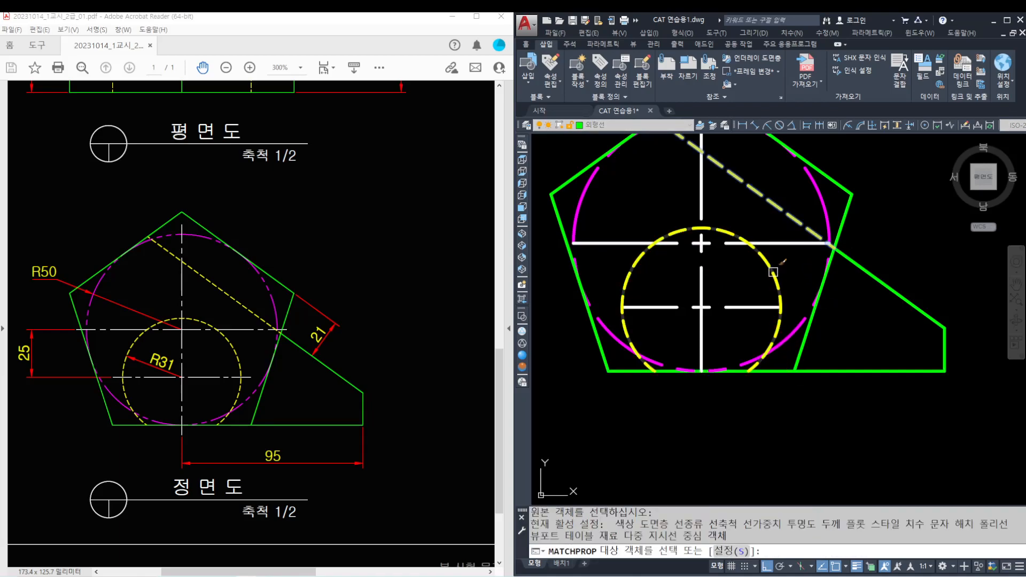
left_click(772, 273)
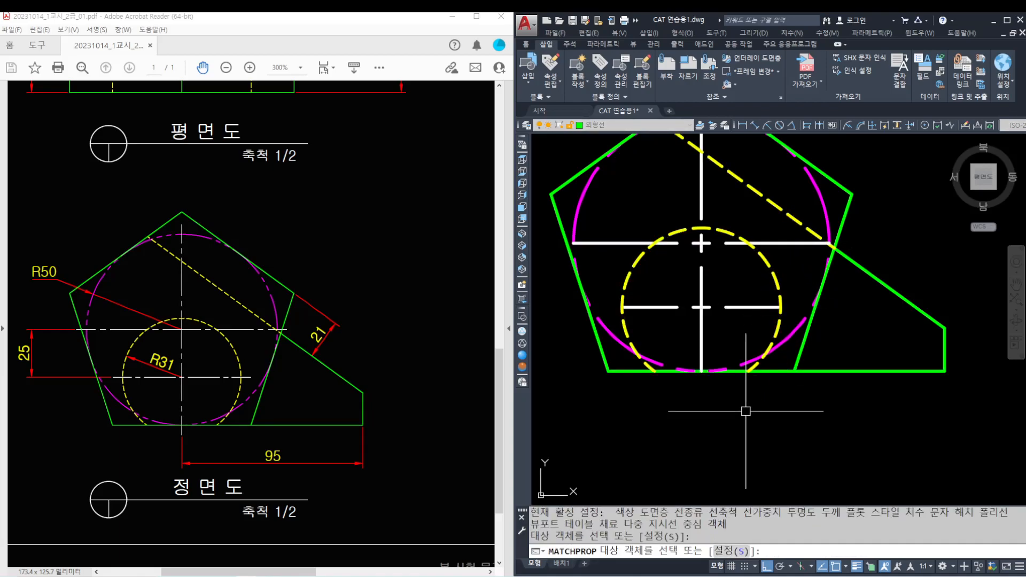
key("Escape")
scroll(753, 352, "down", 3)
scroll(799, 337, "down", 2)
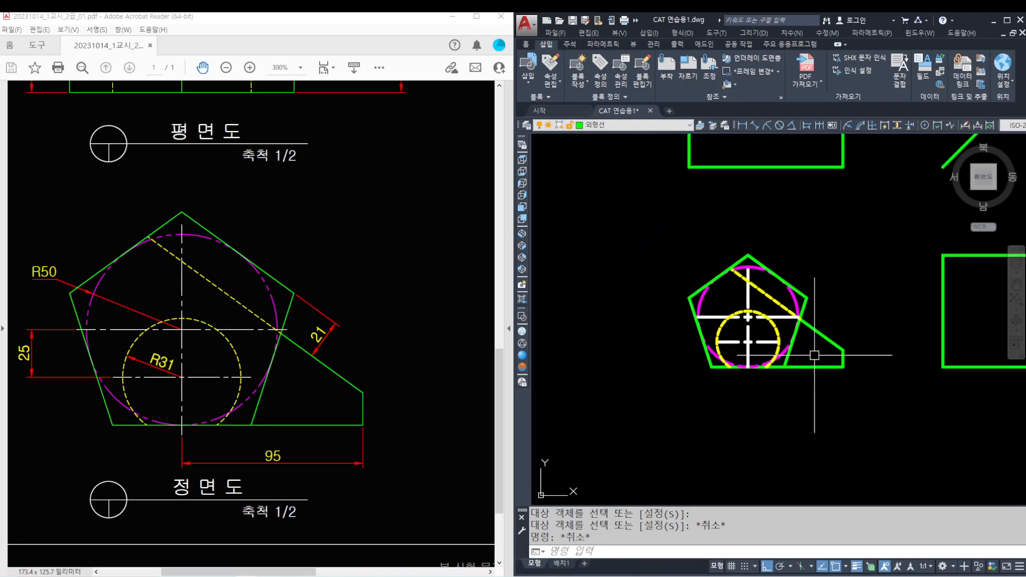
- Offset the left edge of the right-side view box 60 inward, following the dimension in the reference PDF
scroll(344, 401, "down", 3, "ctrl")
left_click_drag(345, 398, 364, 448)
scroll(382, 433, "up", 3, "ctrl")
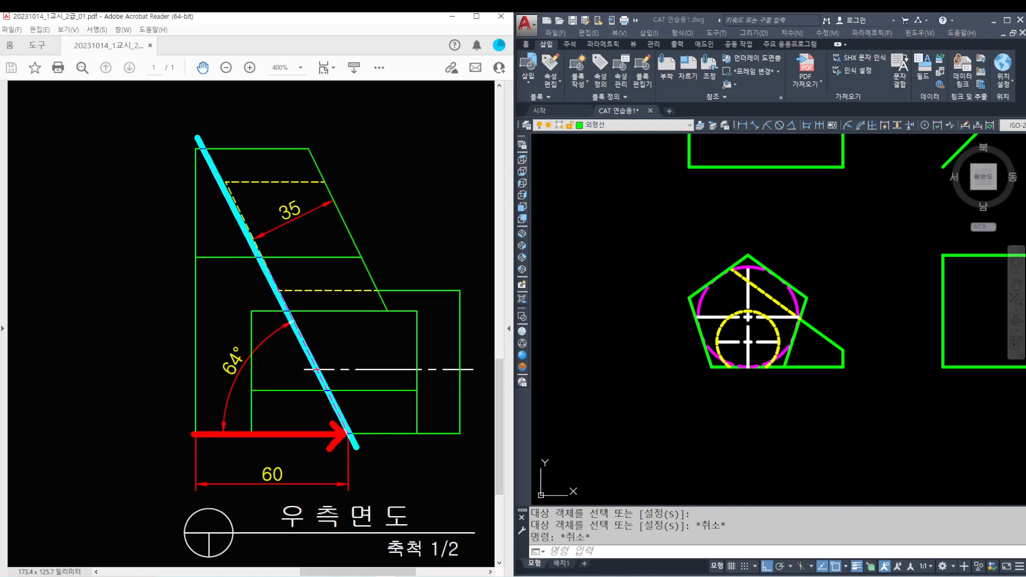
mouse_move(945, 408)
middle_mouse_down()
mouse_move(738, 415)
mouse_move(697, 458)
middle_mouse_up()
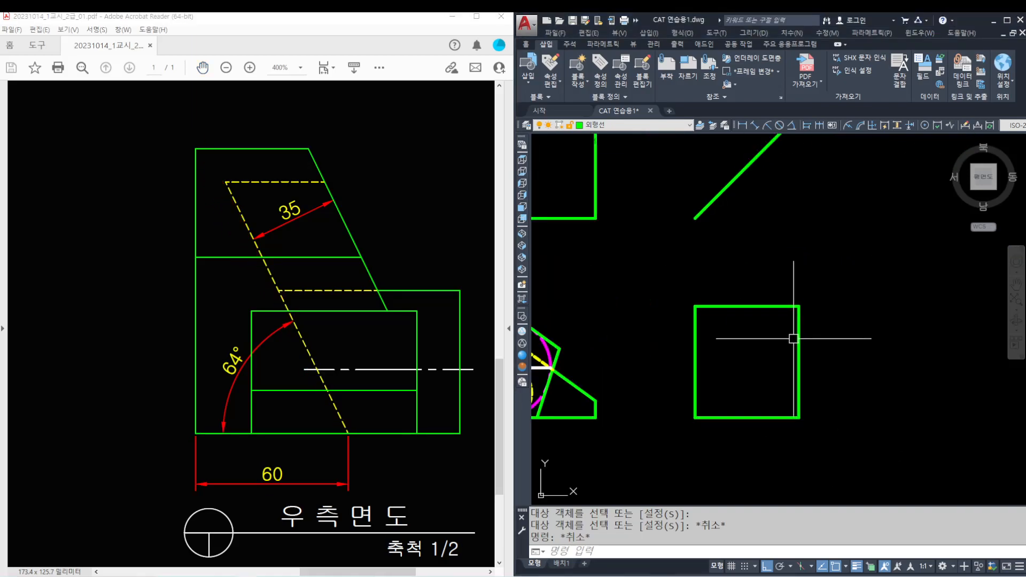
key("Return")
type("60")
key("Return")
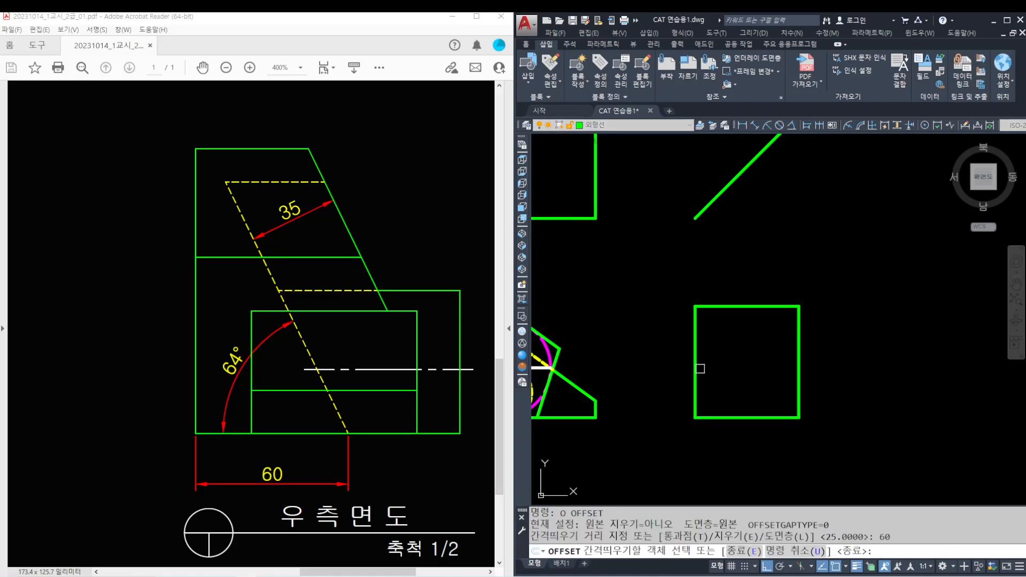
scroll(681, 383, "up", 2)
left_click(702, 377)
left_click(745, 377)
key("Return")
- Place a construction line at -64° through the point where the offset line meets the right-side view's base line
type("xl")
key("Return")
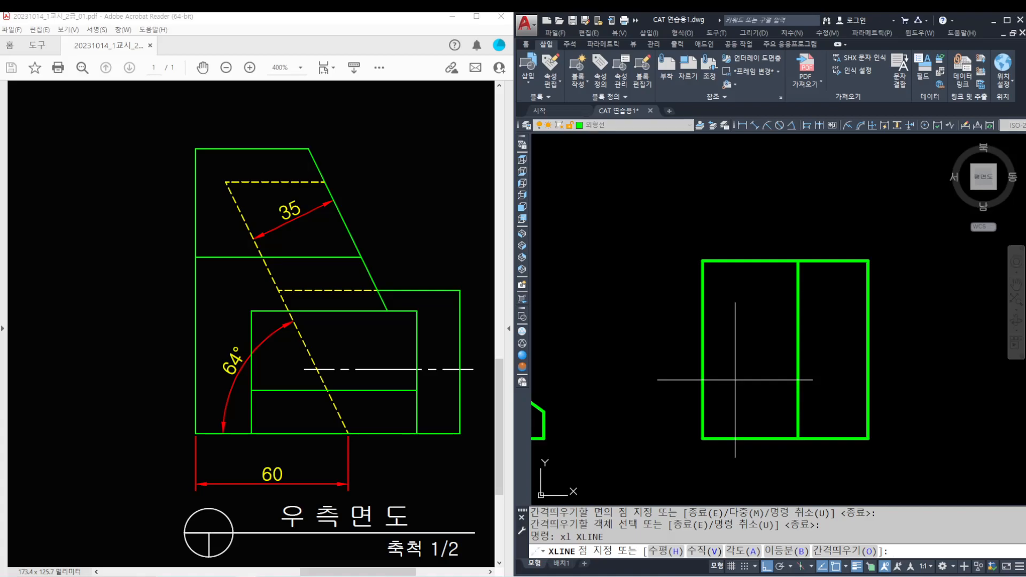
type("a")
key("Return")
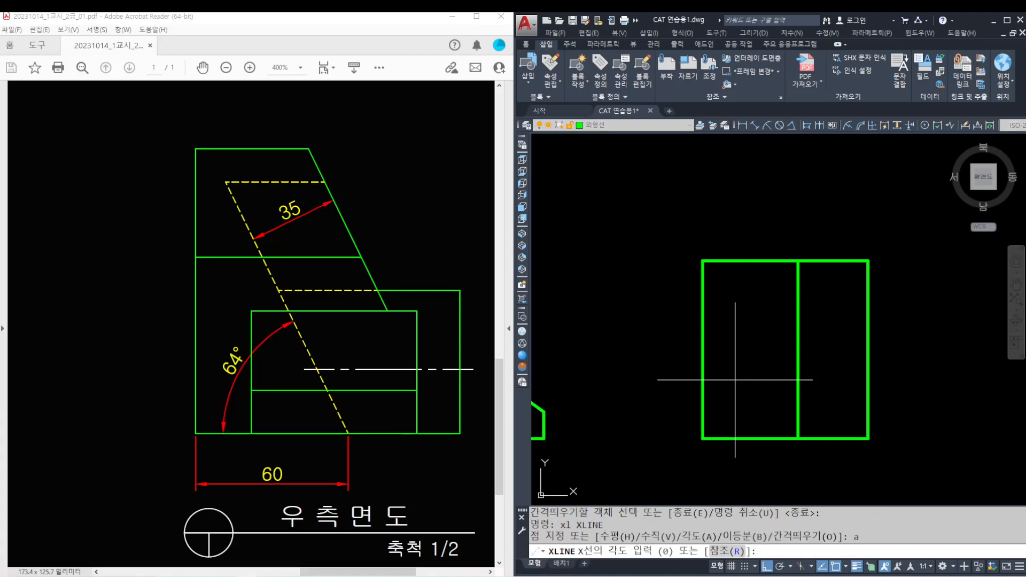
type("-64")
key("Return")
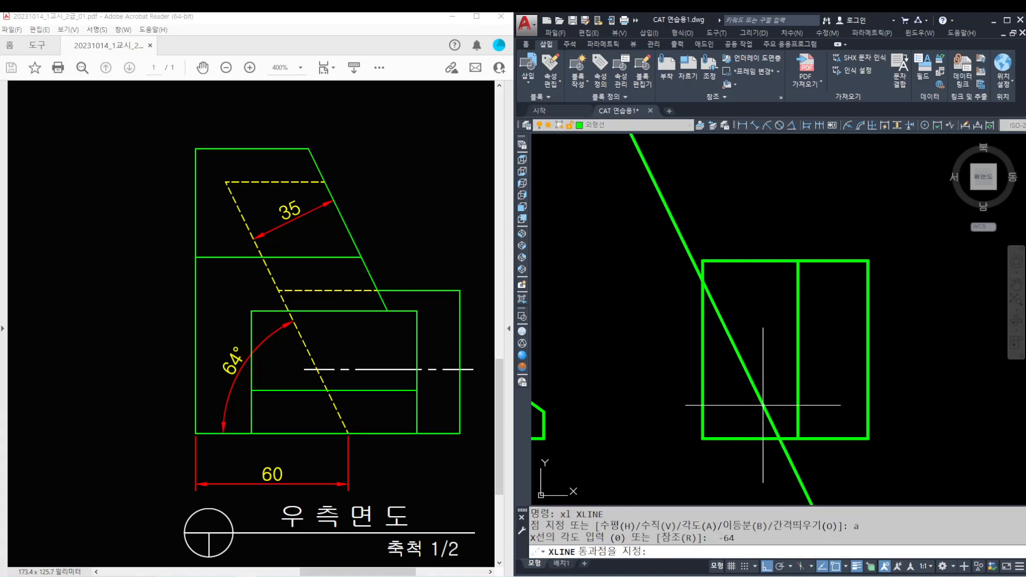
left_click(799, 438)
key("Return")
- Trim the angled construction line above and below the right-side view box
type("tr")
key("Return")
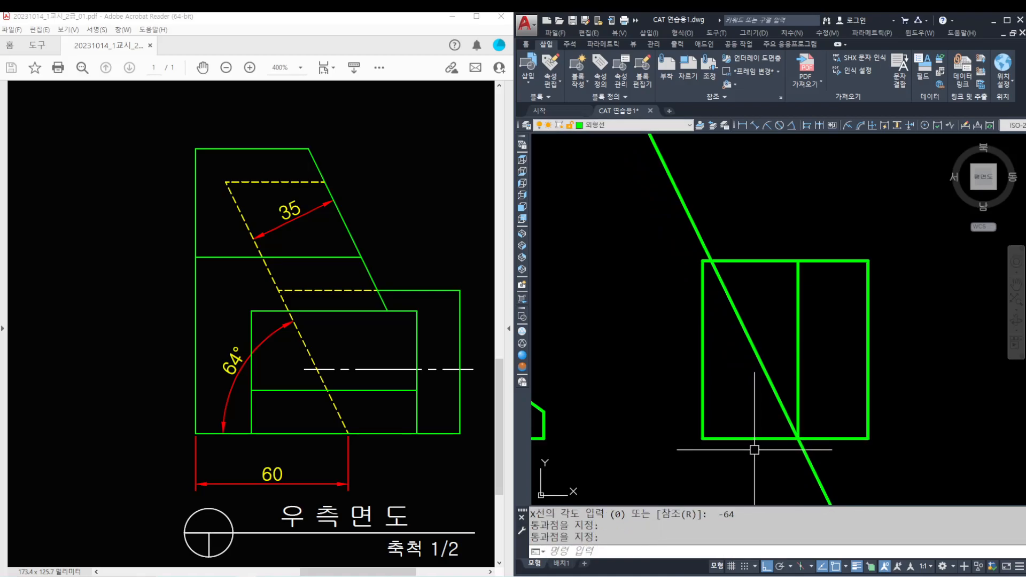
scroll(754, 451, "down", 2)
left_click(765, 466)
left_click(720, 314)
key("Return")
left_click(706, 299)
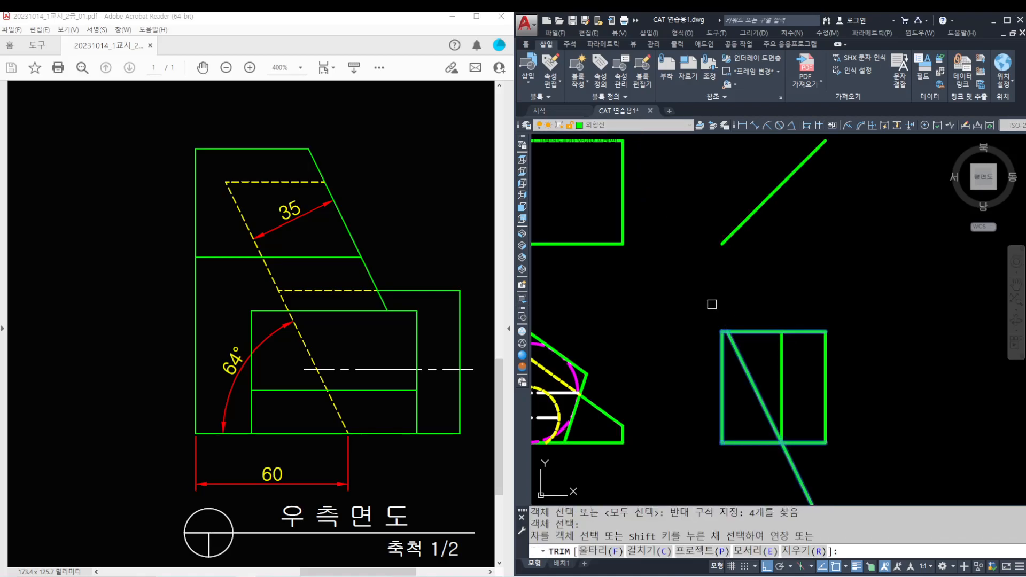
left_click(793, 472)
key("Return")
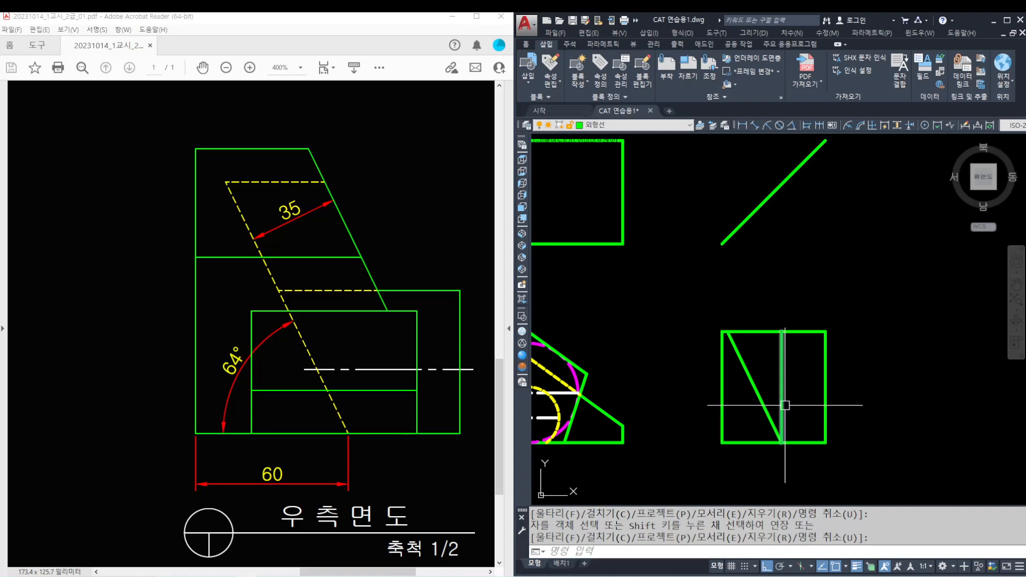
- Erase the vertical offset line inside the right-side view box
left_click(781, 381)
type("e")
key("Return")
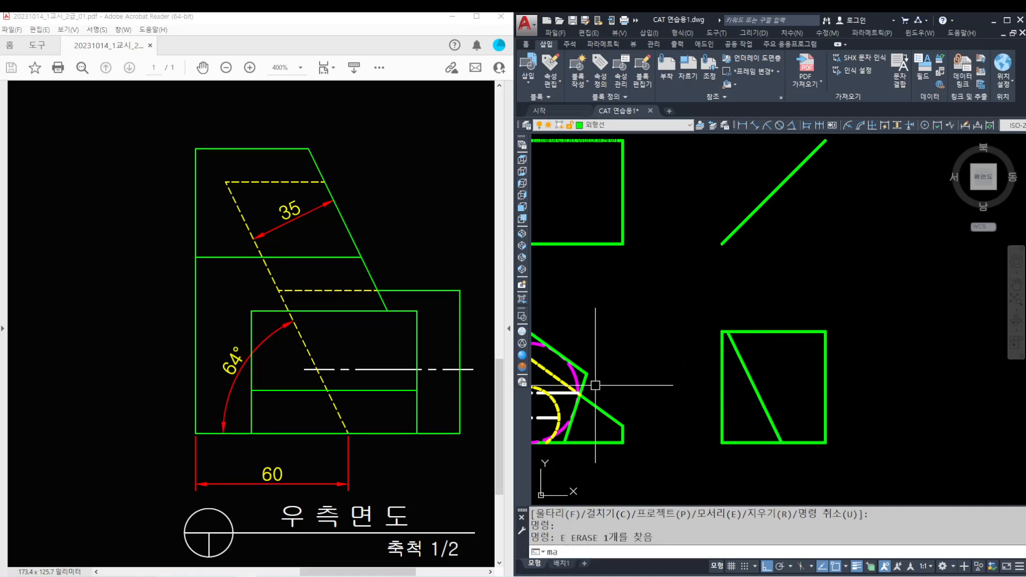
- Match the right-side view's sloped line to the front view's dashed hidden line
type("ma")
key("Return")
left_click(561, 382)
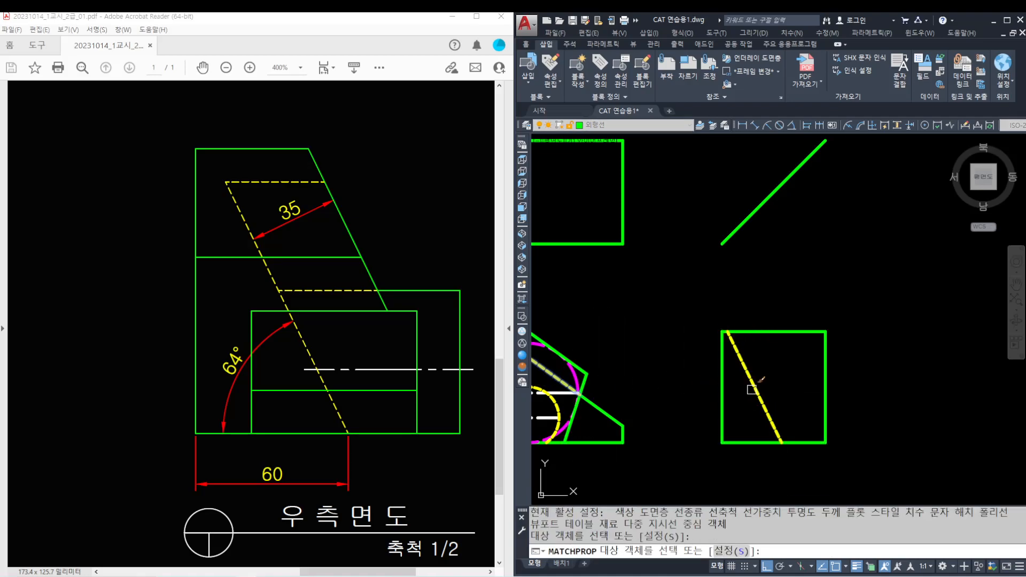
left_click(755, 388)
key("Return")
middle_click_drag(726, 389, 804, 393)
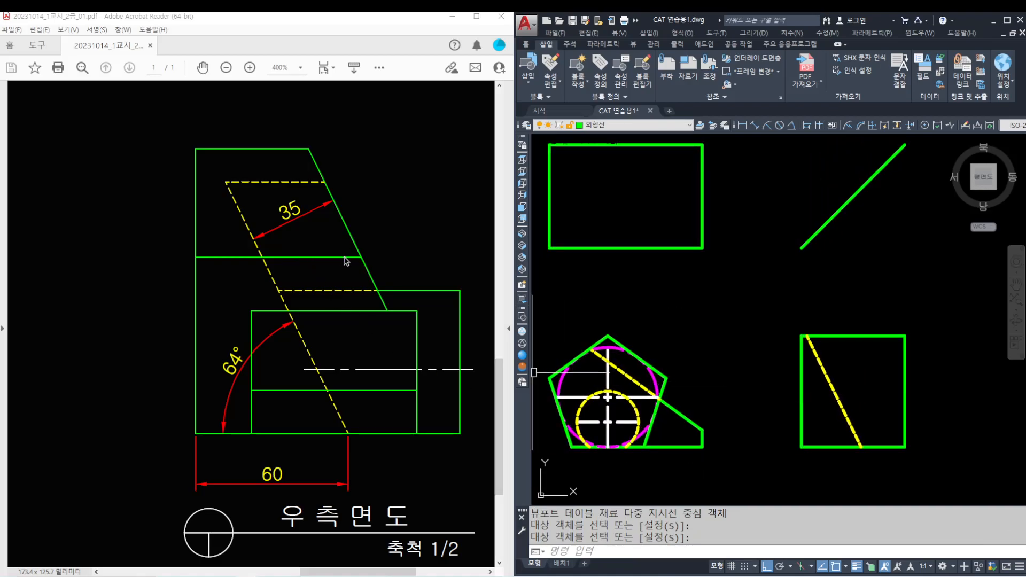
key("Escape")
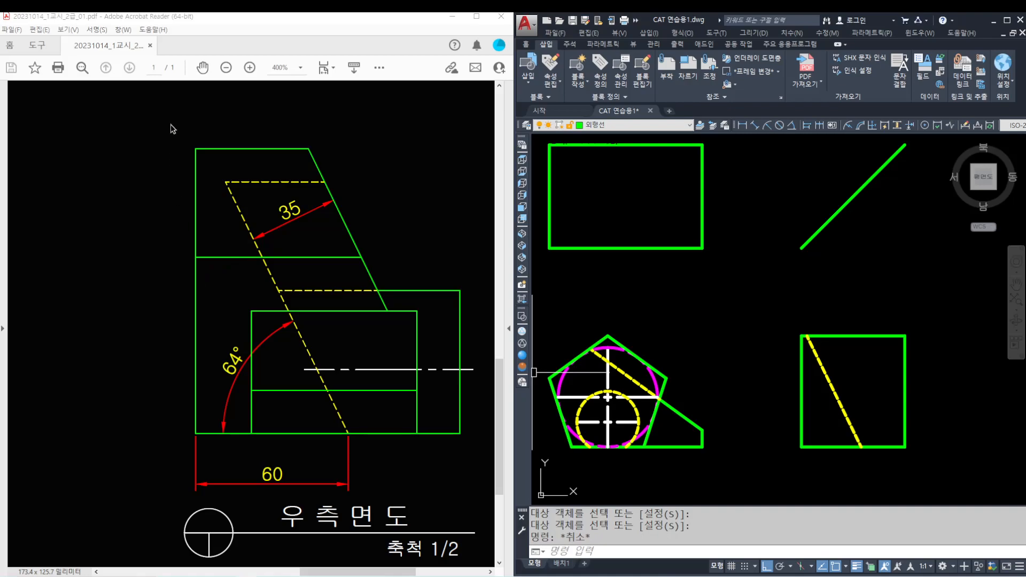
- Compare the top of the front view's pentagon and sloped hidden line with the right-side view in the reference PDF
left_click(201, 71)
left_click_drag(175, 254, 497, 262)
left_click_drag(41, 299, 324, 323)
left_click_drag(225, 183, 153, 202)
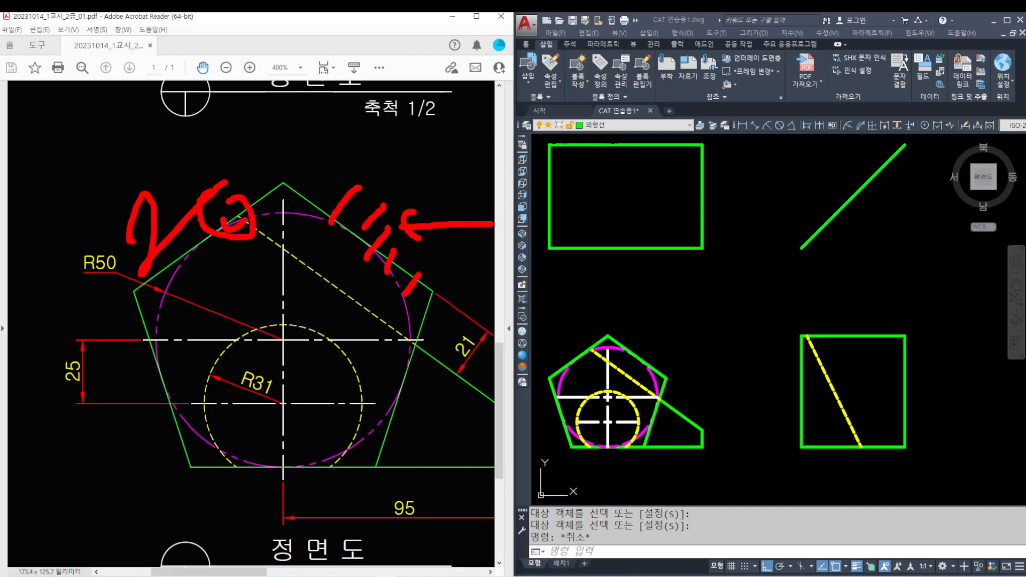
key("Escape")
left_click_drag(291, 281, 223, 282)
scroll(222, 281, "down", 1, "ctrl")
left_click_drag(431, 287, 275, 288)
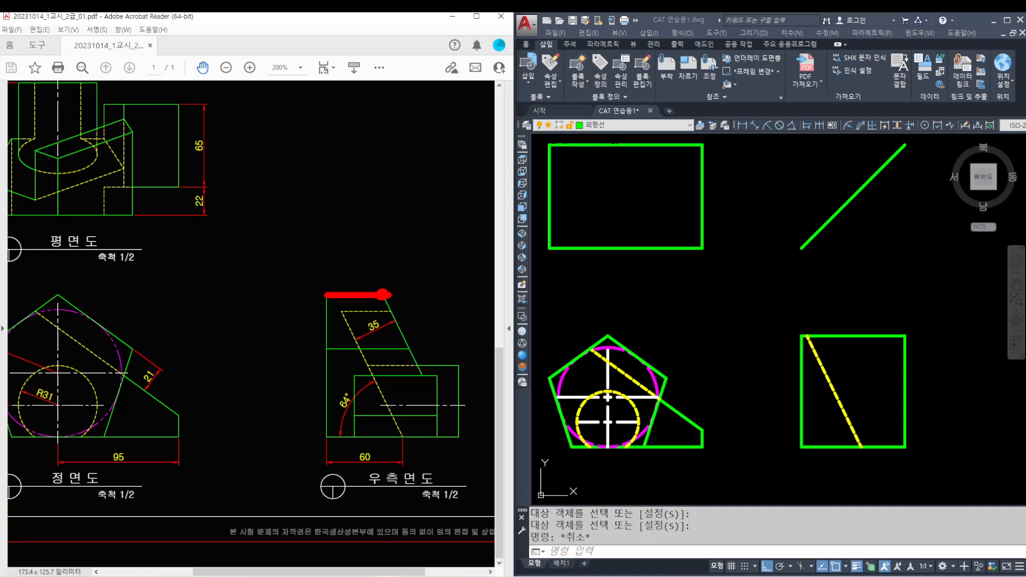
key("Escape")
scroll(232, 280, "up", 3, "ctrl")
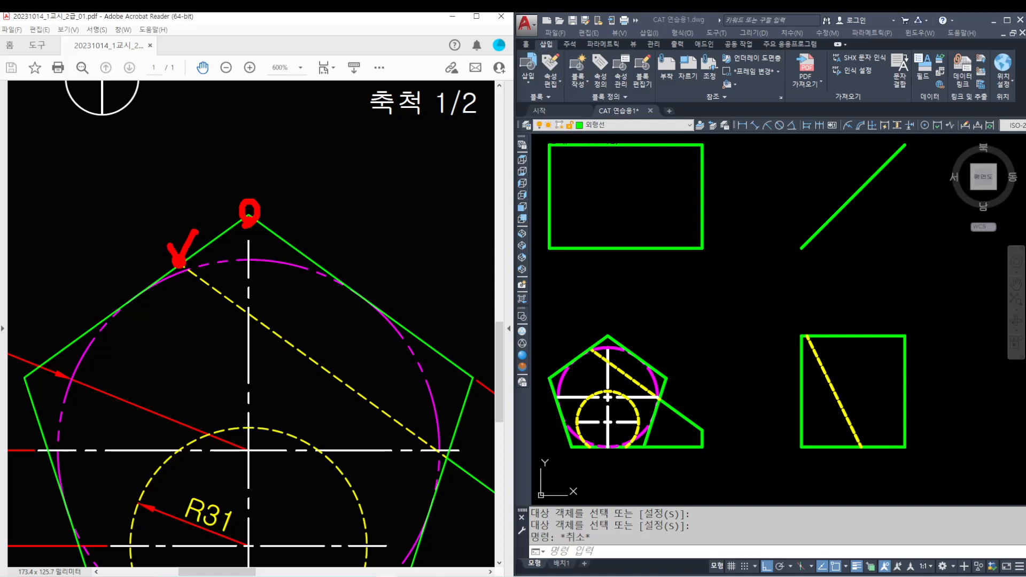
key("Escape")
- Place a horizontal construction line through the point where the sloped hidden line meets the pentagon's upper-left edge
scroll(591, 346, "up", 5)
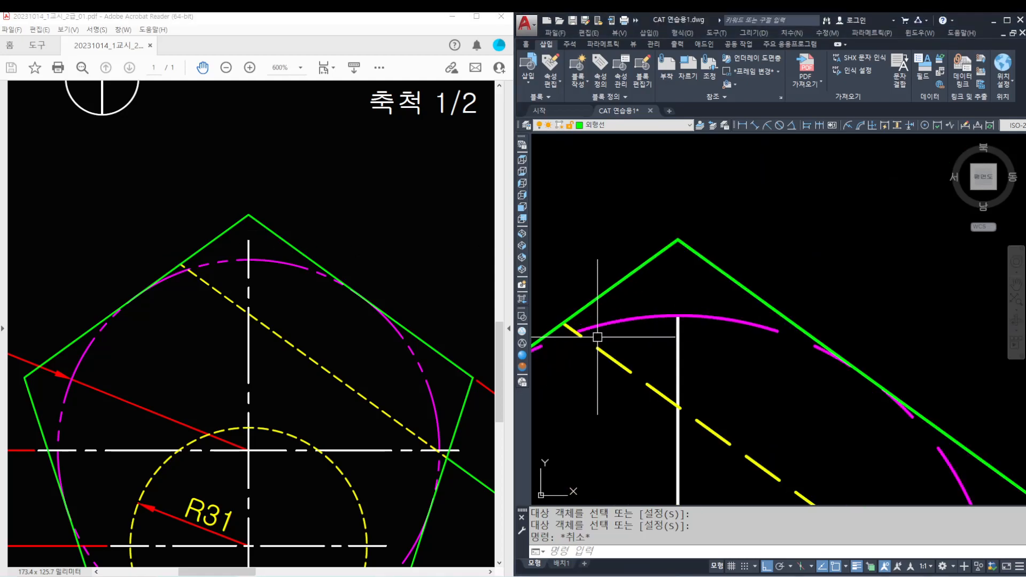
type("XL")
key("Return")
type("h")
key("Return")
scroll(569, 335, "up", 4)
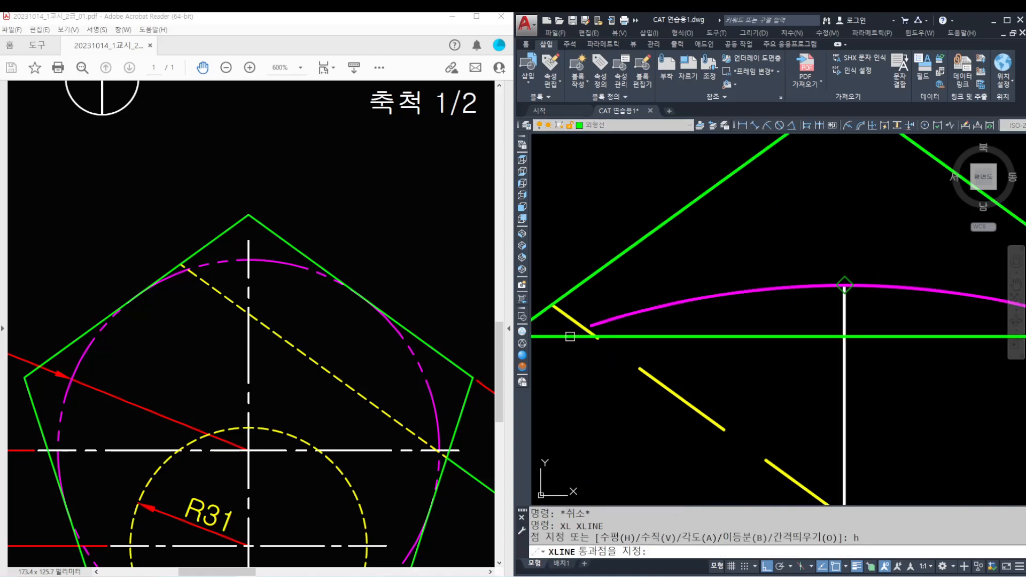
left_click(552, 305)
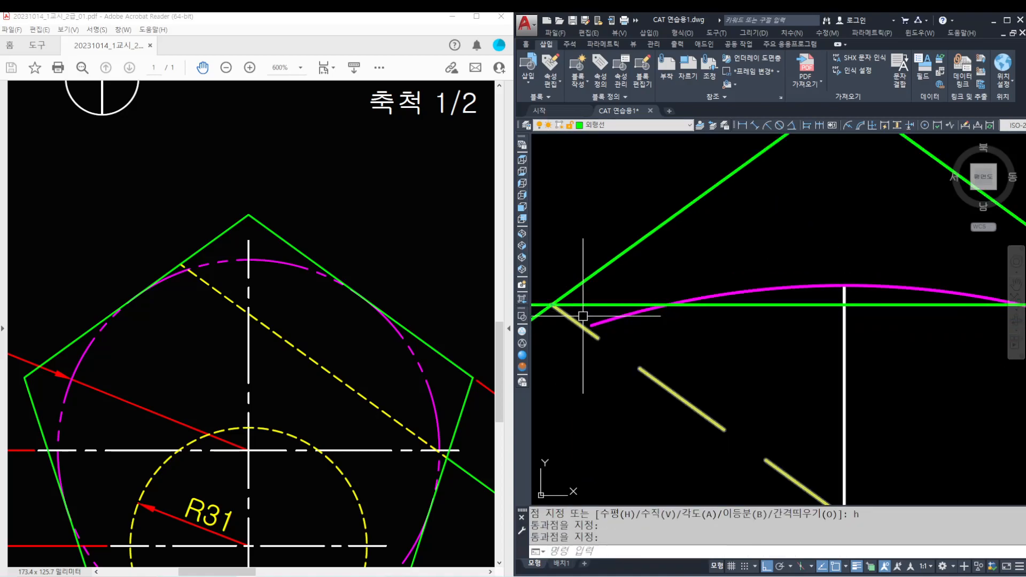
key("Return")
scroll(817, 344, "down", 4)
scroll(727, 319, "up", 6)
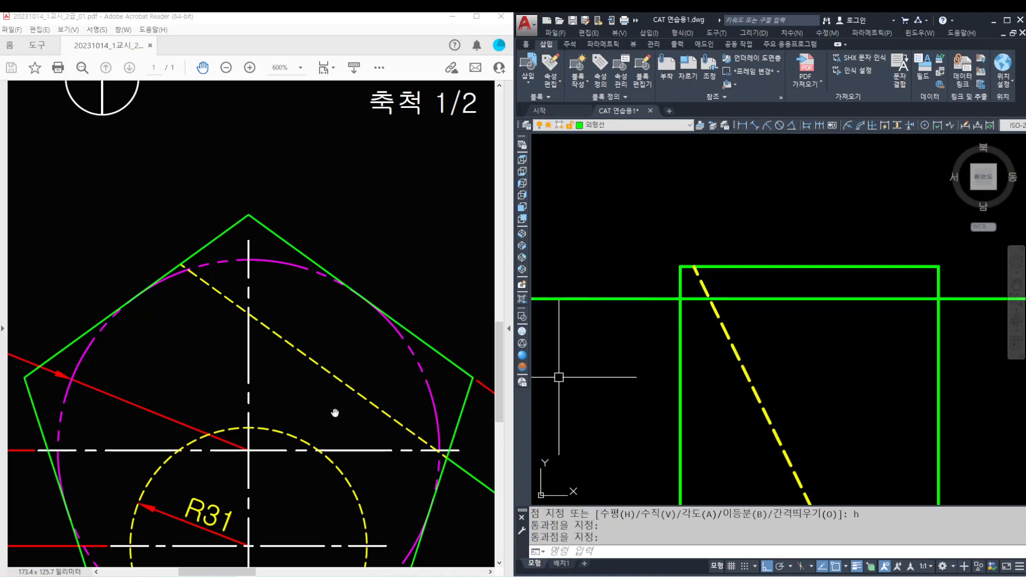
- Trim away the part of the horizontal construction line left of the right-side view's sloped hidden line
left_click_drag(337, 415, 196, 355)
scroll(249, 367, "down", 3, "ctrl")
left_click_drag(371, 372, 148, 373)
scroll(778, 319, "up", 2)
type("tr")
key("Return")
left_click(755, 321)
left_click(655, 277)
key("Return")
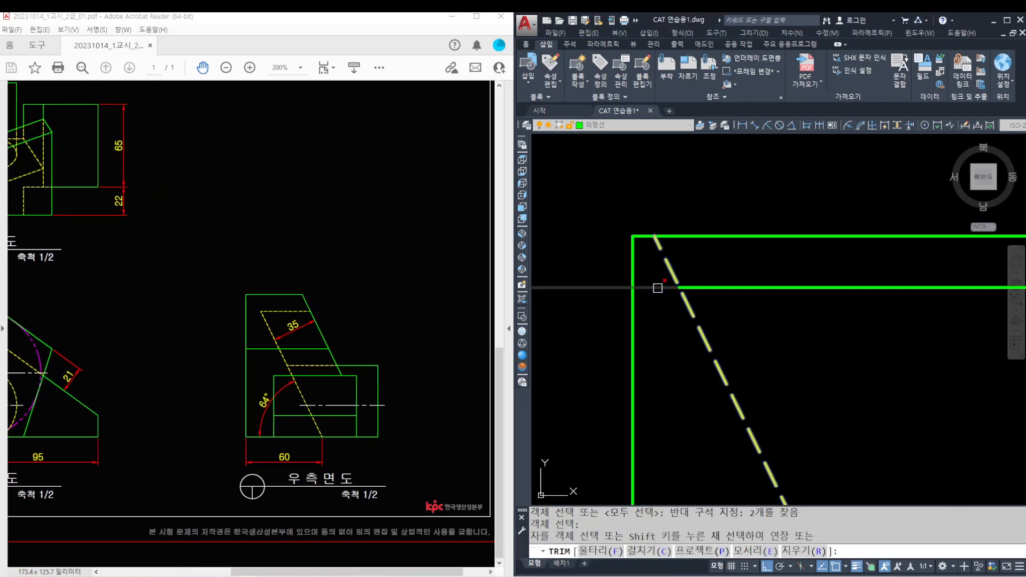
left_click(658, 288)
left_click(670, 266)
scroll(668, 267, "down", 3)
key("Return")
- Match the trimmed horizontal line's properties to the sloped hidden line in the right-side view
type("ma")
key("Return")
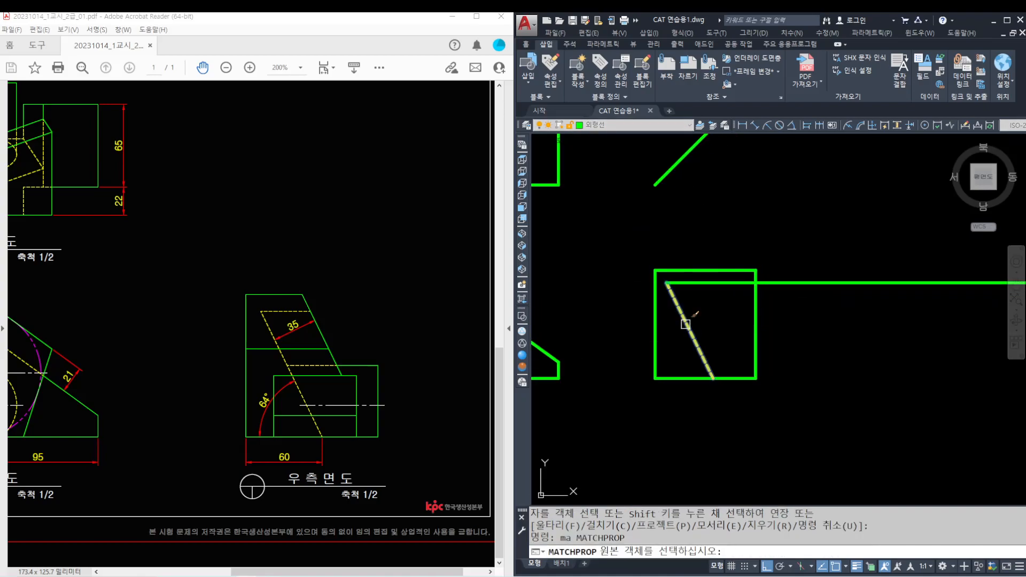
left_click(668, 286)
left_click(737, 283)
key("Escape")
key("Escape")
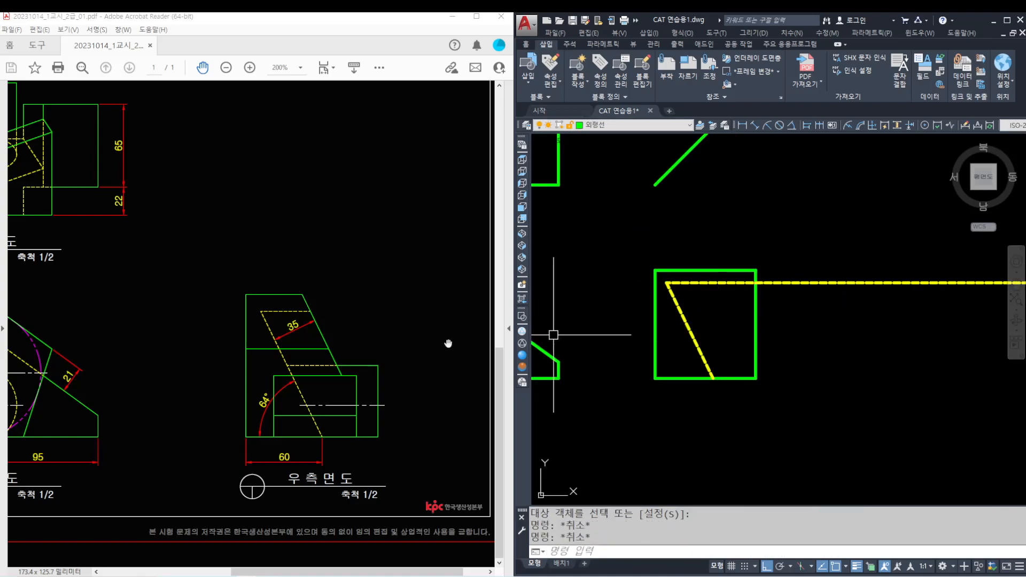
key("Escape")
- Offset the right-side view's sloped hidden line 35 to its upper-right side
left_click(305, 323)
scroll(305, 323, "up", 2, "ctrl")
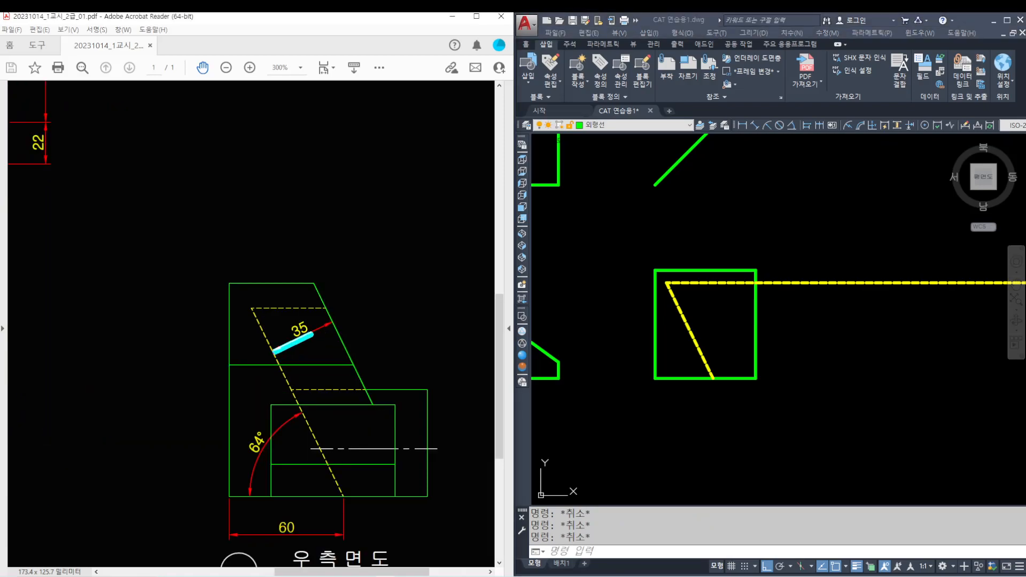
scroll(695, 312, "down", 2)
scroll(687, 309, "up", 2)
type("o")
key("Return")
type("35")
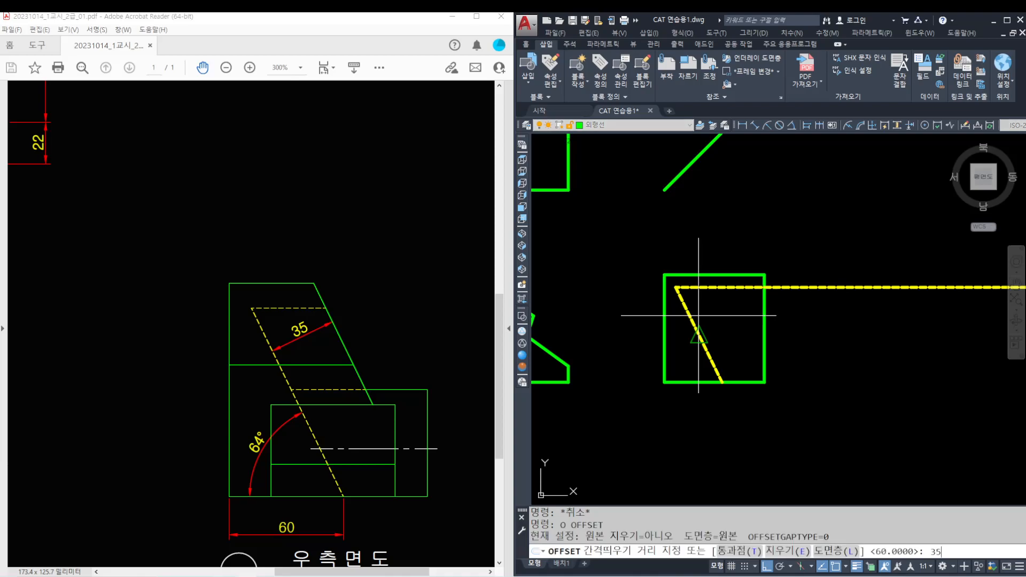
key("Return")
left_click(693, 330)
left_click(717, 280)
key("Return")
- Trim the offset line's overshoot above the top edge and the horizontal hidden line beyond the offset line
type("tr")
key("Return")
scroll(717, 275, "up", 3)
key("Return")
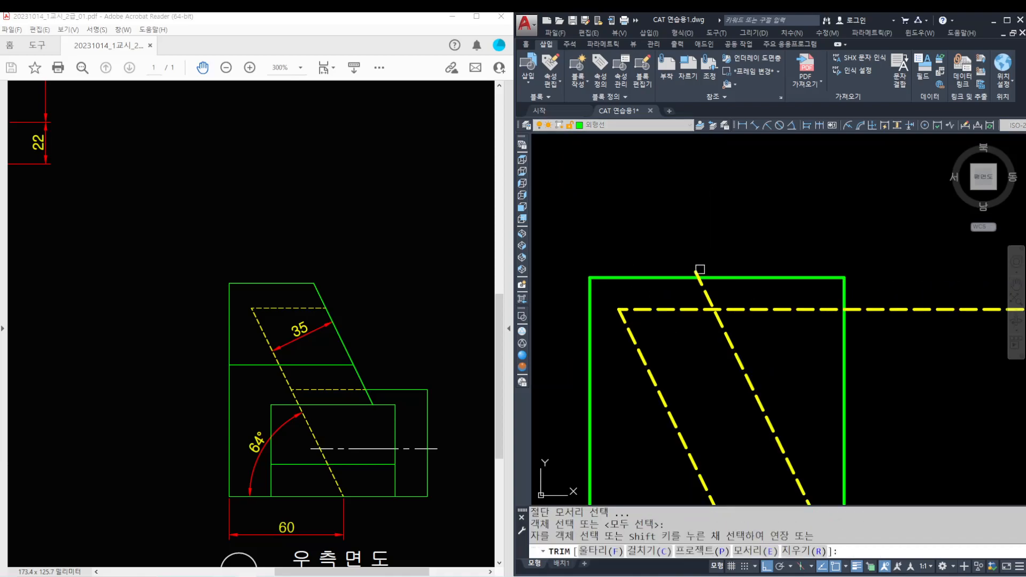
key("Return")
key("Return")
left_click(728, 337)
key("Return")
left_click(737, 311)
key("Return")
- Match the offset sloped line to the green outline and trim the top edge to its right
type("ma")
key("Return")
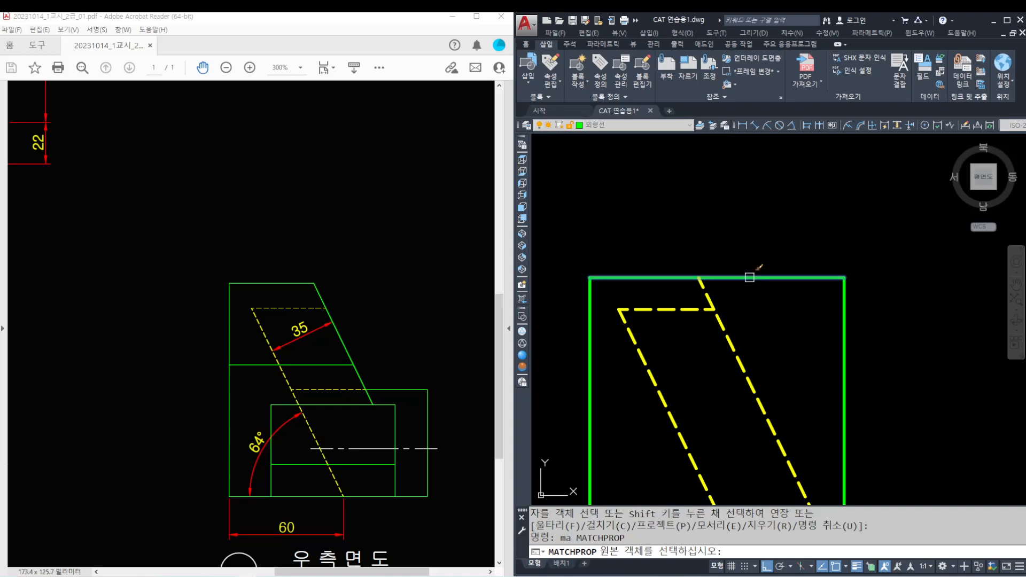
left_click(748, 277)
left_click(728, 327)
key("Escape")
type("tr")
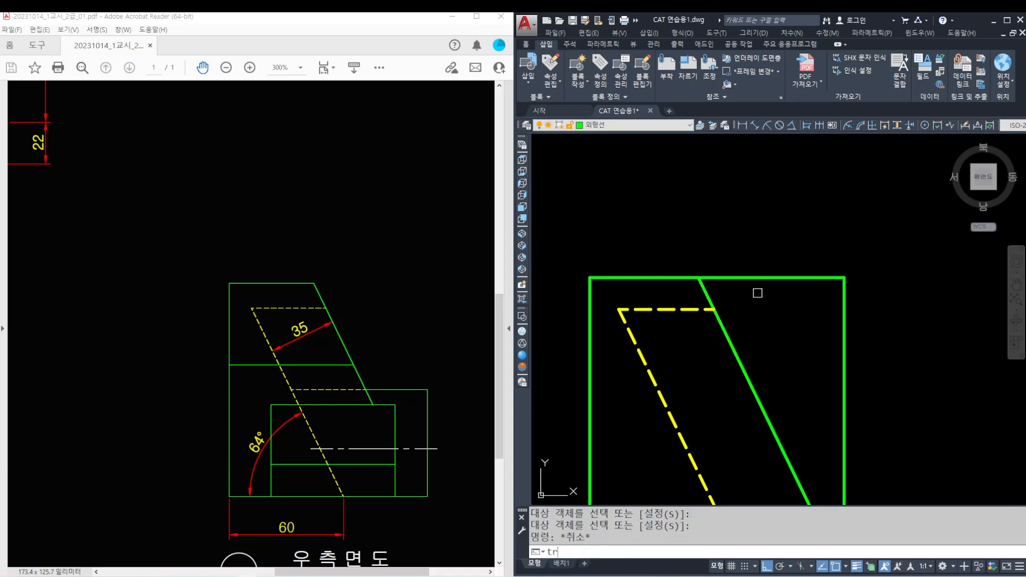
key("Return")
left_click(763, 278)
key("Return")
scroll(735, 345, "down", 5)
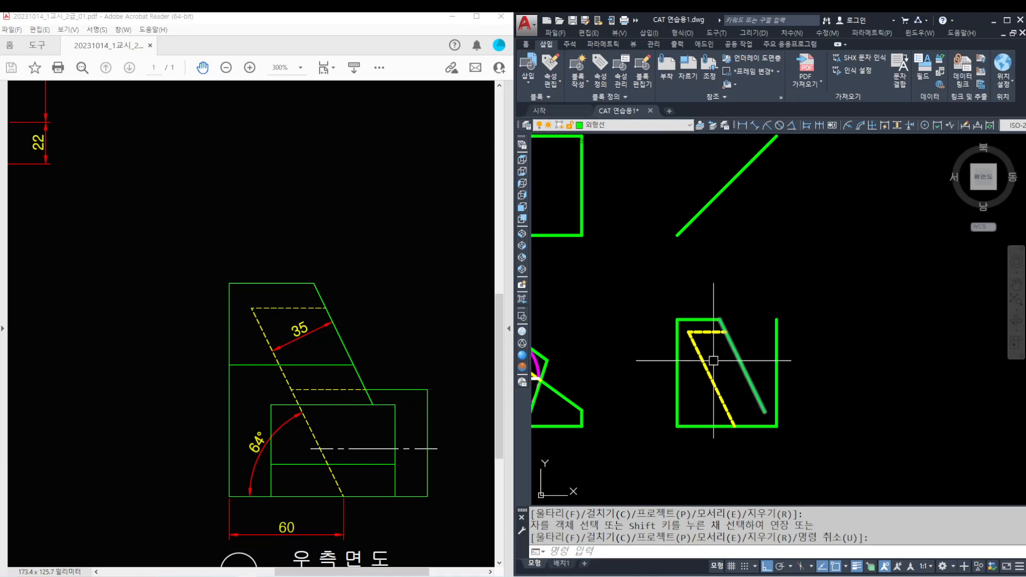
- Compare the right-side view's horizontal edges with the front view's corners and R31 circle in the reference PDF
left_click_drag(332, 389, 350, 364)
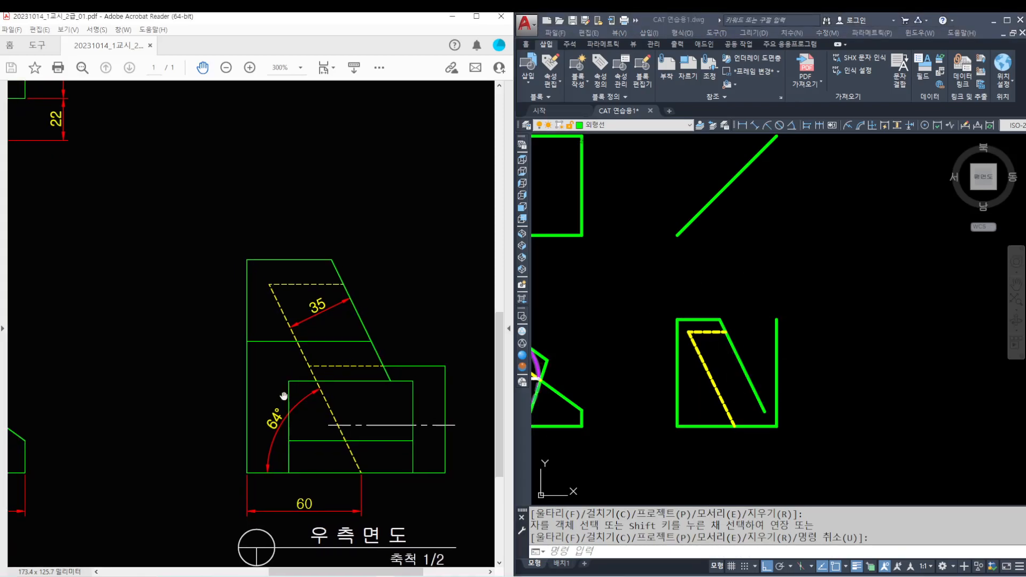
scroll(284, 395, "down", 2, "ctrl")
left_click_drag(288, 392, 265, 394)
scroll(319, 386, "up", 3, "ctrl")
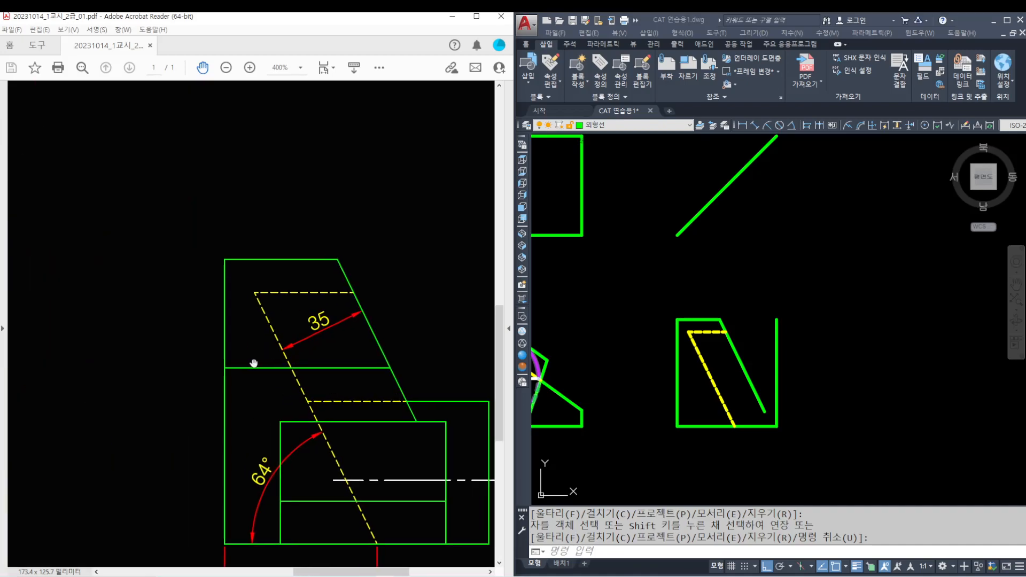
left_click_drag(229, 371, 398, 370)
key("Escape")
left_click_drag(151, 392, 197, 396)
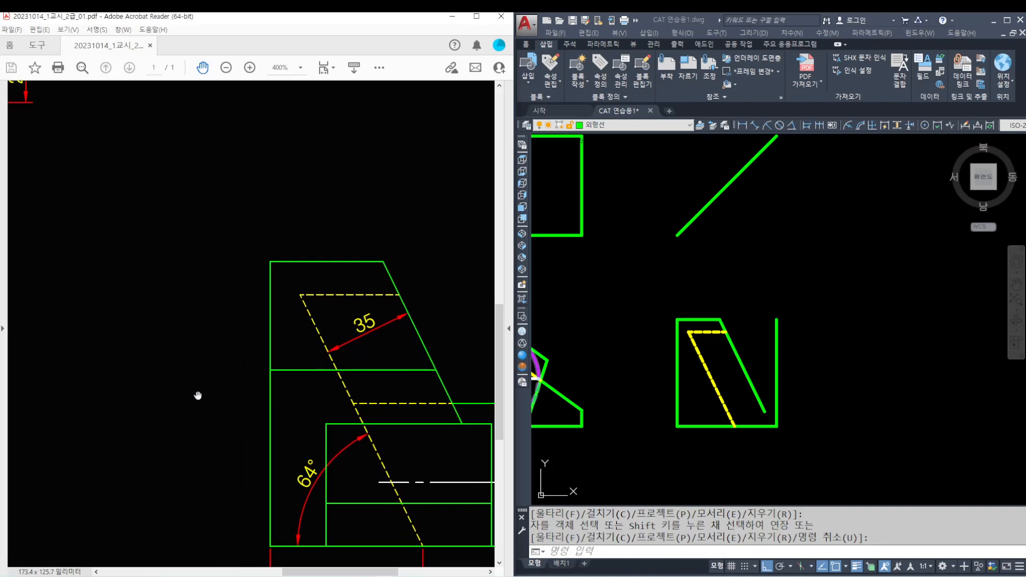
scroll(196, 396, "down", 2, "ctrl")
left_click_drag(117, 430, 192, 418)
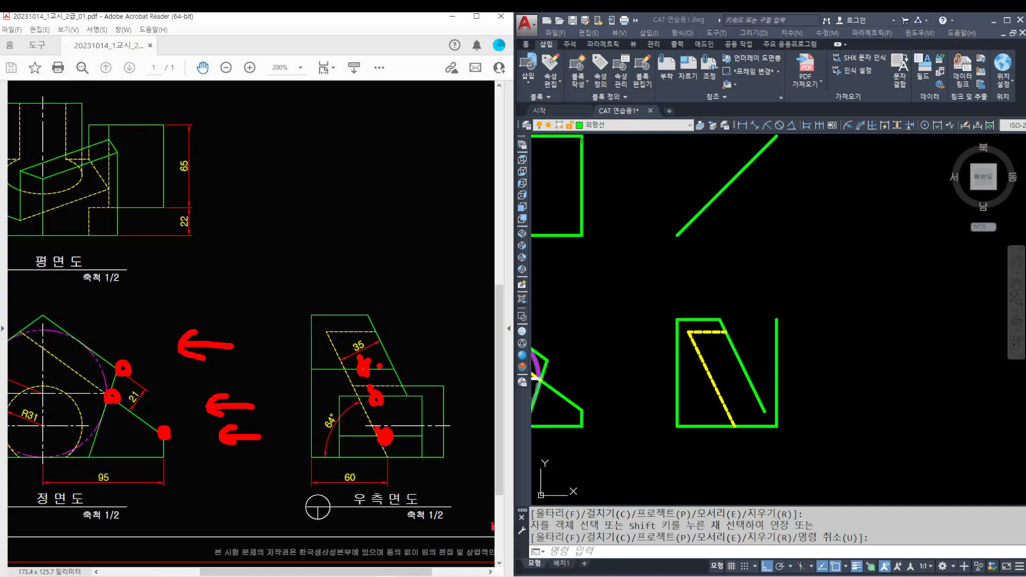
scroll(420, 368, "up", 3, "ctrl")
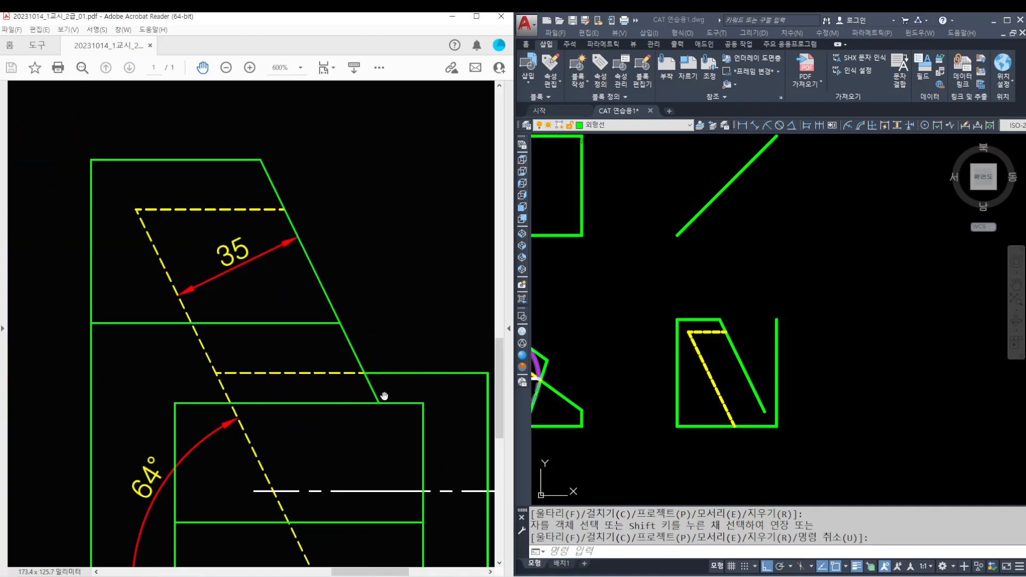
scroll(351, 394, "down", 3, "ctrl")
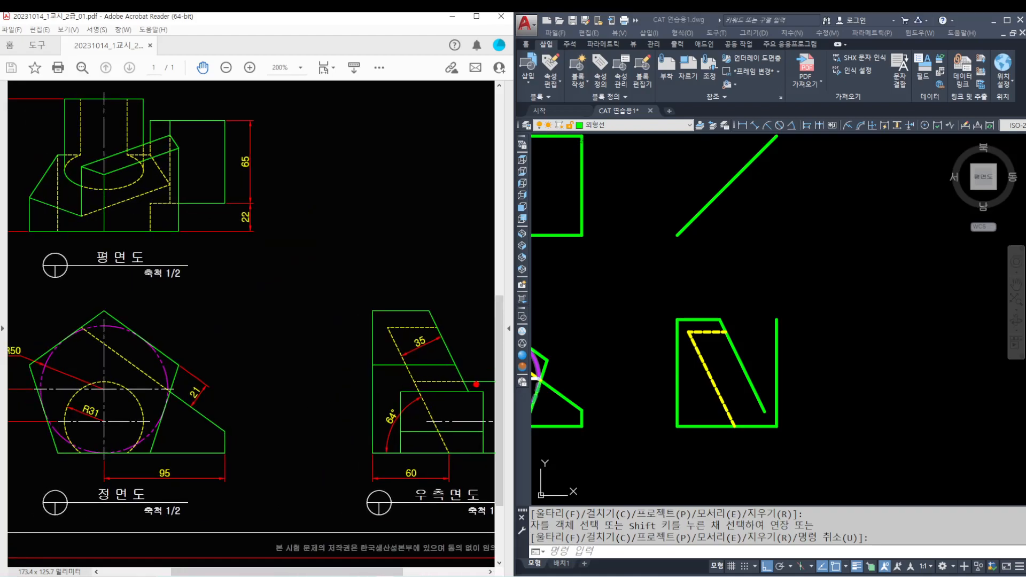
key("Escape")
mouse_move(241, 422)
left_mouse_down()
mouse_move(216, 415)
mouse_move(244, 422)
left_mouse_up()
key("ctrl+2")
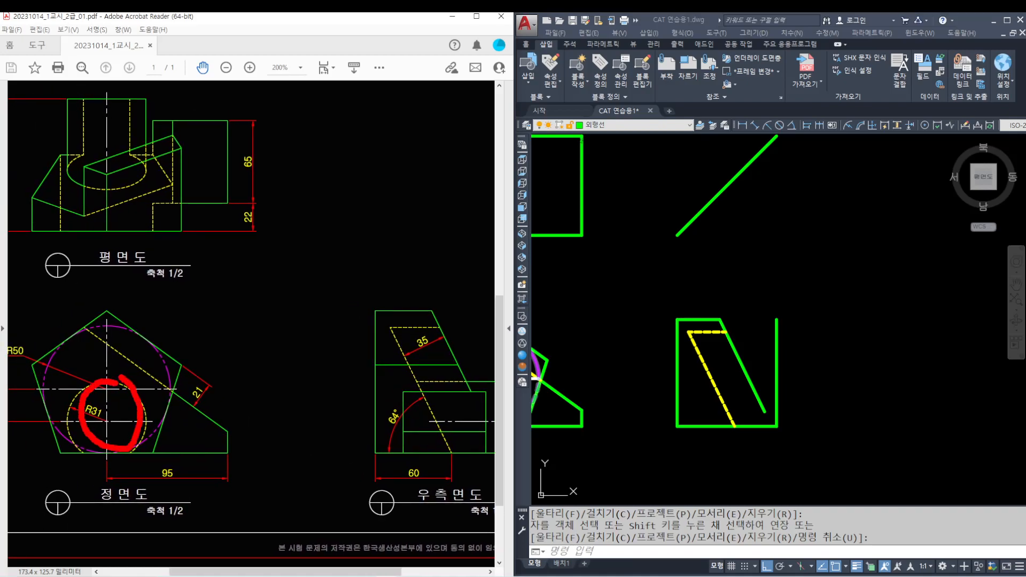
key("Escape")
mouse_move(434, 420)
left_mouse_down()
mouse_move(337, 403)
mouse_move(443, 401)
left_mouse_up()
- Place a horizontal construction line through the top of the front view's R31 hidden circle
middle_click_drag(652, 361, 703, 366)
scroll(590, 381, "up", 4)
key("Return")
type("xl")
key("Return")
type("h")
key("Return")
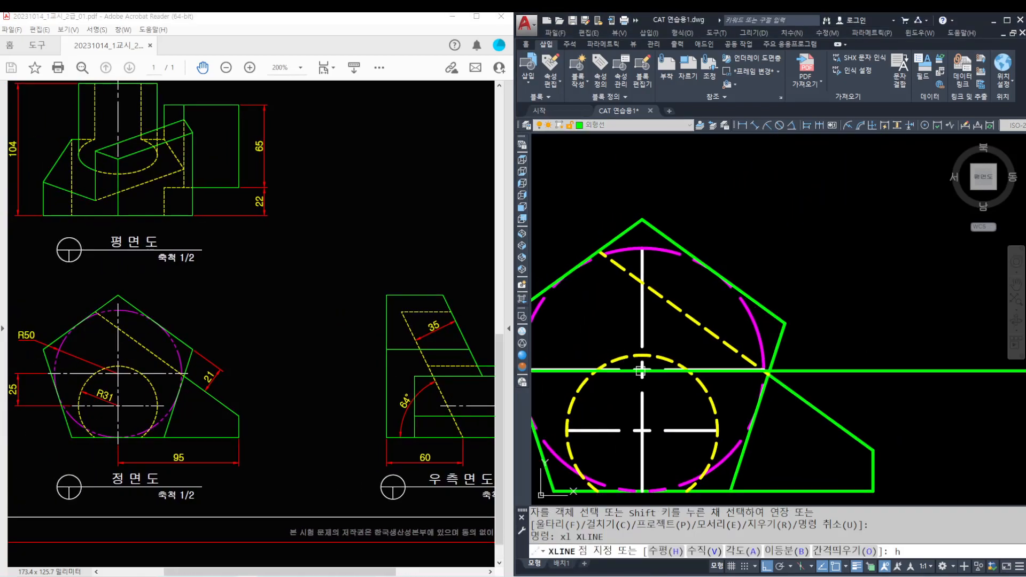
scroll(609, 363, "up", 5)
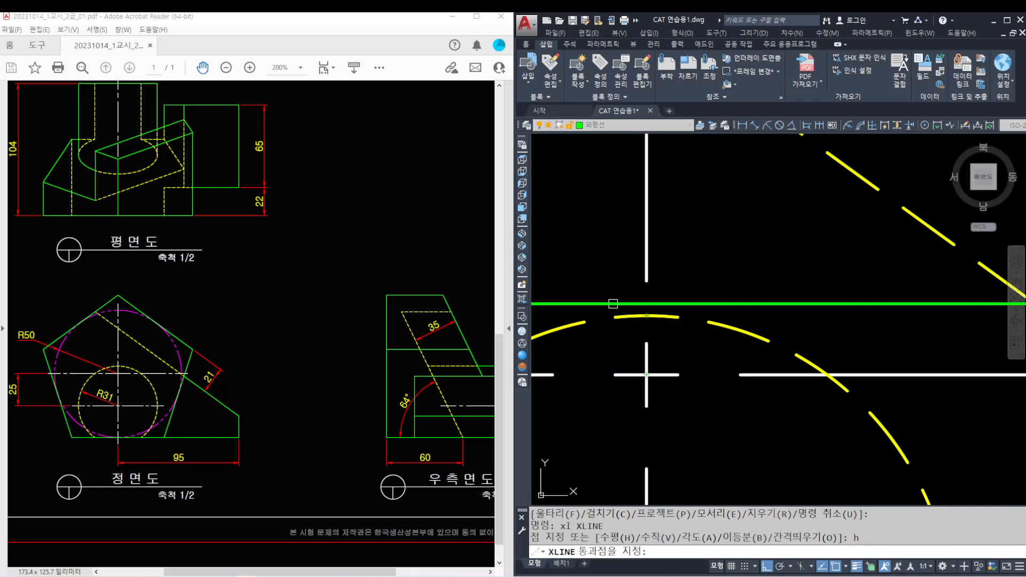
left_click(626, 321)
key("Return")
scroll(627, 320, "down", 8)
scroll(769, 357, "up", 4)
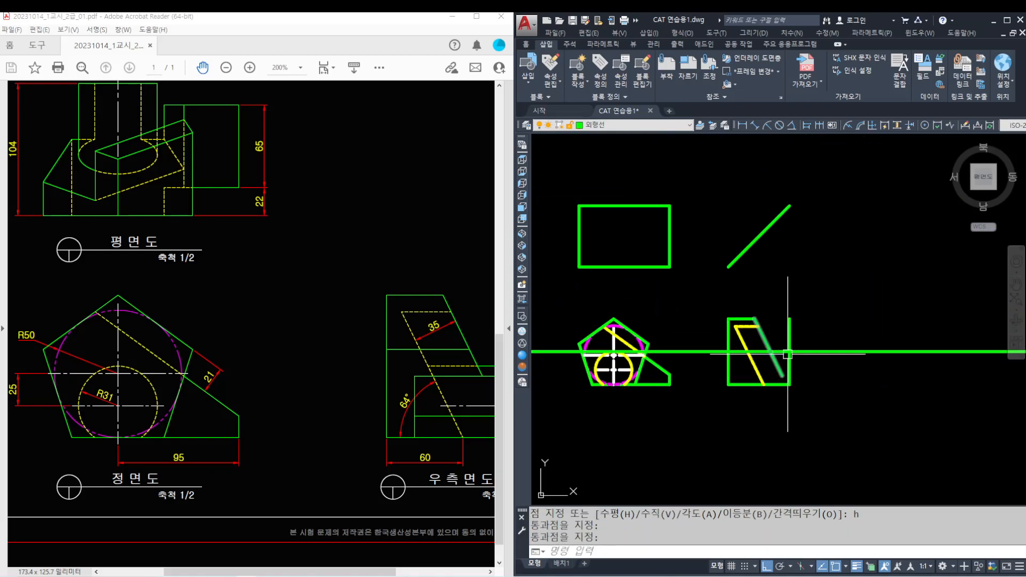
- Trim the new construction line to the span between the sloped hidden line and the right-side view's right edge
scroll(382, 371, "up", 2, "ctrl")
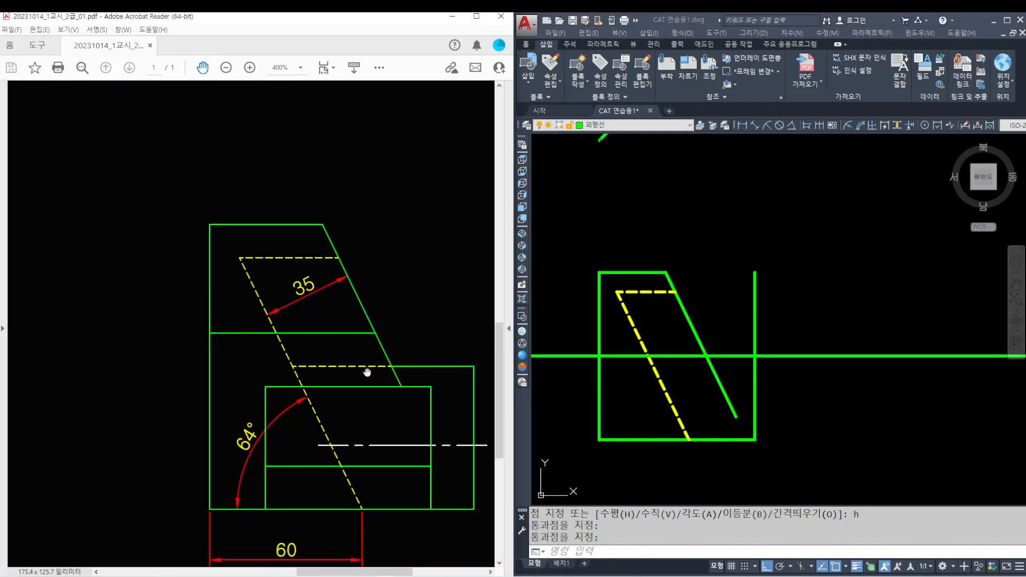
key("Escape")
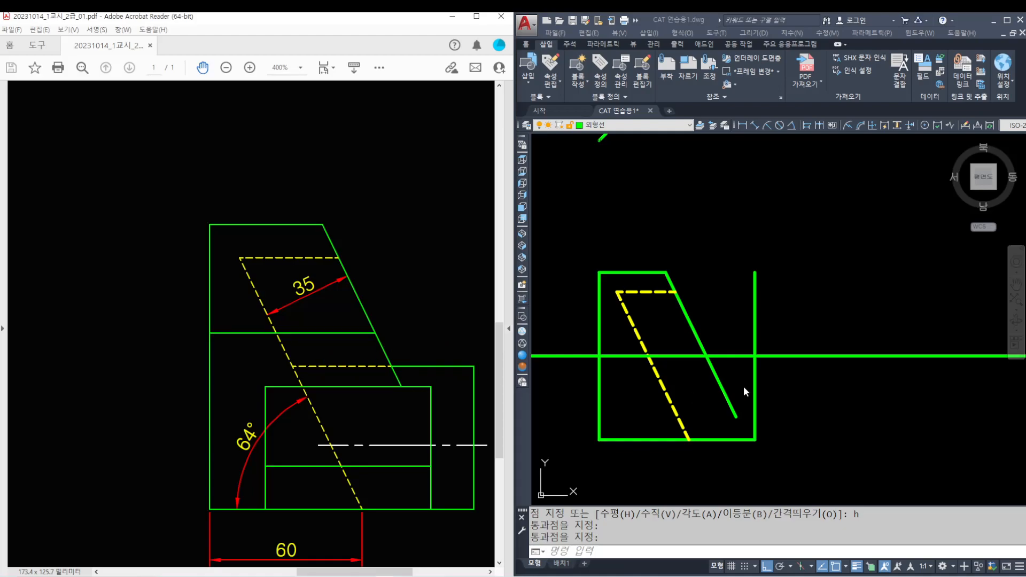
left_click(742, 384)
type("tr")
key("space")
left_click(780, 382)
left_click(618, 371)
key("space")
left_click(623, 356)
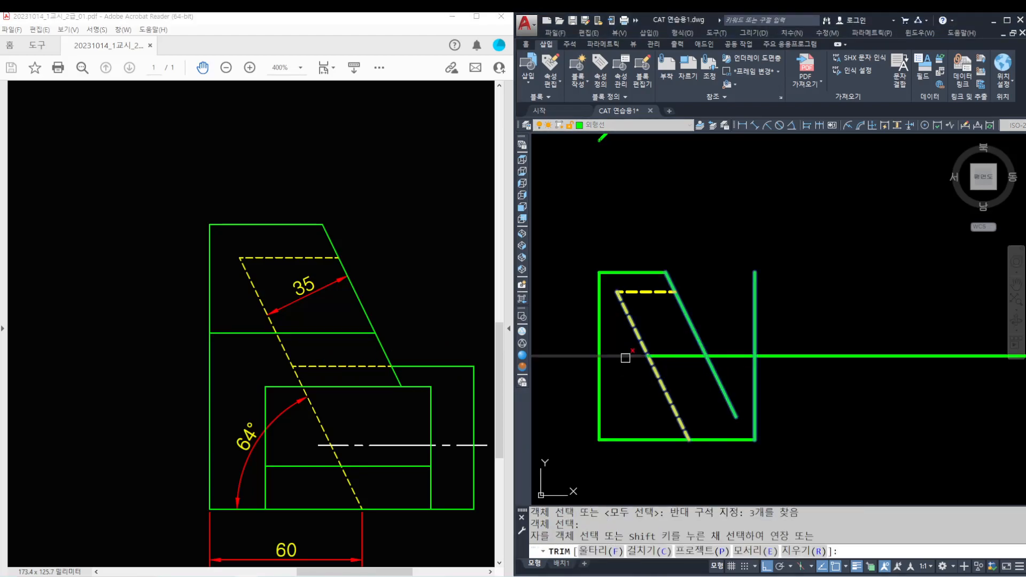
left_click(771, 357)
key("space")
- Trim the right edge above the new horizontal line, and that line to the right of the green slope
scroll(717, 363, "up", 2)
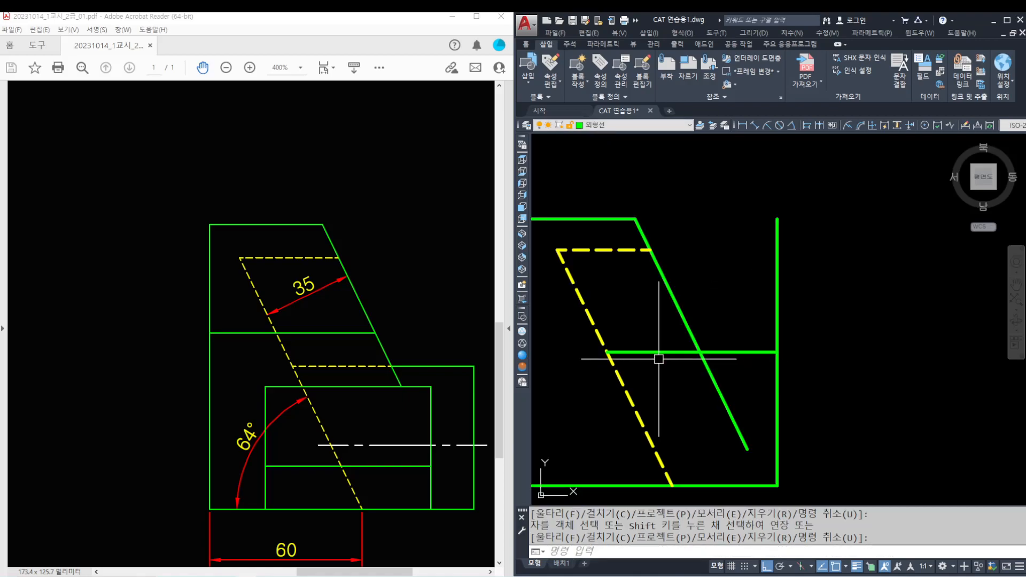
type("tr")
key("space")
key("space")
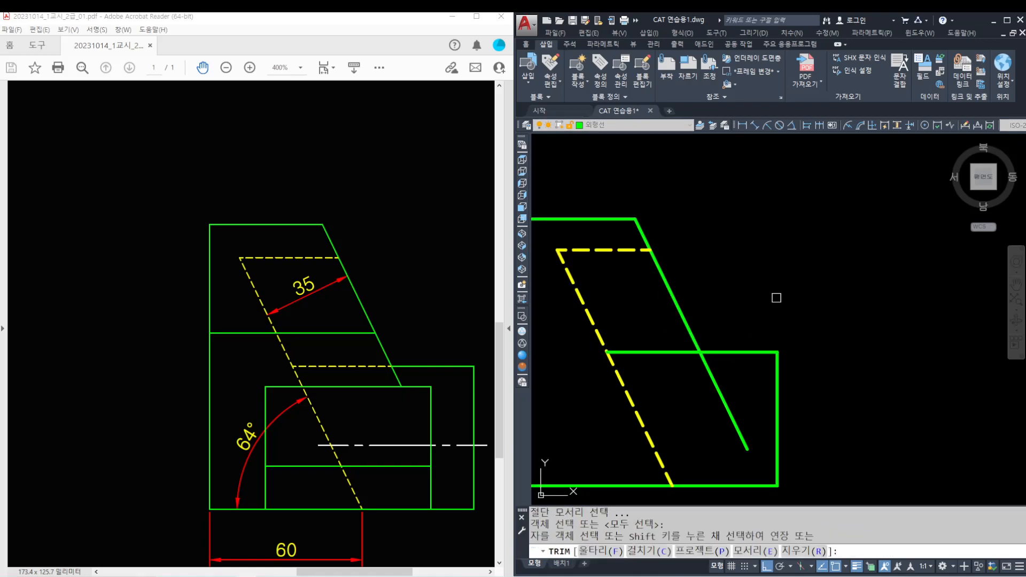
left_click(775, 300)
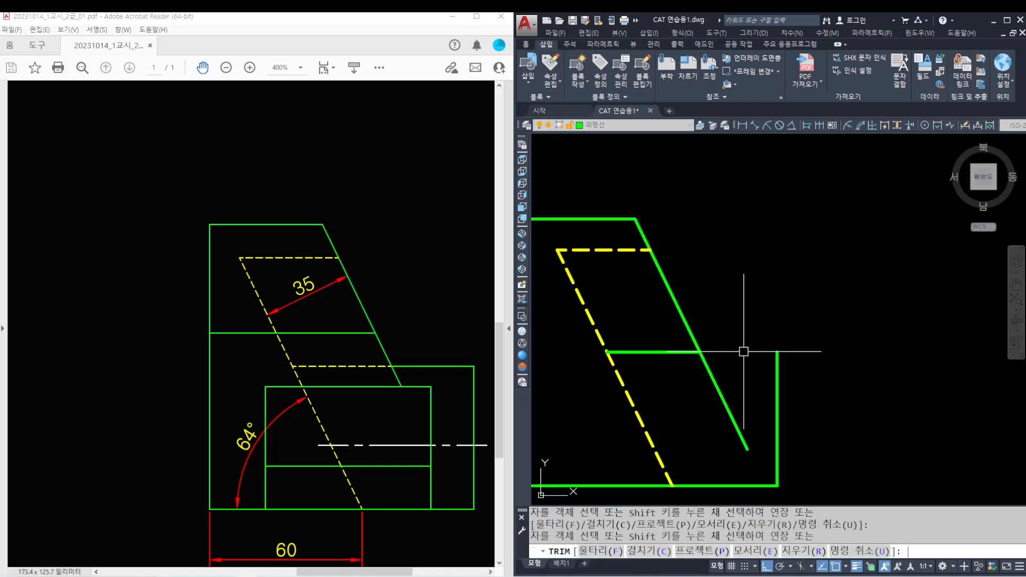
key("space")
- Draw a horizontal line from the green slope to the top of the shortened right edge
type("l")
key("space")
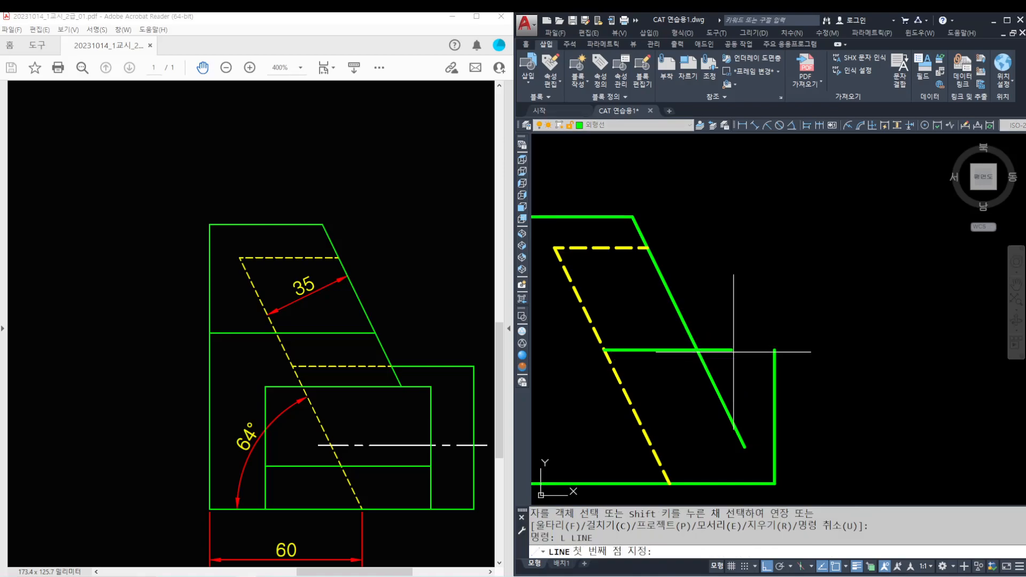
left_click(732, 351)
left_click(775, 350)
key("space")
- Match the horizontal segment between the two sloped lines to the sloped hidden line
type("ma")
key("space")
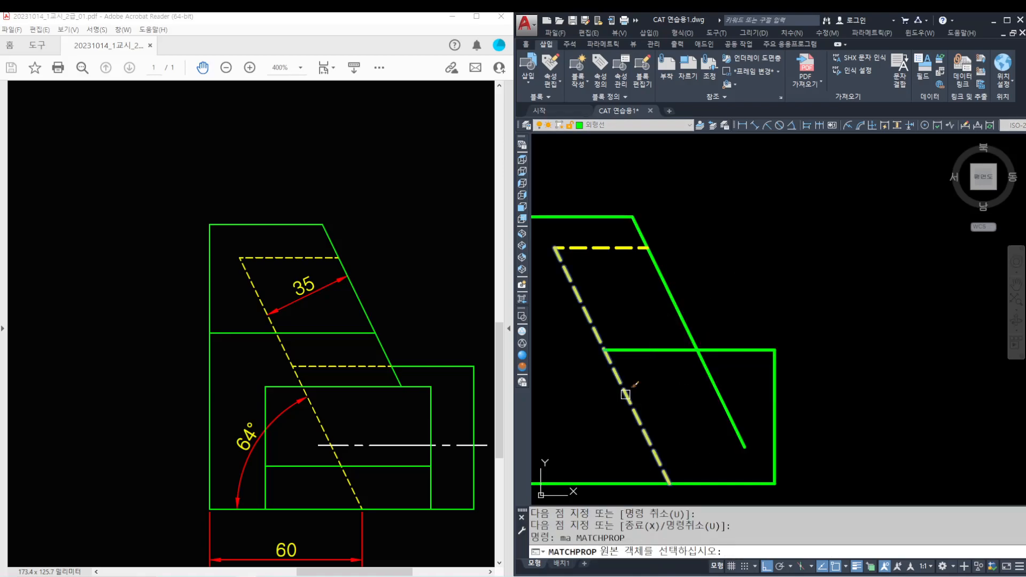
left_click(625, 395)
left_click(654, 349)
key("space")
key("Escape")
key("Escape")
key("Escape")
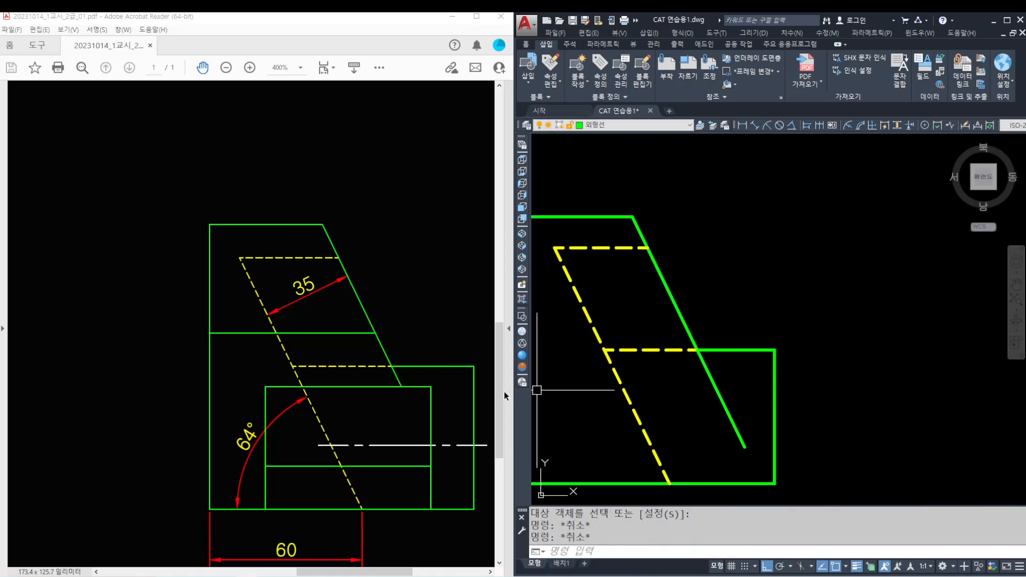
- Place horizontal construction lines through the wedge's intersection with the pentagon's right edge and through the wedge's upper-right corner
left_click_drag(299, 417, 305, 424)
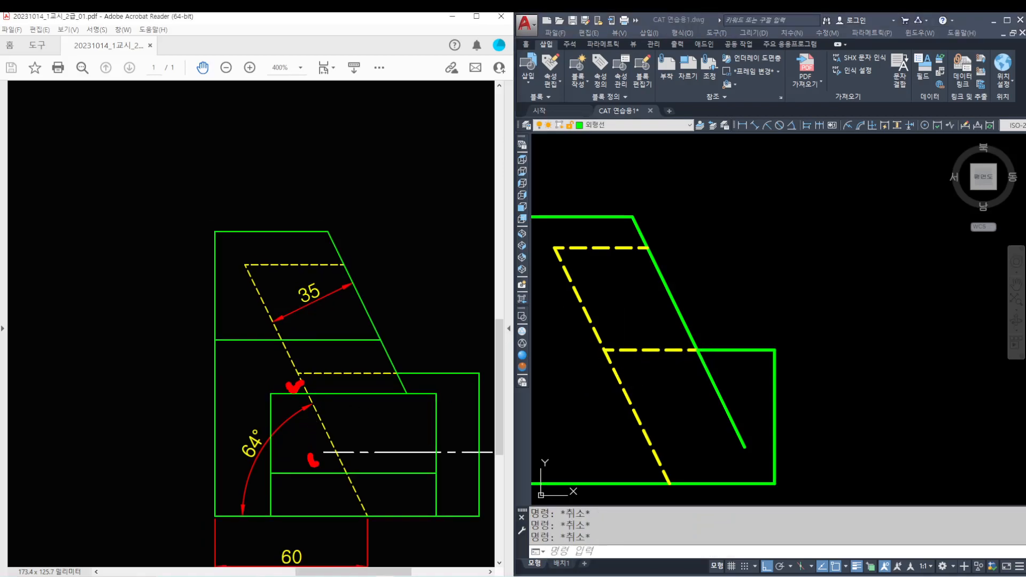
scroll(250, 422, "down", 2, "ctrl")
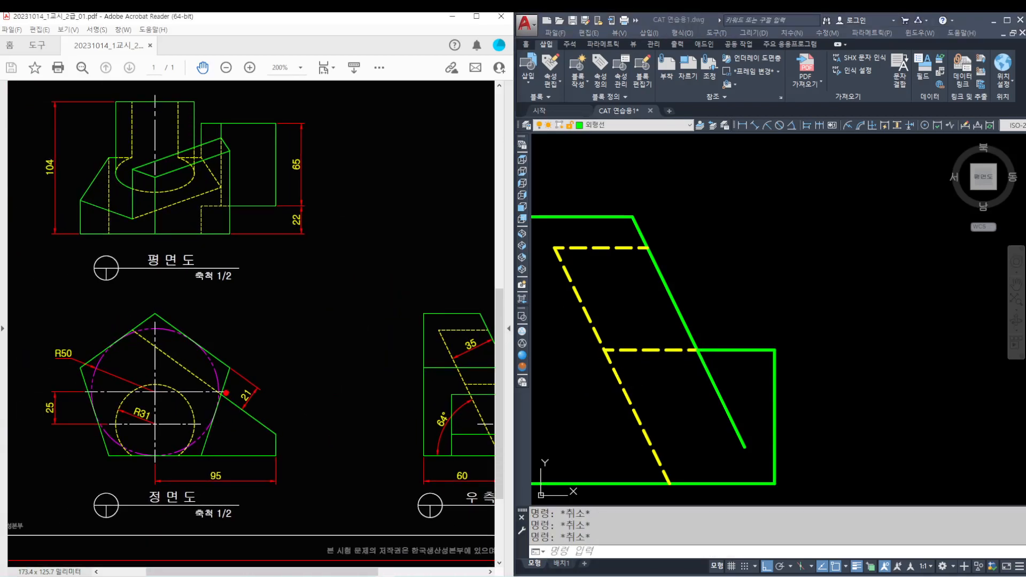
scroll(734, 389, "down", 4)
middle_click_drag(614, 397, 770, 391)
scroll(703, 373, "up", 4)
type("xl")
key("Return")
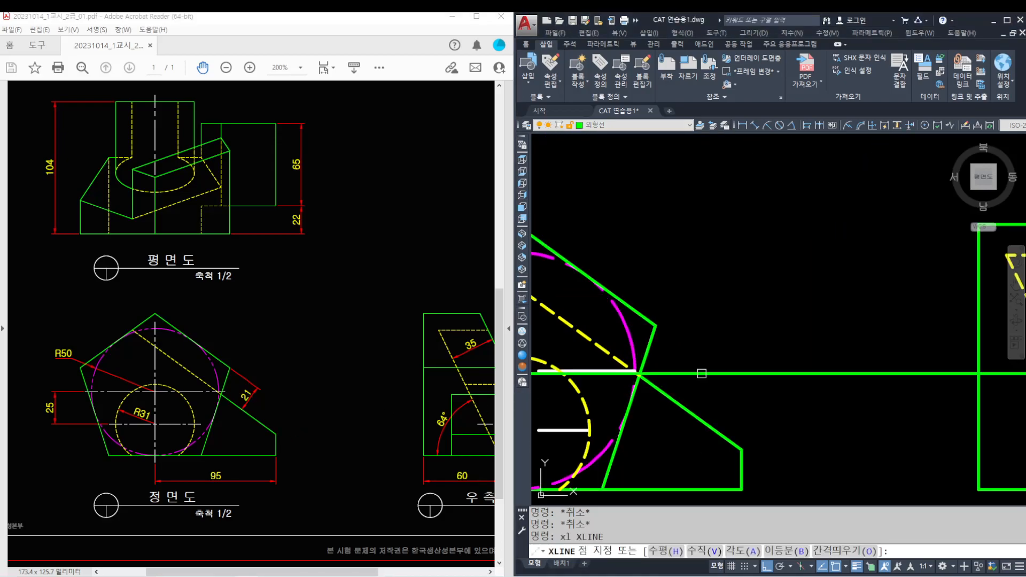
scroll(668, 368, "up", 3)
type("h")
key("Return")
left_click(636, 345)
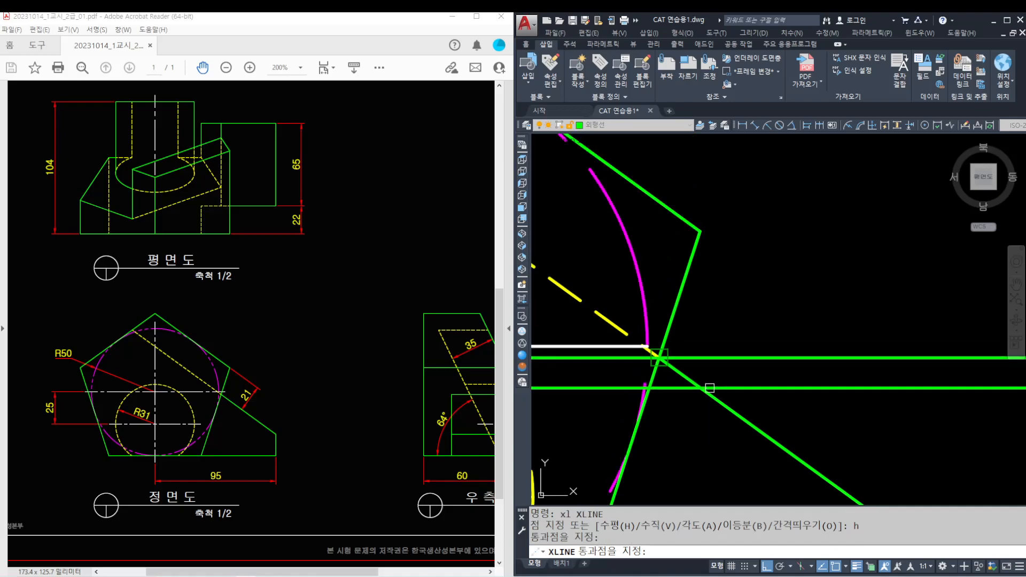
scroll(630, 331, "down", 4)
left_click(766, 400)
key("Return")
scroll(766, 400, "down", 3)
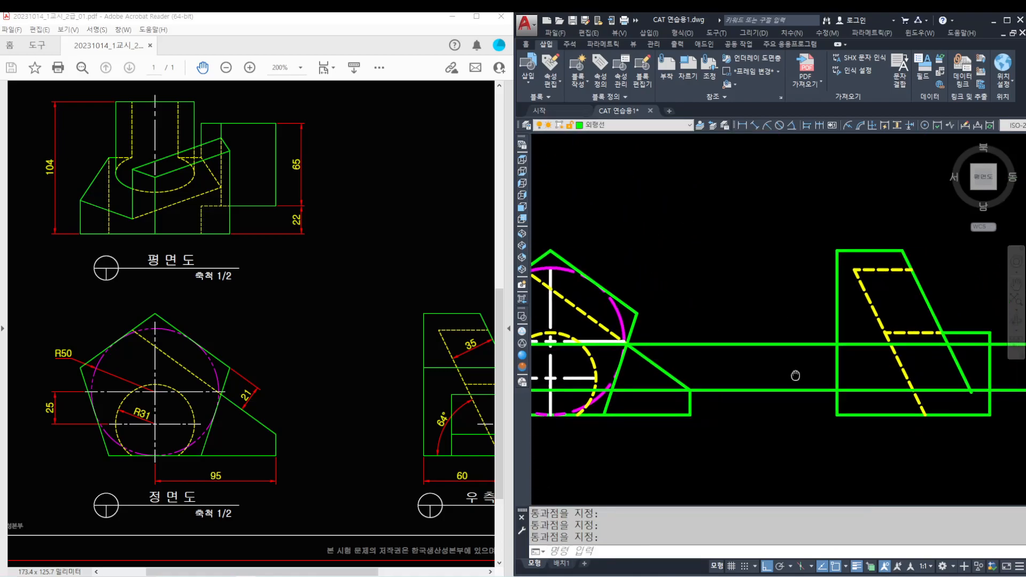
- Trim both horizontal construction lines to the left and right edges of the right-side view's outline
scroll(828, 369, "up", 3)
type("tr")
key("Return")
left_click(621, 352)
key("Return")
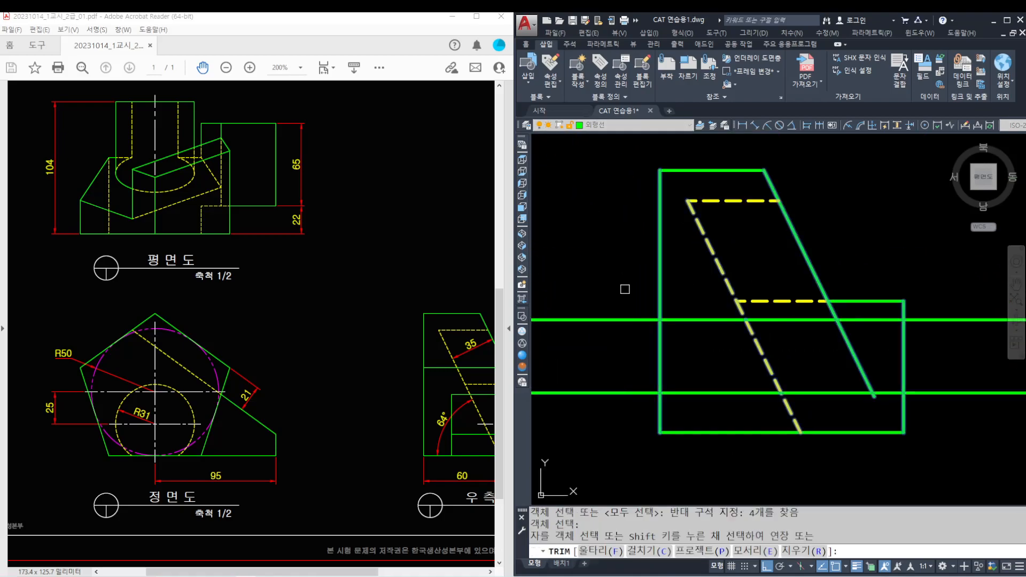
left_click(626, 288)
left_click(603, 405)
left_click(997, 432)
left_click(957, 298)
left_click(848, 342)
key("Return")
- Trim off the part of the right-side view's sloped outline edge that extends below the upper projected horizontal line
left_click_drag(419, 411, 249, 392)
scroll(330, 408, "up", 1, "ctrl")
left_click_drag(231, 331, 231, 476)
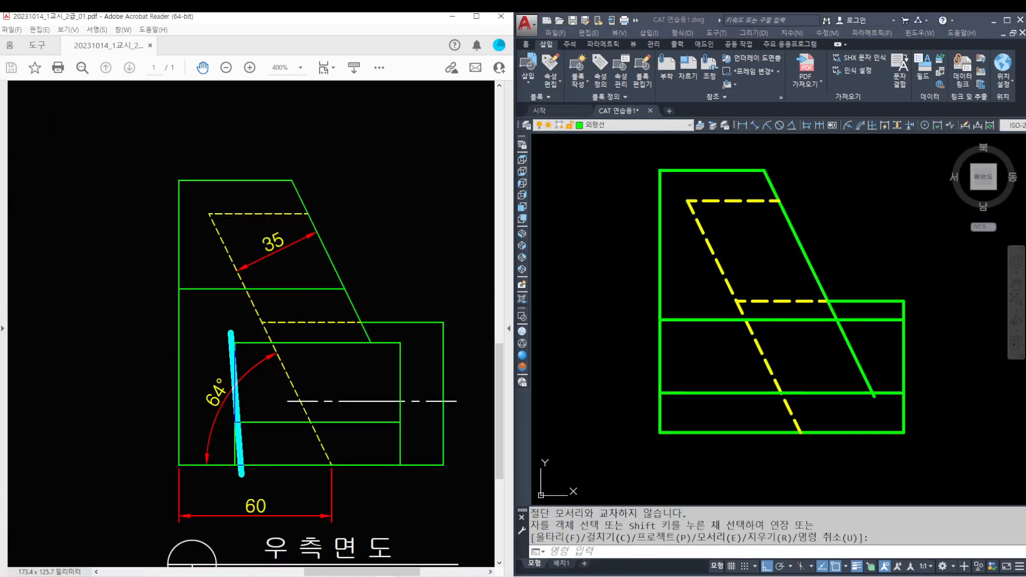
left_click_drag(399, 339, 399, 473)
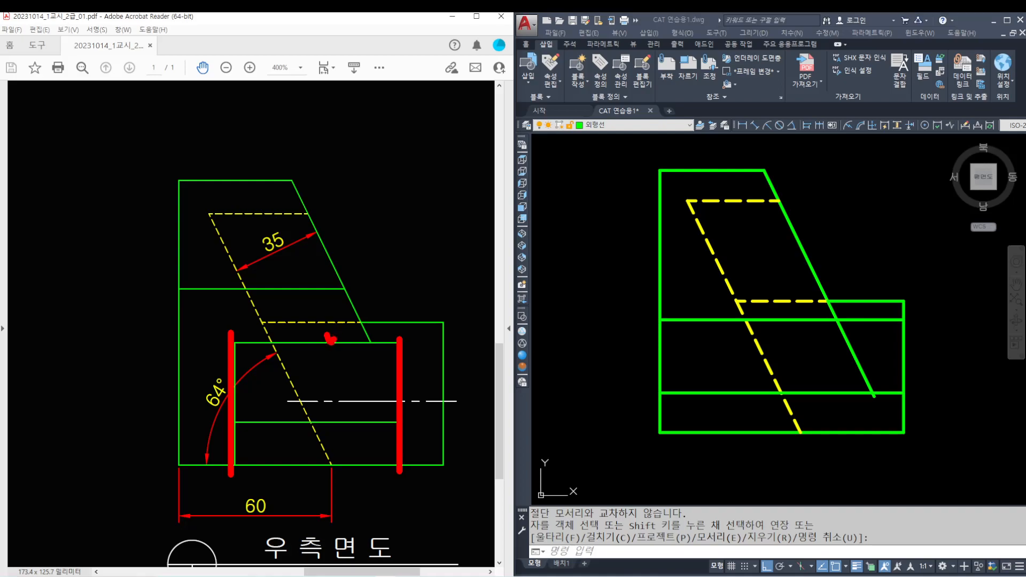
key("Escape")
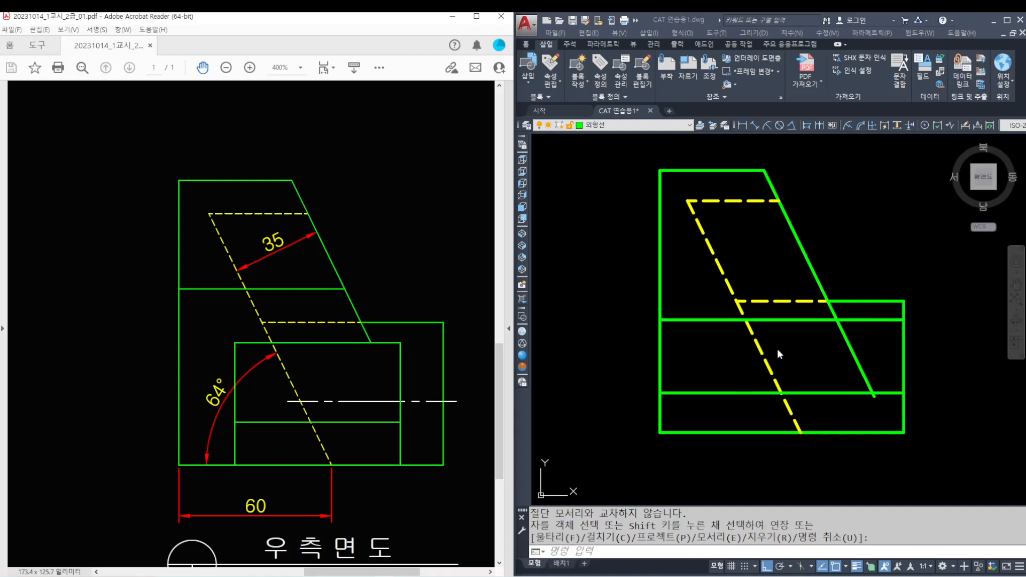
left_click(773, 355)
scroll(797, 340, "up", 2)
type("tr")
key("Return")
left_click(828, 310)
key("Return")
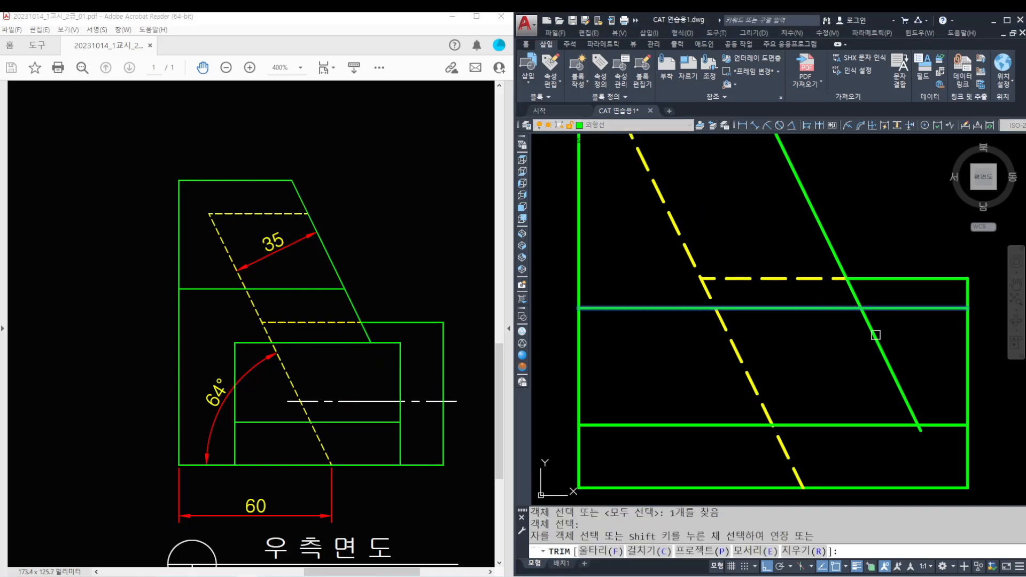
left_click(876, 337)
key("Return")
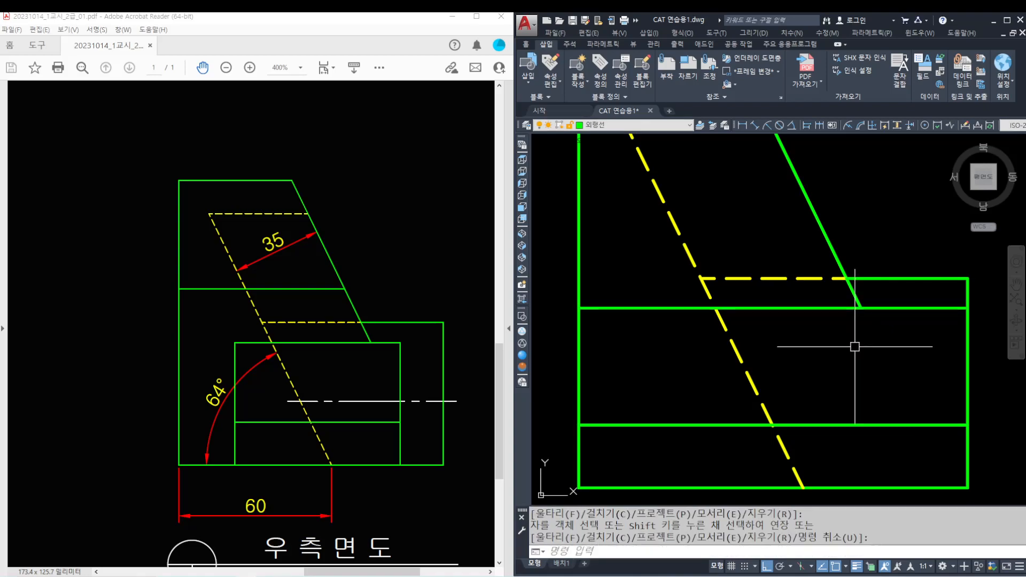
- Place a horizontal construction line through the pentagon's right vertex in the front view, extending across to the right-side view
scroll(851, 345, "down", 2)
middle_click_drag(849, 343, 835, 356)
mouse_move(298, 324)
left_mouse_down()
mouse_move(296, 347)
mouse_move(296, 316)
left_mouse_up()
key("ctrl+2")
mouse_move(194, 305)
left_mouse_down()
mouse_move(422, 310)
mouse_move(481, 297)
left_mouse_up()
key("ctrl+2")
left_click_drag(277, 299, 284, 319)
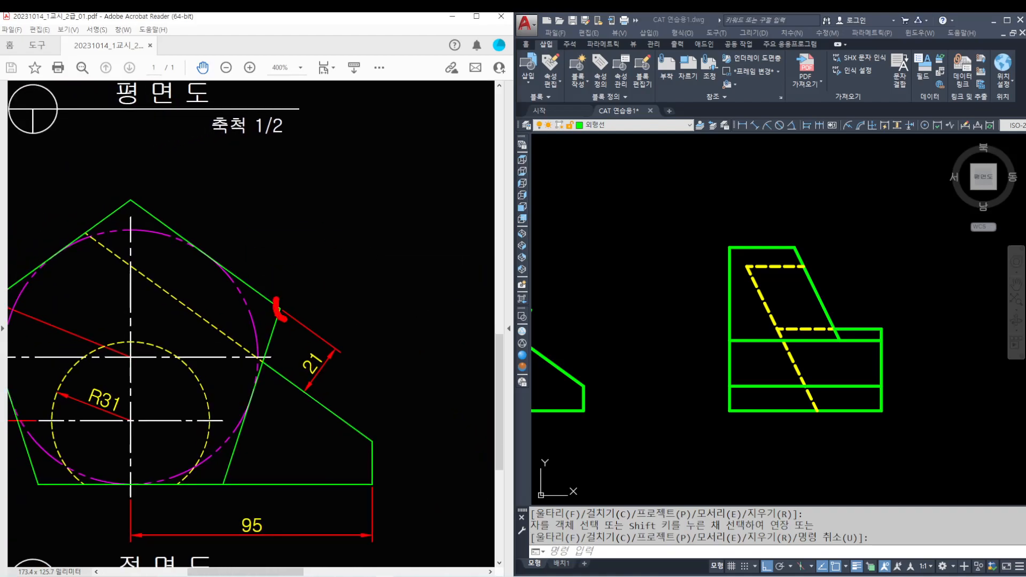
left_click(668, 279)
scroll(667, 281, "down", 1)
middle_click_drag(606, 293, 714, 308)
scroll(714, 309, "up", 2)
type("xl")
key("space")
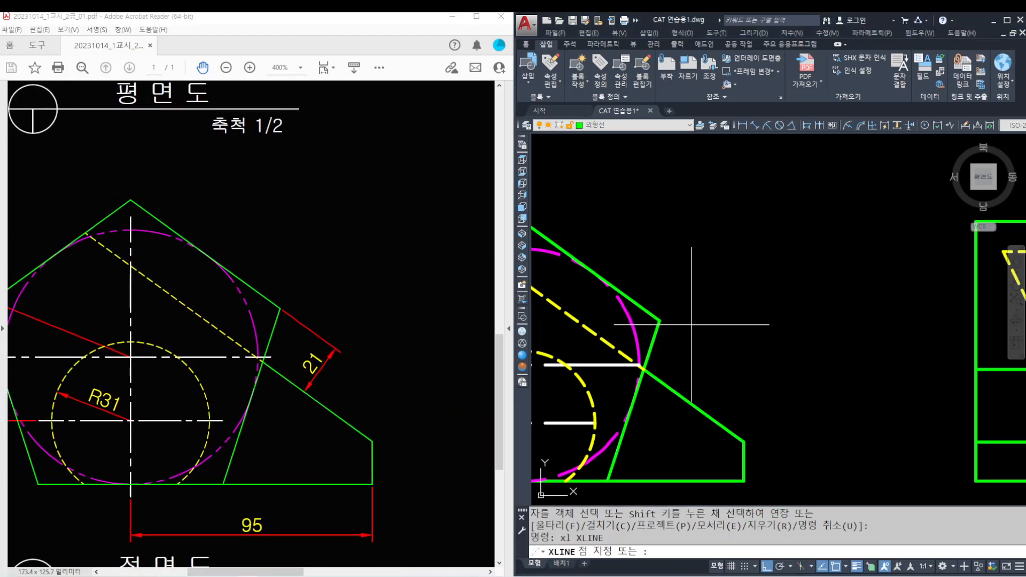
type("h")
key("space")
left_click(660, 321)
key("space")
scroll(855, 340, "down", 2)
middle_click_drag(903, 347, 711, 340)
scroll(812, 315, "up", 2)
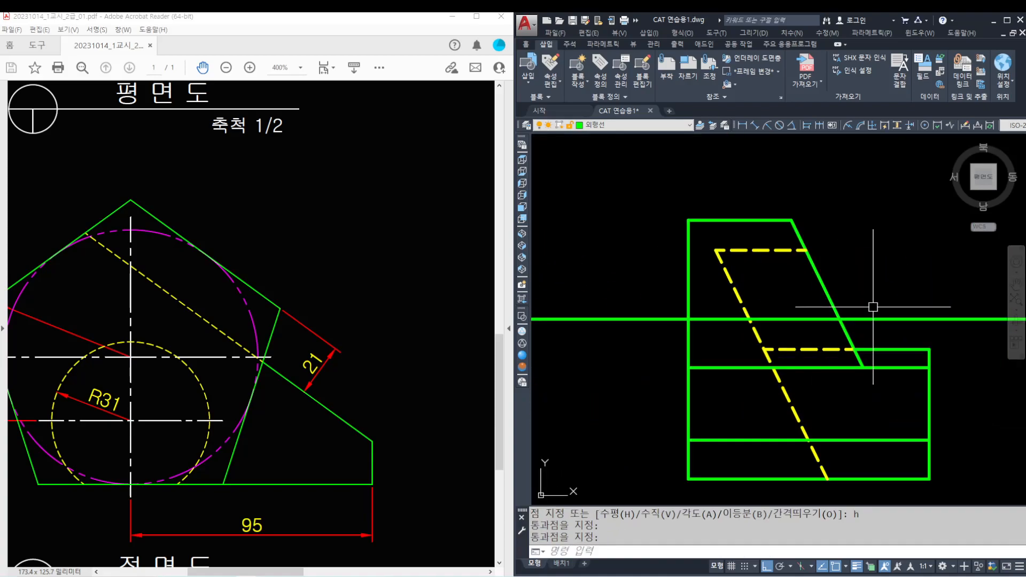
- Trim the new construction line to the vertical left edge and the sloped green edge of the right-side view
type("tr")
key("space")
left_click(877, 291)
left_click(621, 295)
key("space")
left_click(649, 321)
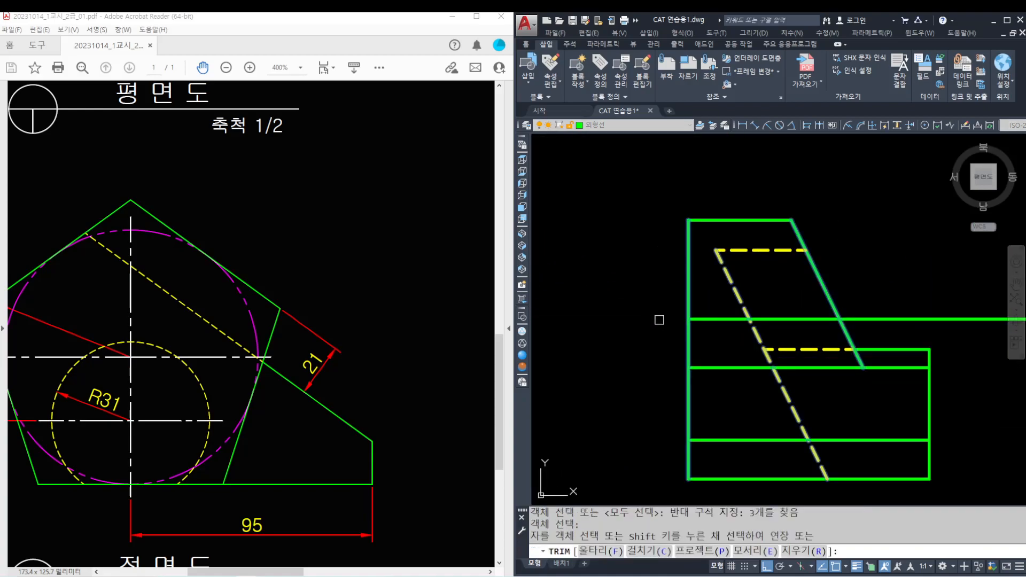
left_click(875, 319)
key("space")
- Place a horizontal construction line through the centre of the R31 circle in the front view
left_click_drag(336, 415, 264, 406)
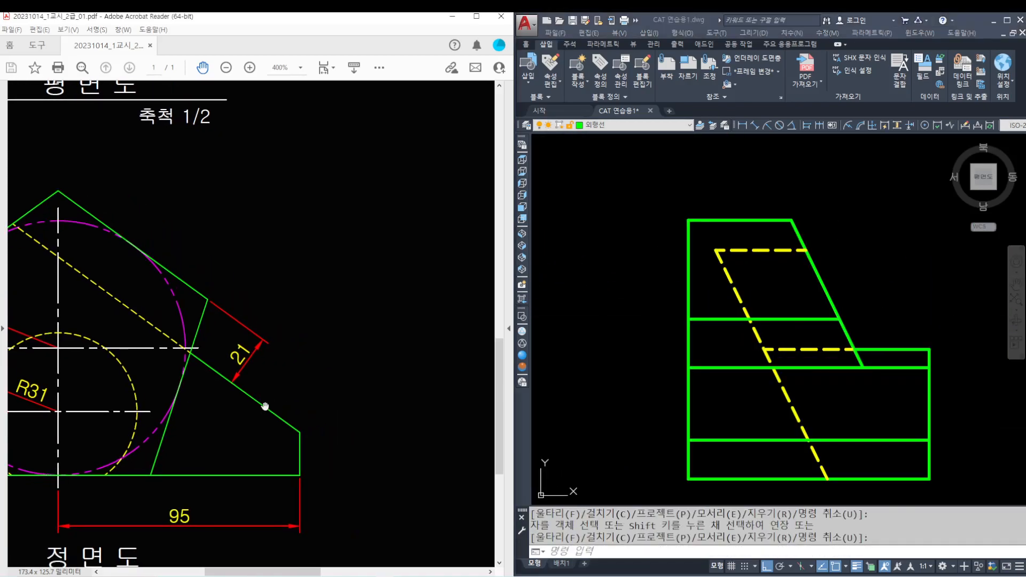
scroll(263, 406, "down", 4, "ctrl")
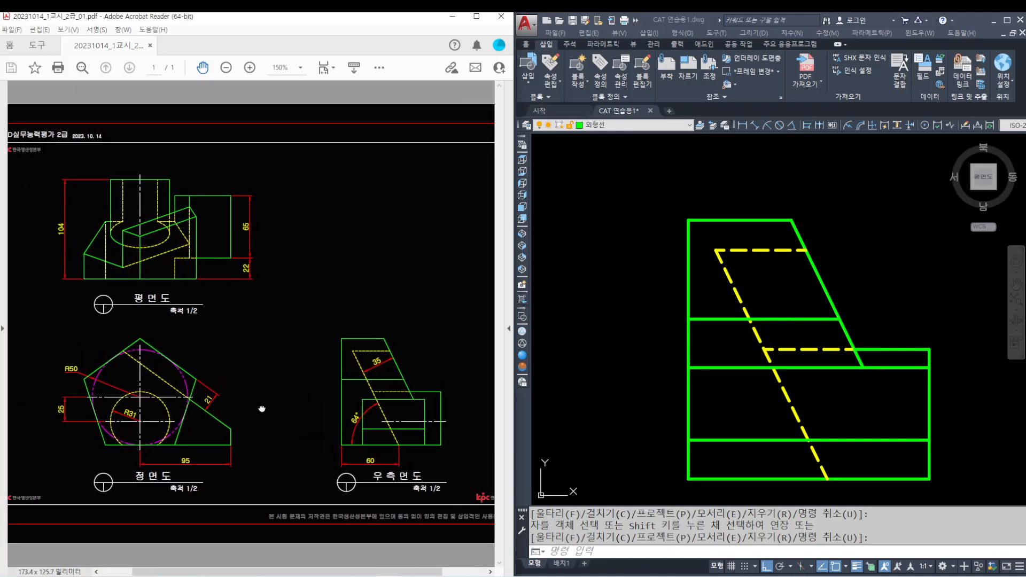
left_click_drag(261, 409, 266, 408)
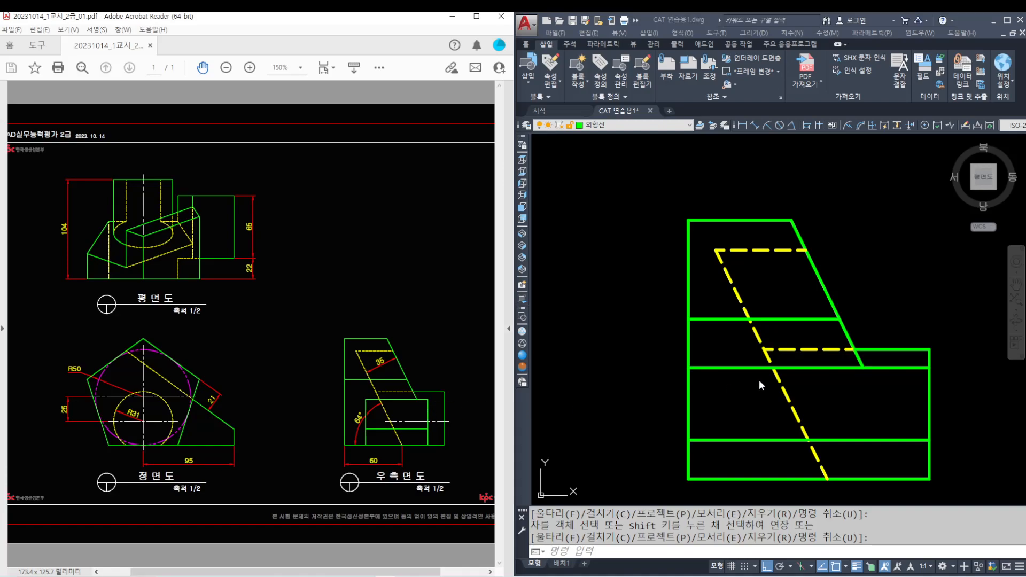
scroll(680, 382, "down", 3)
middle_click_drag(680, 383, 780, 369)
scroll(758, 377, "up", 3)
scroll(675, 379, "up", 4)
type("xl")
key("Return")
type("h")
key("Return")
left_click(701, 385)
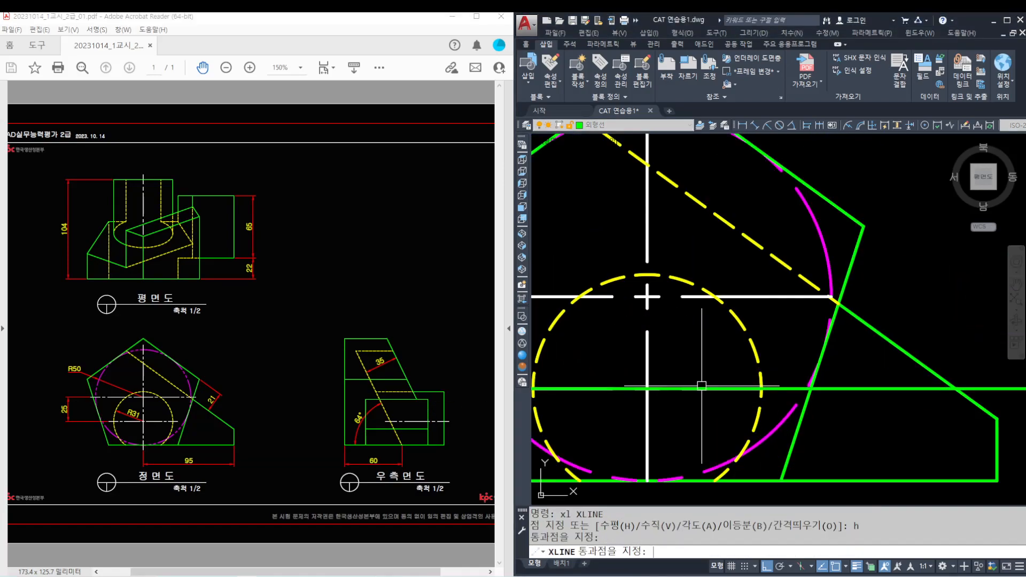
key("Return")
- Trim the circle-centre construction line to the sloped hidden line and the right edge of the right-side view
scroll(701, 385, "down", 4)
scroll(906, 372, "up", 5)
type("tr")
key("Return")
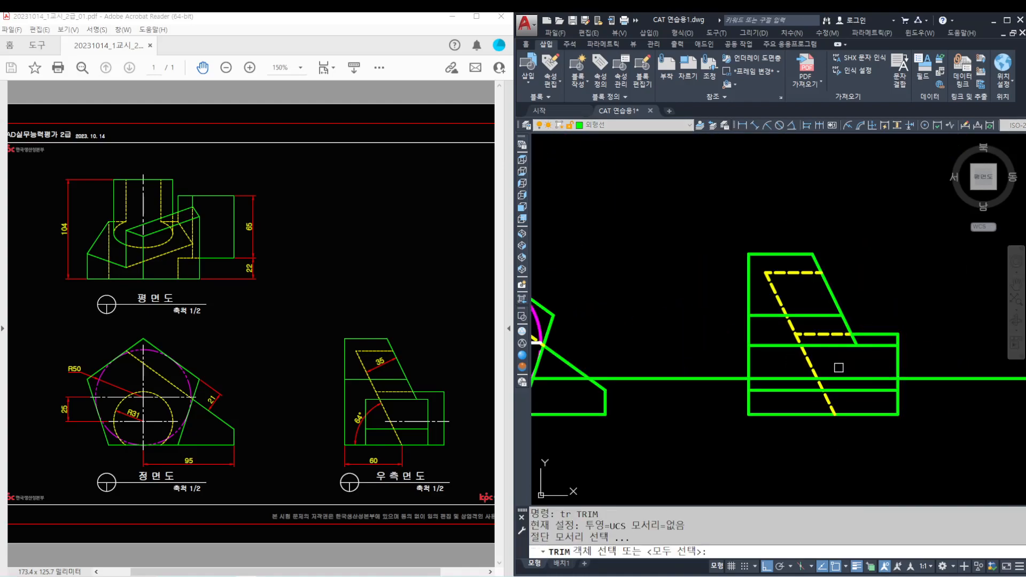
left_click(820, 366)
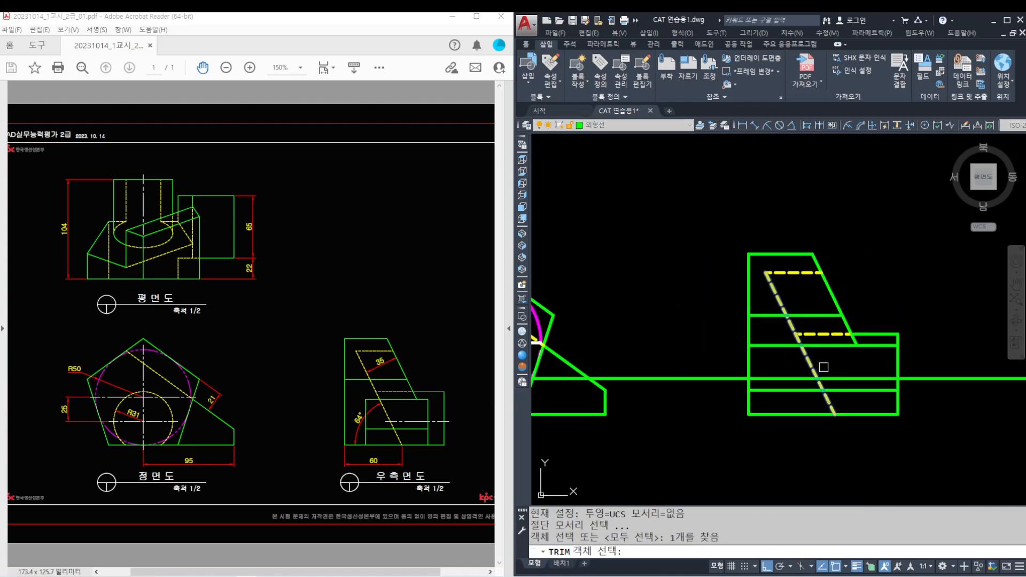
left_click(898, 364)
scroll(873, 367, "up", 2)
key("Return")
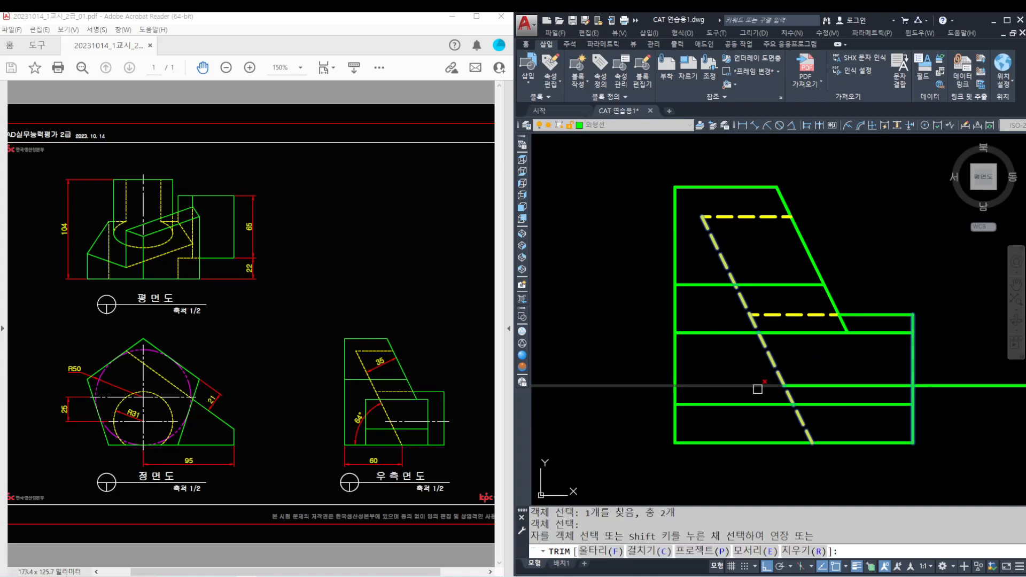
left_click(759, 385)
left_click(956, 384)
key("Return")
- Match the trimmed line in the right-side view to the front view's horizontal centre line
scroll(855, 384, "down", 2)
middle_click_drag(867, 384, 954, 380)
type("ma")
key("Return")
left_click(567, 380)
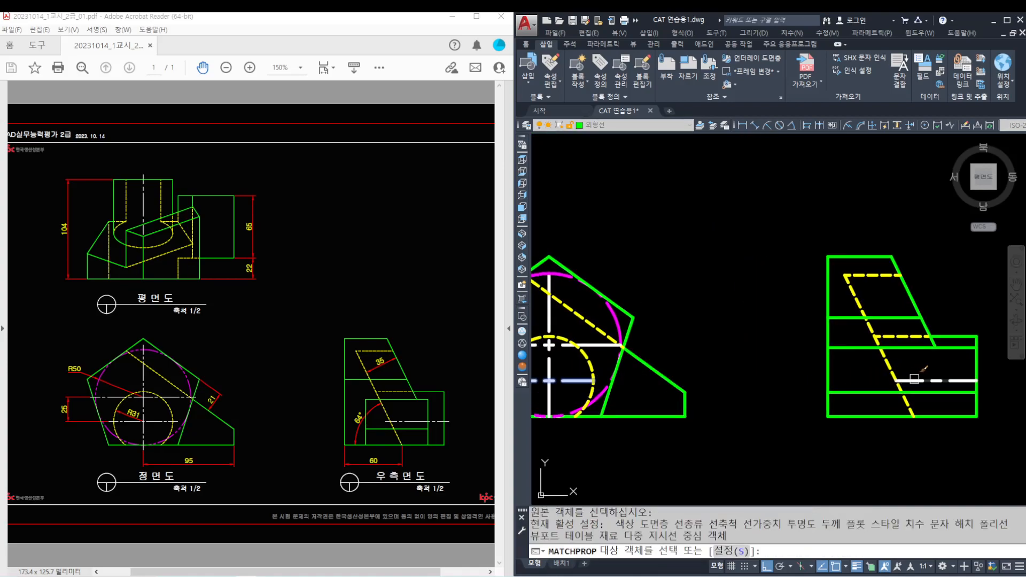
left_click(915, 380)
key("Return")
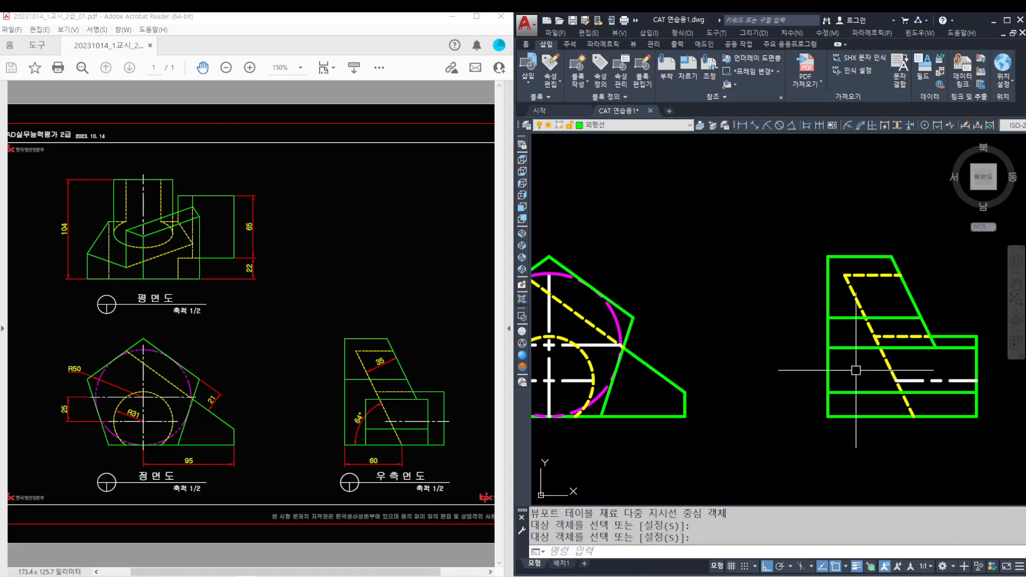
- Examine the reference's 65 and 22 depth dimensions and how the top view's wedge edges line up with the pentagon's apex
middle_click_drag(883, 367, 877, 367)
scroll(886, 369, "up", 2)
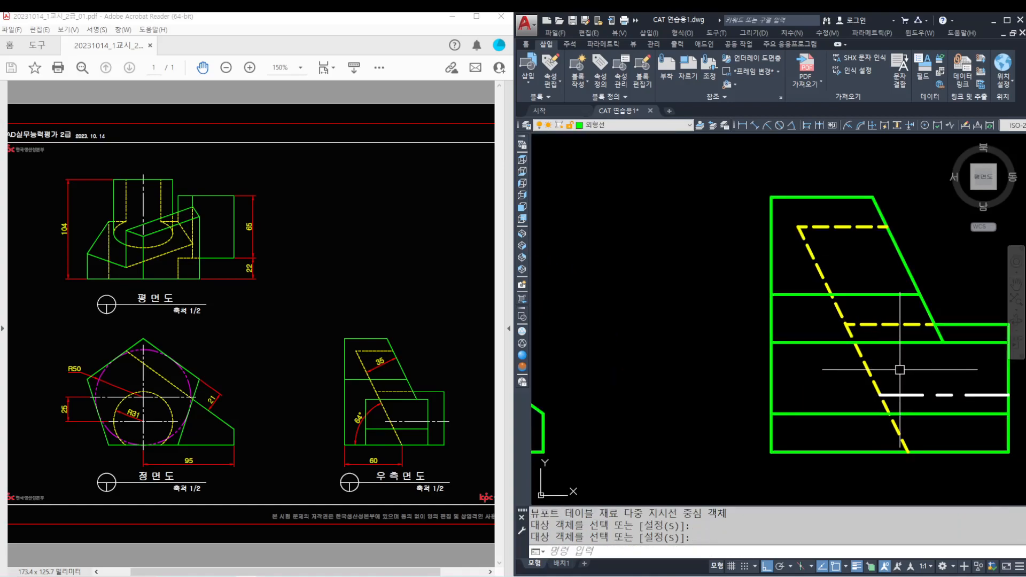
scroll(910, 377, "down", 2)
left_click_drag(316, 371, 350, 400)
left_click_drag(352, 401, 327, 397)
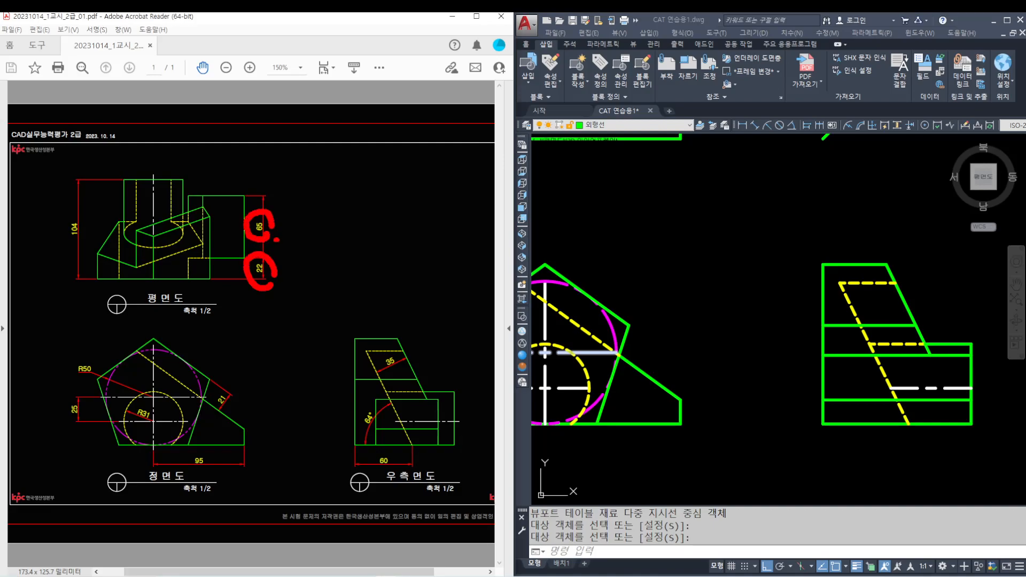
key("e")
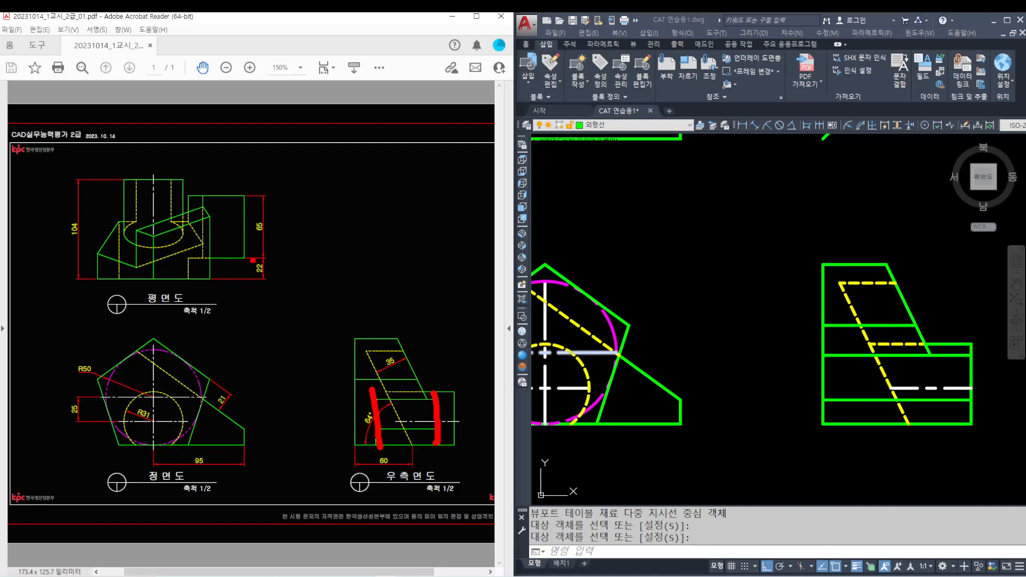
key("e")
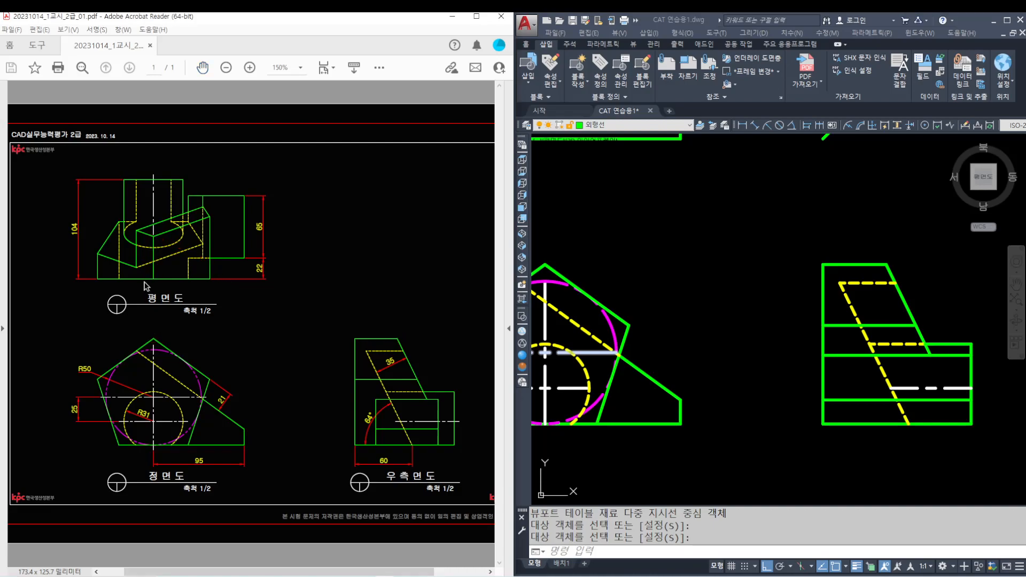
scroll(145, 287, "up", 2, "ctrl")
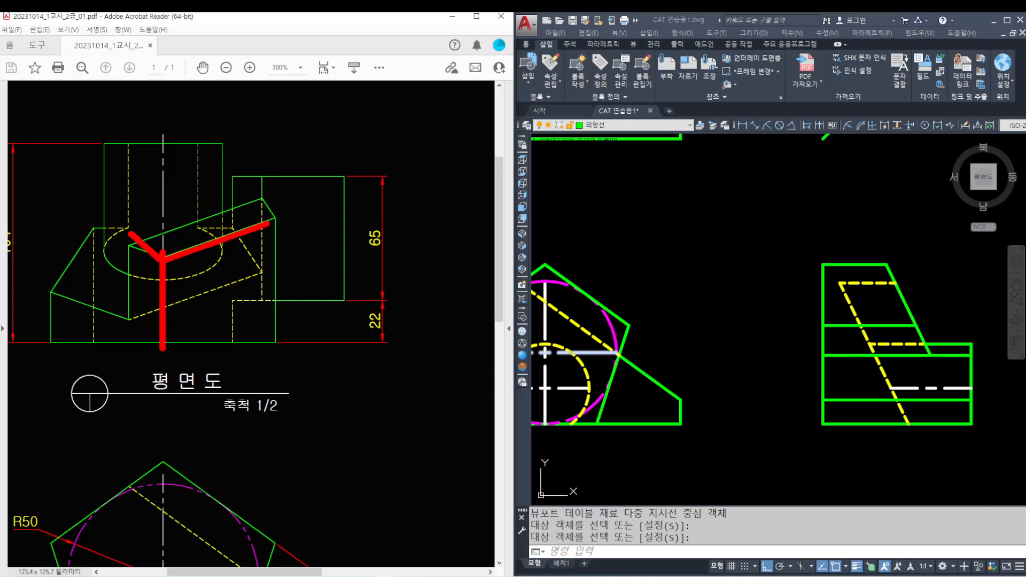
key("Escape")
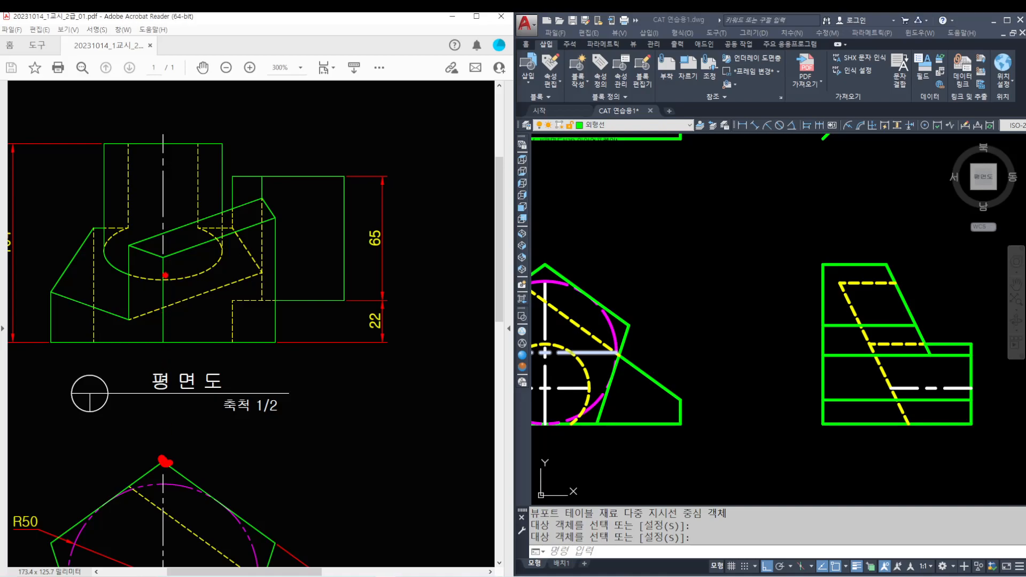
left_click_drag(164, 259, 166, 460)
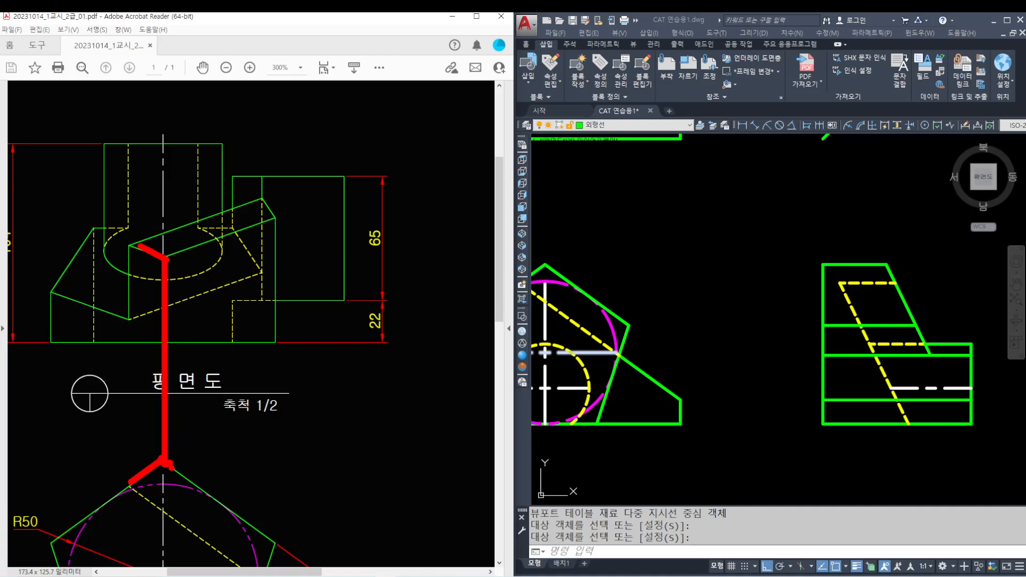
left_click_drag(224, 511, 279, 545)
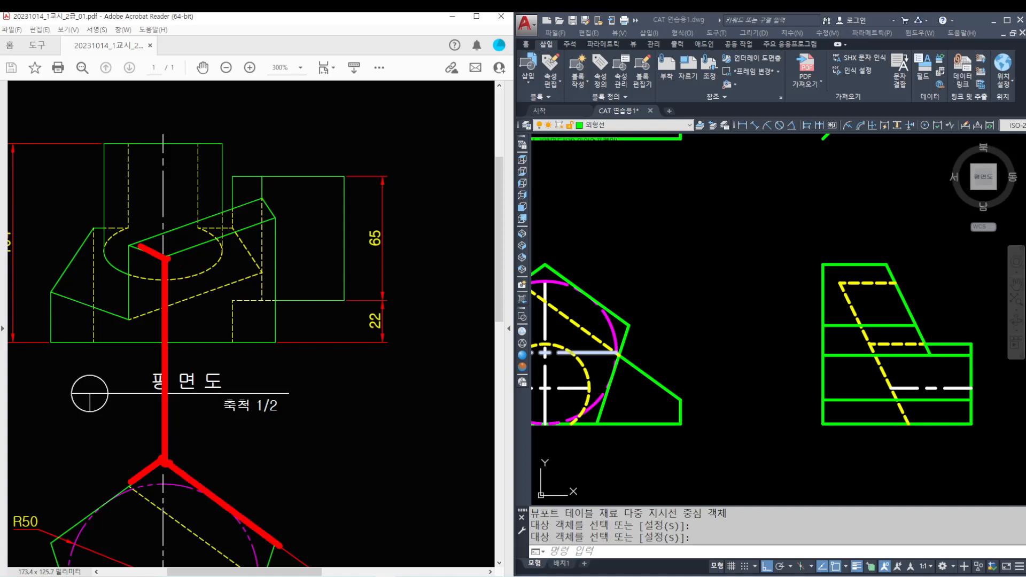
key("Escape")
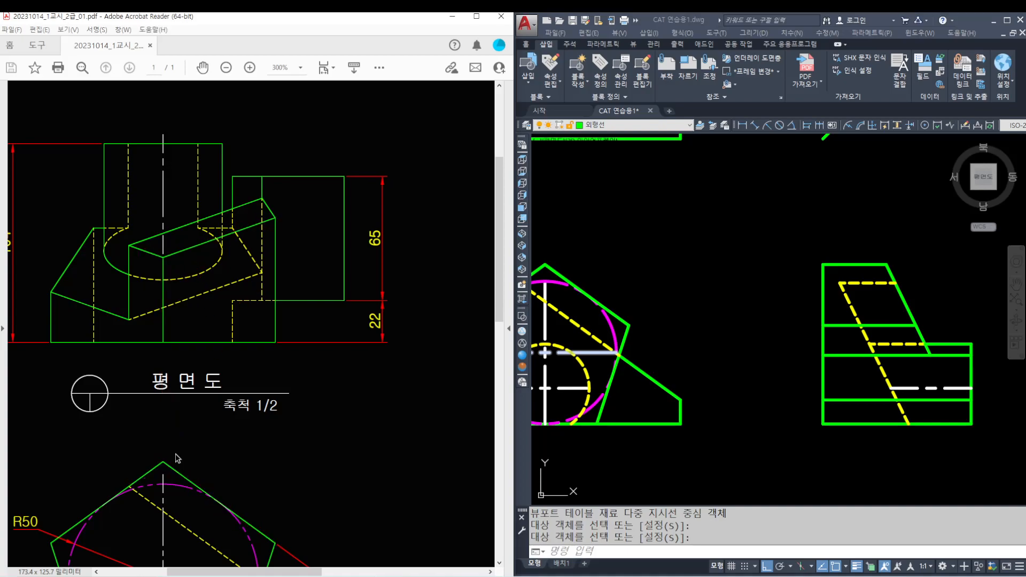
- Place horizontal and vertical construction lines through the pentagon's apex in the front view
left_click(579, 278)
scroll(584, 254, "down", 2)
middle_click_drag(584, 254, 665, 294)
scroll(638, 303, "up", 2)
type("x")
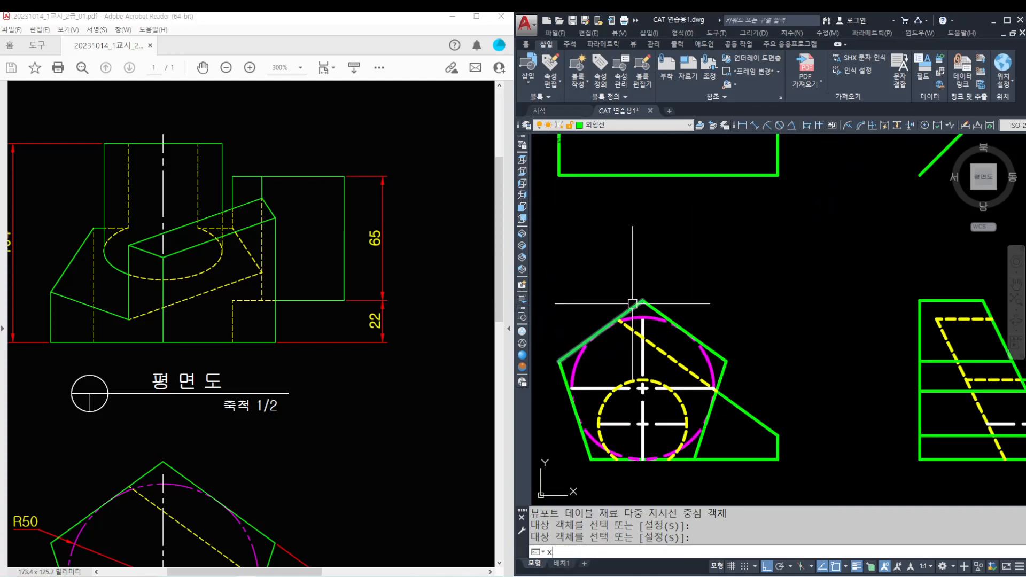
type("l")
scroll(635, 294, "up", 2)
key("space")
left_click(646, 306)
left_click(718, 298)
left_click(648, 231)
key("space")
scroll(848, 283, "down", 2)
mouse_move(849, 283)
middle_mouse_down()
mouse_move(733, 270)
mouse_move(597, 278)
mouse_move(673, 292)
middle_mouse_up()
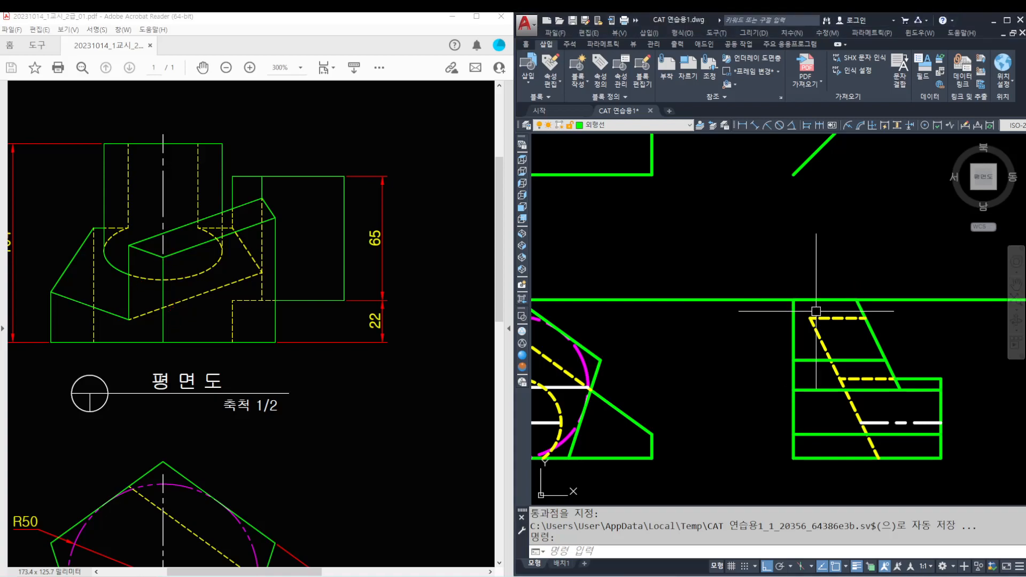
- Place a vertical construction line through the upper end of the right-side view's sloped edge
scroll(891, 289, "up", 2)
type("XL")
key("Return")
type("v")
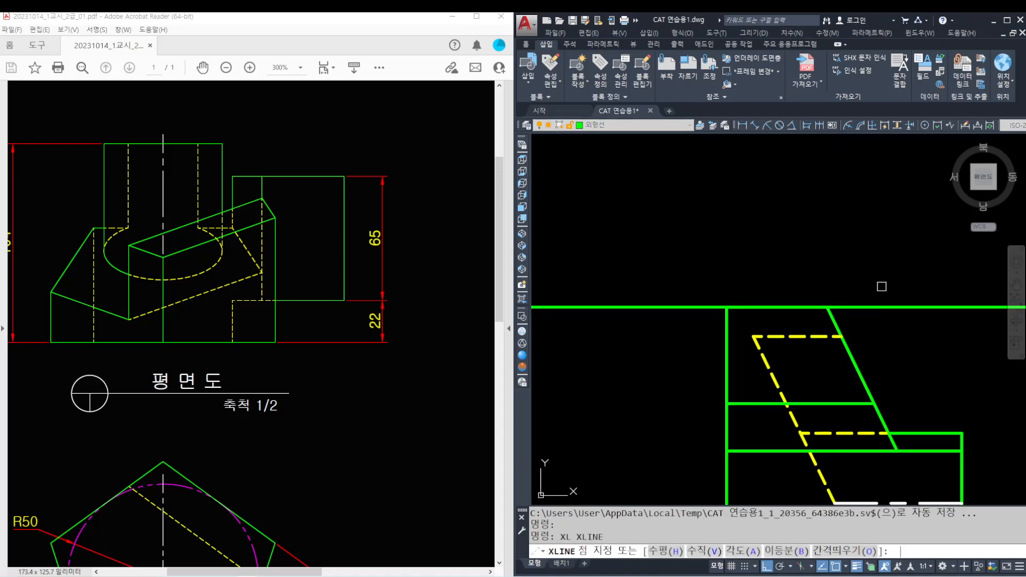
key("Return")
scroll(877, 289, "up", 4)
left_click(754, 328)
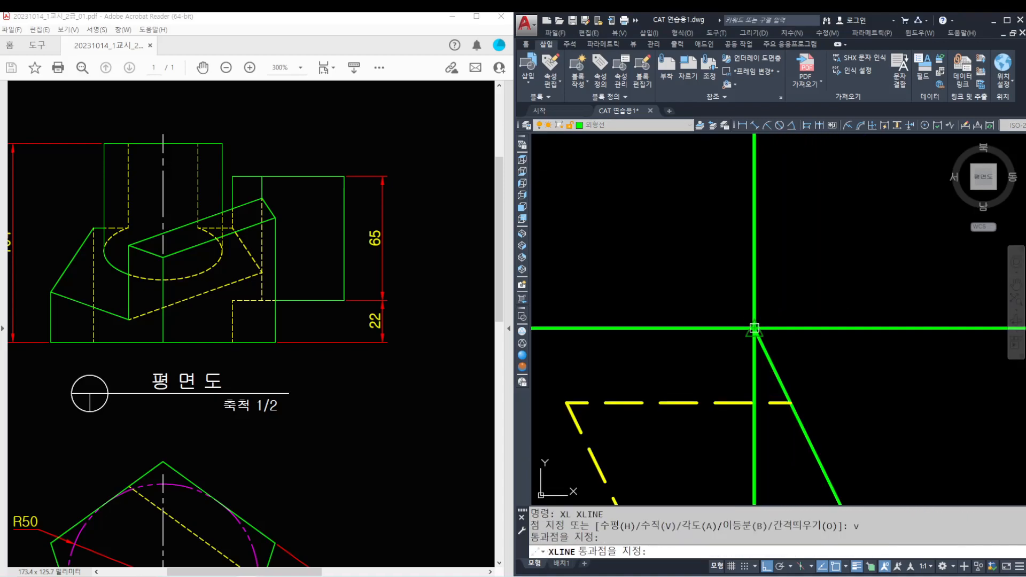
key("Return")
- Place a horizontal construction line through the intersection of the vertical projection line with the diagonal miter line, crossing the top view
scroll(735, 287, "down", 6)
middle_click_drag(710, 238, 836, 332)
key("Return")
type("h")
key("Return")
left_click(859, 218)
key("Return")
- Trim the apex's vertical construction line to between the top view's horizontal projection line and its bottom edge
middle_click_drag(739, 280, 917, 299)
middle_click_drag(698, 263, 716, 310)
type("tr")
key("Return")
left_click(749, 357)
left_click(702, 266)
key("Return")
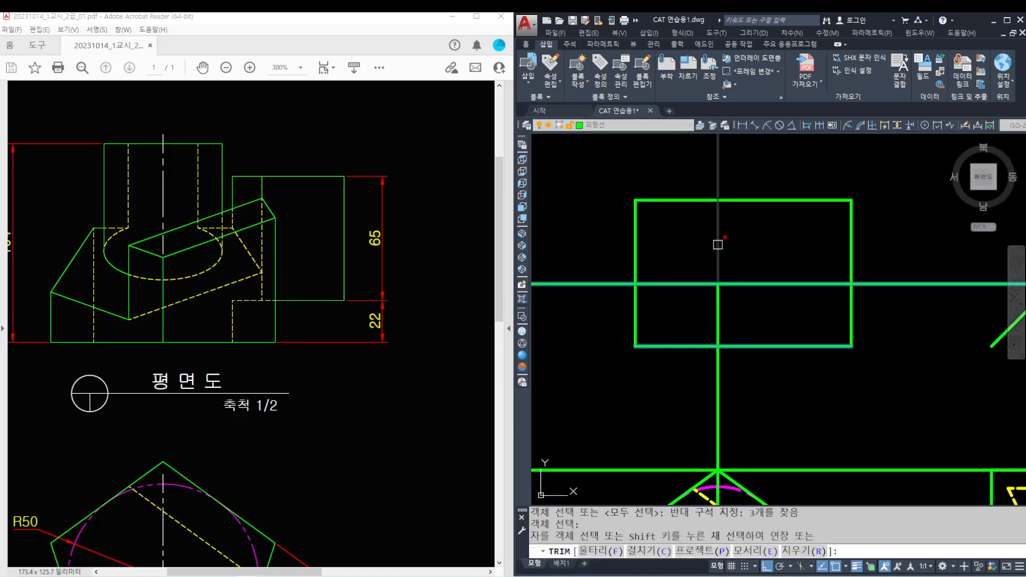
left_click(717, 236)
key("Return")
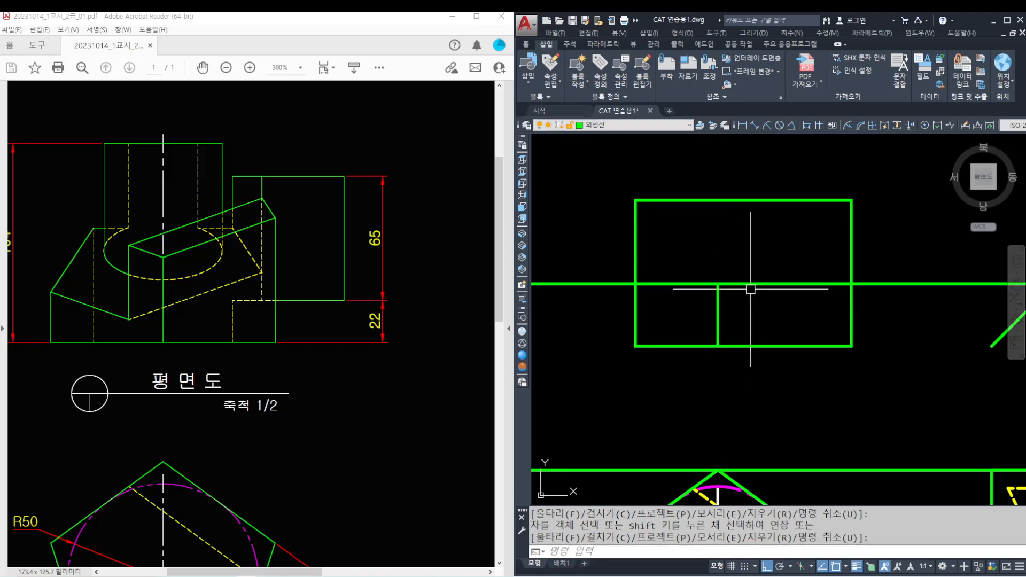
- Erase the horizontal projection line crossing the top view and the horizontal construction line through the pentagon's apex
left_click(751, 283)
type("e")
key("Return")
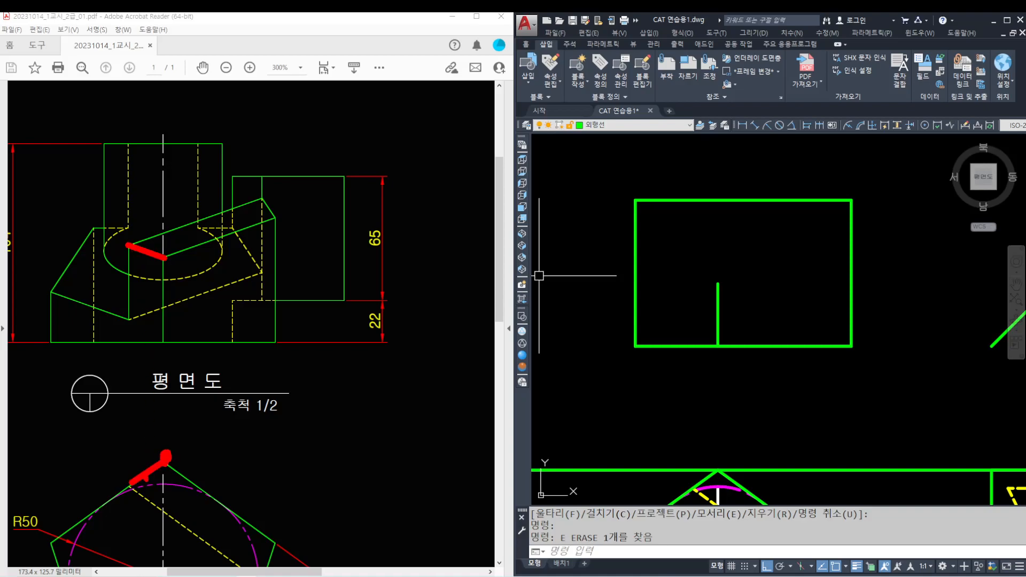
key("Escape")
middle_click_drag(788, 373, 767, 202)
type("e")
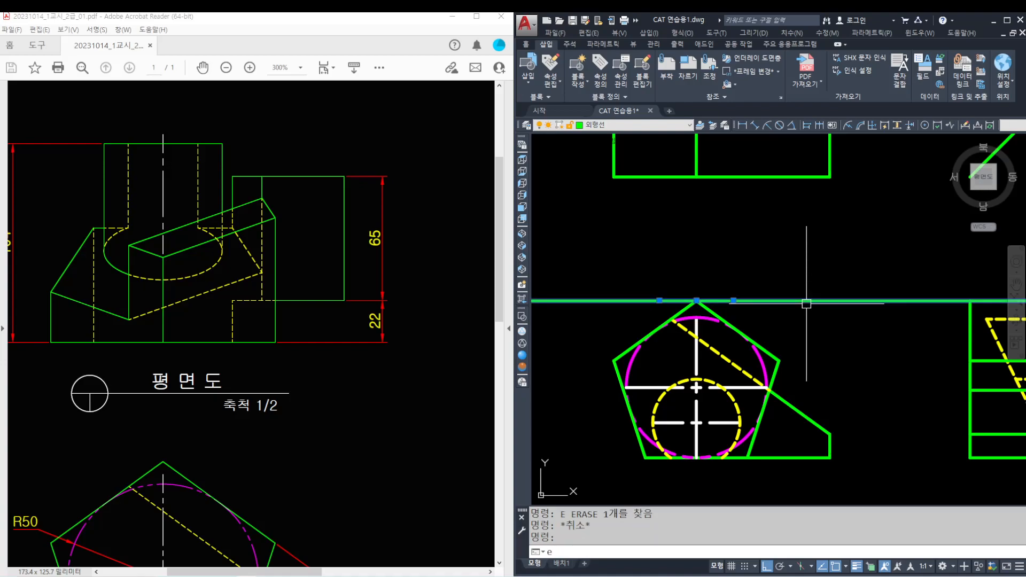
key("Return")
- Place horizontal and vertical construction lines through the front view hidden line's upper end on the pentagon's upper-left edge
scroll(801, 264, "down", 2)
scroll(668, 289, "up", 5)
type("xl")
key("Return")
scroll(608, 316, "up", 3)
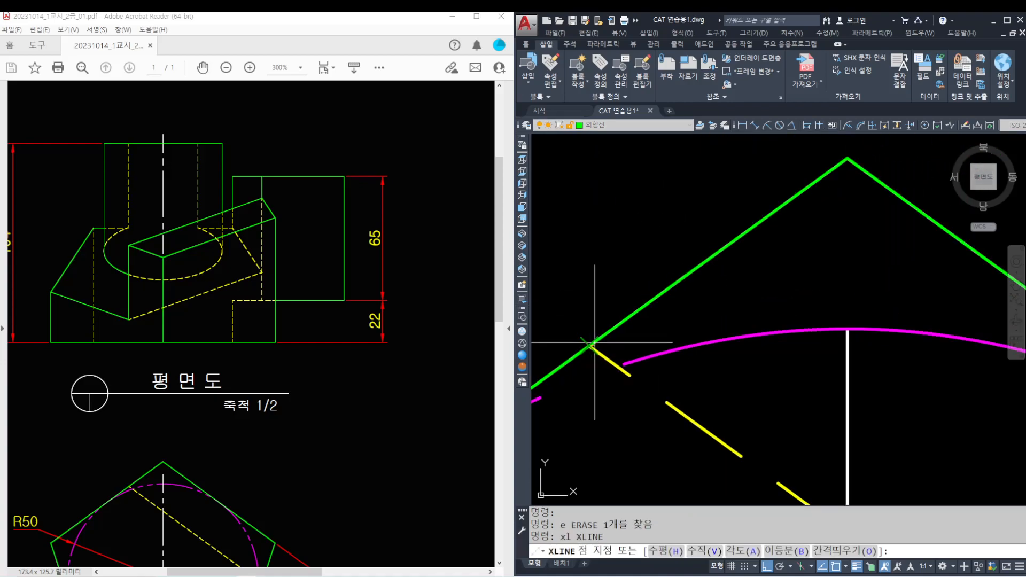
left_click(593, 343)
middle_click_drag(541, 333, 619, 319)
left_click(618, 319)
left_click(651, 262)
key("Return")
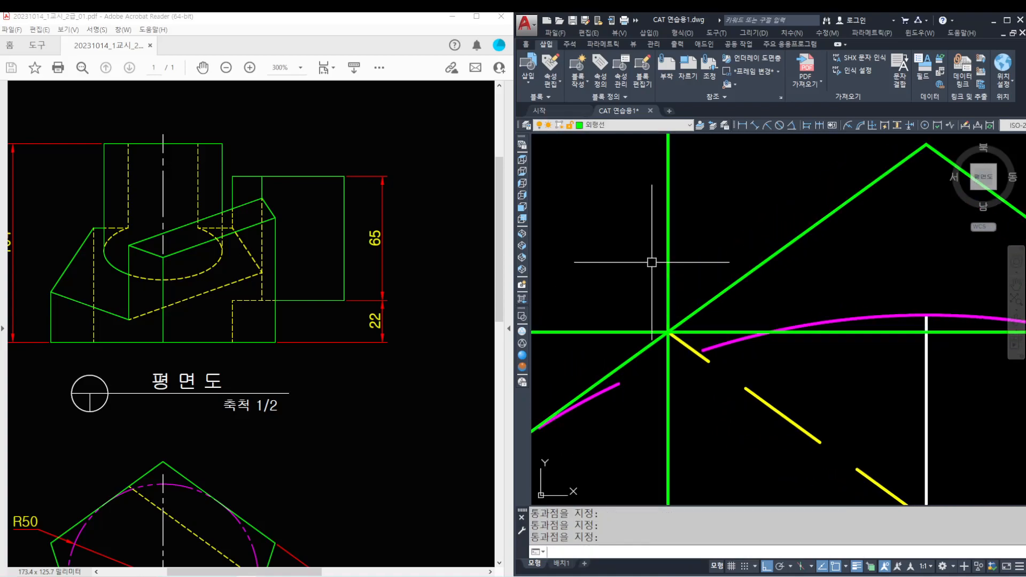
- Place vertical construction lines in the side view where the horizontal projection line meets the slanted hidden line and the sloped edge
scroll(674, 279, "down", 6)
middle_click_drag(887, 297, 595, 300)
middle_click_drag(791, 304, 640, 311)
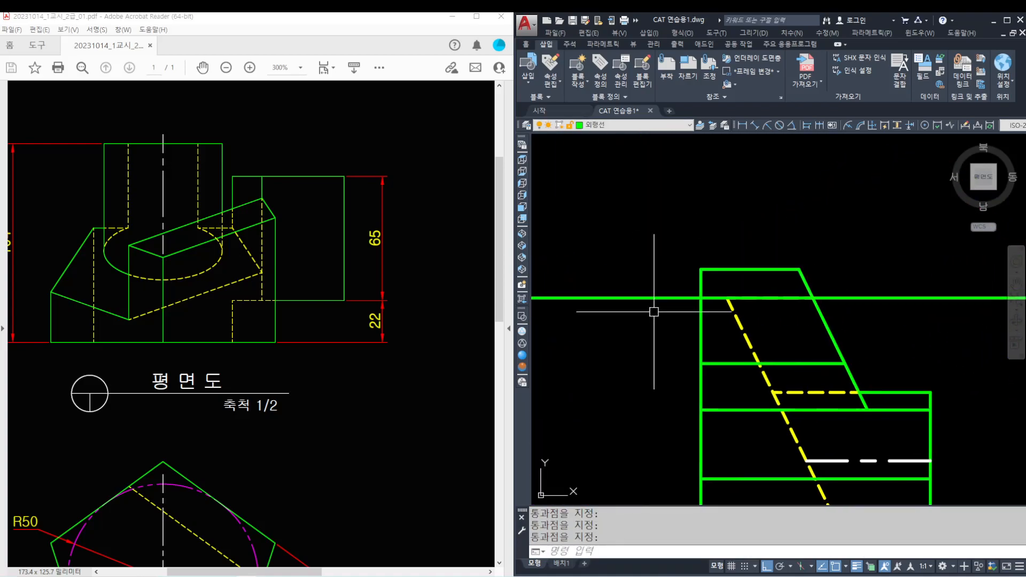
scroll(773, 299, "up", 4)
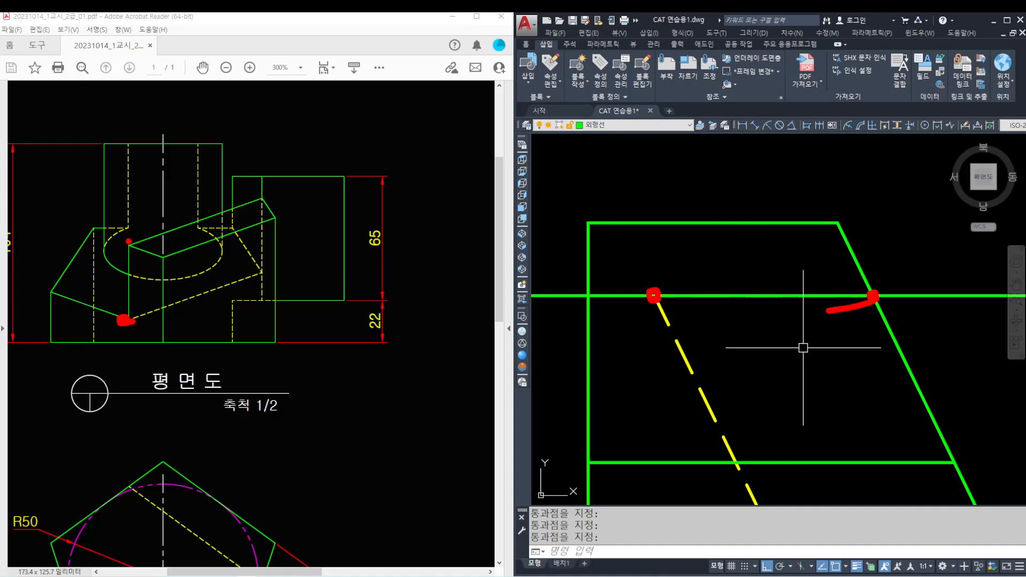
key("Escape")
middle_click_drag(780, 348, 779, 347)
type("xl")
key("Return")
type("v")
key("Return")
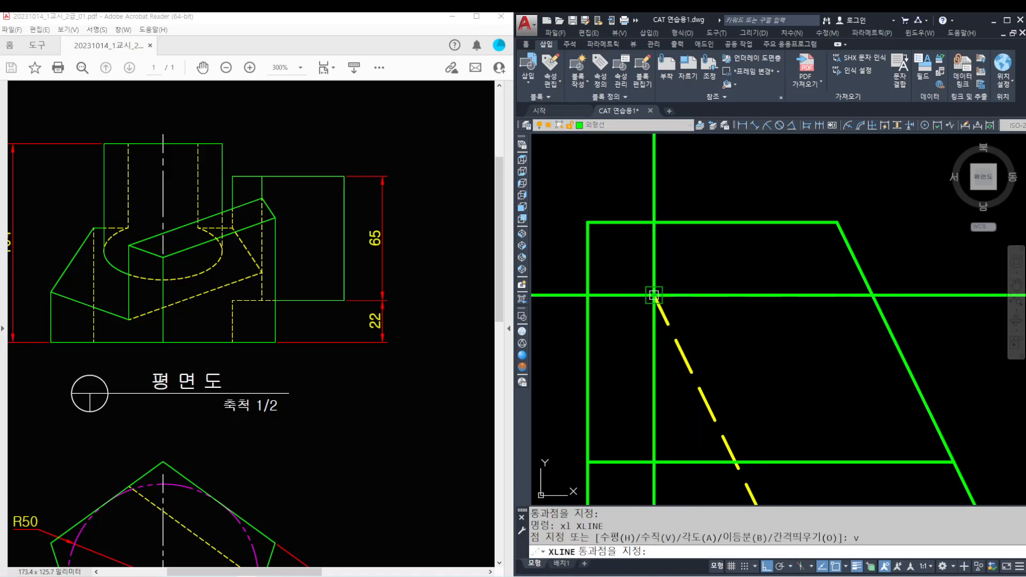
left_click(654, 295)
left_click(871, 294)
key("Return")
- Place horizontal construction lines through the intersections of both vertical projection lines with the diagonal miter line
scroll(871, 294, "down", 8)
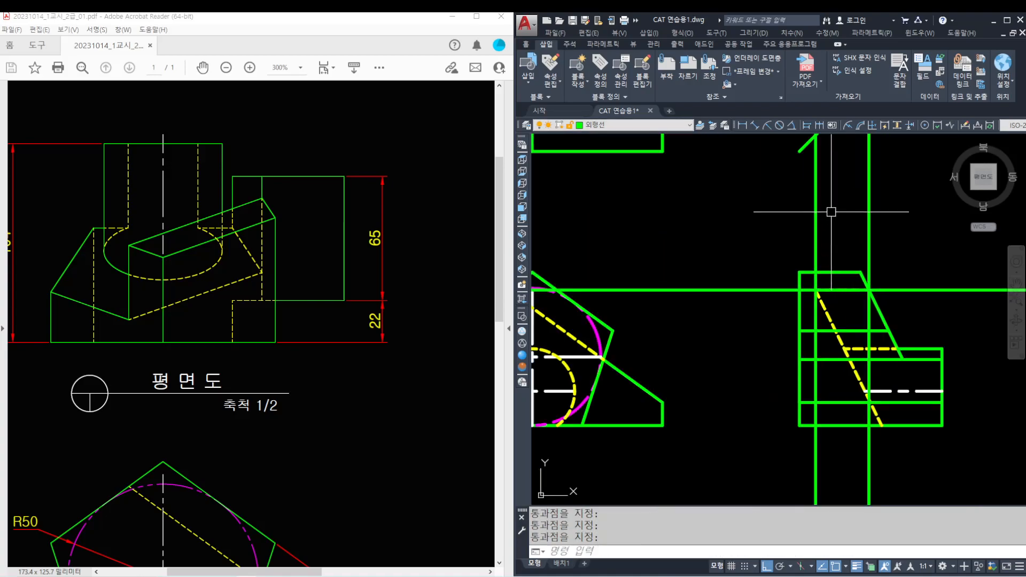
middle_click_drag(832, 218, 843, 334)
type("xl")
key("Return")
type("h")
key("Return")
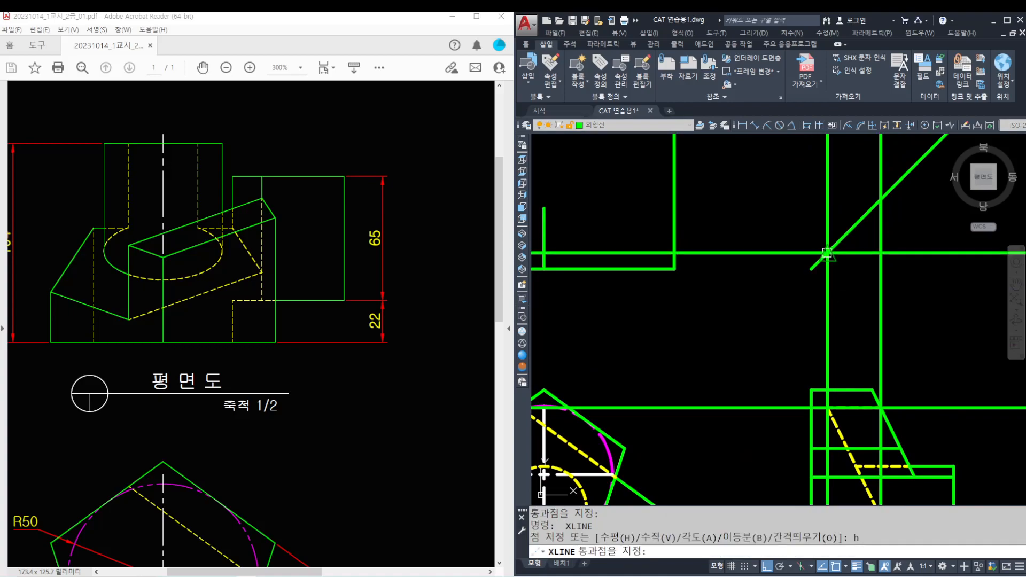
left_click(827, 252)
scroll(877, 211, "up", 8)
middle_click_drag(888, 177, 871, 262)
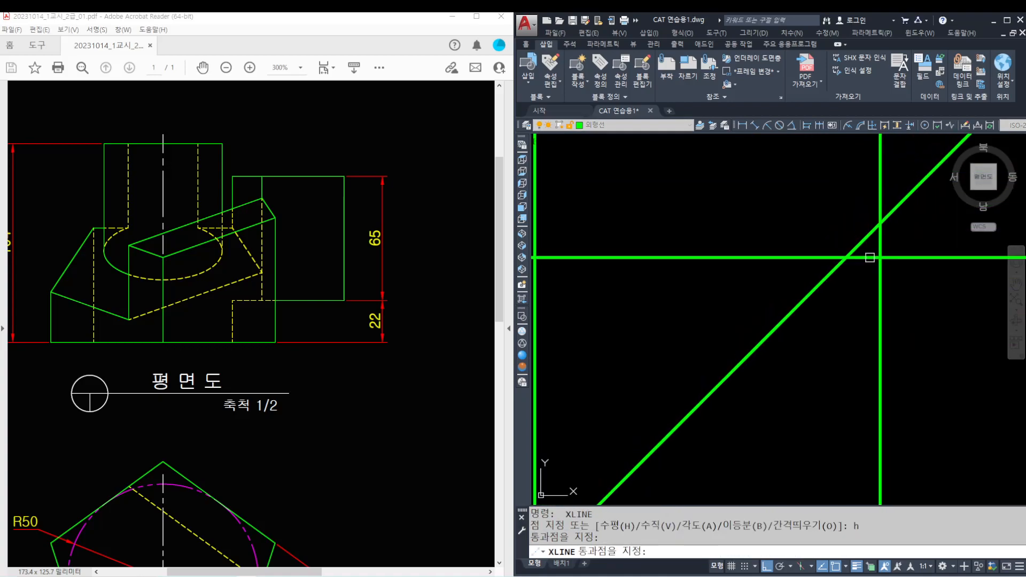
left_click(879, 223)
key("Return")
- Draw a line in the top view from the apex edge's upper end to the intersection of the vertical and upper horizontal projection lines
scroll(699, 314, "down", 5)
scroll(595, 302, "up", 6)
type("l")
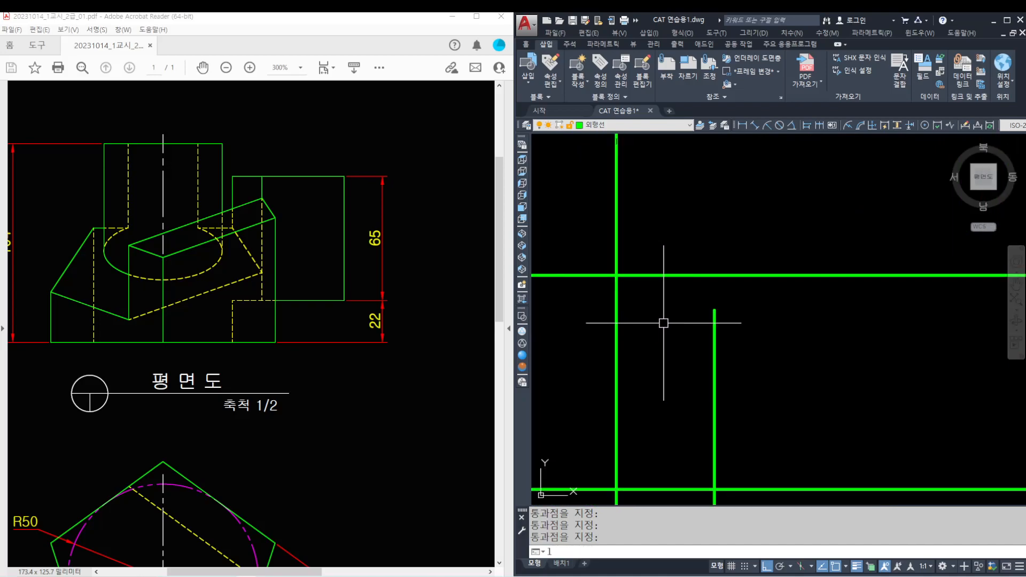
key("Return")
left_click(714, 309)
left_click(616, 275)
key("Escape")
key("Escape")
scroll(732, 255, "down", 2)
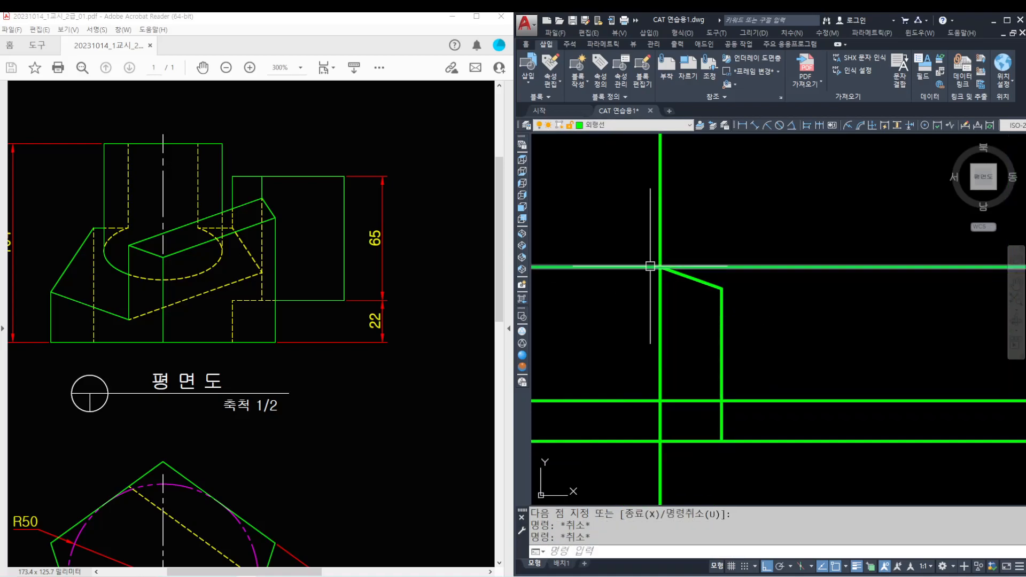
- Trim the vertical construction line in the top view to between the two horizontal projection lines
type("tr")
key("Return")
left_click(687, 419)
left_click(636, 242)
key("Return")
left_click(661, 223)
left_click(660, 417)
key("Escape")
key("Escape")
- Erase the two horizontal projection lines crossing the top view
scroll(666, 347, "down", 2)
left_click(806, 376)
type("e")
key("Return")
left_click(795, 291)
type("E")
key("Return")
scroll(802, 321, "down", 2)
- Erase the two vertical construction lines through the side view and the horizontal one crossing the front and side views
mouse_move(801, 321)
middle_mouse_down()
mouse_move(832, 368)
mouse_move(802, 340)
middle_mouse_up()
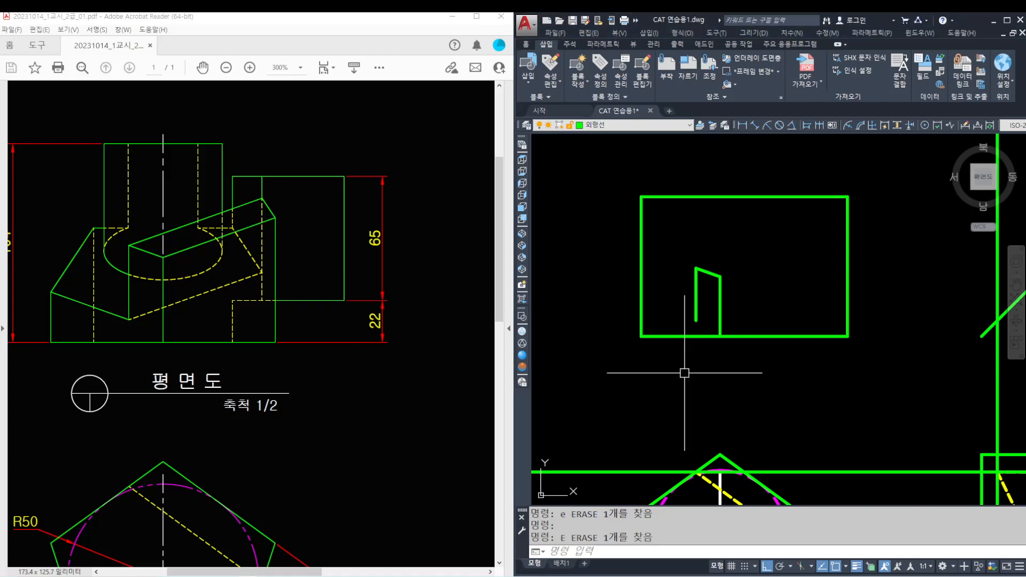
scroll(782, 353, "down", 2)
middle_click_drag(900, 394, 834, 317)
left_click(808, 348)
type("e")
key("space")
left_click(898, 315)
left_click(822, 304)
type("e")
key("space")
- Place horizontal and vertical construction lines through the pentagon's right vertex in the front view
scroll(723, 321, "up", 2)
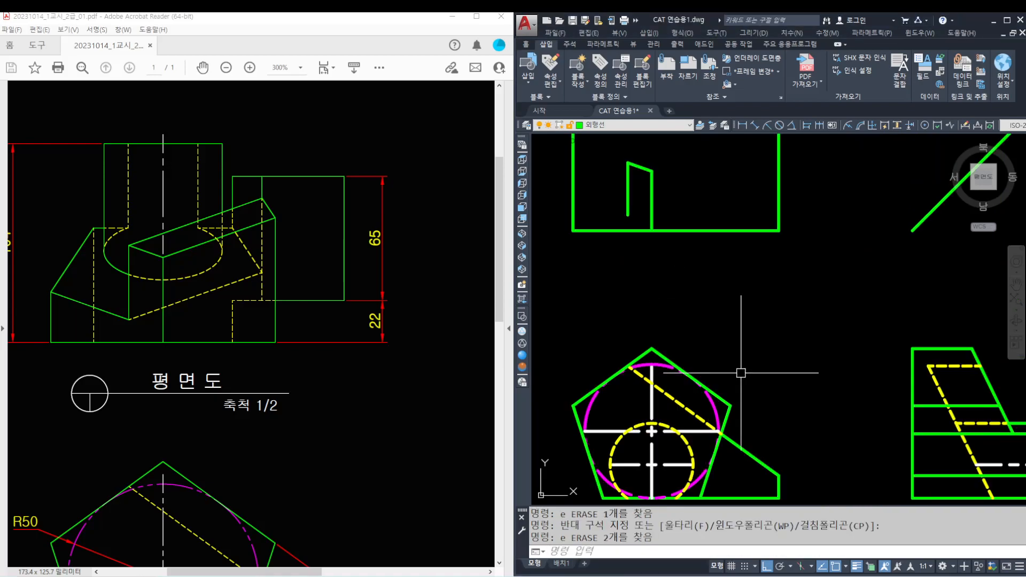
scroll(746, 388, "up", 2)
type("xl")
key("space")
left_click(719, 411)
left_click(756, 405)
left_click(724, 327)
key("space")
- Place a vertical construction line where the right vertex's horizontal projection line meets the side view's sloped edge
scroll(738, 353, "down", 2)
scroll(940, 398, "up", 4)
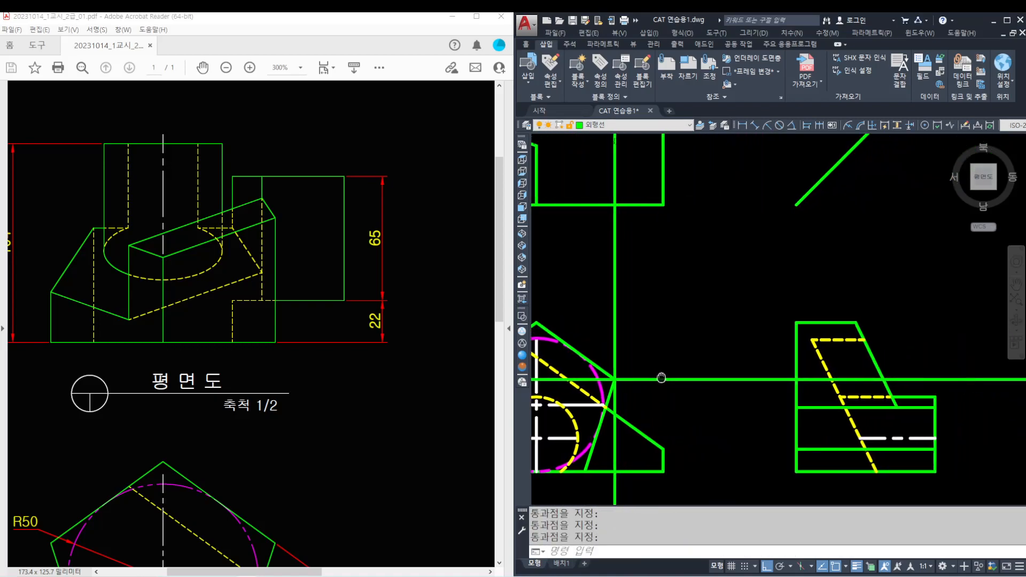
key("space")
type("v")
key("space")
middle_click_drag(911, 374, 827, 370)
left_click(873, 365)
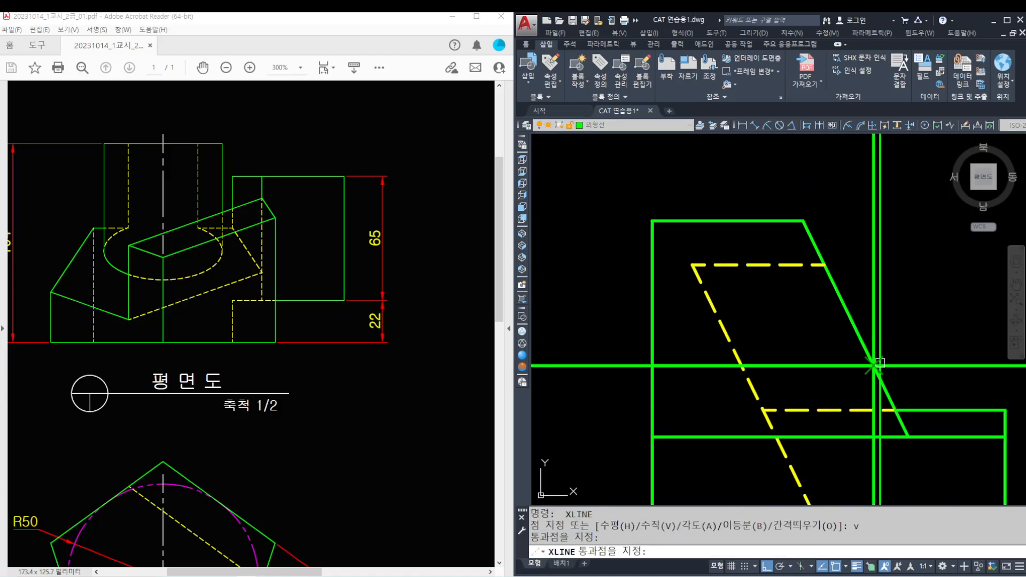
scroll(847, 247, "down", 3)
scroll(866, 405, "up", 3)
key("space")
- Place a horizontal construction line through the intersection of the sloped edge's vertical projection line with the miter line
key("space")
type("h")
key("space")
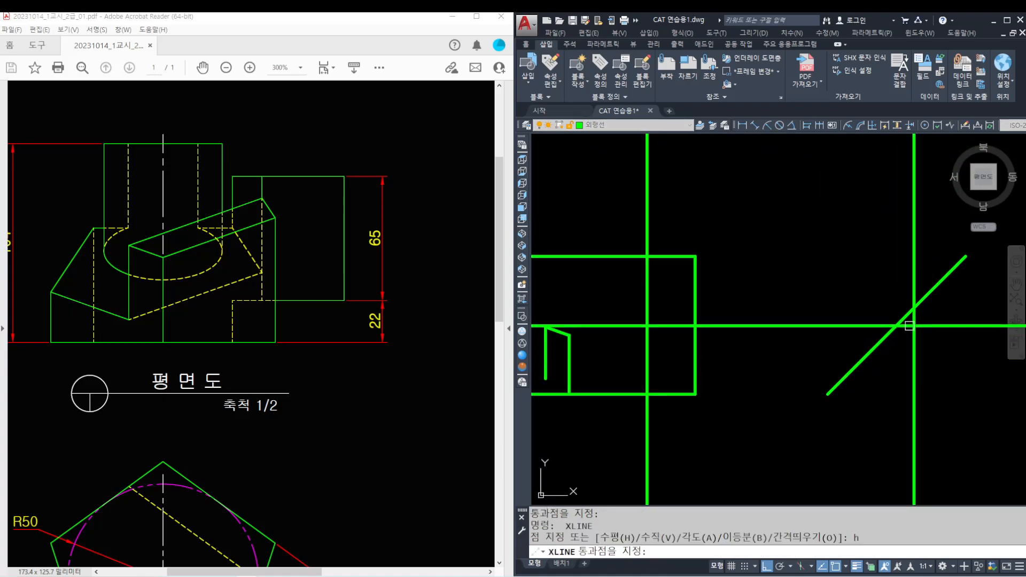
left_click(915, 307)
key("space")
- Draw a line in the top view from the apex edge's upper end to the intersection of the right vertex's projection lines
middle_click_drag(629, 321, 656, 335)
scroll(655, 337, "up", 2)
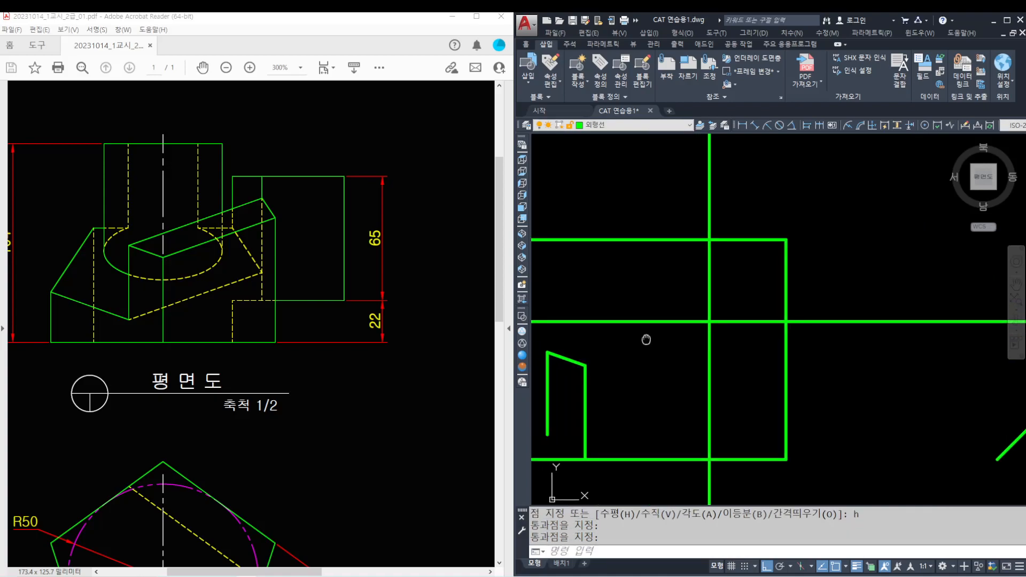
type("l")
key("space")
left_click(584, 369)
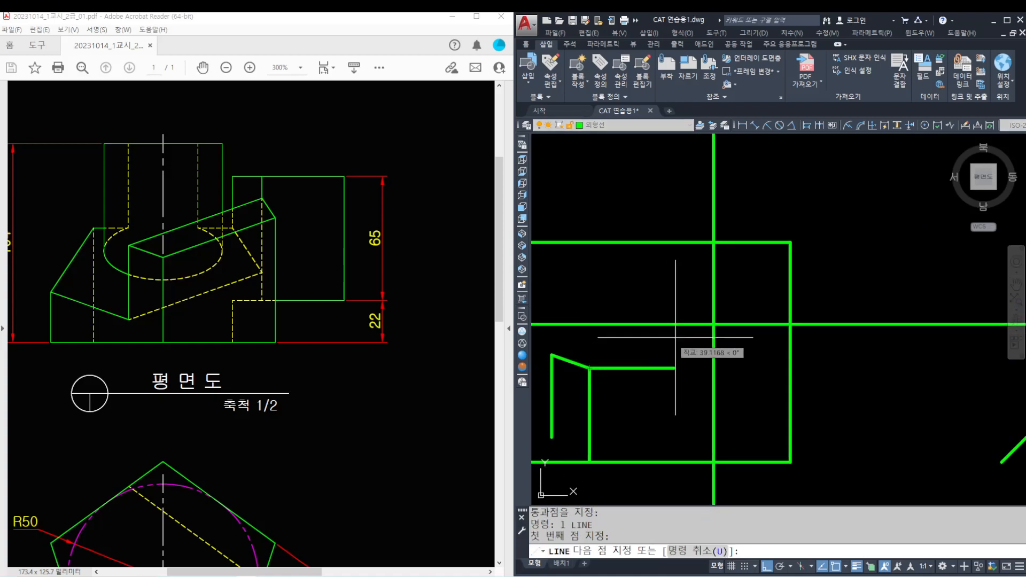
left_click(713, 325)
key("Escape")
key("Escape")
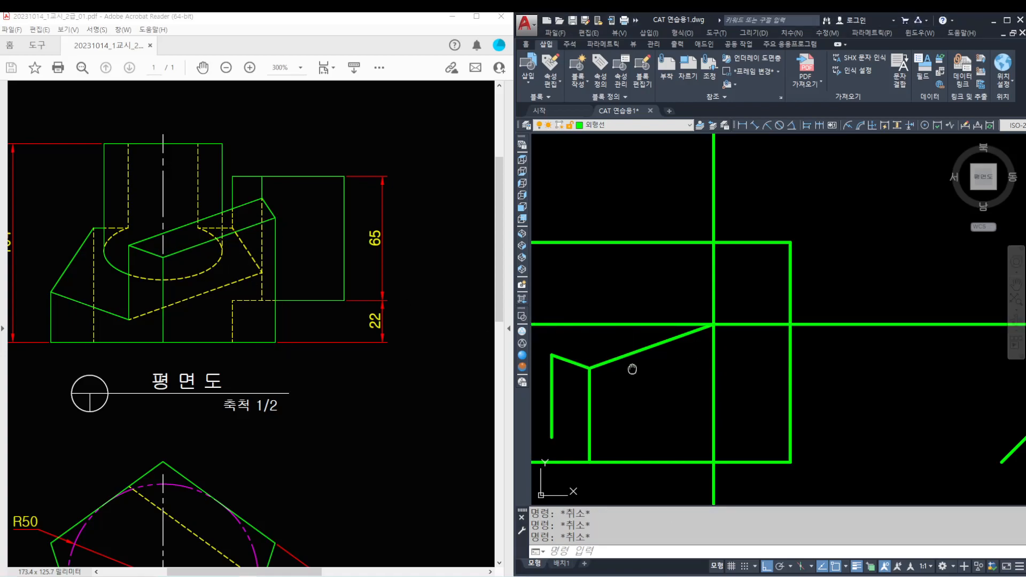
- Trim the right vertex's vertical construction line to between the horizontal projection line and the top view's bottom edge
scroll(684, 291, "down", 2)
type("tr")
key("Return")
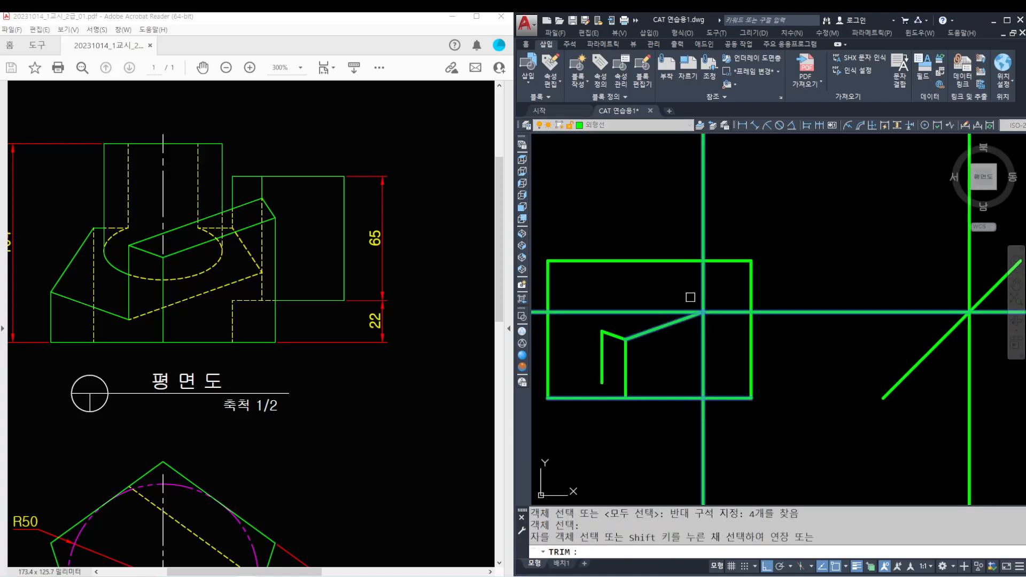
left_click(702, 297)
left_click(706, 417)
key("Return")
- Erase the horizontal projection line crossing the top view, the side view's vertical construction line, and the right vertex's horizontal one
left_click(726, 312)
type("e")
key("Return")
scroll(815, 420, "down", 2)
middle_click_drag(815, 419, 767, 273)
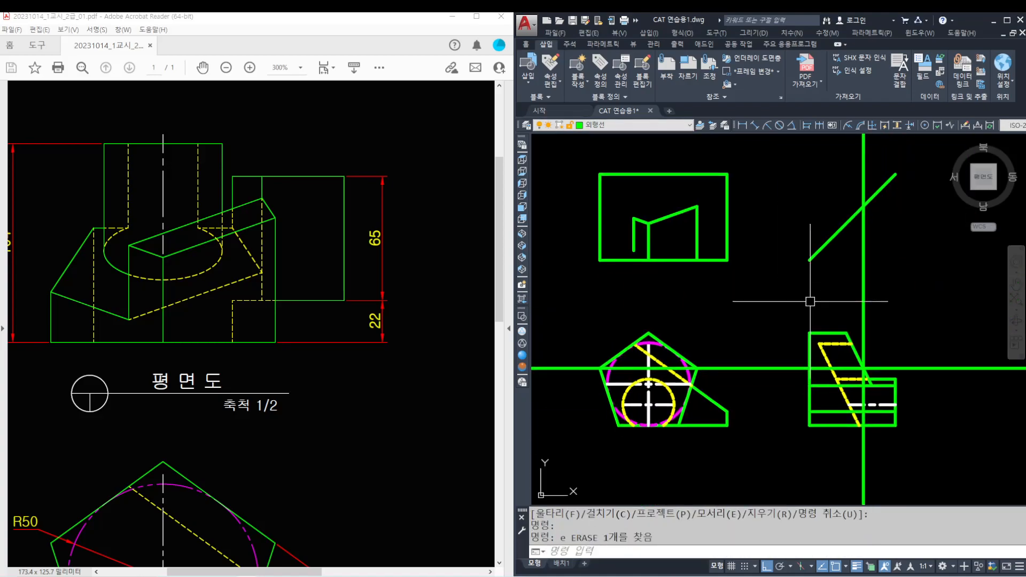
left_click(863, 310)
type("e")
key("Return")
left_click(784, 368)
type("E")
key("Return")
- Place horizontal and vertical construction lines where the slanted hidden line meets the pentagon's lower-right edge in the front view
scroll(717, 359, "up", 2)
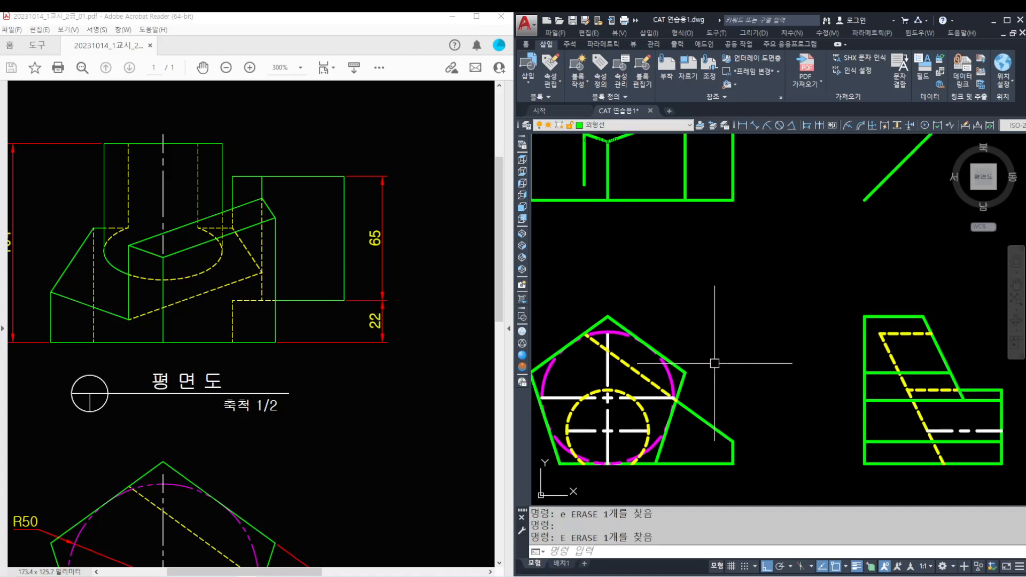
middle_click_drag(623, 349, 635, 351)
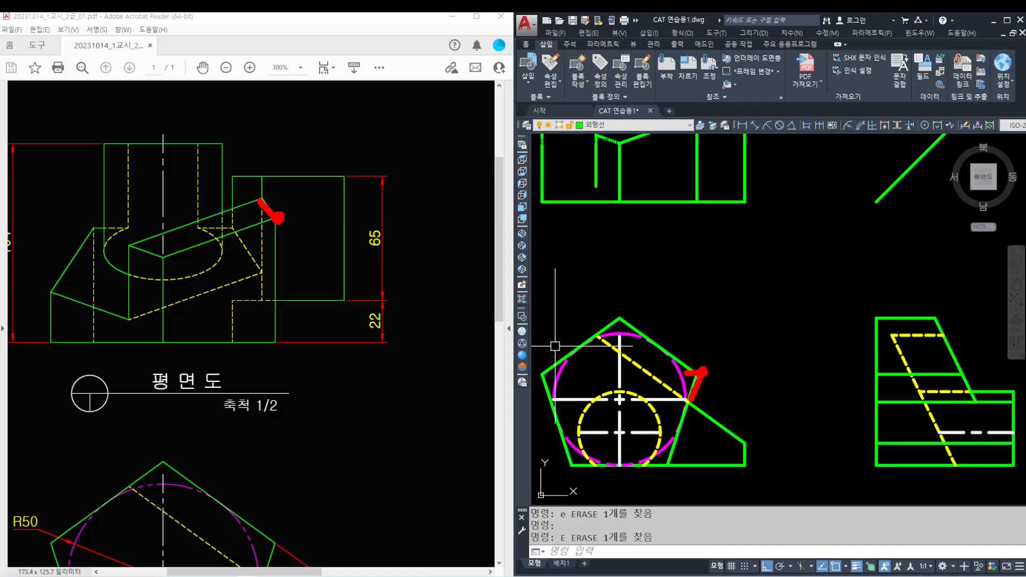
scroll(691, 389, "up", 2)
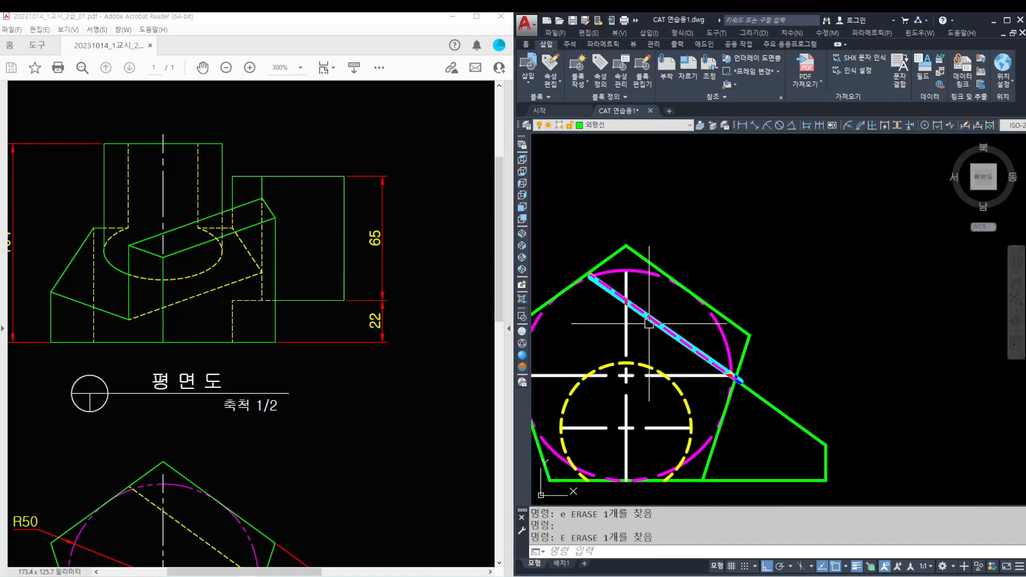
key("Escape")
scroll(754, 376, "up", 3)
type("xl")
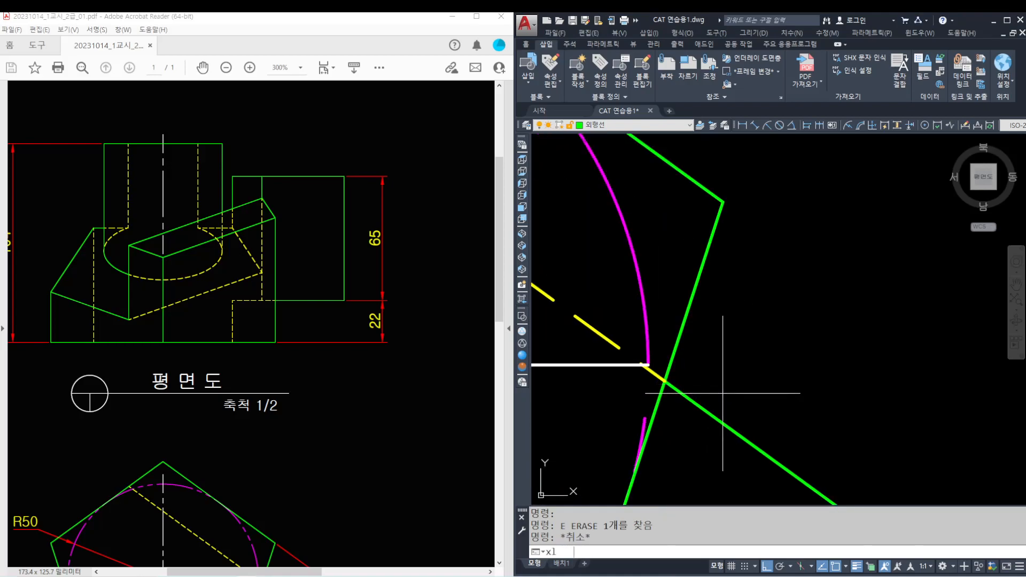
key("Return")
left_click(664, 380)
left_click(738, 377)
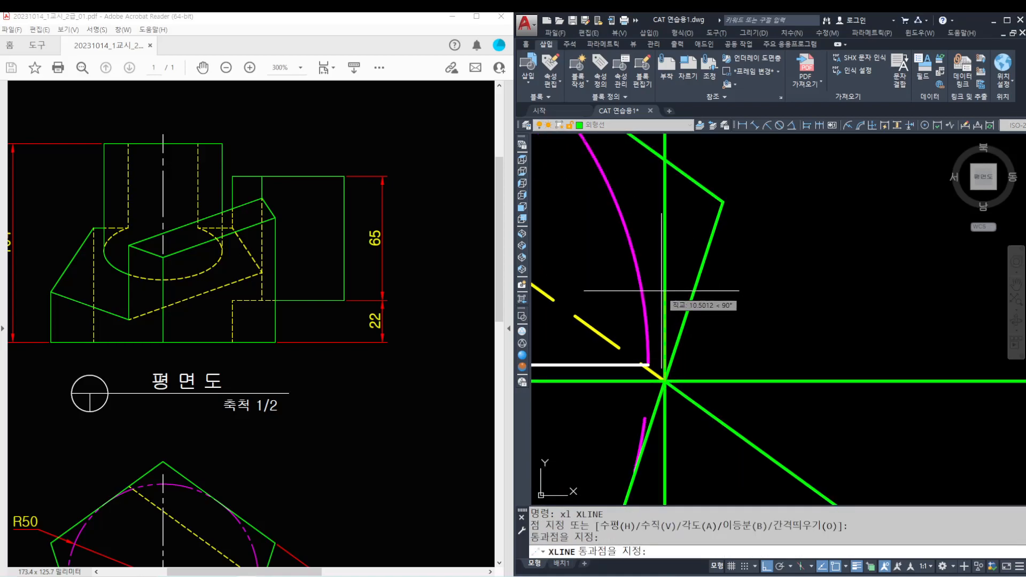
left_click(662, 290)
key("Return")
- Place a vertical construction line through the lower end of the side view's sloped edge
scroll(679, 305, "down", 6)
middle_click_drag(820, 354, 623, 348)
middle_click_drag(733, 351, 600, 356)
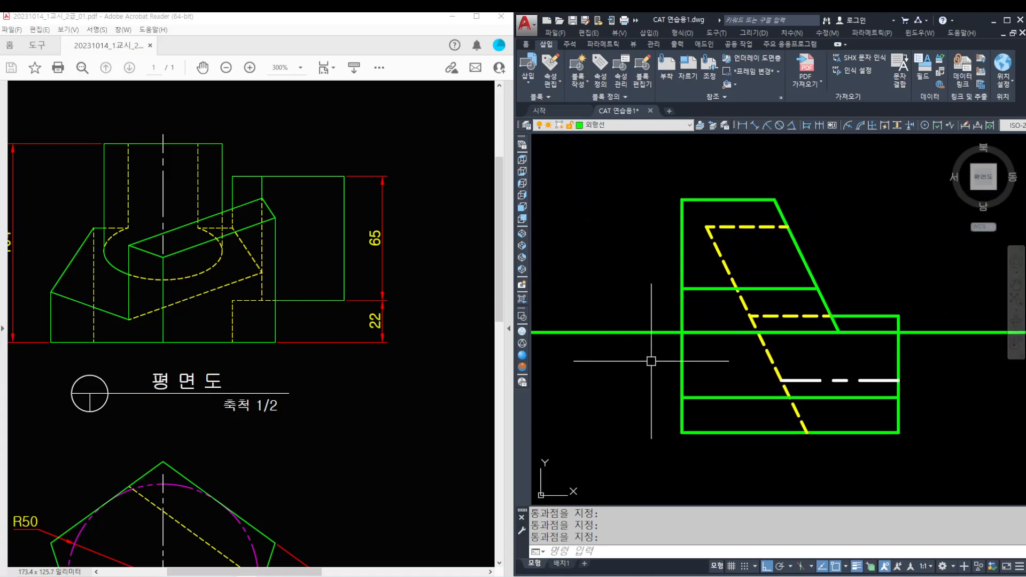
scroll(764, 366, "up", 2)
key("Return")
type("v")
key("Return")
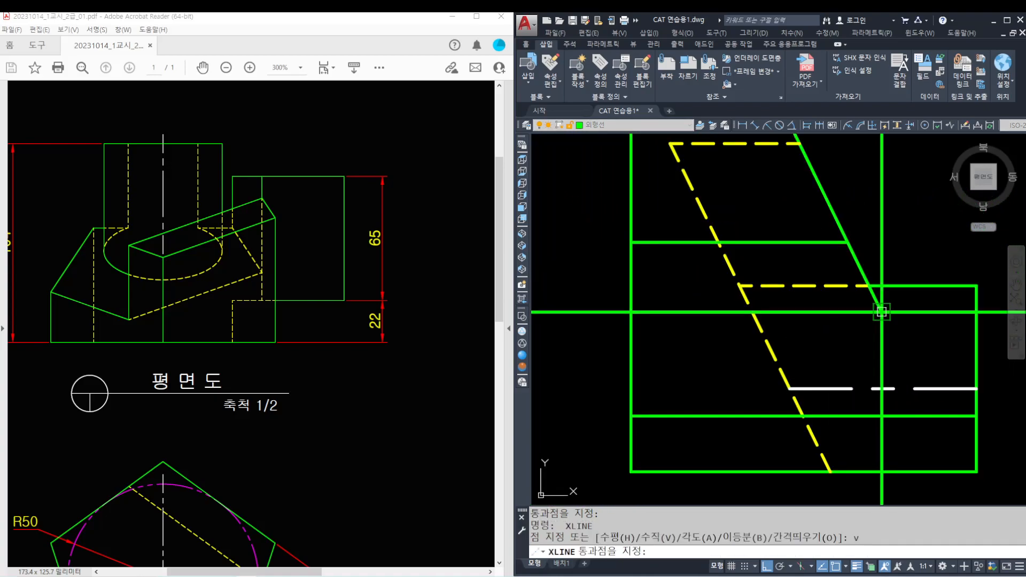
left_click(881, 311)
key("Return")
- Place a horizontal construction line through the point where the sloped edge's lower-end projection crosses the diagonal miter line
key("Return")
scroll(877, 299, "down", 4)
middle_click_drag(847, 166, 844, 312)
type("h")
key("Return")
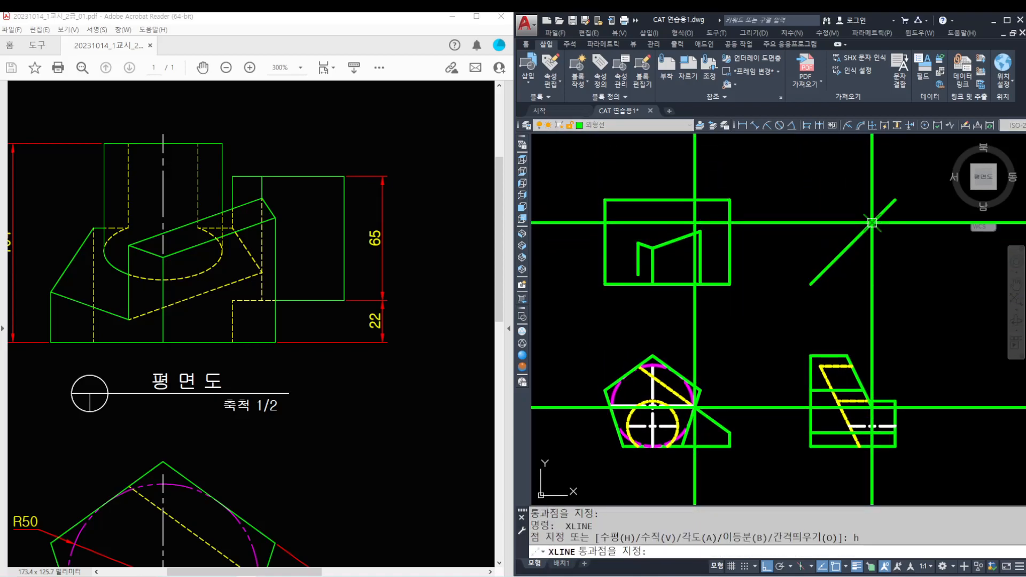
left_click(871, 222)
key("Return")
- Draw a short slanted line in the top view from the right vertex edge's upper end to the intersection of the new projection lines
scroll(665, 191, "up", 4)
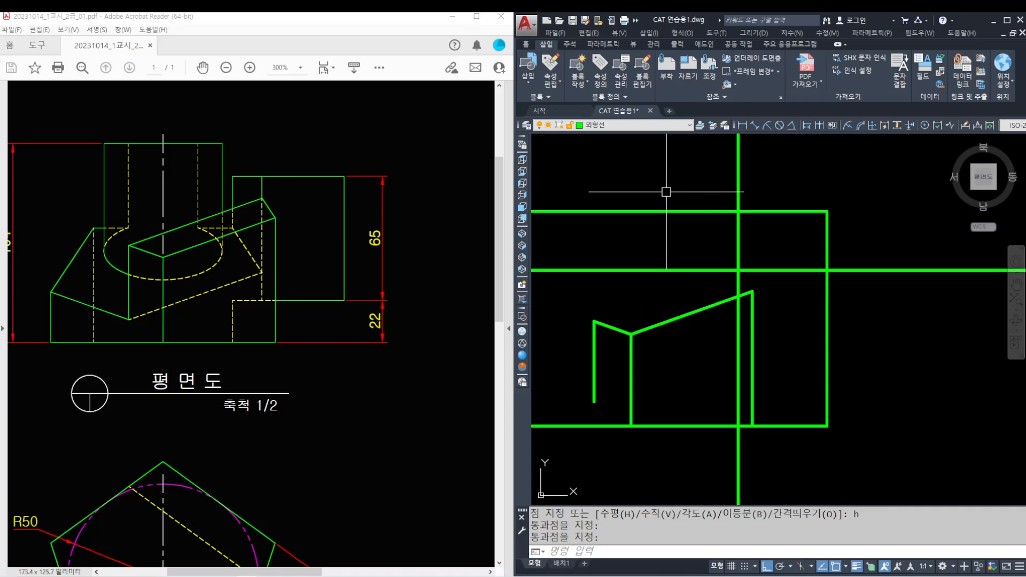
scroll(736, 262, "up", 2)
type("l")
key("Return")
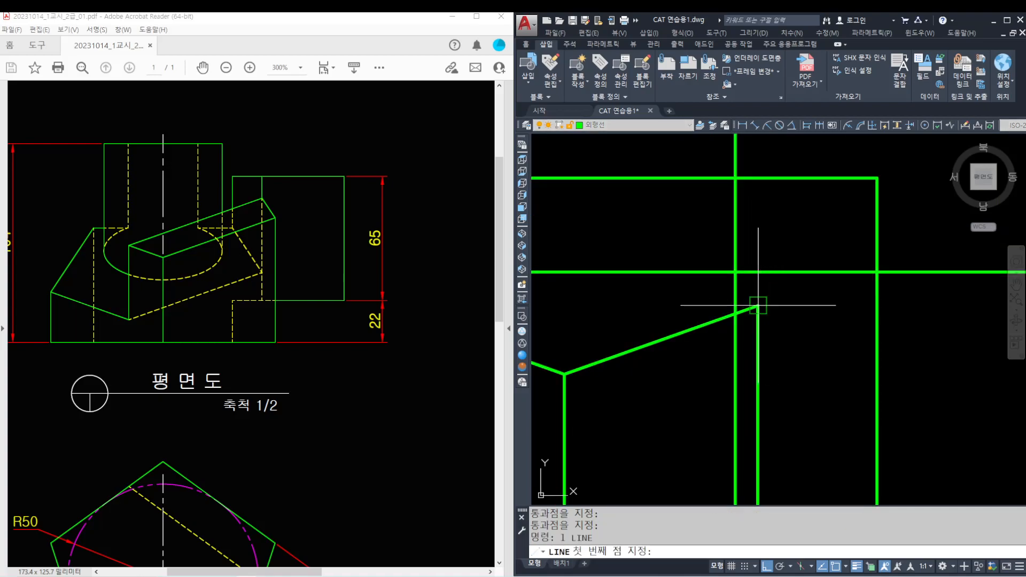
left_click(736, 273)
key("Return")
scroll(728, 283, "down", 4)
middle_click_drag(728, 322, 758, 292)
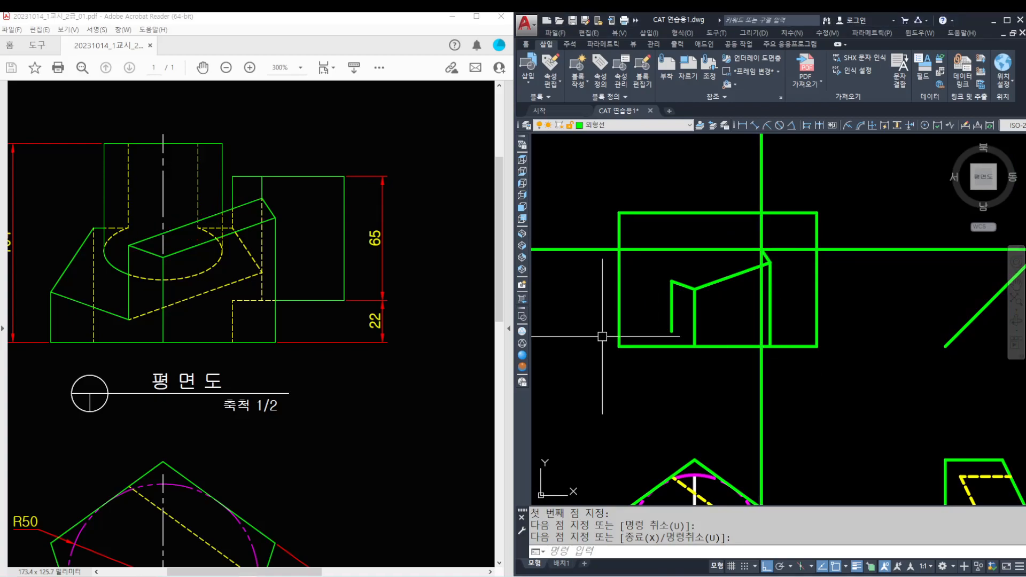
- Draw a slanted line in the top view from the left vertical edge's upper end to the upper end of the short slanted line
left_click(137, 337)
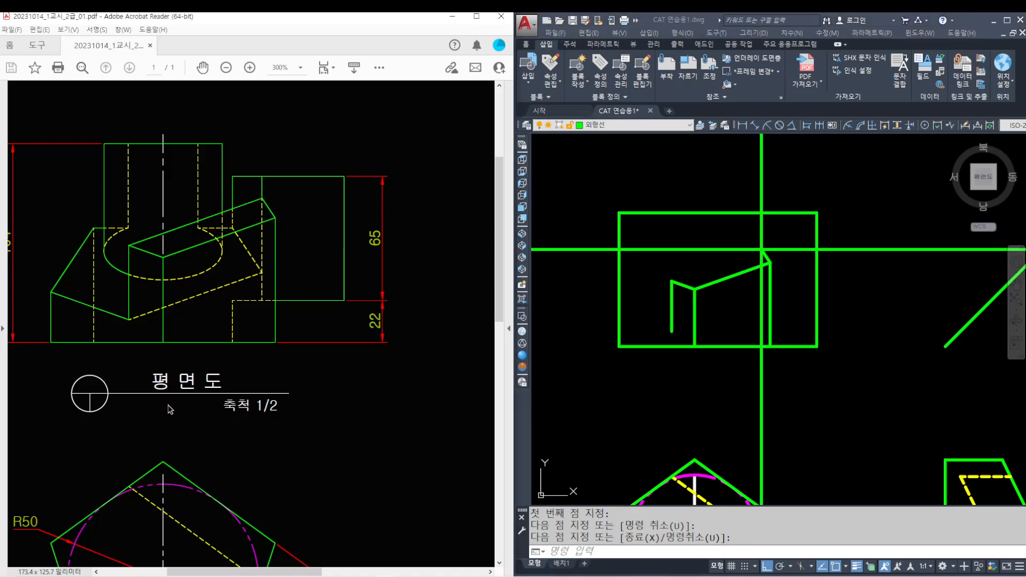
scroll(168, 409, "down", 1)
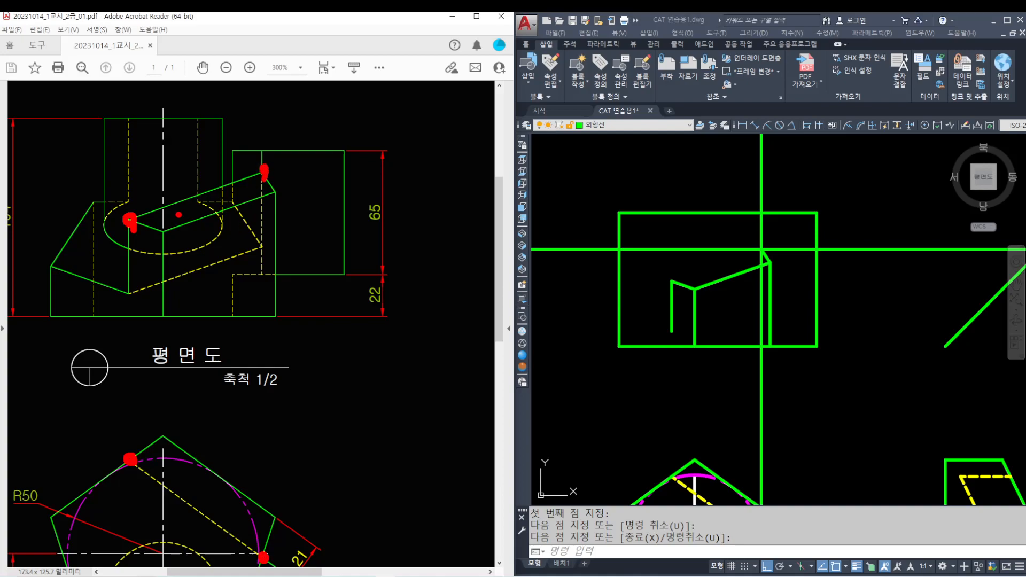
left_click_drag(130, 459, 263, 557)
left_click_drag(130, 220, 264, 172)
scroll(737, 318, "up", 4)
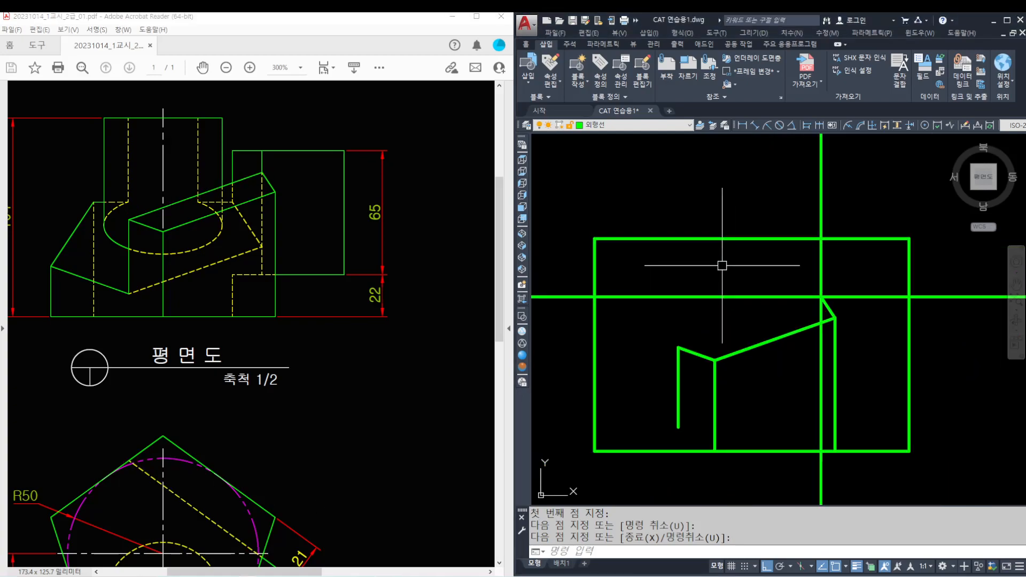
type("l")
key("Return")
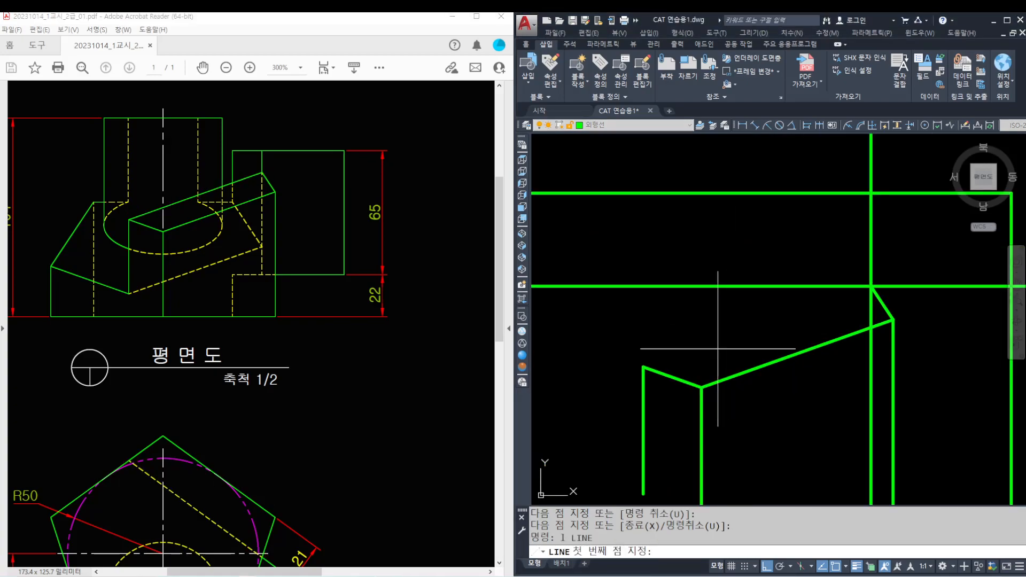
left_click(643, 367)
key("Escape")
key("Escape")
key("Escape")
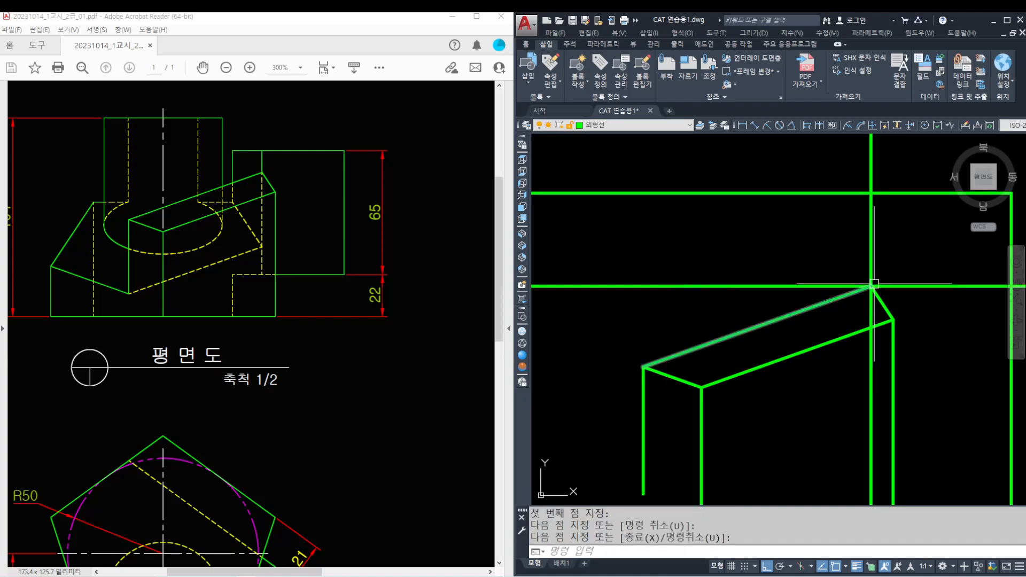
- Erase the horizontal construction line through the upper end of the short slanted line in the top view
scroll(863, 288, "down", 4)
middle_click_drag(866, 292, 860, 291)
left_click(260, 171)
scroll(260, 171, "up", 3, "ctrl")
key("ctrl+2")
mouse_move(268, 118)
left_mouse_down("shift")
mouse_move(278, 246)
mouse_move(267, 478)
left_mouse_up("shift")
key("Escape")
middle_click_drag(812, 228, 795, 217)
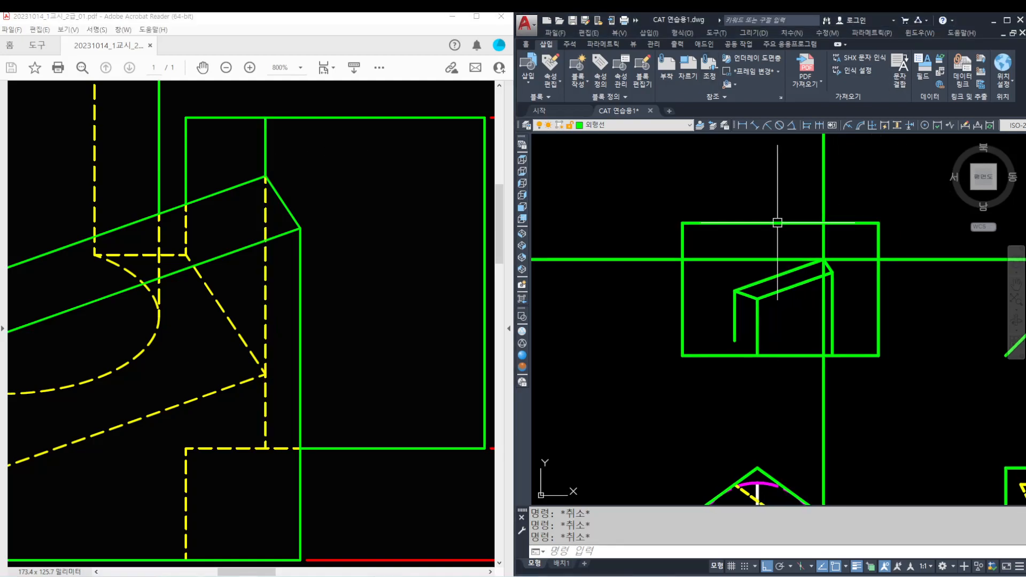
left_click(828, 261)
type("e")
key("Return")
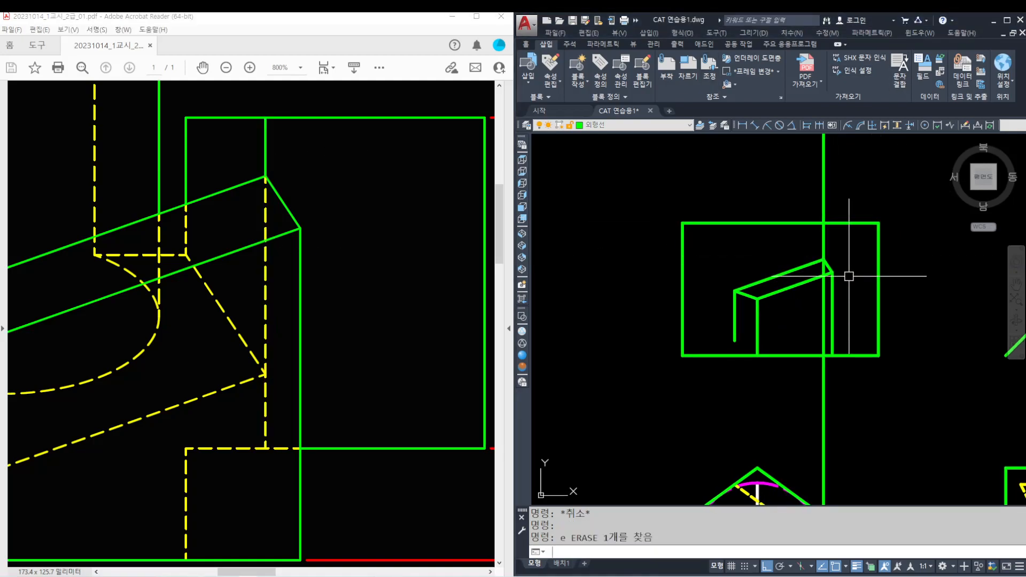
- Trim the vertical construction line to the upper and lower edges of the top view's outline
type("tr")
key("Return")
left_click(881, 399)
left_click(799, 221)
key("Return")
left_click(825, 183)
left_click(823, 389)
key("Escape")
key("Escape")
key("Escape")
- Erase the two leftover construction lines around the front and side views
left_click(326, 282)
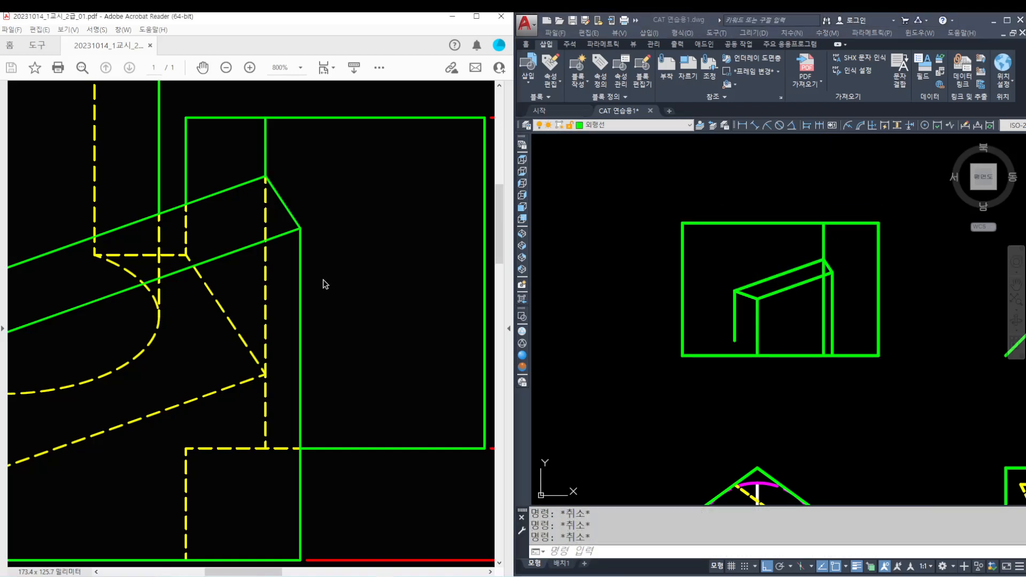
scroll(325, 283, "down", 3, "ctrl")
left_click(828, 307)
scroll(828, 308, "down", 2)
middle_click_drag(906, 325, 786, 248)
left_click(878, 295)
left_click(799, 381)
type("e")
key("Return")
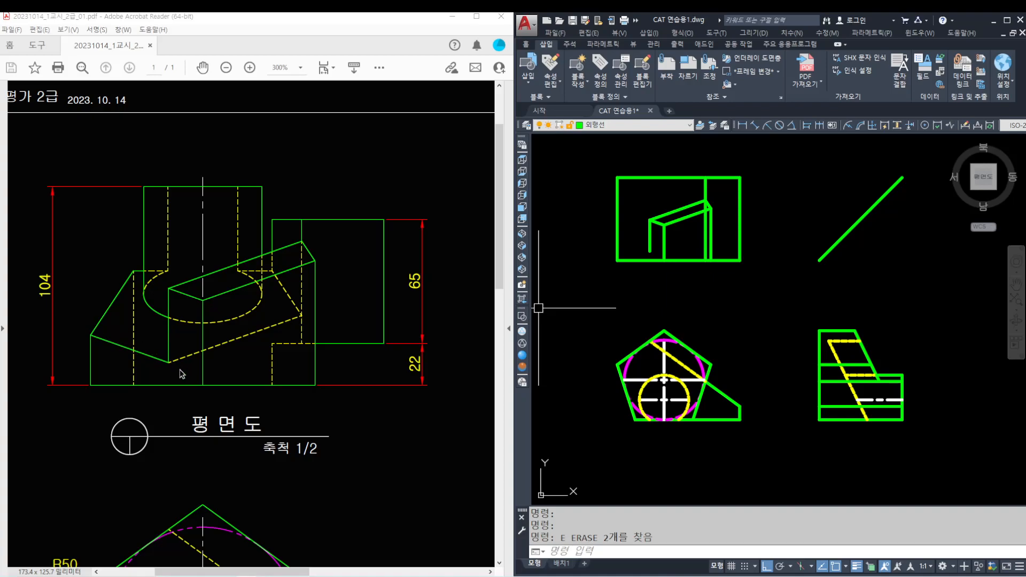
- Place horizontal and vertical construction lines through the pentagon's left vertex in the front view
scroll(641, 360, "up", 2)
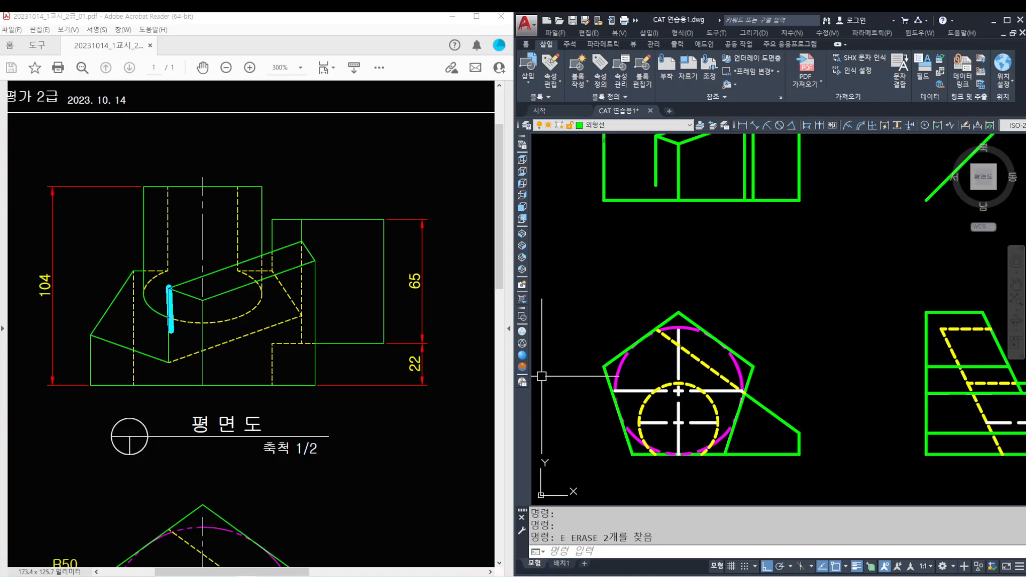
left_click_drag(171, 360, 169, 362, "shift")
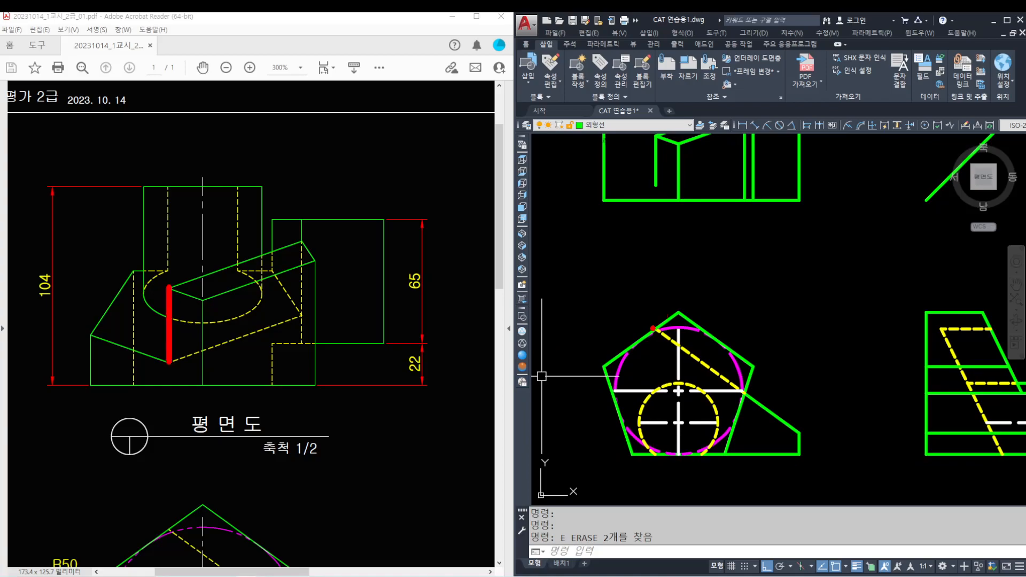
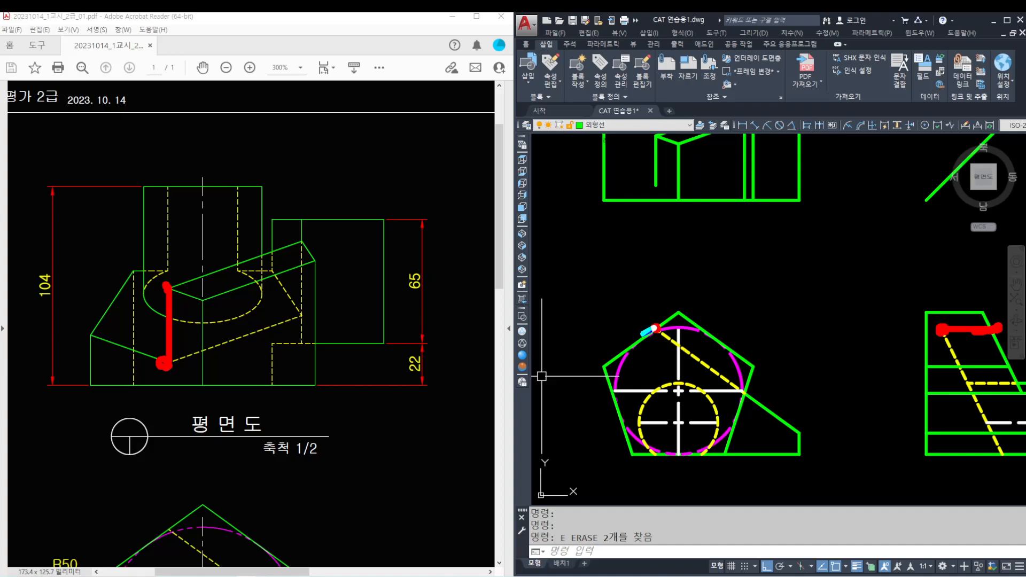
left_click_drag(606, 366, 602, 368, "shift")
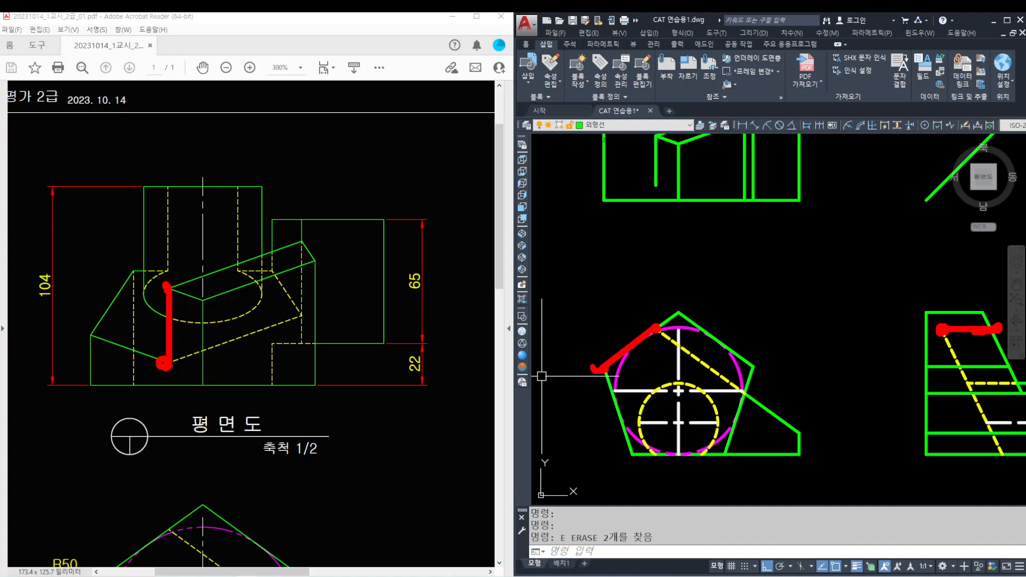
key("Escape")
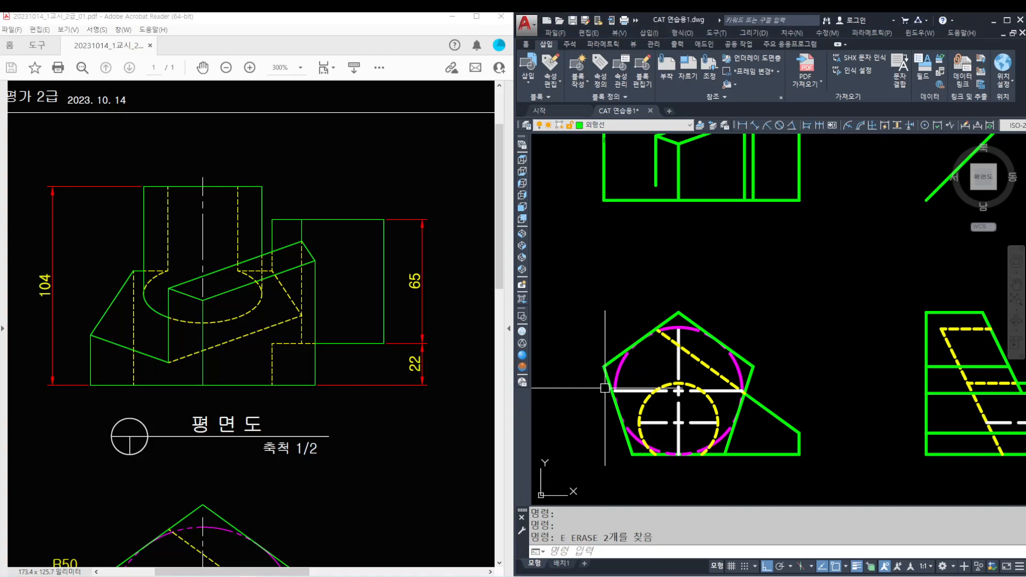
type("xl")
key("Return")
left_click(604, 367)
left_click(641, 366)
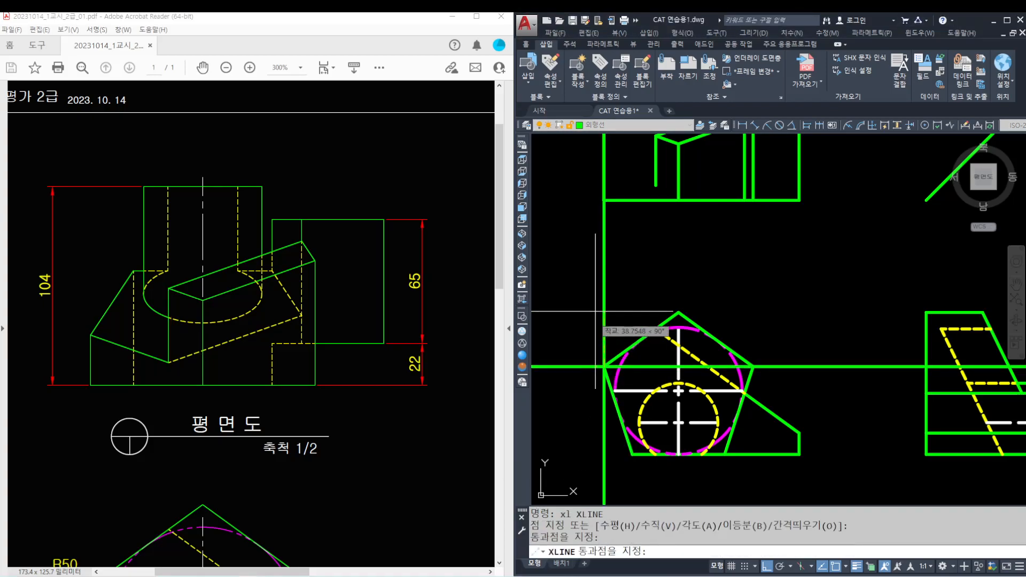
left_click(604, 284)
key("Return")
- Place a vertical construction line where the left vertex's horizontal projection crosses the side view's slanted hidden line
scroll(991, 365, "up", 2)
middle_click_drag(991, 364, 923, 357)
key("ctrl+2")
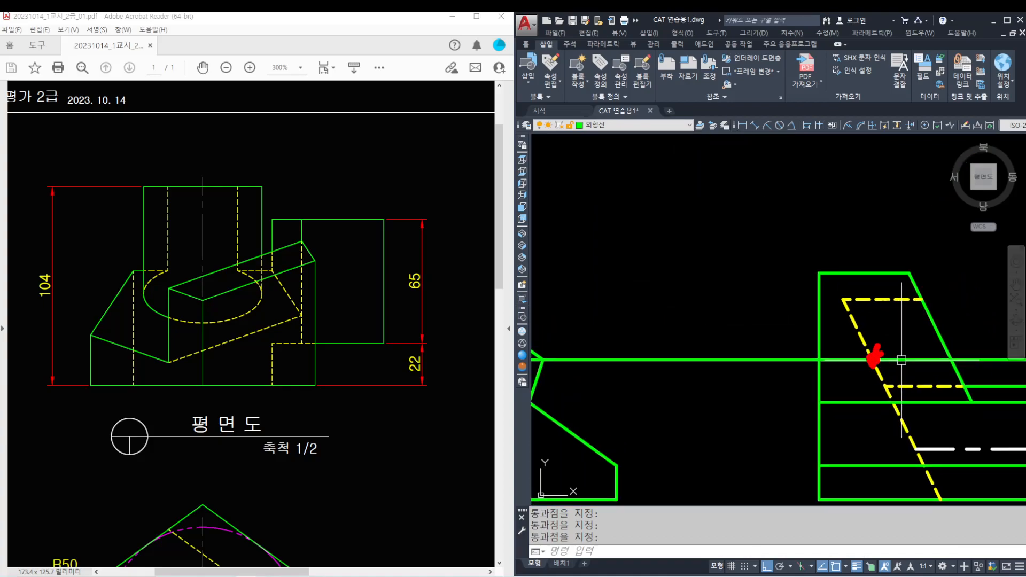
scroll(907, 351, "up", 2)
type("xl")
key("Return")
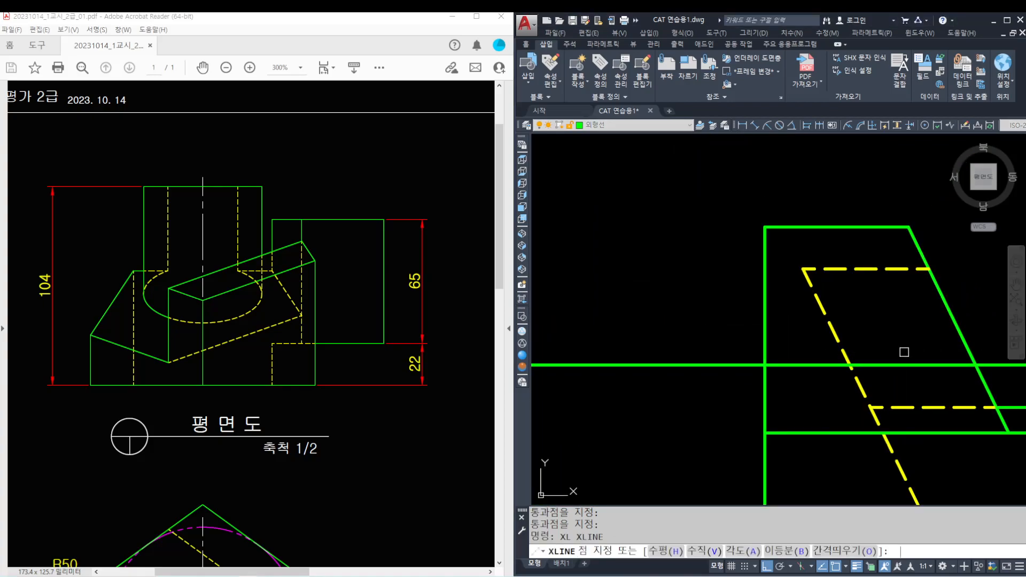
type("v")
key("Return")
left_click(850, 355)
key("Return")
scroll(849, 355, "down", 3)
middle_click_drag(821, 289, 841, 314)
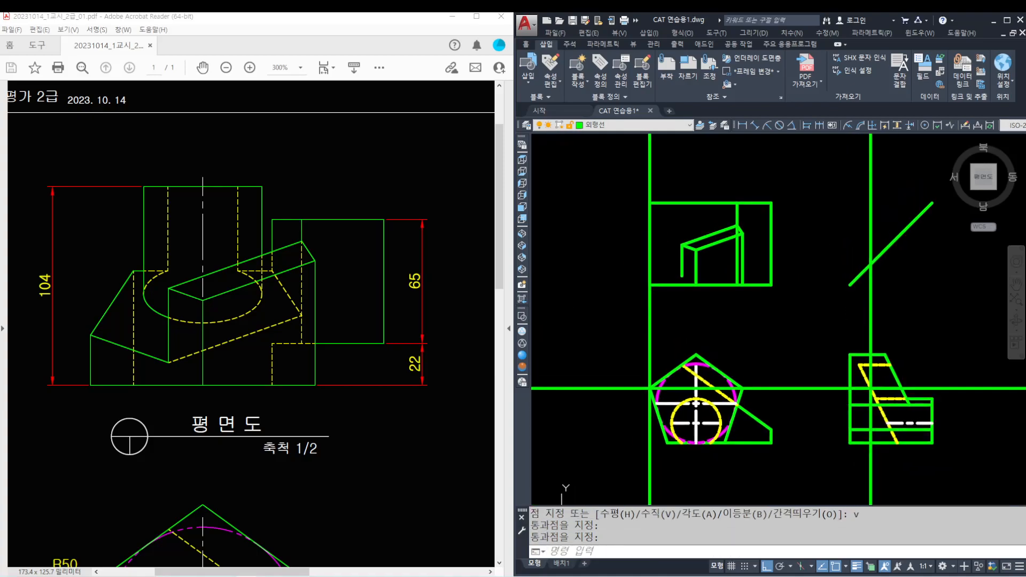
- Place a horizontal construction line where the slanted hidden line's vertical projection crosses the diagonal miter line
key("Return")
type("h")
key("Return")
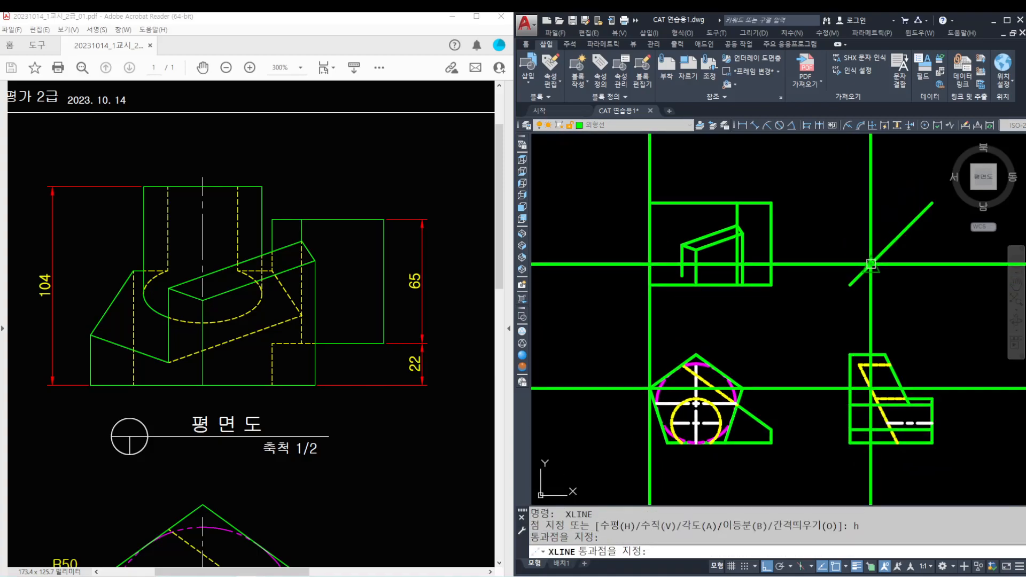
left_click(870, 264)
scroll(652, 287, "up", 4)
key("Return")
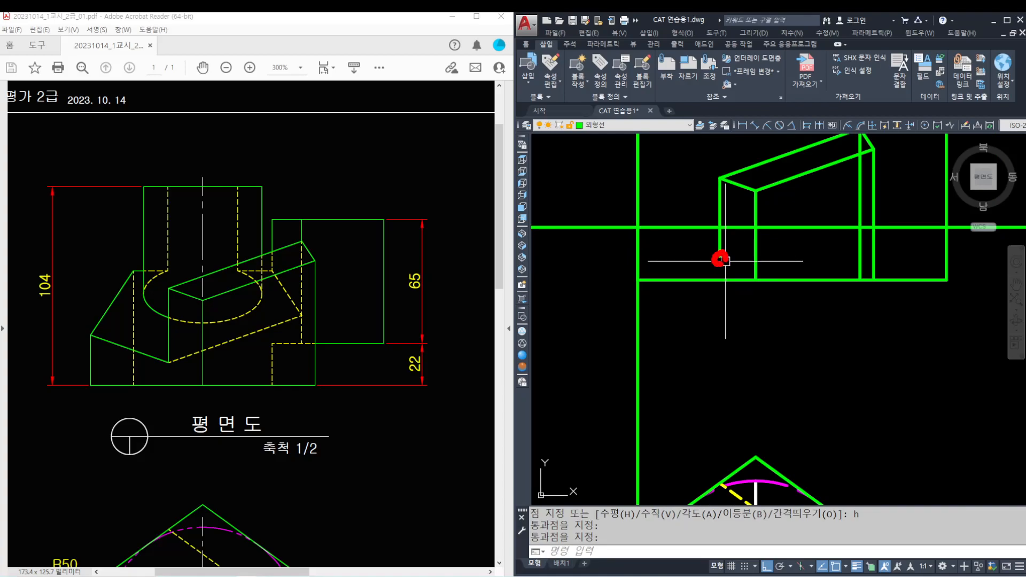
- Draw a slanted line in the top view from the left vertical edge's lower end to the intersection of the left vertex's projection lines
scroll(720, 257, "up", 2)
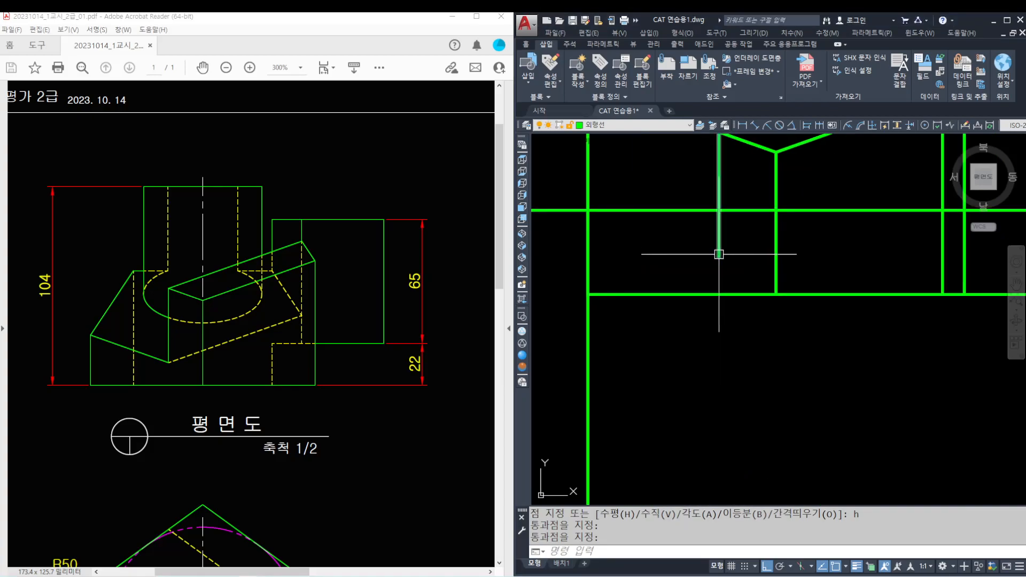
middle_click_drag(719, 255, 724, 275)
type("l")
key("Return")
left_click(724, 276)
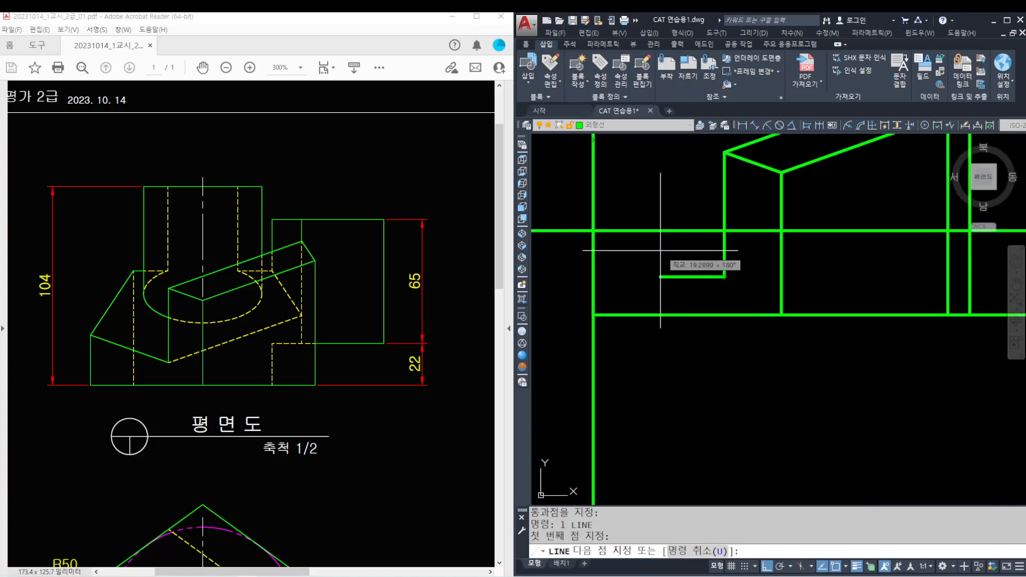
key("Escape")
key("Escape")
key("Escape")
- Erase the horizontal and vertical construction lines used to project the pentagon's left vertex
scroll(643, 249, "down", 2)
left_click(640, 236)
left_click(609, 318)
type("e")
key("Return")
left_click(603, 433)
type("e")
key("Return")
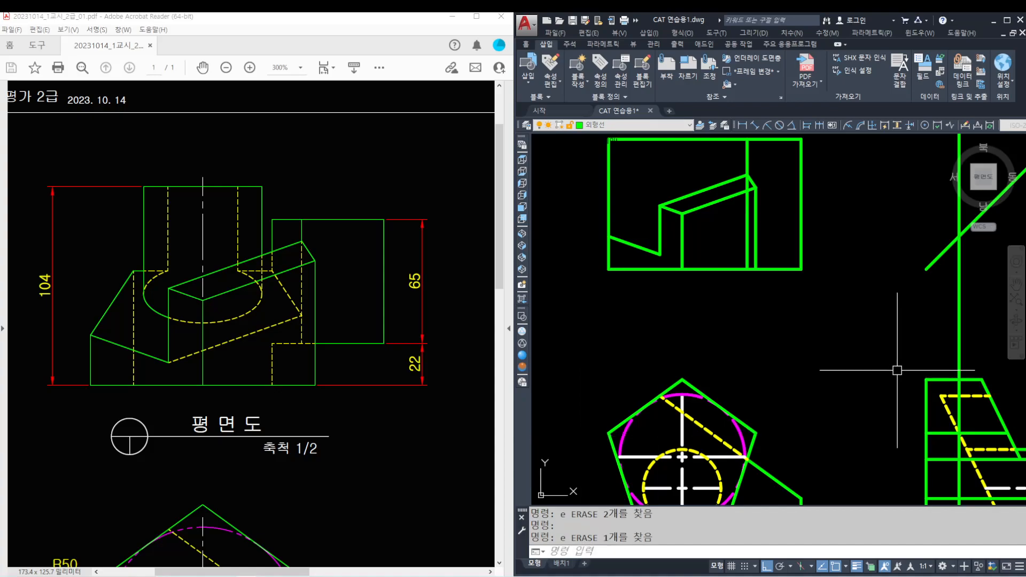
left_click(959, 353)
type("E")
key("Return")
- Trim away the portion of the top view's left outline edge above the slanted line
scroll(681, 257, "up", 2)
type("tr")
key("Return")
scroll(614, 219, "down", 2)
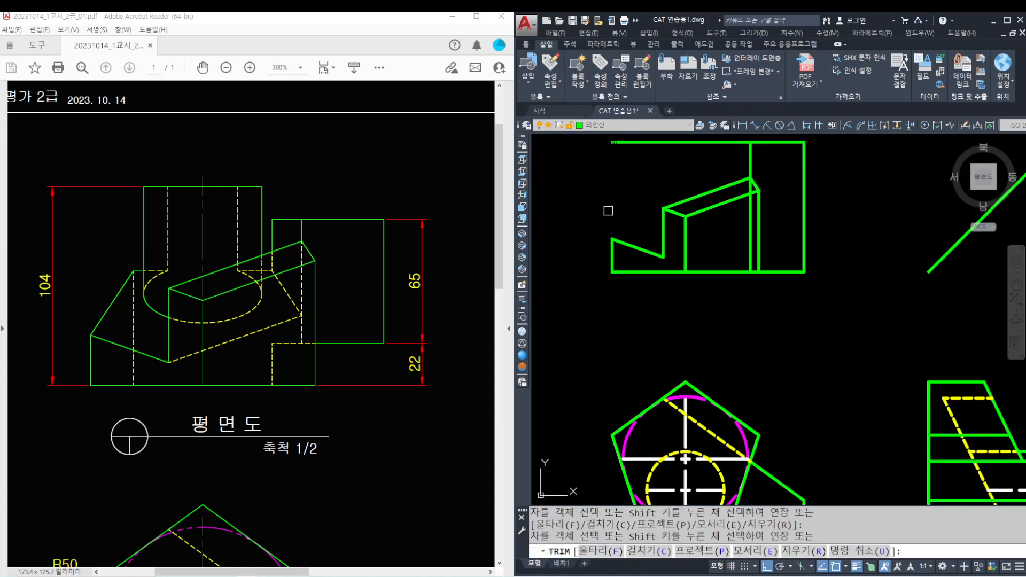
key("Return")
- Place horizontal and vertical construction lines through the pentagon's lower-left vertex in the front view
middle_click_drag(668, 356, 659, 277)
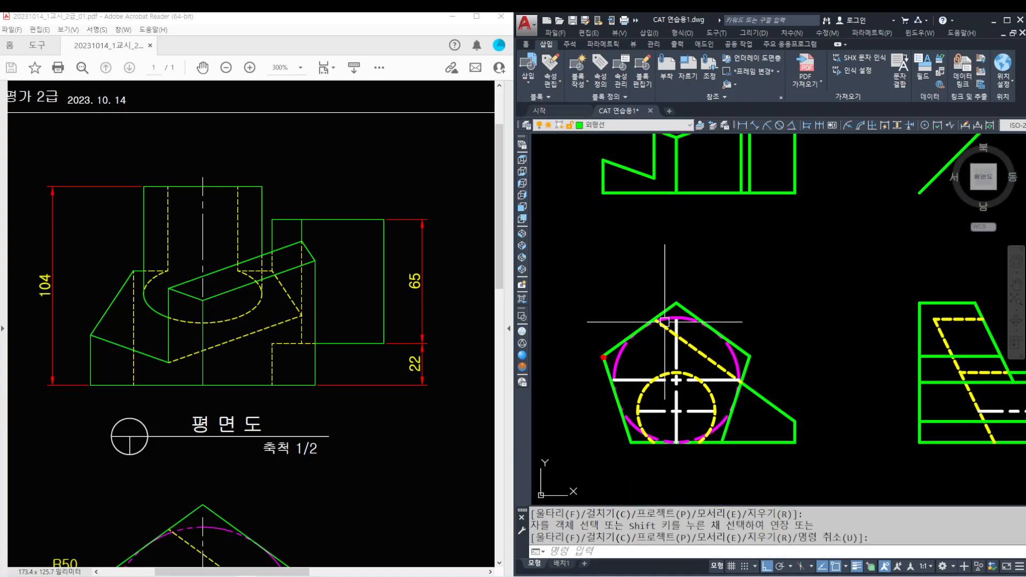
left_click_drag(629, 427, 631, 442, "shift")
middle_click_drag(662, 342, 660, 335)
key("Return")
type("xl")
key("Return")
left_click(628, 435)
left_click(597, 441)
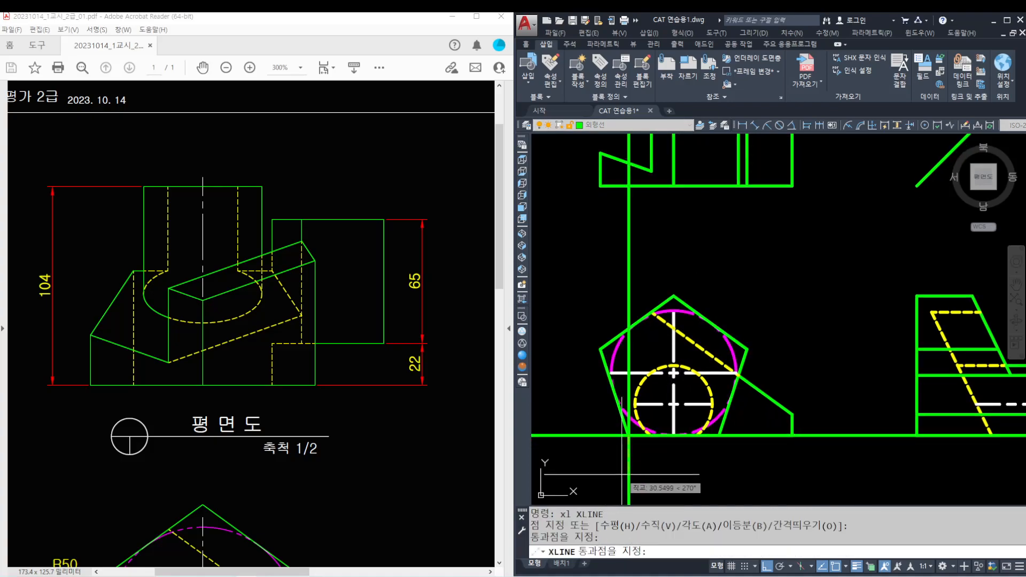
left_click(624, 475)
key("Return")
middle_click_drag(807, 472, 784, 453)
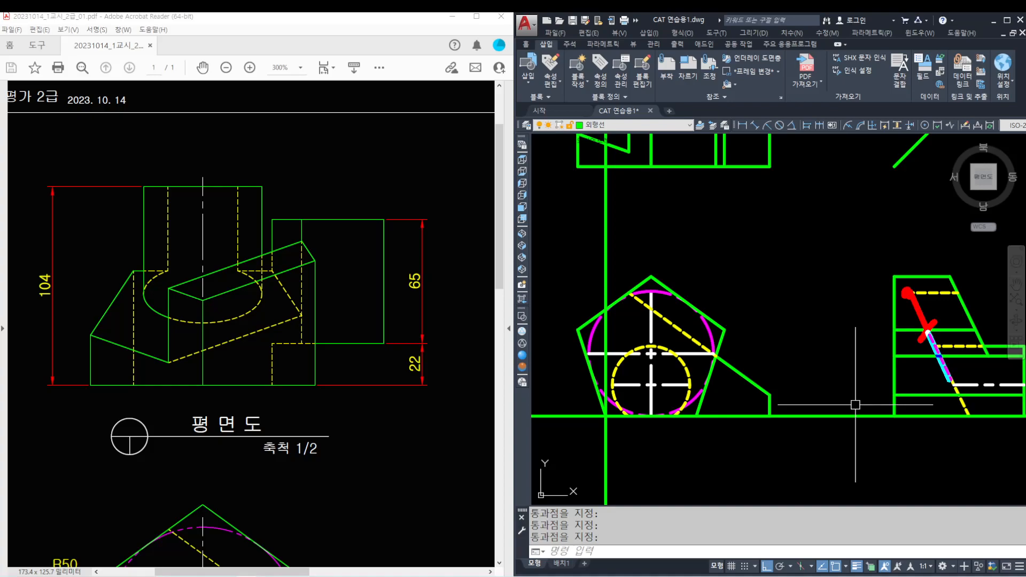
- Place a vertical construction line through the lower end of the side view's slanted hidden line
middle_click_drag(1025, 464, 1024, 464)
scroll(1023, 427, "up", 4)
type("xl")
key("Return")
type("v")
key("Return")
left_click(891, 420)
scroll(876, 422, "down", 5)
key("Return")
- Place a horizontal construction line where the projection of the hidden line's lower end crosses the diagonal miter line
key("Return")
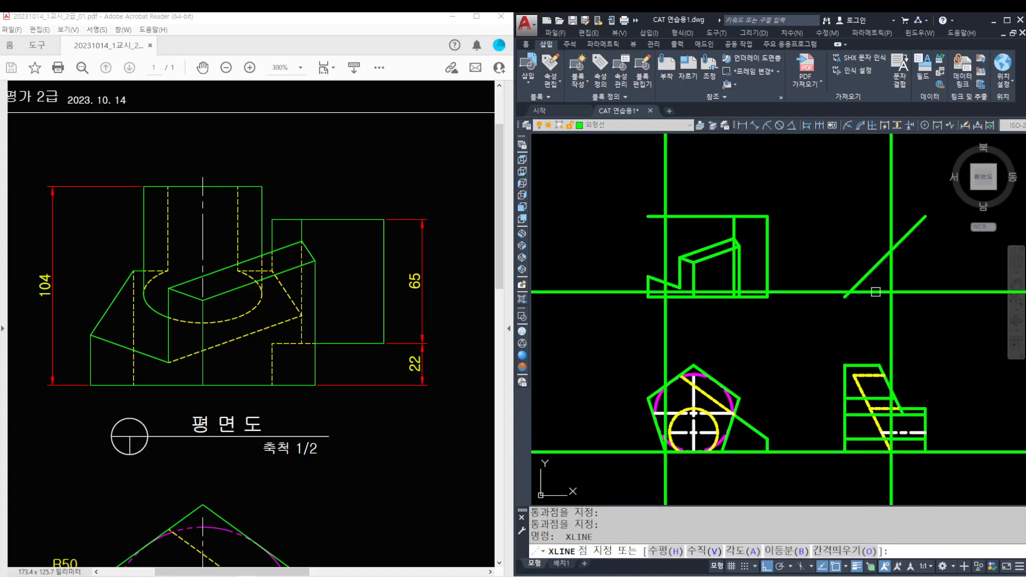
type("h")
key("Return")
left_click(892, 251)
key("Return")
- Draw a slanted line in the top view from the left edge's upper end to the intersection of the lower-left vertex's projection lines
scroll(668, 240, "up", 2)
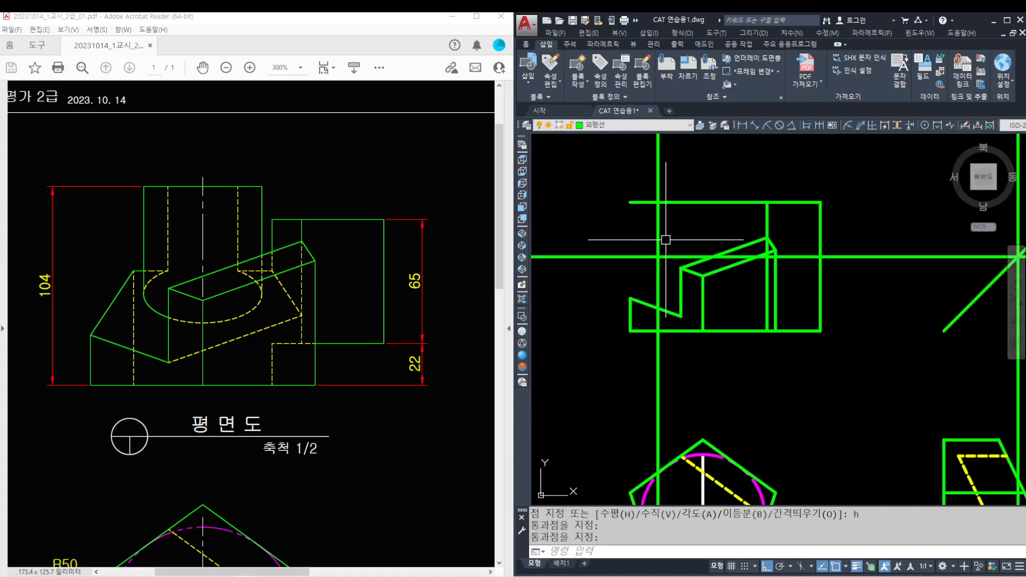
scroll(668, 240, "up", 2)
type("l")
key("Return")
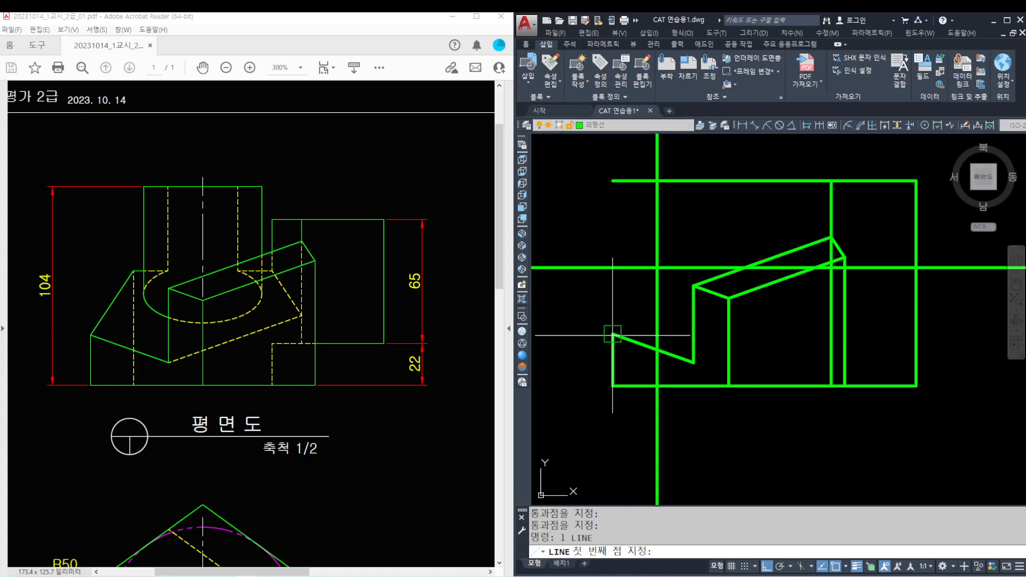
left_click(612, 336)
left_click(656, 270)
key("Escape")
key("Escape")
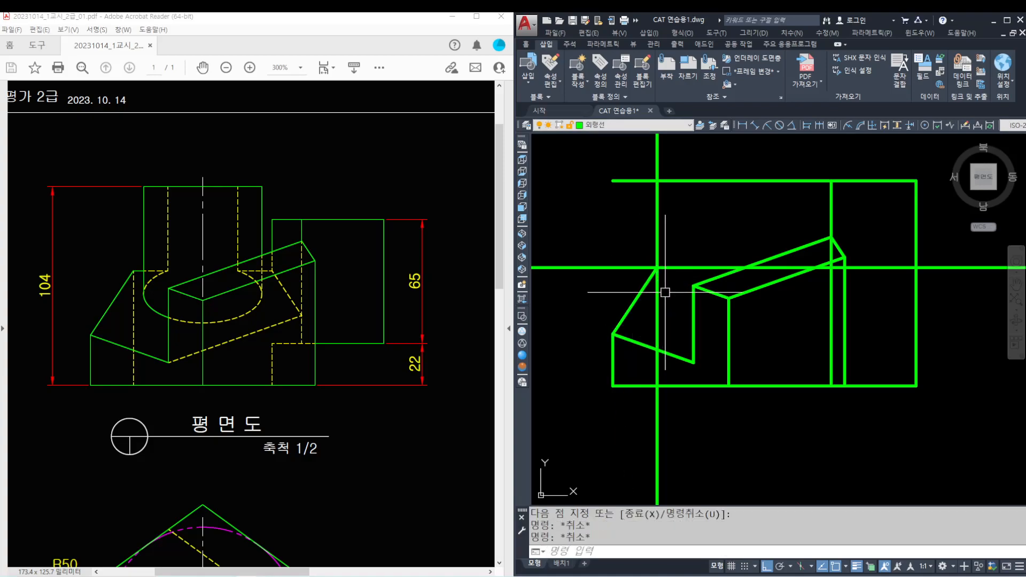
- Trim the lower-left vertex's vertical construction line to the span between the new slanted line's upper end and the top view's lower edge
type("tr")
key("Return")
left_click(687, 427)
left_click(637, 251)
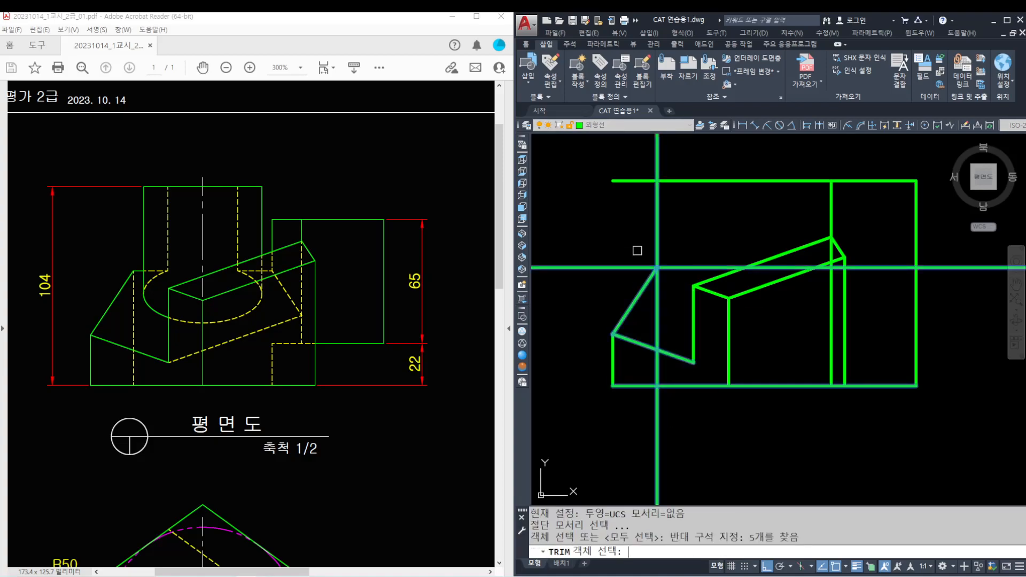
key("Return")
left_click(657, 230)
left_click(656, 410)
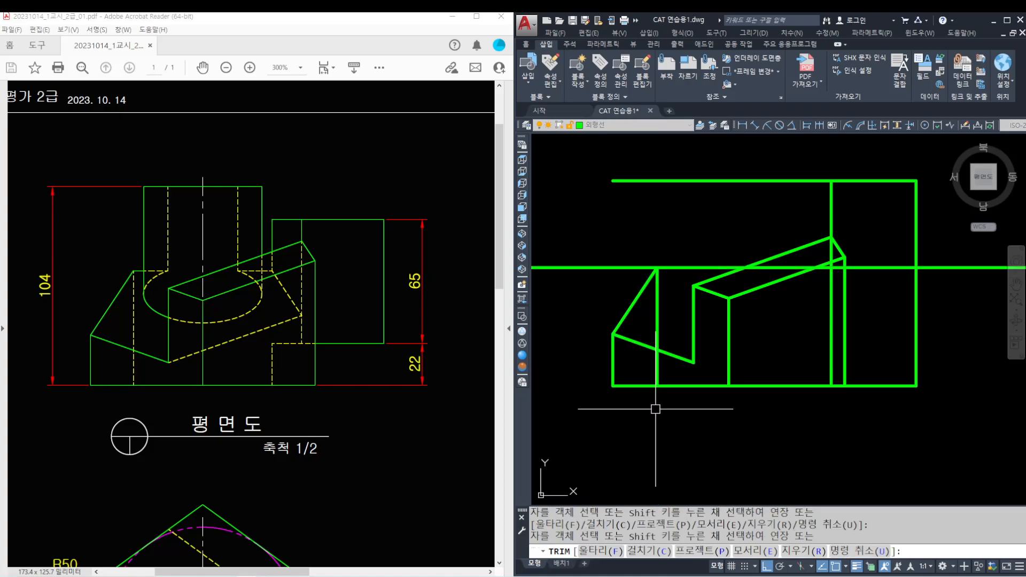
key("Return")
- Match the trimmed vertical line in the top view to the properties of the front view's slanted hidden line
type("ma")
key("Return")
scroll(689, 422, "down", 3)
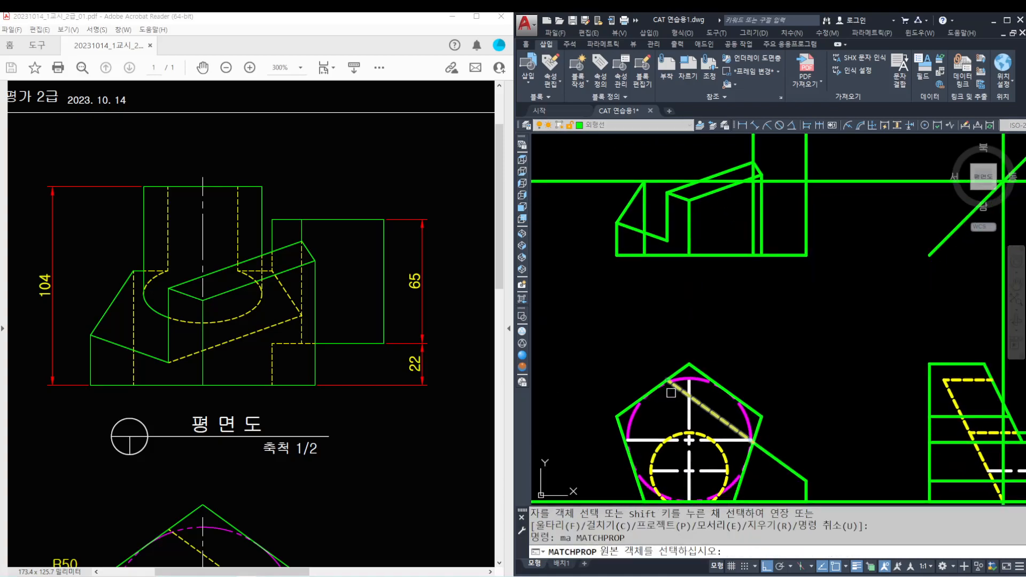
left_click(671, 391)
left_click(644, 204)
key("Escape")
key("Escape")
key("Escape")
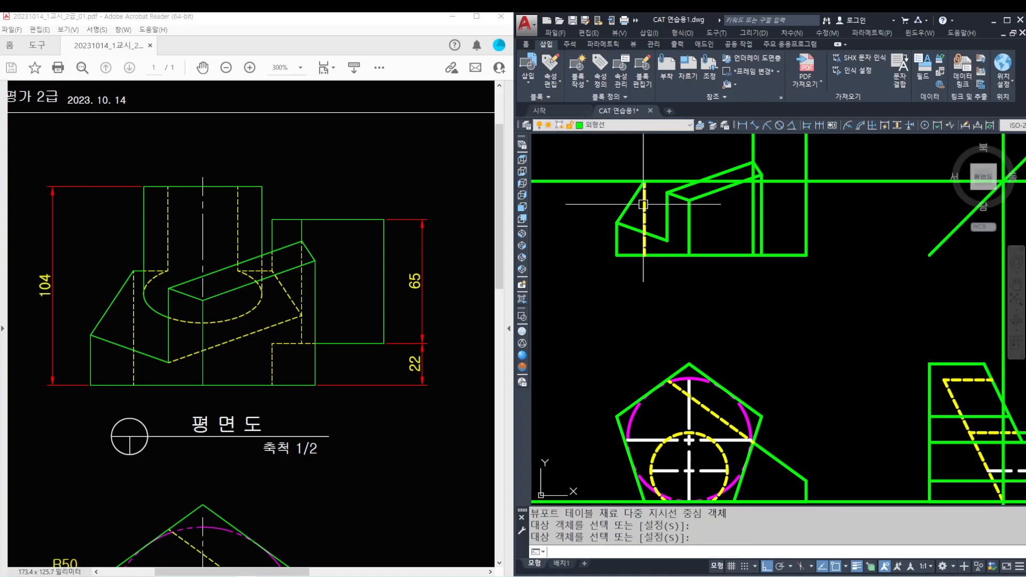
- Compare the cylinder's outer and inner vertical edges in the reference top view with the small dashed circle's points in the front view
scroll(644, 185, "up", 4)
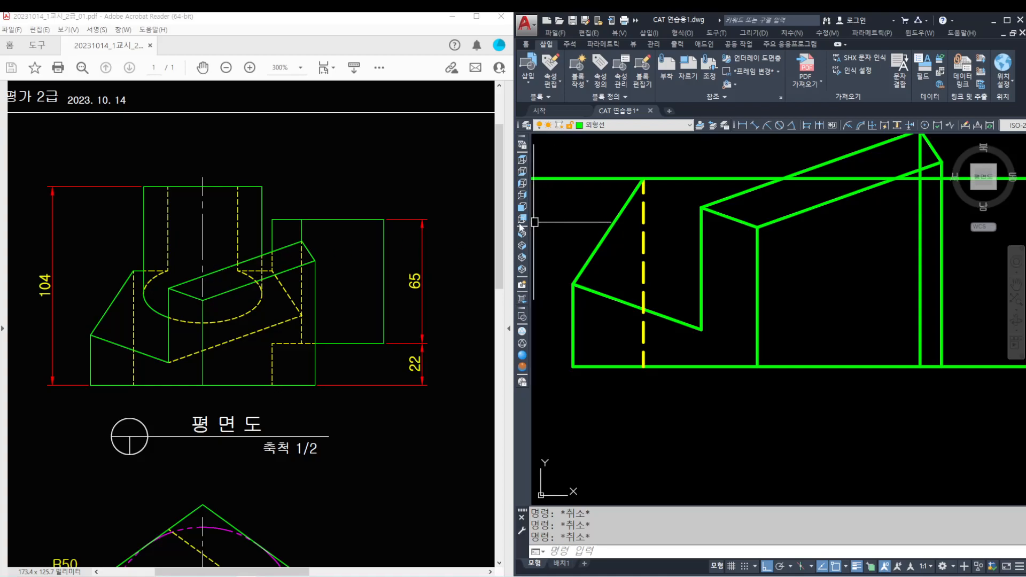
scroll(661, 207, "down", 4)
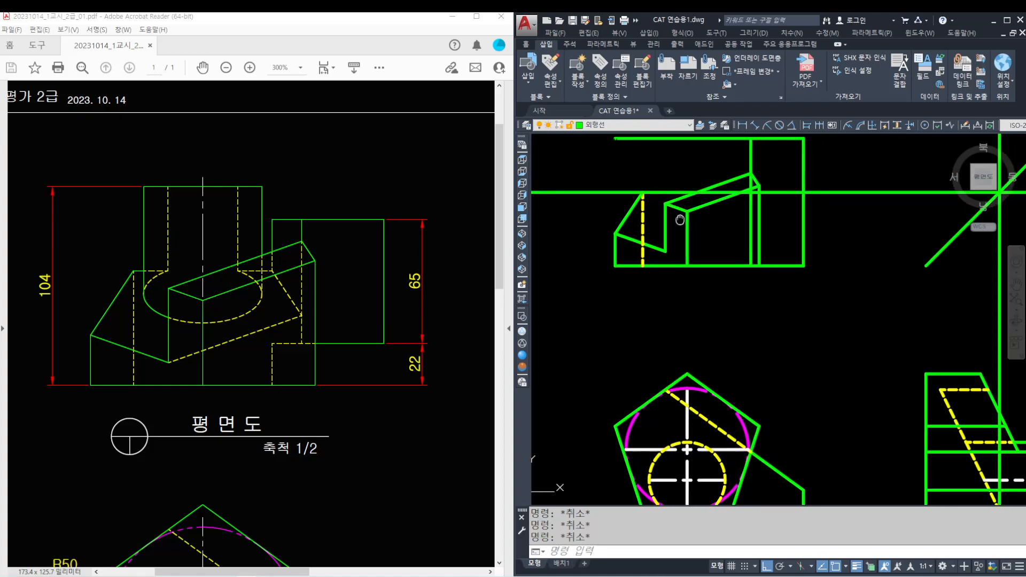
scroll(175, 266, "up", 2, "ctrl")
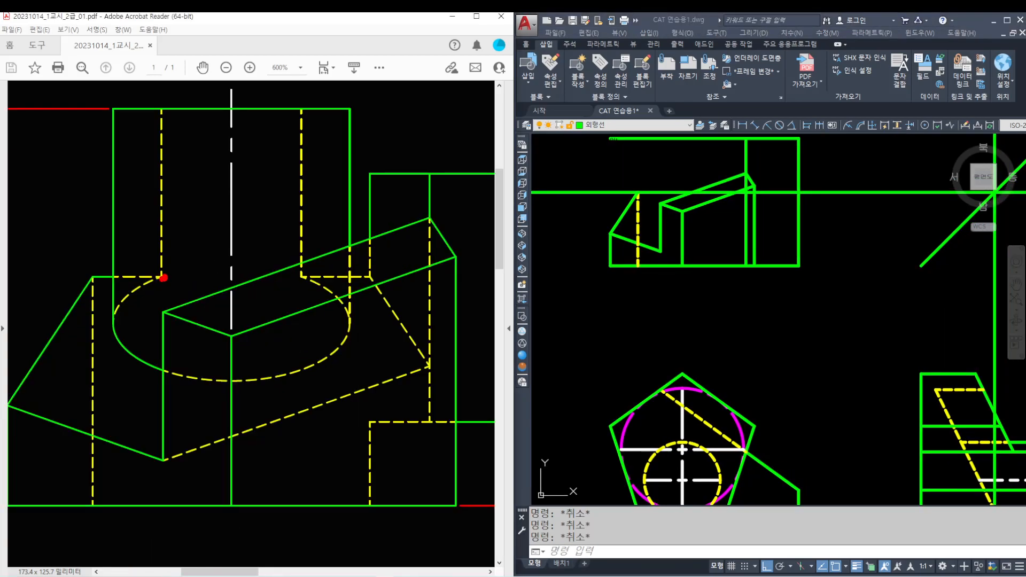
left_click_drag(162, 115, 162, 269)
key("Escape")
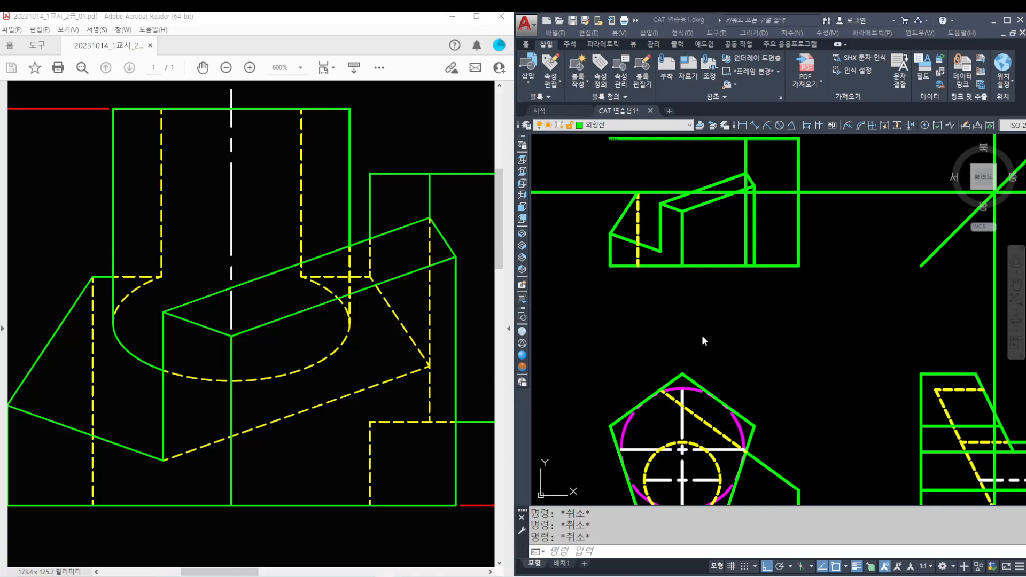
scroll(704, 340, "down", 3)
scroll(623, 367, "up", 4)
left_click(620, 370)
key("Escape")
scroll(660, 338, "up", 2)
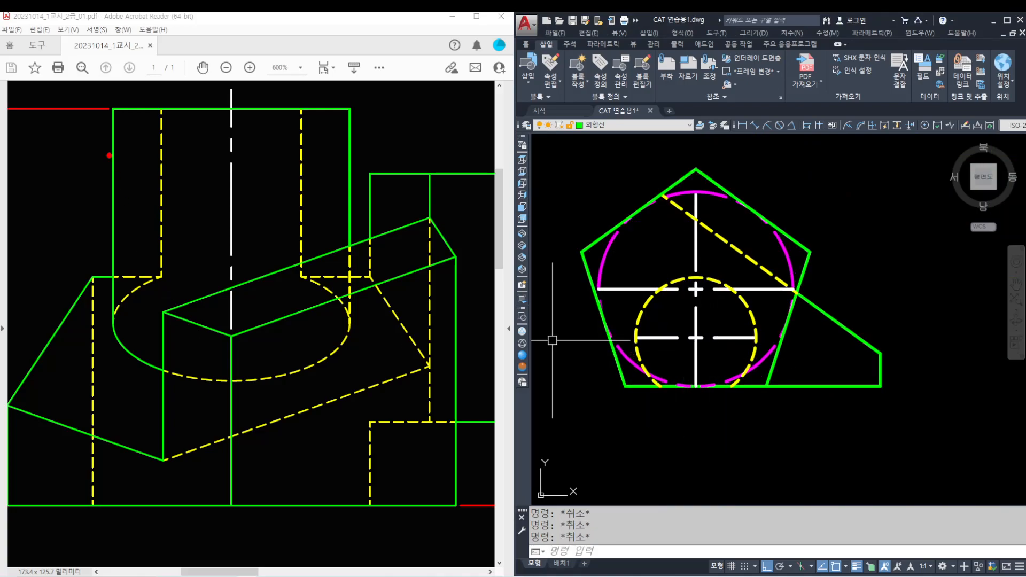
left_click_drag(113, 102, 112, 323)
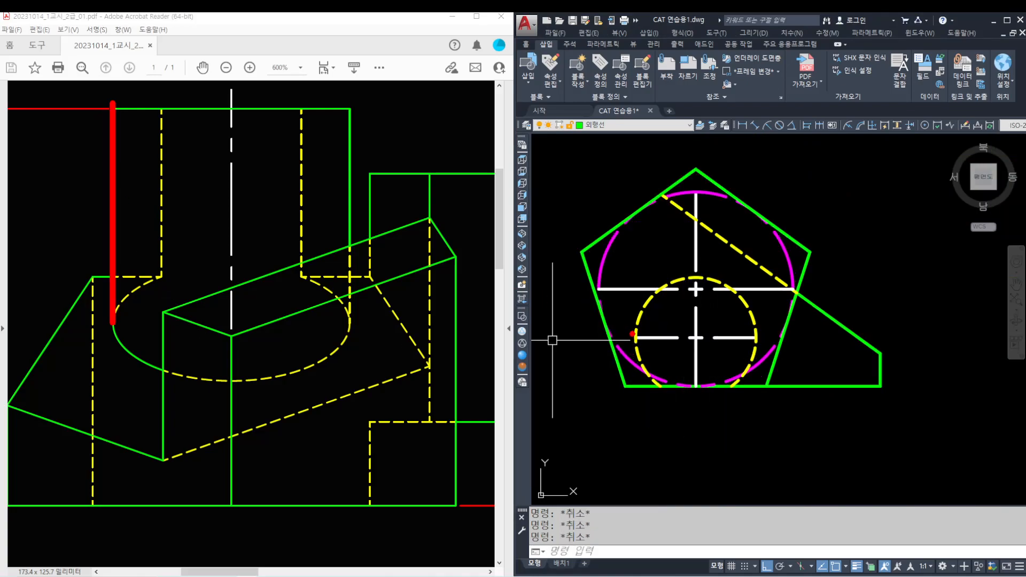
left_click_drag(163, 101, 163, 289)
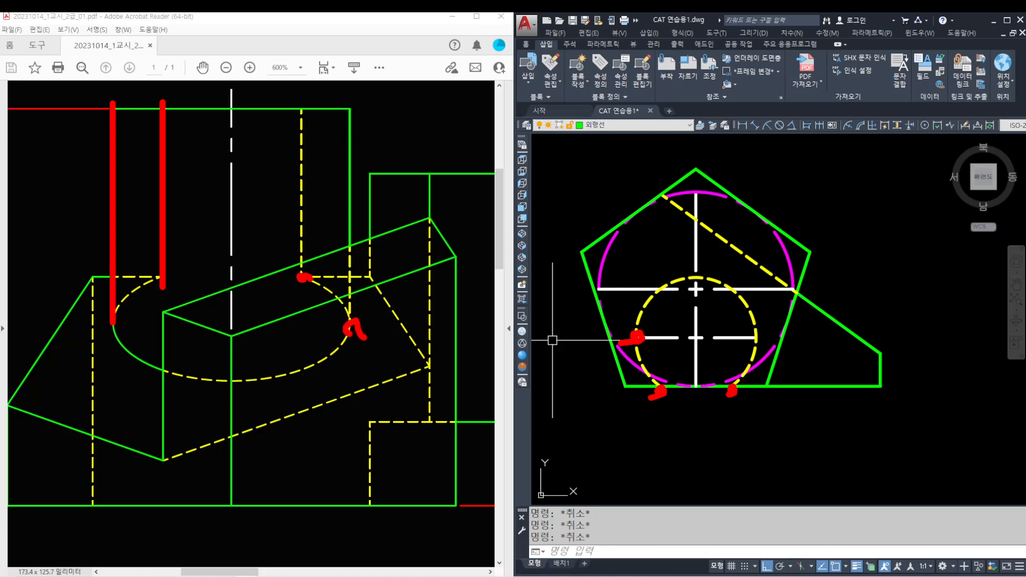
key("Escape")
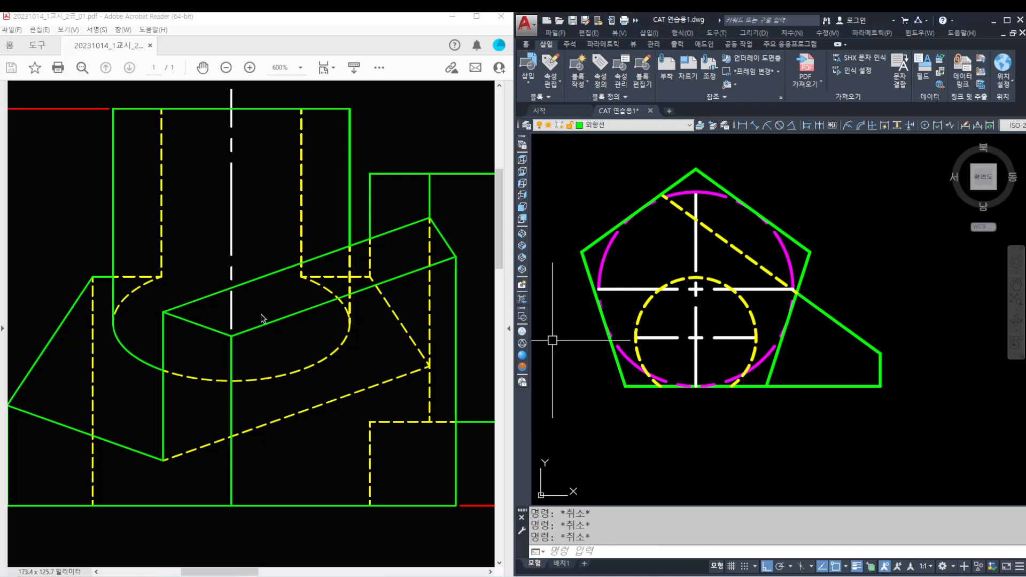
- Place vertical construction lines through the small dashed circle's left quadrant and its left intersection with the front view's base line
scroll(742, 346, "down", 2)
scroll(655, 341, "up", 6)
scroll(793, 345, "up", 2)
middle_click_drag(791, 345, 659, 328)
type("x1")
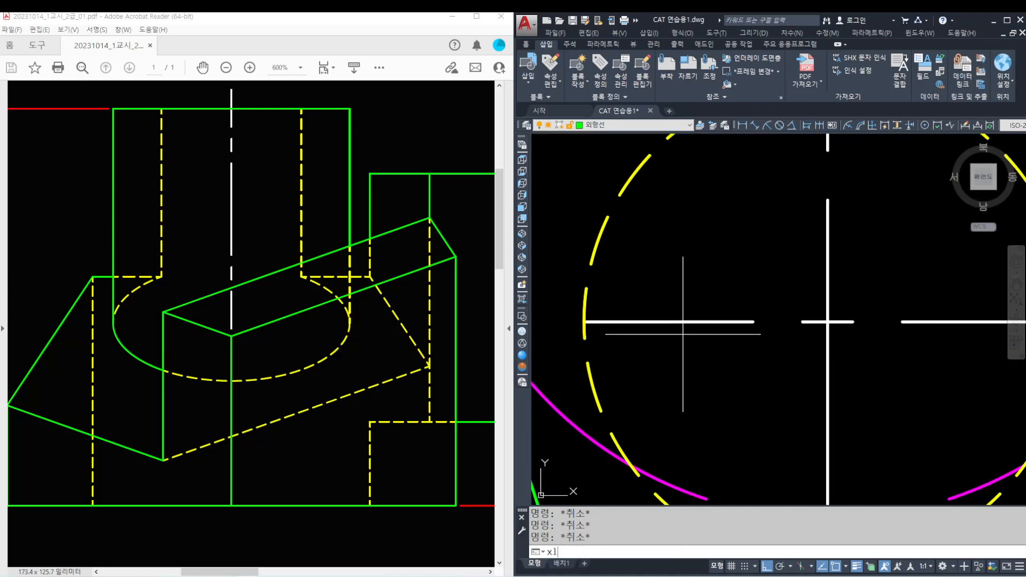
type("l")
key("Return")
type("v")
key("Return")
scroll(641, 300, "down", 3)
left_click(607, 300)
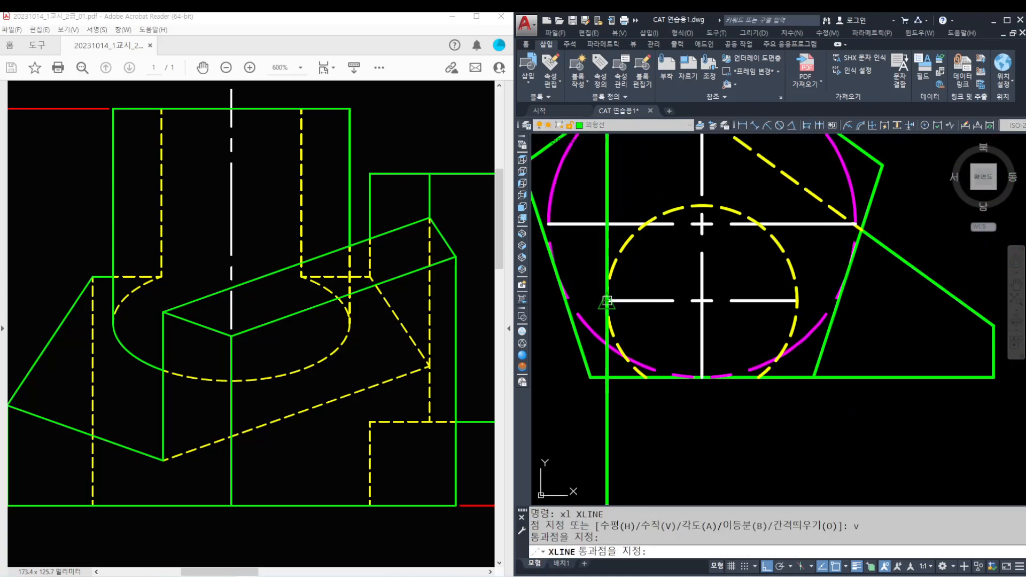
scroll(647, 374, "up", 4)
left_click(644, 340)
scroll(644, 340, "down", 2)
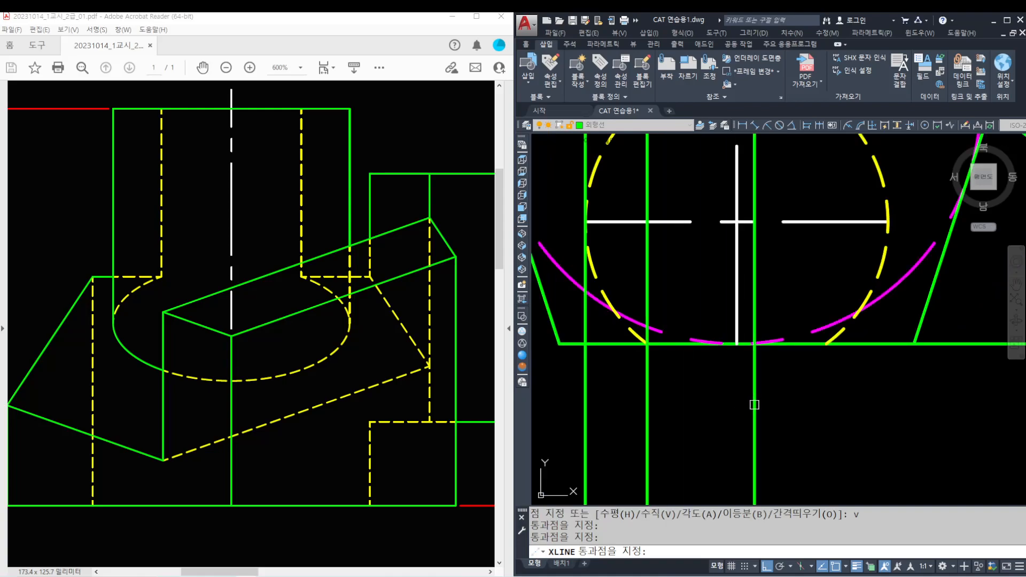
- Add vertical construction lines through the small dashed circle's right intersection with the base line and its right quadrant
scroll(845, 326, "up", 2)
left_click(816, 323)
scroll(816, 324, "down", 3)
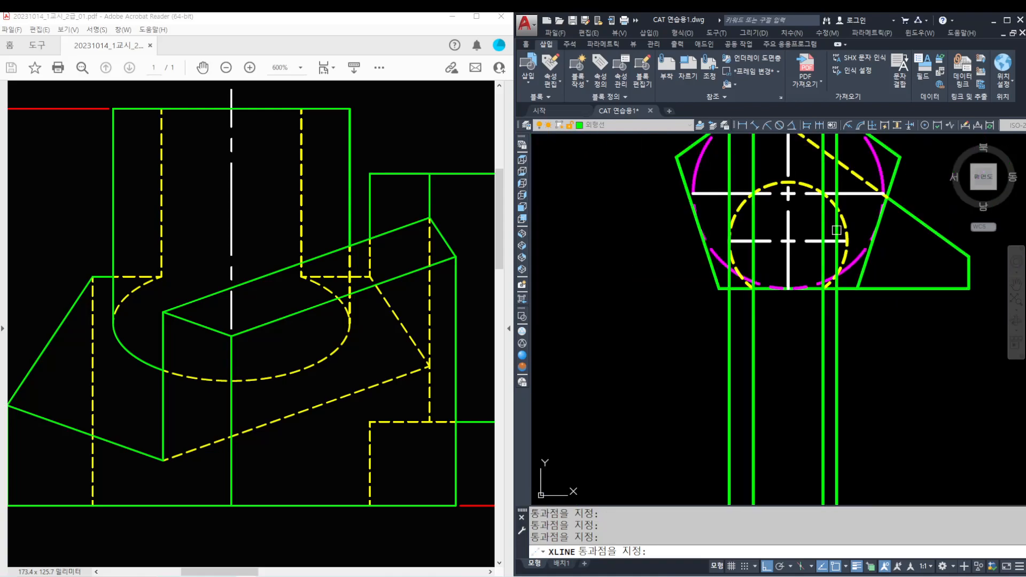
scroll(858, 282, "up", 4)
left_click(858, 281)
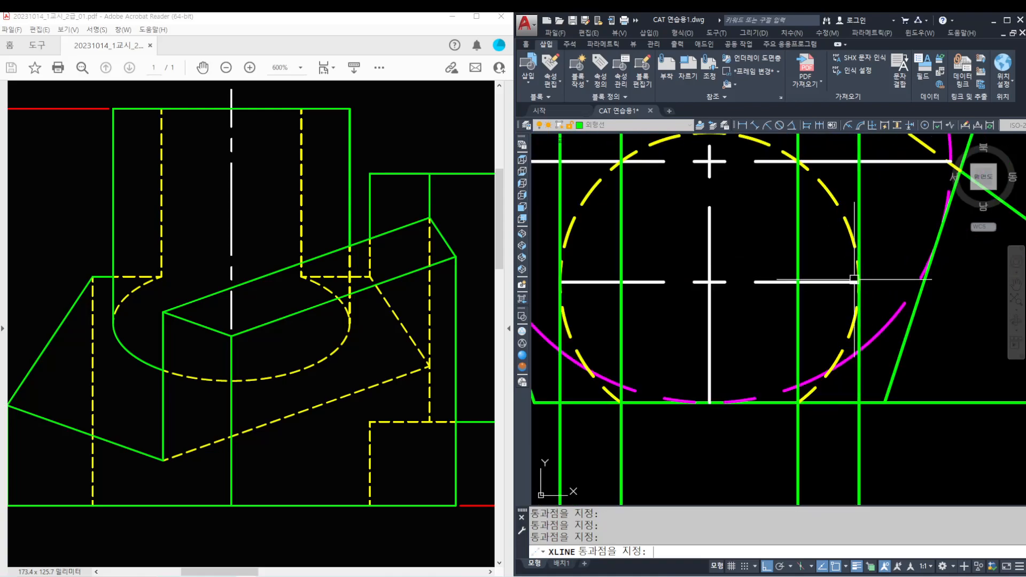
key("space")
- Trim the four vertical construction lines to the span between the top view's upper and lower edges
scroll(855, 281, "down", 5)
middle_click_drag(812, 199, 806, 405)
middle_click_drag(795, 311, 783, 350)
scroll(776, 265, "up", 2)
scroll(775, 266, "down", 2)
middle_click_drag(780, 275, 780, 312)
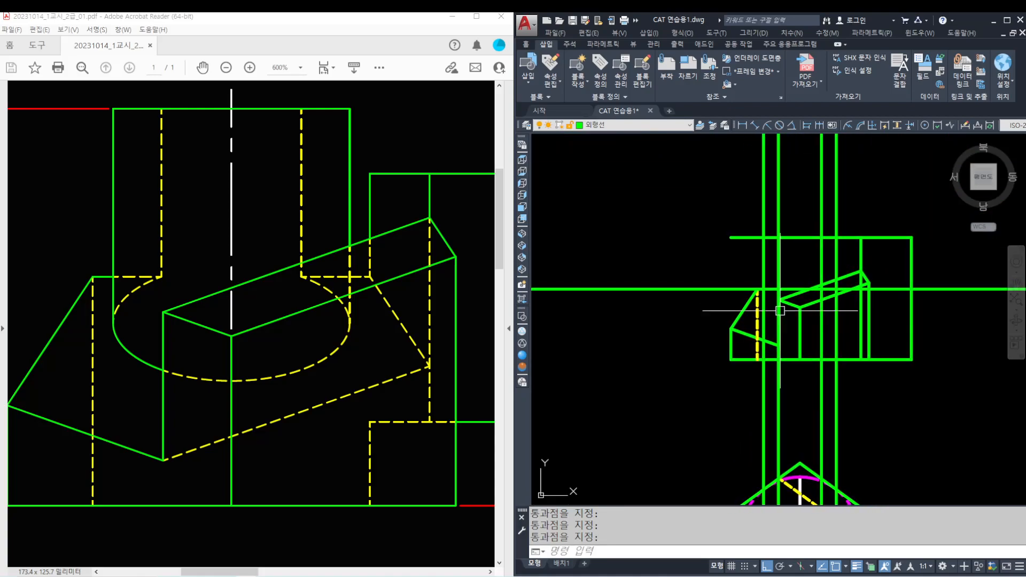
type("tr")
key("Return")
left_click(813, 382)
left_click(785, 213)
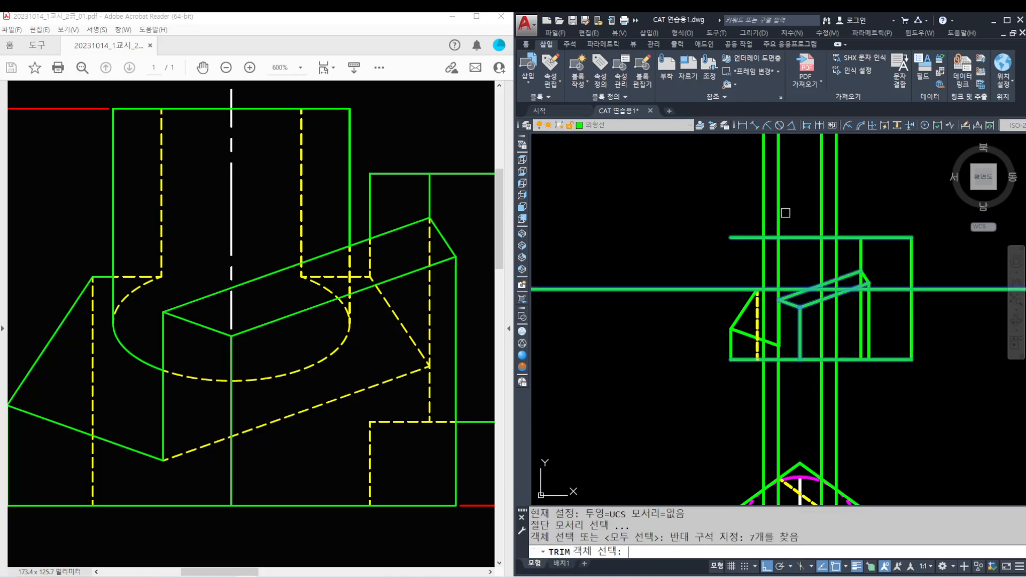
left_click(869, 390)
left_click(738, 398)
key("Return")
- Trim the part of the top view's upper edge that extends left of the cylinder's outer left line
scroll(744, 319, "up", 2)
middle_click_drag(761, 283, 748, 300)
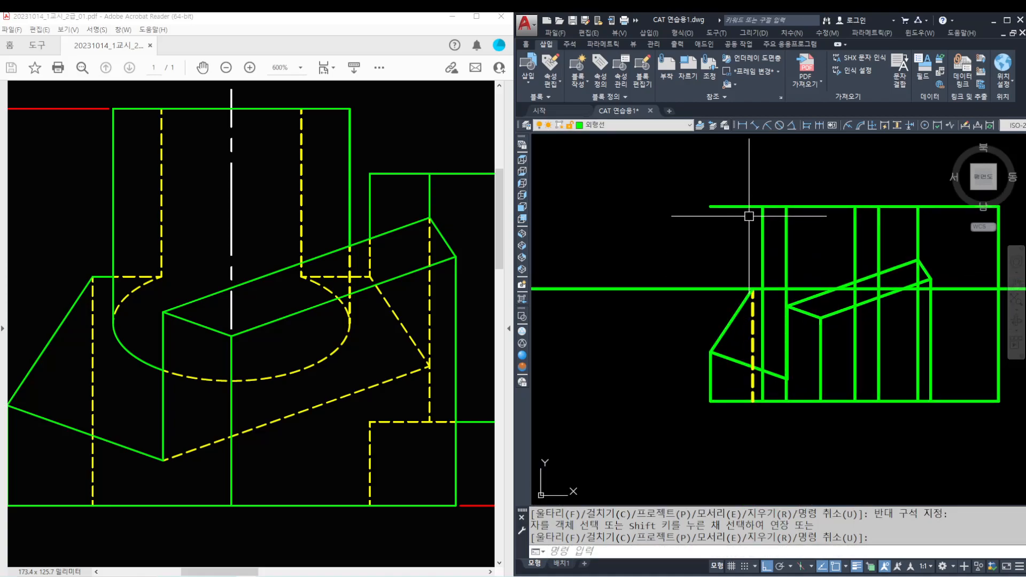
type("tr")
key("Return")
key("Return")
left_click(743, 204)
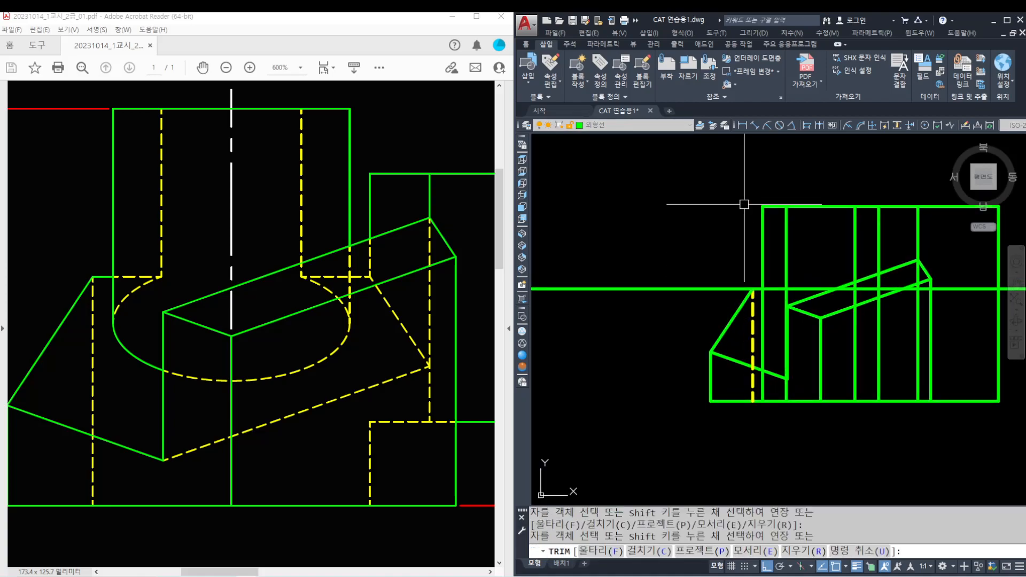
key("Return")
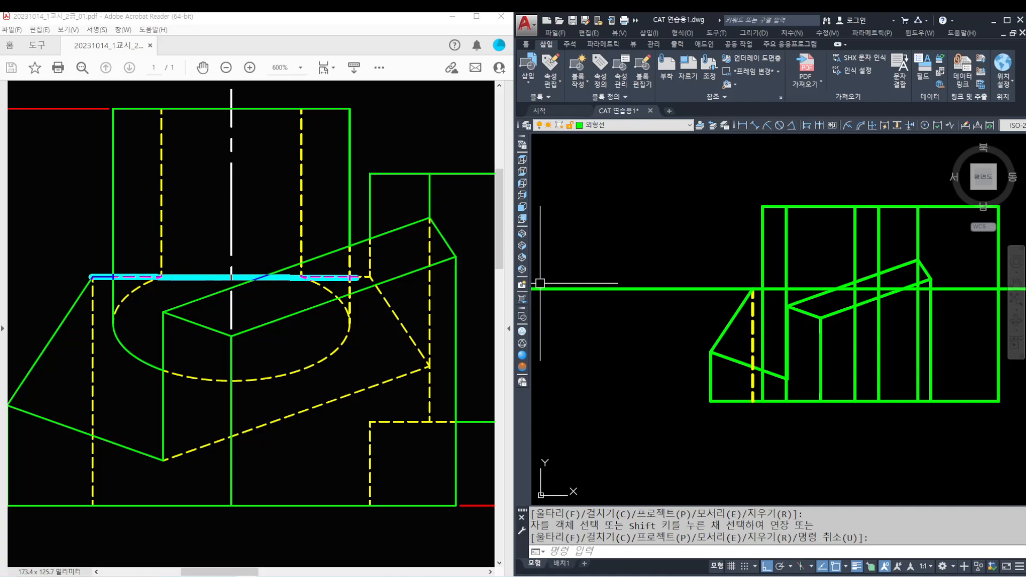
- Check the hidden horizontal edge in the reference top view and erase the horizontal construction line crossing the drawn top view
key("Escape")
key("Escape")
middle_click_drag(790, 290, 733, 286)
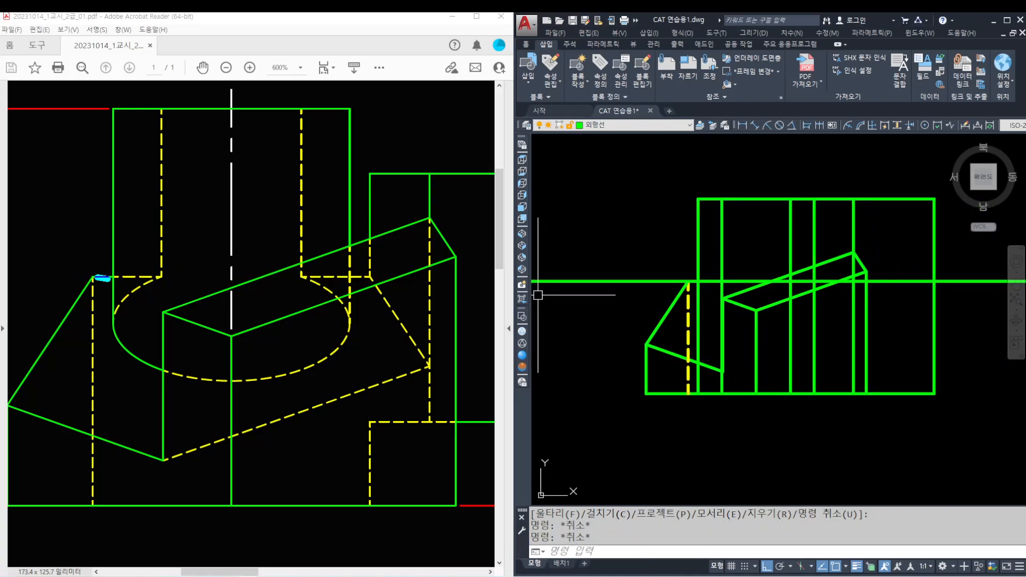
left_click_drag(368, 276, 369, 278, "shift")
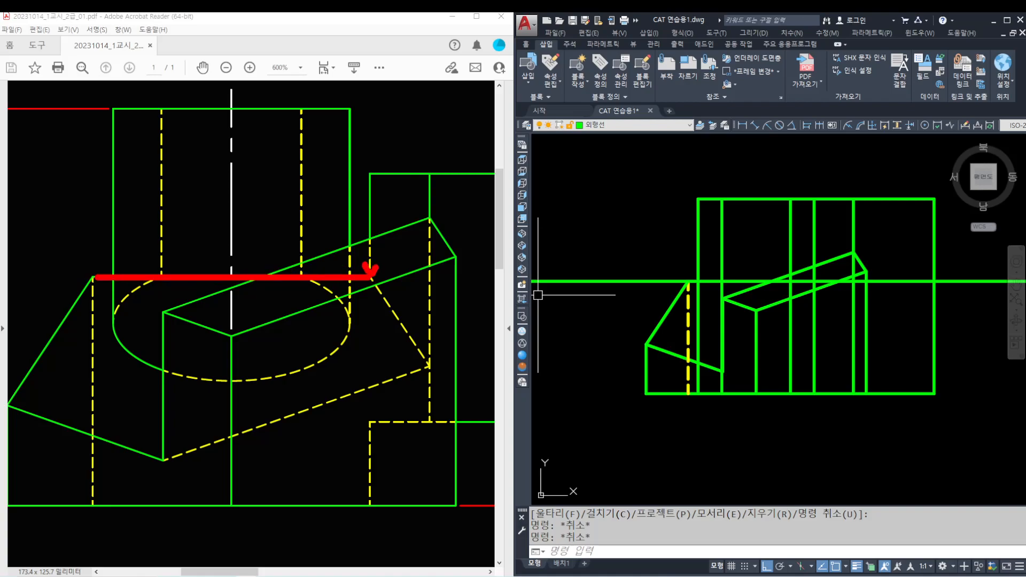
key("Escape")
left_click(363, 304)
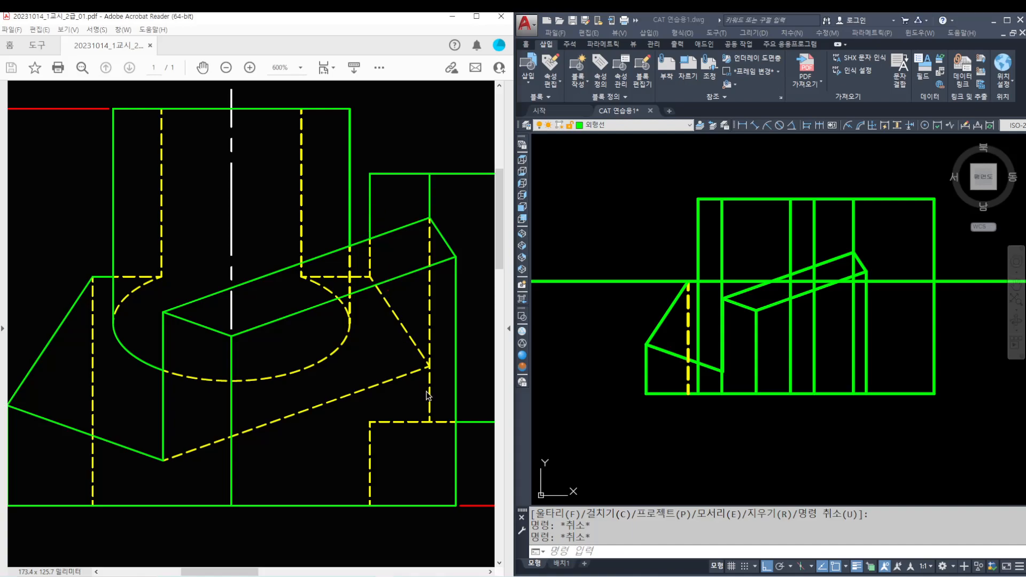
scroll(389, 384, "down", 4, "ctrl")
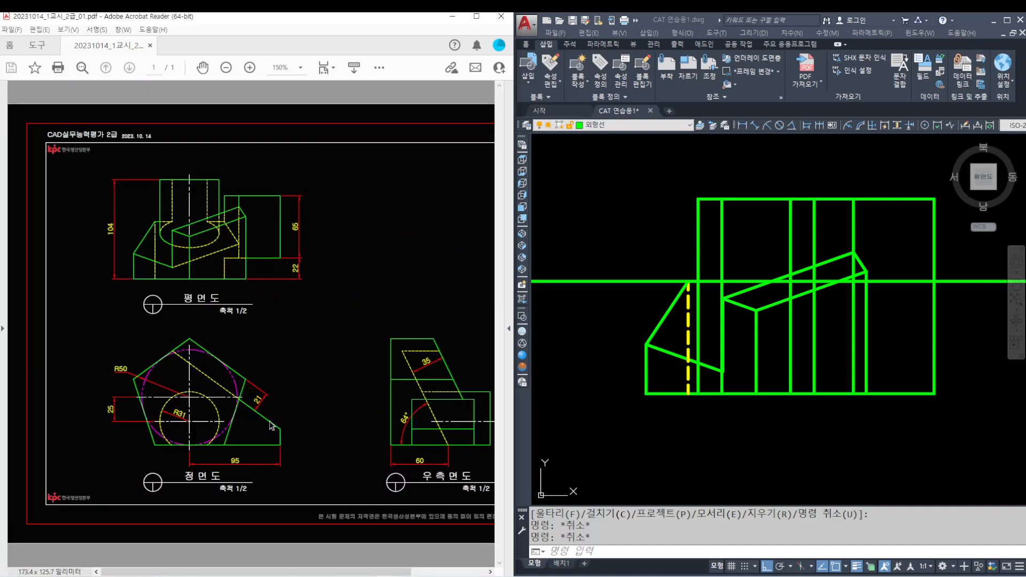
middle_click_drag(893, 293, 865, 282)
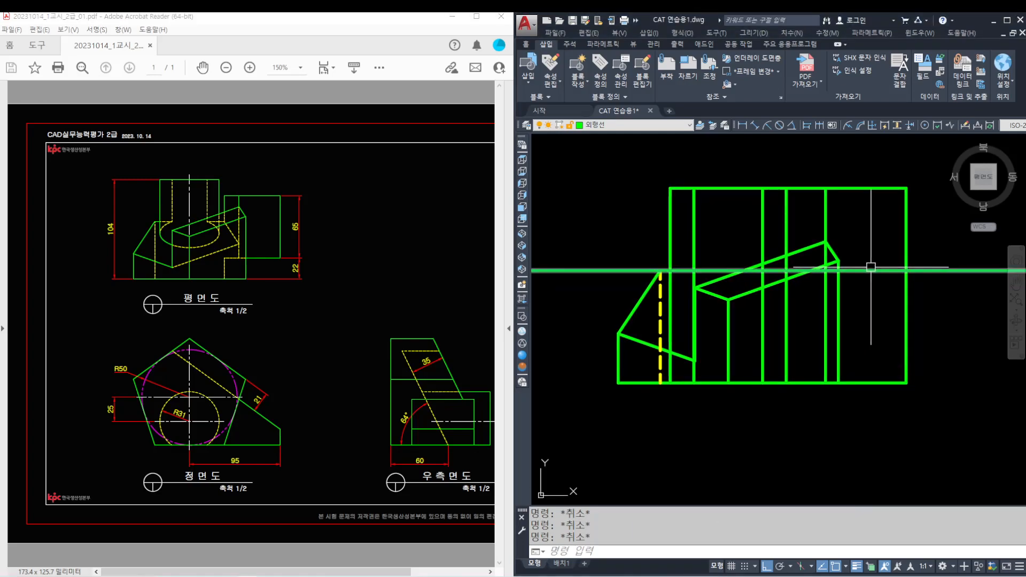
key("Return")
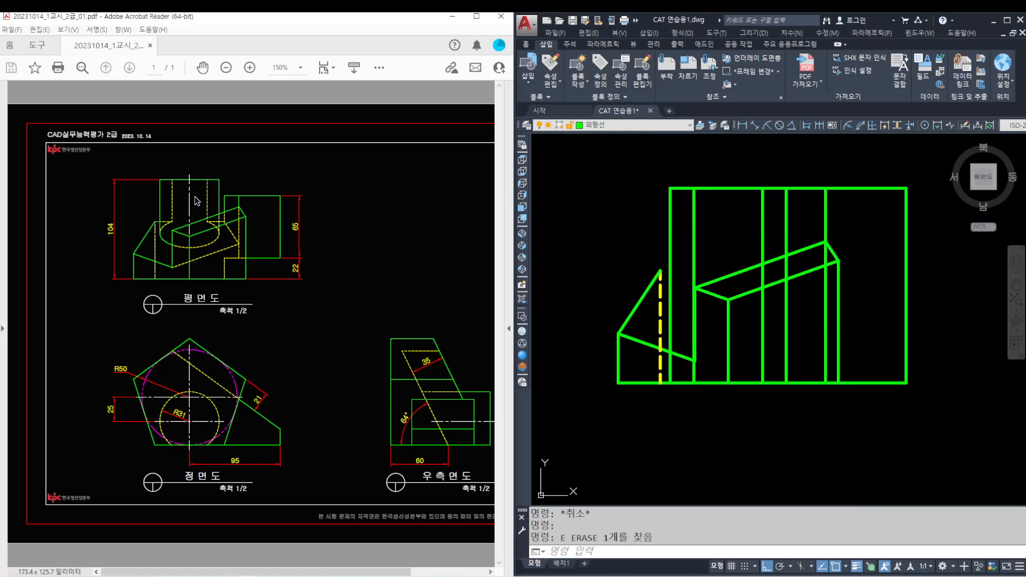
- Trim the top view's upper edge between the cylinder's outer right line and the view's right edge
scroll(197, 201, "up", 2, "ctrl")
scroll(833, 184, "up", 2)
type("tr")
key("Return")
left_click(839, 187)
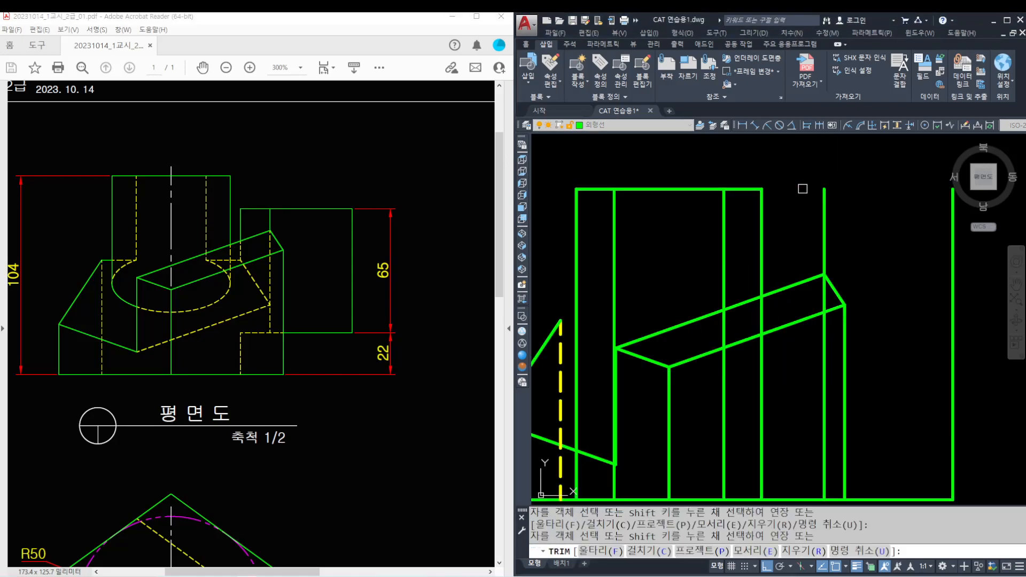
key("Escape")
key("Escape")
key("Escape")
- Match the cylinder's inner right vertical line in the top view to the properties of the dashed hidden line
scroll(807, 198, "down", 4)
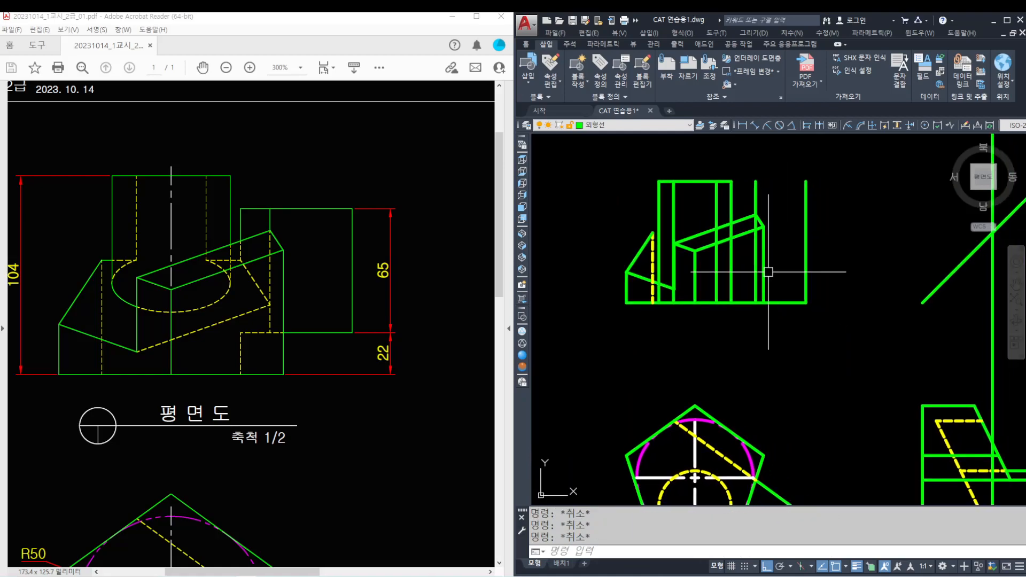
scroll(697, 231, "up", 2)
type("m")
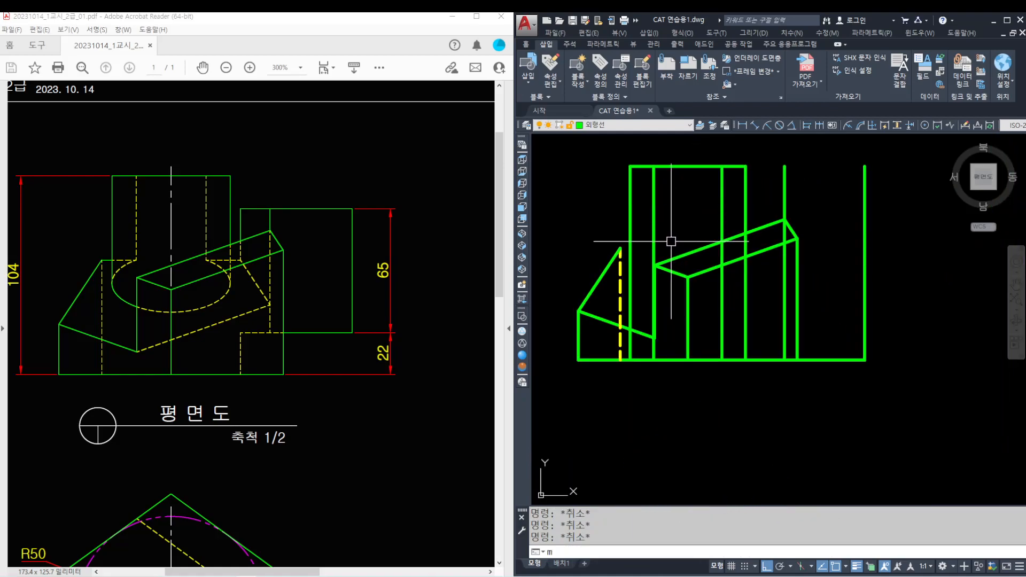
type("a")
key("Return")
left_click(620, 261)
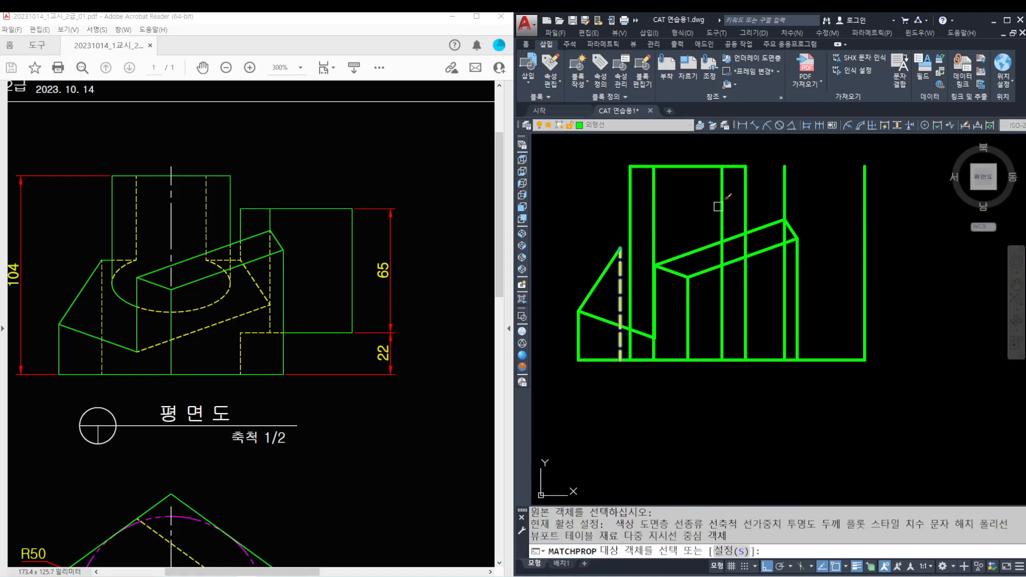
left_click(722, 208)
scroll(665, 224, "up", 2)
key("Escape")
key("Escape")
key("Escape")
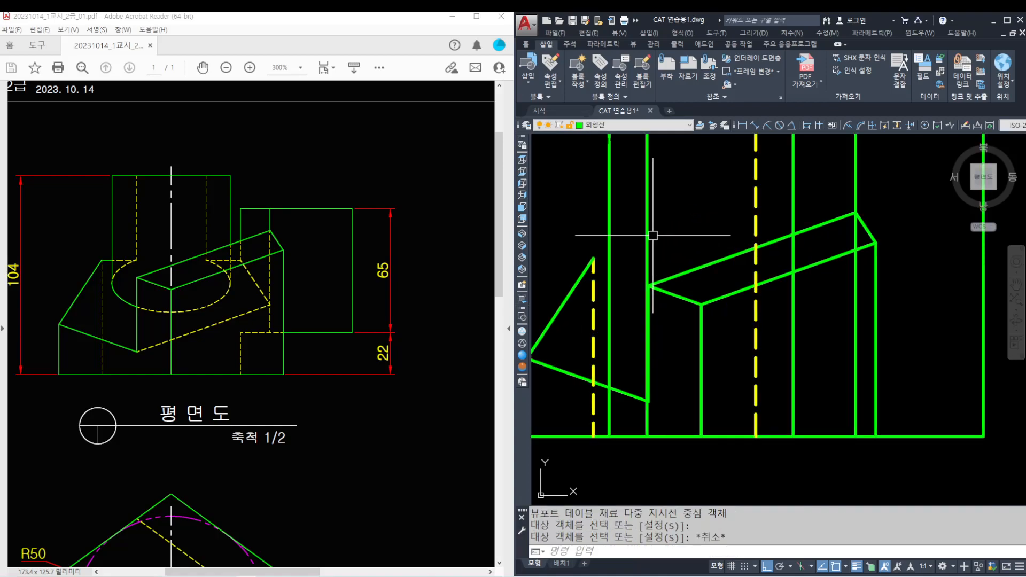
- Try to trim the cylinder's inner left vertical line using the block's upper slanted edge as the cutting edge
type("tr")
key("Return")
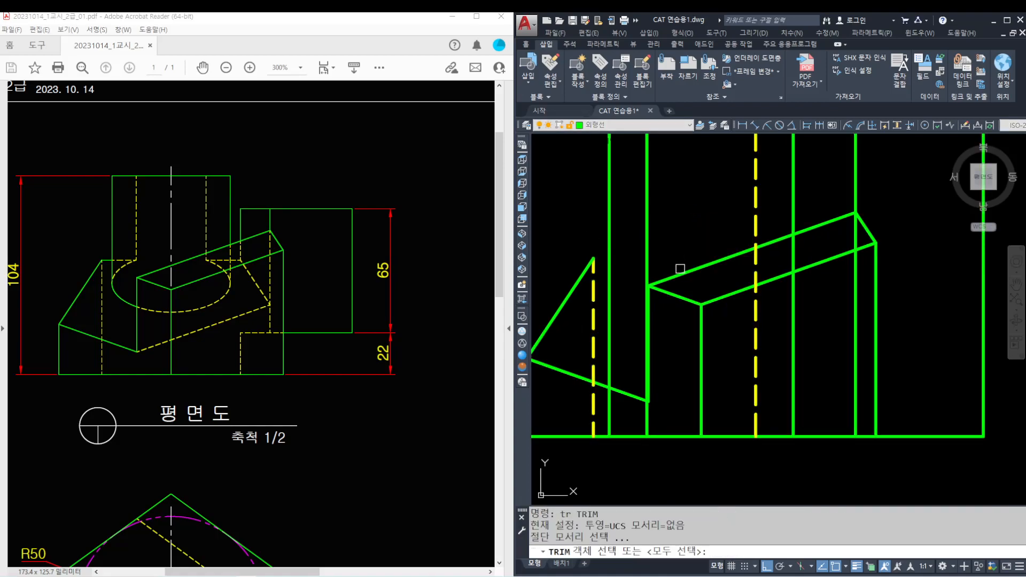
left_click(682, 274)
key("Return")
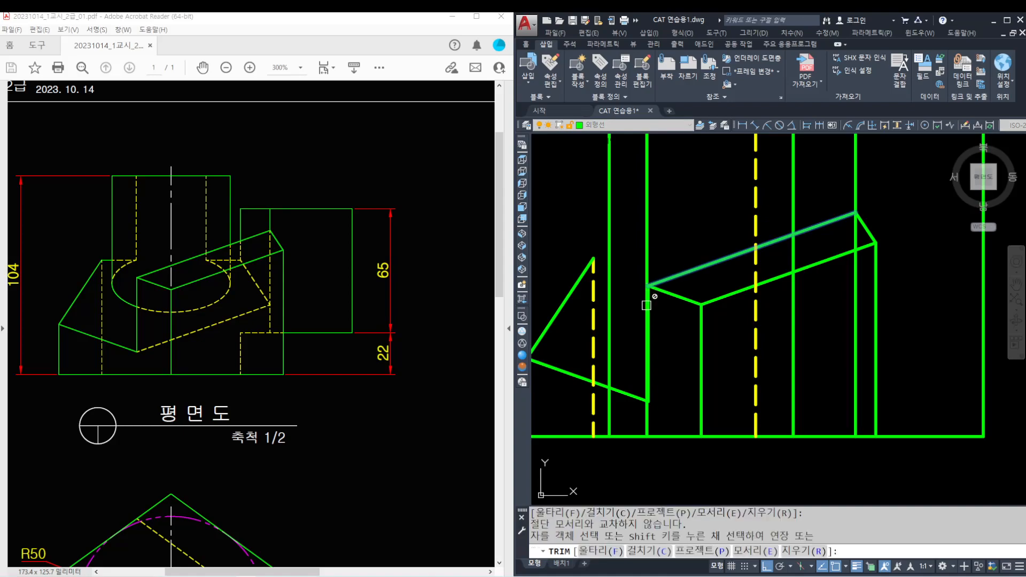
left_click(669, 331)
left_click(639, 310)
key("Escape")
key("Escape")
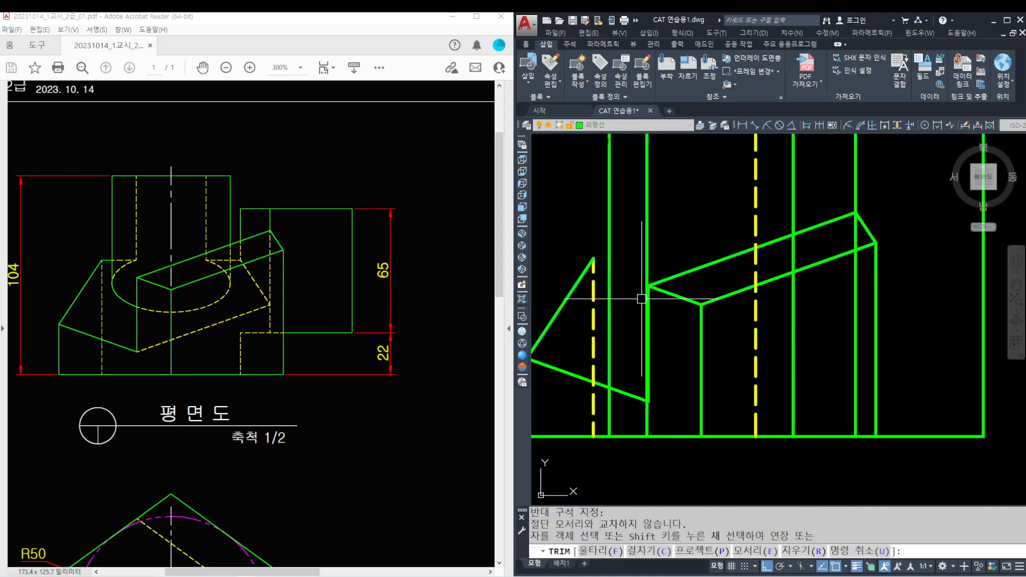
- Examine how the cylinder's inner left line lies relative to the slanted block's left corner, comparing it with the reference top view
left_click(648, 239)
scroll(654, 240, "down", 2)
scroll(671, 291, "up", 2)
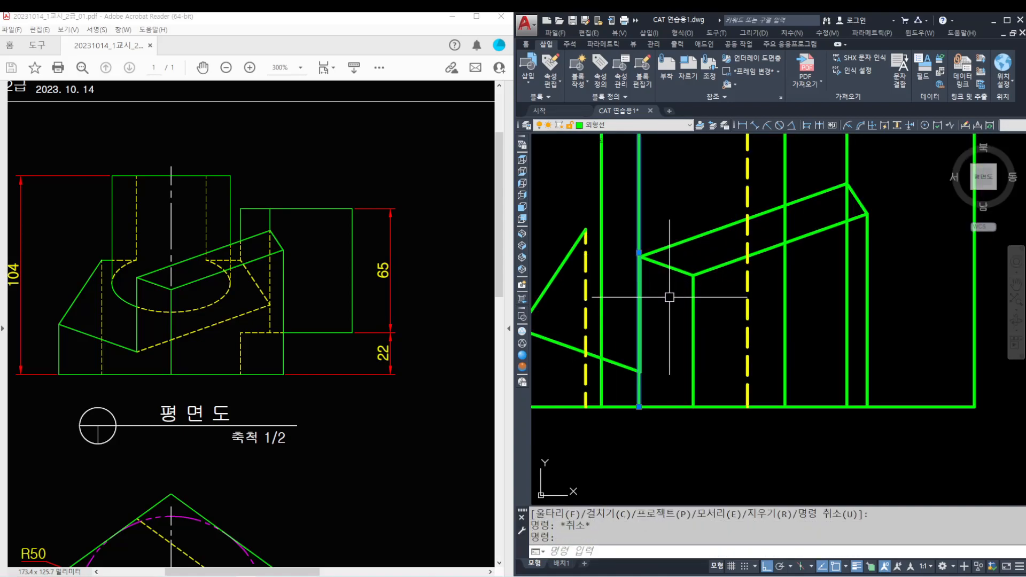
scroll(652, 259, "up", 2)
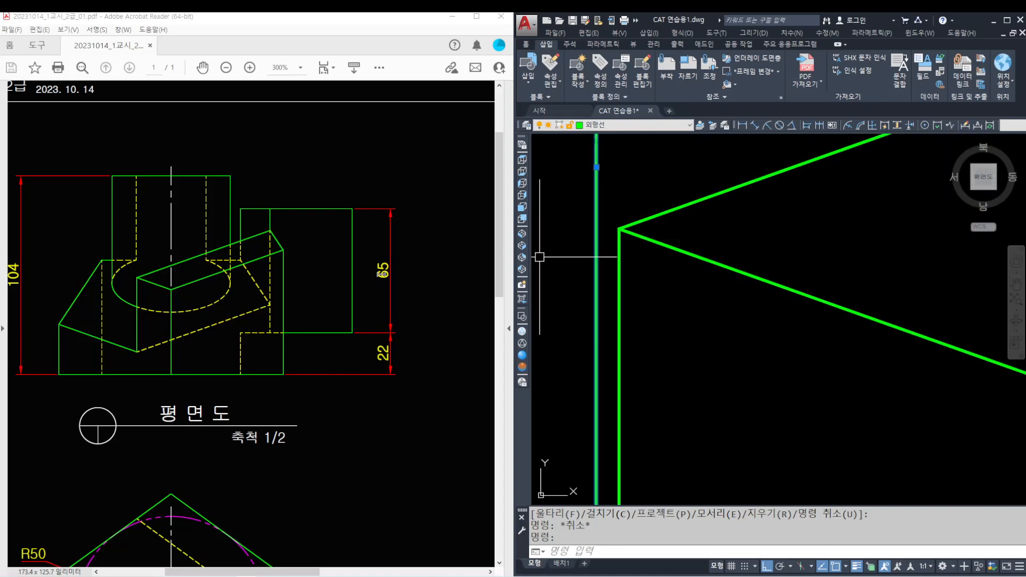
key("Escape")
left_click(103, 272)
scroll(120, 279, "up", 4, "ctrl")
scroll(636, 229, "down", 5)
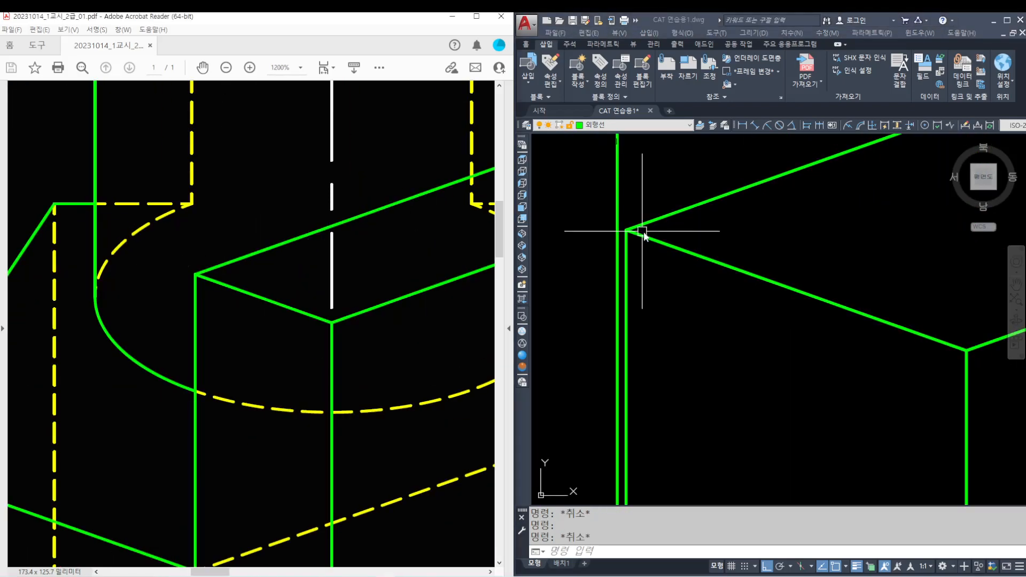
scroll(661, 255, "down", 5)
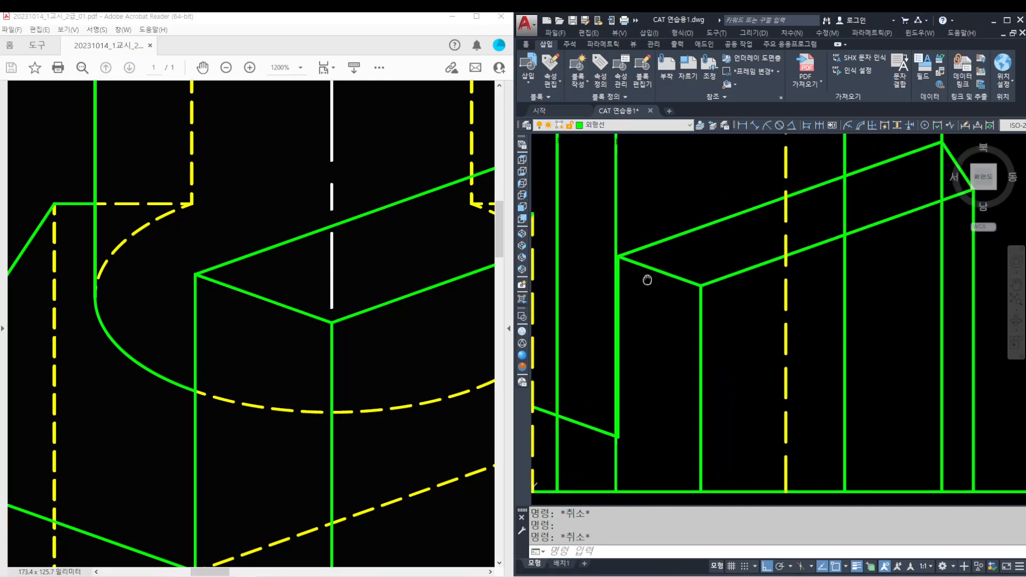
type("ma")
key("Return")
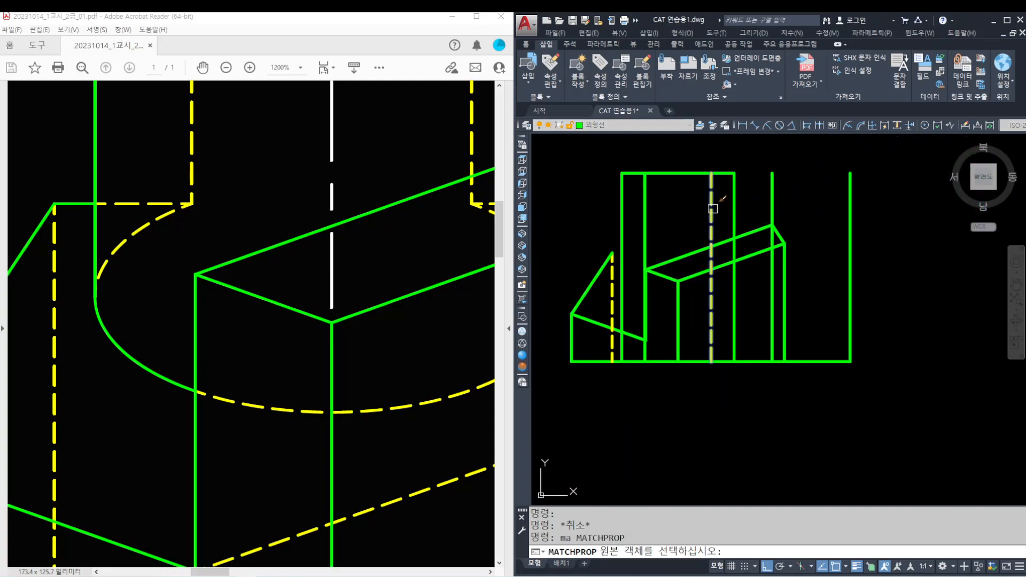
left_click(712, 214)
left_click(660, 219)
left_click(660, 219)
key("Escape")
- Match the cylinder's inner left vertical line in the top view to the properties of the dashed hidden line
key("Return")
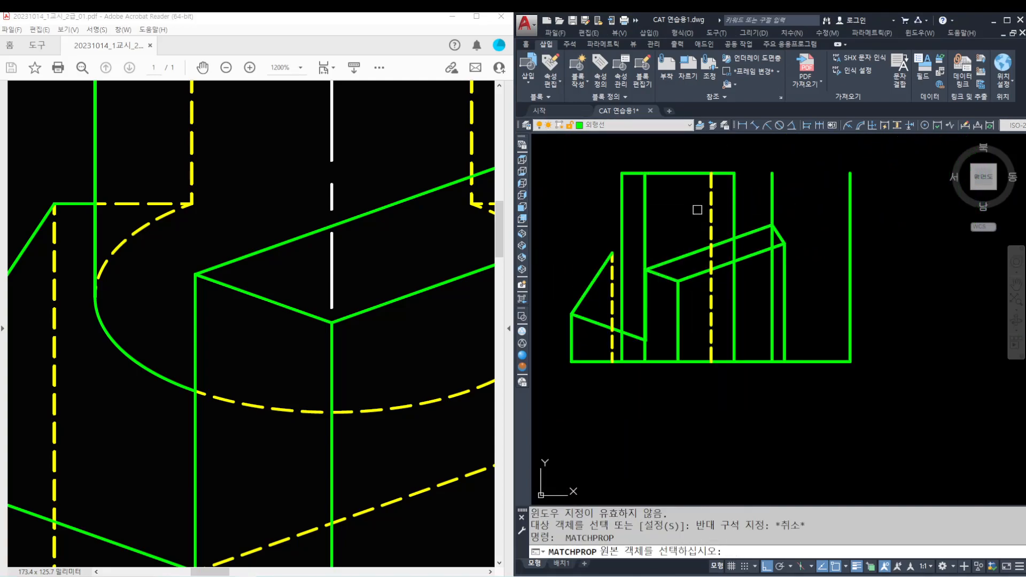
left_click(706, 215)
left_click(646, 211)
key("Return")
- Compare the top view's right-hand block and its vertical edge with the reference drawing and the matching point in the front view
scroll(681, 215, "down", 3)
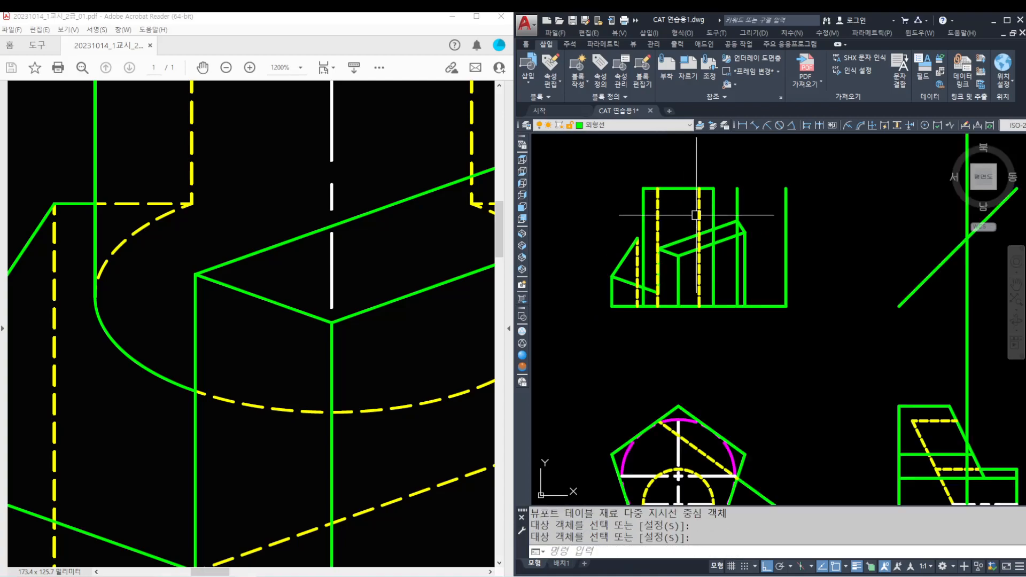
middle_click_drag(763, 214, 748, 243)
left_click(311, 360)
scroll(400, 306, "down", 5, "ctrl")
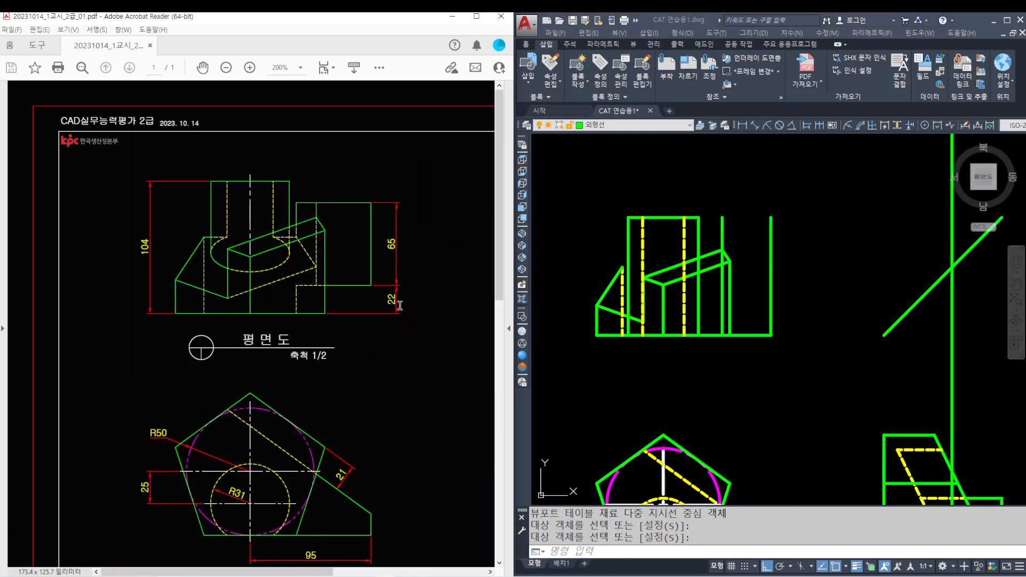
scroll(318, 287, "up", 1, "ctrl")
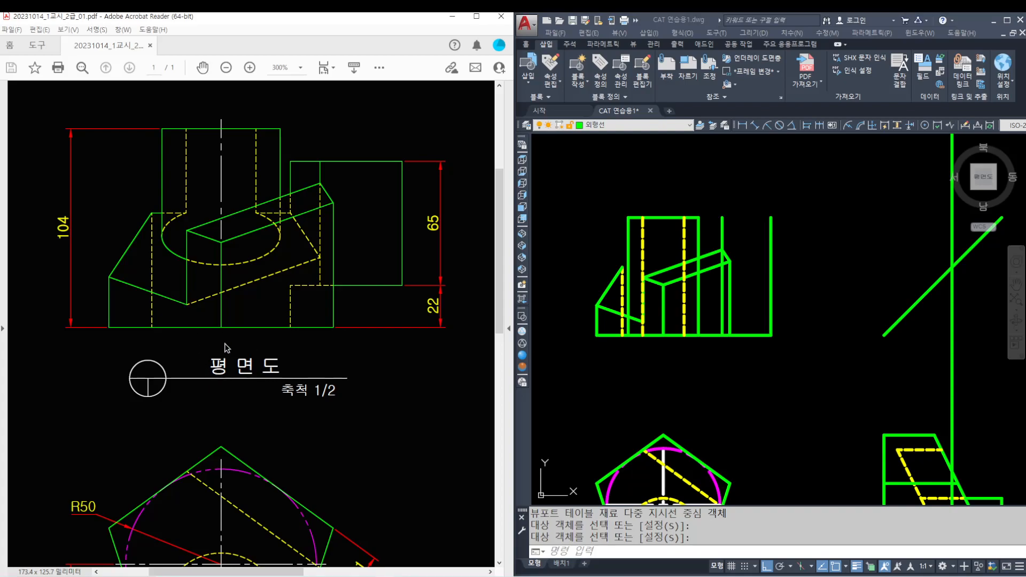
scroll(235, 390, "down", 1, "ctrl")
scroll(240, 451, "up", 1, "ctrl")
scroll(303, 275, "down", 1, "ctrl")
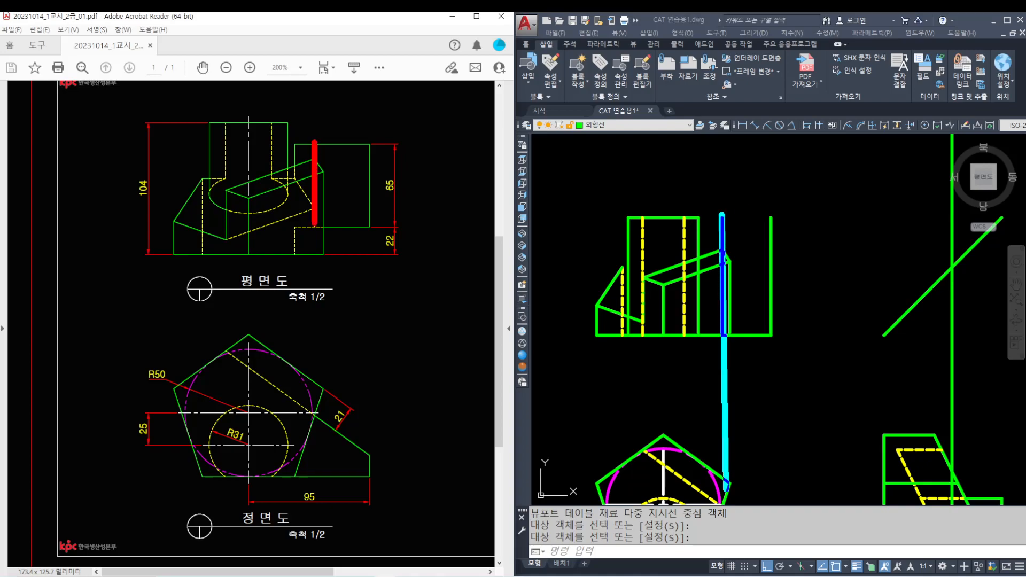
scroll(756, 298, "down", 1)
scroll(705, 378, "up", 4)
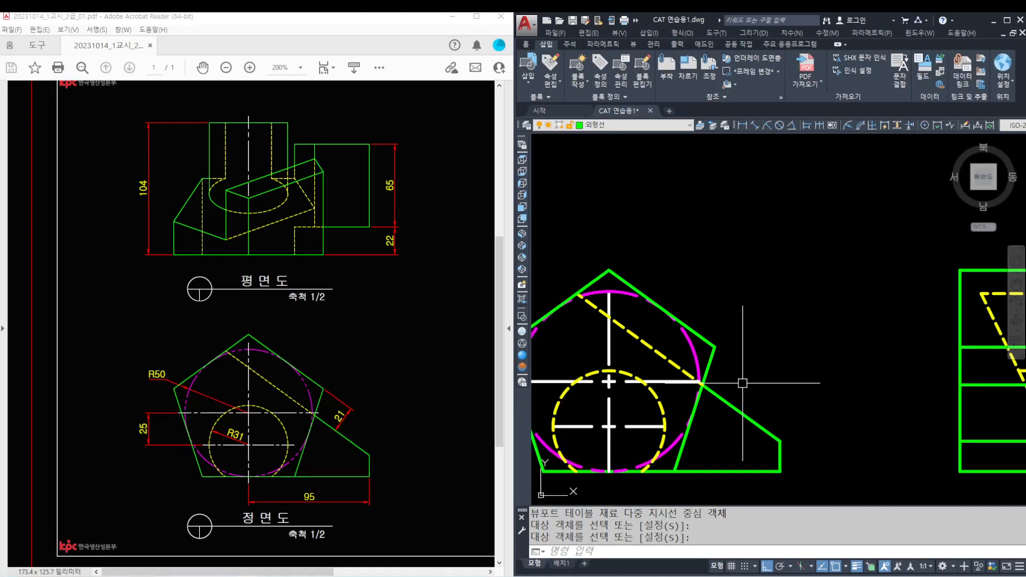
scroll(739, 368, "down", 1)
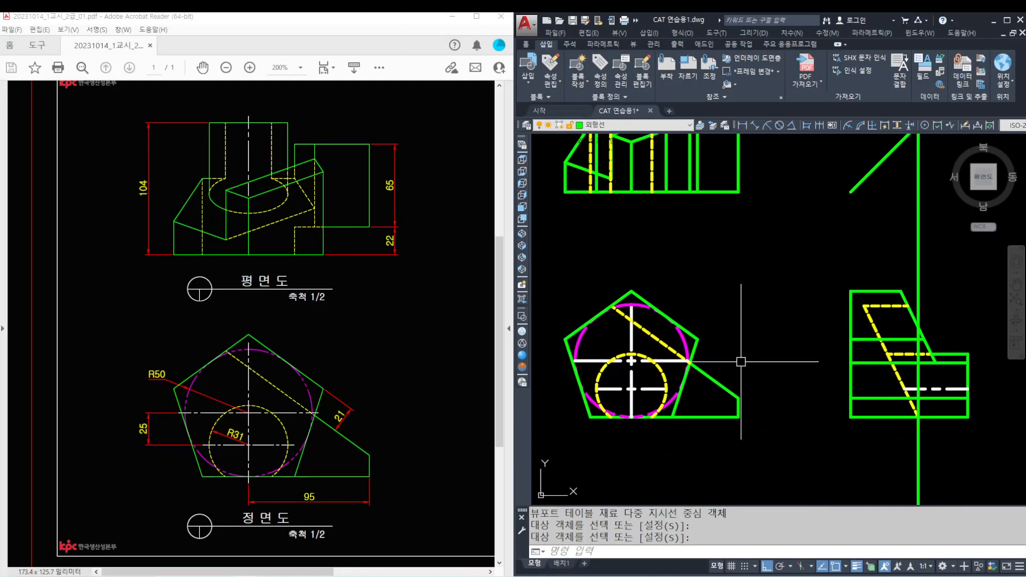
- Erase the leftover vertical construction line passing through the side view
scroll(926, 314, "up", 2)
left_click(909, 278)
type("e")
key("Return")
- Draw a horizontal construction line through the front view point where the pentagon's right edge meets the sloped block
middle_click_drag(816, 336, 850, 327)
type("xl")
key("Return")
type("h")
key("Return")
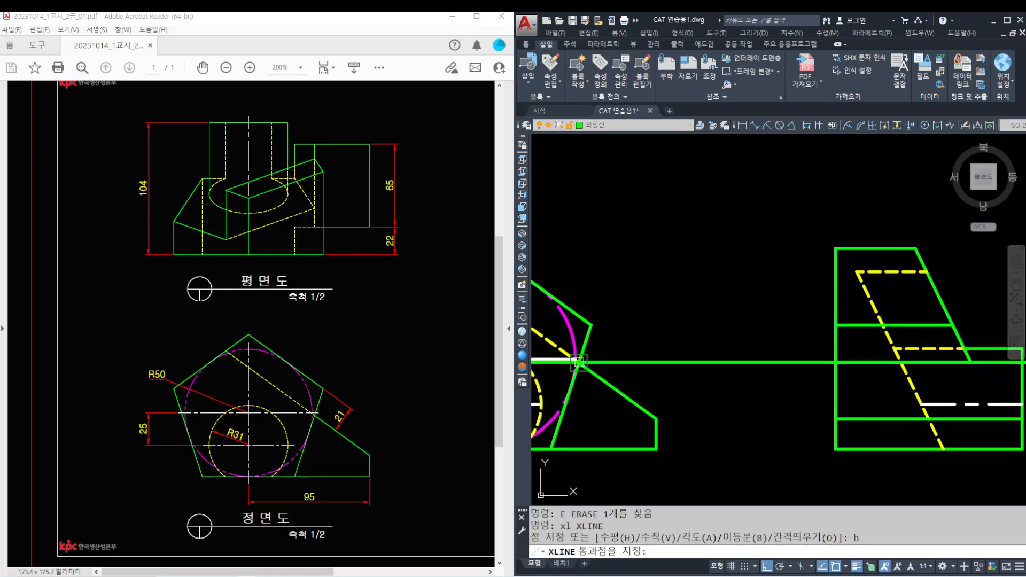
left_click(738, 363)
scroll(731, 390, "down", 2)
scroll(788, 385, "up", 4)
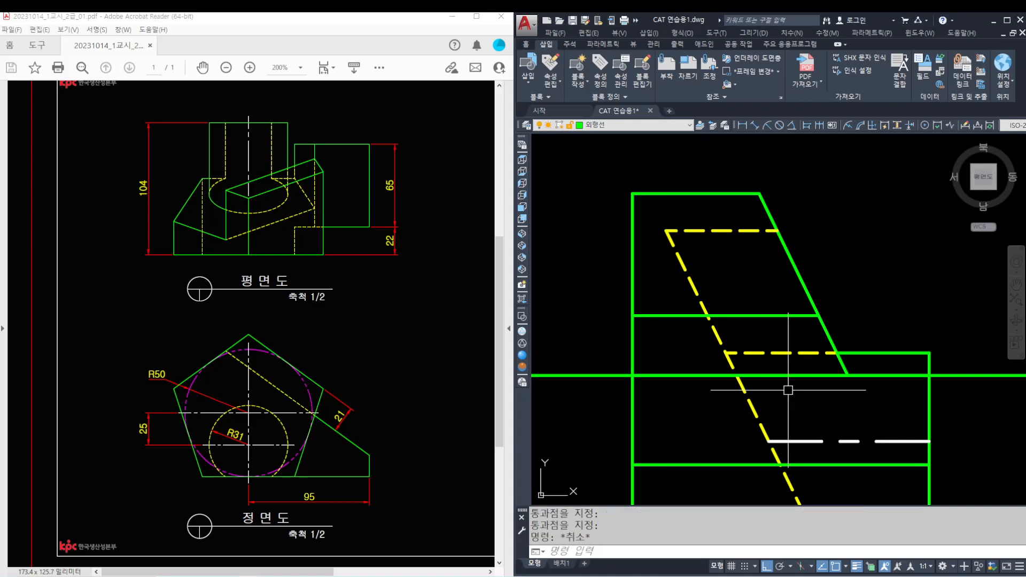
key("Escape")
key("Escape")
- Draw a vertical construction line through the side view intersection of the horizontal construction line and the slanted dashed line
scroll(759, 374, "up", 2)
type("xl")
key("Return")
type("v")
key("Return")
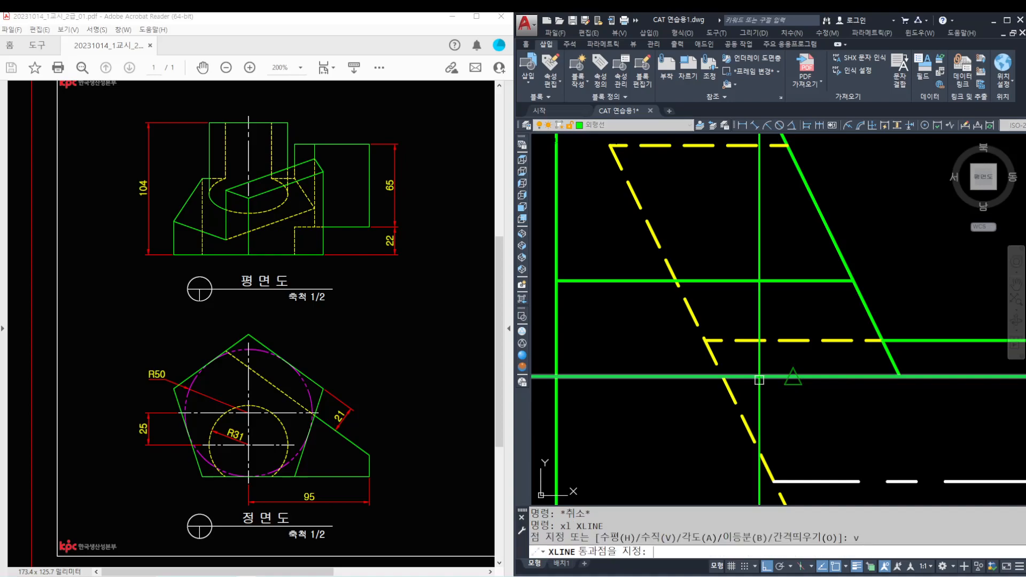
left_click(737, 377)
scroll(742, 369, "down", 3)
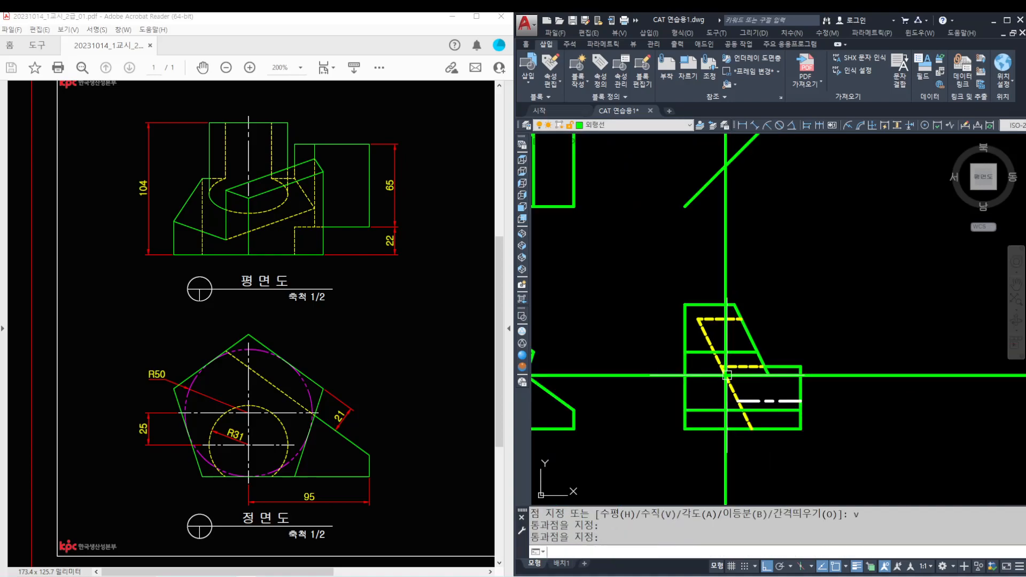
- Project a vertical construction line up from the front view point where the pentagon's right edge meets the sloped block
key("Return")
key("Return")
type("v")
key("Return")
scroll(658, 368, "up", 5)
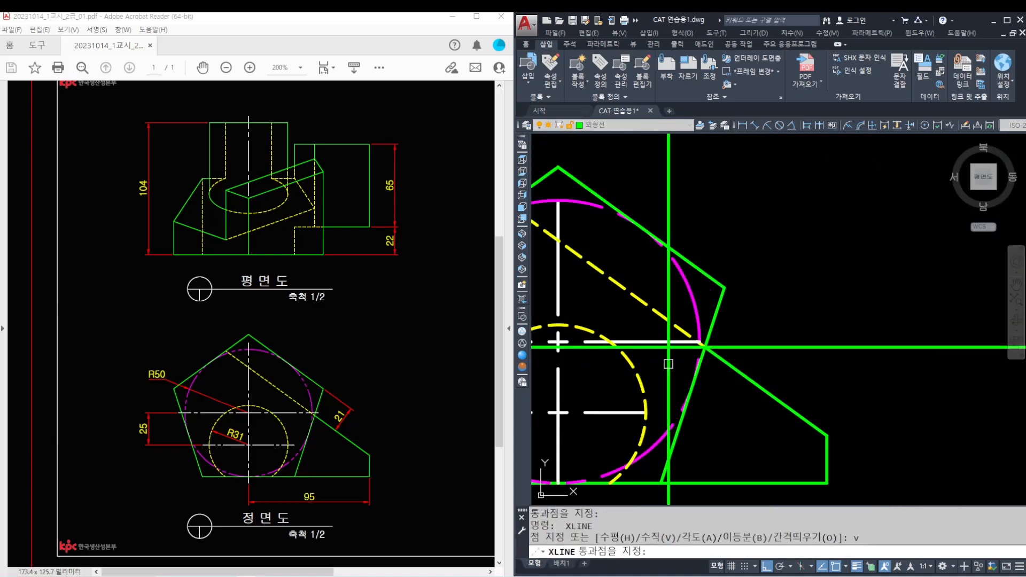
left_click(694, 345)
scroll(694, 345, "down", 5)
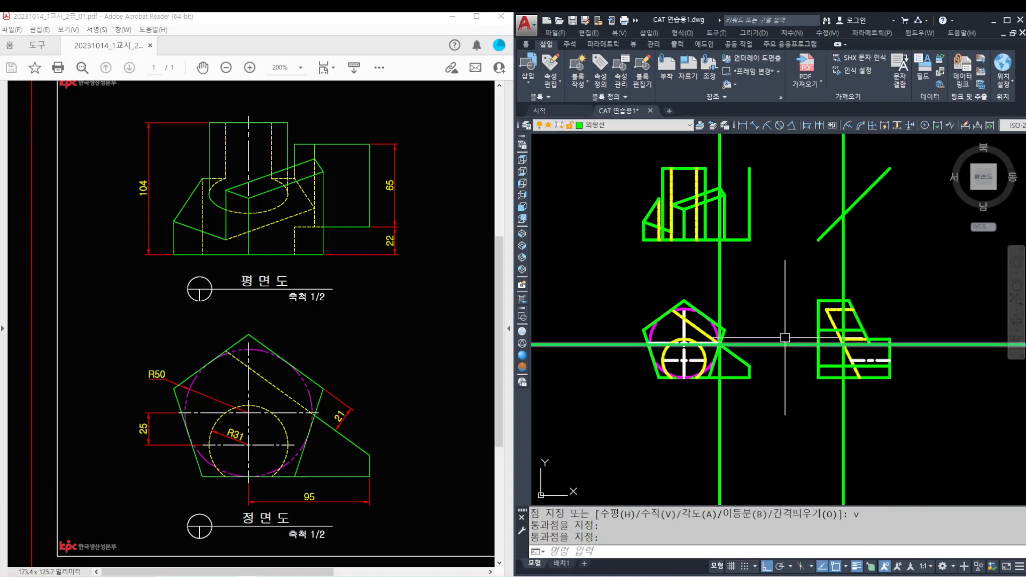
- Draw a horizontal construction line through the intersection of the 45-degree line and the side view's vertical construction line
key("Return")
key("Return")
type("h")
key("Return")
left_click(836, 231)
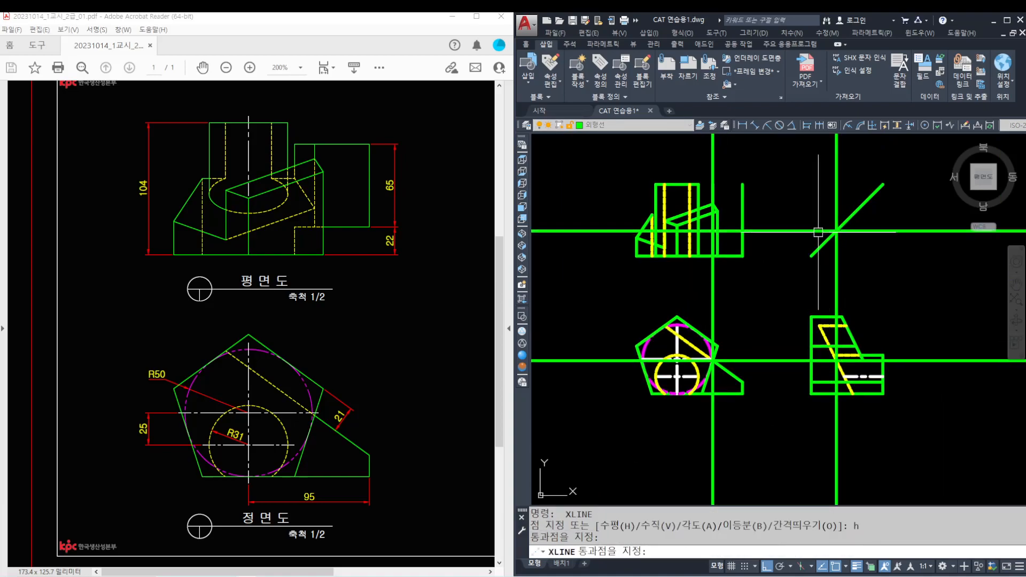
key("Return")
- Draw a line in the top view from the slanted block's lower left corner to the intersection of the two construction lines
scroll(736, 236, "up", 5)
middle_click_drag(671, 202, 707, 234)
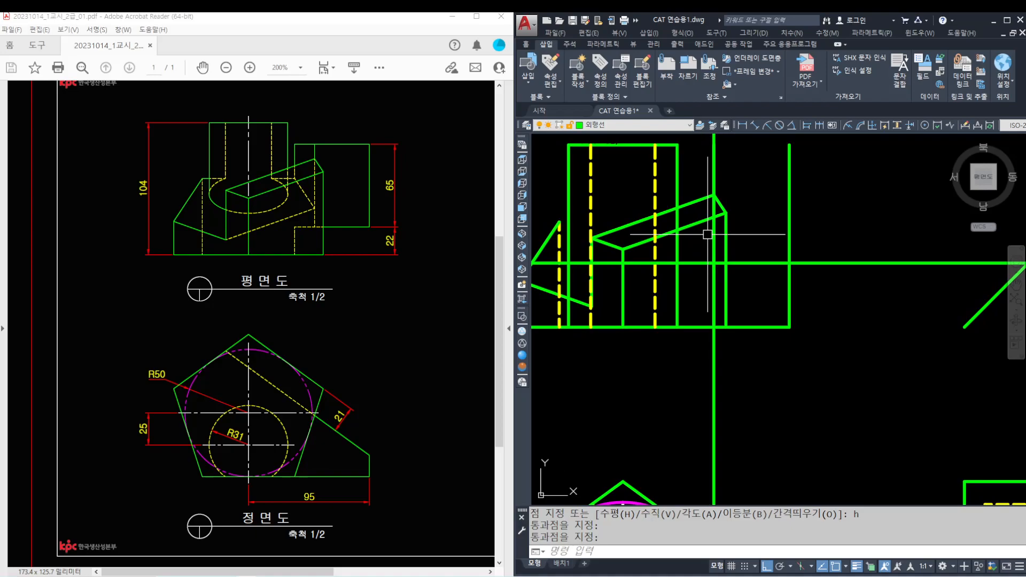
scroll(293, 203, "up", 3, "ctrl")
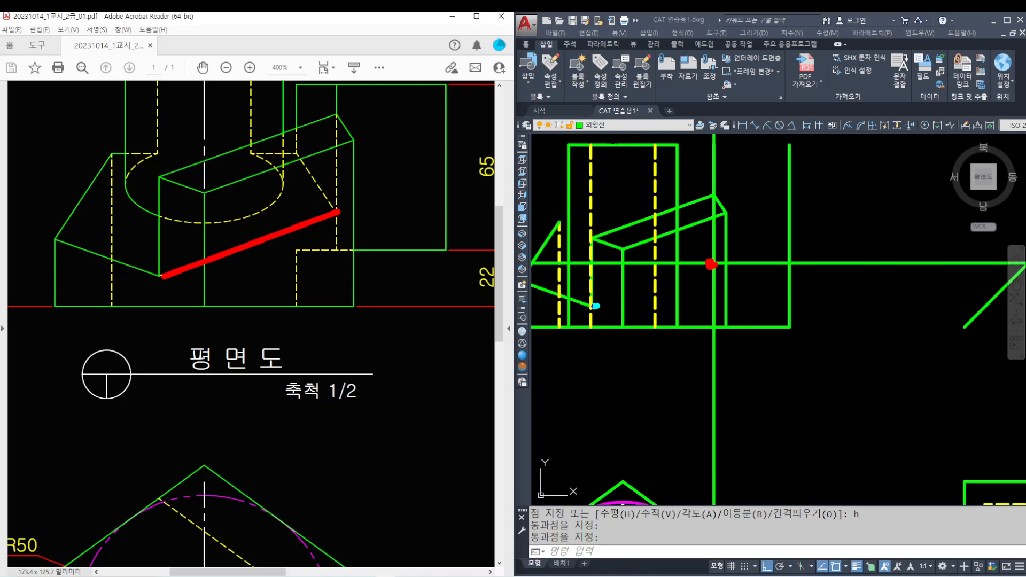
left_click(612, 296)
scroll(607, 302, "up", 8)
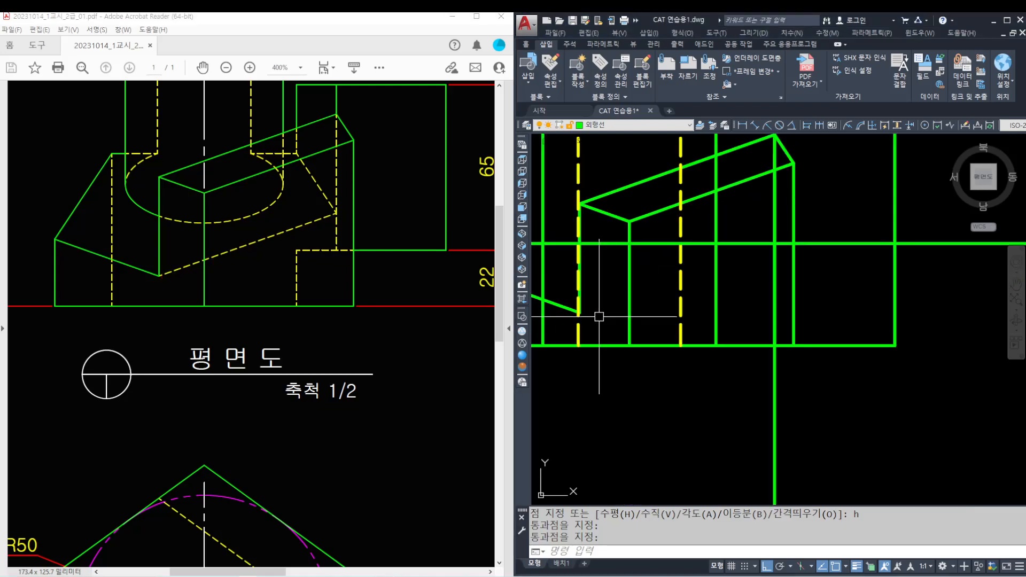
scroll(586, 316, "up", 5)
type("l")
key("Return")
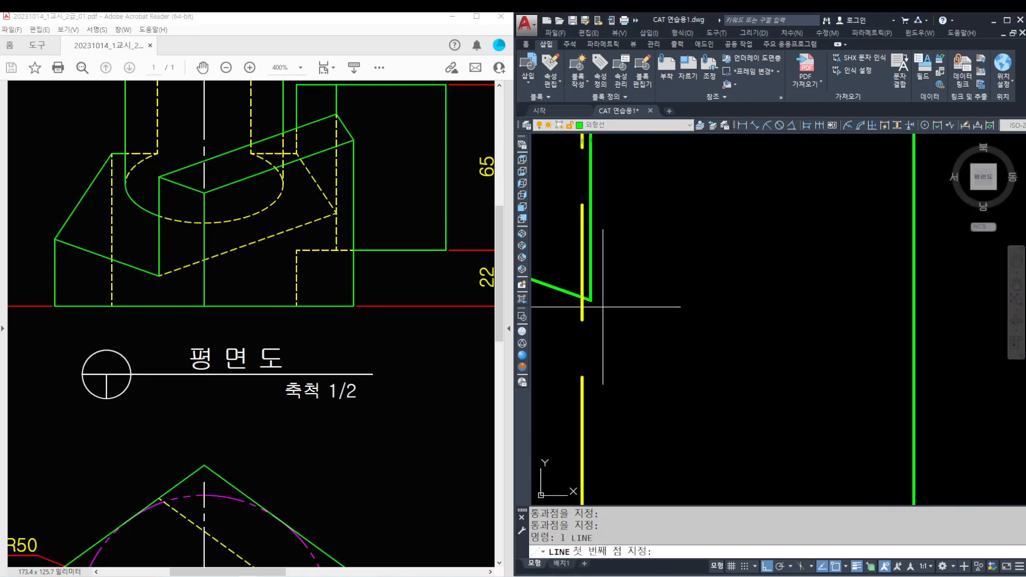
left_click(584, 297)
scroll(664, 270, "down", 5)
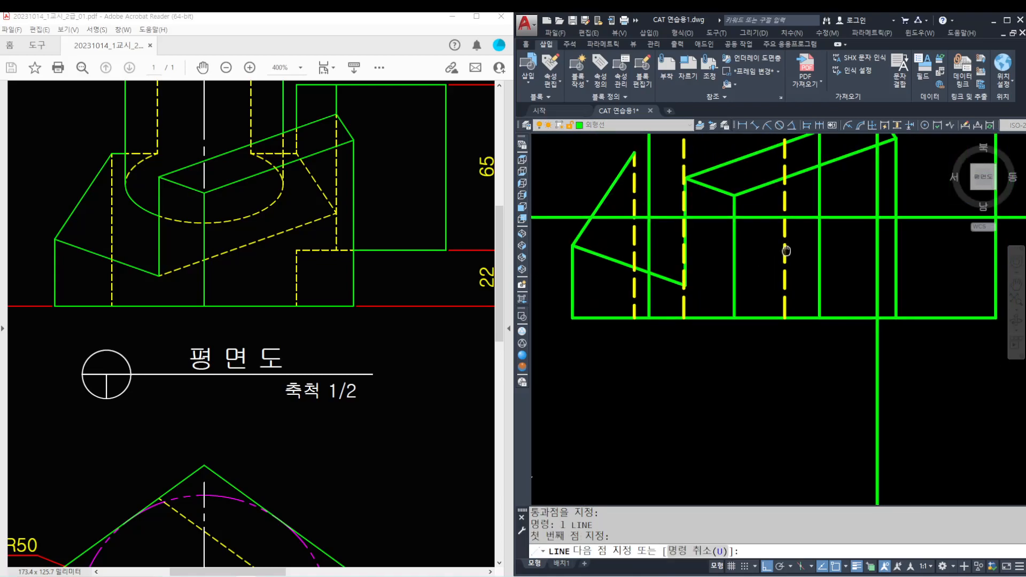
left_click(828, 267)
key("Escape")
key("Escape")
key("Escape")
scroll(837, 265, "down", 3)
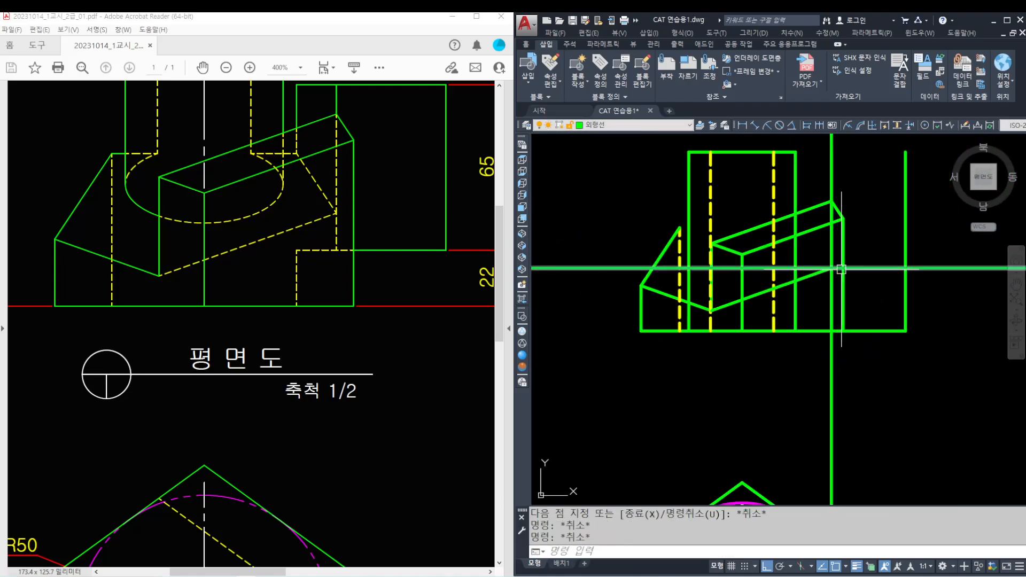
- Erase the horizontal and vertical construction lines crossing at the right end of the new slanted line in the top view
left_click(850, 261)
type("e")
key("Return")
left_click(802, 363)
type("e")
key("Return")
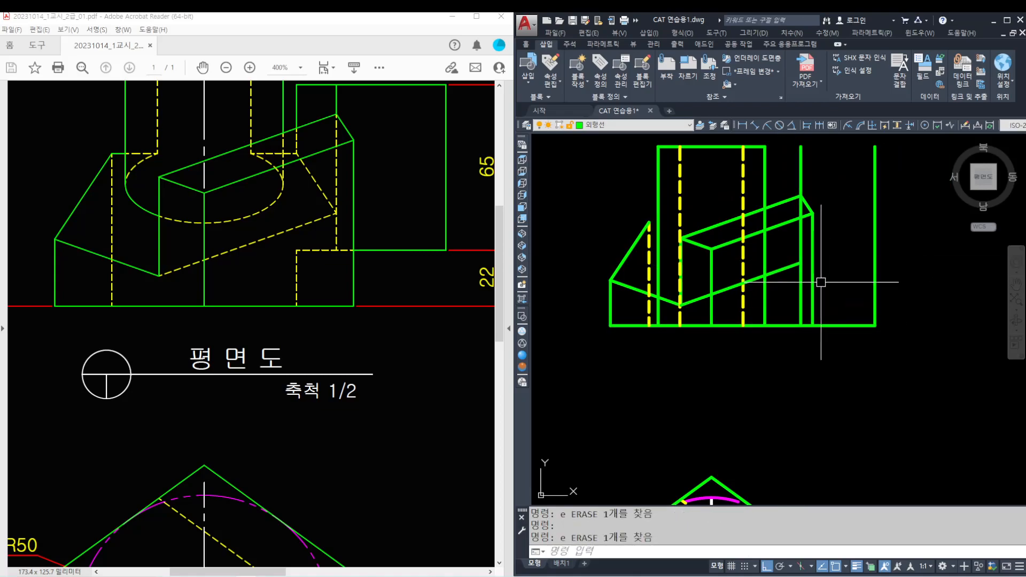
- Match the new lower slanted line in the top view to the properties of the dashed hidden line
scroll(817, 280, "up", 4)
type("ma")
key("Return")
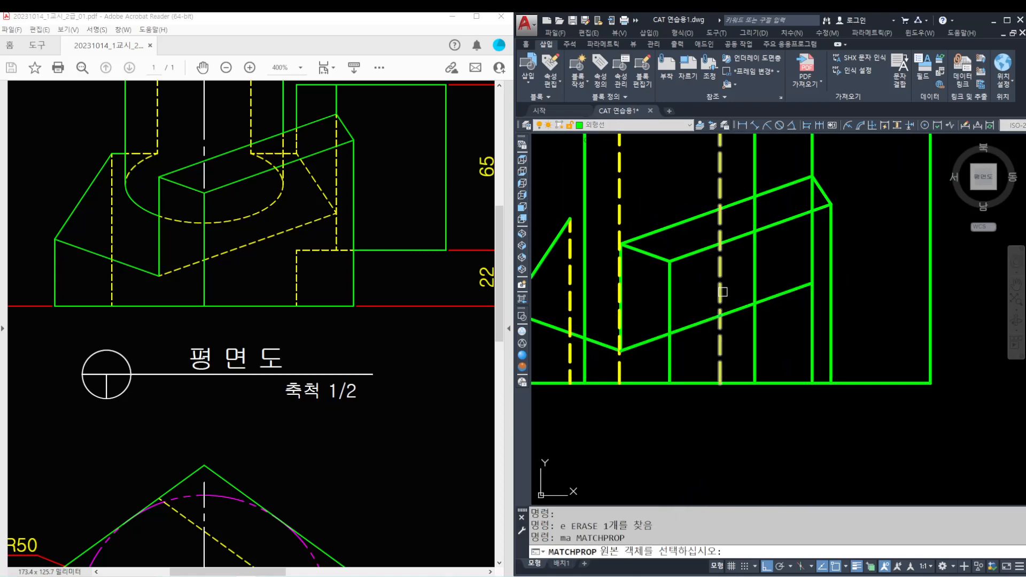
left_click(717, 285)
left_click(704, 321)
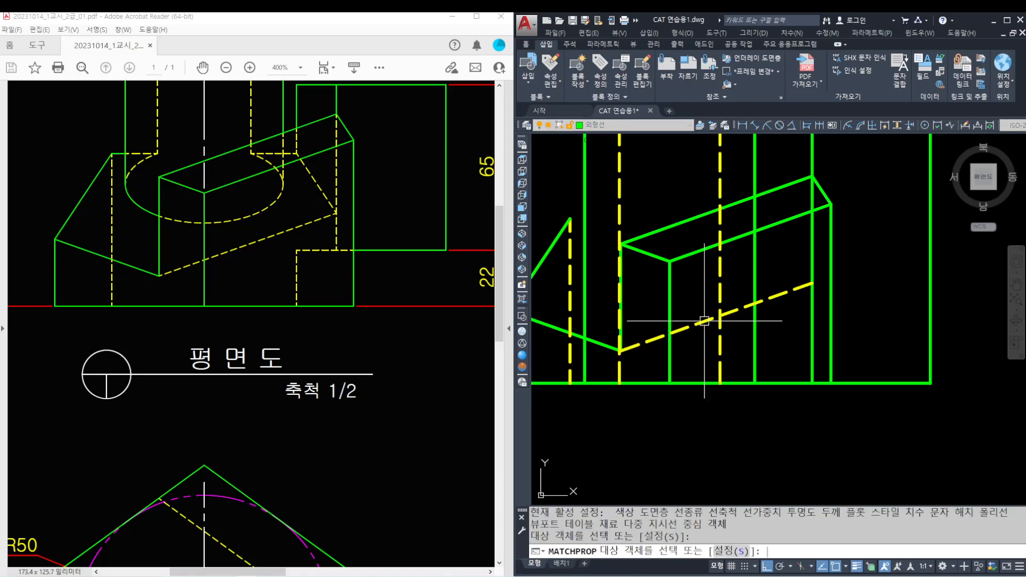
key("Return")
- Offset the top view's bottom edge upward by 22, following the reference dimension
scroll(779, 292, "down", 2)
middle_click_drag(799, 275, 797, 287)
scroll(796, 267, "down", 3)
scroll(796, 267, "up", 3)
scroll(296, 258, "down", 2, "ctrl")
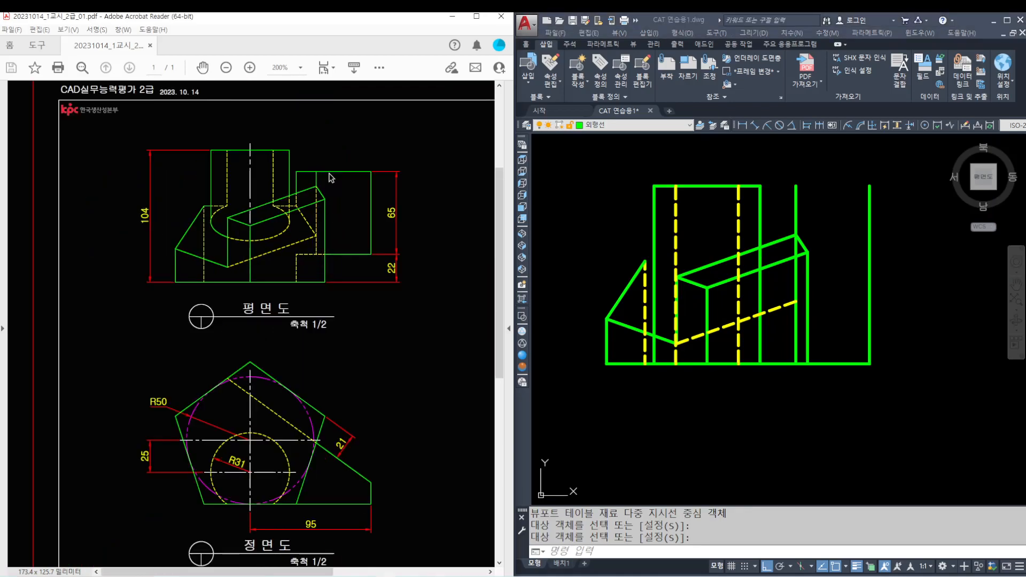
scroll(824, 335, "up", 2)
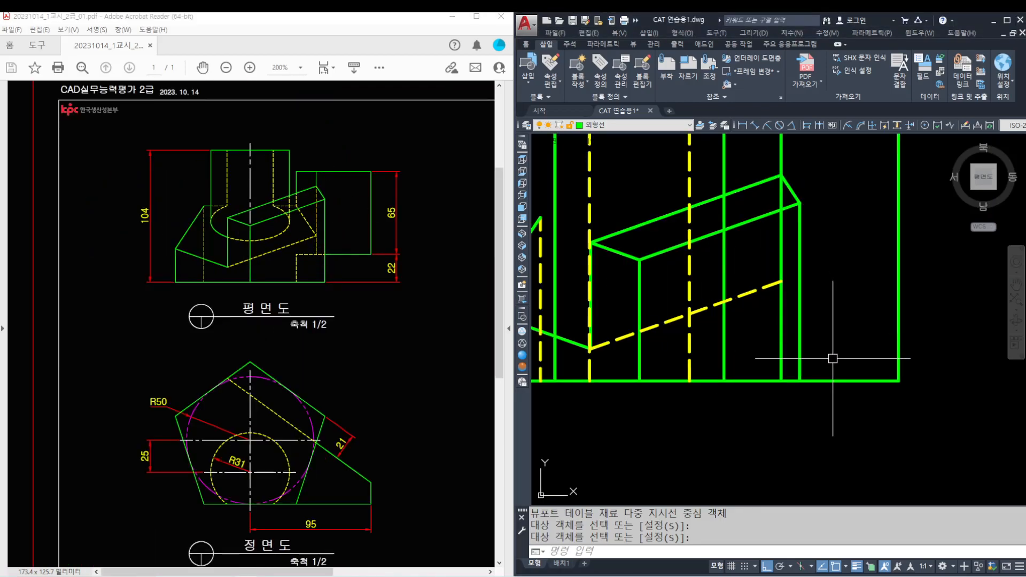
key("Return")
type("22")
key("Return")
left_click(846, 381)
left_click(847, 363)
key("Return")
- Offset the new horizontal line above the top view's bottom edge upward by 65
key("Return")
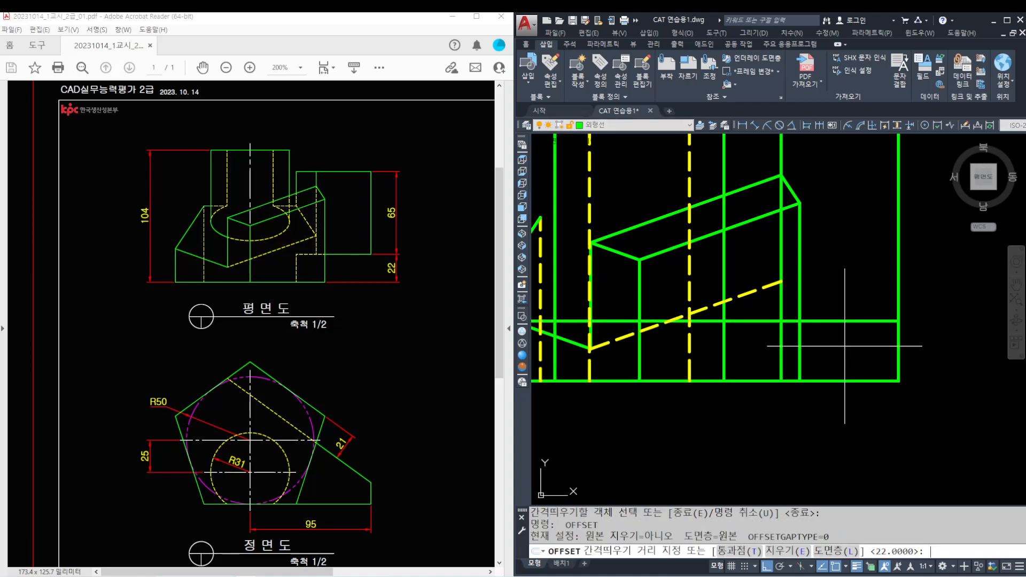
type("65")
key("Return")
left_click(850, 321)
left_click(826, 222)
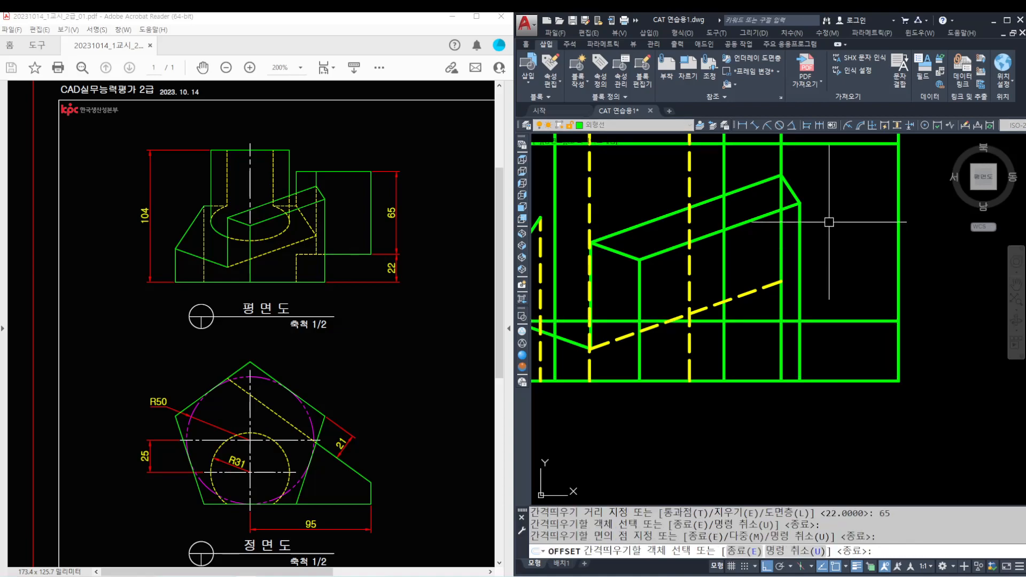
key("Return")
- Trim the top view's right edge and the adjacent inner vertical line above the right-hand block's upper horizontal line
scroll(849, 318, "down", 2)
type("tr")
key("Return")
left_click(914, 188)
left_click(792, 181)
key("Return")
scroll(791, 181, "up", 2)
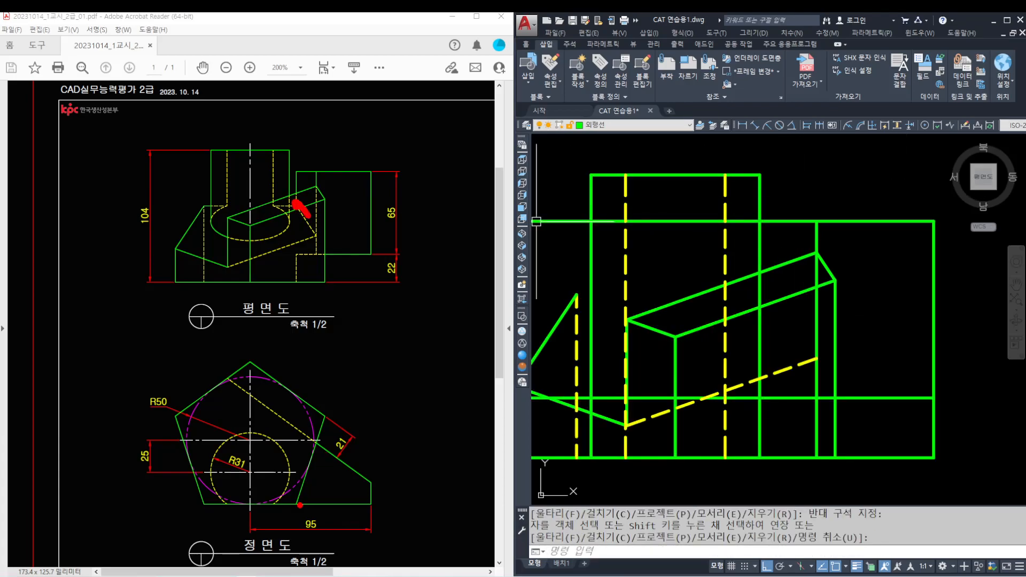
- Erase the horizontal construction line running through the front view
key("Escape")
scroll(820, 408, "down", 2)
mouse_move(839, 481)
middle_mouse_down()
mouse_move(795, 332)
mouse_move(772, 198)
middle_mouse_up()
middle_click_drag(785, 368, 758, 266)
left_click(795, 308)
type("e")
key("Return")
- Project a vertical construction line through the pentagon's lower right corner in the front view
type("xl")
key("Return")
type("v")
key("Return")
scroll(719, 391, "up", 2)
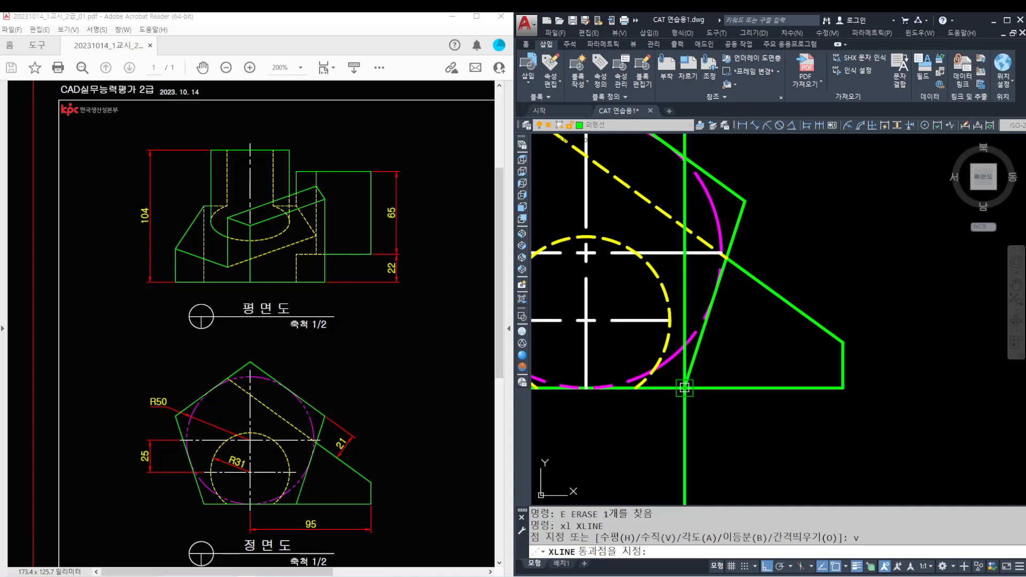
left_click(685, 387)
key("Return")
- Trim the construction line projected from the pentagon's lower right corner where it crosses the top view's block edges
scroll(727, 235, "down", 2)
mouse_move(730, 163)
middle_mouse_down()
mouse_move(743, 284)
mouse_move(726, 275)
mouse_move(727, 325)
middle_mouse_up()
scroll(717, 251, "up", 2)
middle_click_drag(717, 251, 719, 336)
type("tr")
key("Return")
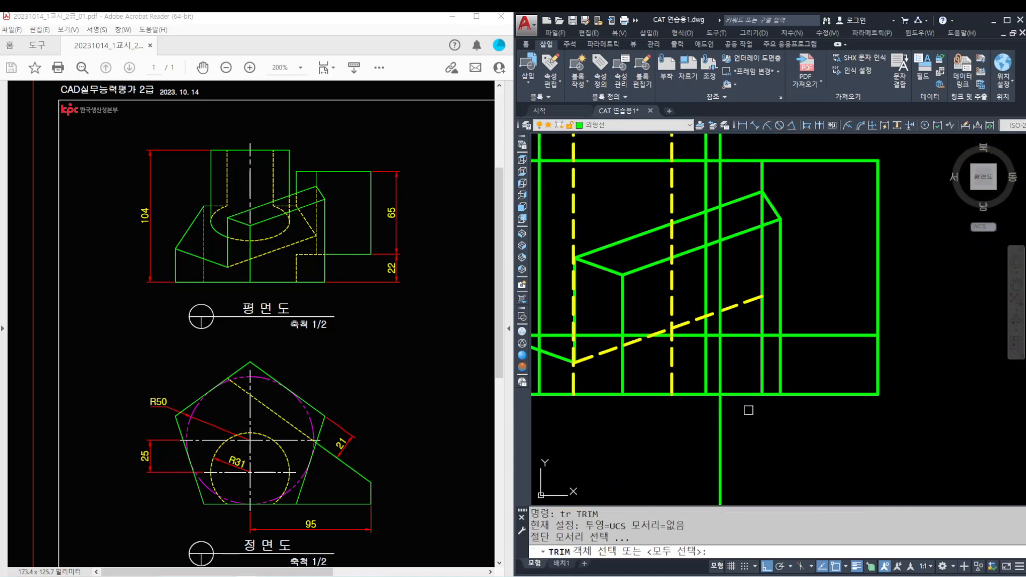
- Trim the vertical construction line above the side block's top edge and below the plan view's base line
left_click(748, 410)
left_click(723, 149)
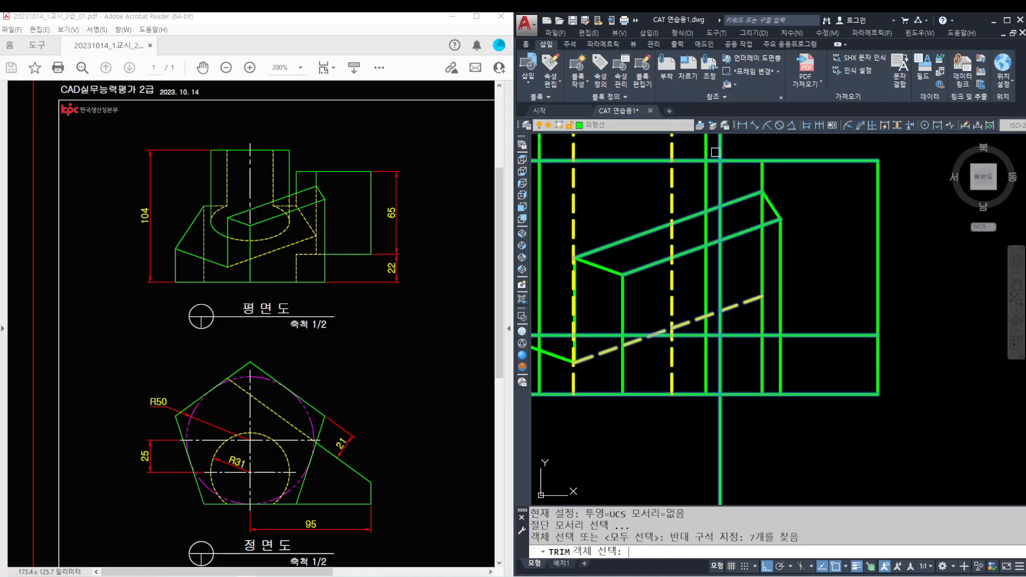
key("Return")
middle_click_drag(721, 162, 728, 213)
left_click(728, 188)
left_click(728, 477)
key("Return")
- Trim the side block's top edge line back to its left vertical edge in the plan view
type("tr")
key("Return")
left_click(728, 237)
key("Return")
left_click(701, 217)
key("Return")
- Trim the side block's lower horizontal line back to the block's left vertical edge
middle_click_drag(742, 383, 738, 349)
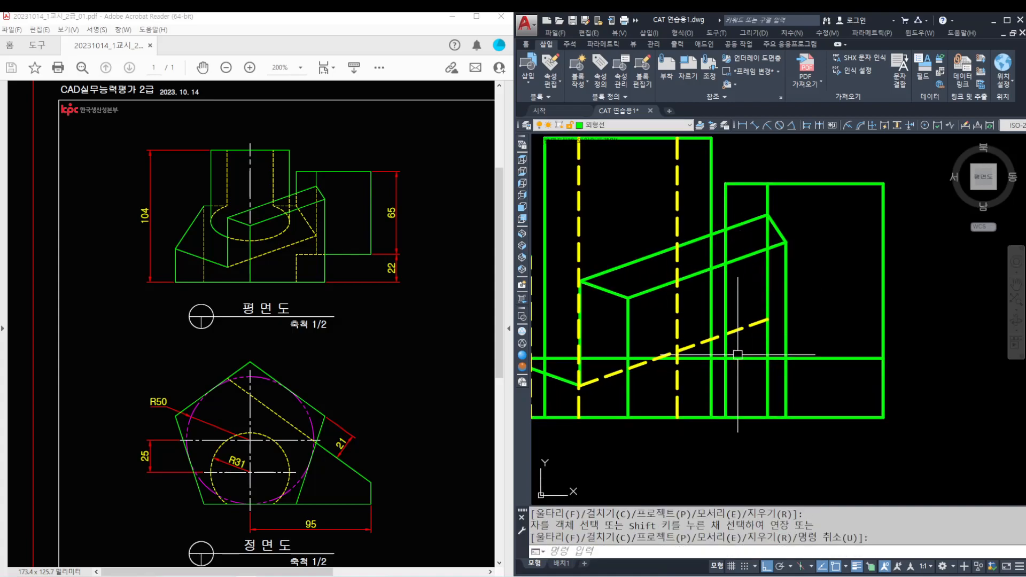
scroll(736, 365, "up", 2)
type("tr")
key("Return")
left_click(718, 365)
key("Return")
left_click(710, 355)
key("Return")
- Trim the block's left edge between the sloped face and the lower horizontal line, and remove the outline beyond the base's lower right corner
scroll(716, 269, "down", 2)
type("t")
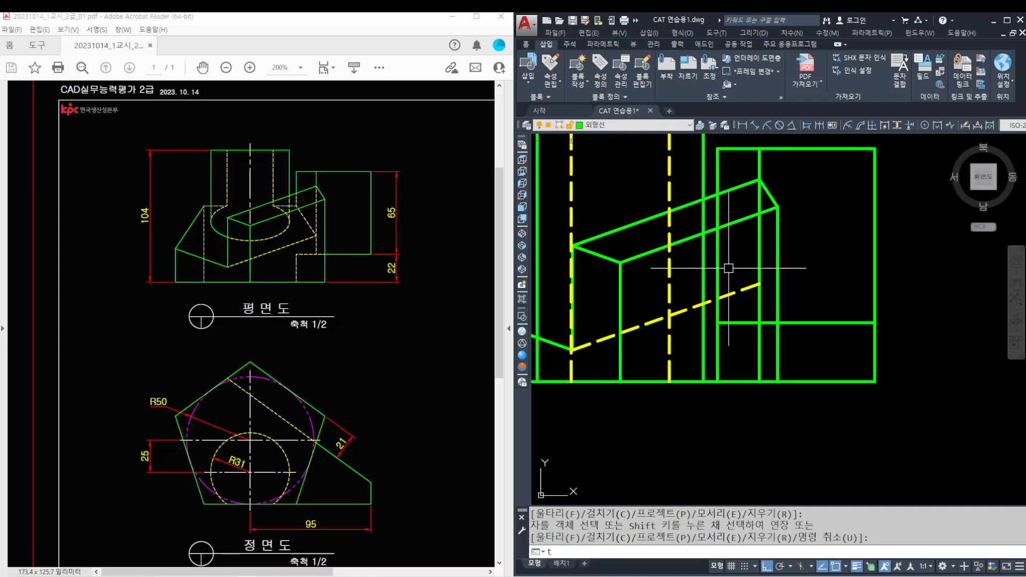
type("r")
key("Return")
key("Return")
left_click(719, 302)
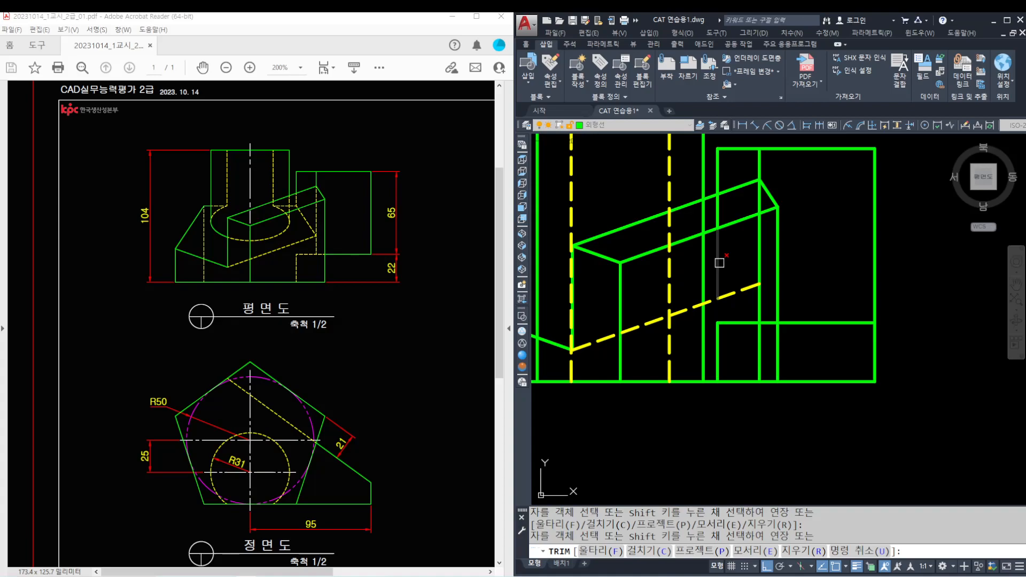
scroll(726, 264, "down", 2)
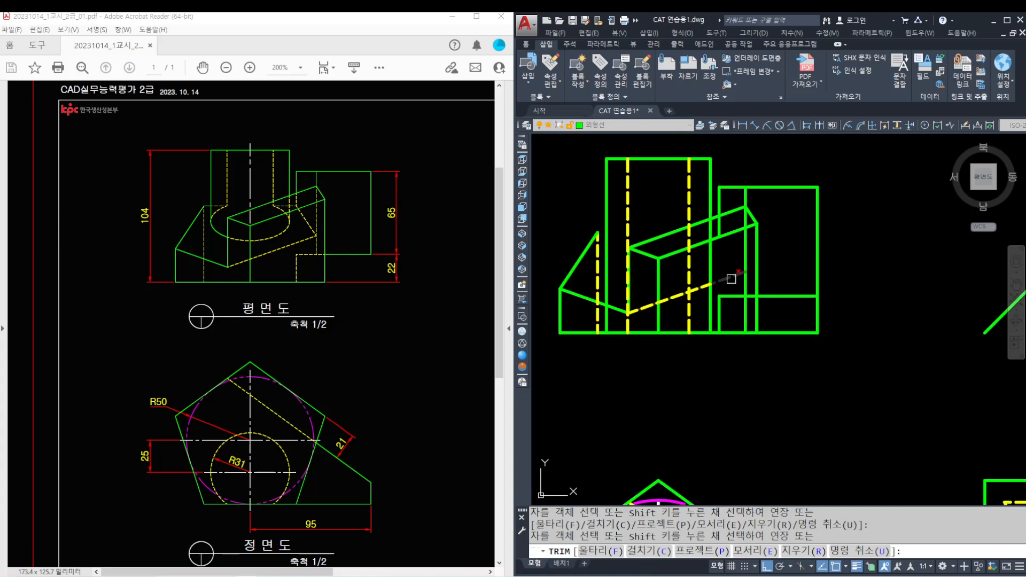
scroll(730, 310, "up", 2)
scroll(755, 295, "up", 2)
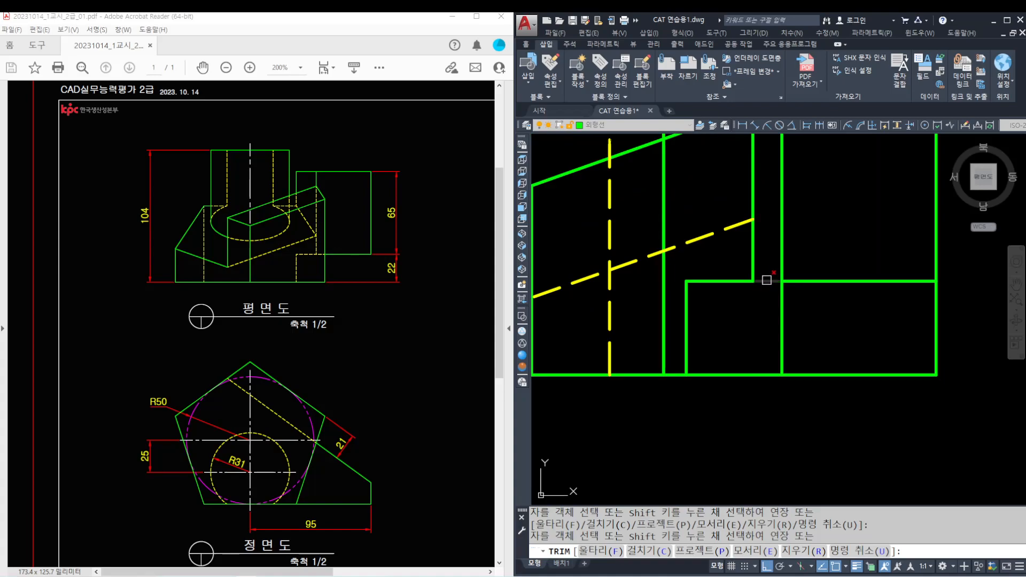
left_click(952, 399)
left_click(929, 358)
key("space")
- Match the dashed hidden-line properties onto the horizontal and vertical lines of the notch at the base's right end
scroll(773, 322, "down", 2)
type("ma")
key("space")
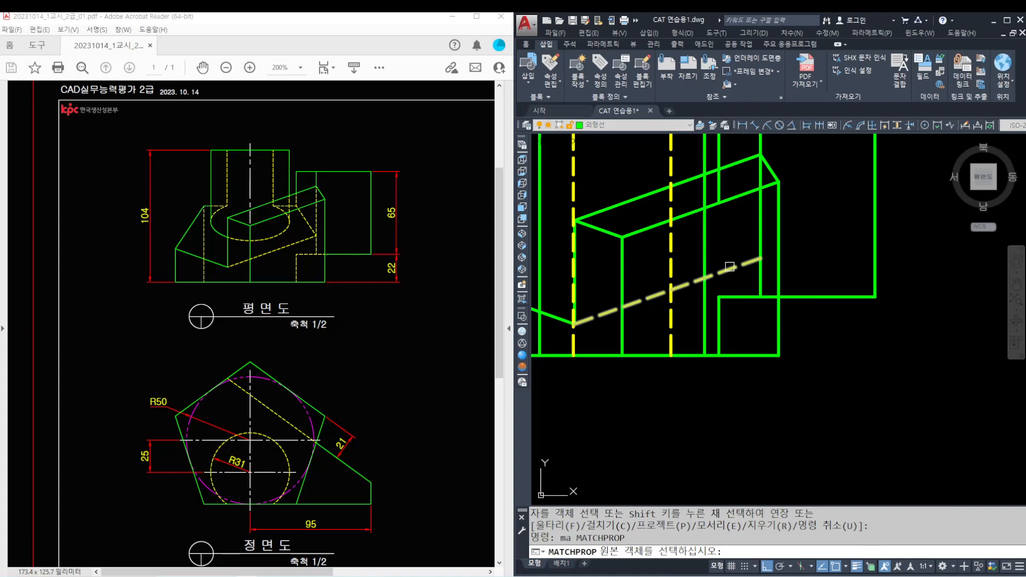
left_click(731, 269)
left_click(757, 319)
left_click(718, 298)
key("space")
- Split the vertical line at the sloped face's upper right corner with Trim and match hidden-line properties onto its lower part
middle_click_drag(743, 220, 743, 240)
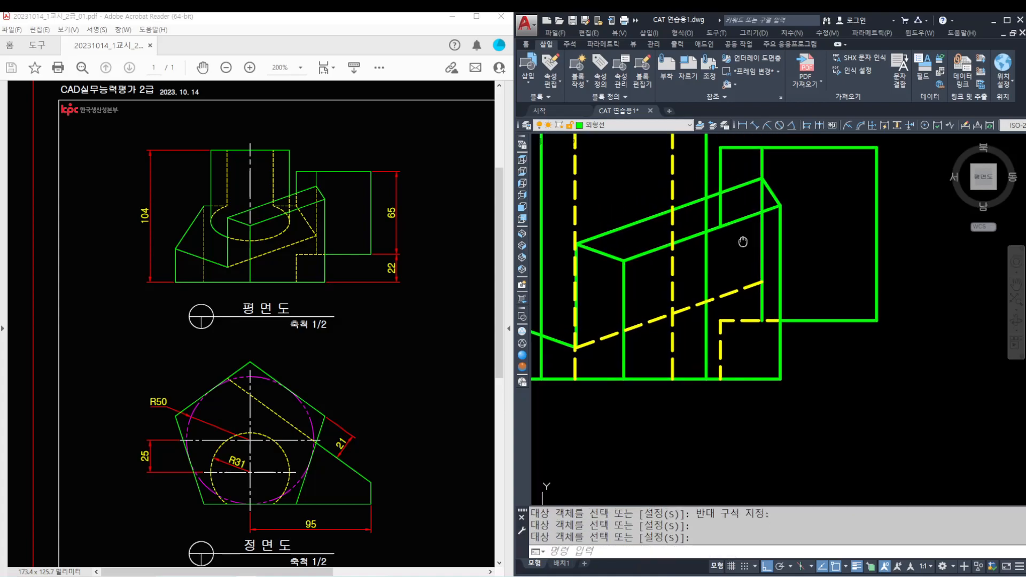
scroll(750, 191, "up", 2)
type("tr")
key("space")
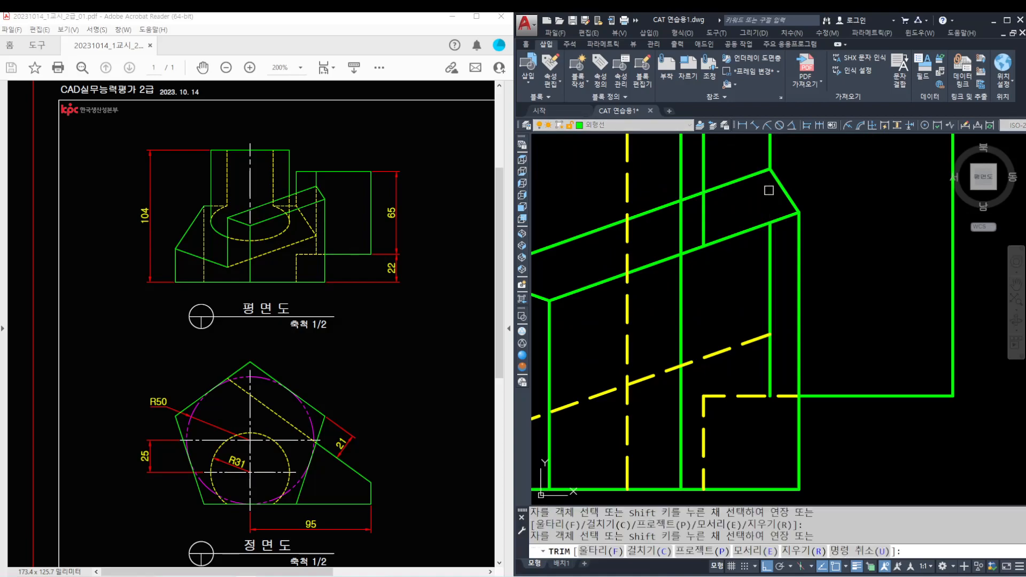
key("space")
type("ma")
key("space")
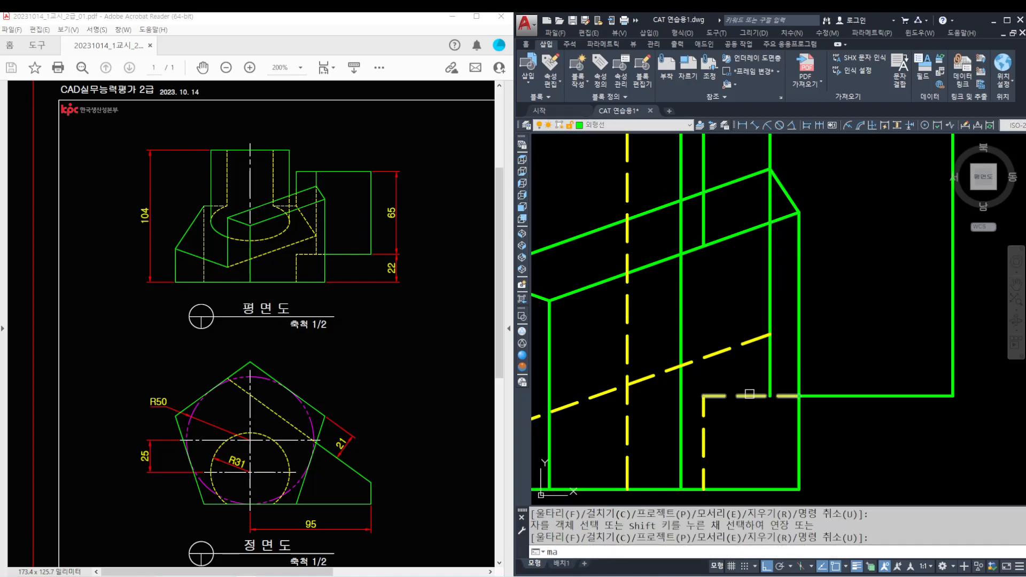
left_click(768, 282)
key("Escape")
type("ma")
key("space")
left_click(759, 395)
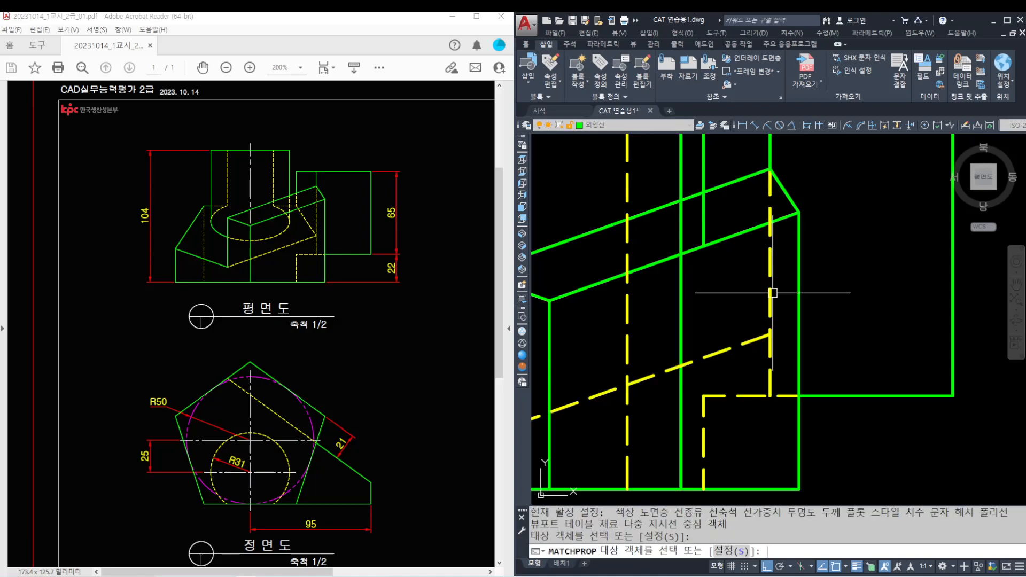
- Erase the vertical construction line running through the side view
scroll(780, 292, "down", 5)
left_click(928, 301)
type("e")
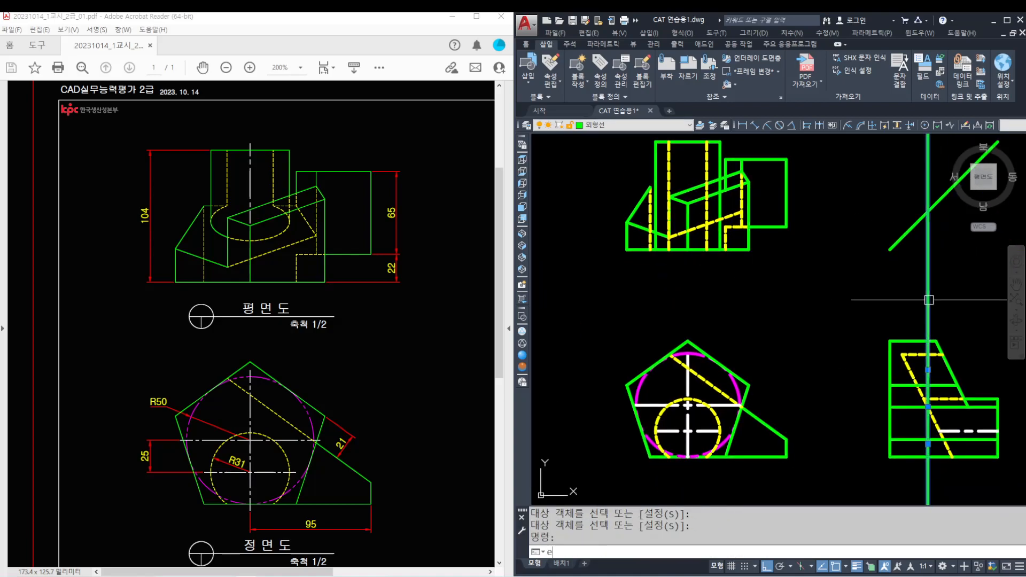
key("space")
- Draw a vertical construction line through the lower end of the sloping hidden line in the side view
middle_click_drag(954, 371, 896, 306)
scroll(900, 364, "up", 2)
scroll(900, 401, "up", 2)
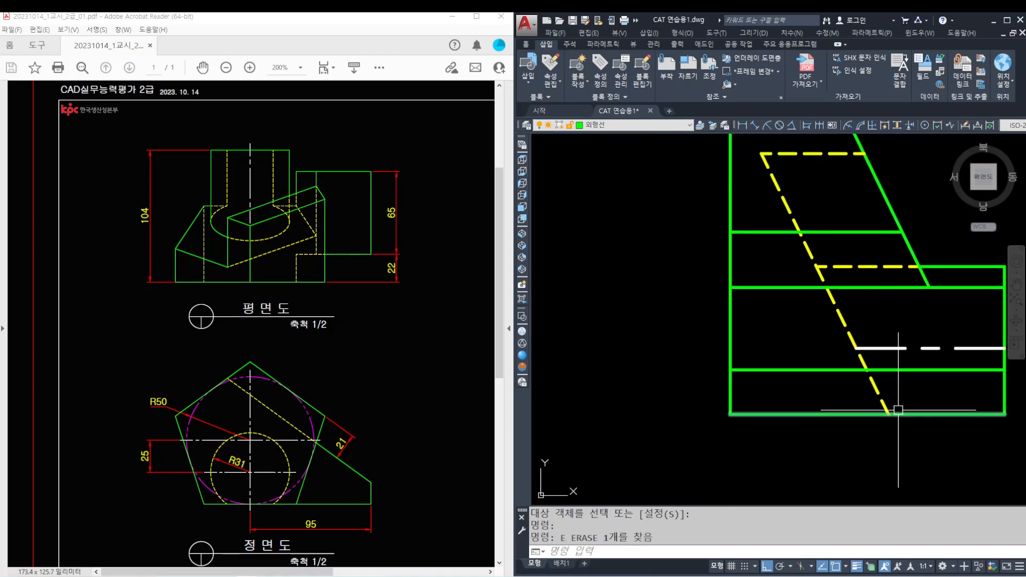
type("xl")
key("space")
type("v")
key("space")
left_click(888, 414)
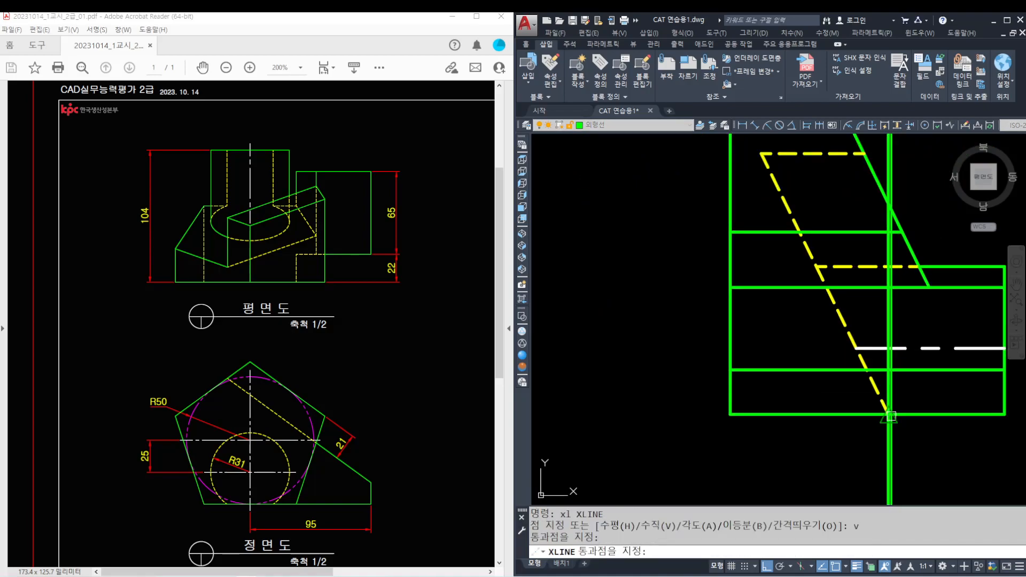
key("space")
- Draw a horizontal construction line through the top of the left sloping edge in the plan view
scroll(888, 414, "down", 4)
middle_click_drag(871, 279, 904, 342)
key("space")
type("h")
key("space")
left_click(623, 211)
key("space")
- Trim the horizontal construction line to span from the left sloping edge's top to the side block's left edge
scroll(661, 213, "up", 2)
scroll(662, 212, "up", 3)
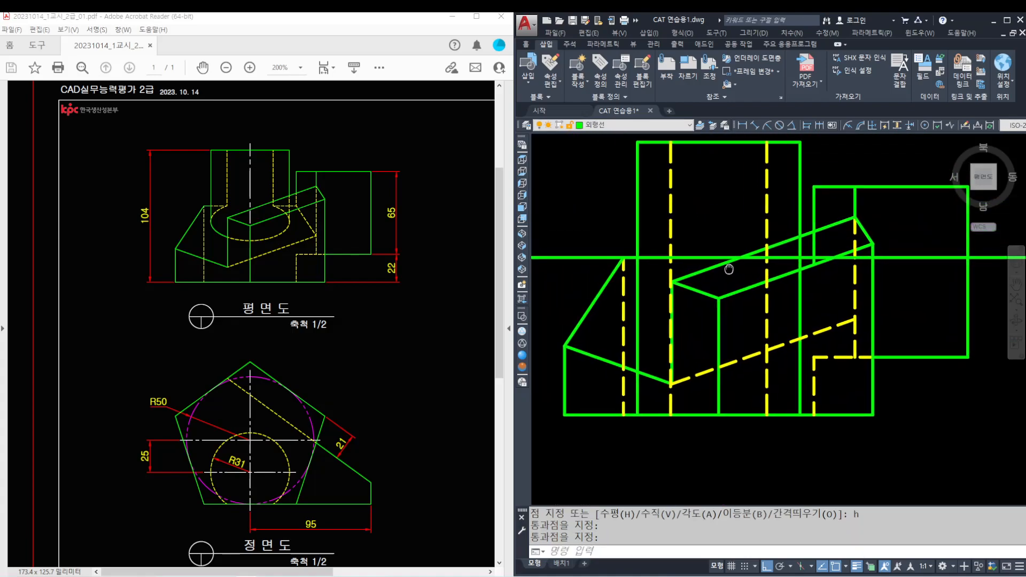
scroll(234, 196, "up", 1, "ctrl")
left_click(708, 255)
type("tr")
key("space")
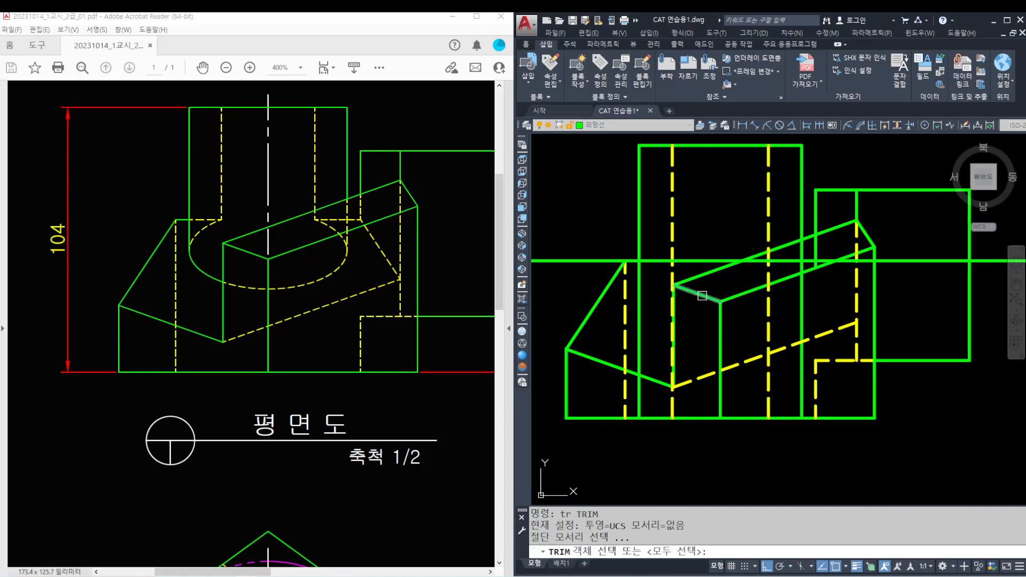
left_click(816, 247)
left_click(600, 287)
key("space")
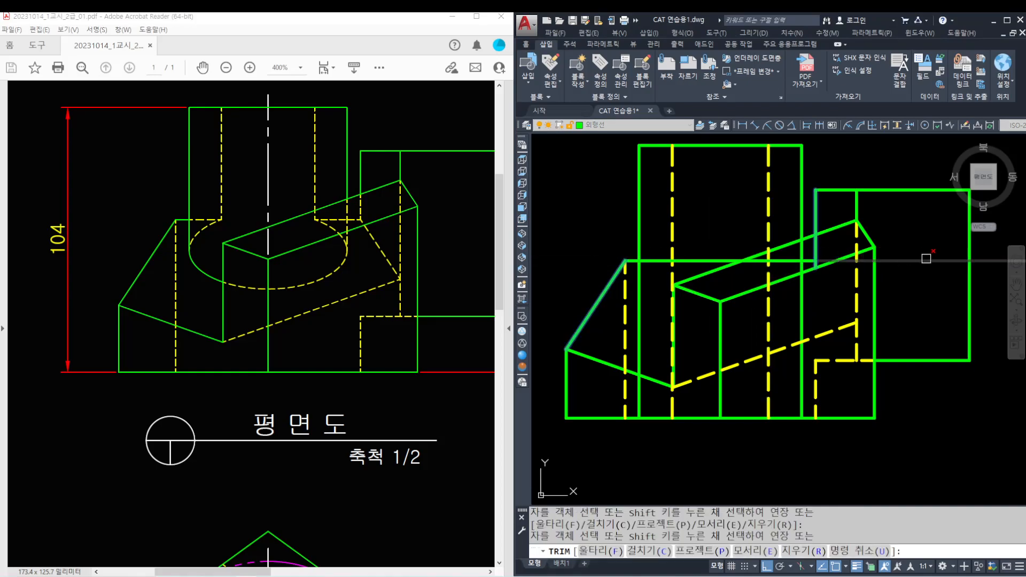
- Trim the side block's left edge below the new horizontal line
scroll(922, 259, "up", 5)
key("Return")
key("Return")
key("Return")
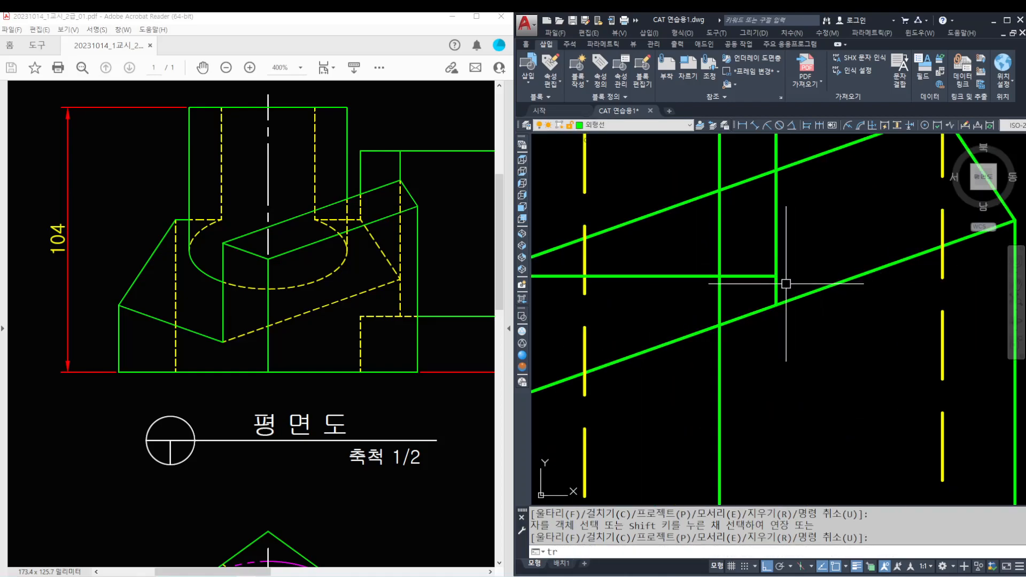
left_click(776, 288)
key("Return")
- Draw a line from the right end of the horizontal line to the upper right end of the sloping hidden line
scroll(807, 306, "down", 2)
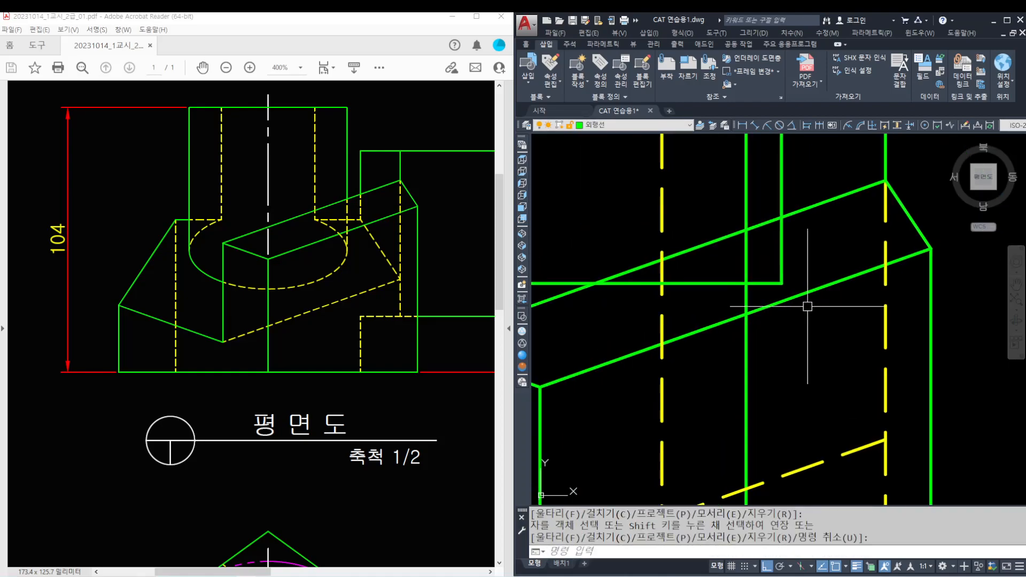
type("l")
key("Return")
left_click(782, 283)
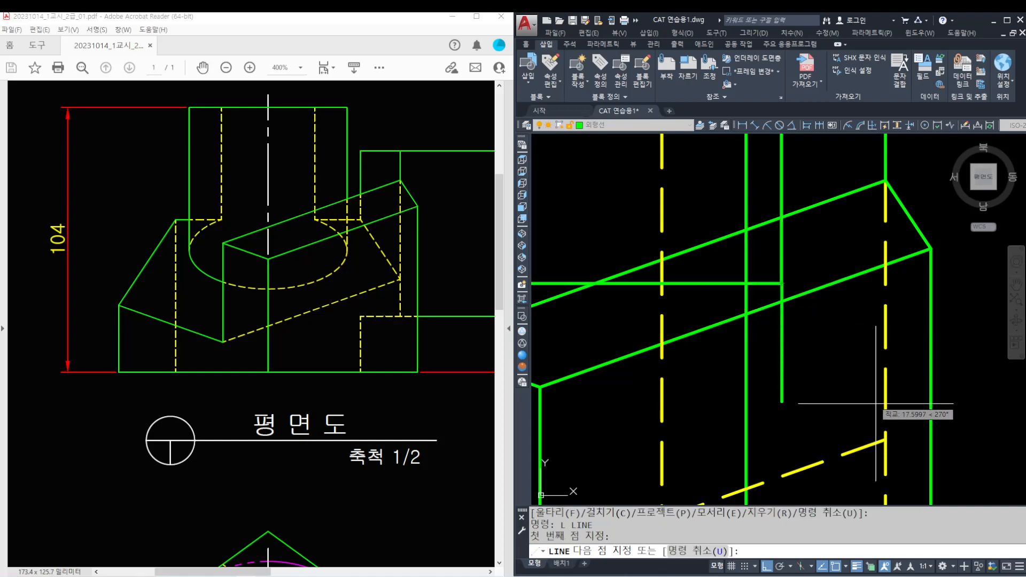
left_click(885, 440)
key("Return")
- Match the hidden-line properties onto the new diagonal line
type("ma")
key("Return")
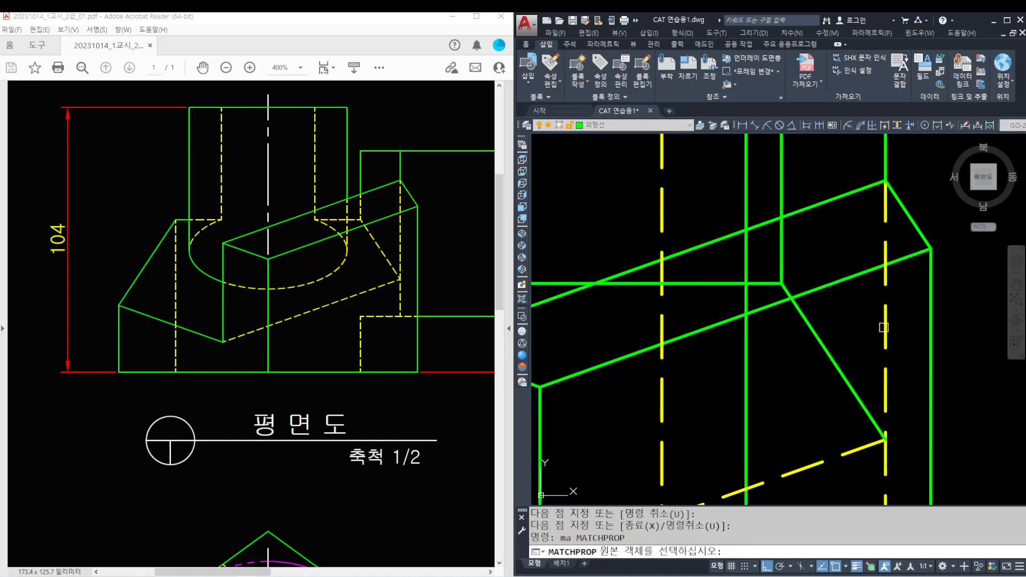
left_click(888, 330)
left_click(835, 362)
key("Return")
- Split the horizontal line at the cylinder's left outline by trimming the segment and extending the remaining piece back
scroll(823, 363, "down", 2)
middle_click_drag(796, 362, 899, 386)
scroll(709, 341, "up", 3)
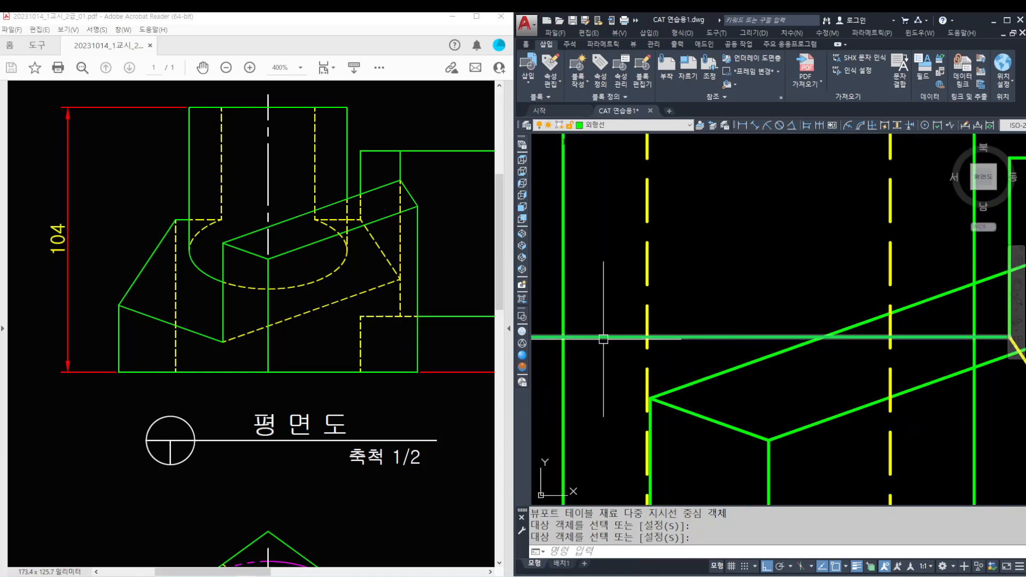
type("tr")
key("Return")
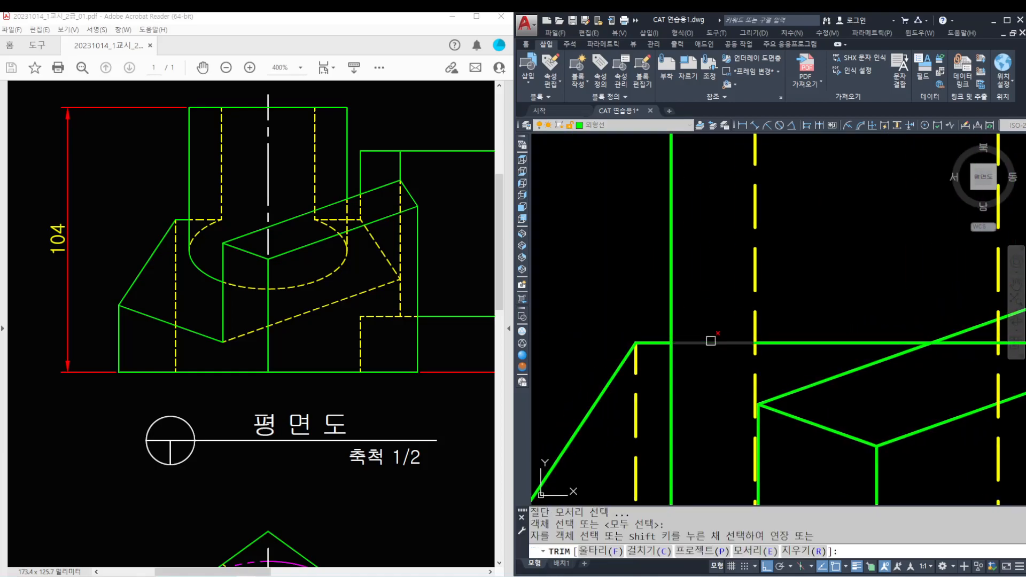
left_click(711, 341)
left_click(769, 343)
scroll(777, 343, "down", 2)
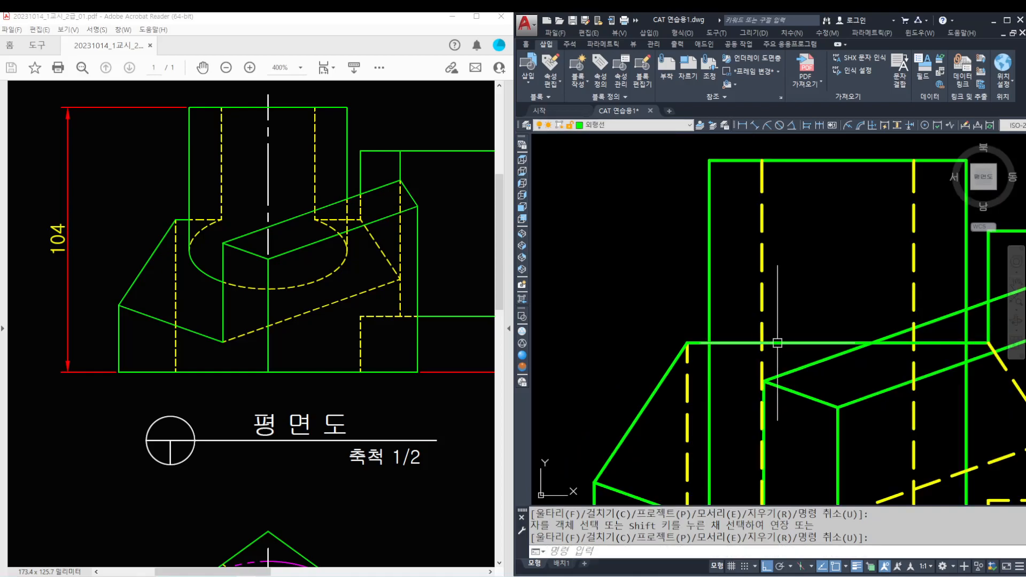
middle_click_drag(777, 342, 747, 321)
key("Escape")
- Match the hidden-line properties onto the horizontal line right of the cylinder's left outline
type("ma")
key("Return")
left_click(732, 302)
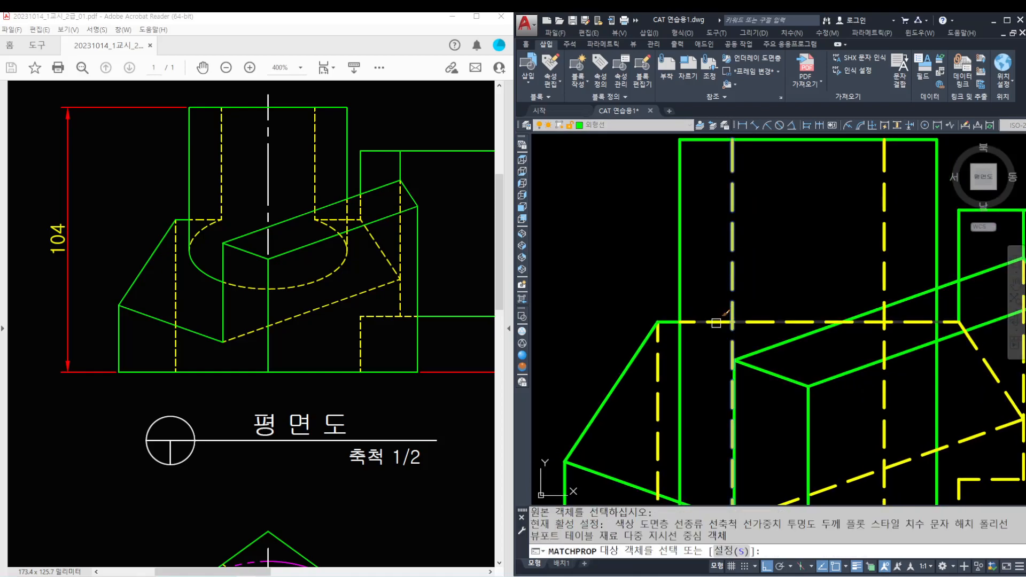
key("Escape")
key("Escape")
- Trim the horizontal hidden line between the cylinder's two vertical hidden lines
middle_click_drag(797, 298, 753, 270)
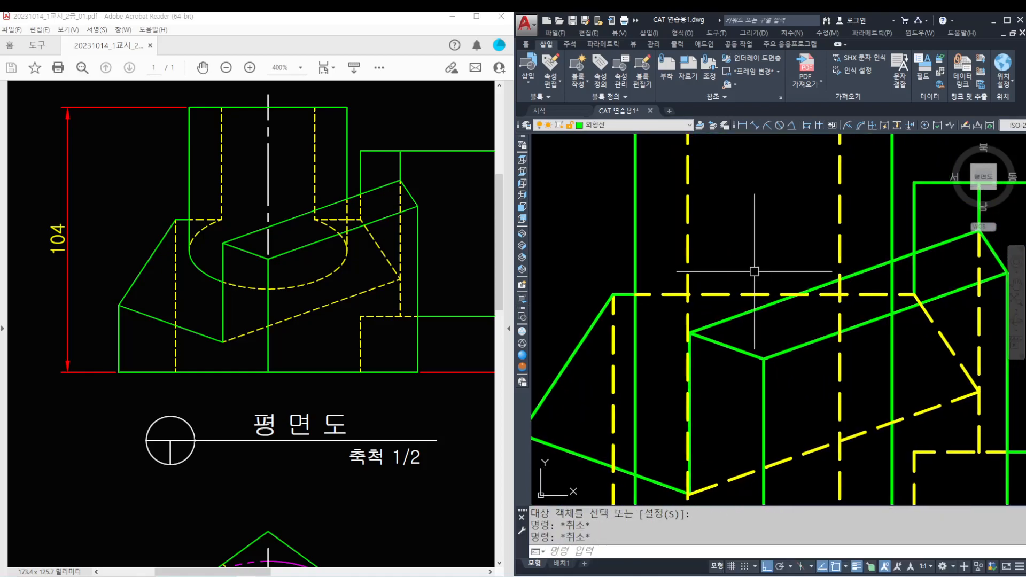
type("tr")
key("Return")
key("Return")
left_click(769, 295)
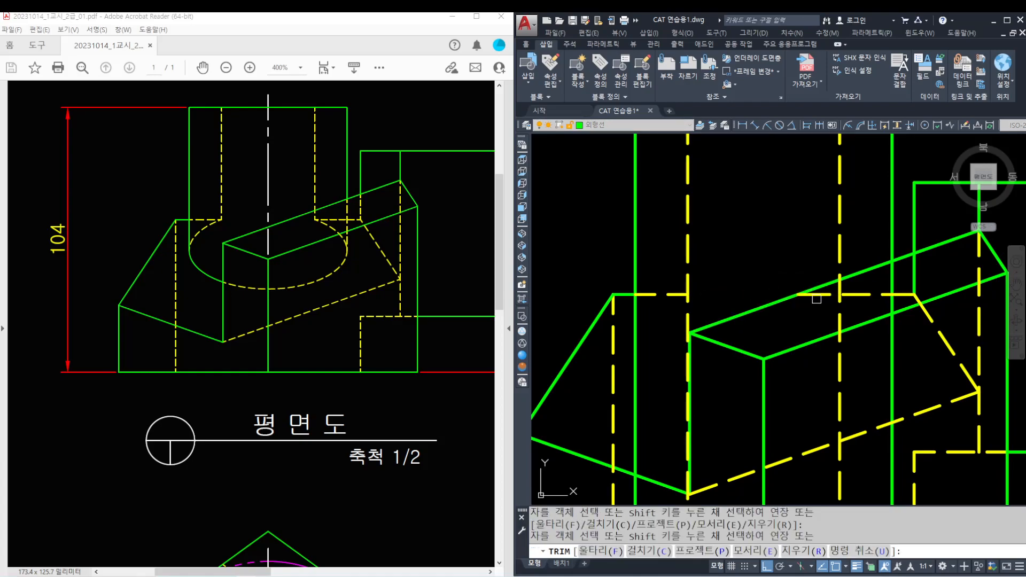
key("Escape")
key("Escape")
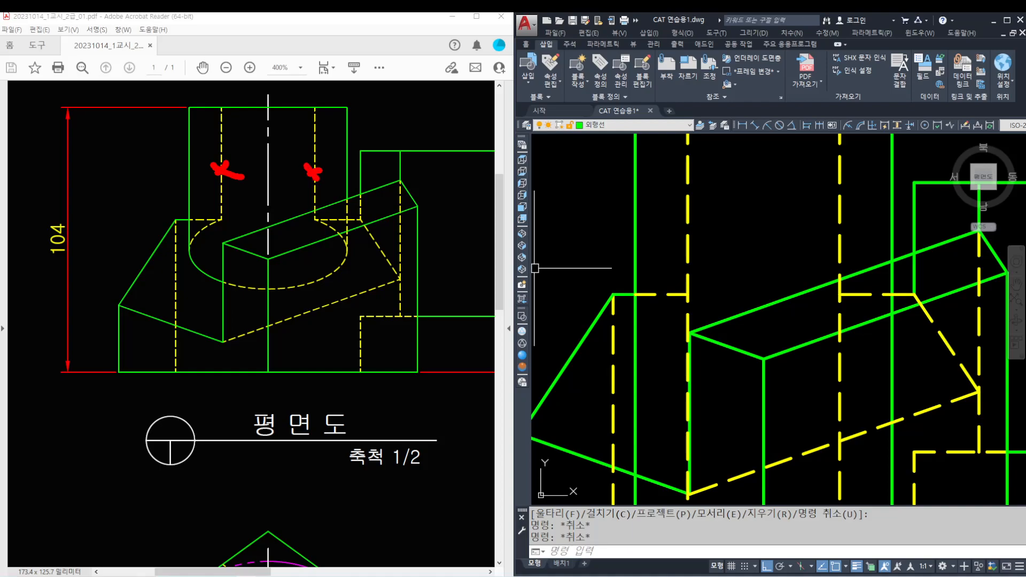
- Trim the cylinder's two vertical hidden lines below the horizontal hidden lines, using those horizontals as cutting edges
middle_click_drag(729, 254, 728, 252)
type("tr")
key("Return")
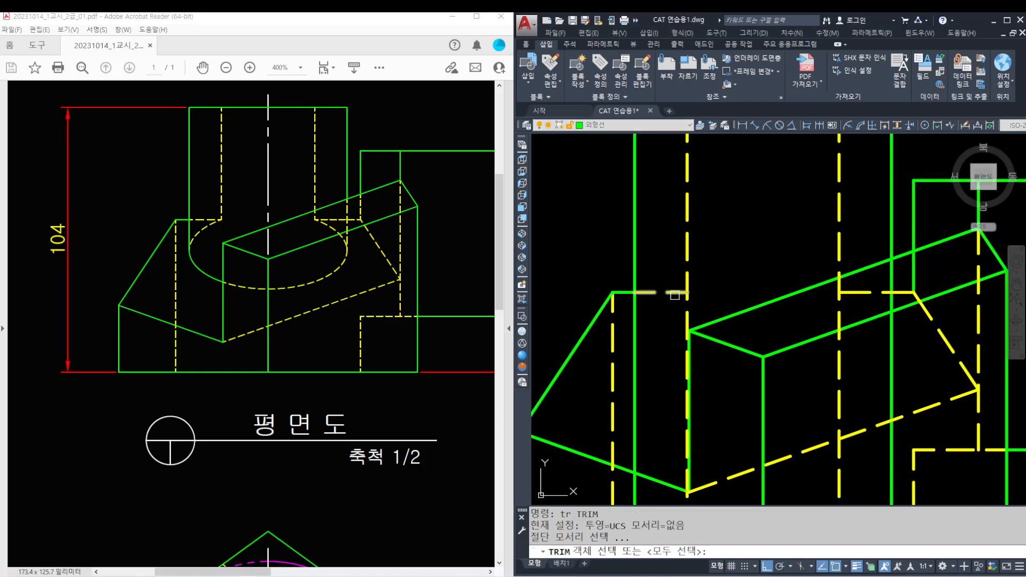
left_click(677, 292)
key("Return")
left_click(853, 293)
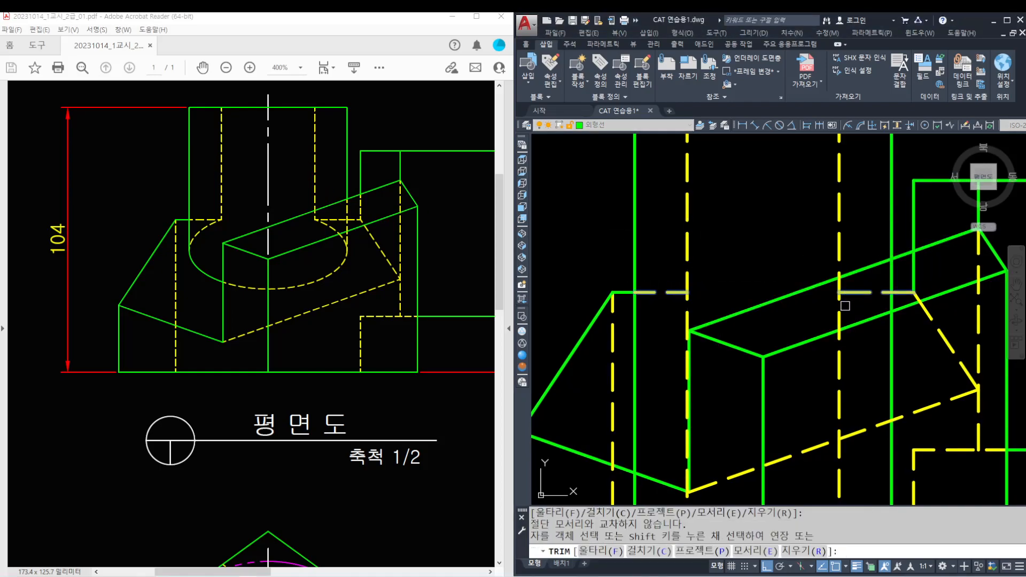
left_click(841, 310)
left_click(688, 308)
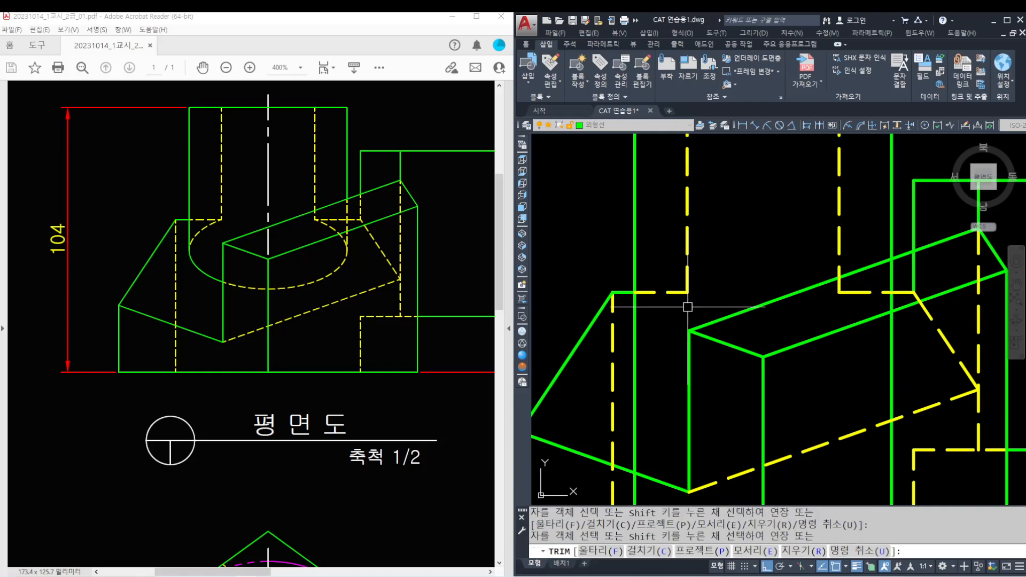
key("Return")
- Draw horizontal construction lines through the side block's lower right and upper right corners
scroll(696, 310, "down", 2)
middle_click_drag(803, 327, 734, 312)
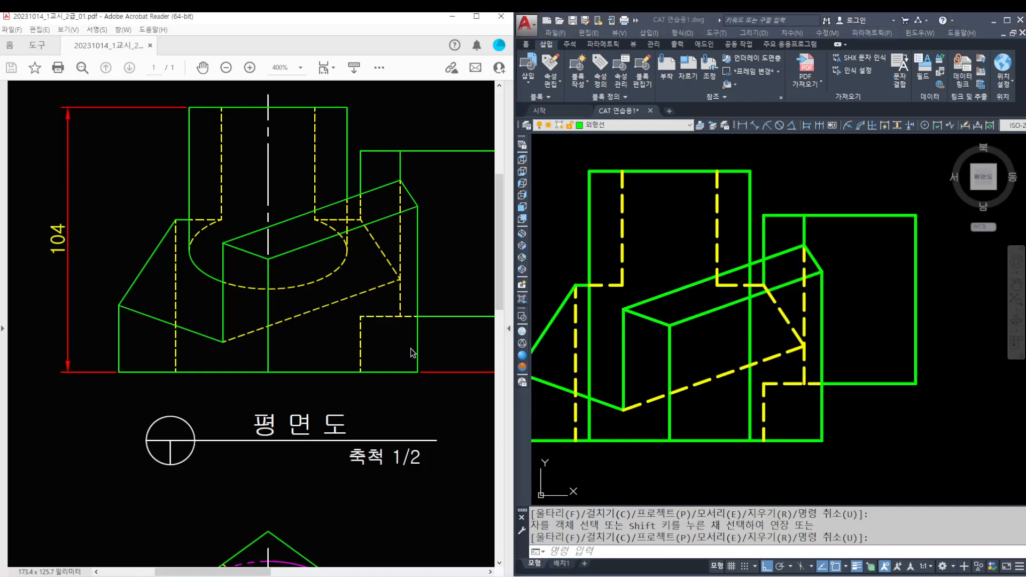
scroll(407, 349, "down", 1, "ctrl")
scroll(991, 325, "down", 2)
middle_click_drag(990, 325, 846, 314)
scroll(846, 314, "up", 2)
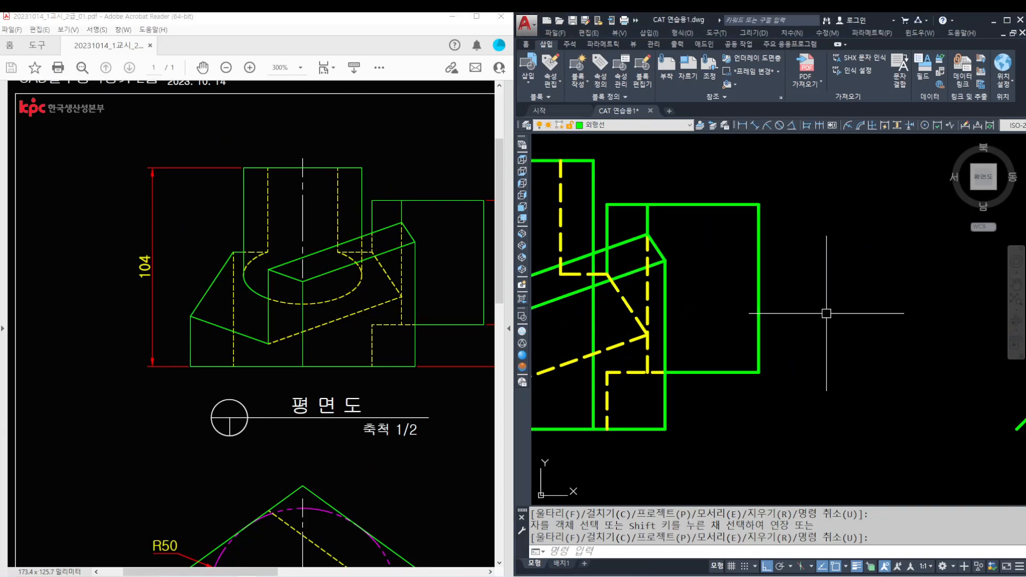
key("Return")
type("xl")
key("Return")
type("h")
key("Return")
left_click(758, 372)
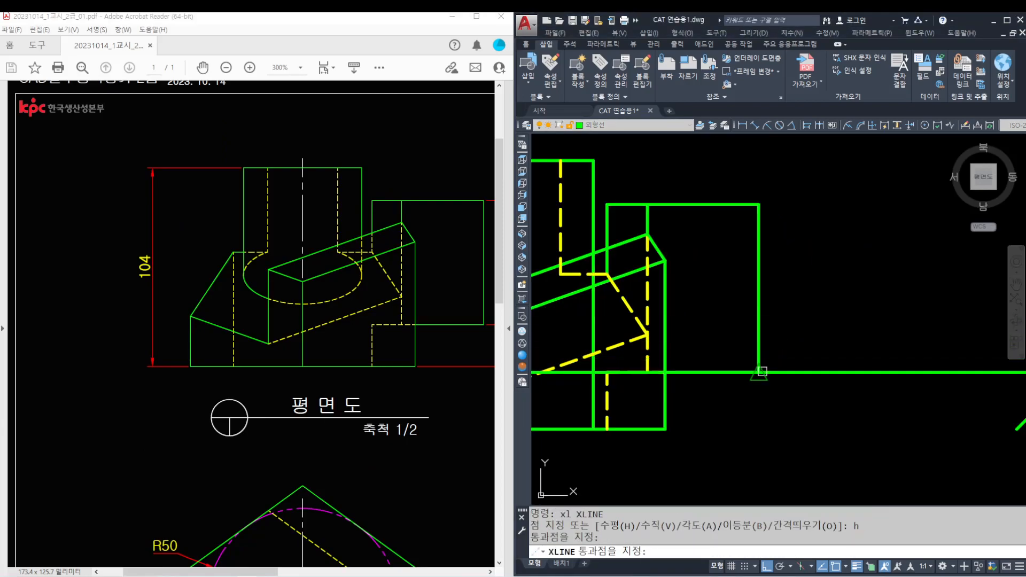
left_click(759, 205)
key("Return")
- Draw vertical construction lines through the points where the side block's two horizontal projection lines cross the diagonal transfer line
scroll(927, 388, "down", 2)
middle_click_drag(927, 388, 737, 276)
key("Return")
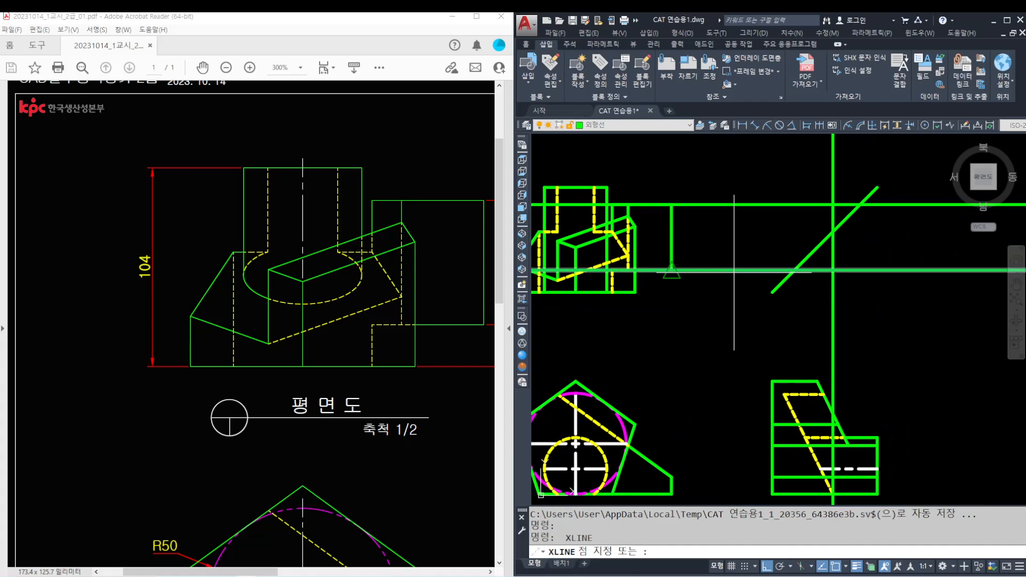
type("v")
key("Return")
left_click(795, 270)
left_click(860, 205)
key("Return")
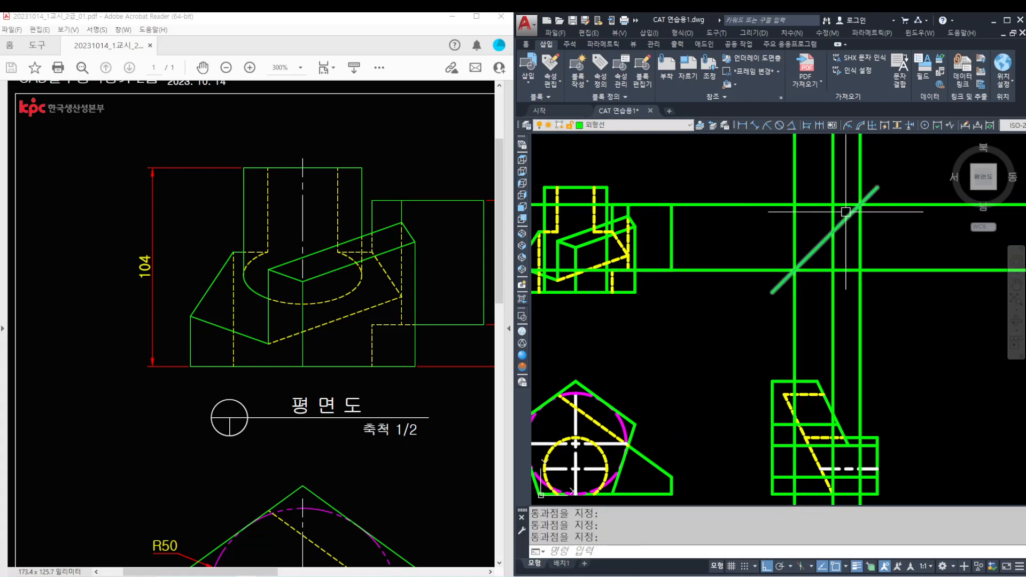
- Trim both vertical projection lines above and below the side view's two horizontal block edges, using those edges as cutting edges
scroll(847, 361, "down", 2)
scroll(769, 336, "up", 4)
type("tr")
key("Return")
left_click(770, 328)
left_click(764, 278)
key("Return")
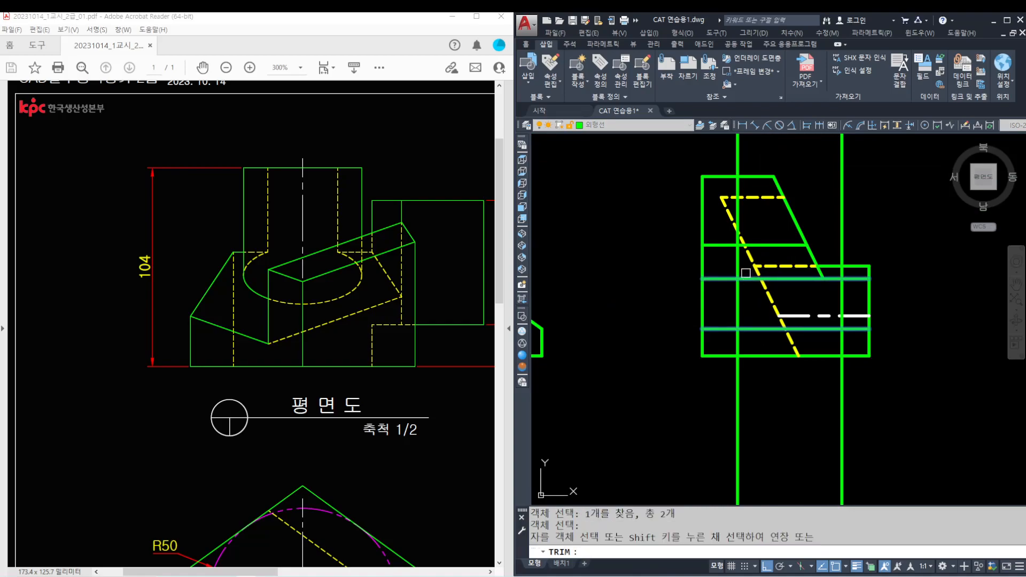
scroll(854, 200, "down", 2)
left_click(870, 160)
left_click(768, 167)
left_click(870, 376)
left_click(768, 346)
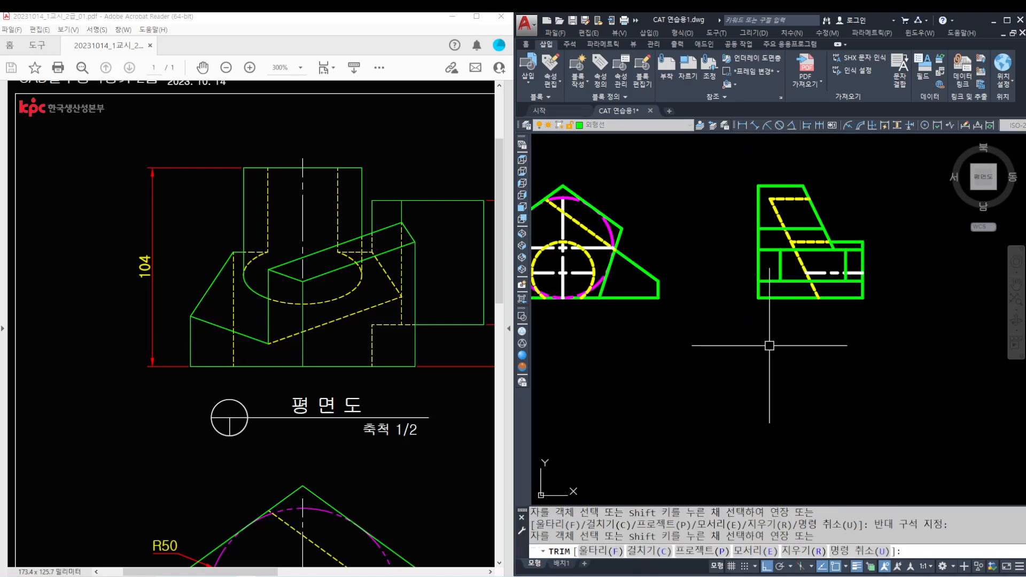
- Trim the block's two horizontal edges in the side view outside its two vertical edges
scroll(819, 252, "up", 4)
key("Return")
key("Return")
left_click(720, 288)
left_click(886, 275)
key("Return")
left_click(698, 346)
left_click(690, 229)
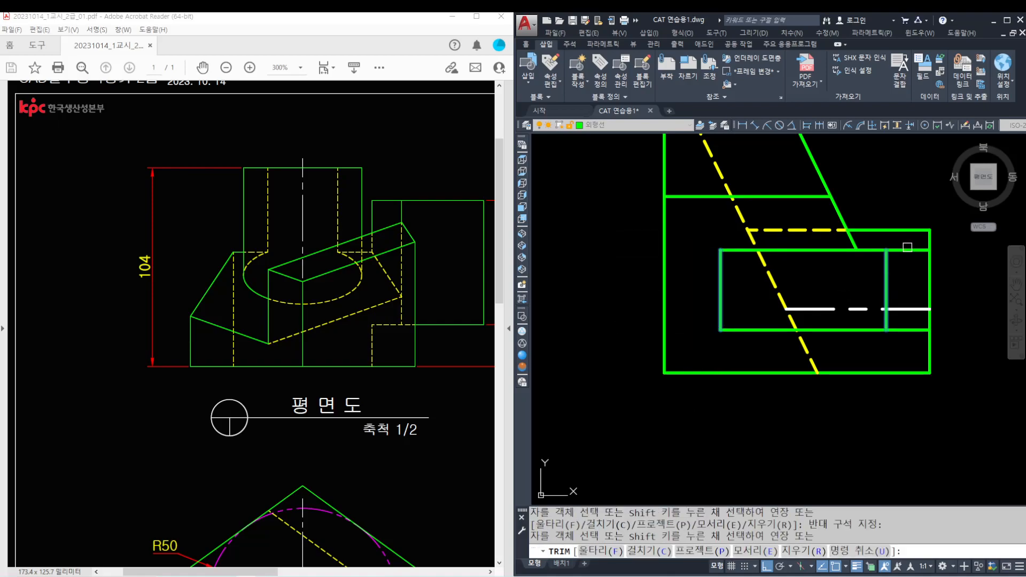
key("Return")
- Check the side view in the PDF and extend the block's two vertical edges down to the base line
left_click(293, 354)
scroll(337, 386, "down", 5, "ctrl")
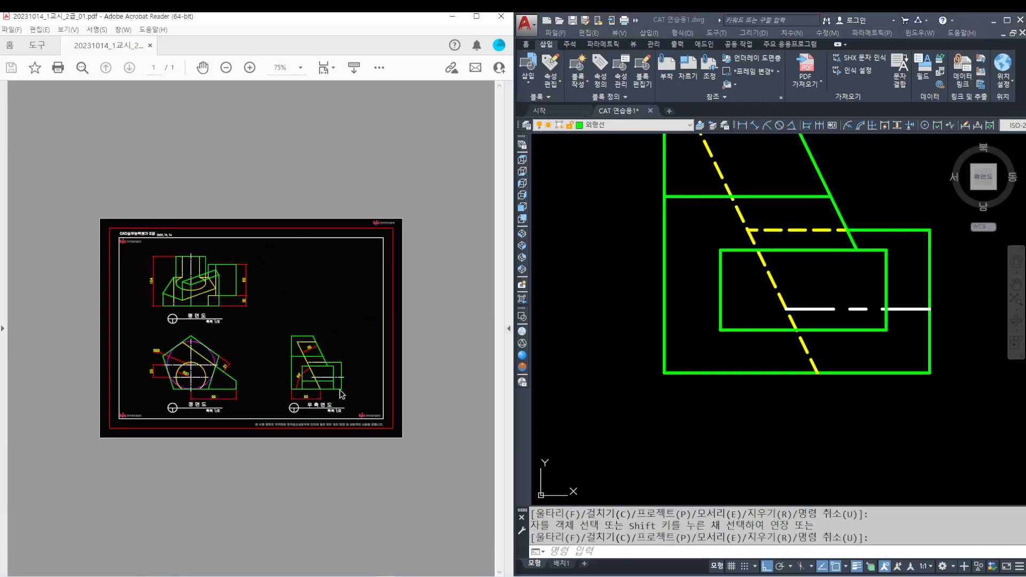
scroll(326, 404, "up", 2, "ctrl")
left_click(848, 335)
scroll(848, 335, "up", 2)
key("Return")
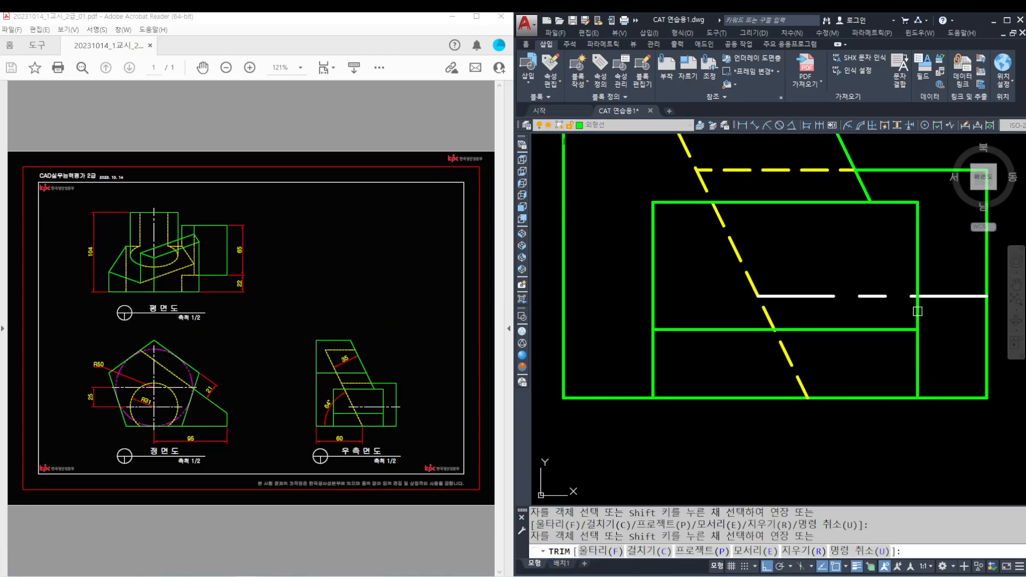
key("Escape")
key("Escape")
key("Escape")
key("Escape")
- Erase the two horizontal construction lines that project from the plan view's side block
scroll(919, 320, "down", 4)
scroll(902, 282, "up", 2)
middle_click_drag(863, 260, 872, 324)
scroll(775, 225, "down", 4)
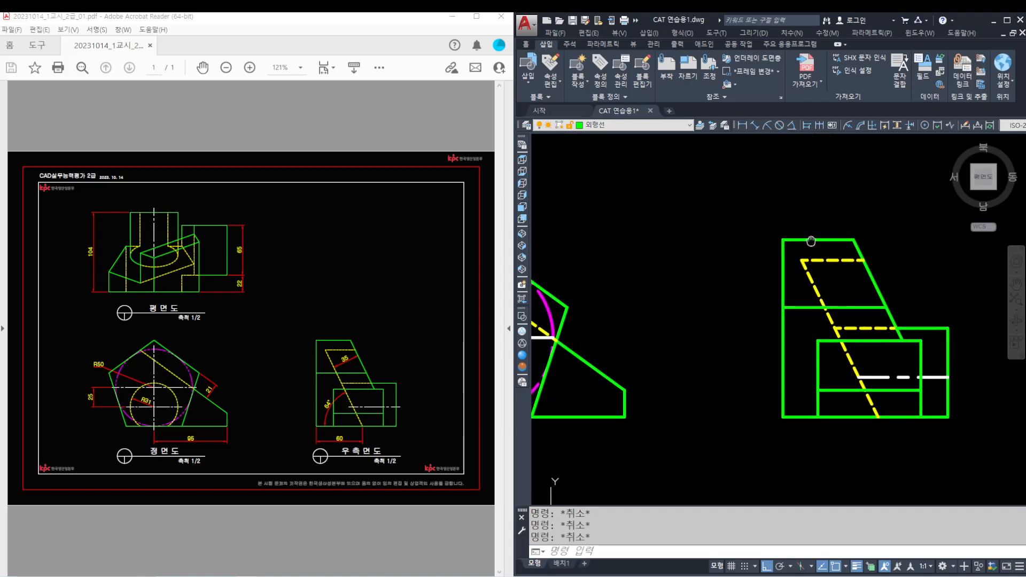
mouse_move(759, 204)
middle_mouse_down()
mouse_move(849, 353)
mouse_move(755, 265)
middle_mouse_up()
left_click(865, 296)
left_click(838, 199)
type("e")
key("space")
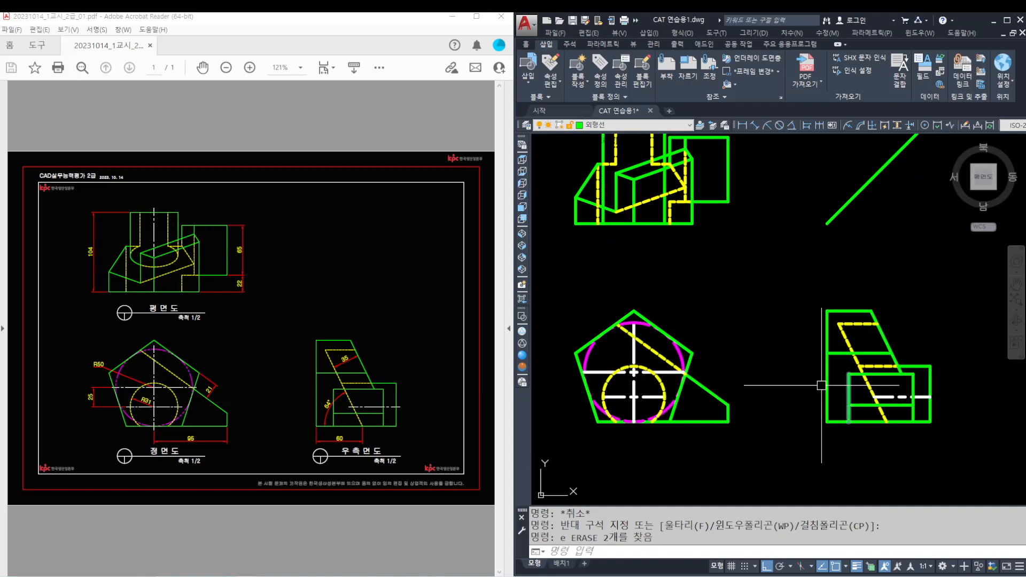
- Compare the redrawn plan and front views with the PDF, examining the curved hidden outline where the cylinder meets the sloped body
scroll(656, 230, "up", 2)
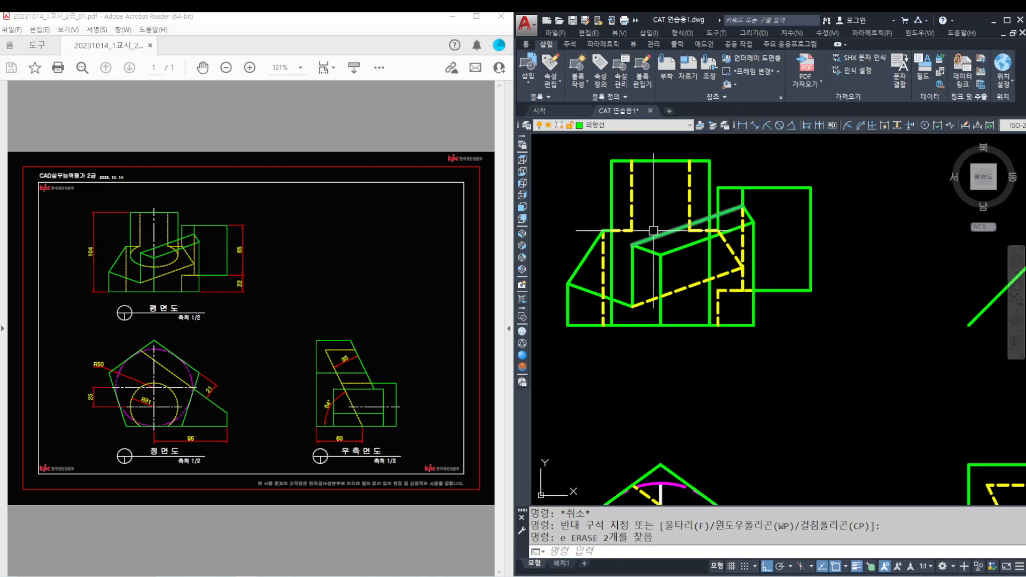
left_click(215, 277)
scroll(157, 245, "up", 3, "ctrl")
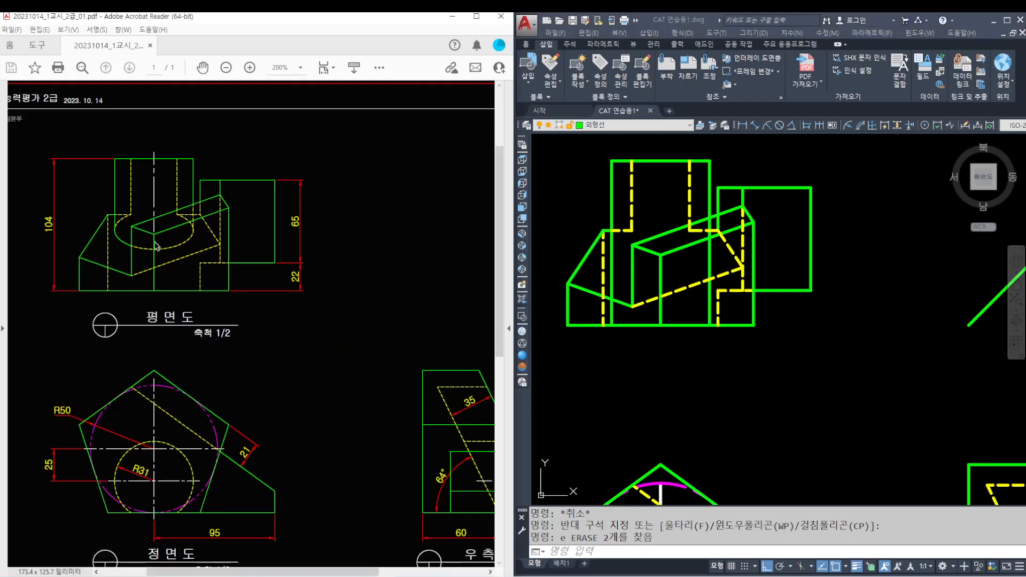
scroll(157, 243, "up", 1, "ctrl")
scroll(687, 210, "up", 2)
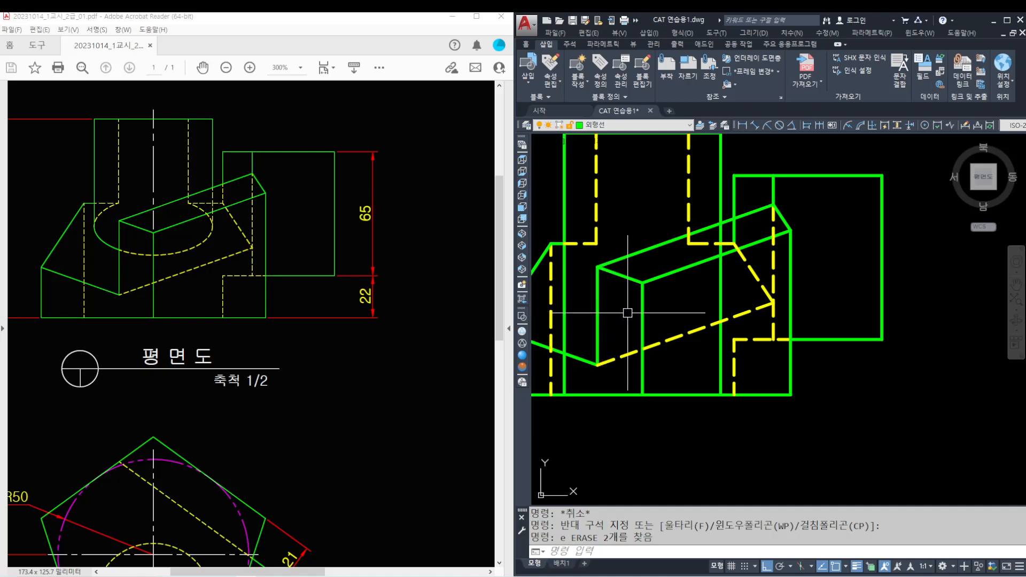
scroll(694, 321, "down", 3)
scroll(820, 294, "up", 1)
scroll(679, 209, "up", 3)
scroll(631, 160, "up", 2)
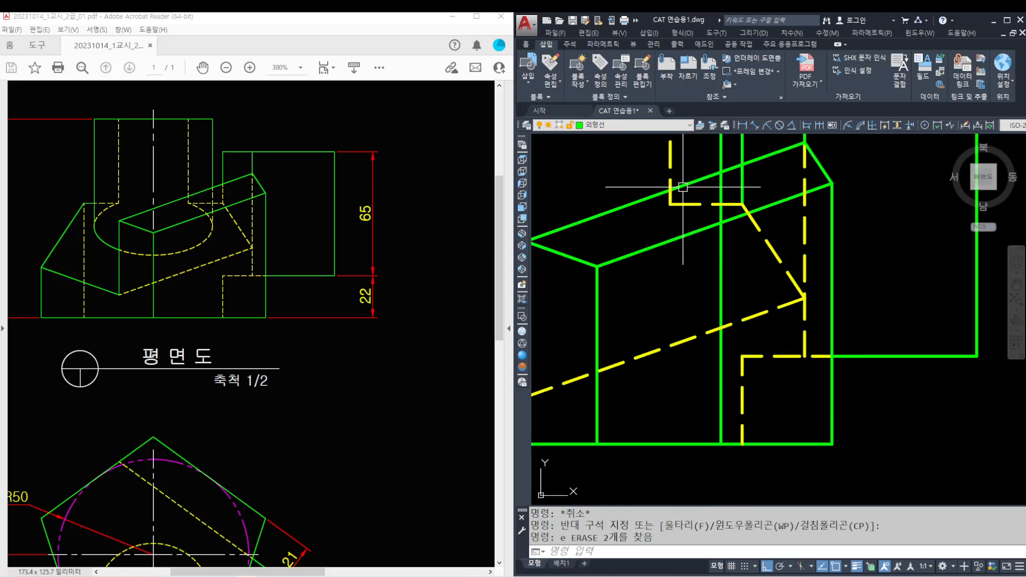
left_click(208, 187)
scroll(209, 187, "up", 3, "ctrl")
key("Escape")
scroll(695, 246, "down", 2)
middle_click_drag(718, 256, 735, 254)
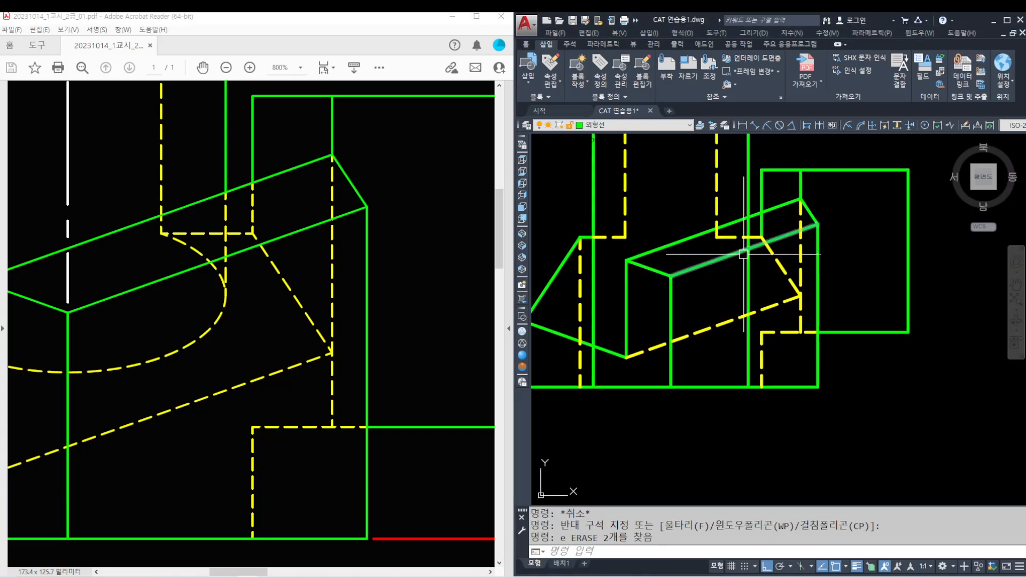
scroll(743, 254, "down", 2)
left_click(348, 316)
scroll(259, 326, "down", 3, "ctrl")
scroll(775, 407, "down", 3)
middle_click_drag(852, 426, 815, 306)
scroll(715, 369, "up", 2)
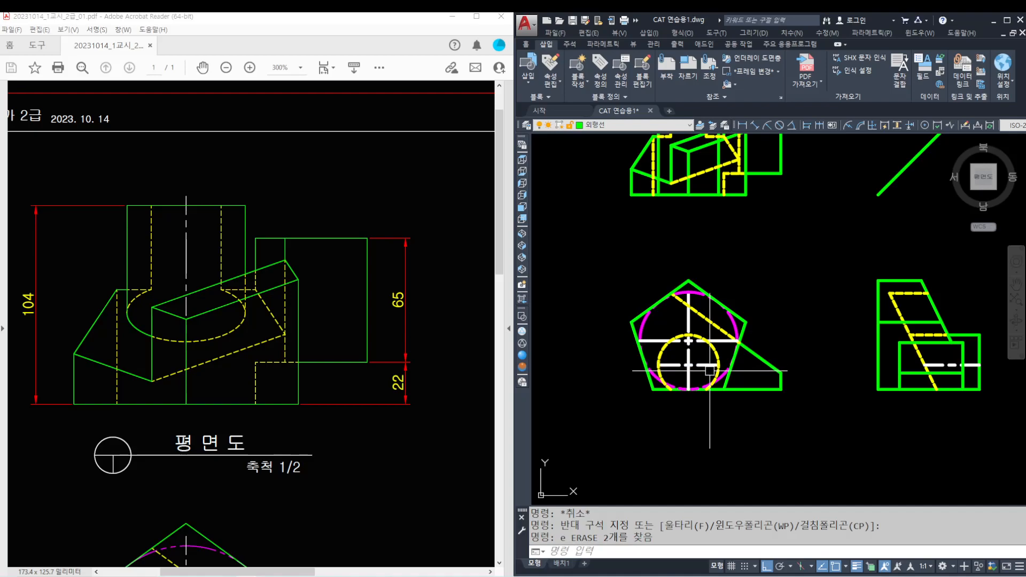
scroll(711, 374, "up", 2)
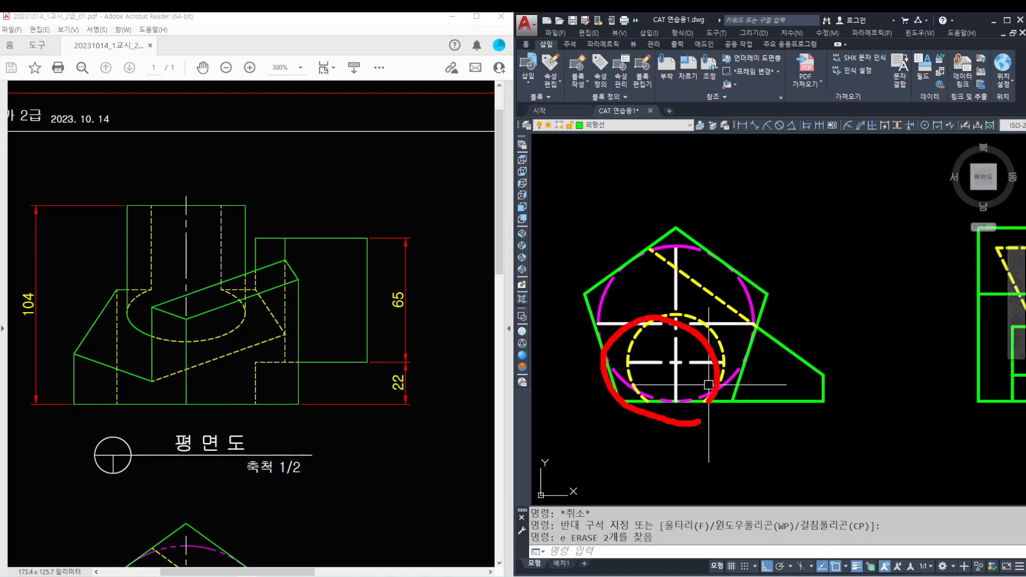
- Draw a horizontal and a vertical construction line through the centre of the small hidden circle in the front view
key("Escape")
scroll(694, 364, "up", 2)
key("Return")
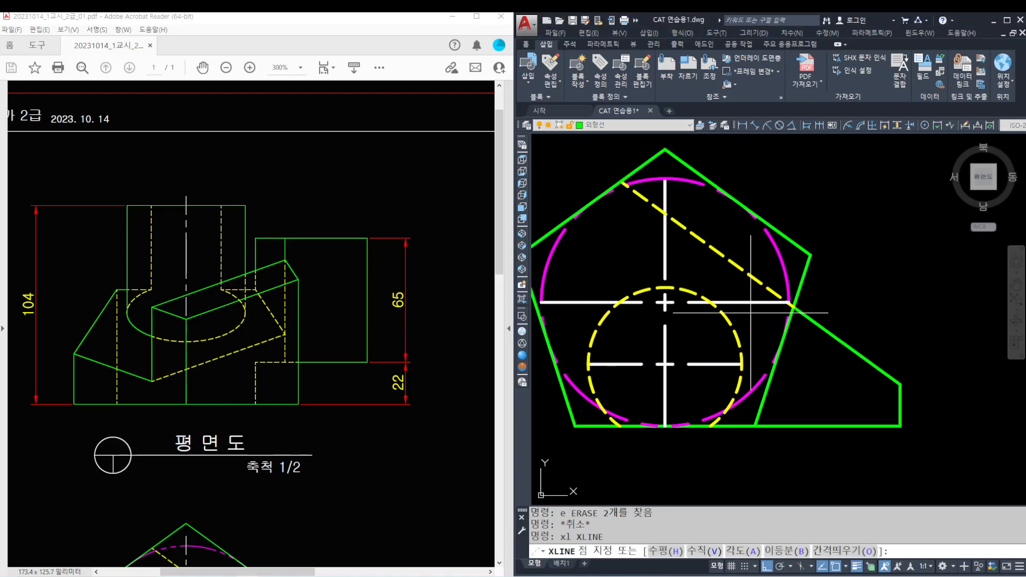
left_click(665, 365)
left_click(806, 370)
left_click(712, 475)
key("Return")
scroll(715, 473, "down", 2)
middle_click_drag(842, 445, 655, 426)
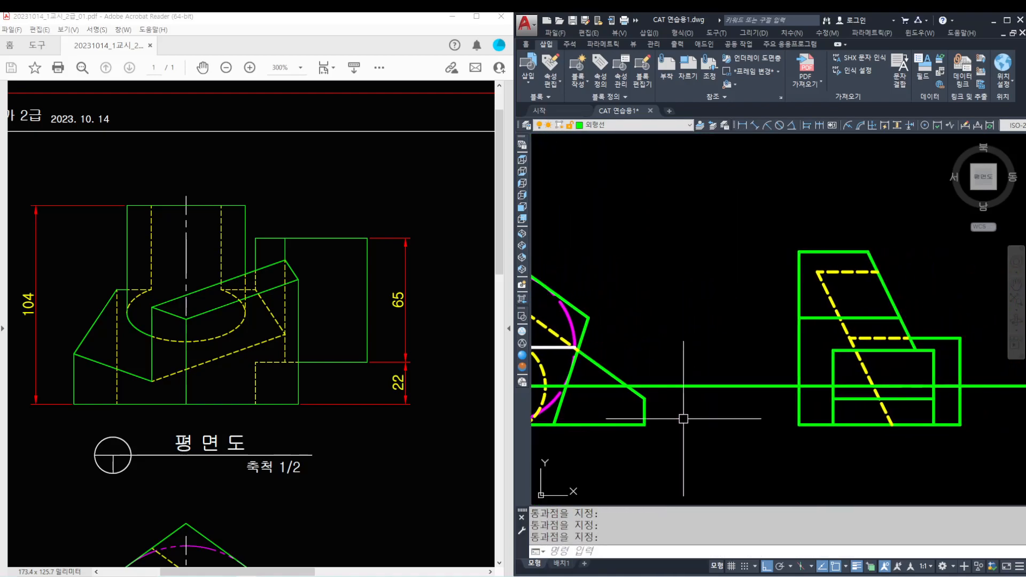
- Draw a vertical construction line where the circle-centre projection line meets the side view's sloped hidden line
scroll(889, 378, "up", 2)
key("Return")
type("v")
key("Return")
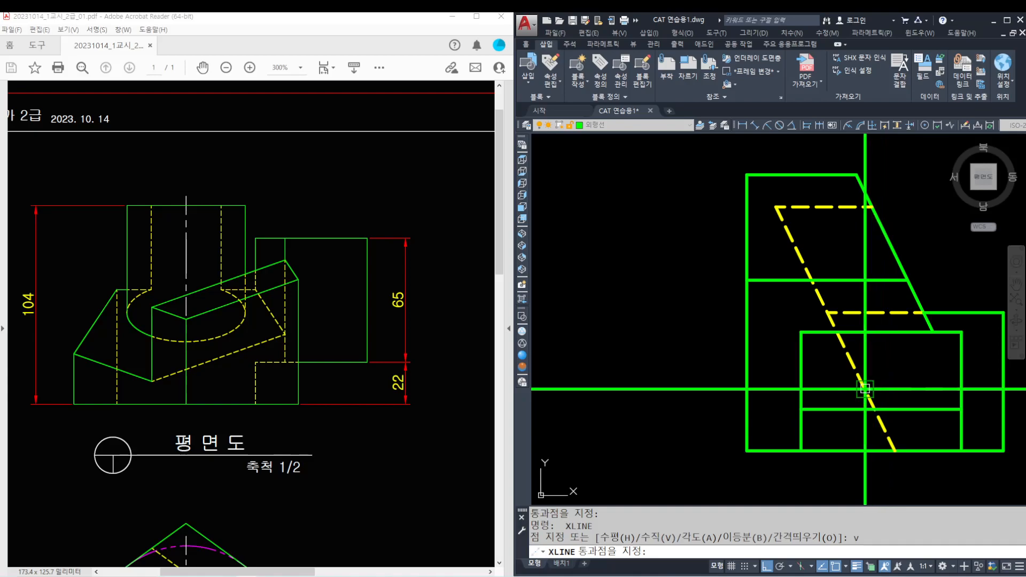
left_click(864, 389)
key("Return")
- Draw a horizontal construction line where the circle centre's vertical projection line crosses the diagonal transfer line
scroll(869, 355, "down", 2)
middle_click_drag(868, 249, 886, 304)
key("Return")
type("h")
key("Return")
left_click(885, 207)
key("Return")
- Mark the circle centre's projected point in the plan view with a circle of radius 6
scroll(656, 190, "up", 5)
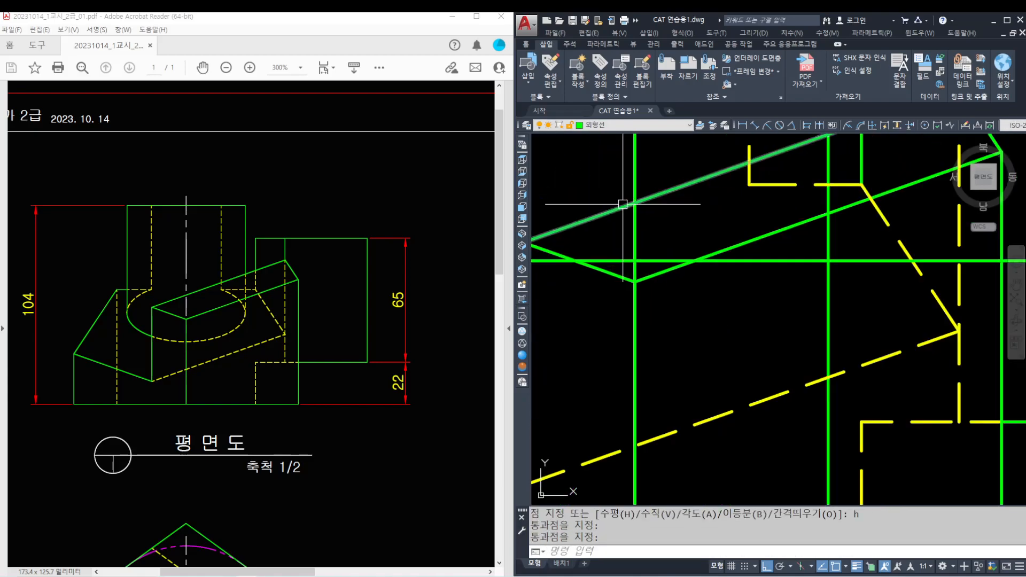
type("c CIRCLE")
key("Return")
left_click(634, 261)
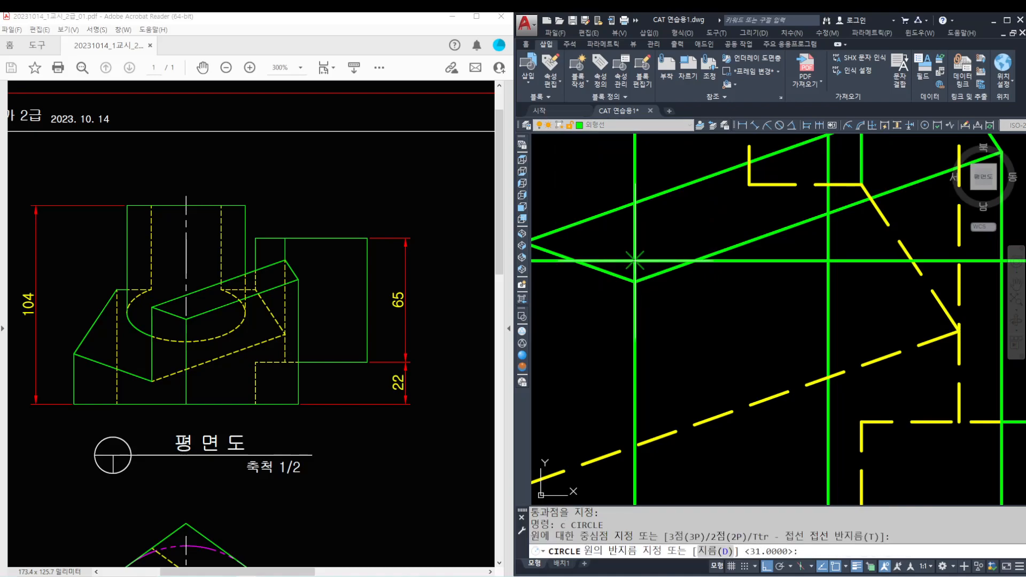
key("Return")
- Make layer 0 current and draw horizontal and vertical construction lines through the left quadrant of the front view's hidden circle
left_click(646, 126)
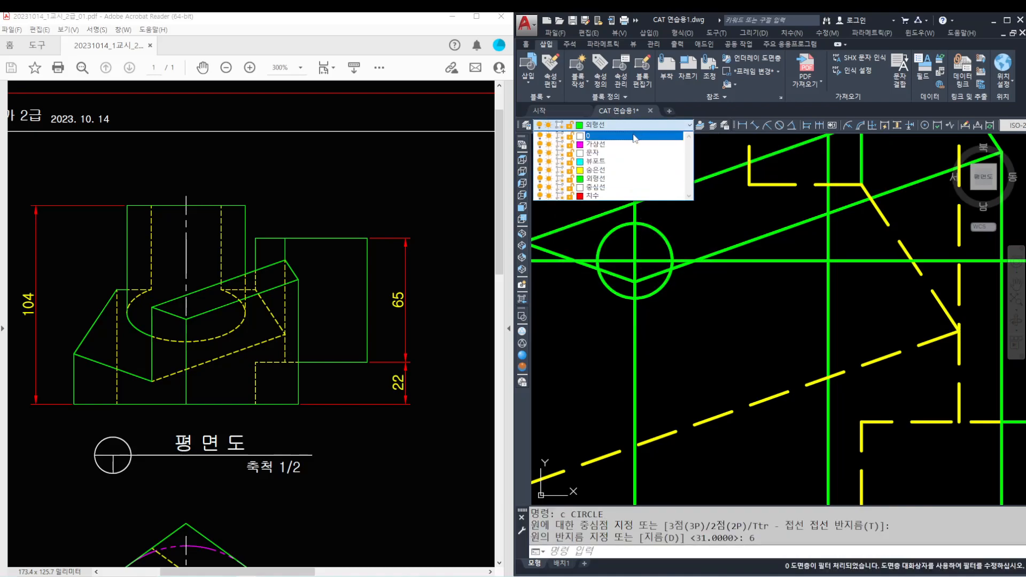
left_click(634, 137)
scroll(649, 247, "down", 6)
middle_click_drag(648, 451, 646, 322)
scroll(629, 326, "up", 4)
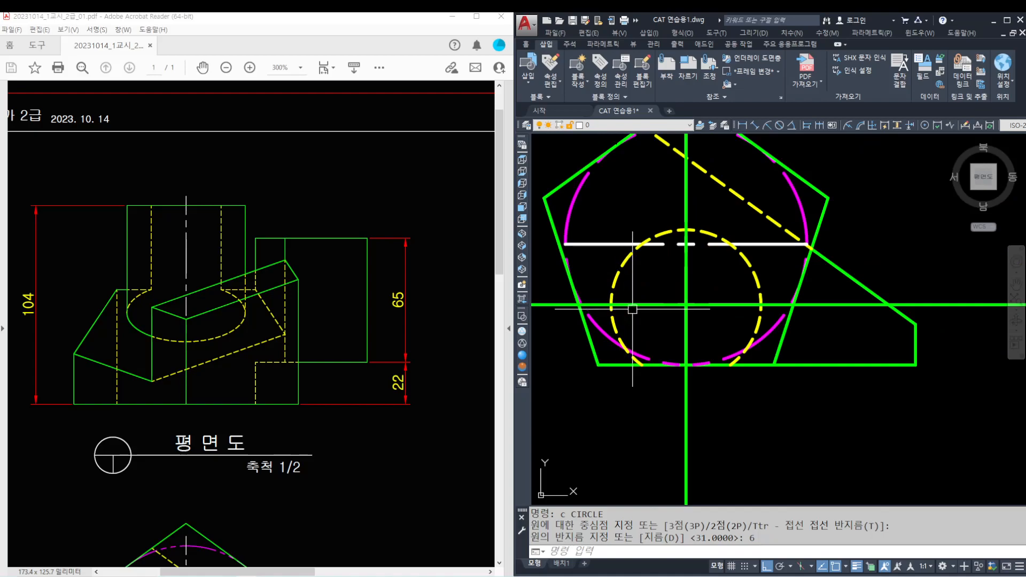
type("xl")
key("Return")
scroll(647, 298, "up", 2)
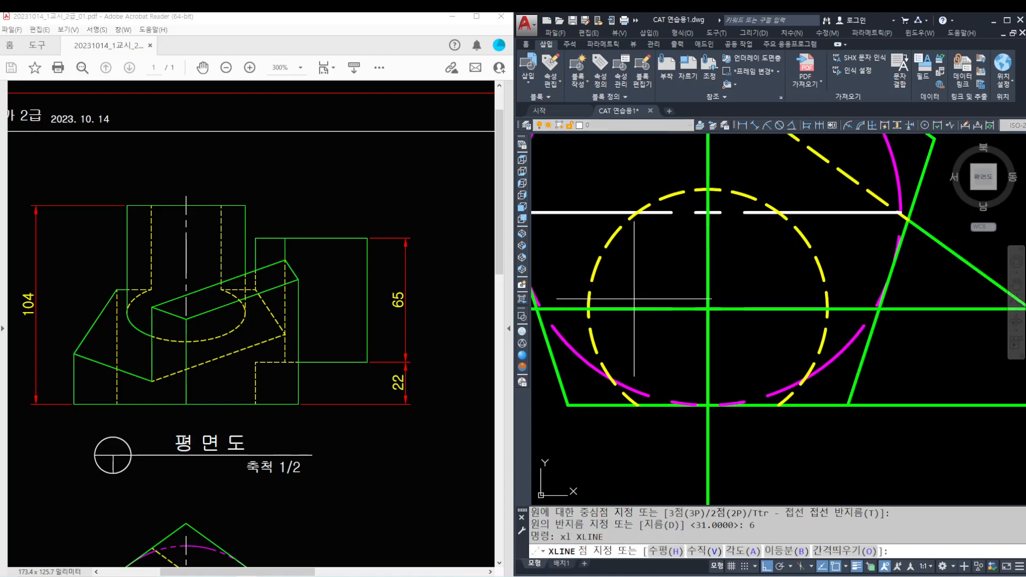
left_click(590, 308)
left_click(745, 292)
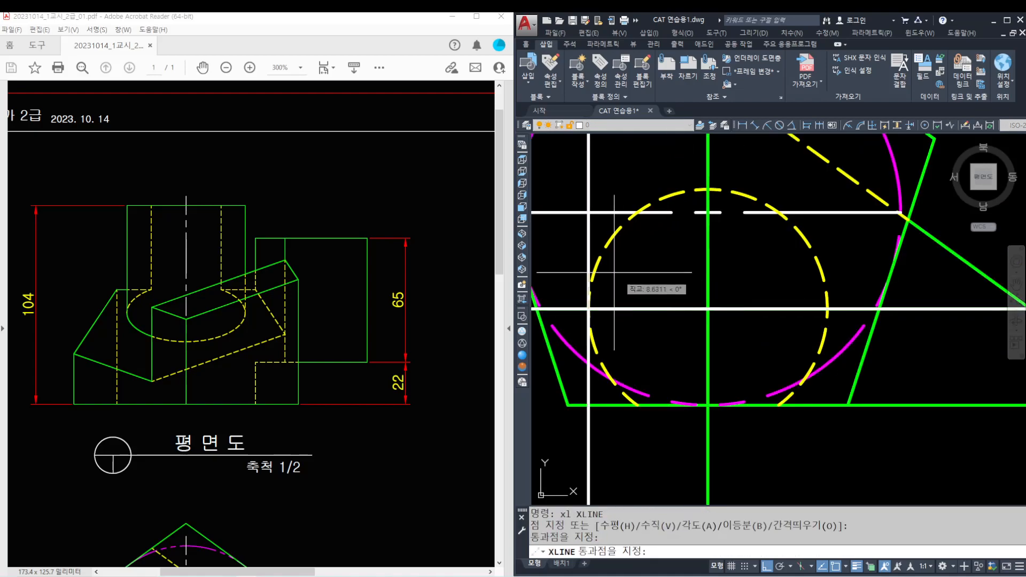
left_click(581, 253)
key("Return")
- Draw a vertical layer 0 construction line where the quadrant's horizontal line meets the side view's sloped hidden line
scroll(593, 272, "down", 6)
scroll(713, 277, "up", 8)
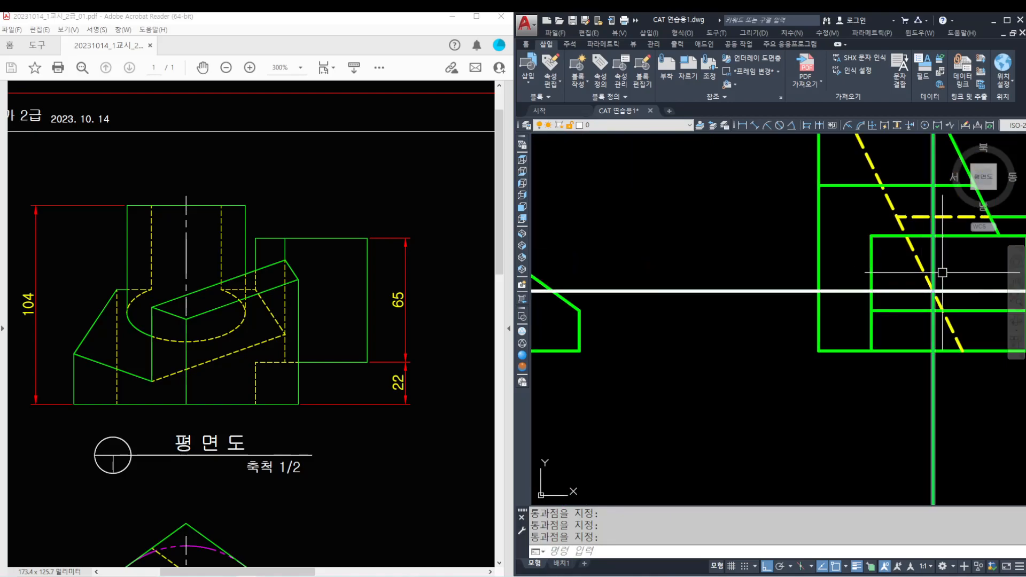
key("Return")
type("v")
key("Return")
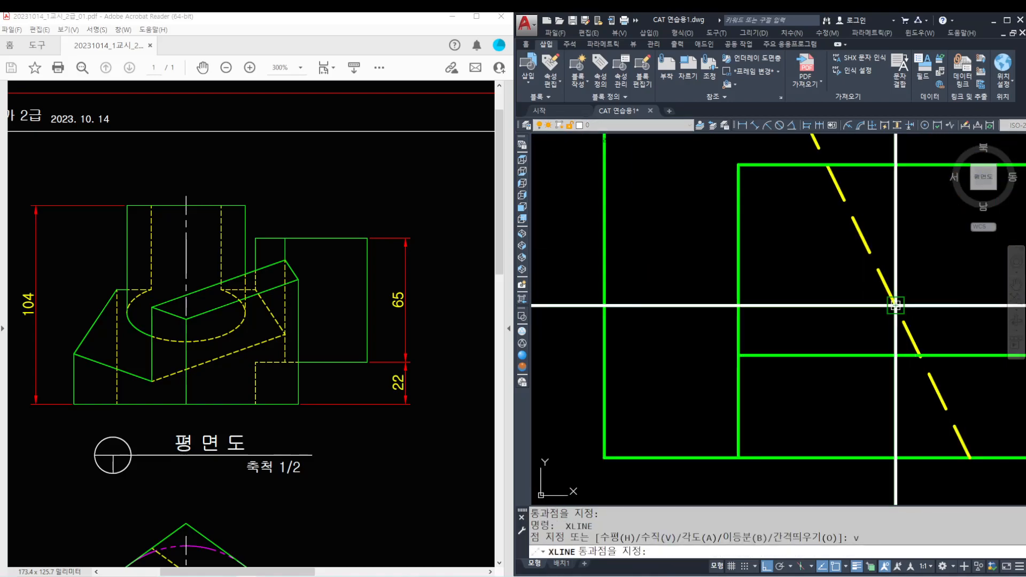
left_click(893, 302)
key("Return")
- Draw a horizontal layer 0 construction line where the vertical projection line crosses the diagonal transfer line
scroll(887, 296, "down", 5)
middle_click_drag(879, 295, 881, 338)
key("Return")
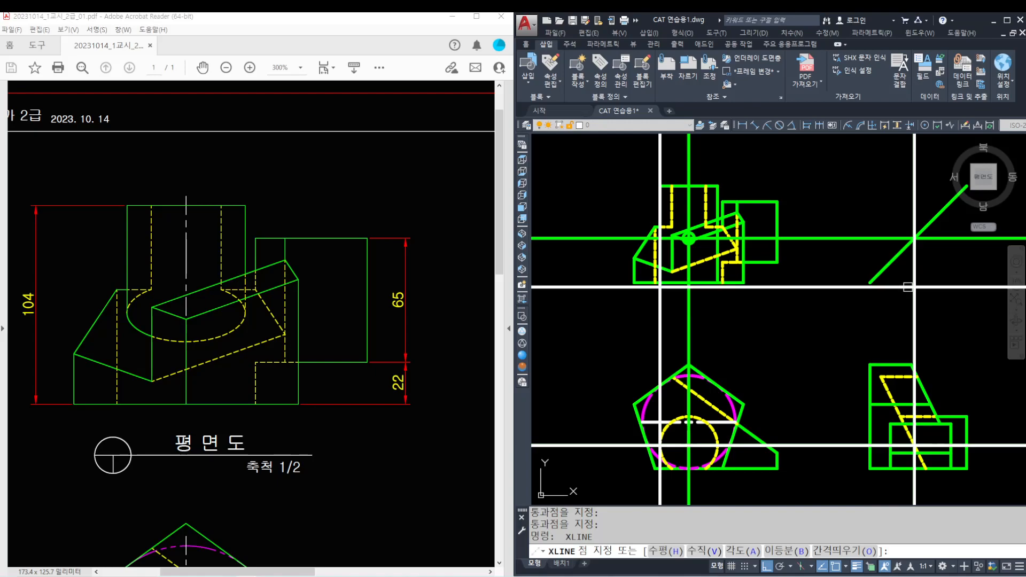
type("h")
key("Return")
left_click(914, 238)
key("Return")
- Mark the intersection of the white projection lines in the plan view with a circle of radius 3
scroll(658, 231, "up", 6)
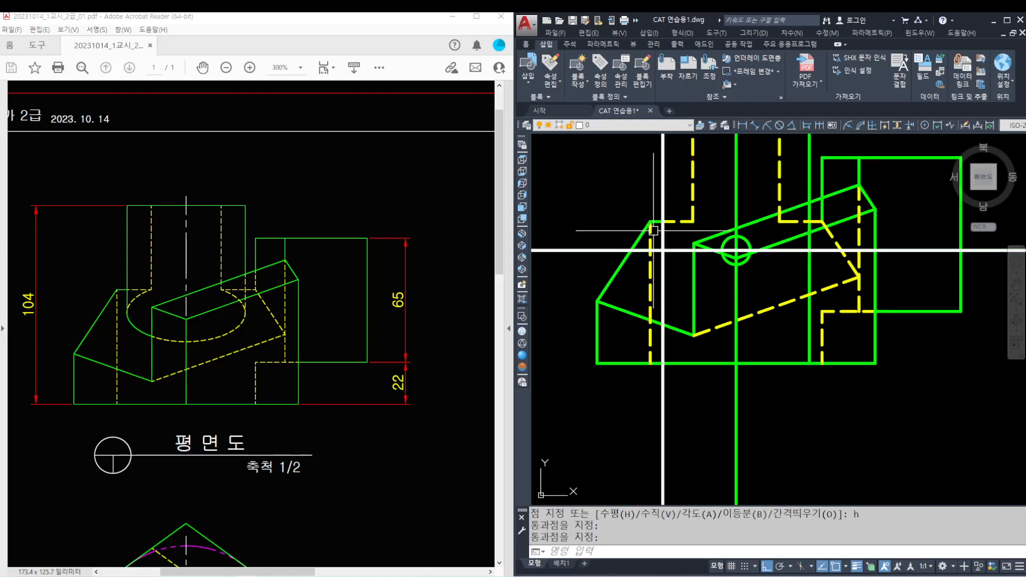
type("c")
key("Return")
left_click(668, 262)
type("3")
key("Return")
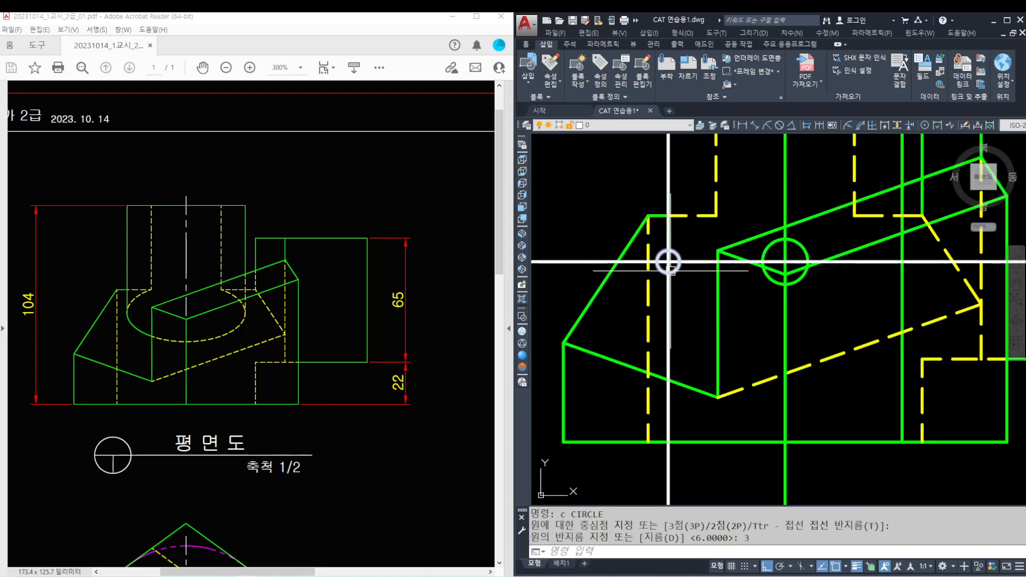
- Make the 뷰포트 layer current and draw horizontal and vertical construction lines through the top quadrant of the front view's hidden circle
scroll(788, 403, "down", 5)
left_click(663, 125)
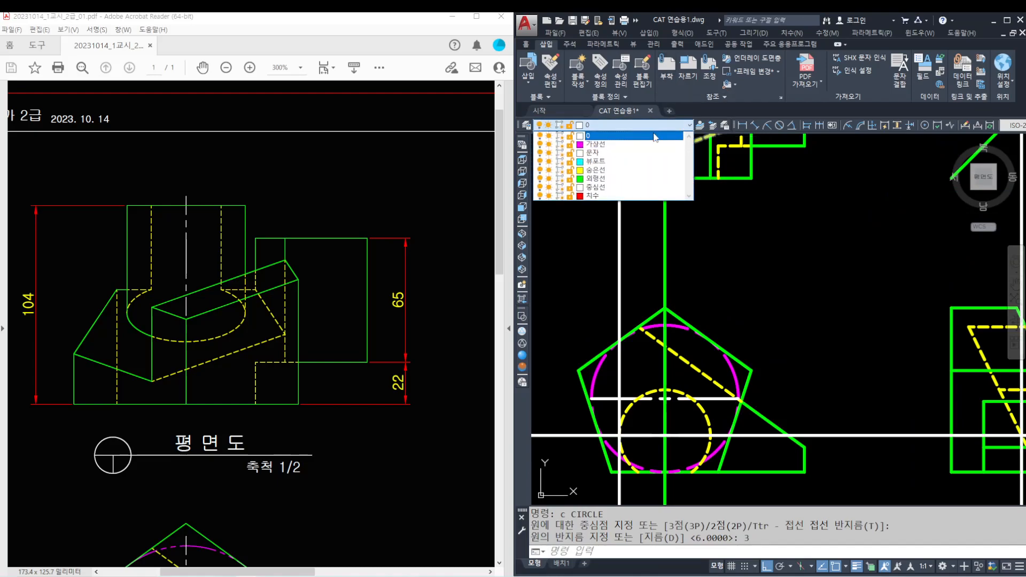
left_click(639, 156)
scroll(689, 490, "up", 2)
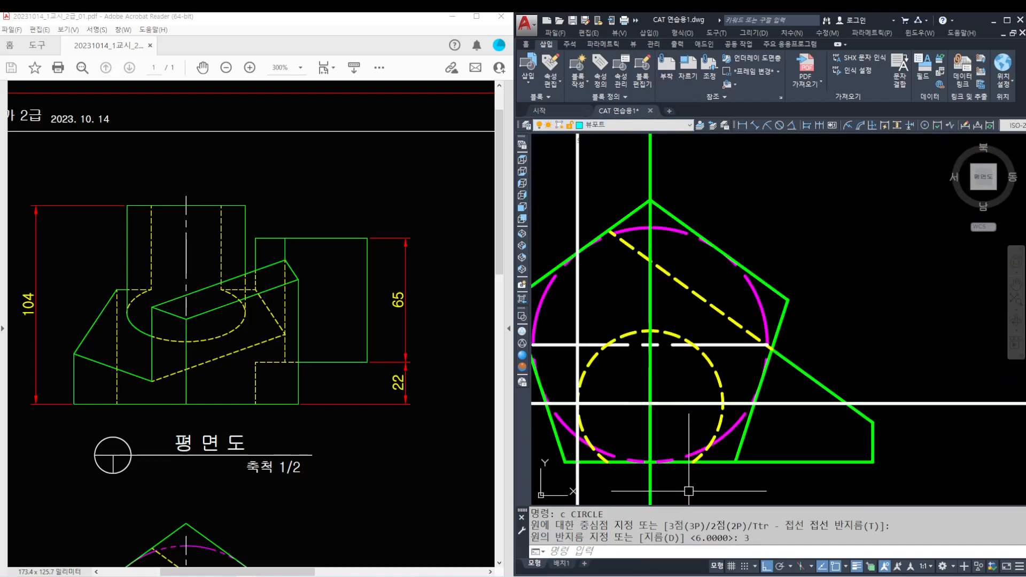
scroll(641, 340, "up", 2)
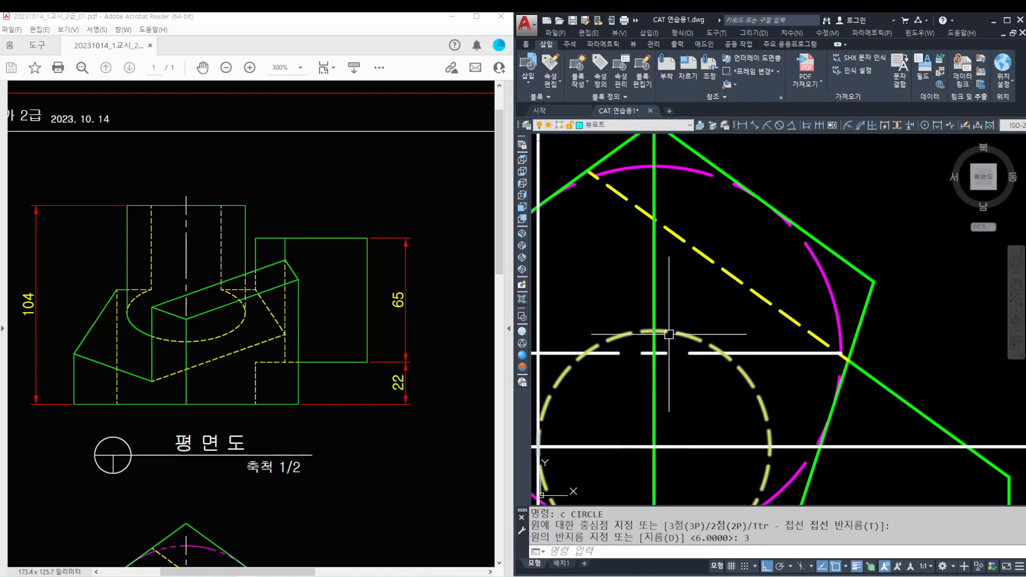
type("xl")
key("Return")
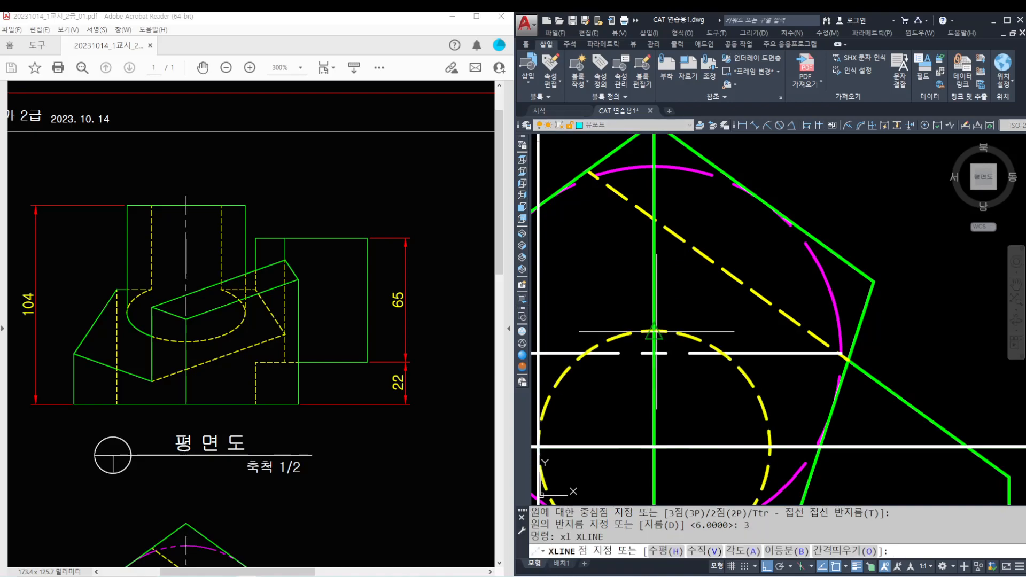
left_click(656, 331)
left_click(689, 321)
left_click(671, 294)
key("Return")
- Draw a vertical construction line where the cyan horizontal line meets the side view's sloped hidden line
scroll(676, 297, "down", 2)
middle_click_drag(839, 319, 636, 310)
middle_click_drag(897, 301, 768, 300)
scroll(856, 288, "up", 4)
key("Return")
type("v")
key("Return")
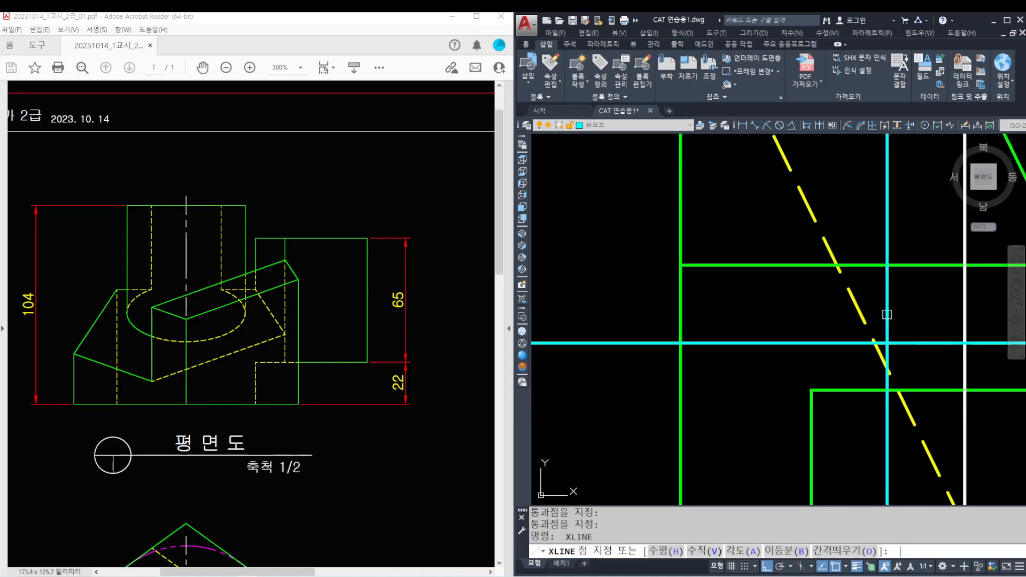
left_click(875, 343)
key("Return")
- Draw a horizontal construction line where the cyan vertical projection line crosses the diagonal transfer line
scroll(876, 343, "down", 8)
middle_click_drag(840, 218, 851, 276)
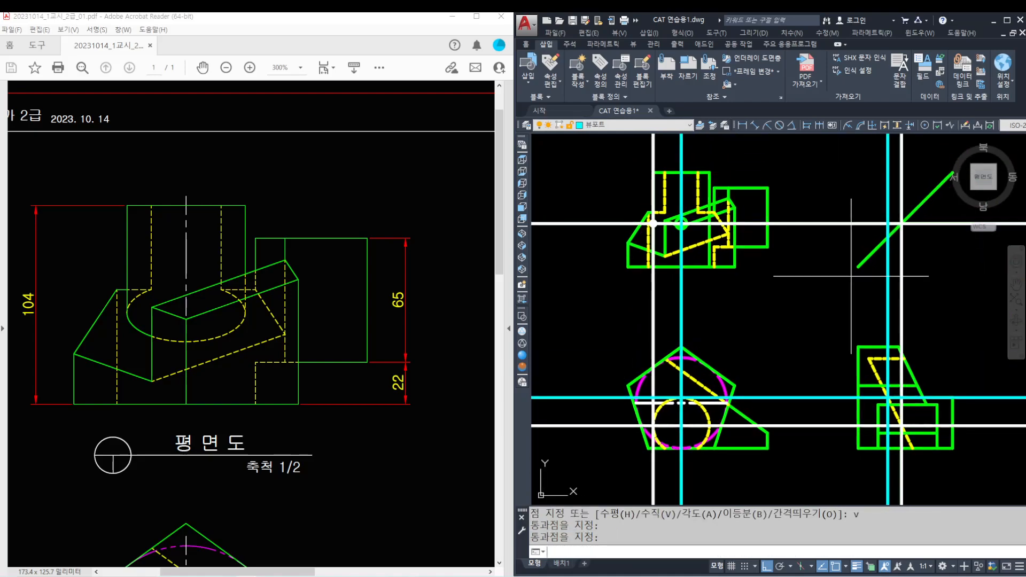
key("Return")
type("h")
key("Return")
left_click(852, 236)
key("Return")
- Mark the intersection of the cyan projection lines in the plan view with a circle of radius 3
scroll(677, 229, "up", 4)
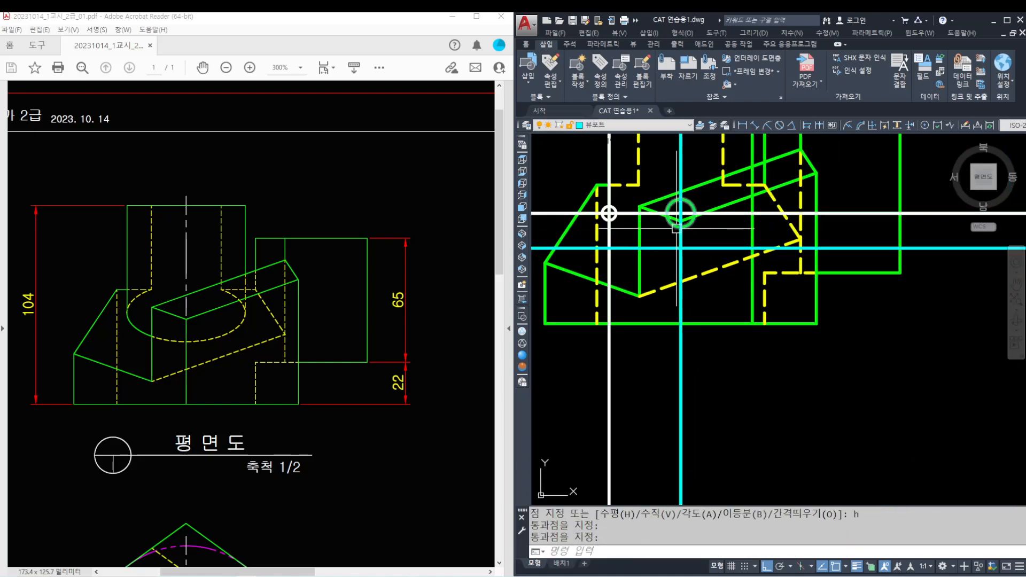
scroll(677, 228, "up", 2)
type("c")
key("Return")
left_click(683, 260)
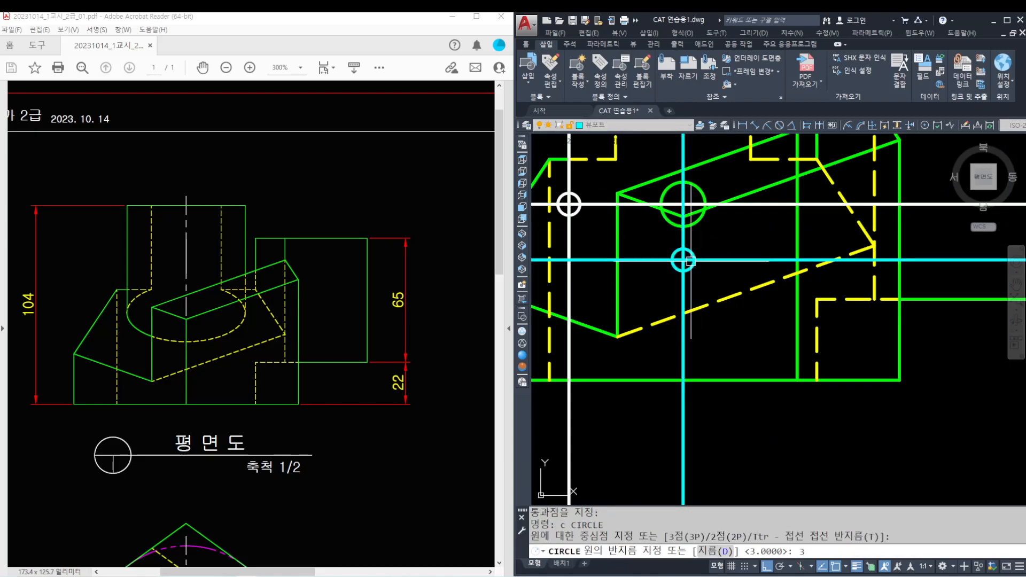
key("Return")
- Make the 외형선 layer current and draw an ellipse centred on the green marker circle, with axis ends at the white and cyan marker centres
left_click(635, 125)
left_click(620, 178)
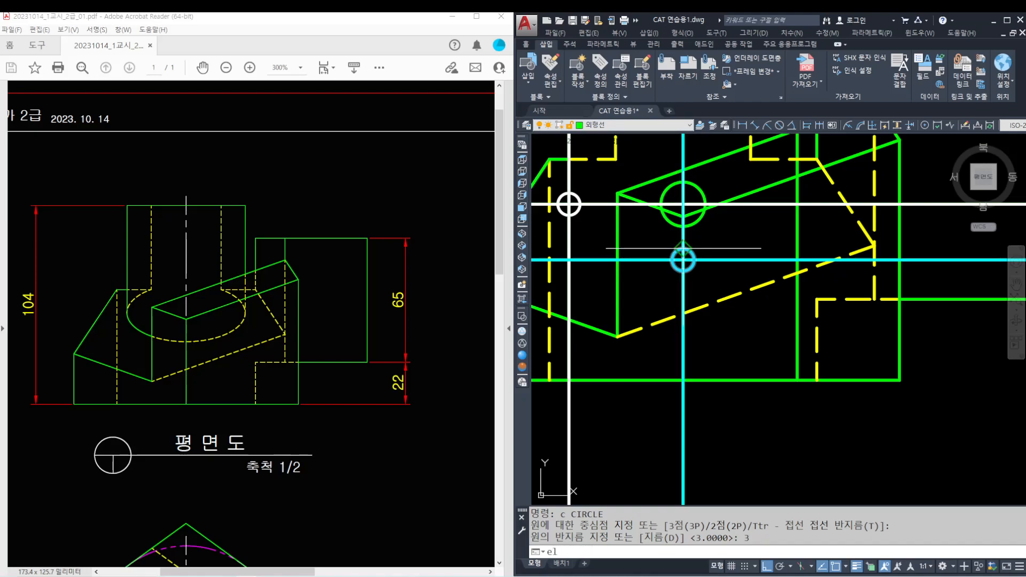
type("el")
key("Return")
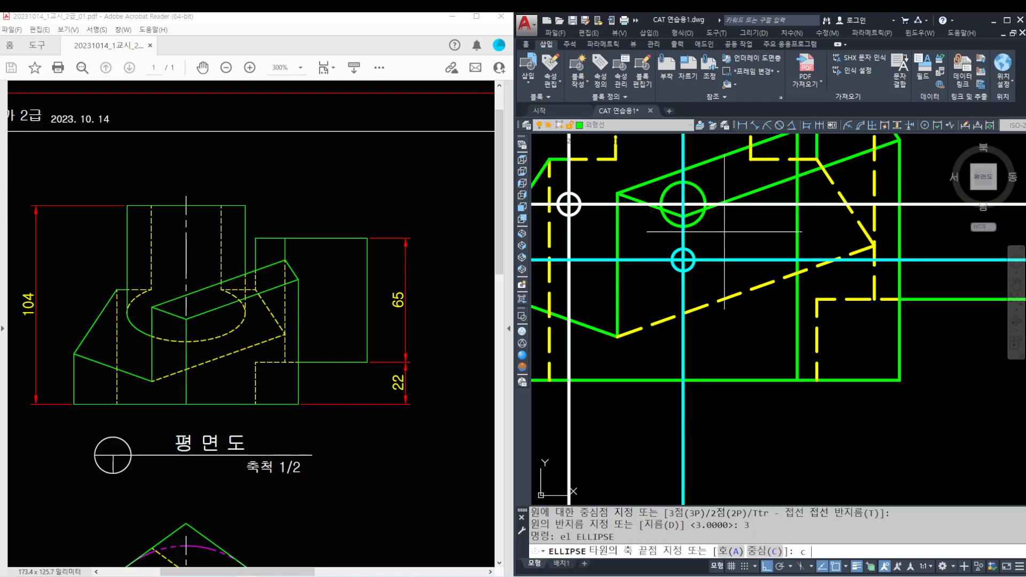
key("Return")
scroll(694, 182, "up", 2)
left_click(673, 216)
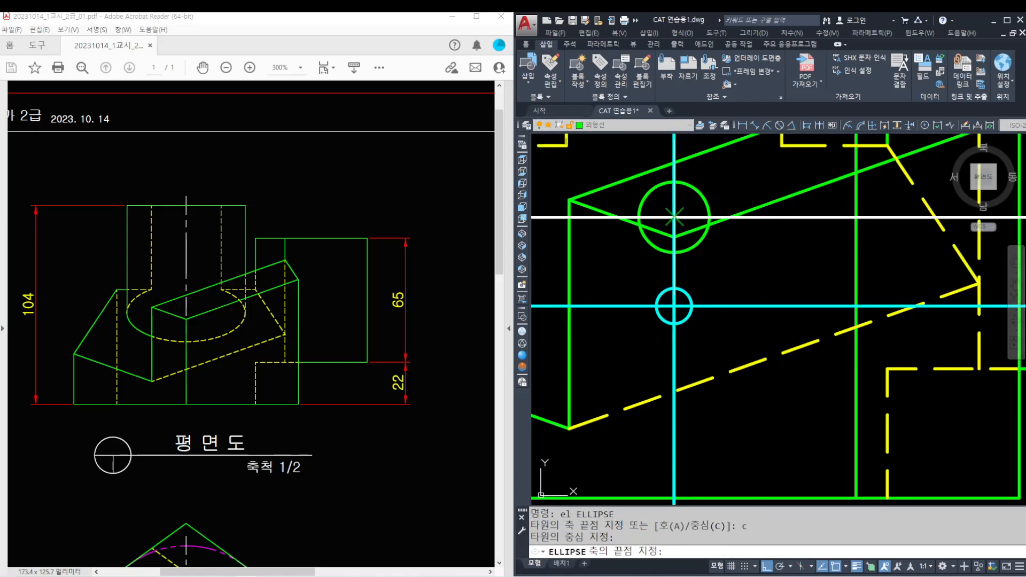
middle_click_drag(601, 229, 682, 231)
left_click(605, 232)
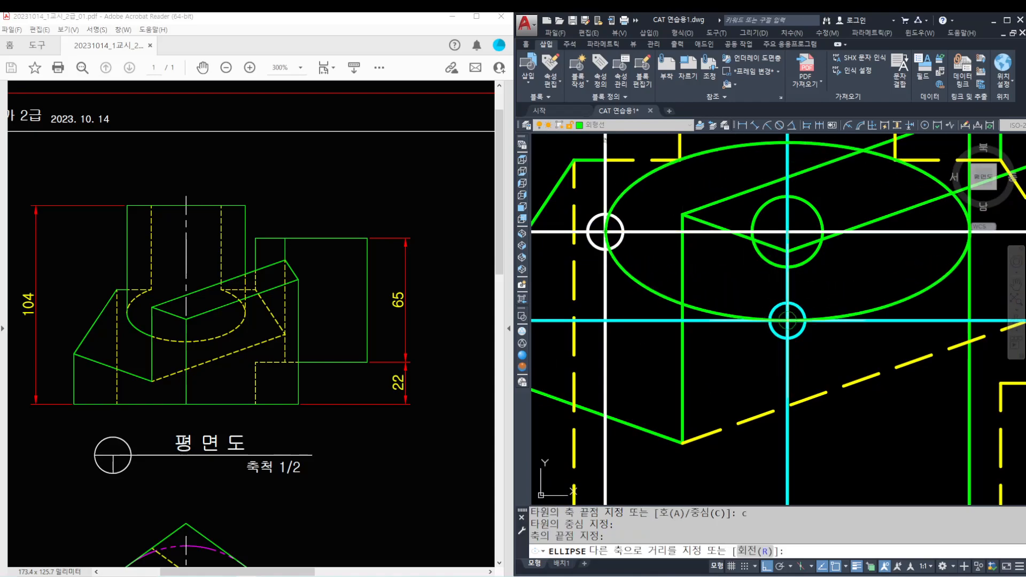
key("Escape")
key("Escape")
key("Escape")
- Erase all the vertical and horizontal construction lines running through the three views
scroll(788, 318, "down", 6)
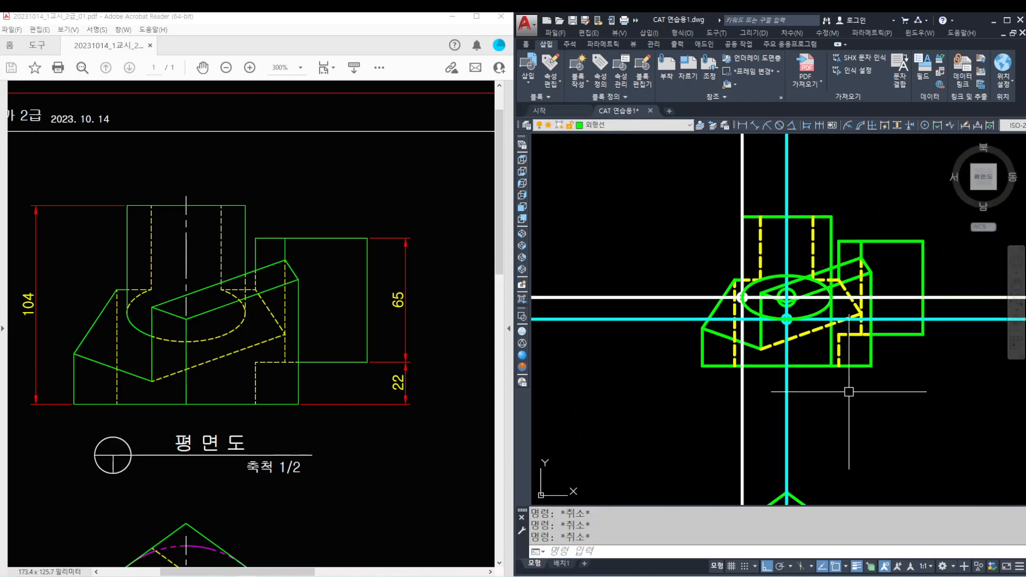
left_click(935, 463)
left_click(748, 449)
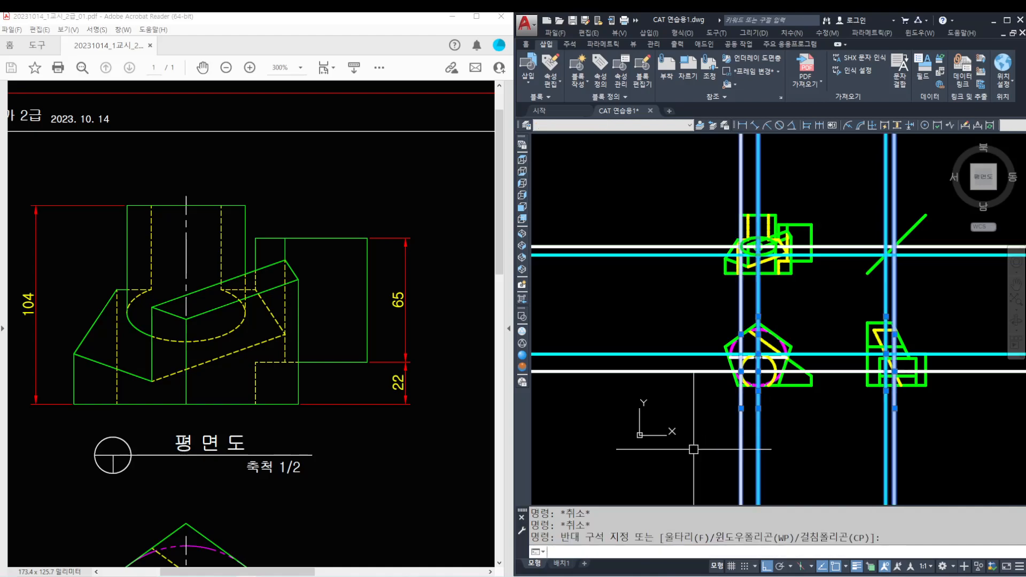
type("e")
key("Return")
left_click(630, 403)
left_click(595, 215)
type("e")
key("Return")
- Erase the green, cyan and white marker circles at the ellipse in the plan view
scroll(740, 285, "up", 8)
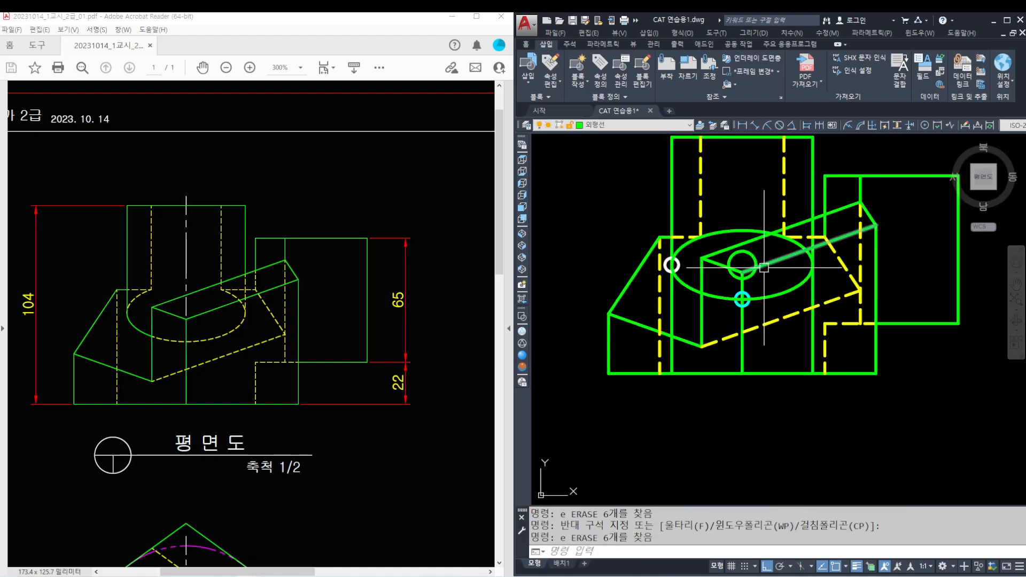
type("e")
key("Return")
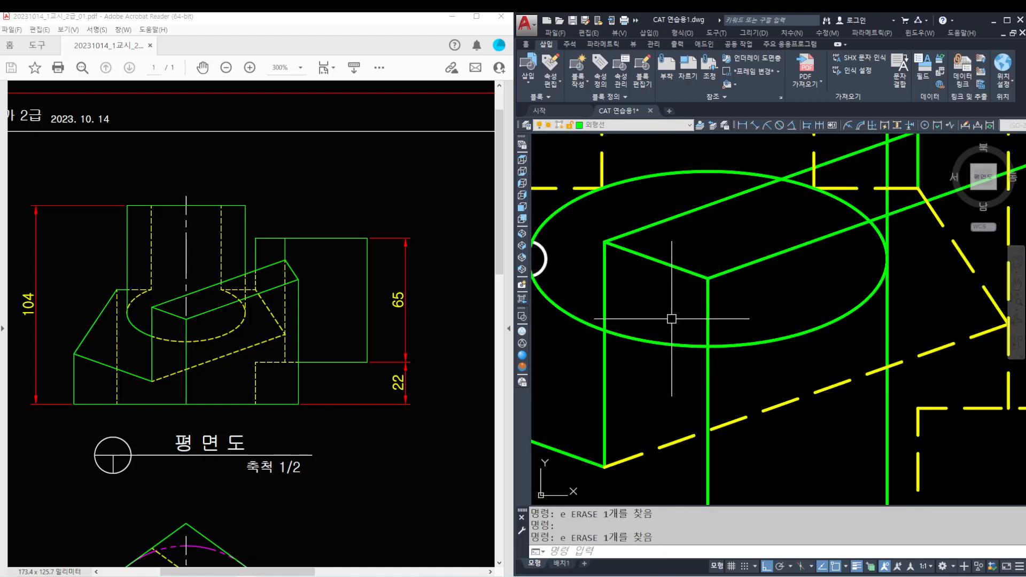
middle_click_drag(674, 323, 734, 356)
left_click(599, 290)
type("e")
key("Return")
scroll(609, 294, "down", 2)
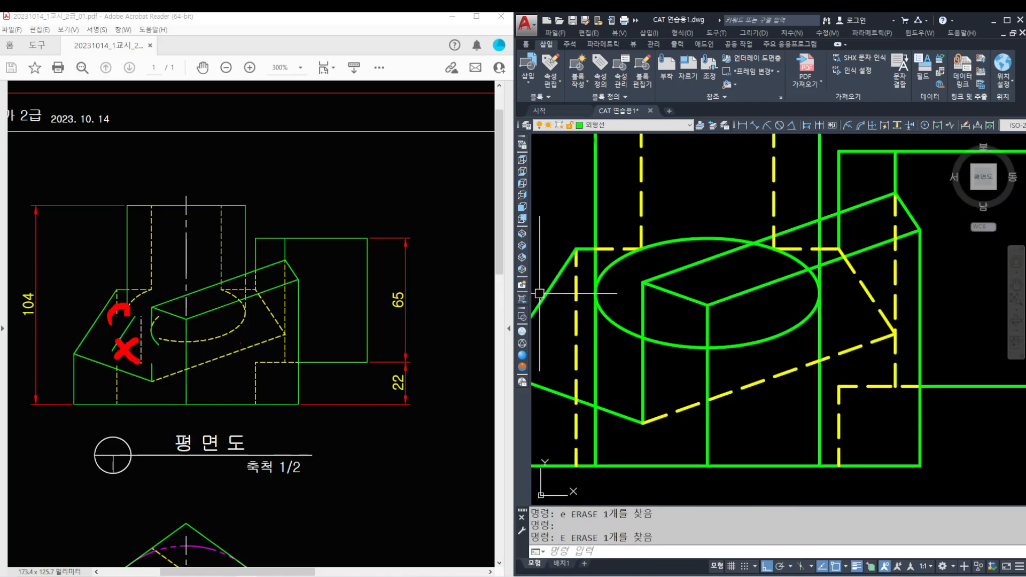
- Trim the cylinder's two vertical edges below the ellipse, using the ellipse as the cutting edge
left_click(481, 306)
scroll(629, 330, "down", 7)
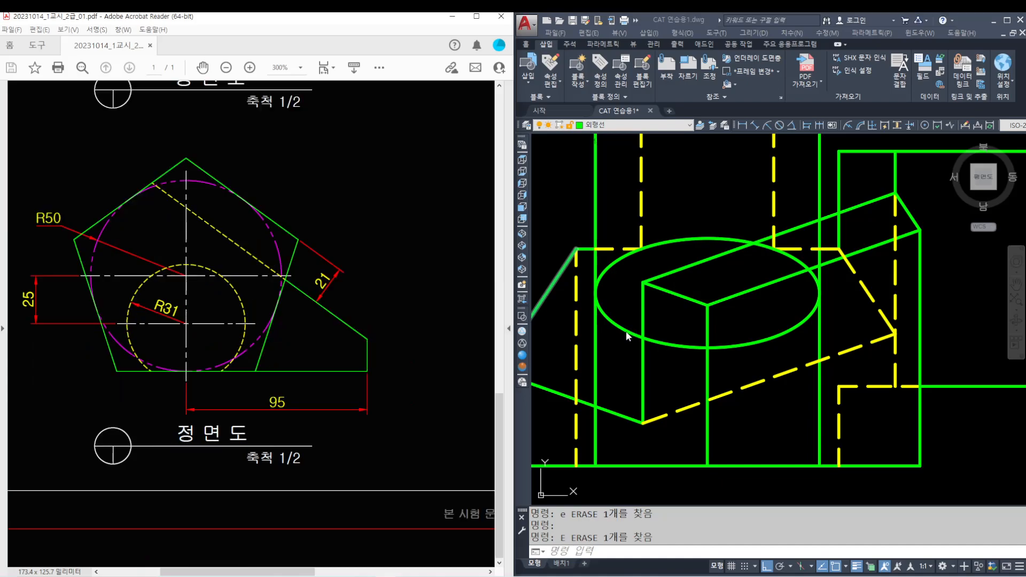
left_click(625, 331)
type("tr")
key("Return")
key("Return")
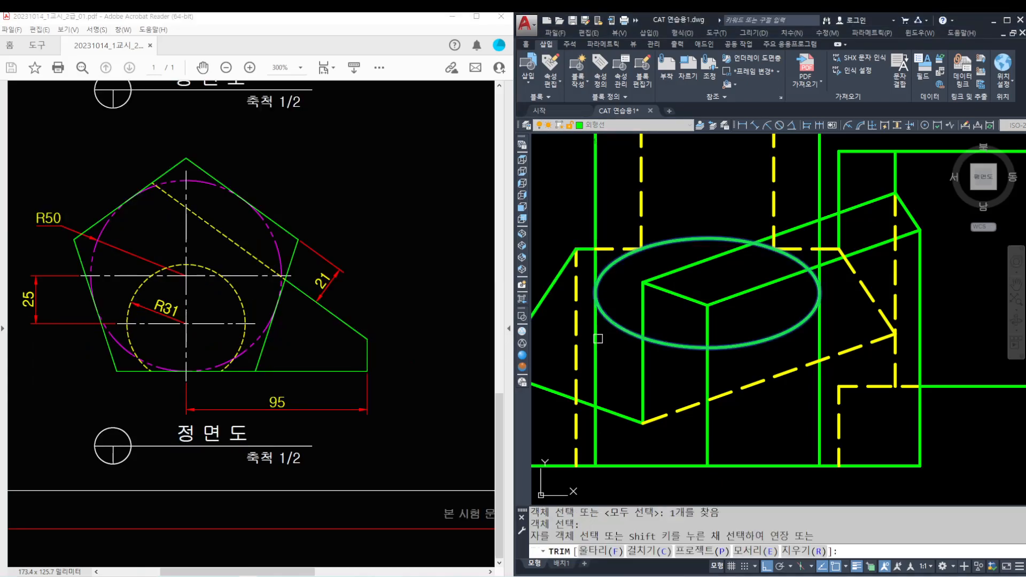
key("Escape")
key("Escape")
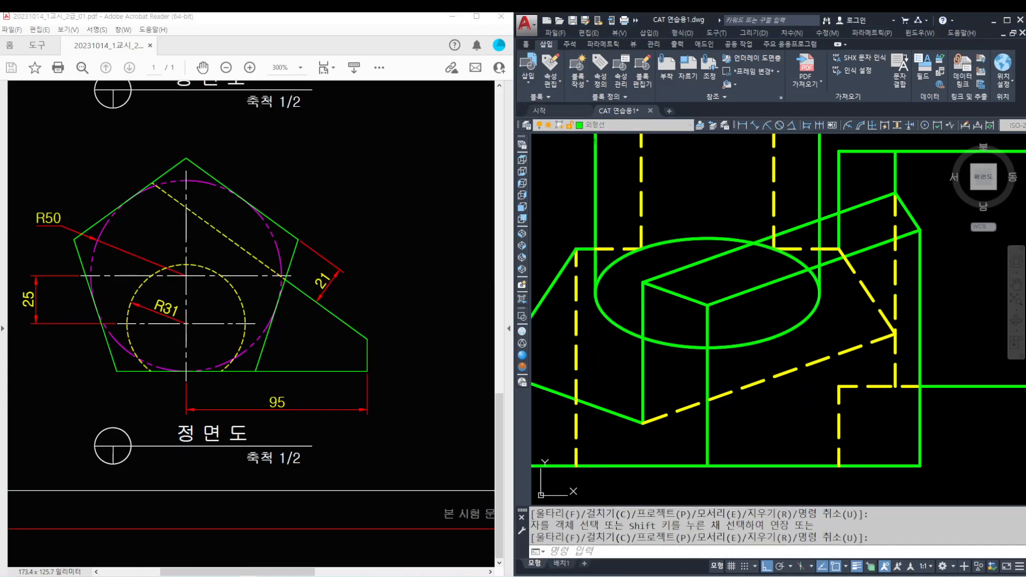
- Check the plan view in the PDF and trim the ellipse's upper arc between the left hidden bore line and the block's lower sloped edge
left_click(257, 284)
scroll(254, 241, "up", 5)
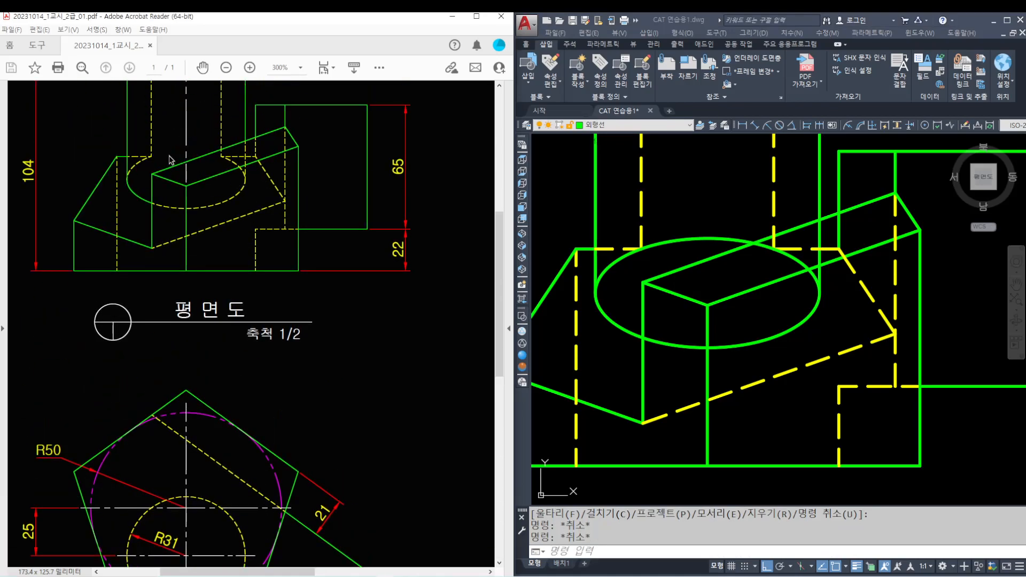
scroll(169, 159, "up", 3, "ctrl")
left_click(633, 195)
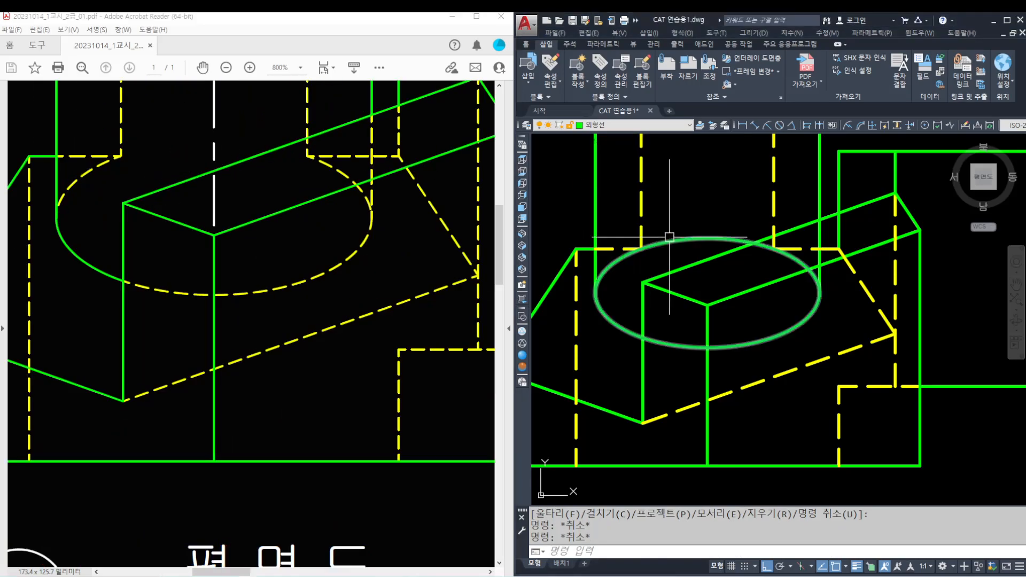
type("tr")
key("space")
left_click(720, 238)
scroll(760, 247, "up", 3)
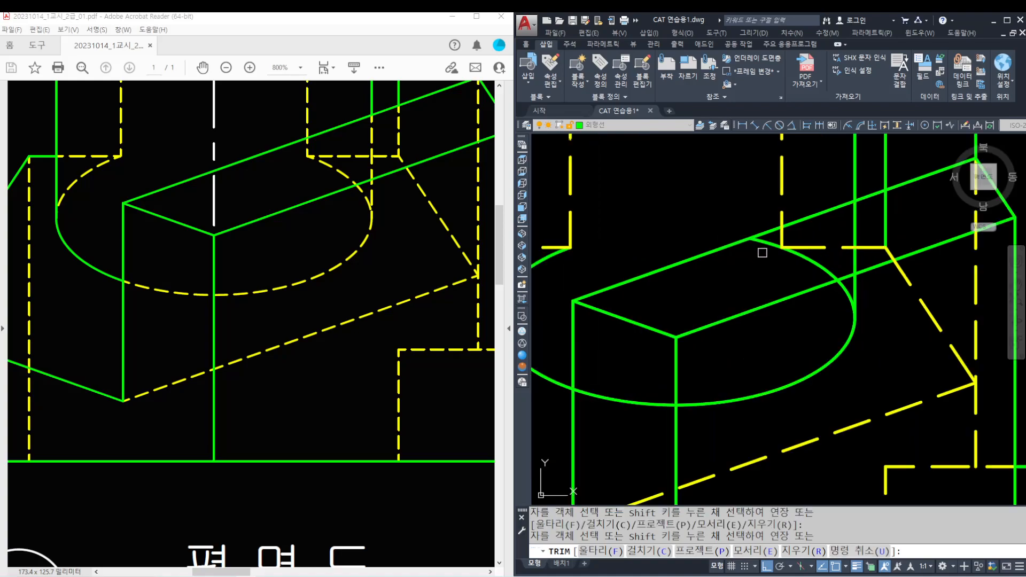
scroll(772, 232, "down", 3)
middle_click_drag(701, 323, 731, 284)
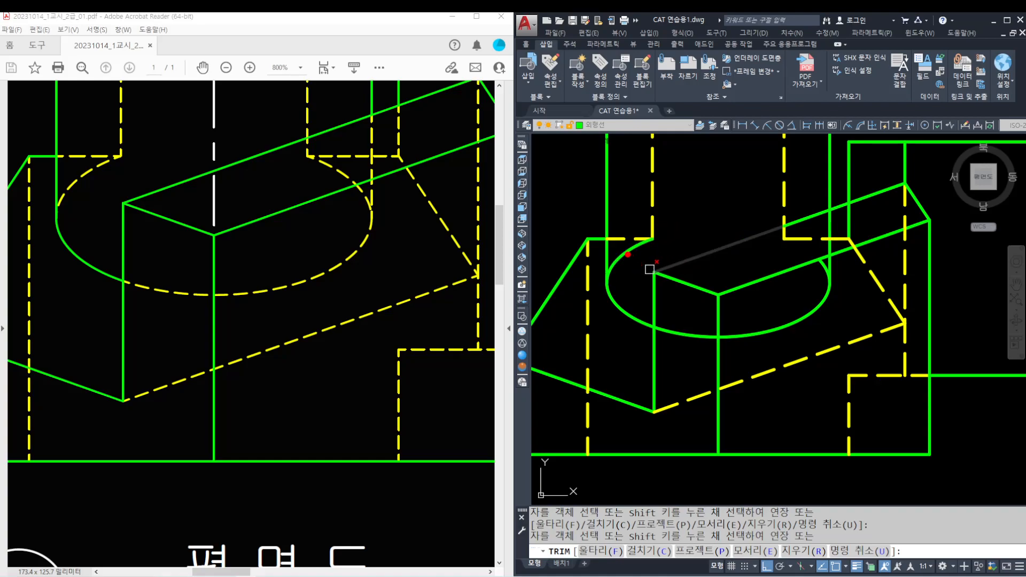
key("Escape")
- Match the ellipse's upper-left arc to the dashed hidden line properties
type("ma")
key("Return")
left_click(631, 249)
key("space")
middle_click_drag(631, 250, 606, 240)
- Split the ellipse's lower arc at the block's left vertical edge with Trim
type("tr")
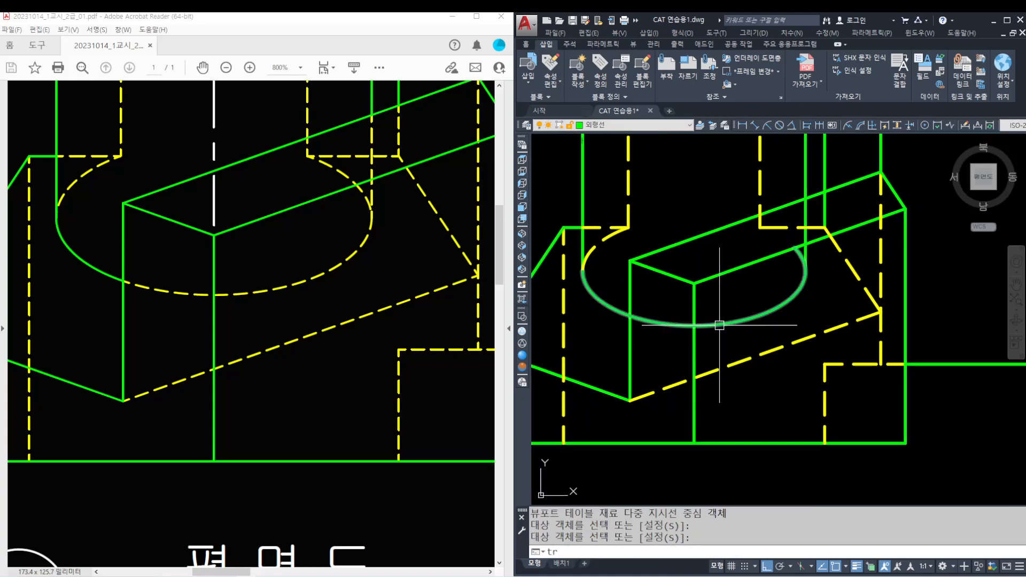
key("space")
left_click(675, 324)
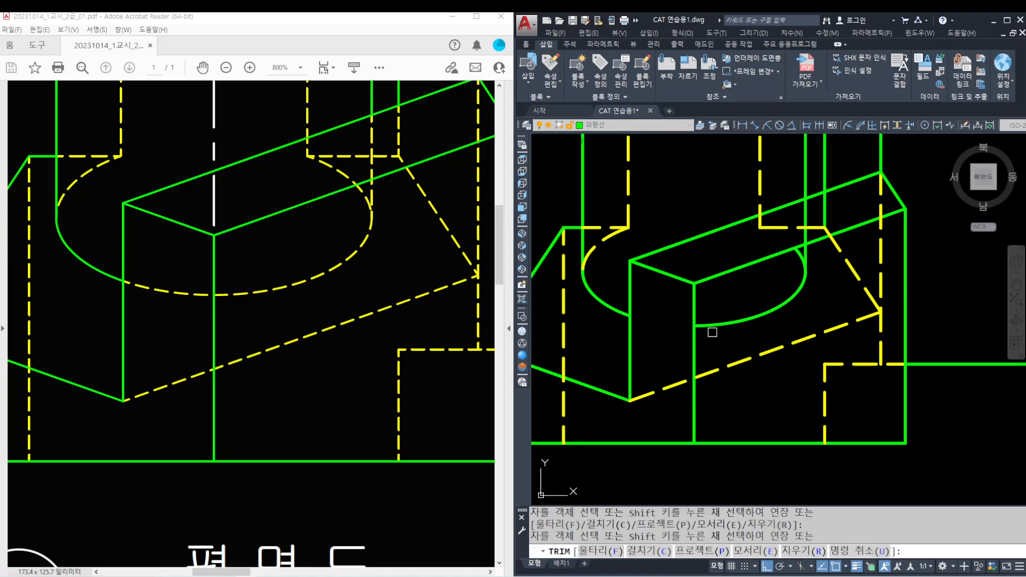
key("space")
- Match the ellipse arc right of the block's left vertical edge to the horizontal hidden line's properties
type("ma")
key("space")
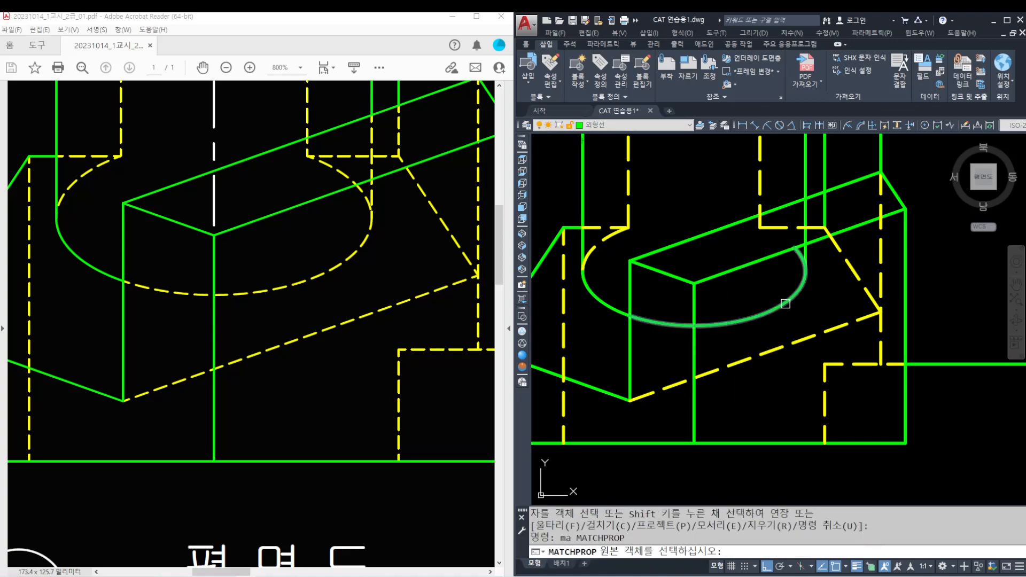
left_click(777, 226)
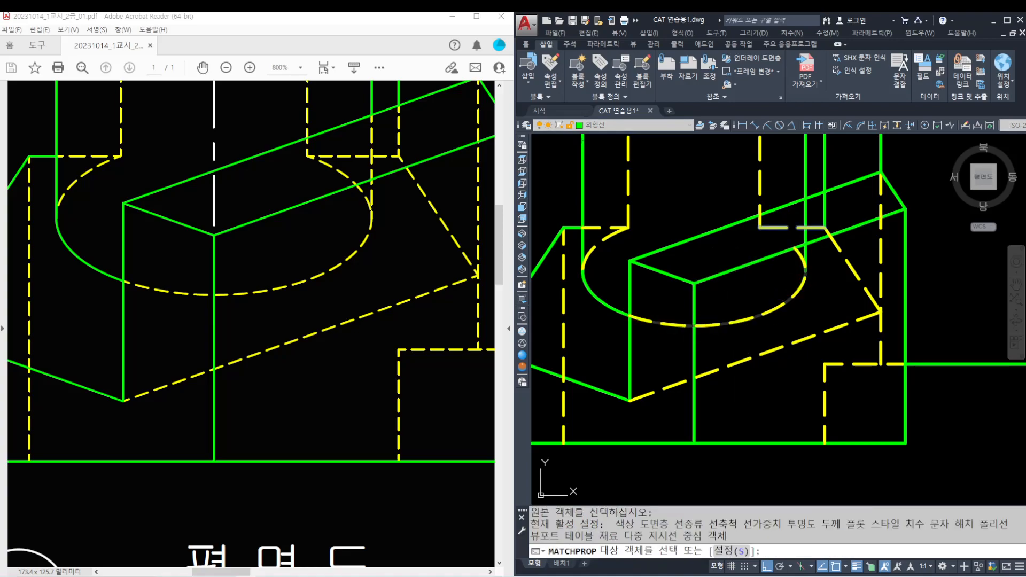
left_click(777, 304)
key("space")
- Extend the hidden ellipse arc's upper-right end to the corner of the right hidden bore line
scroll(773, 238, "up", 4)
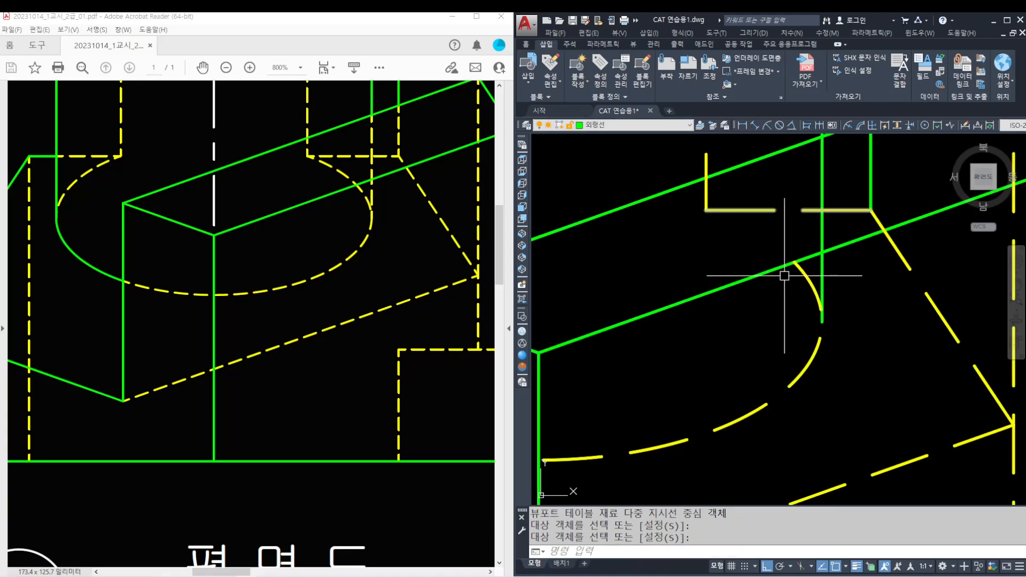
type("tr")
key("space")
key("space")
left_click(806, 278)
key("space")
scroll(806, 278, "down", 6)
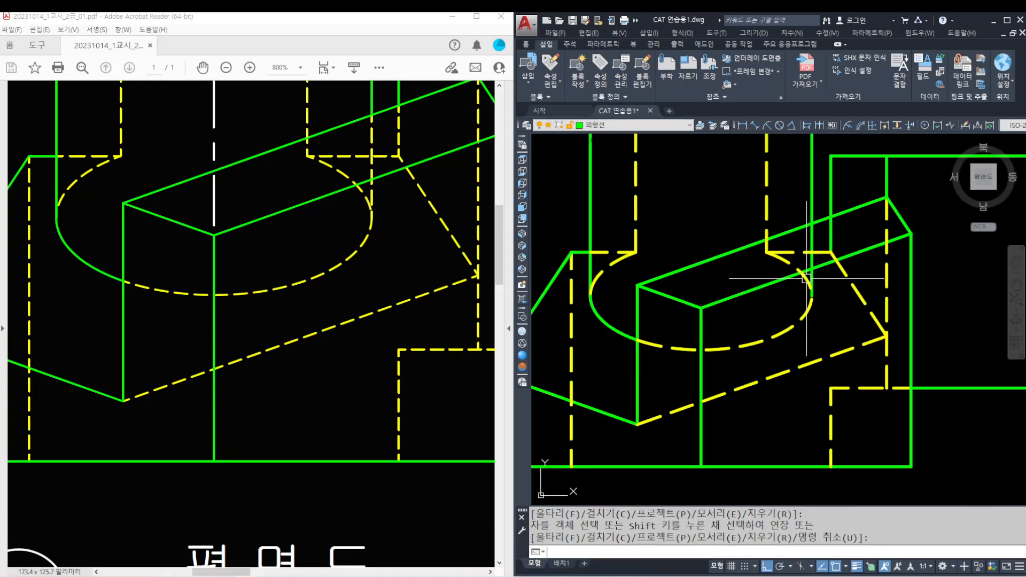
scroll(764, 323, "up", 2)
right_click_drag(771, 320, 769, 330)
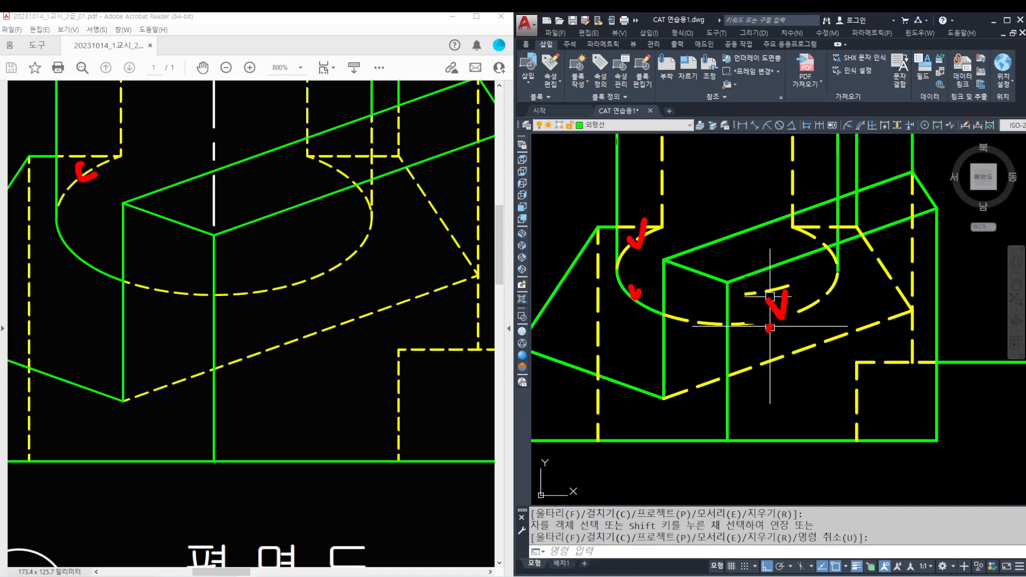
key("Escape")
middle_click_drag(905, 274, 874, 294)
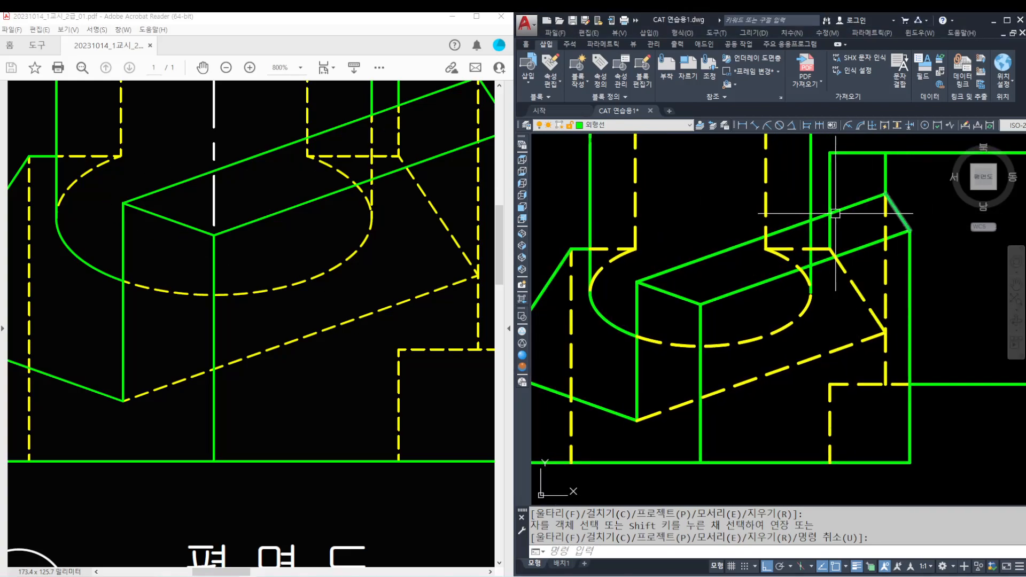
- Split the cylinder's right vertical edge at the block's upper sloped edge with Trim
scroll(826, 237, "up", 2)
key("space")
key("space")
scroll(815, 249, "up", 4)
left_click(790, 228)
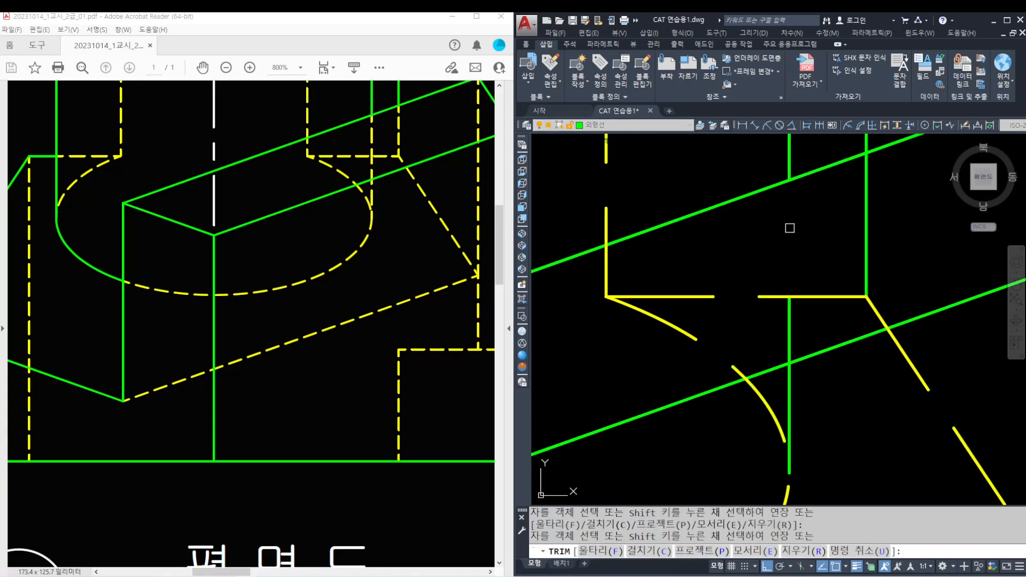
key("space")
- Match the lower part of the cylinder's right edge, below the upper sloped edge, to the hidden line's properties
scroll(793, 313, "down", 2)
type("ma")
key("space")
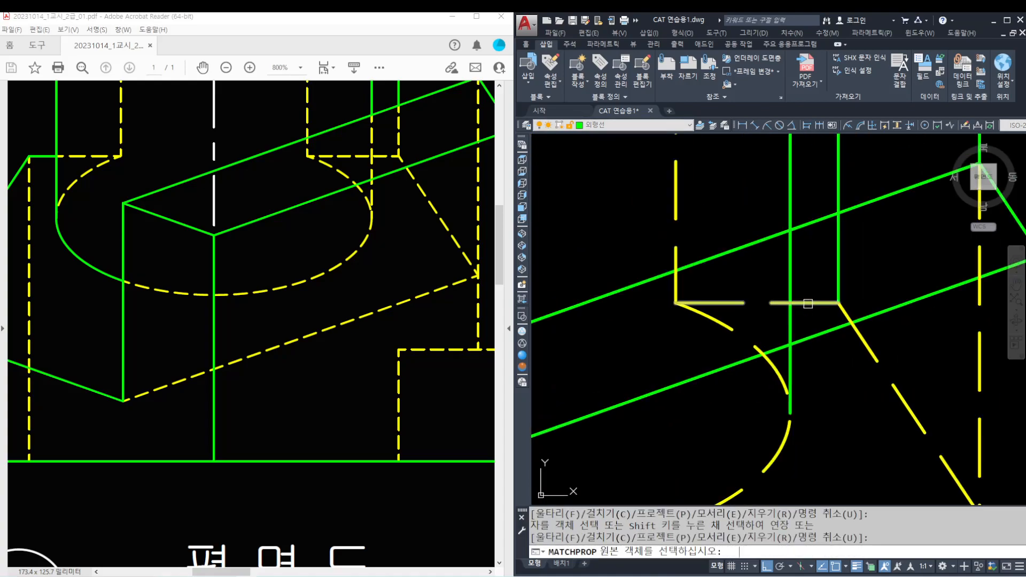
left_click(809, 303)
left_click(792, 271)
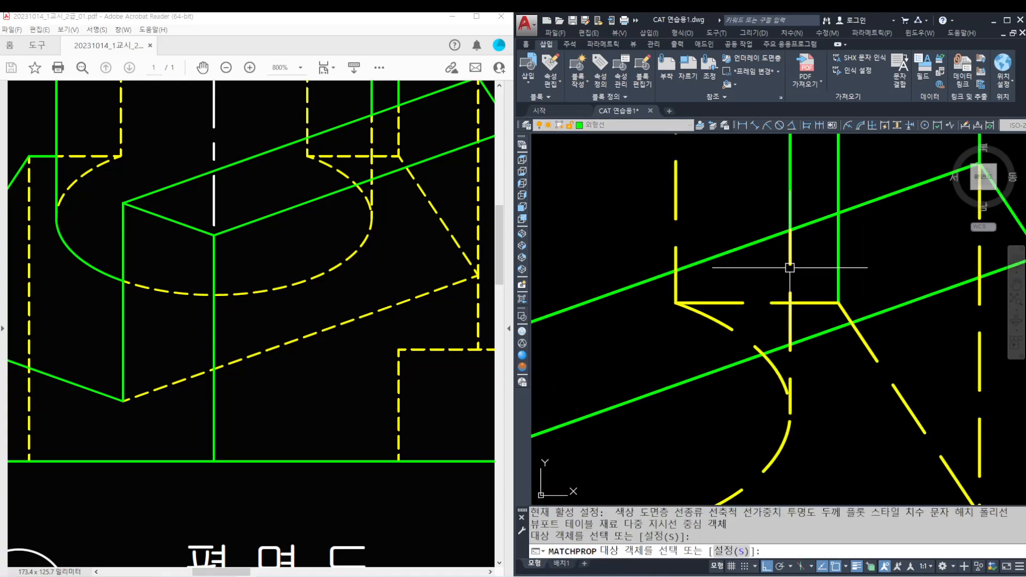
key("space")
scroll(790, 270, "down", 3)
middle_click_drag(852, 325, 826, 311)
key("Escape")
key("Escape")
- Compare the redrawn plan view with the PDF drawing and look over all three views
left_click(318, 367)
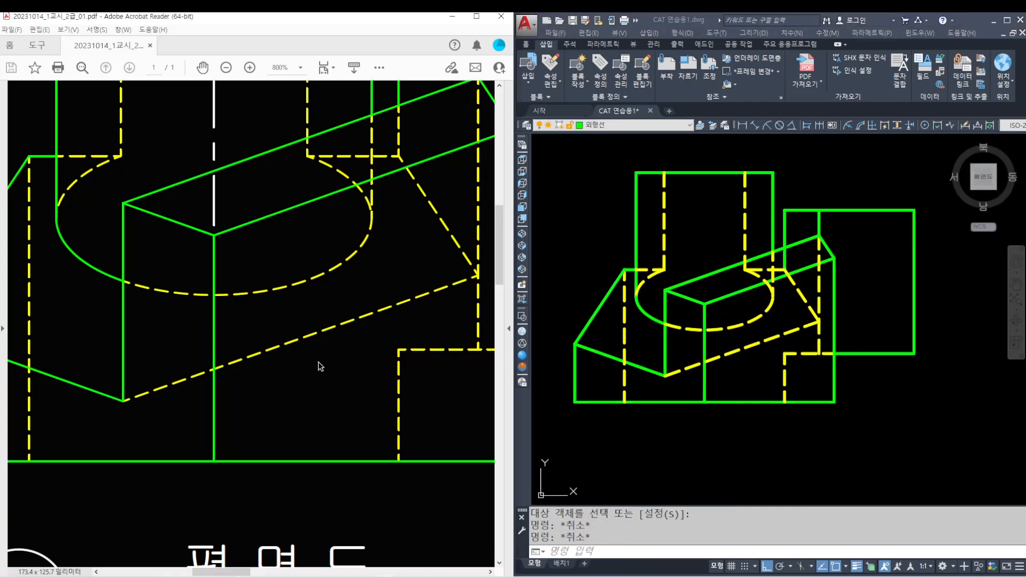
scroll(319, 367, "down", 3, "ctrl")
left_click(573, 409)
scroll(622, 414, "up", 2)
scroll(758, 362, "down", 4)
middle_click_drag(817, 365, 751, 365)
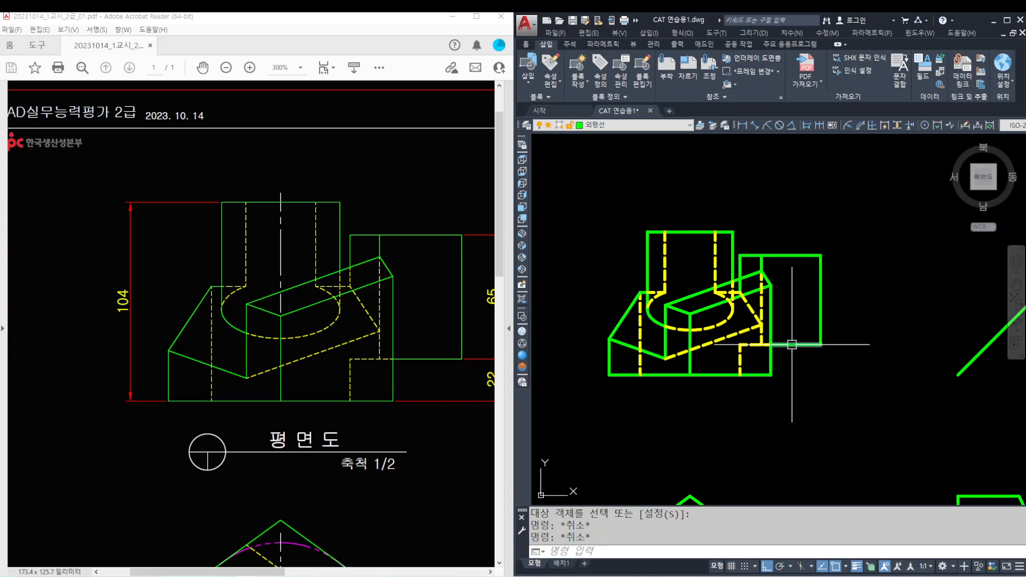
scroll(753, 289, "up", 2)
scroll(774, 308, "down", 4)
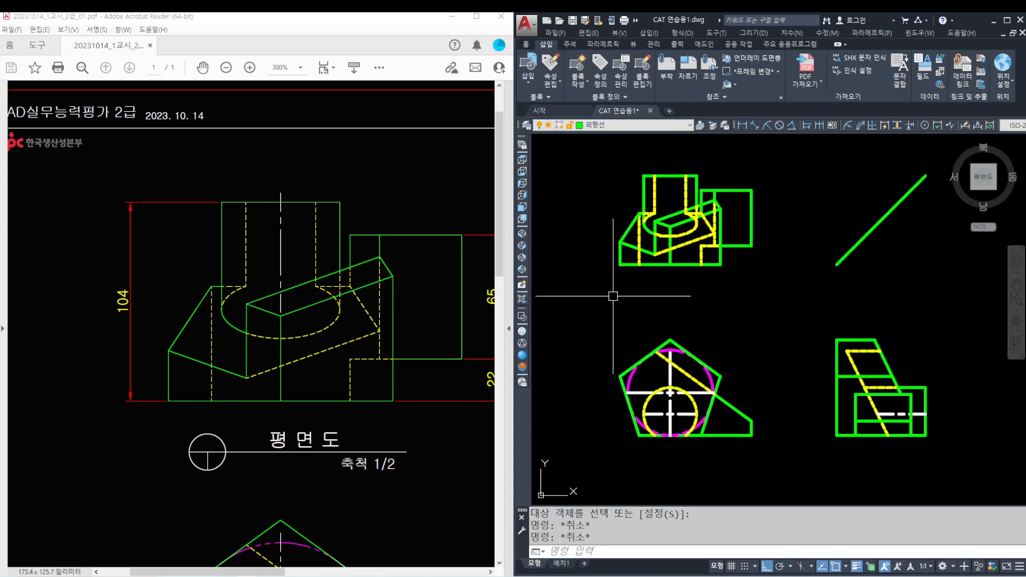
- On the 중심선 layer, draw the cylinder's vertical centre line in the plan view from the sloped block's inner corner up to the cylinder's top edge
left_click(631, 126)
left_click(609, 189)
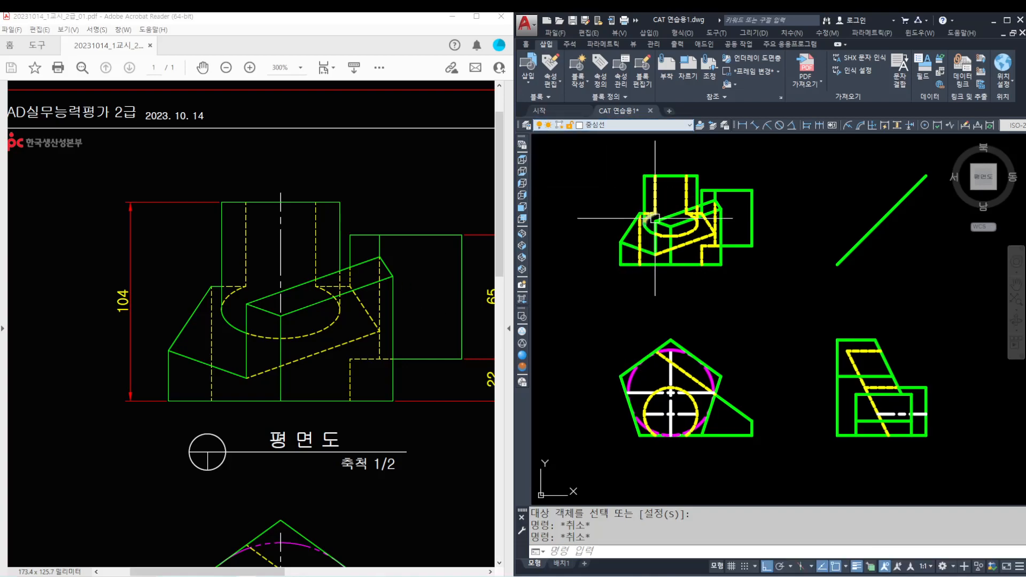
scroll(654, 218, "up", 5)
type("l")
key("Return")
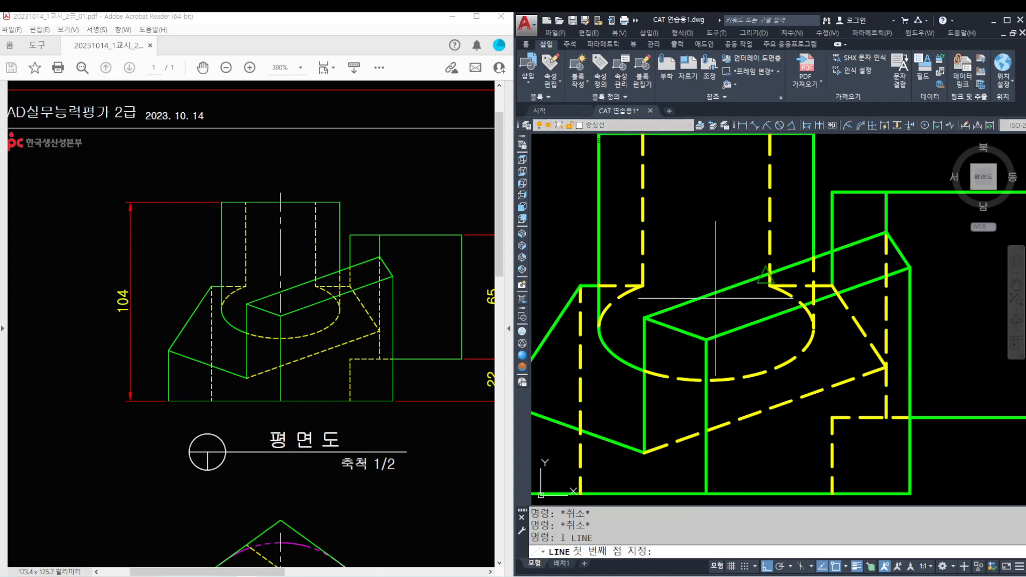
scroll(283, 319, "up", 4, "ctrl")
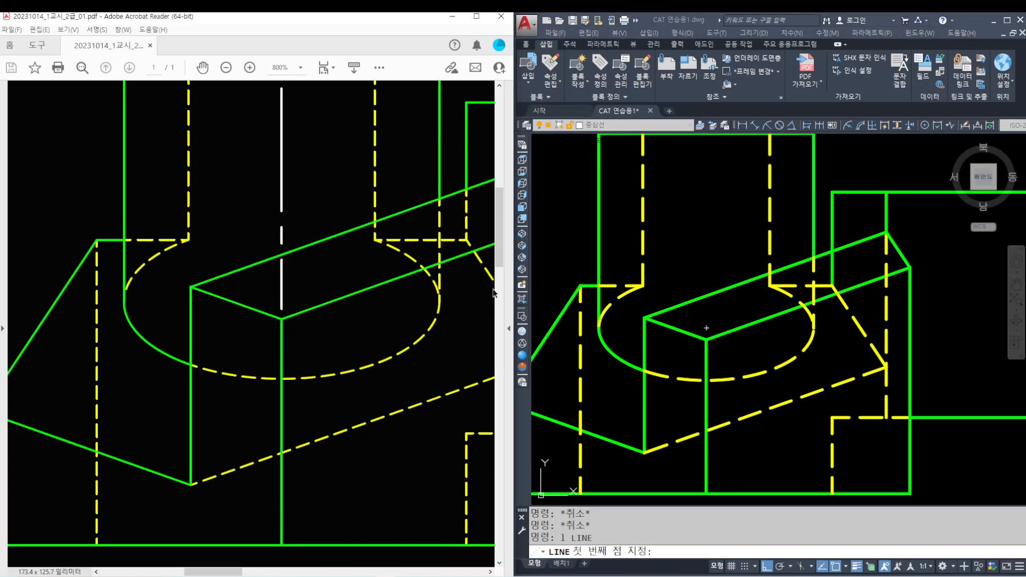
scroll(709, 323, "up", 3)
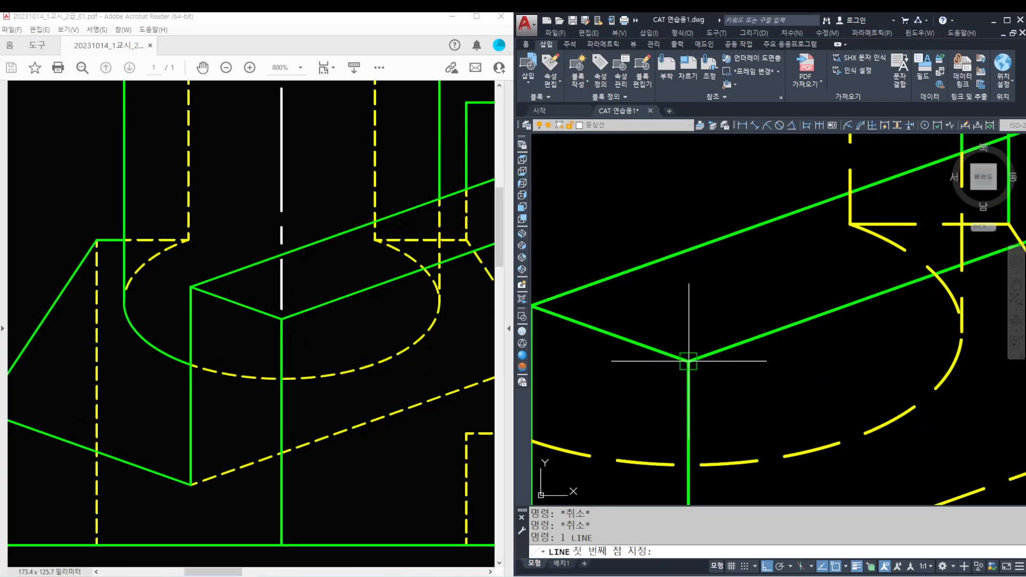
left_click(688, 361)
scroll(687, 203, "down", 3)
scroll(682, 191, "up", 3)
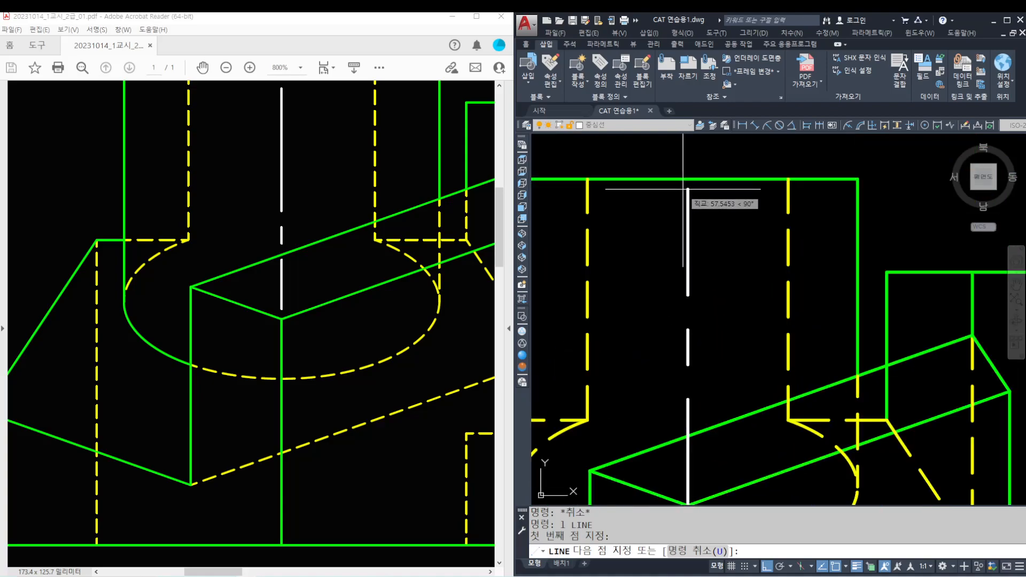
left_click(688, 179)
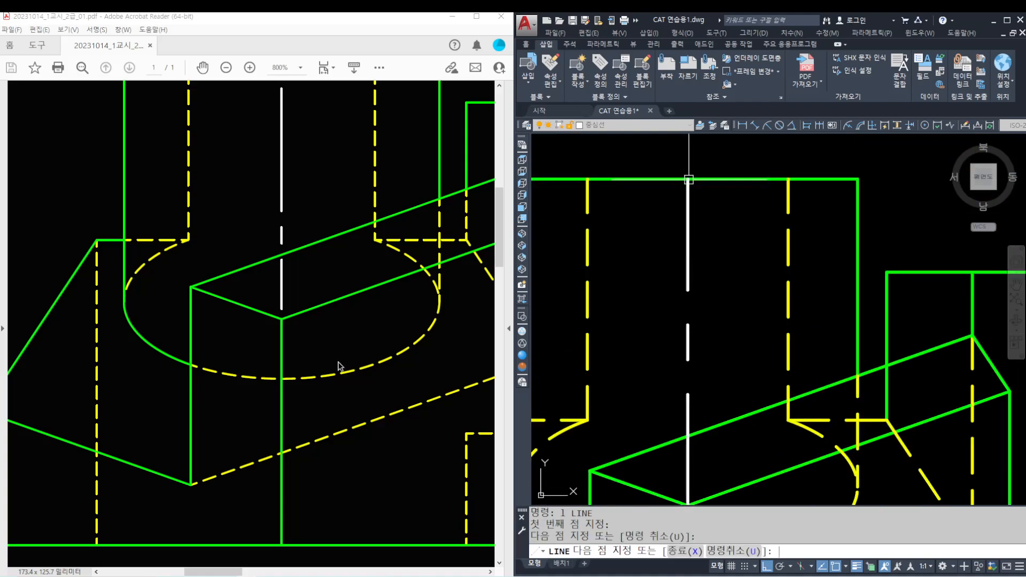
key("Return")
- Compare the redrawn front, right side and plan views with the PDF's three views, checking the centre lines
left_click(229, 392)
scroll(229, 391, "down", 5, "ctrl")
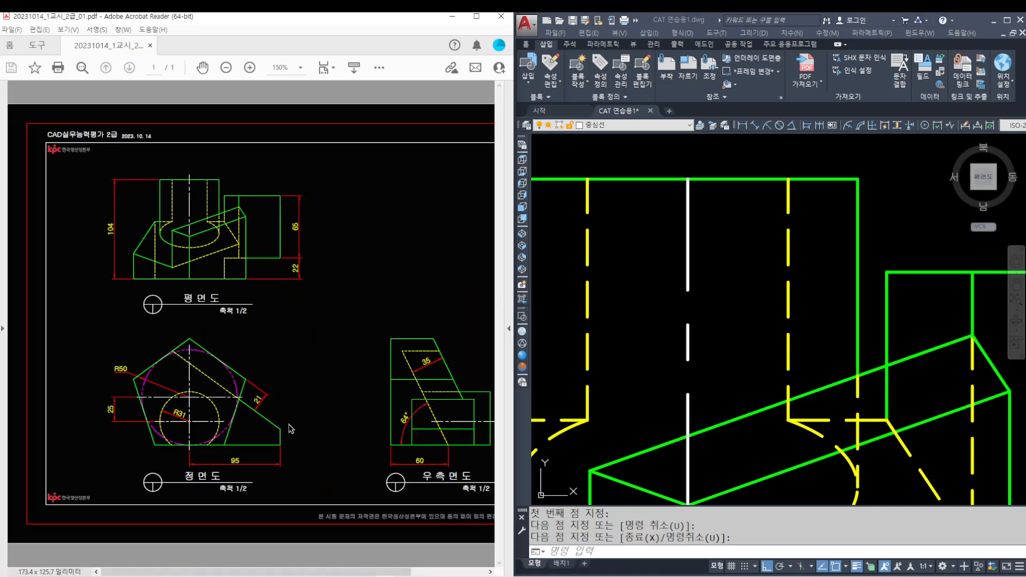
left_click(662, 378)
scroll(662, 379, "down", 4)
middle_click_drag(721, 436, 681, 247)
scroll(692, 427, "down", 2)
middle_click_drag(758, 421, 642, 390)
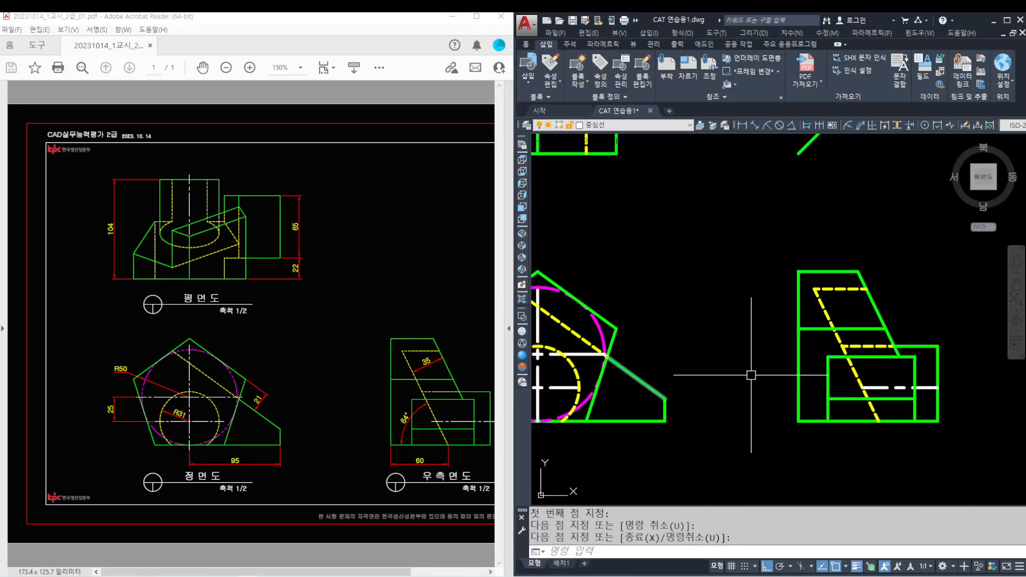
left_click(383, 433)
middle_click_drag(337, 377, 373, 368)
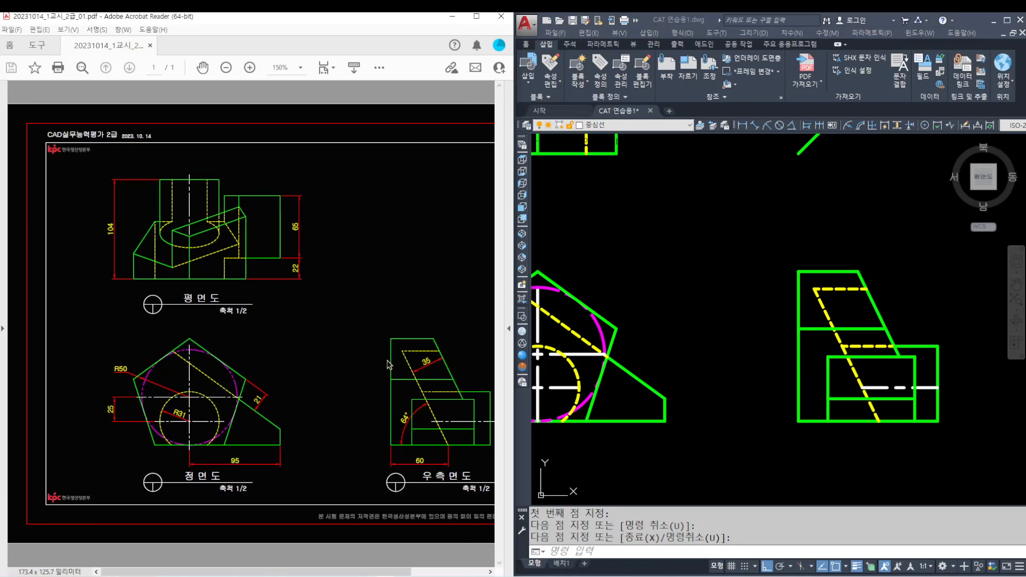
left_click(639, 271)
middle_click_drag(660, 274, 748, 347)
scroll(764, 381, "down", 2)
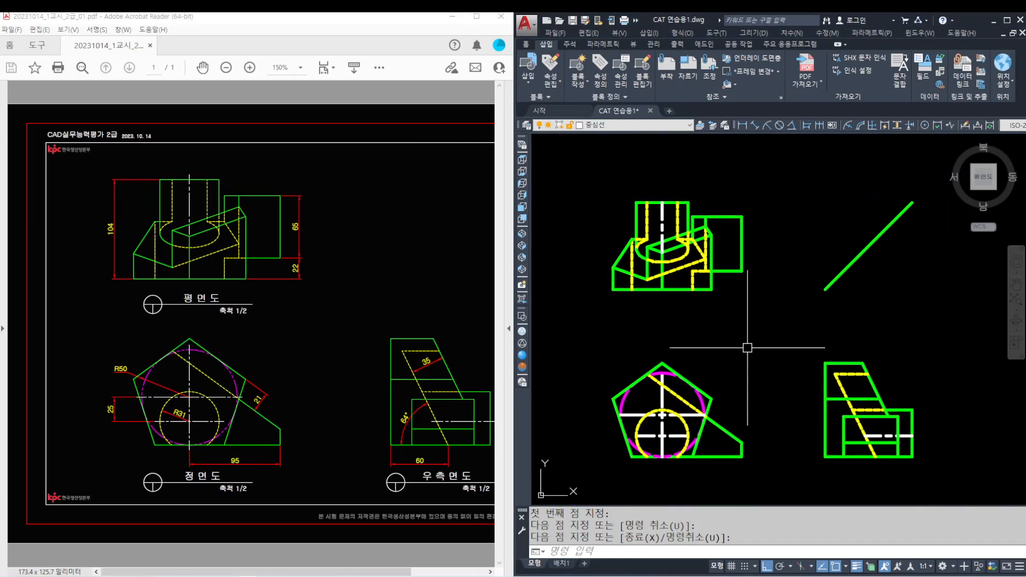
- Lengthen the upper end of the plan view's centre line past the cylinder's top edge by an increment of 6
type("len")
key("Return")
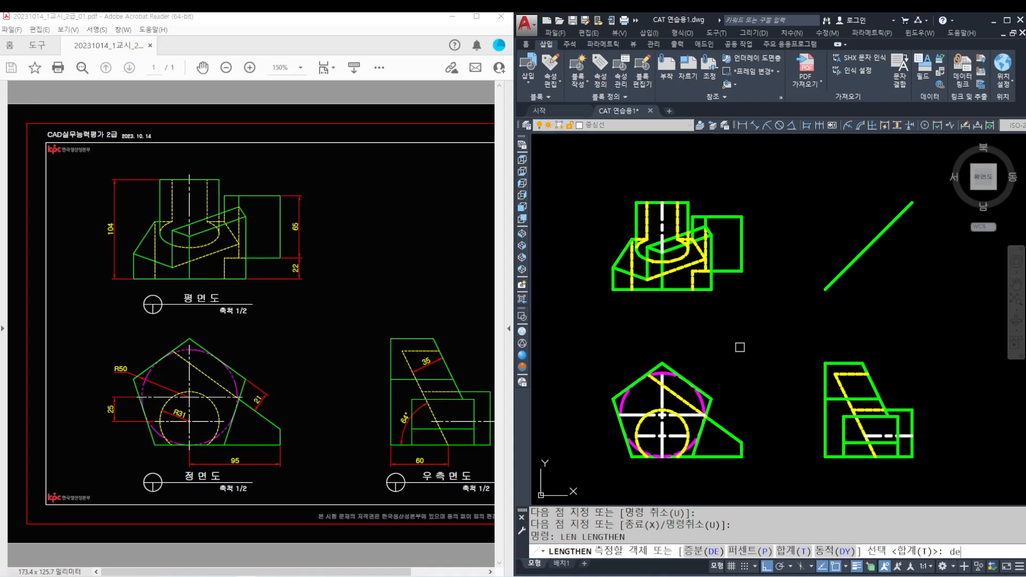
type("de")
key("Return")
type("6")
key("Return")
scroll(656, 208, "up", 6)
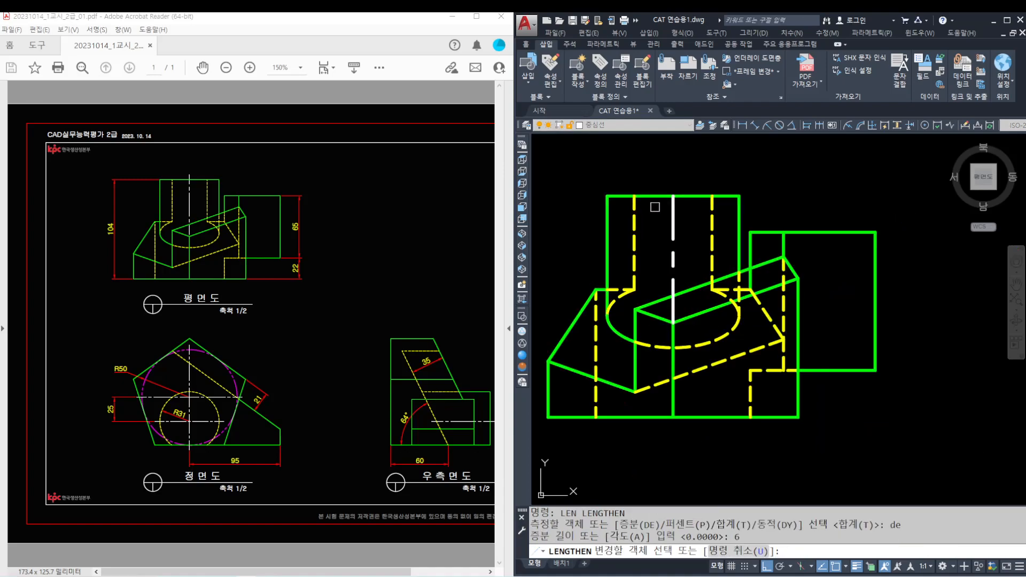
left_click(682, 193)
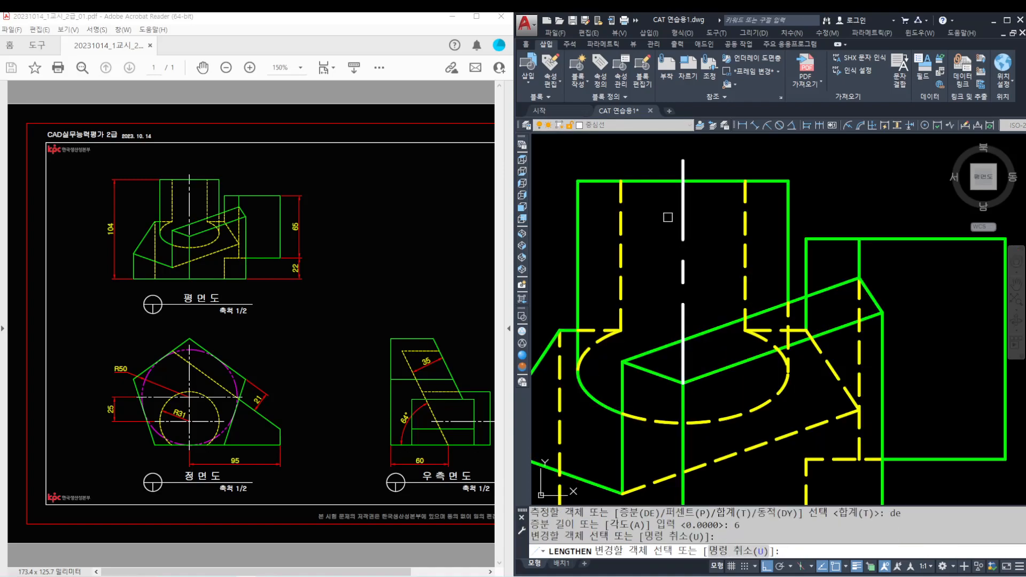
- Lengthen the ends of the front view's vertical and horizontal centre lines by the same increment
scroll(667, 230, "down", 4)
middle_click_drag(691, 440, 684, 300)
scroll(641, 420, "up", 2)
left_click(600, 409)
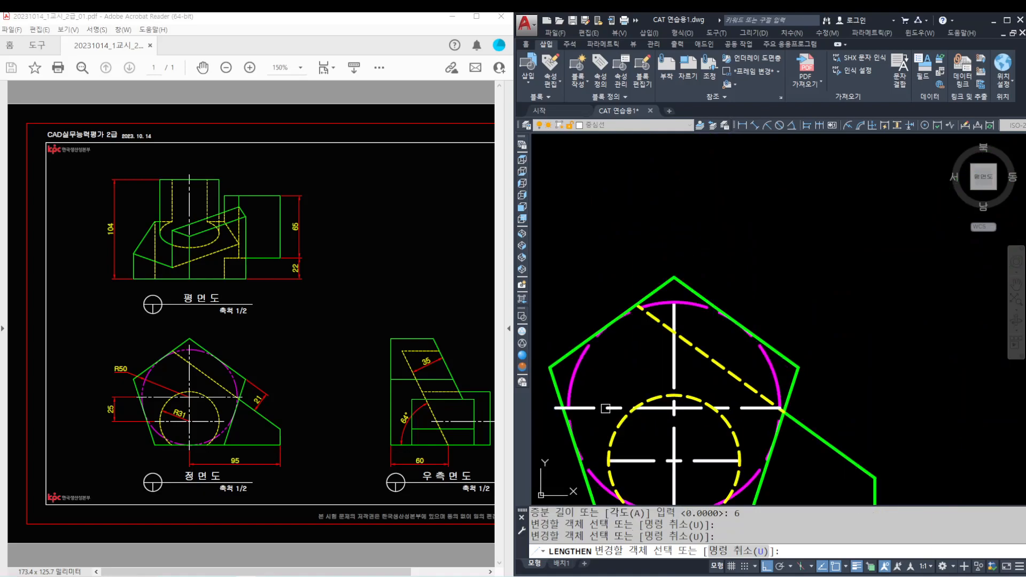
left_click(743, 408)
middle_click_drag(684, 425, 680, 352)
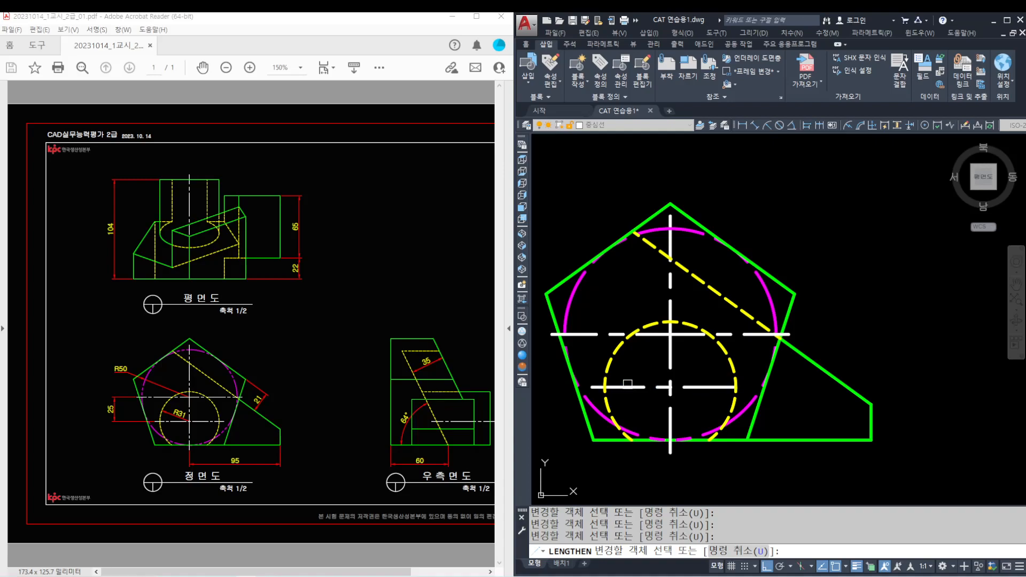
- Lengthen both ends of the right side view's horizontal centre line by the same increment and finish the command
scroll(907, 293, "down", 2)
mouse_move(922, 323)
middle_mouse_down()
mouse_move(783, 316)
mouse_move(709, 325)
middle_mouse_up()
scroll(854, 339, "up", 2)
left_click(832, 323)
scroll(783, 315, "down", 1)
key("space")
- Compare the lower end of the plan view's centre line at the block corner with the enlarged PDF drawing
middle_click_drag(628, 249, 791, 430)
scroll(581, 207, "up", 3)
left_click(214, 273)
scroll(179, 213, "up", 3, "ctrl")
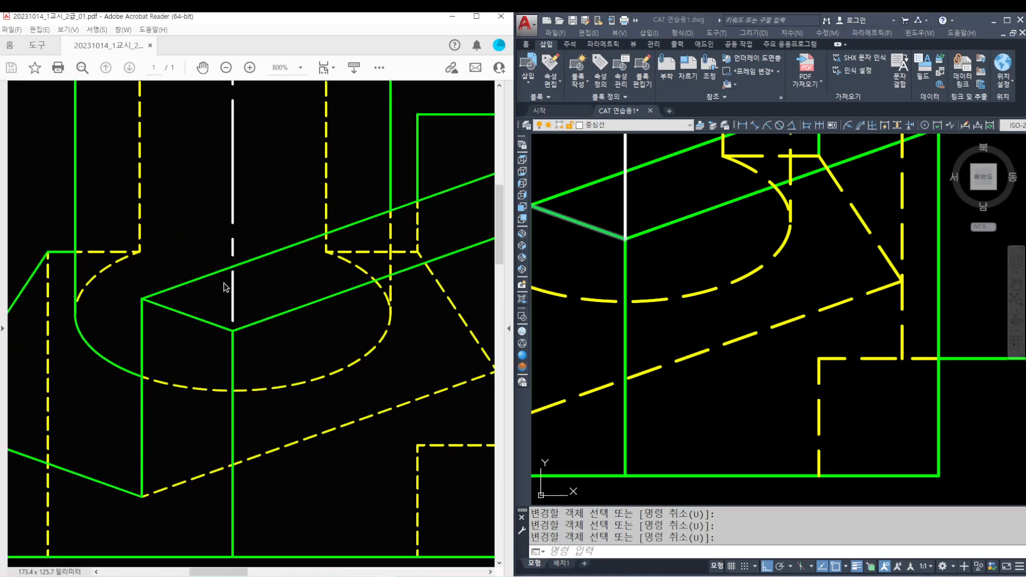
scroll(686, 278, "up", 1)
scroll(679, 269, "down", 1)
middle_click_drag(669, 258, 749, 335)
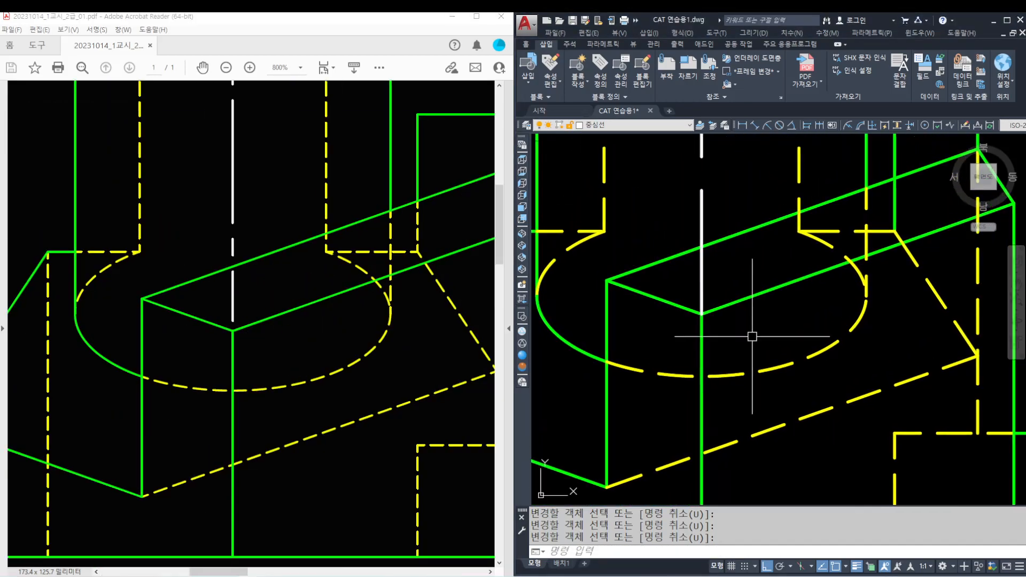
mouse_move(706, 154)
left_mouse_down()
mouse_move(739, 154)
mouse_move(755, 178)
left_mouse_up()
key("Escape")
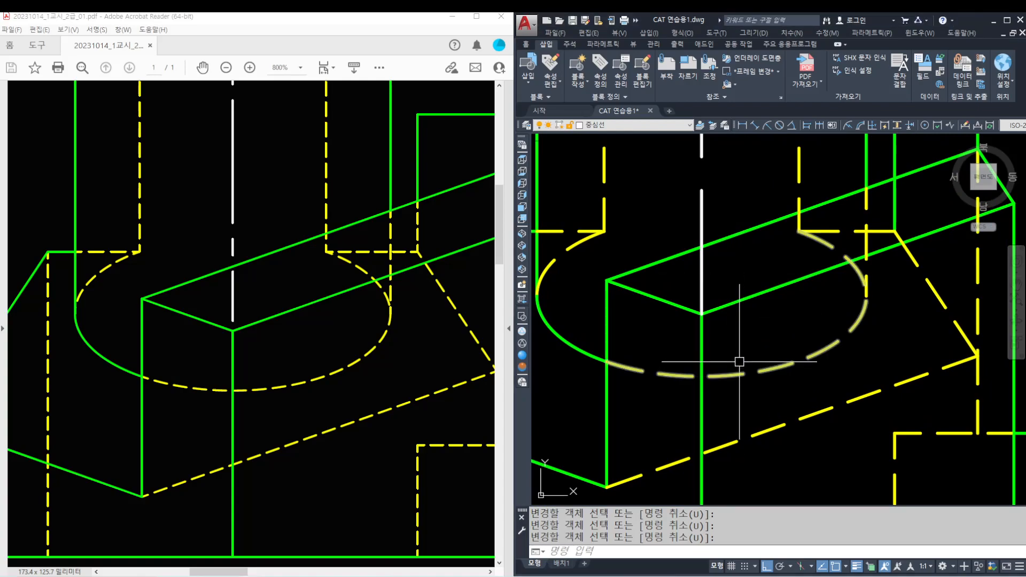
- Shorten the lower end of the plan view's centre line with a Lengthen increment of -1, leaving a gap at the block corner
type("len")
key("Return")
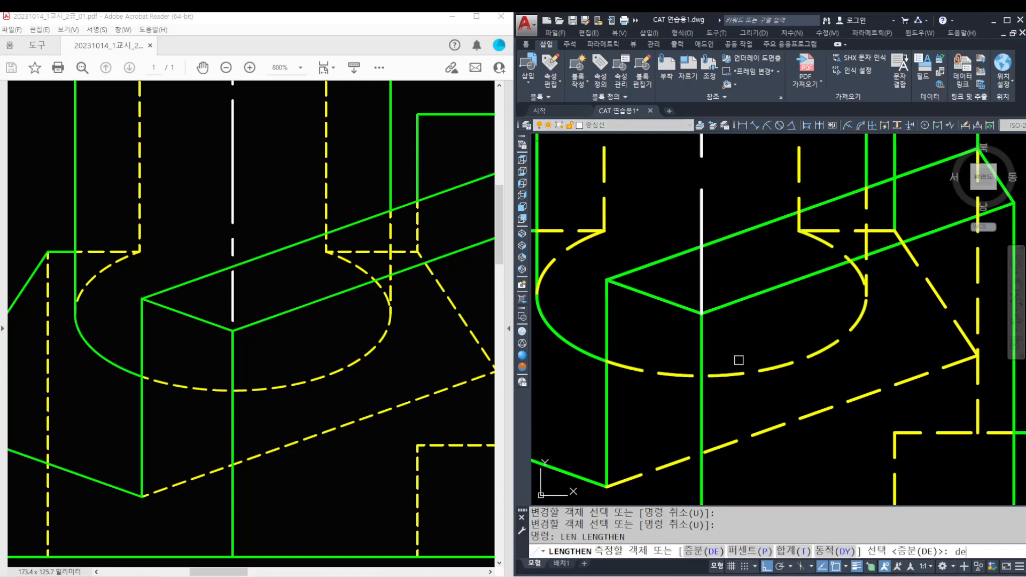
type("de")
key("Return")
type("-1")
key("Return")
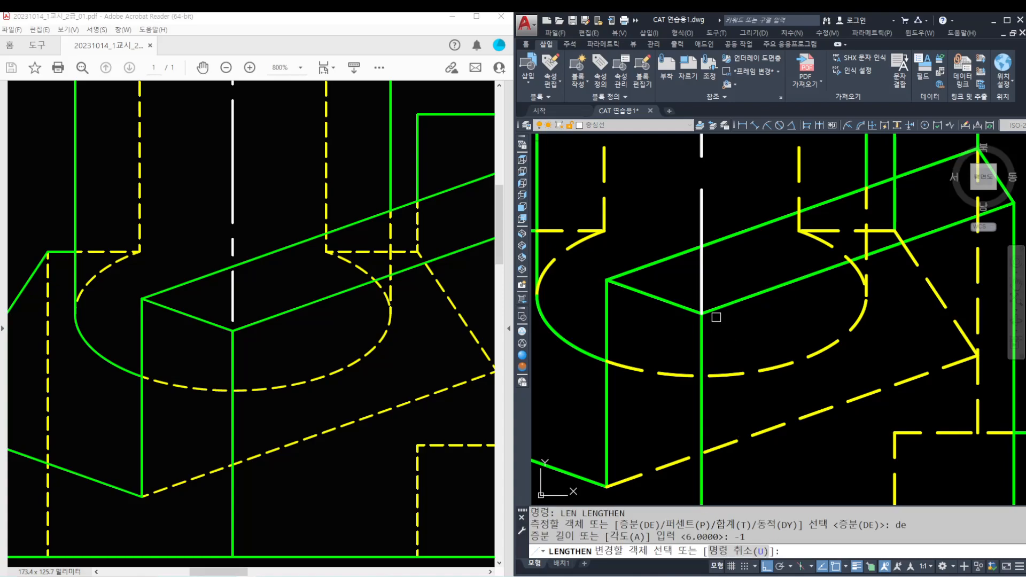
scroll(715, 316, "up", 2)
left_click(690, 290)
key("Return")
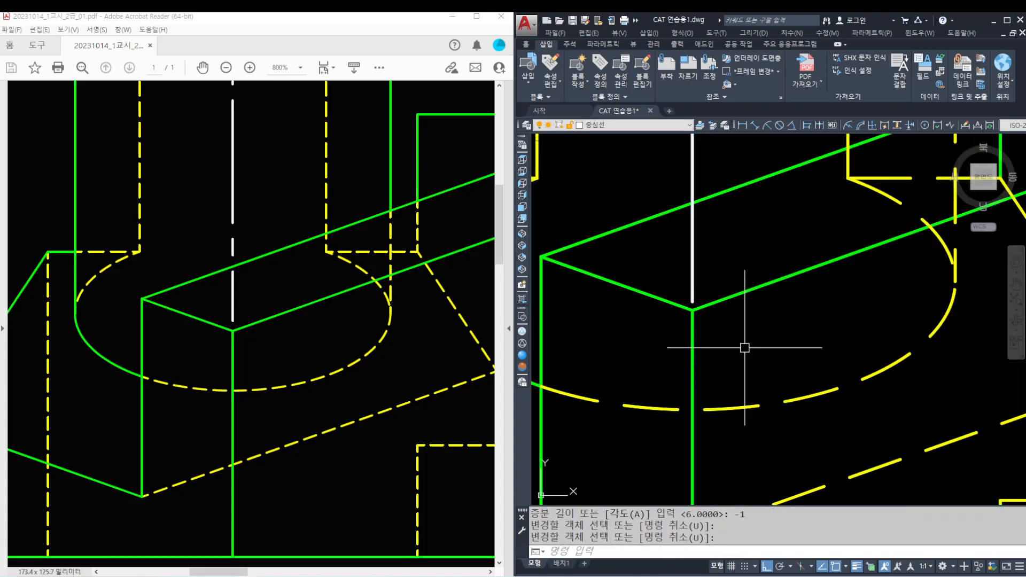
- Check the PDF plan view's dimensions and make the red 치수 layer current
scroll(746, 353, "down", 2)
scroll(746, 353, "down", 4)
mouse_move(763, 361)
middle_mouse_down()
mouse_move(778, 339)
mouse_move(762, 334)
middle_mouse_up()
left_click(308, 352)
scroll(307, 352, "down", 3, "ctrl")
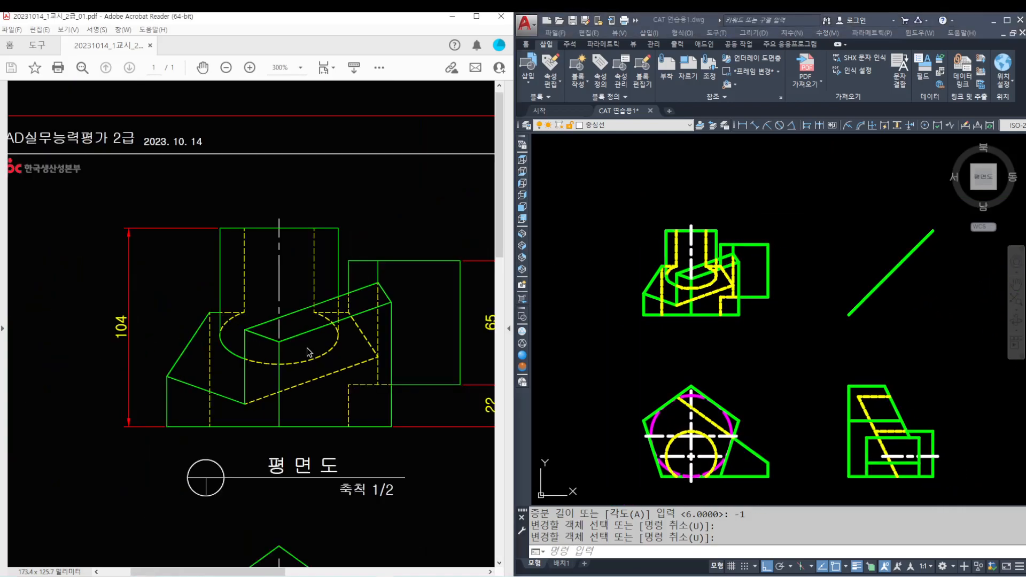
scroll(778, 361, "down", 2)
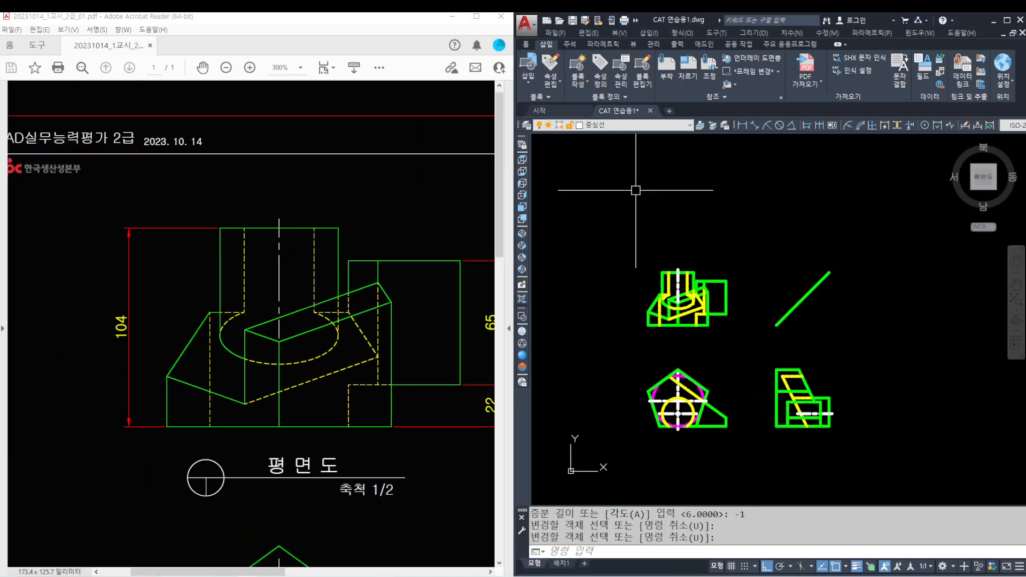
left_click(630, 125)
left_click(593, 195)
scroll(633, 297, "up", 3)
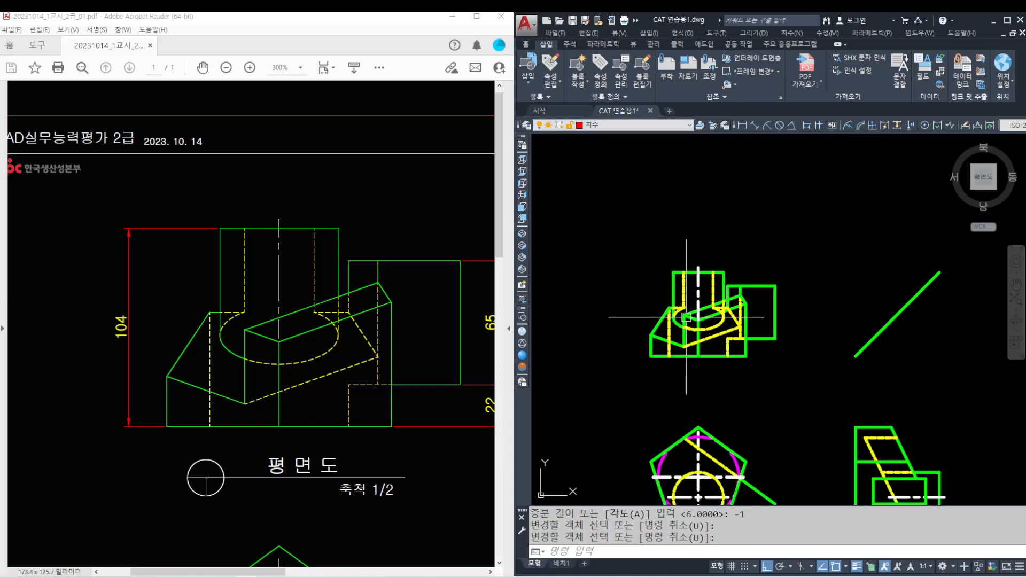
- Add a vertical linear dimension for the plan view's overall height, from the lower-left corner to the cylinder's top, left of the part
type("dli")
key("Return")
scroll(633, 298, "up", 2)
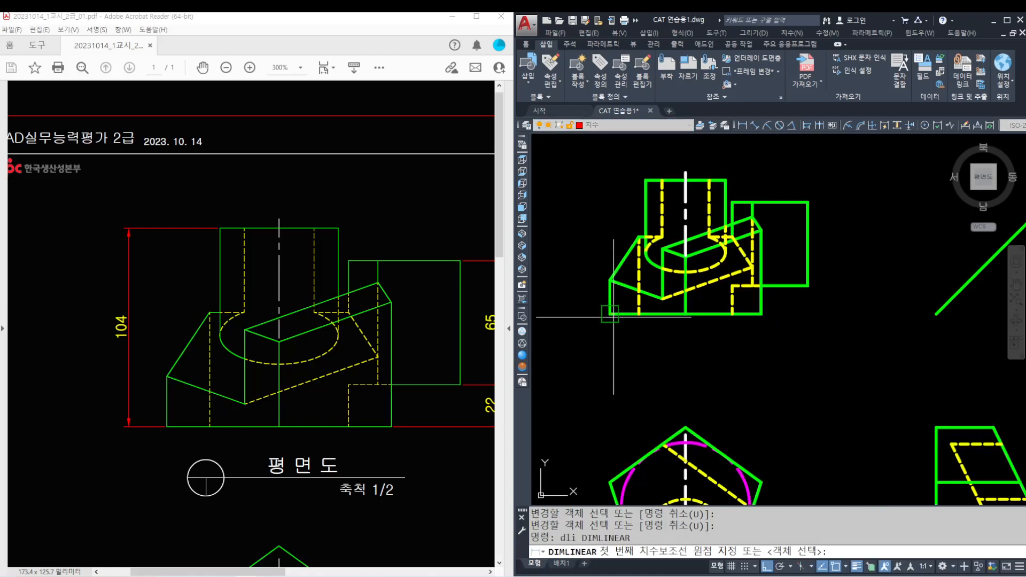
left_click(609, 314)
left_click(646, 180)
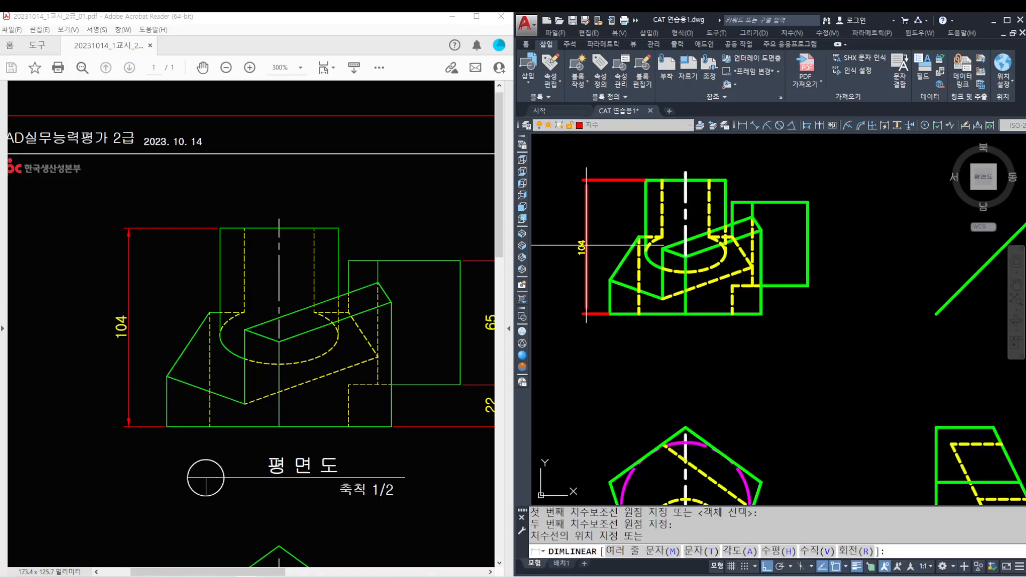
left_click(586, 245)
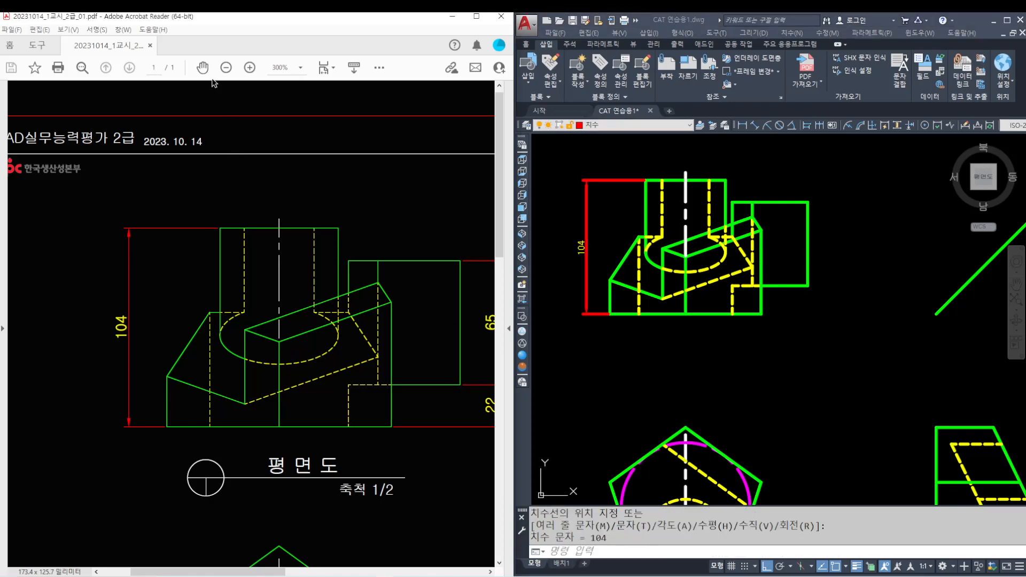
left_click_drag(278, 143, 156, 136)
middle_click_drag(827, 296, 811, 295)
scroll(811, 295, "up", 2)
key("space")
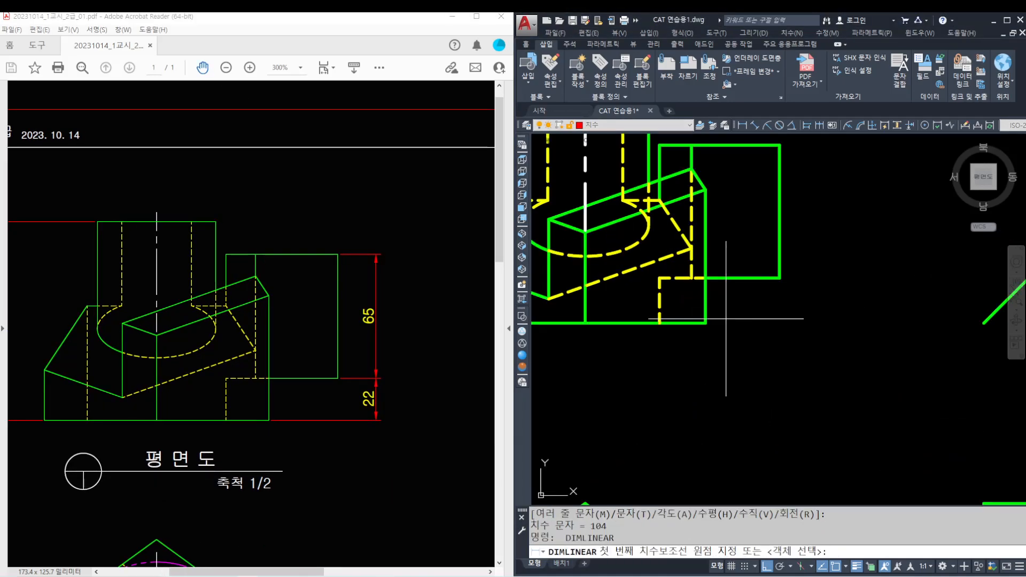
left_click(706, 324)
key("Escape")
- Dimension the vertical right edge of the plan view's right-hand block, placing the dimension line to its right
key("space")
key("space")
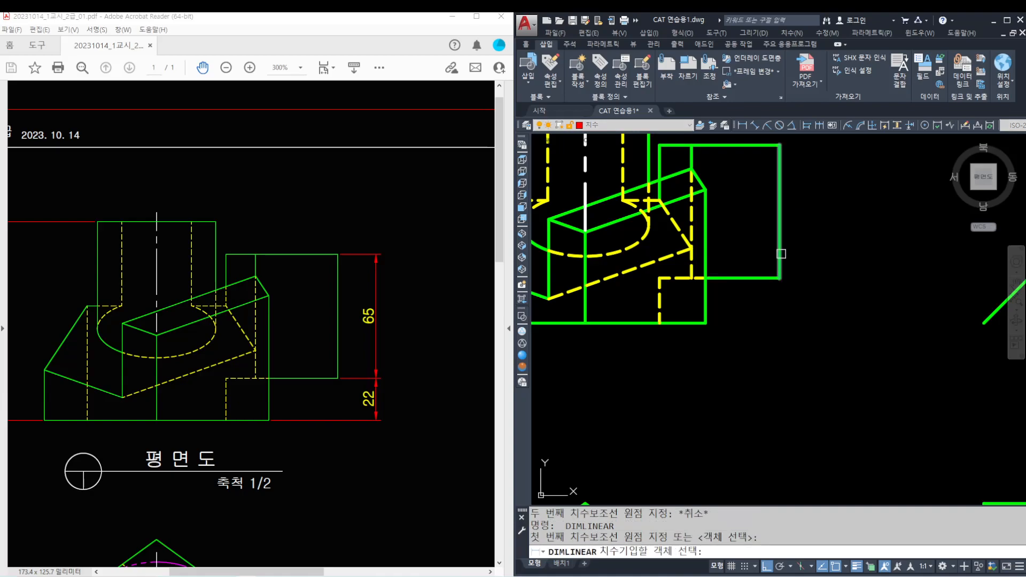
left_click(780, 254)
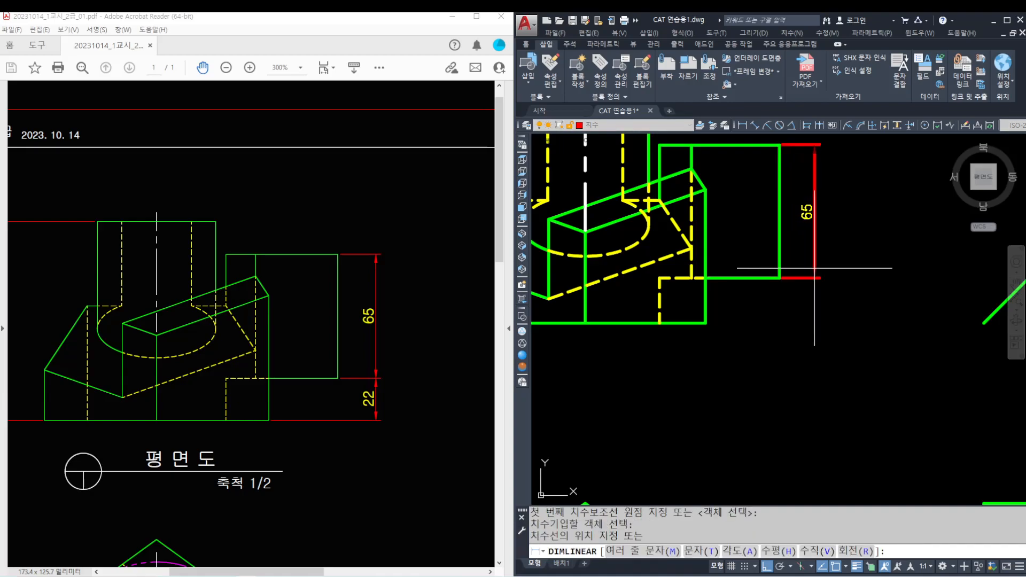
left_click(814, 267)
- Dimension the vertical offset from the right-hand block's lower edge to the part's base, aligned with the dimension line above it
key("space")
left_click(779, 277)
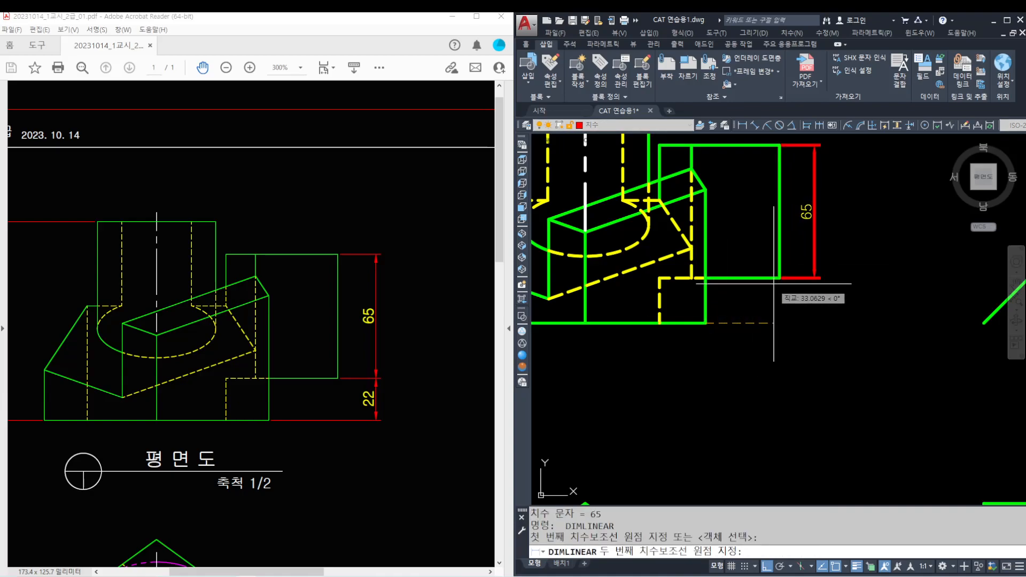
left_click(705, 323)
left_click(813, 278)
scroll(767, 337, "down", 3)
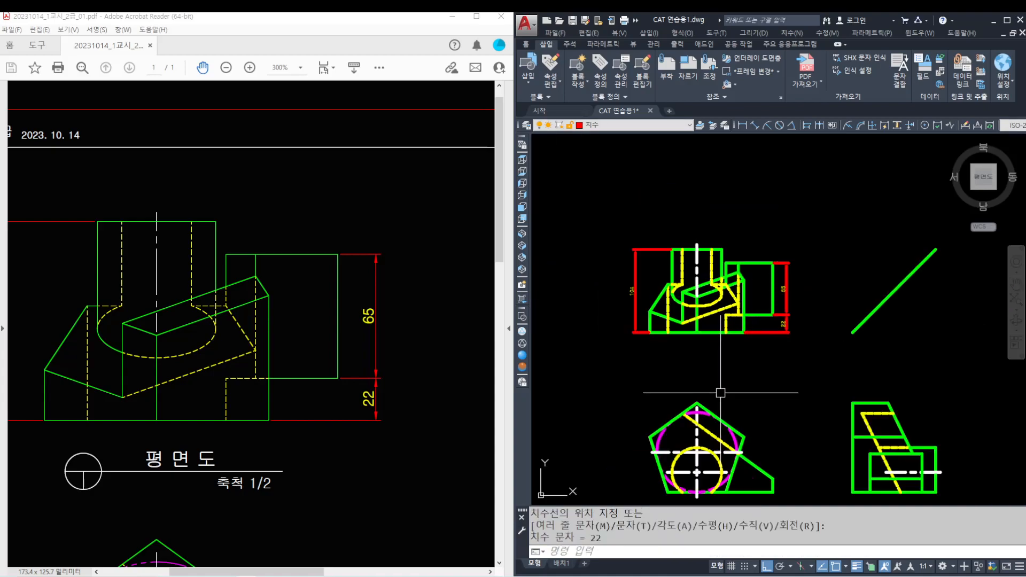
- Dimension the vertical distance between the front view's two horizontal centre lines, aligning the dimension line with the plan view's overall height dimension
middle_click_drag(719, 392, 712, 345)
left_click_drag(204, 512, 198, 434)
left_click_drag(197, 531, 272, 313)
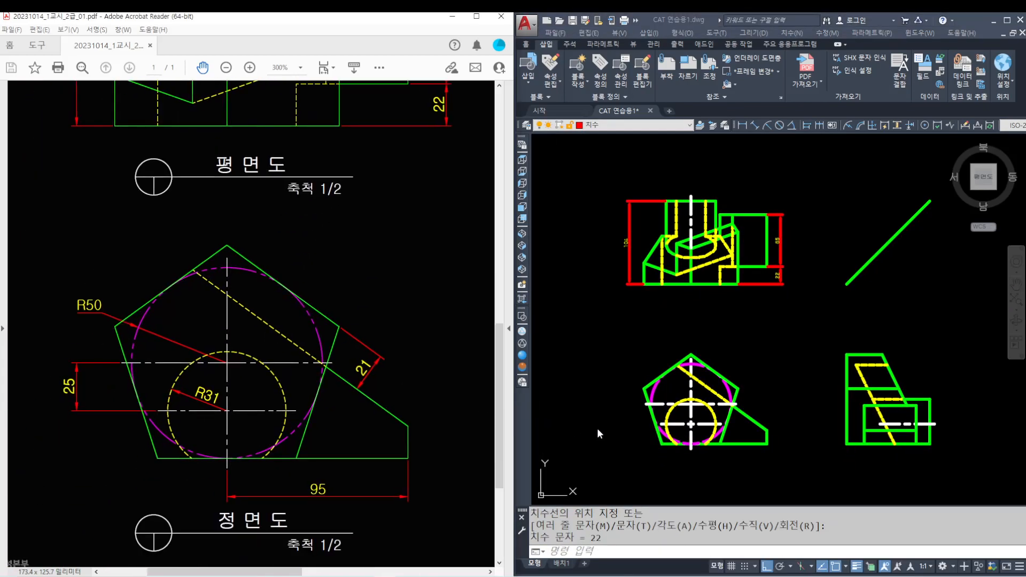
middle_click_drag(618, 423, 619, 416)
scroll(622, 422, "up", 4)
key("space")
left_click(686, 362)
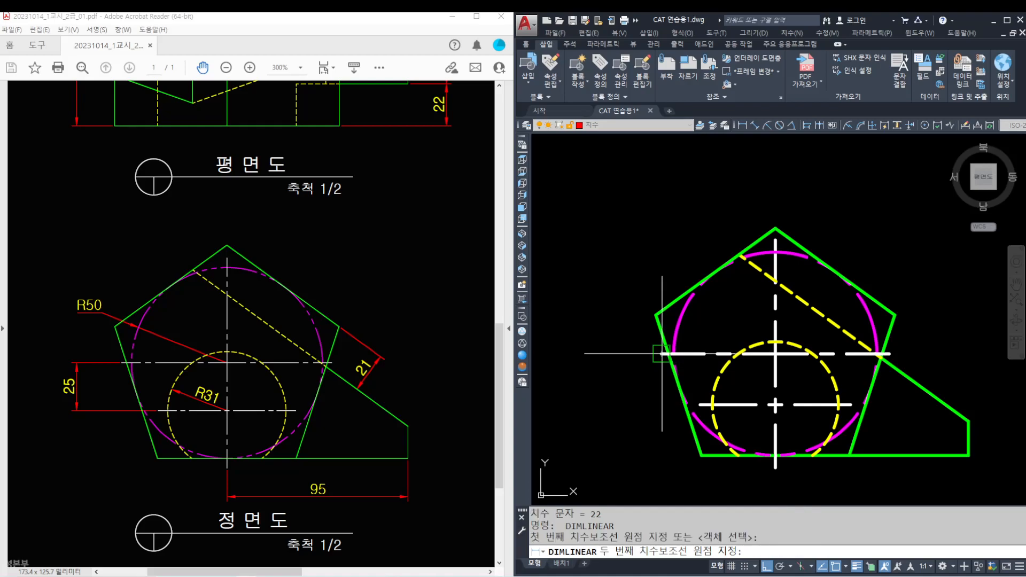
scroll(701, 399, "up", 2)
left_click(717, 416)
scroll(595, 376, "down", 6)
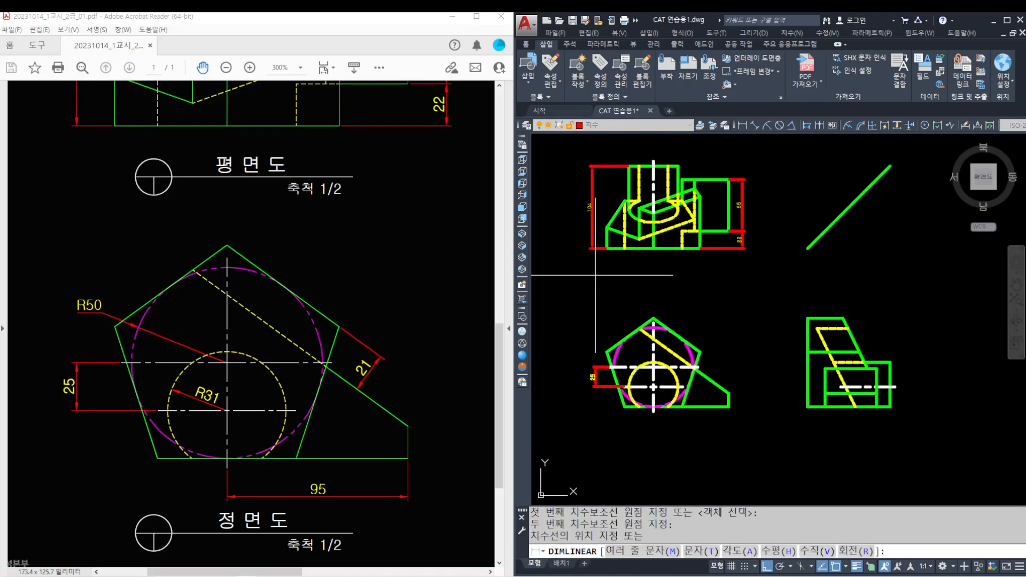
left_click(593, 250)
- Dimension the horizontal distance from the front view's vertical centre line to its lower-right corner, placing the dimension below the base
scroll(703, 461, "up", 2)
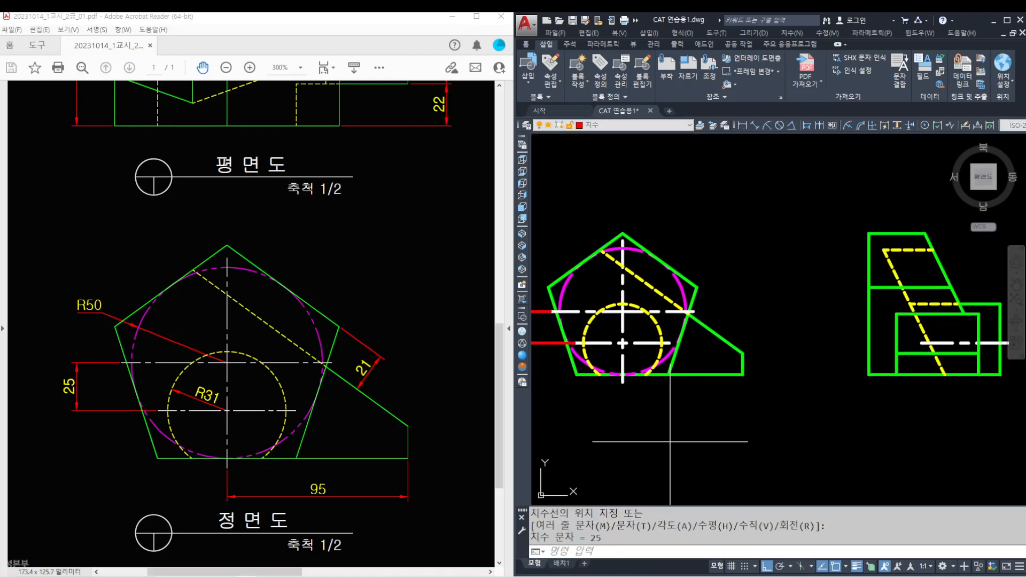
key("space")
left_click(623, 382)
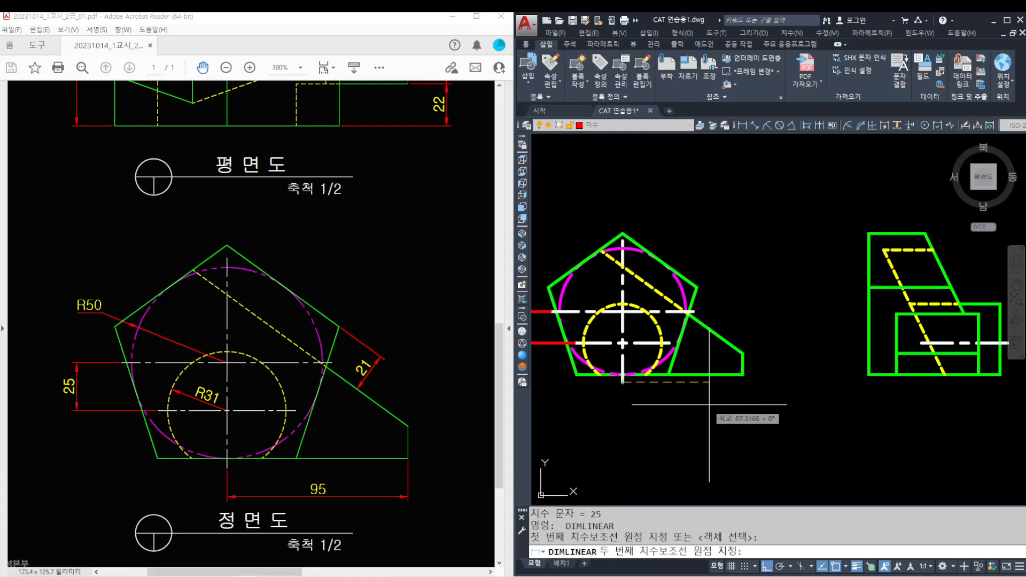
left_click(742, 376)
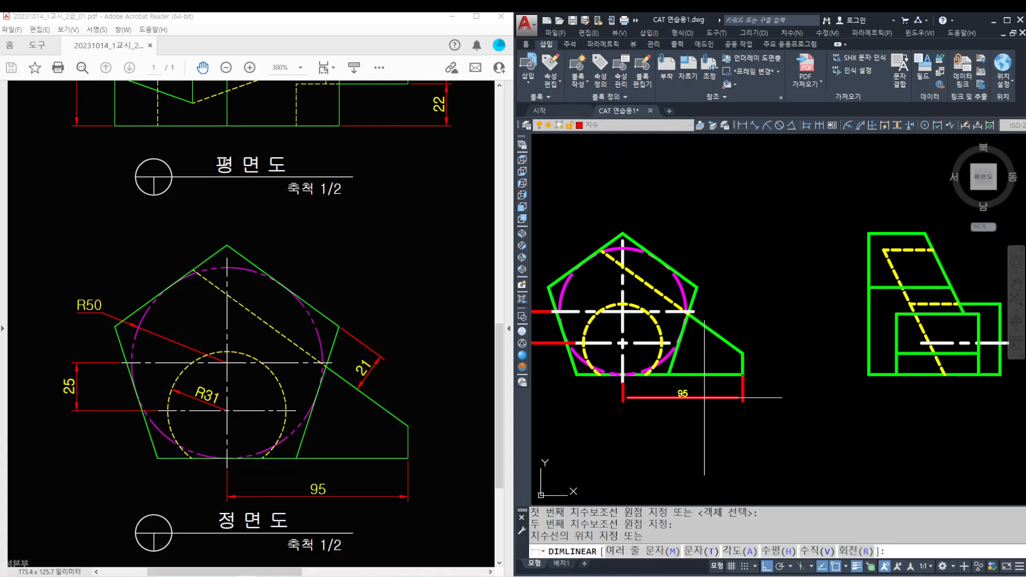
left_click(704, 397)
- Add a rotated linear dimension from the pentagon's right vertex to the start of the sloping edge, with the angle picked along that edge
scroll(695, 305, "up", 4)
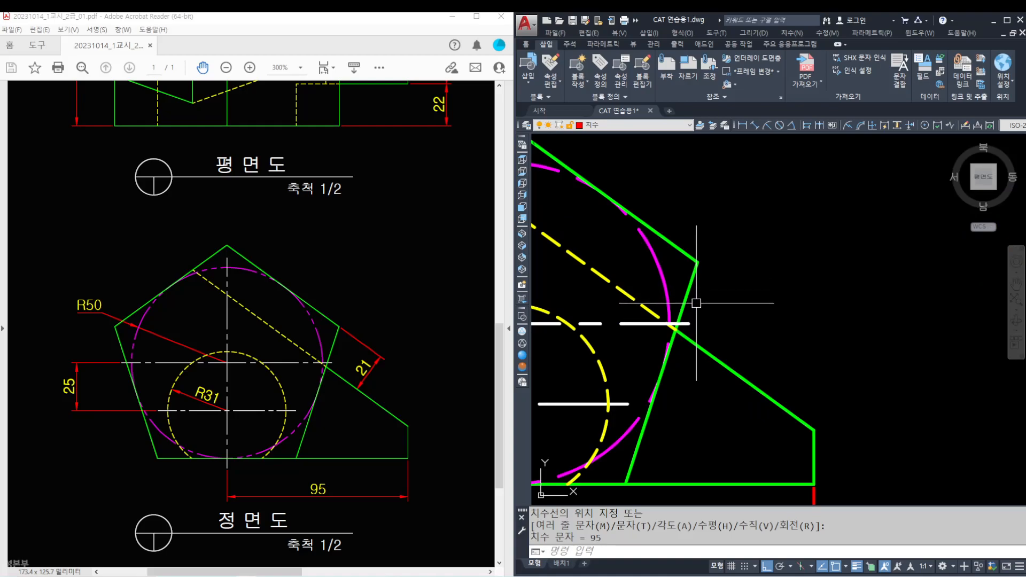
scroll(696, 306, "up", 2)
key("Return")
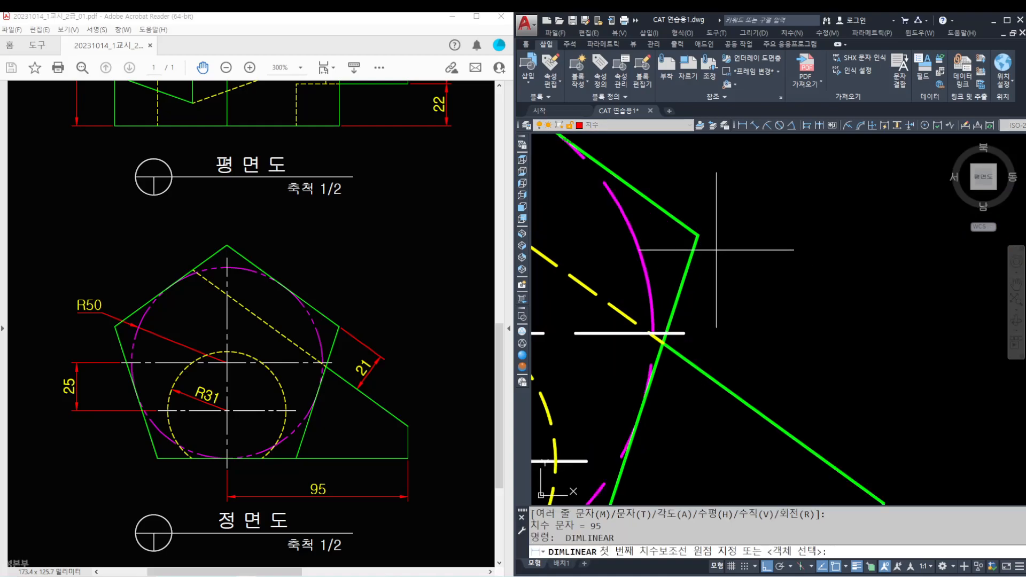
left_click(697, 235)
scroll(672, 342, "up", 4)
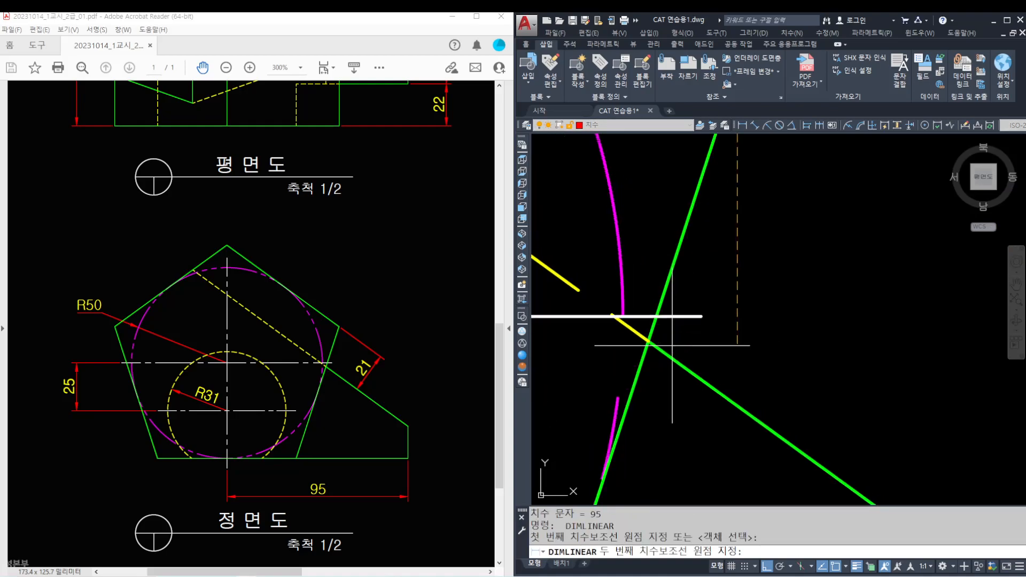
left_click(648, 340)
scroll(802, 315, "down", 4)
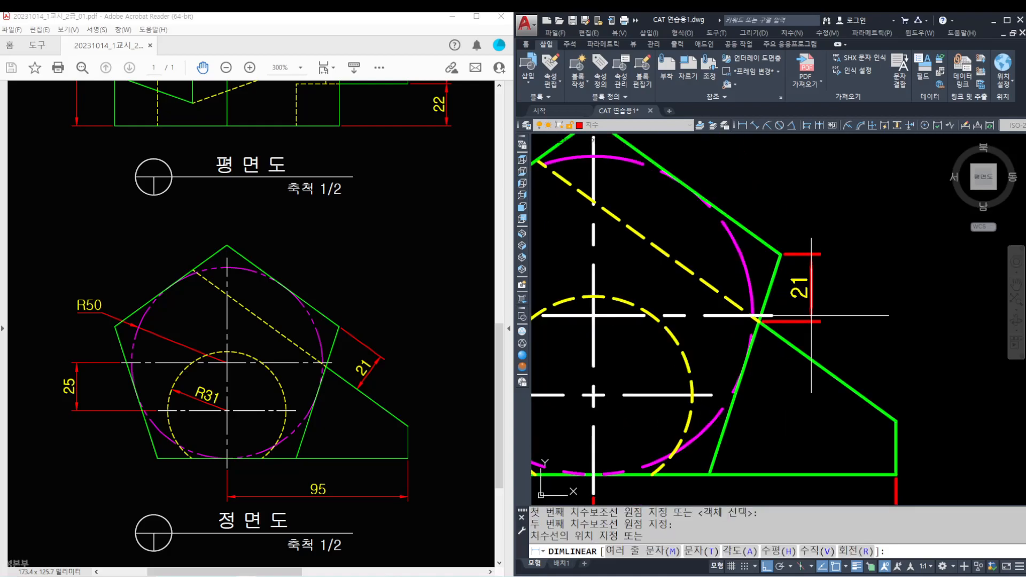
key("Return")
scroll(799, 315, "up", 4)
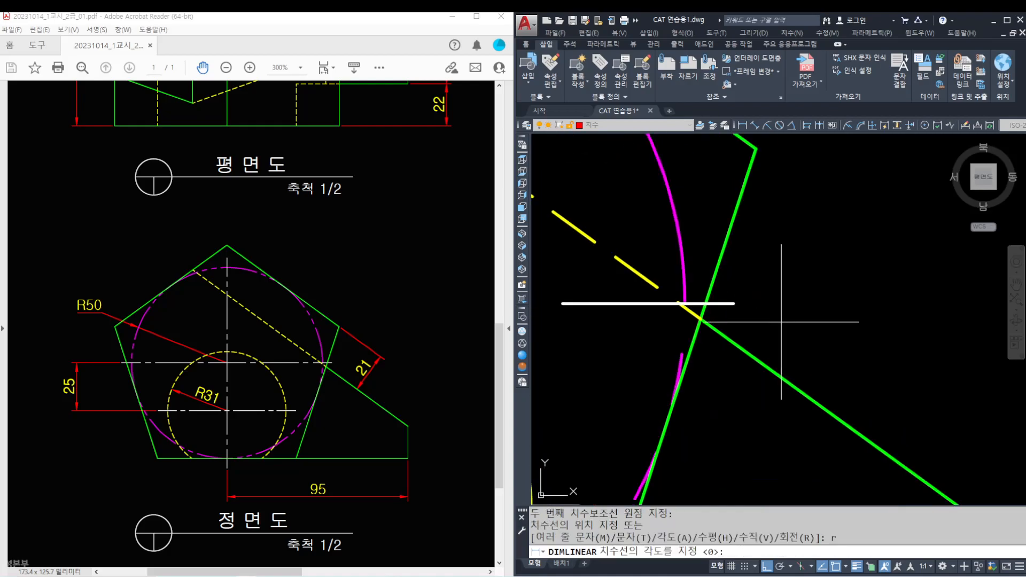
scroll(802, 366, "down", 2)
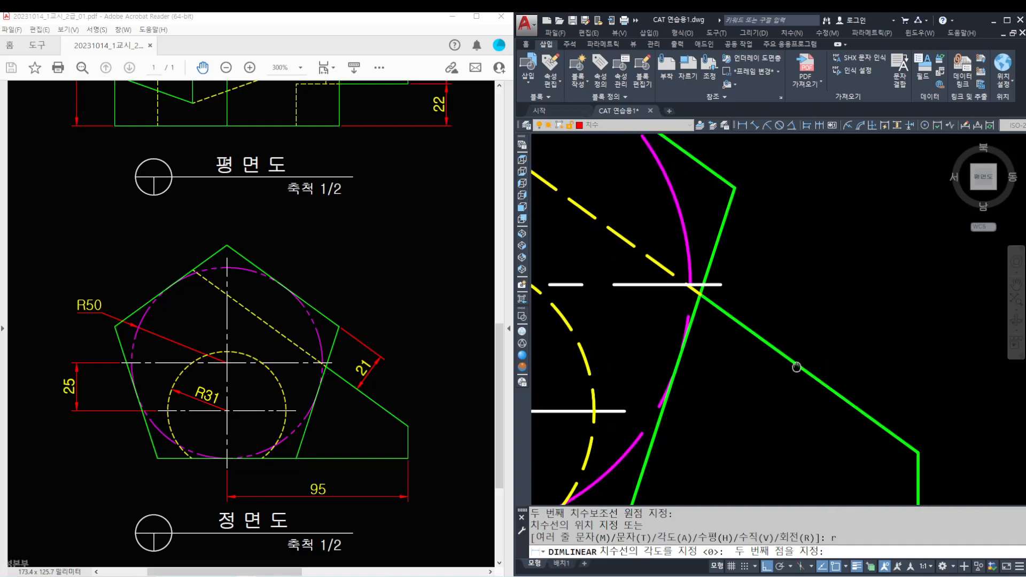
left_click(801, 368)
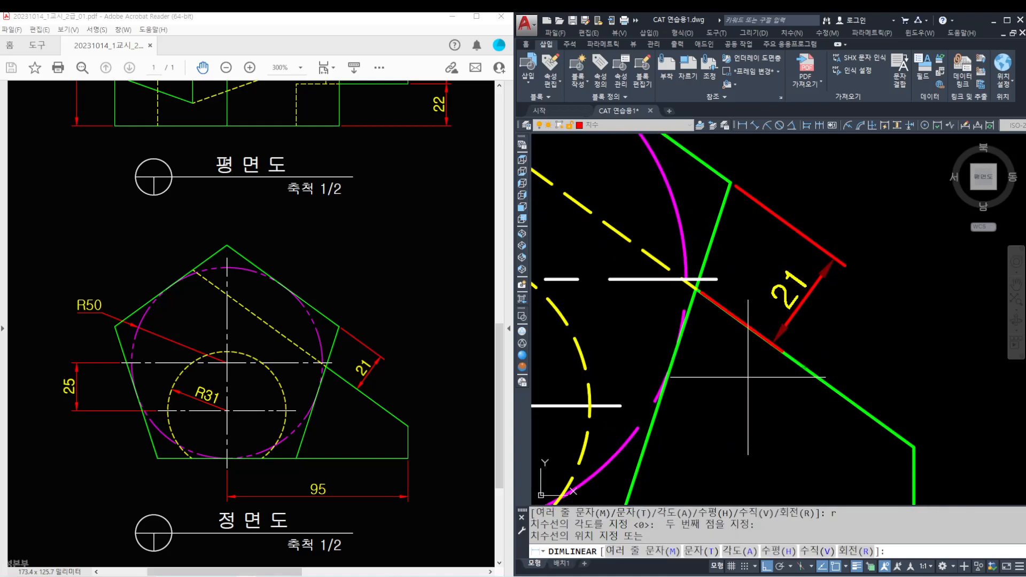
left_click(749, 374)
- Turn off the second extension line of the rotated dimension so it does not overlap the sloping green edge
scroll(743, 300, "up", 1)
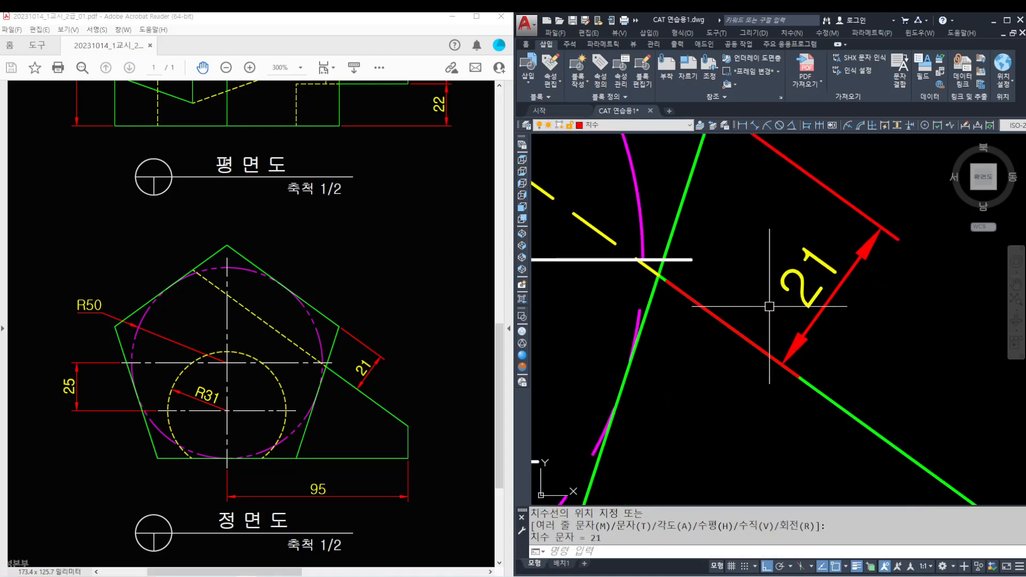
left_click(787, 286)
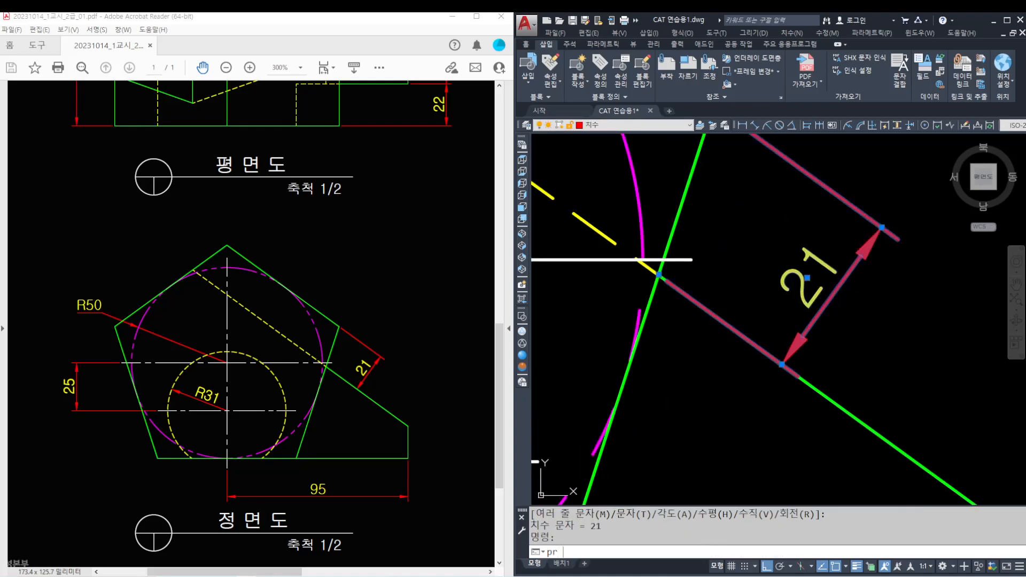
key("Return")
scroll(521, 405, "down", 5)
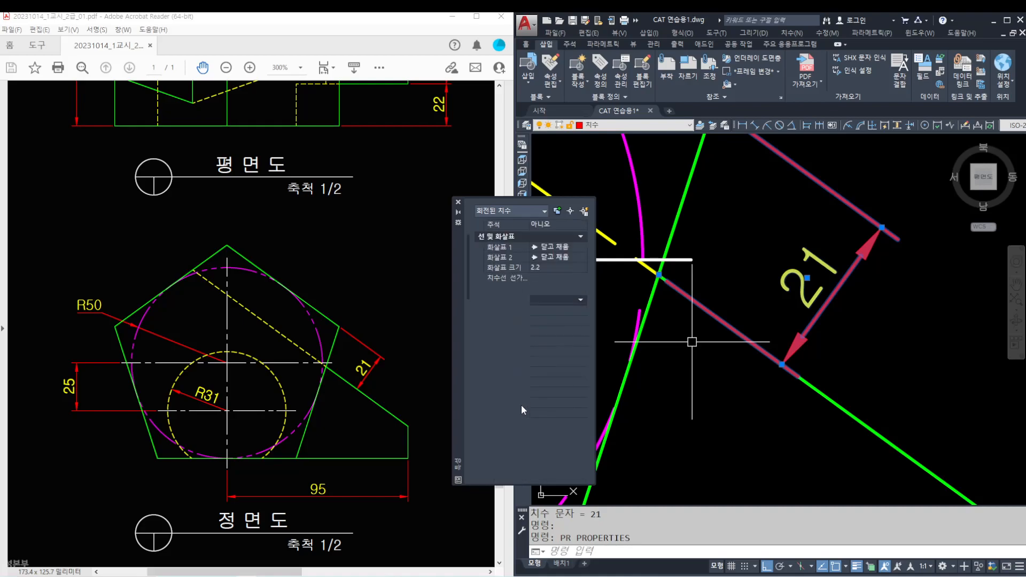
double_click(544, 380)
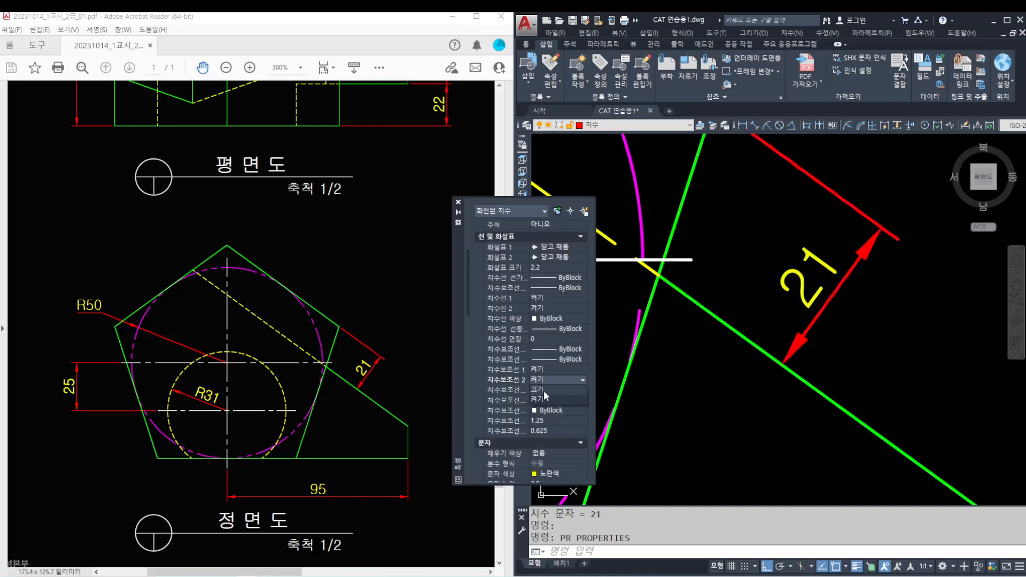
left_click(457, 202)
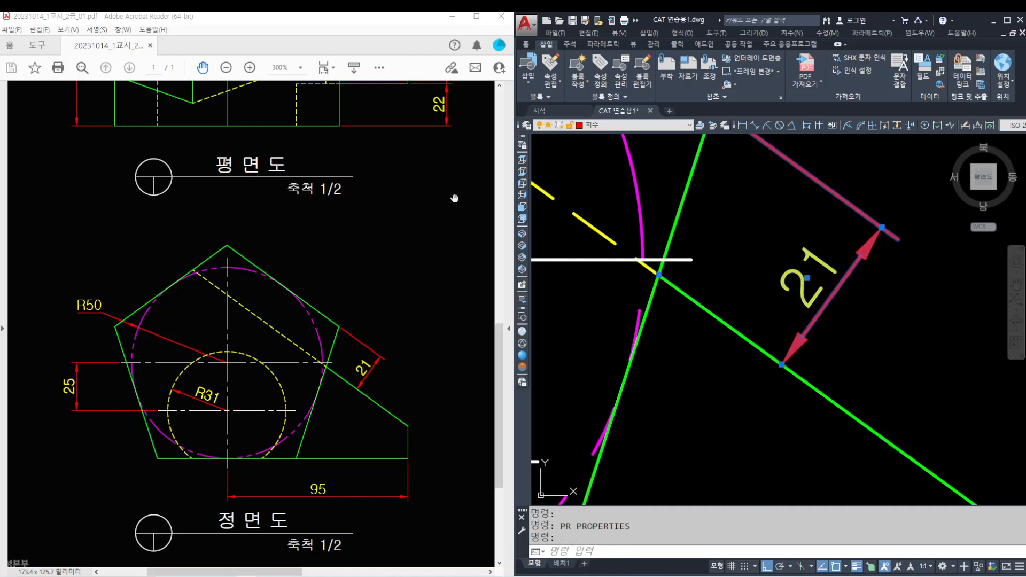
key("Escape")
key("Escape")
key("Escape")
scroll(734, 370, "down", 4)
scroll(717, 382, "up", 2)
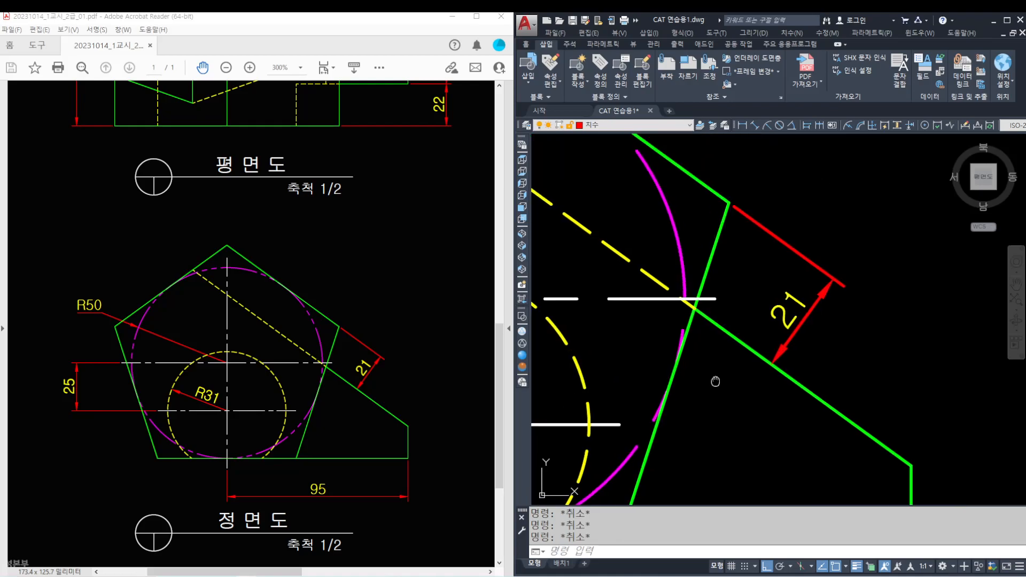
- Add a radius dimension to the yellow dashed circle in the front view, with its text inside the circle's upper-left part
middle_click_drag(716, 382, 798, 364)
scroll(820, 366, "down", 2)
middle_click_drag(747, 396, 751, 395)
scroll(751, 395, "down", 1)
scroll(750, 395, "up", 1)
type("dra")
key("Return")
scroll(702, 361, "up", 2)
left_click(701, 361)
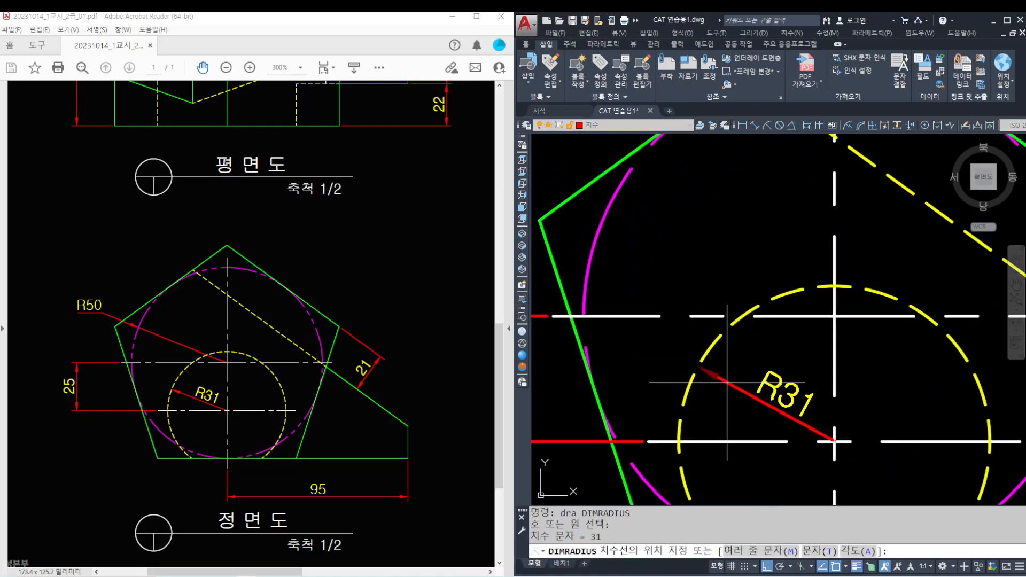
left_click(726, 385)
- Add a radius dimension to the large magenta circle in the front view
middle_click_drag(690, 295, 802, 401)
key("space")
left_click(726, 307)
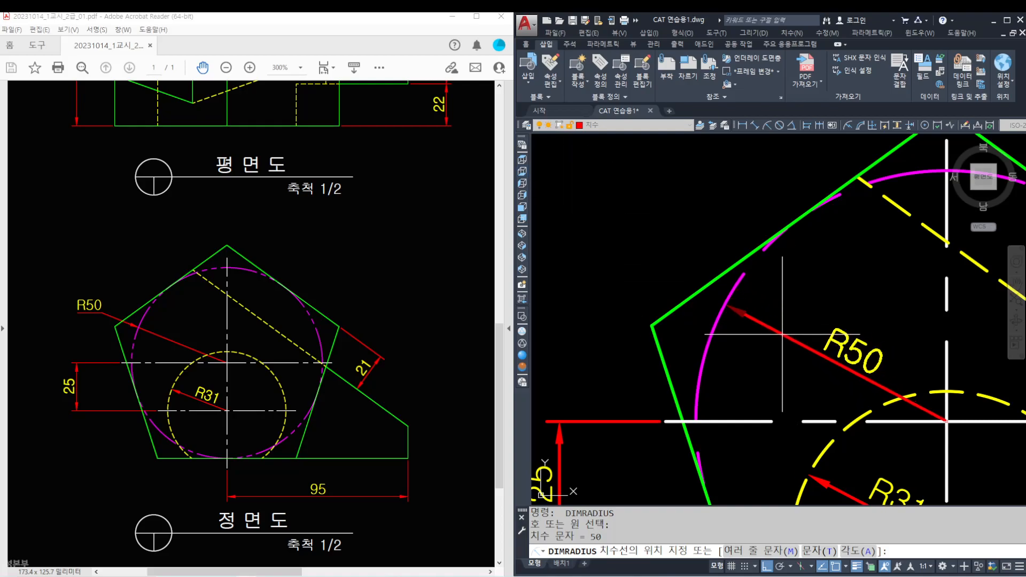
left_click(780, 331)
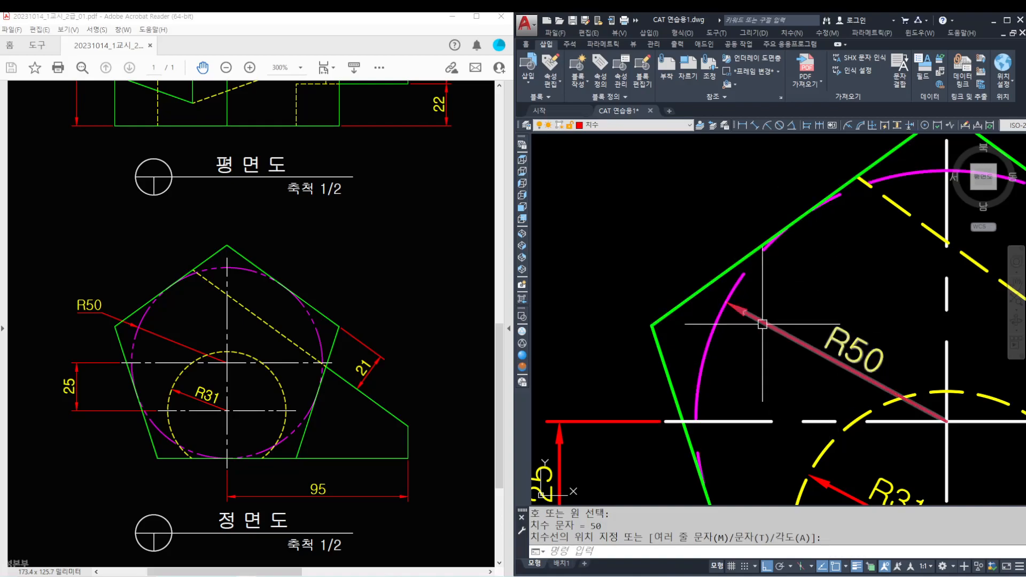
- Move the magenta circle's radius text outside the pentagon to the upper left, with ortho mode off
left_click(838, 332)
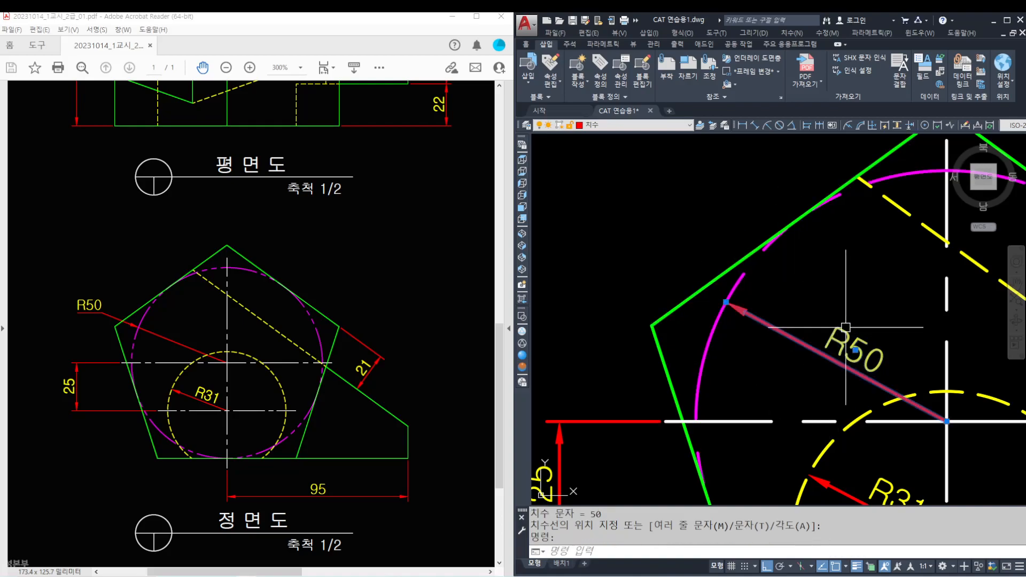
scroll(843, 327, "up", 5)
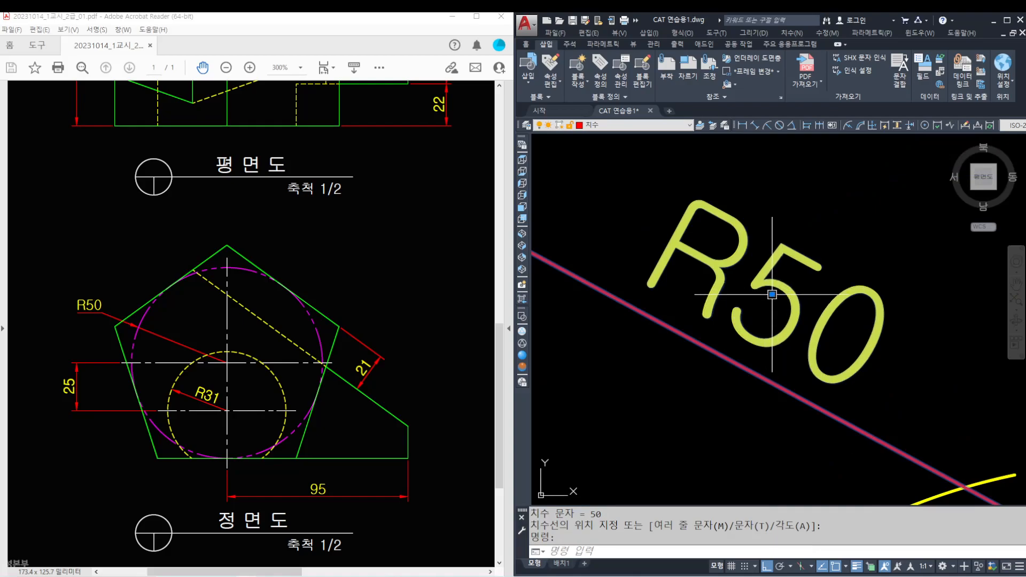
left_click(772, 294)
scroll(643, 249, "down", 5)
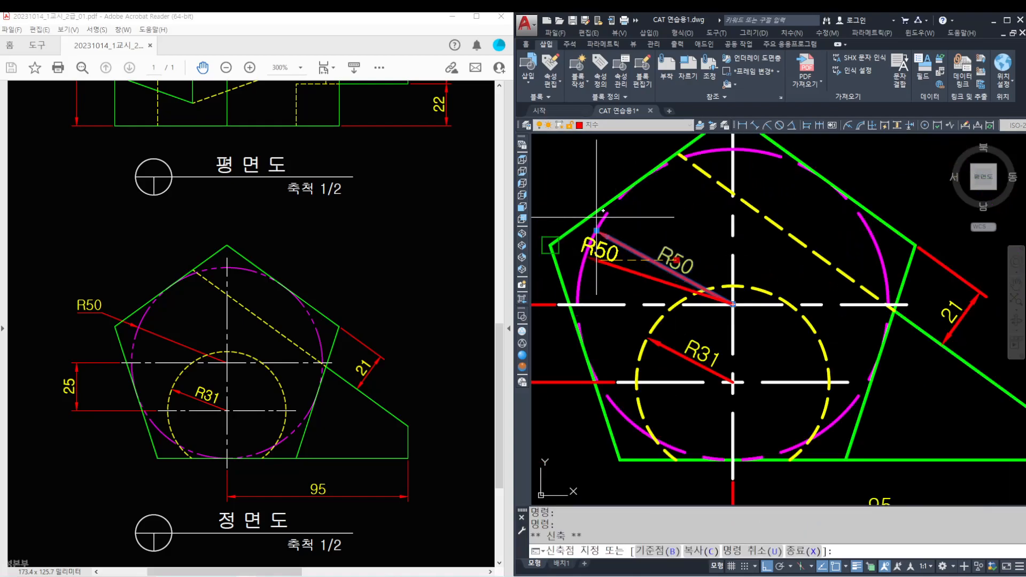
middle_click_drag(598, 220, 661, 262)
key("F8")
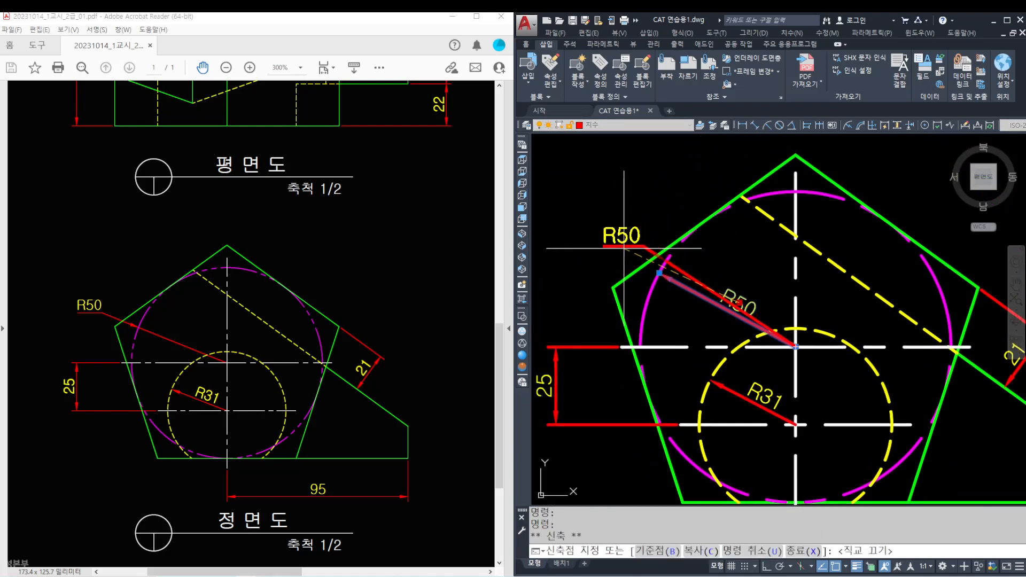
scroll(586, 239, "down", 2)
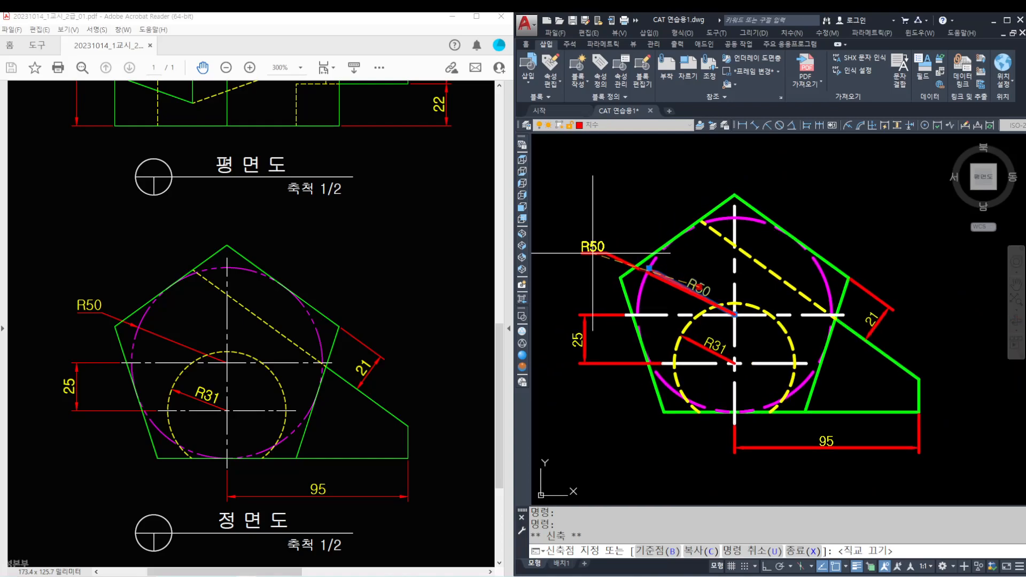
key("F8")
key("F8")
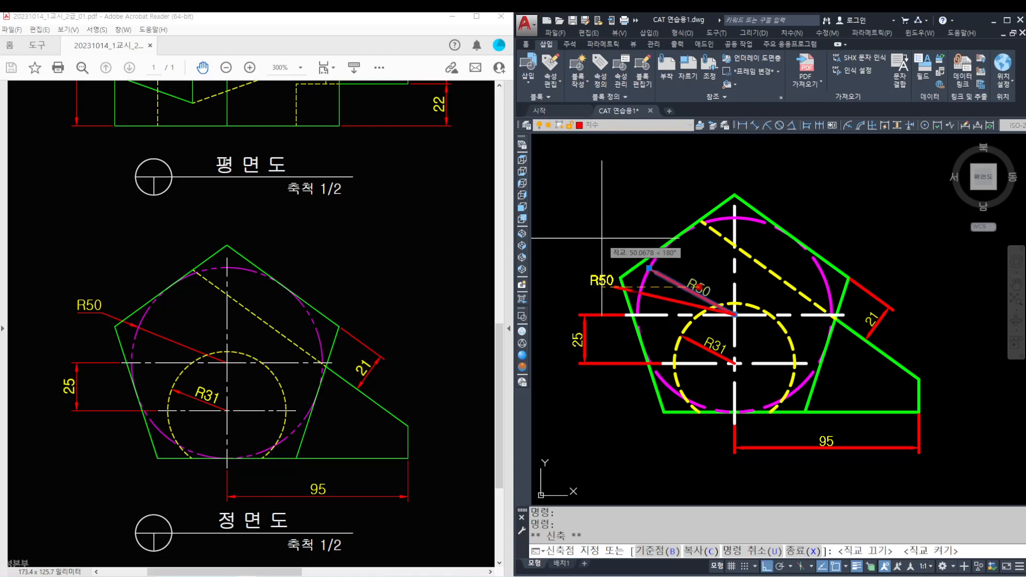
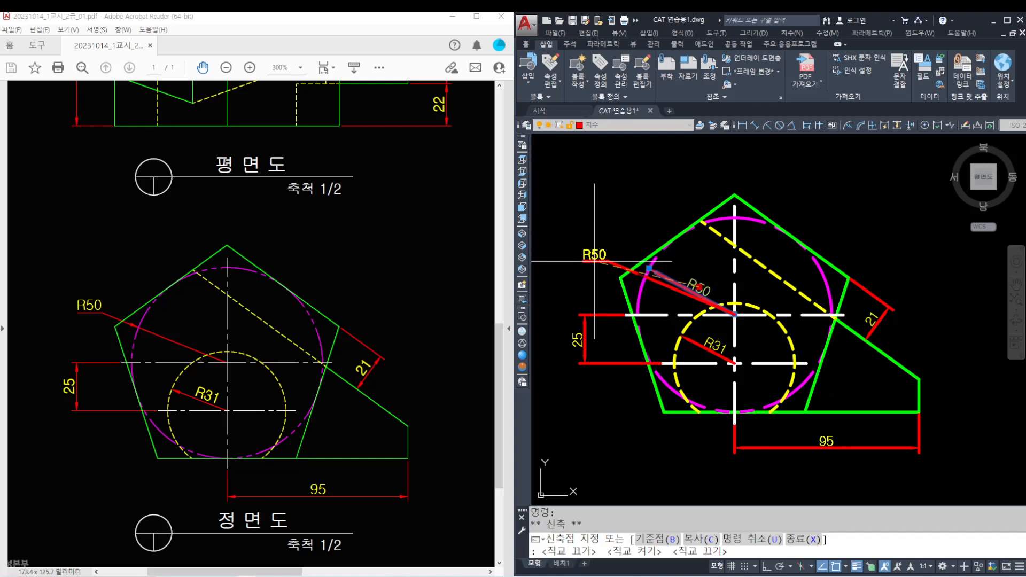
left_click(595, 261)
key("Escape")
key("Escape")
key("Escape")
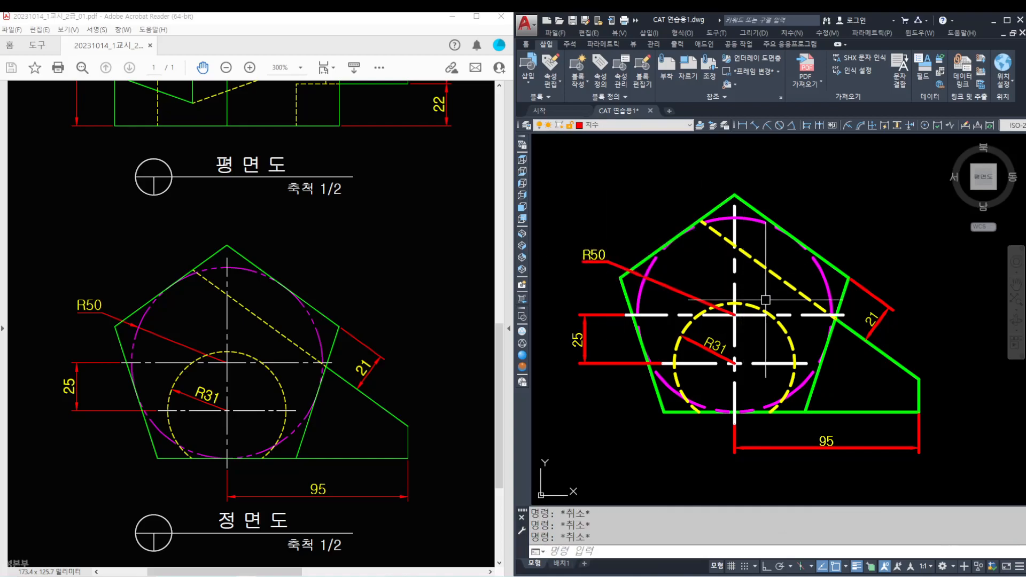
- Check the PDF right side view and dimension horizontally from its lower-left corner to the dashed slanted line's foot, below the base
scroll(695, 331, "down", 2)
left_click_drag(405, 397, 100, 355)
left_click_drag(348, 356, 211, 354)
left_click(784, 319)
middle_click_drag(871, 324, 739, 317)
scroll(749, 338, "up", 2)
type("d")
scroll(784, 405, "up", 2)
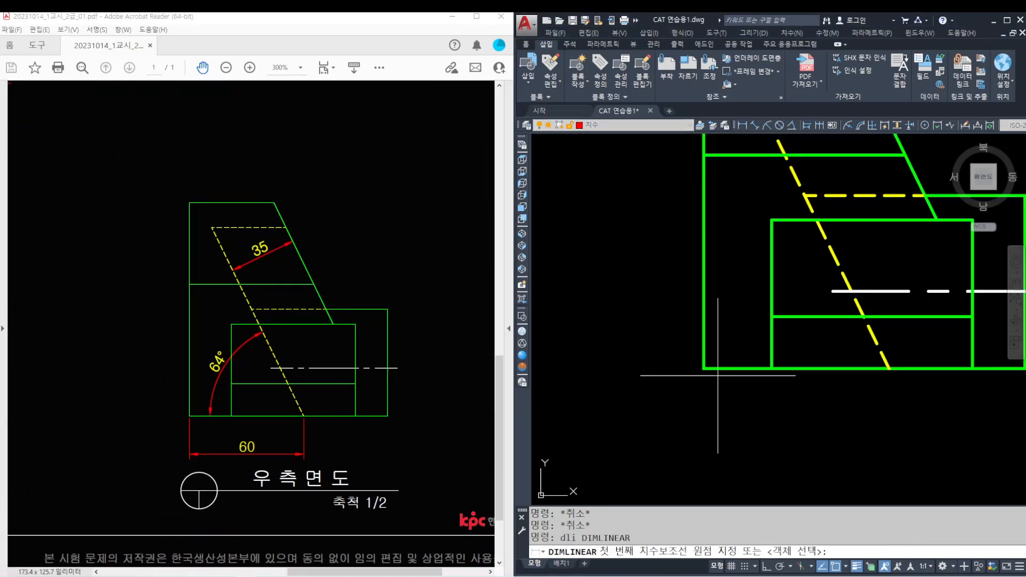
left_click(703, 368)
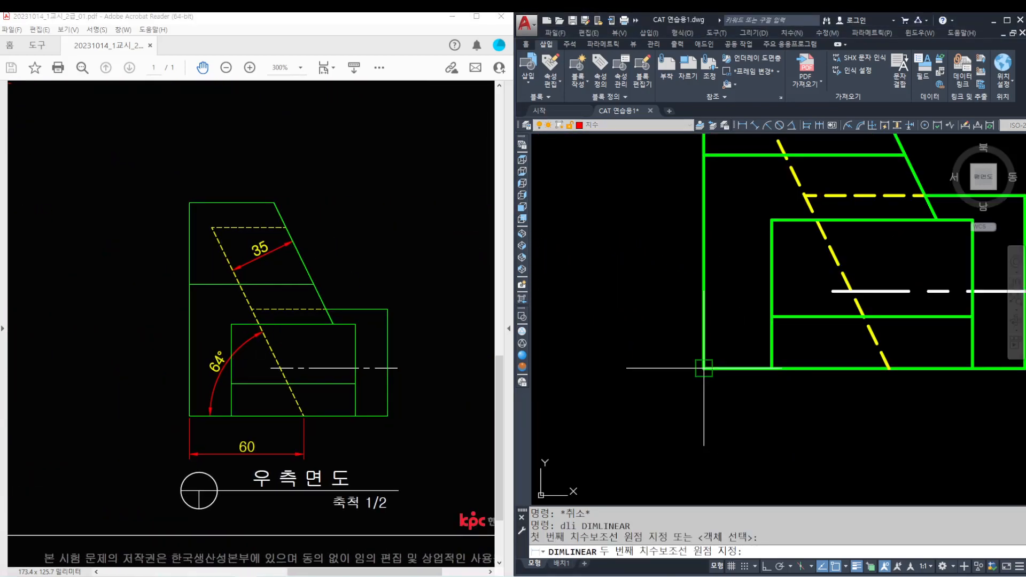
left_click(889, 368)
scroll(865, 391, "down", 3)
left_click(681, 404)
- Add a rotated linear dimension perpendicular to the slant, between the dashed slanted line and the outer slanted edge of the right side view
middle_click_drag(825, 336, 811, 376)
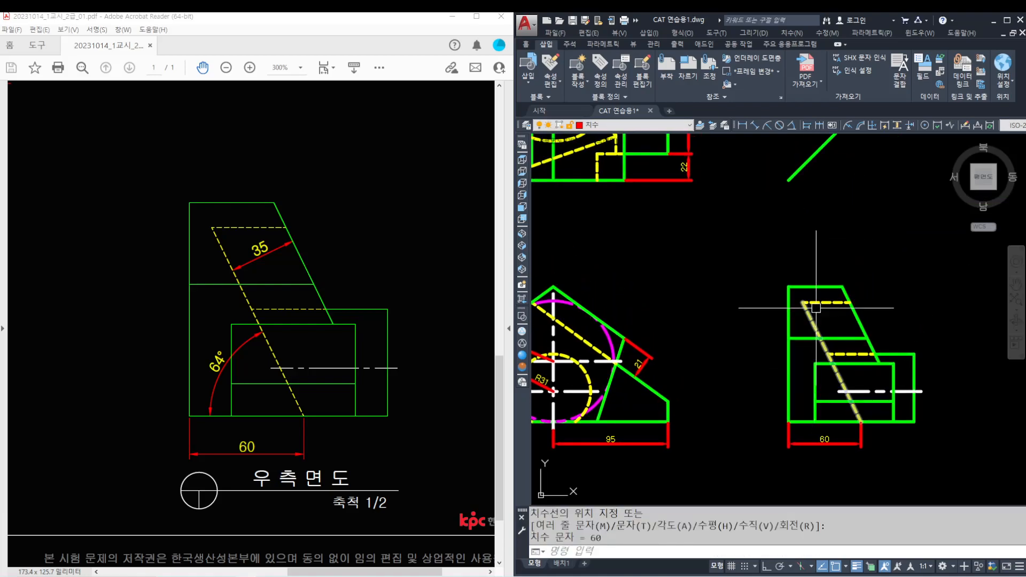
scroll(816, 314, "up", 4)
key("space")
left_click(840, 307)
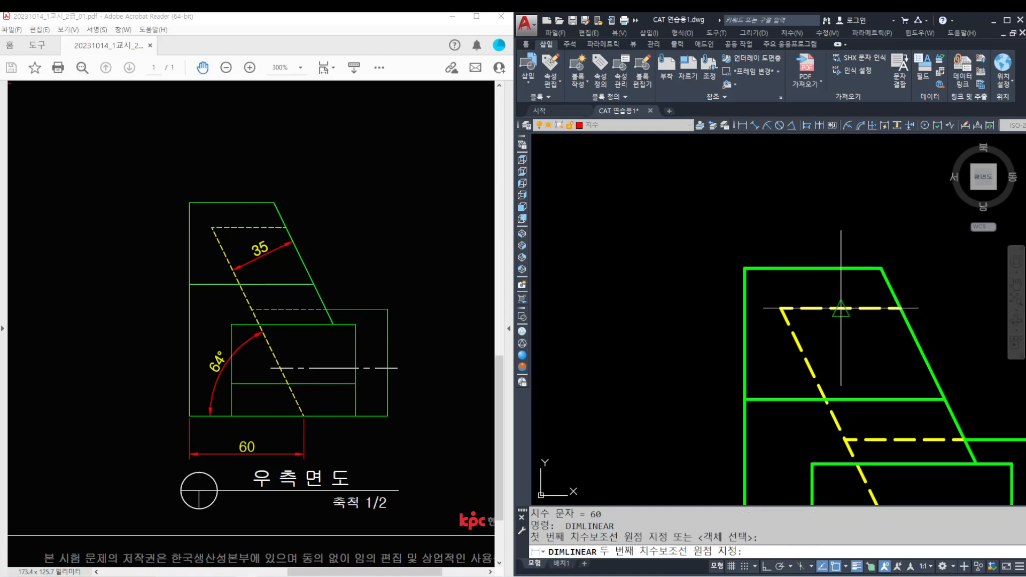
left_click(781, 308)
scroll(794, 236, "down", 2)
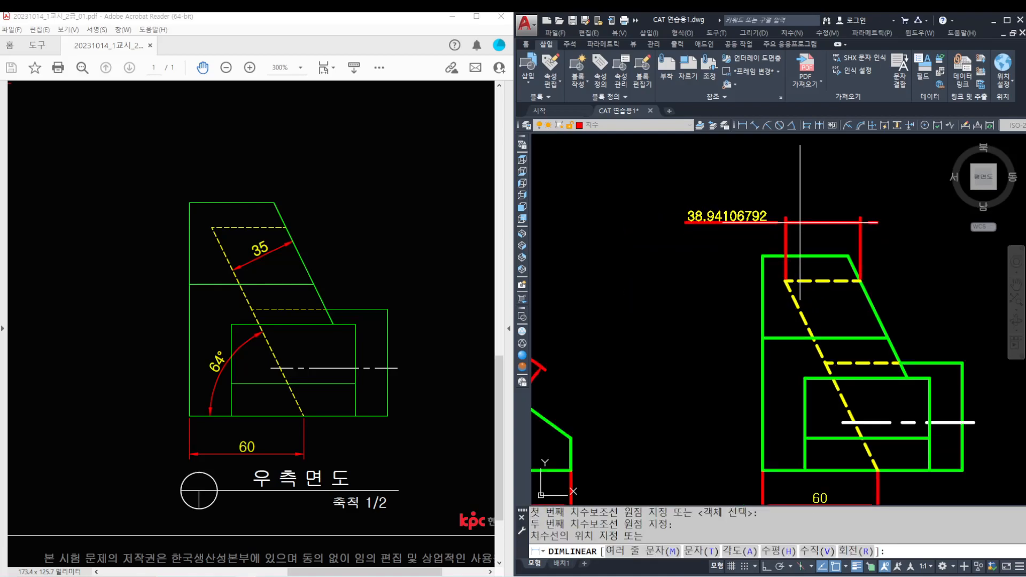
type("r")
key("Return")
scroll(792, 288, "up", 3)
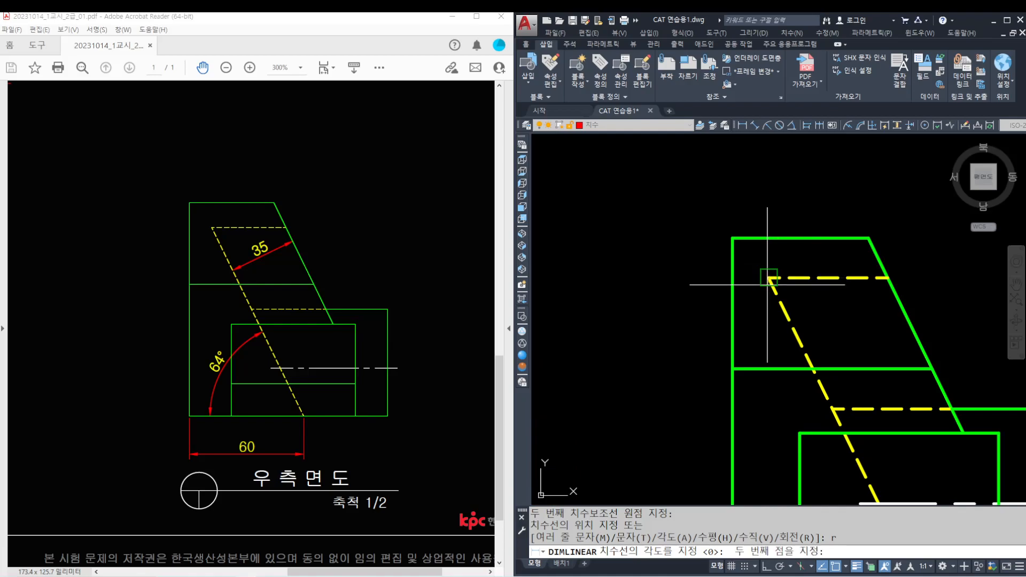
left_click(813, 368)
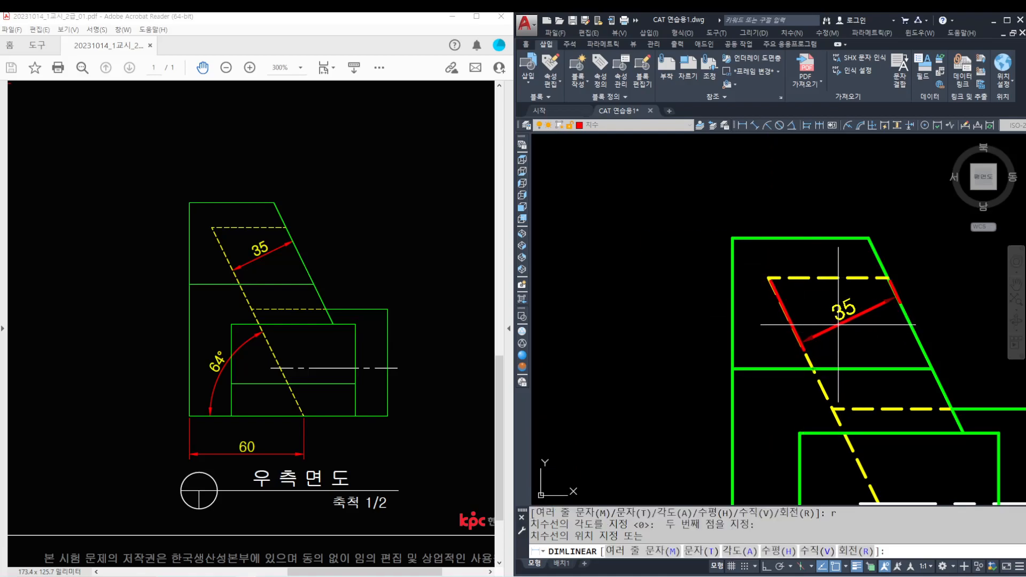
left_click(838, 324)
- Turn off both extension lines of the rotated slant dimension in its properties
left_click(843, 301)
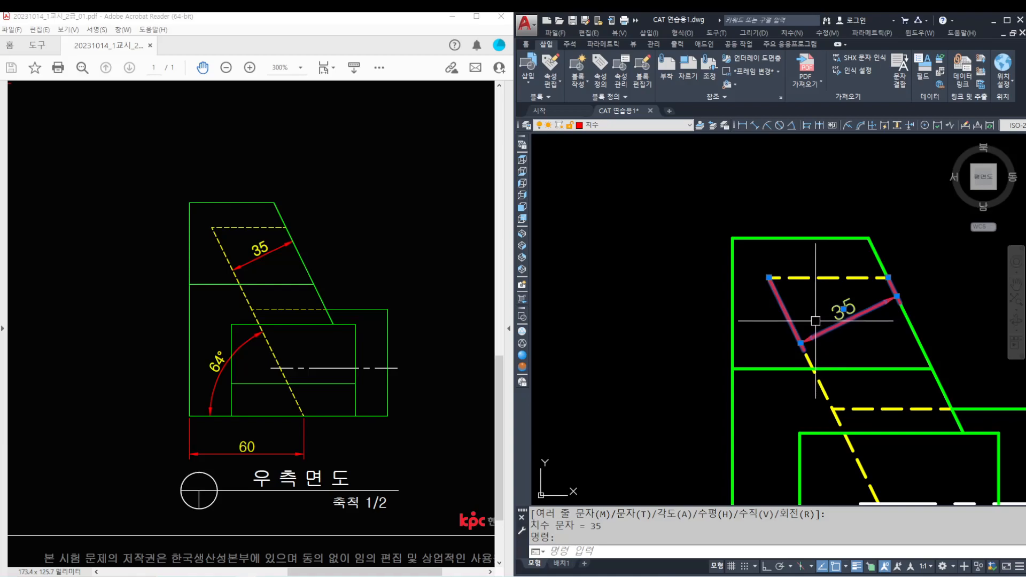
type("pr")
key("Return")
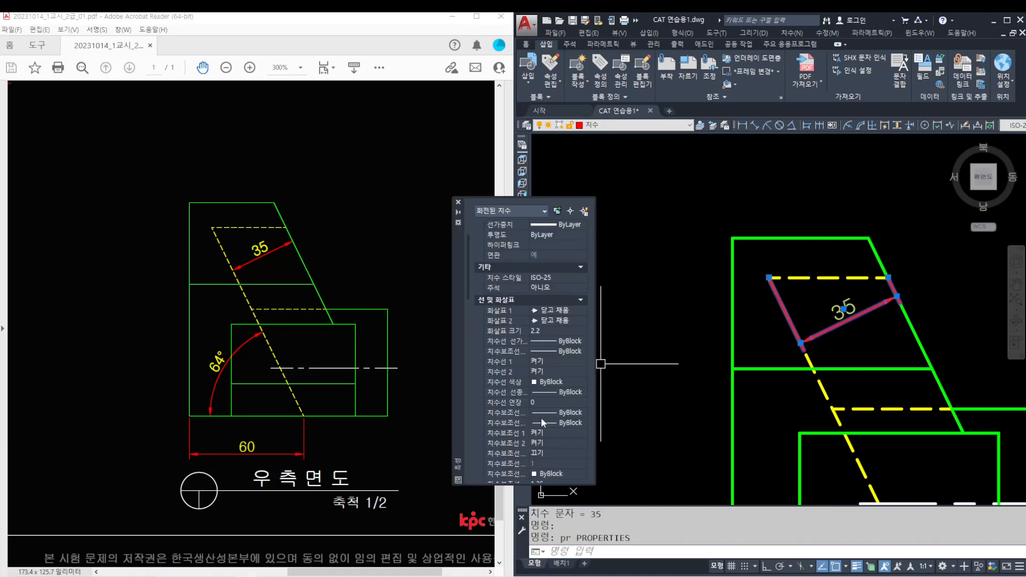
left_click(553, 433)
left_click(553, 433)
left_click(555, 444)
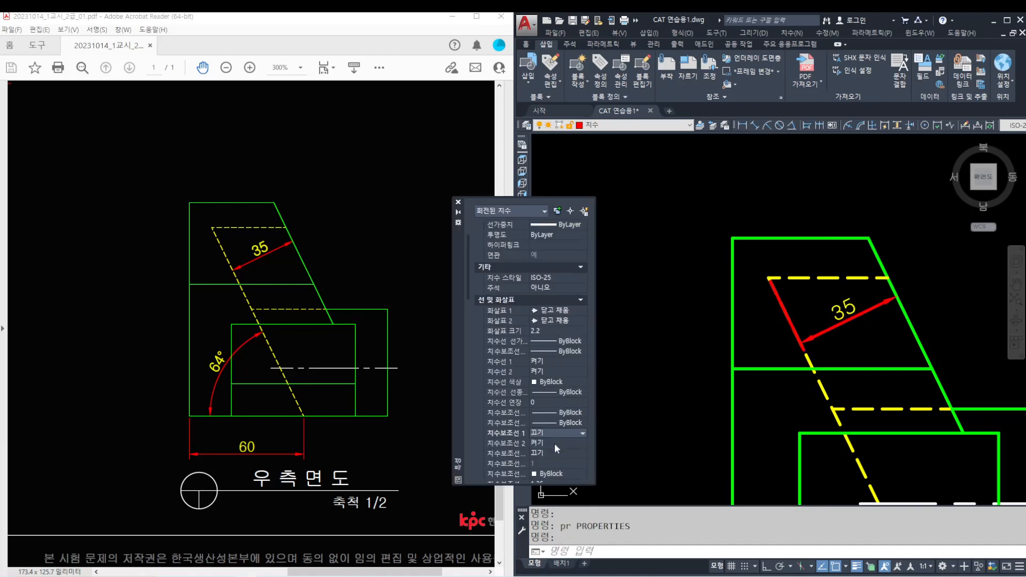
left_click(553, 443)
left_click(554, 444)
left_click(555, 450)
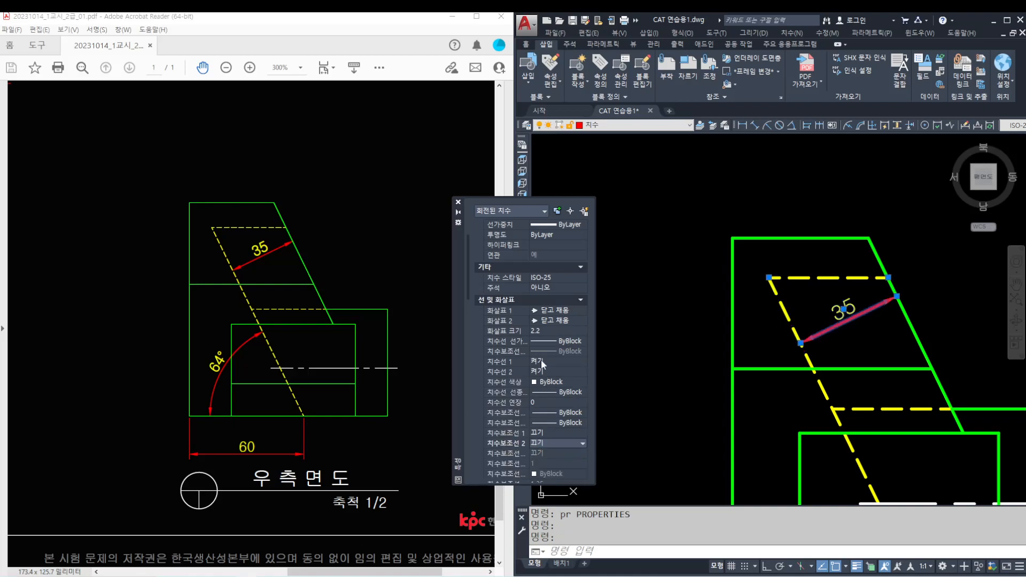
left_click(458, 203)
key("Escape")
key("Escape")
key("Escape")
- Add an angular dimension between the dashed slanted line and the base of the right side view, with its arc left of the dashed line
scroll(790, 318, "down", 3)
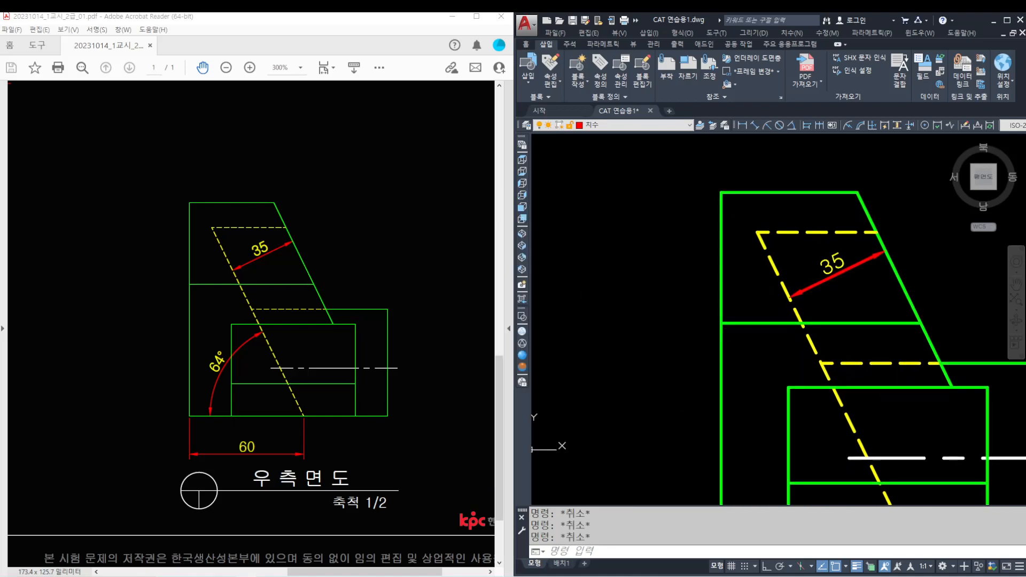
type("dan")
key("Return")
scroll(794, 335, "up", 2)
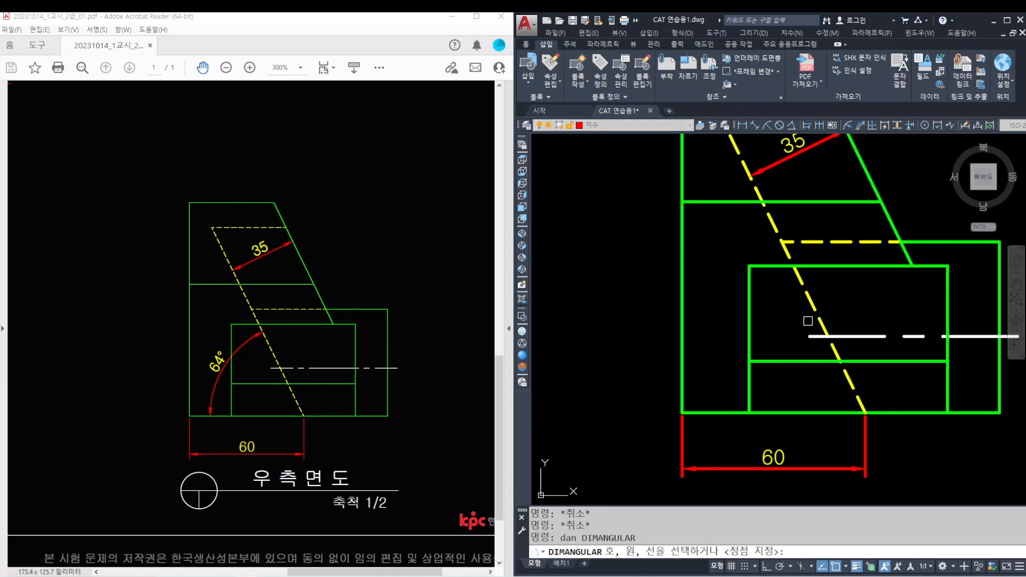
left_click(813, 317)
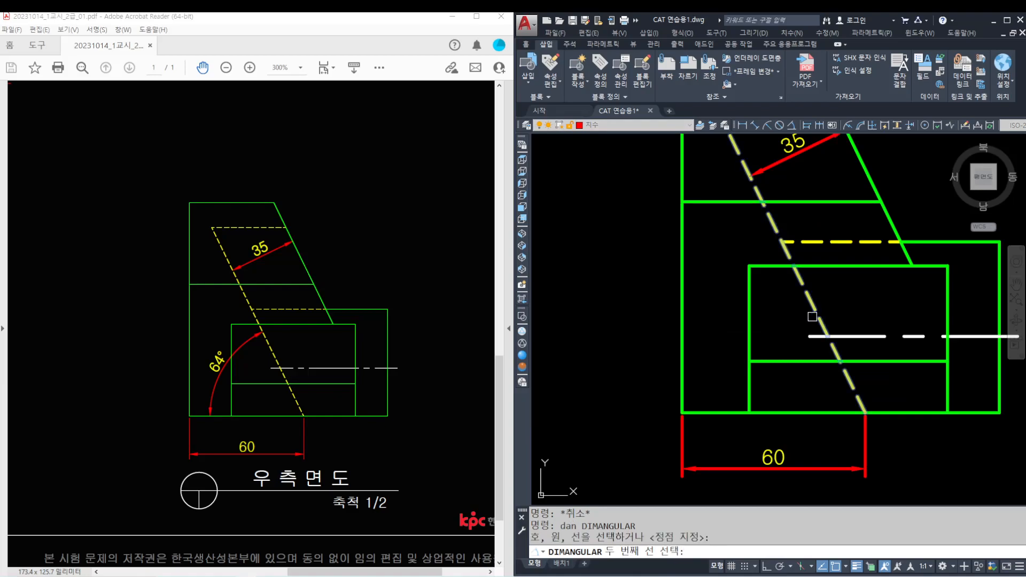
left_click(783, 413)
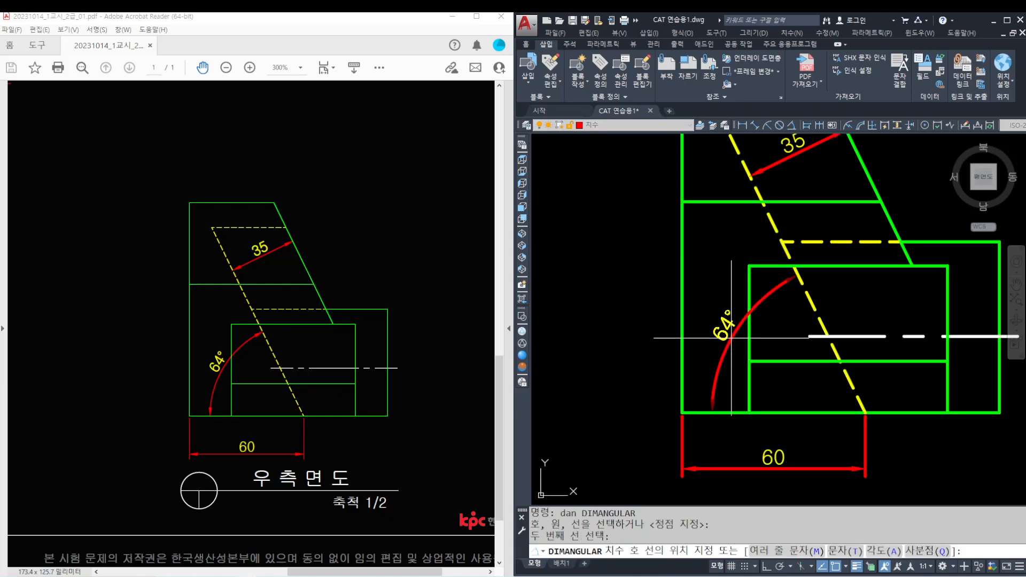
left_click(731, 338)
scroll(730, 337, "down", 5)
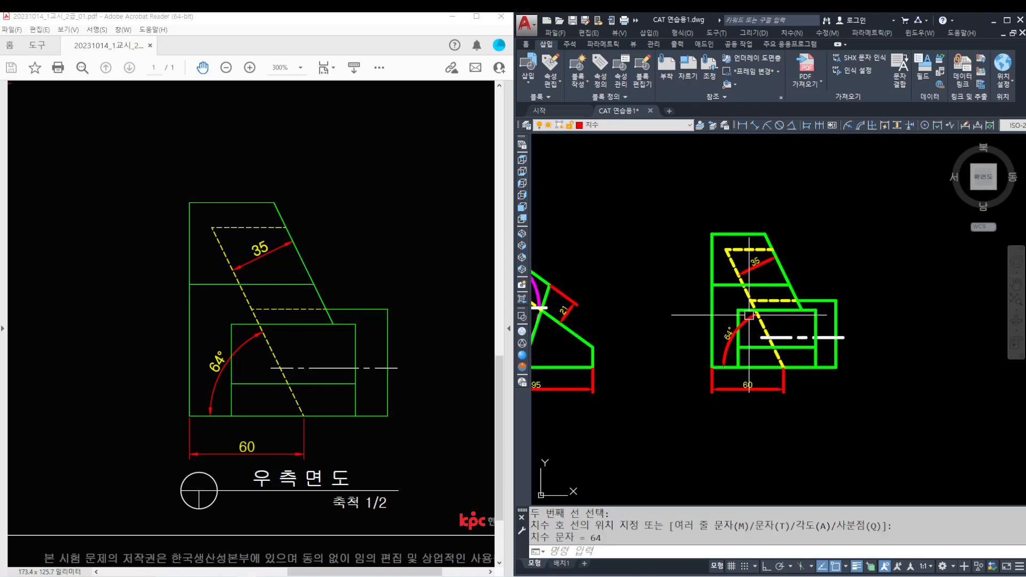
key("Escape")
key("Escape")
- Erase the diagonal projection line above the right side view
scroll(778, 322, "down", 3)
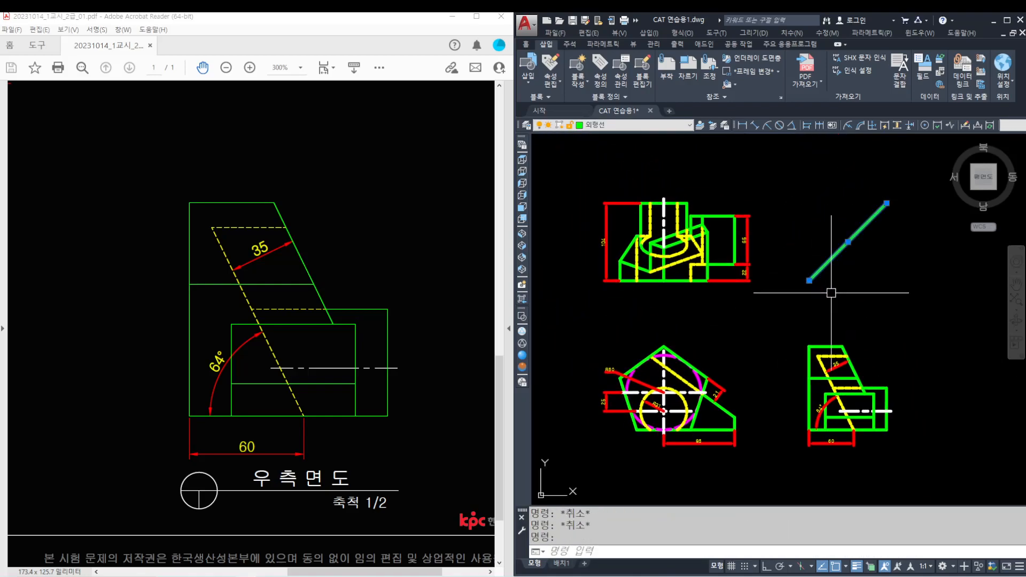
type("e")
key("Return")
- Remove duplicate objects from all three views with OVERKILL, and zoom to the drawing's extents
scroll(832, 352, "down", 2)
left_click(922, 455)
left_click(602, 167)
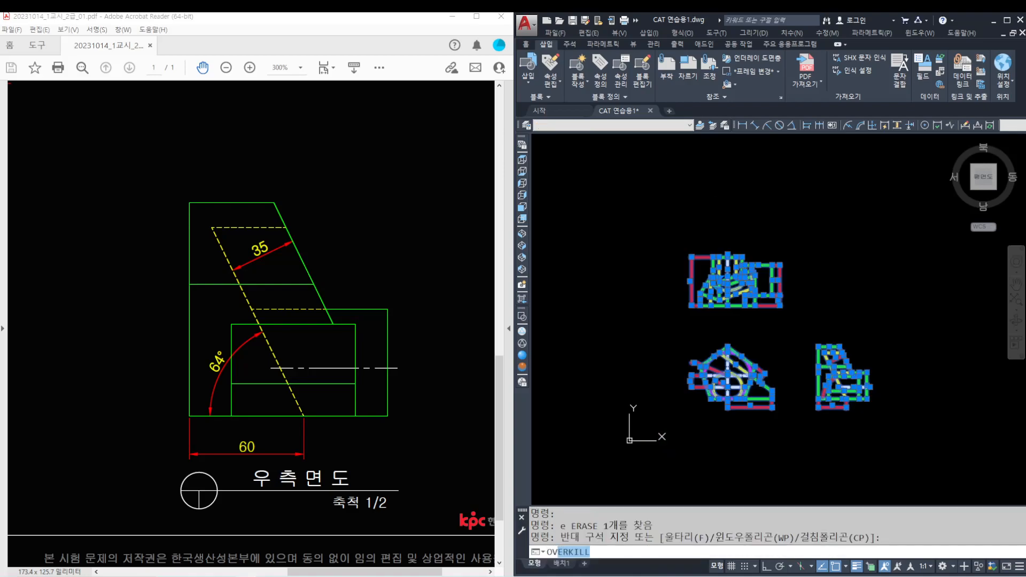
key("Return")
key("Return")
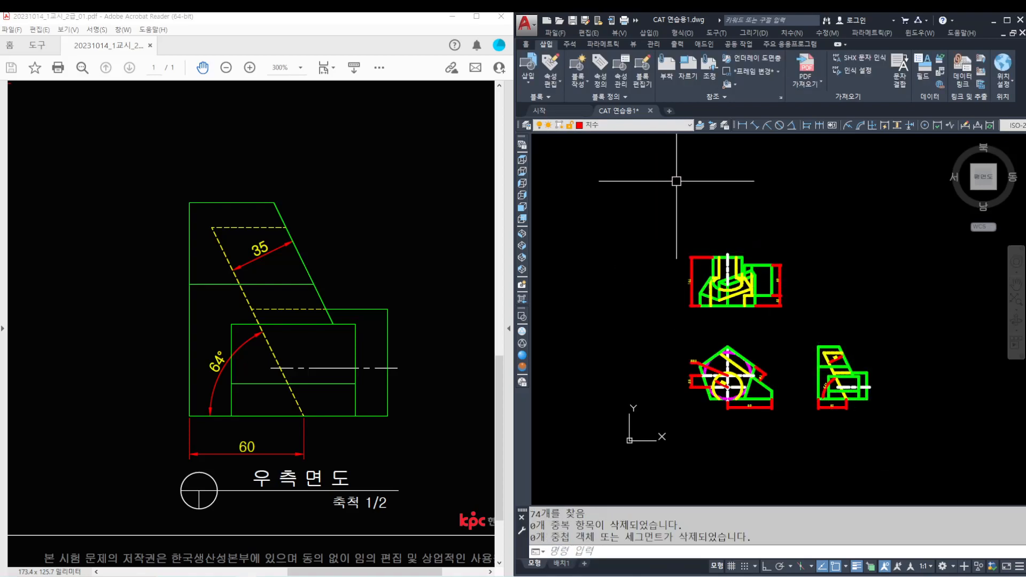
scroll(716, 259, "down", 5)
type("z")
key("Return")
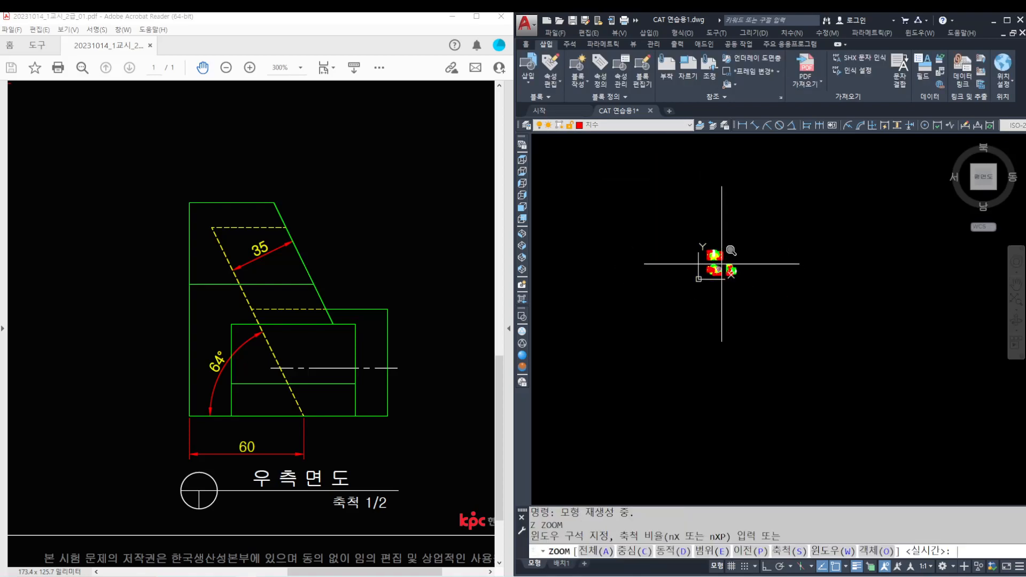
type("e")
key("Return")
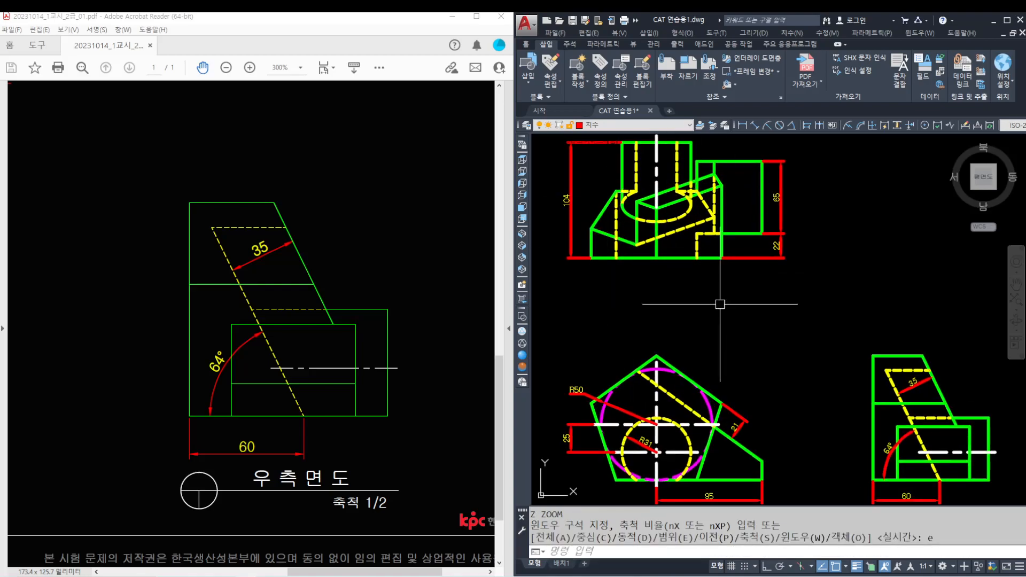
- Switch to layout 배치1 and make layer 0 current
left_click(561, 565)
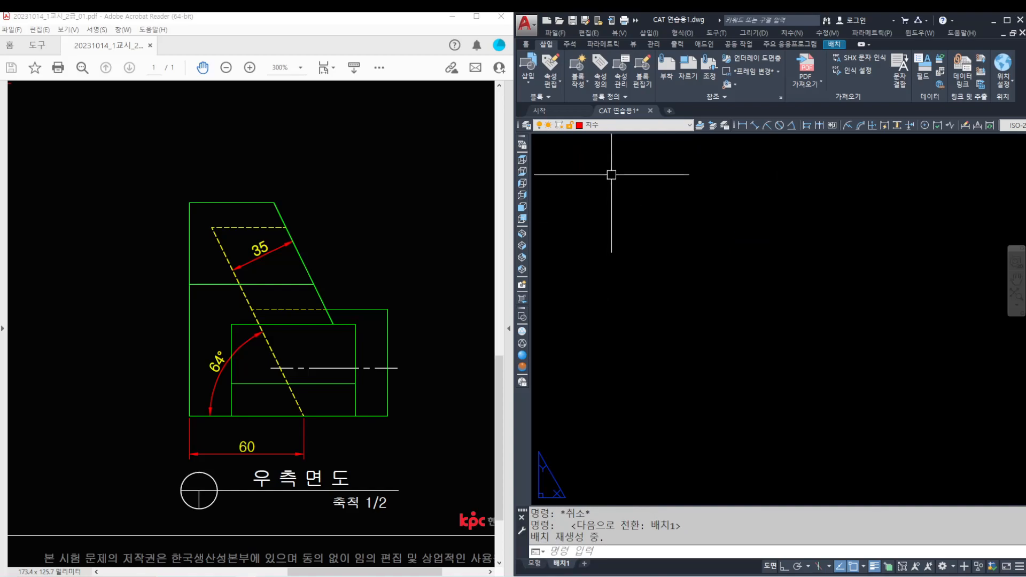
left_click(619, 128)
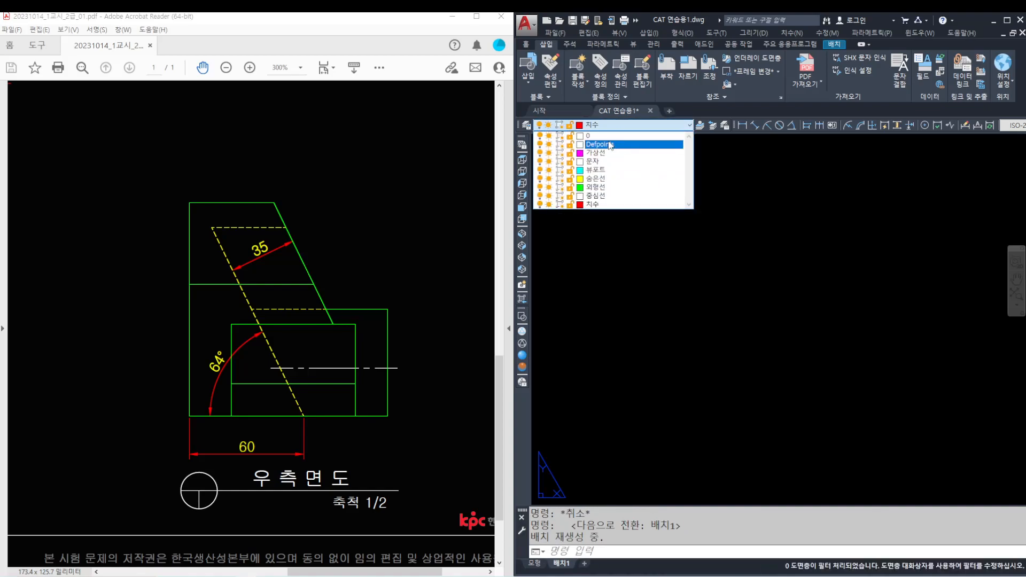
left_click(607, 139)
- Set the paper space limits of the layout from 0,0 to 297,210
left_click_drag(252, 299, 255, 304)
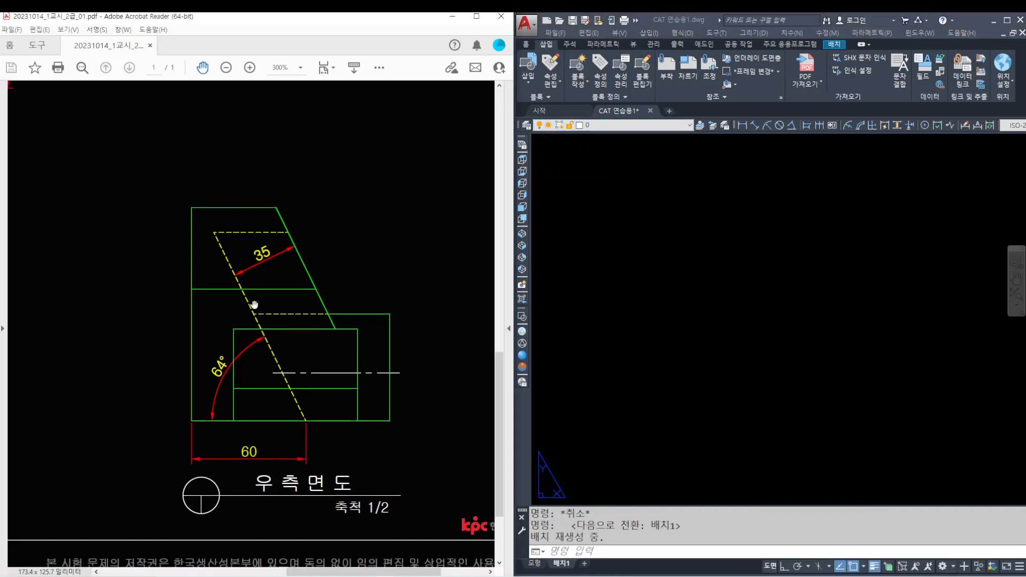
scroll(252, 299, "down", 4, "ctrl")
left_click(630, 236)
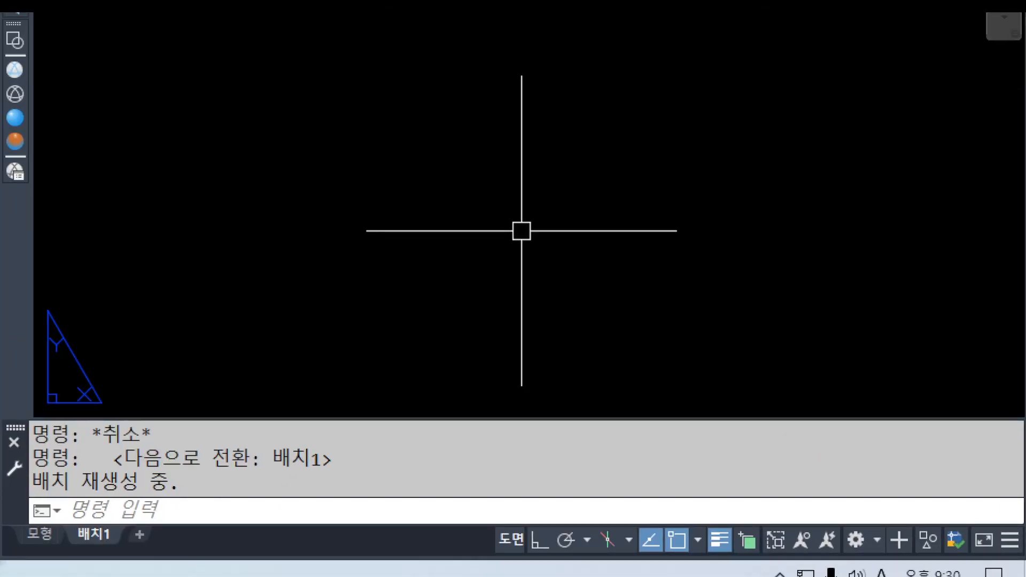
type("lim")
key("Return")
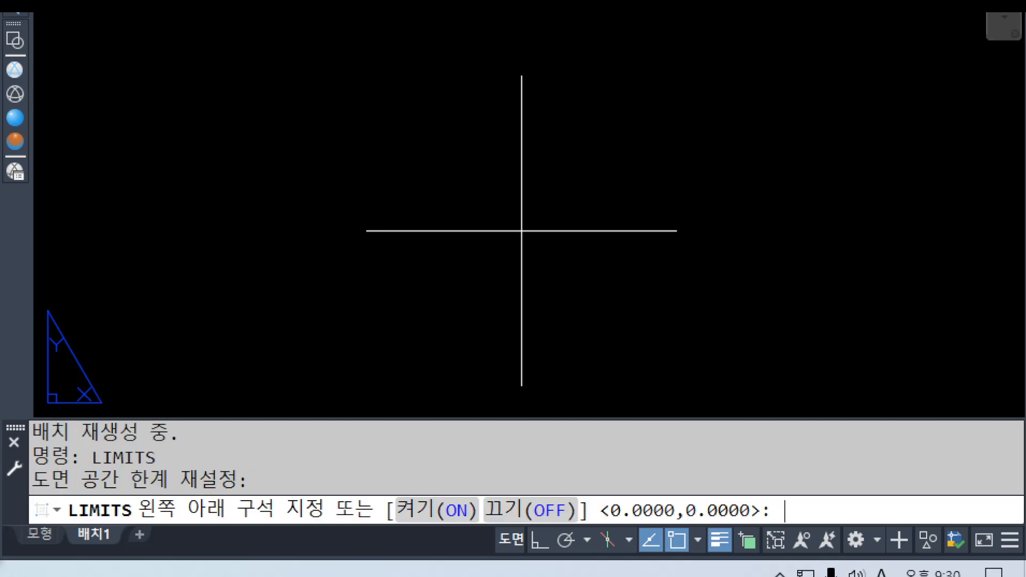
key("Return")
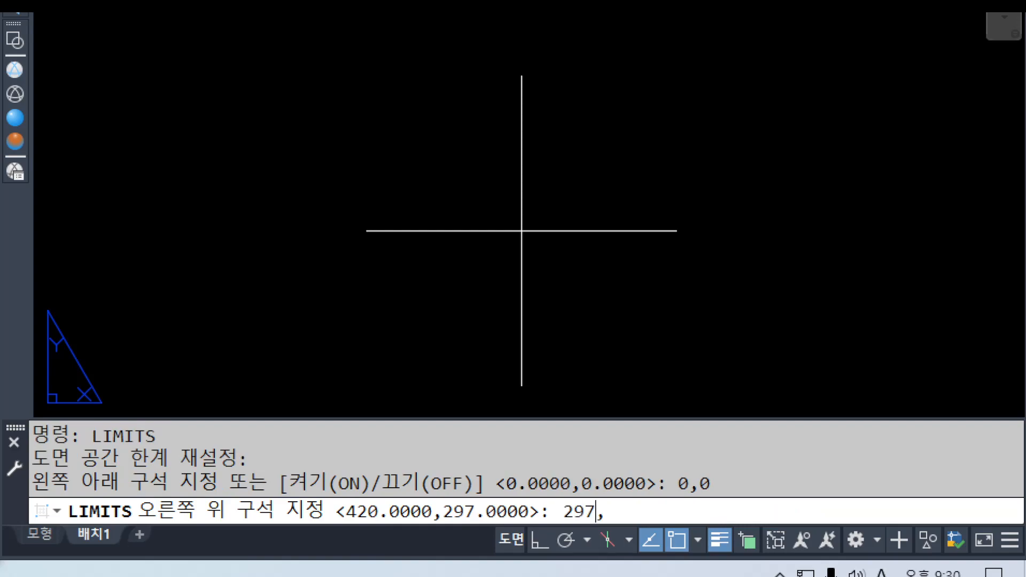
key("Return")
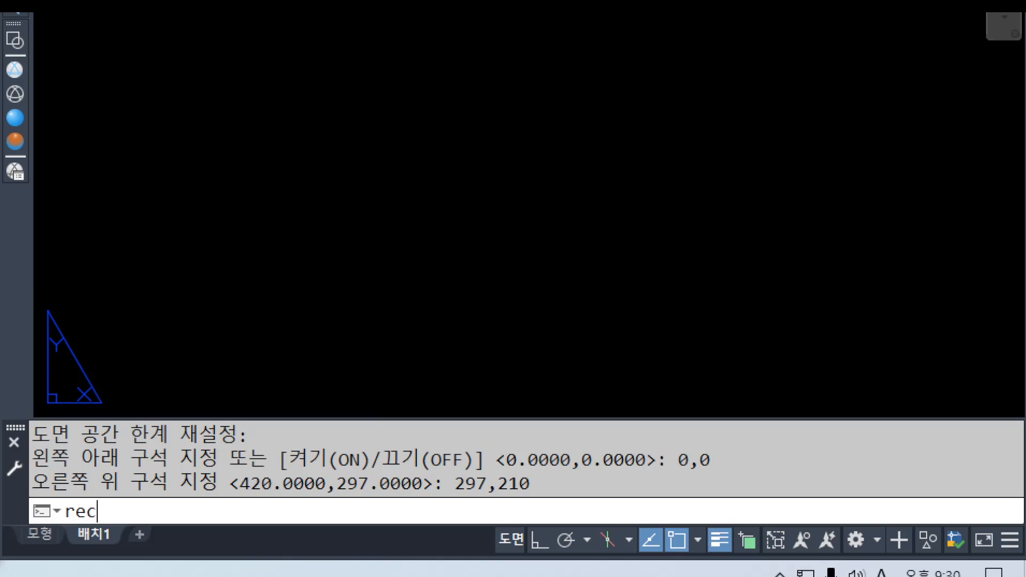
- Draw the sheet rectangle from 0,0 to 297,210 in the layout
key("Return")
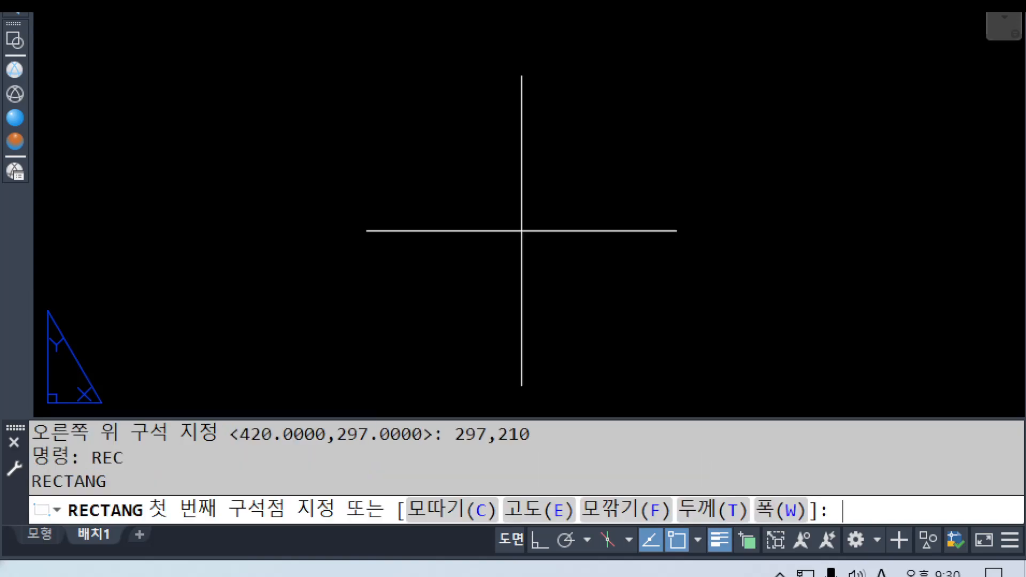
type("0,0")
key("Return")
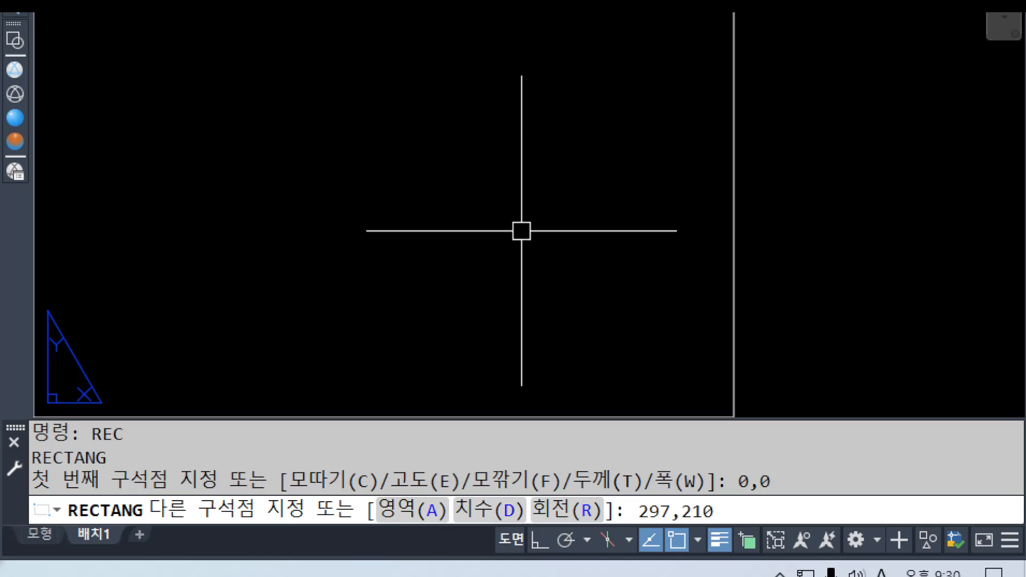
key("Return")
scroll(541, 220, "down", 3)
- Offset the sheet rectangle 10 inward and erase the original outer rectangle
type("o")
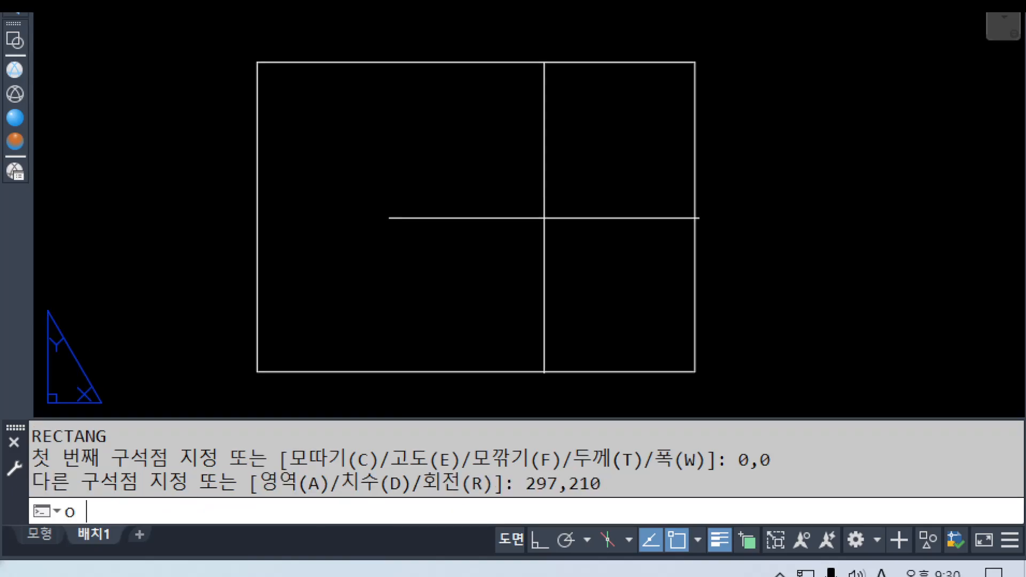
key("Return")
type("10")
key("Return")
left_click(573, 62)
left_click(577, 148)
key("Return")
left_click(577, 84)
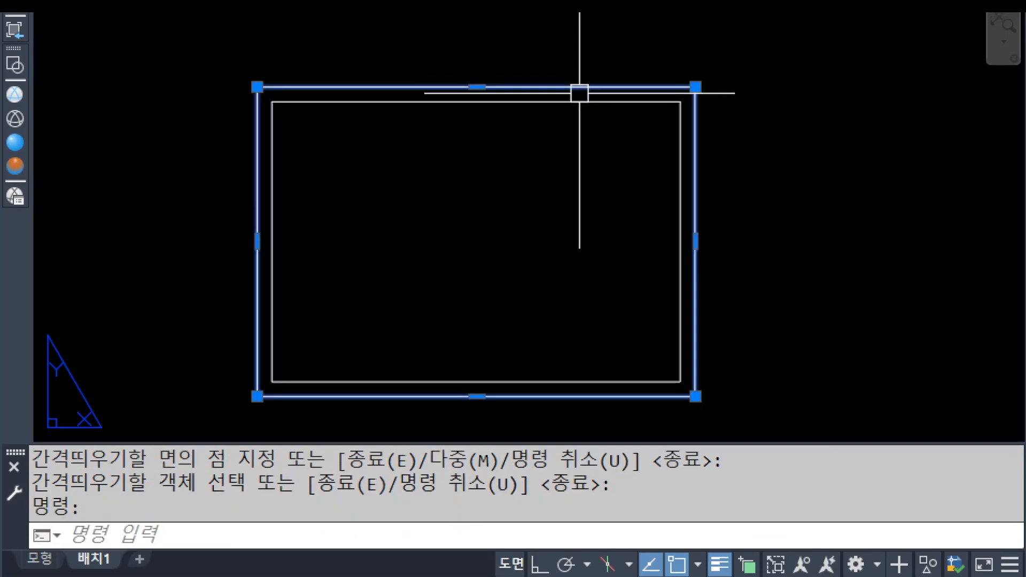
type("e")
key("Return")
- Explode the remaining border rectangle into separate lines
left_click(572, 102)
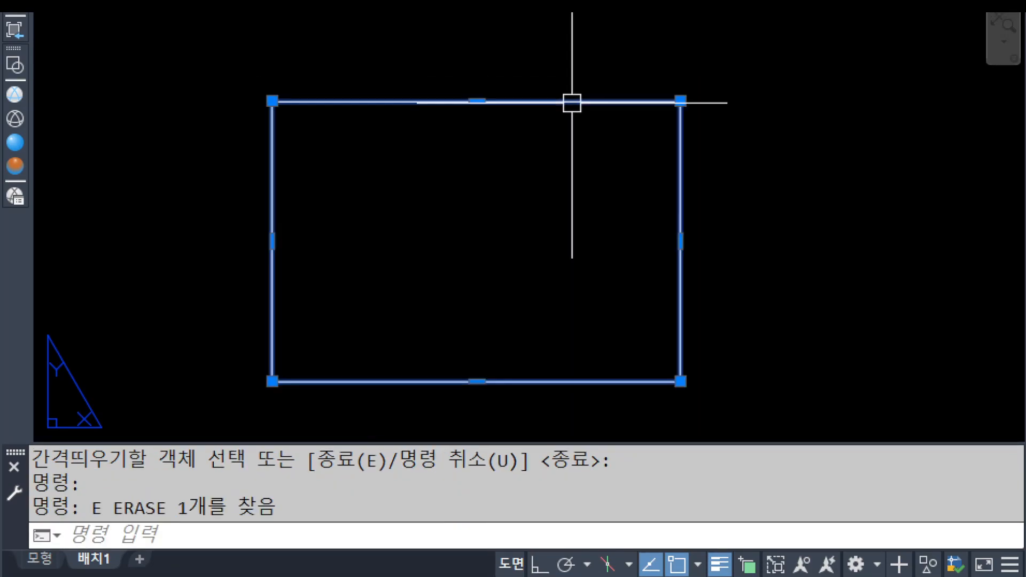
type("x")
key("Return")
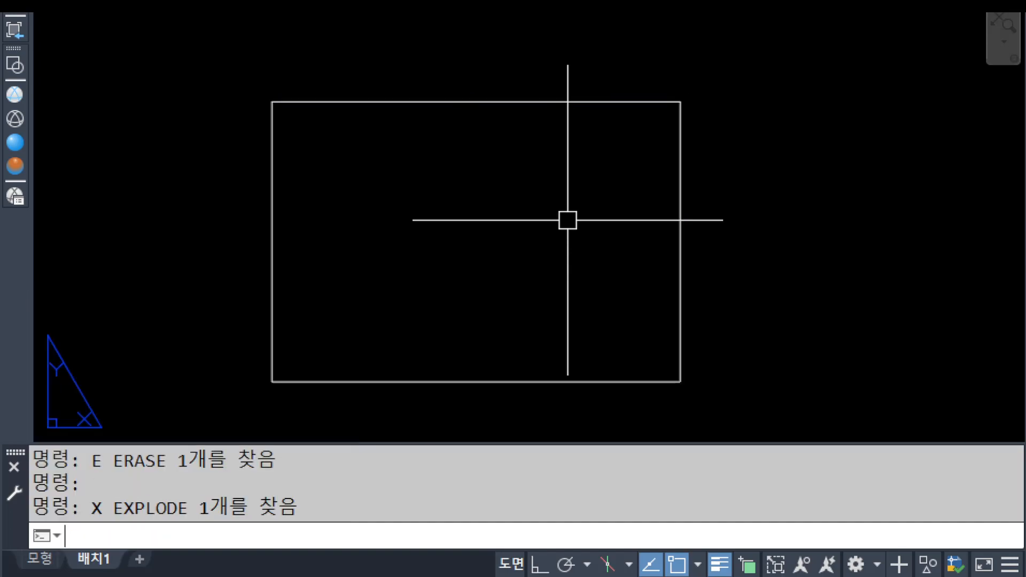
- Offset the border's right edge 30 inward
scroll(654, 126, "up", 2)
middle_click_drag(658, 121, 588, 296)
scroll(568, 339, "up", 2)
type("o")
key("Return")
type("30")
key("Return")
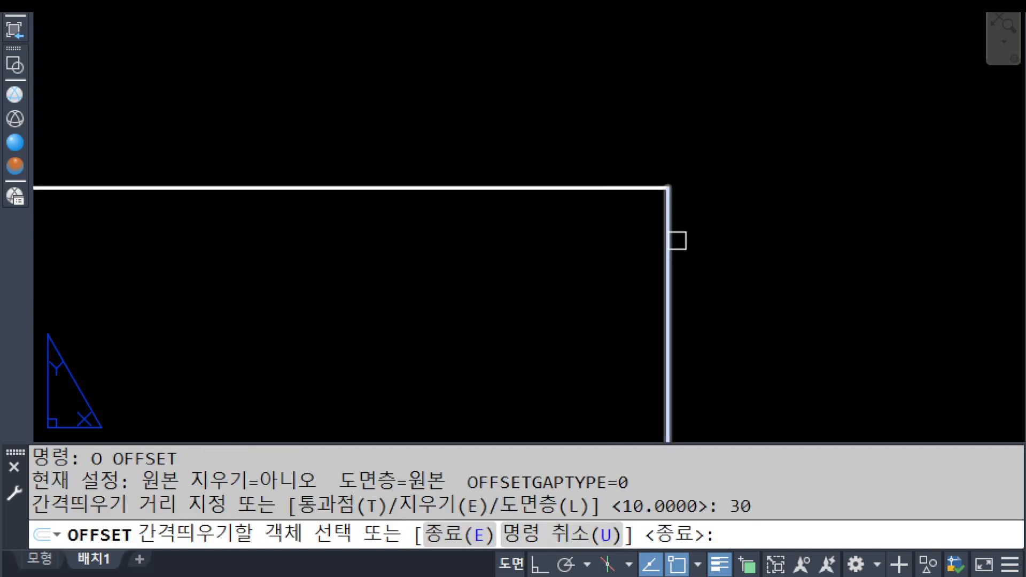
left_click(665, 247)
left_click(577, 264)
key("Return")
- Offset the new vertical line a further 25 to the left inside the border
middle_click_drag(555, 284, 589, 276)
key("Return")
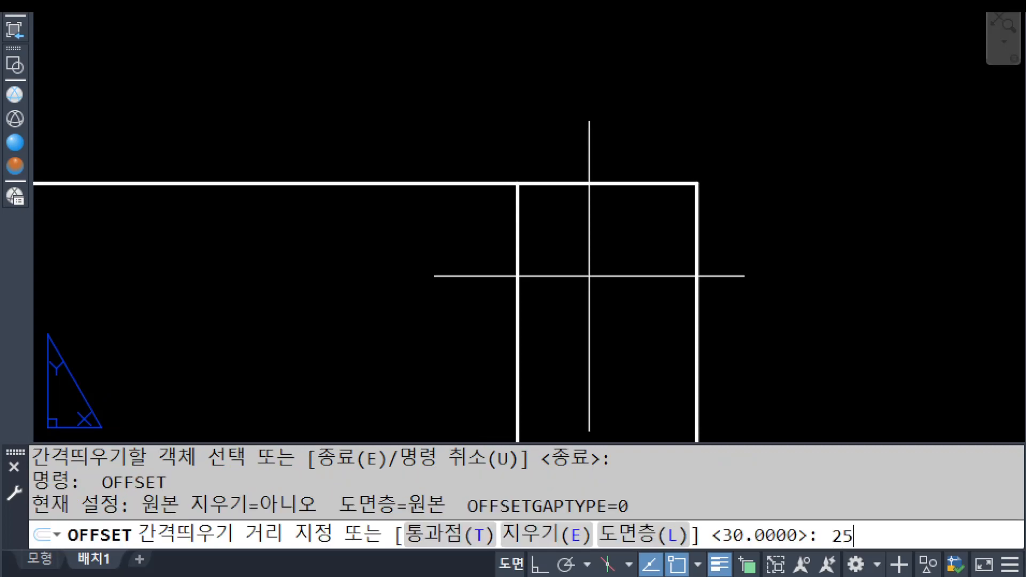
key("Return")
left_click(517, 243)
left_click(416, 262)
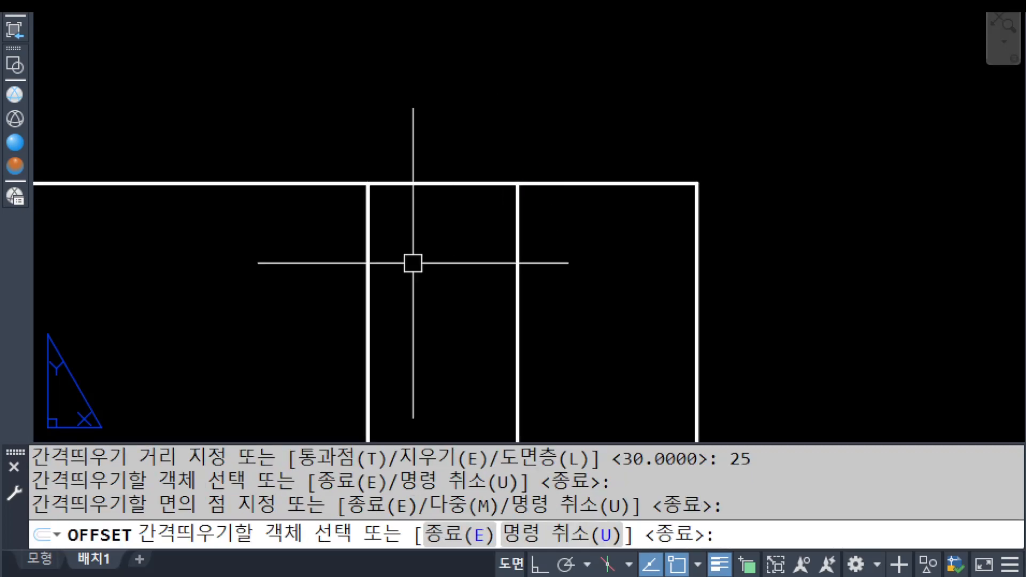
- Offset the border's top edge downward three times at 8 spacing to form the title block rows
key("Return")
key("Return")
type("8")
key("Return")
scroll(413, 268, "down", 3)
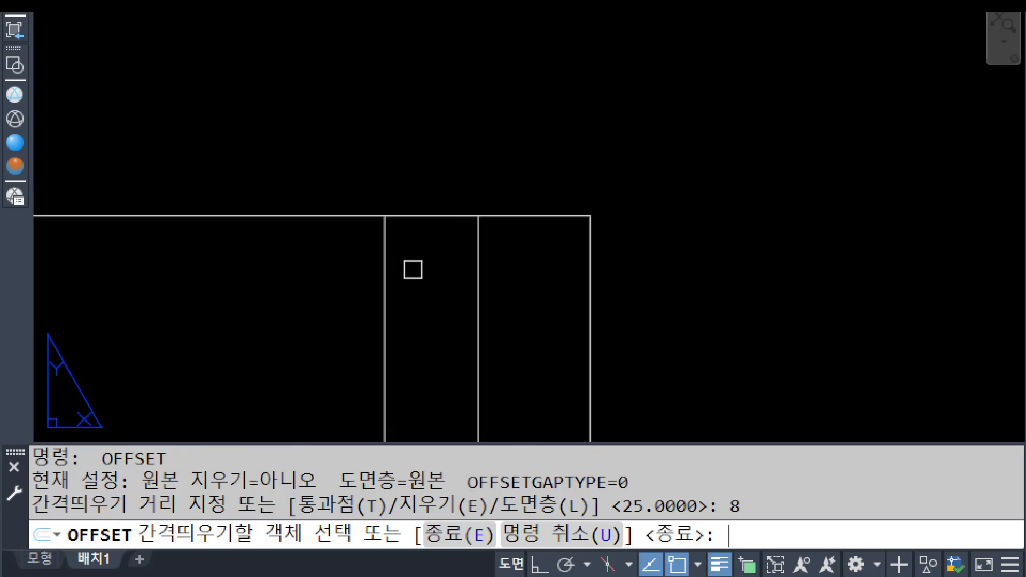
left_click(450, 166)
left_click(451, 203)
left_click(451, 196)
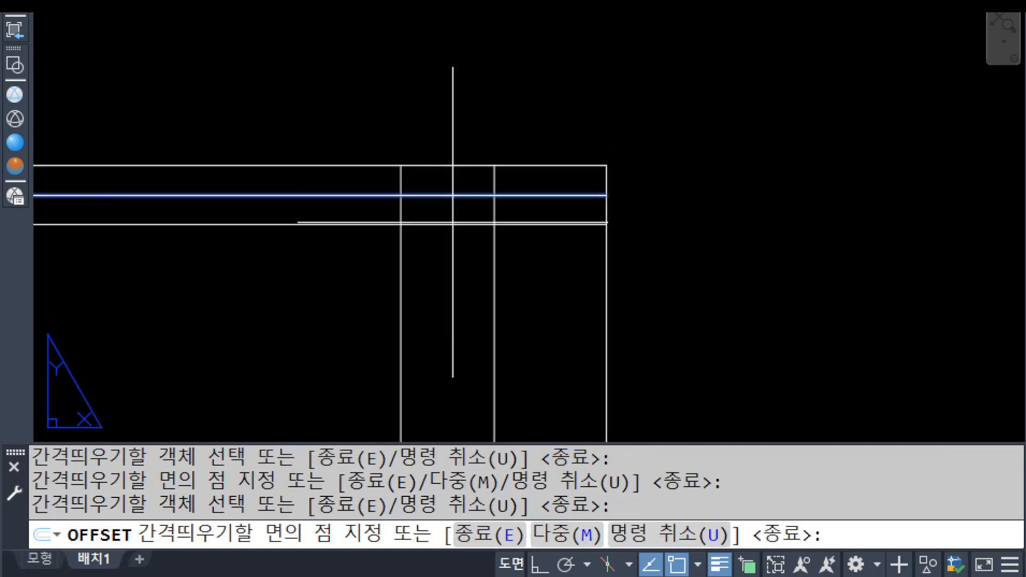
left_click(452, 218)
left_click(456, 225)
left_click(457, 261)
key("Return")
- Trim the excess row and column lines outside the three-row, two-column title block in the border's upper right corner
type("tr")
key("Return")
key("Return")
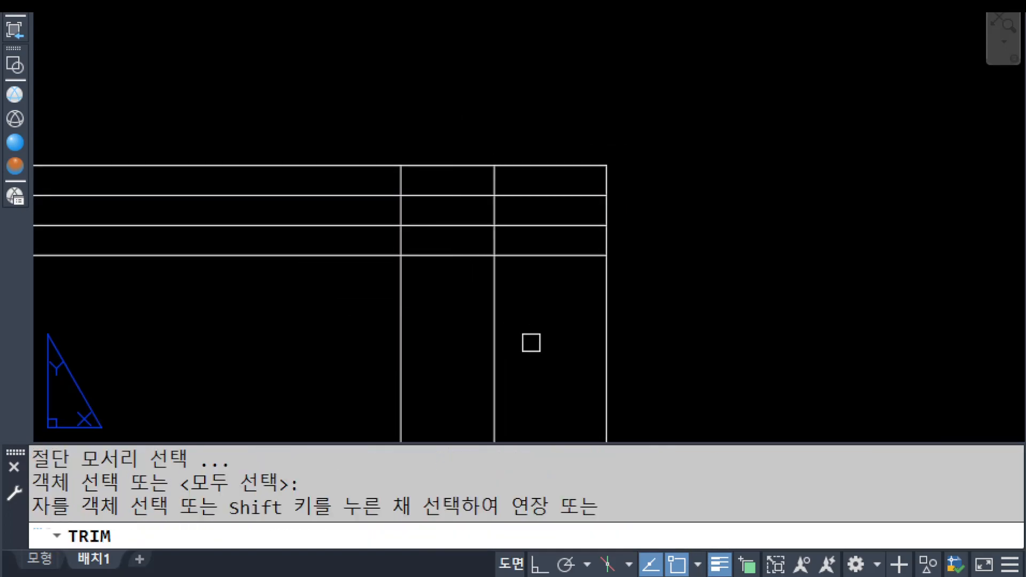
left_click(538, 350)
left_click(332, 309)
left_click(336, 265)
left_click(339, 170)
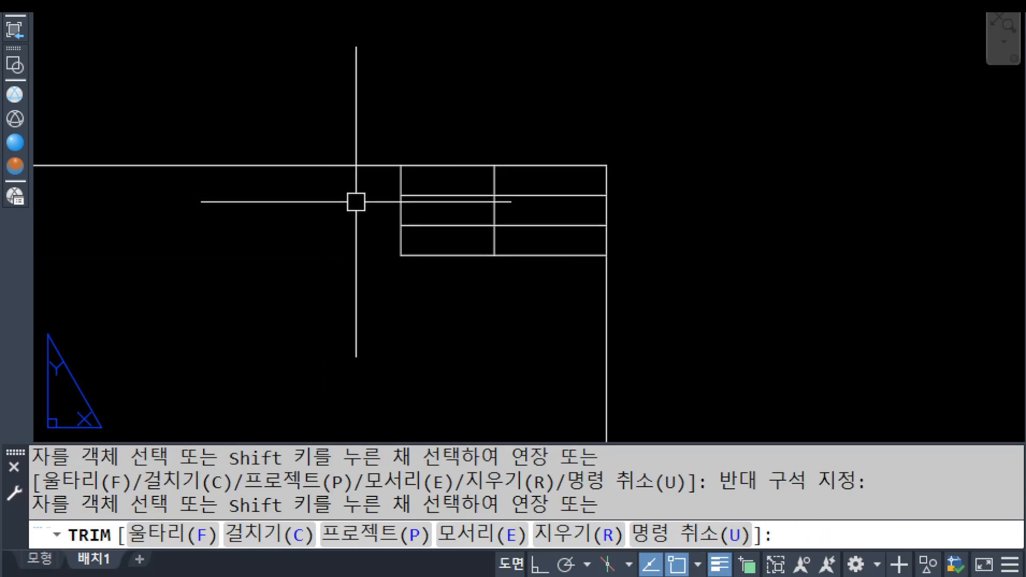
key("Return")
- Draw a polyline forming diagonals across both first-row title block cells, meeting at the bottom of their shared divider
type("pl")
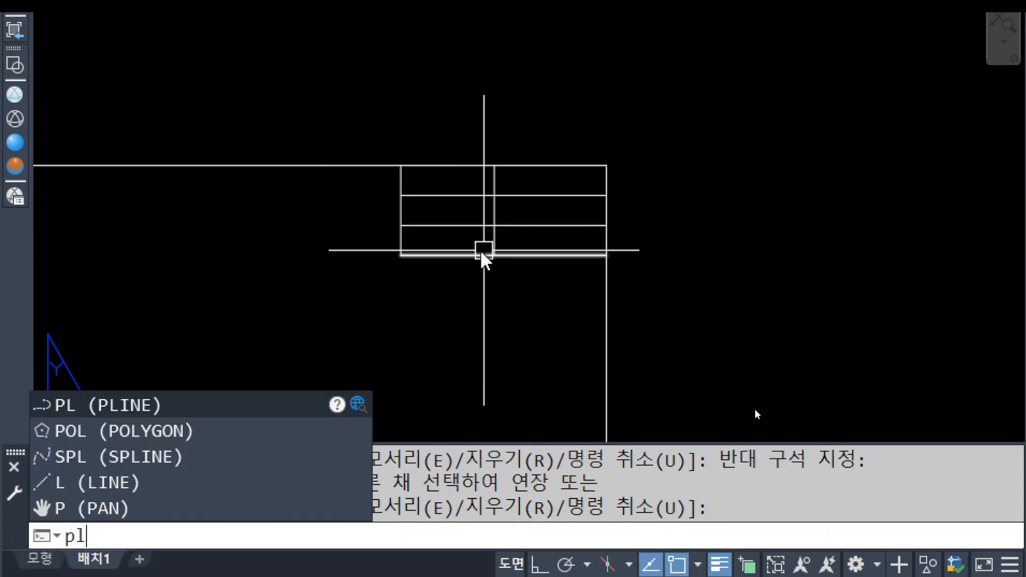
key("Return")
scroll(469, 241, "up", 2)
middle_click_drag(459, 190, 379, 195)
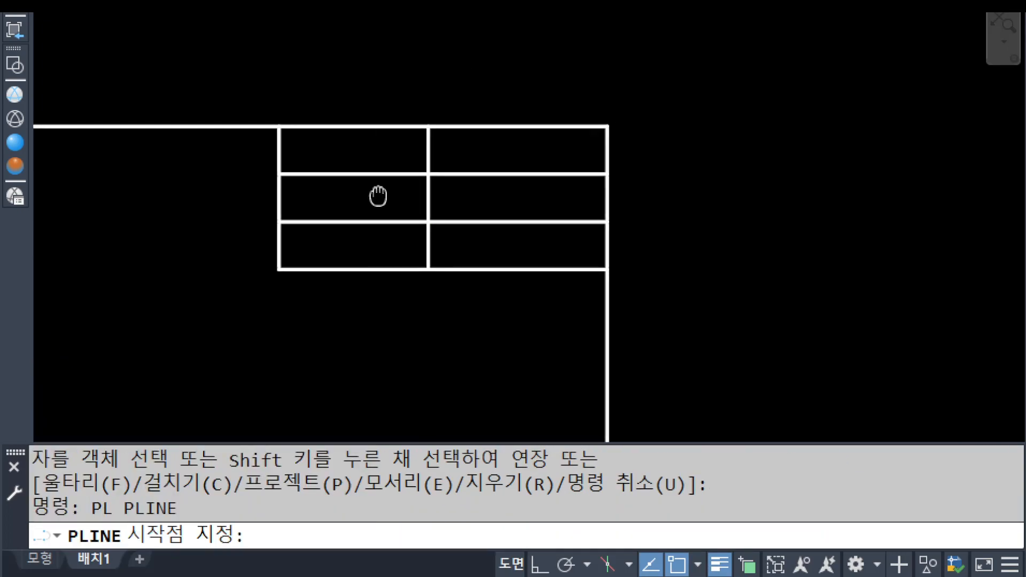
left_click(274, 127)
left_click(421, 176)
left_click(603, 129)
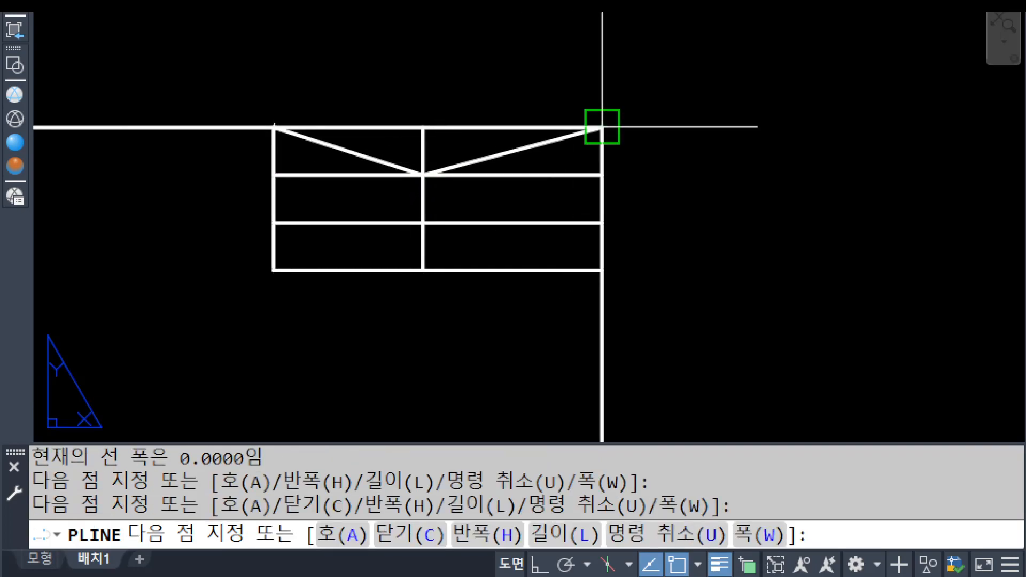
key("Return")
- Add multiline text "a" in the first row's right cell, with height 3 and middle-center justification
scroll(538, 155, "up", 2)
type("t")
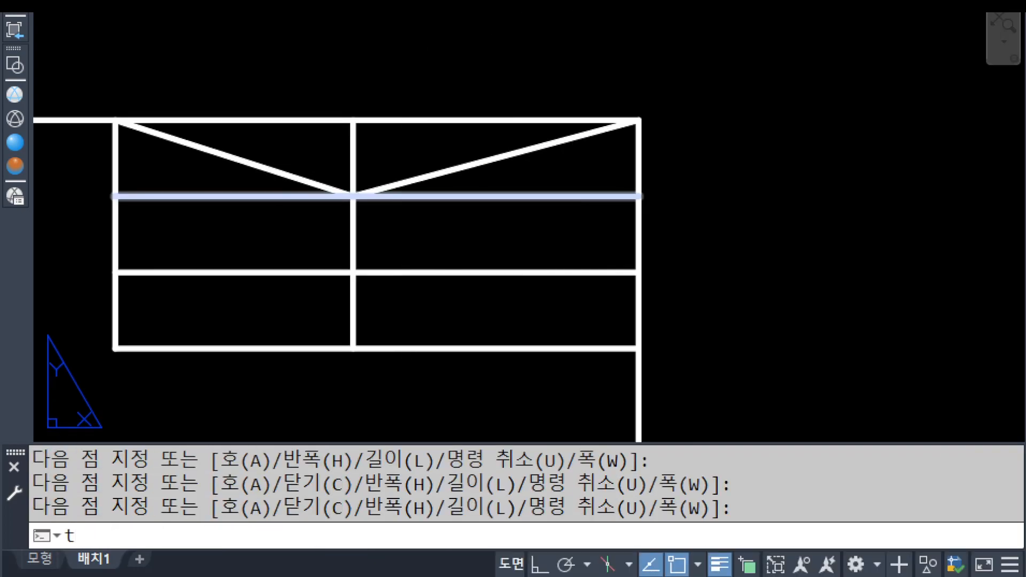
key("Return")
left_click(352, 195)
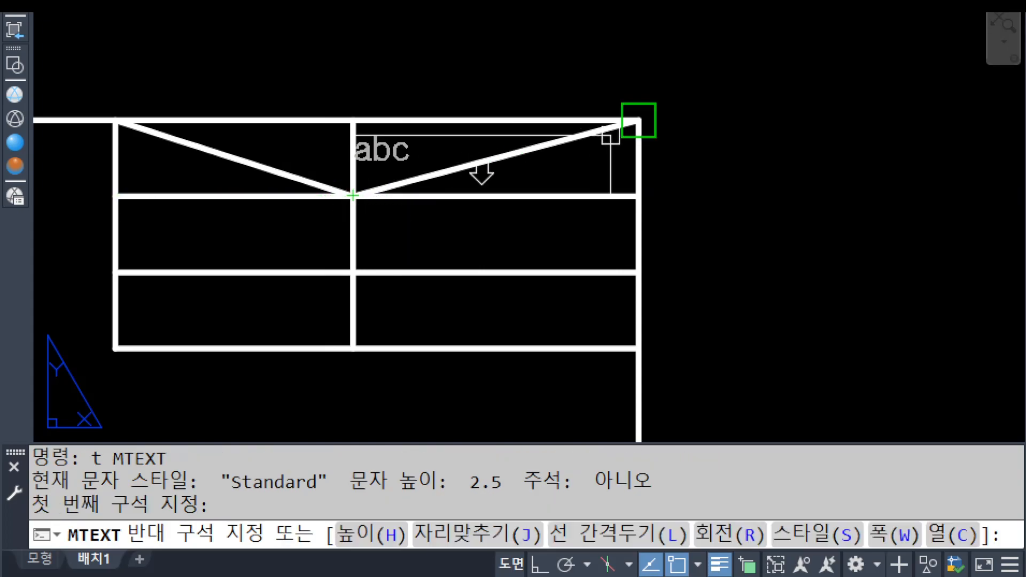
left_click(638, 120)
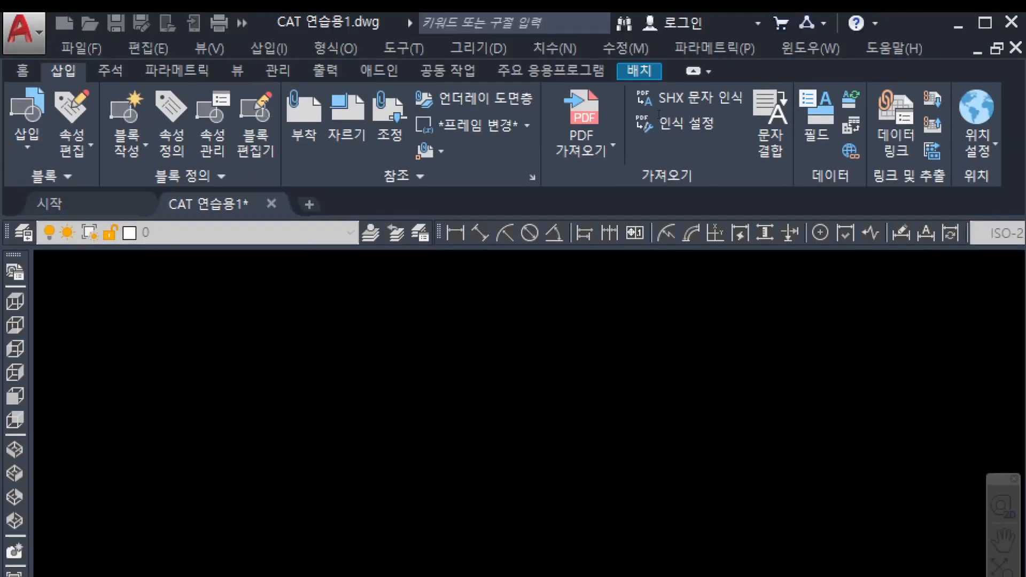
middle_click_drag(365, 404, 330, 314)
middle_click_drag(426, 448, 350, 220)
left_click(107, 124)
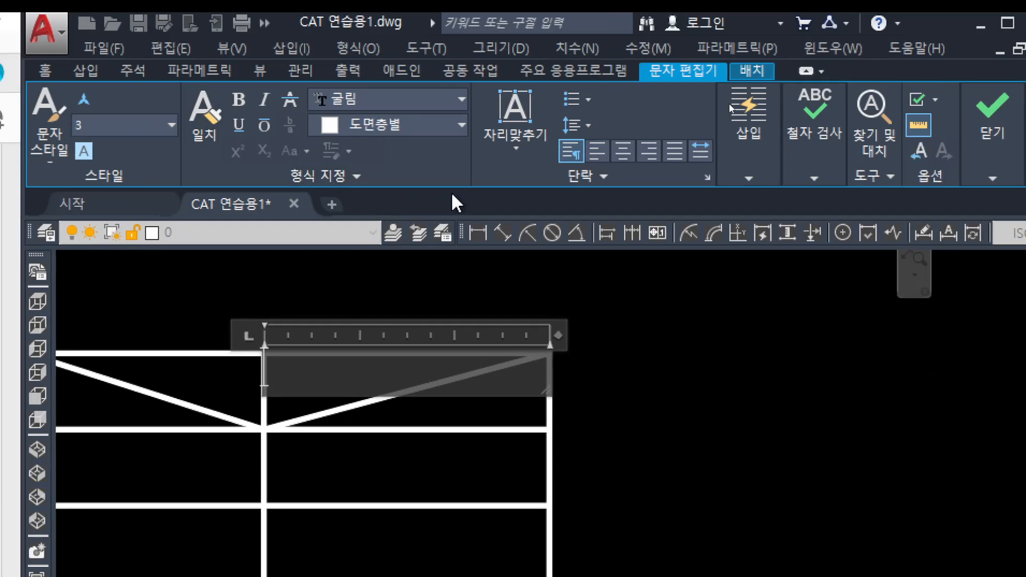
left_click(511, 131)
left_click(539, 283)
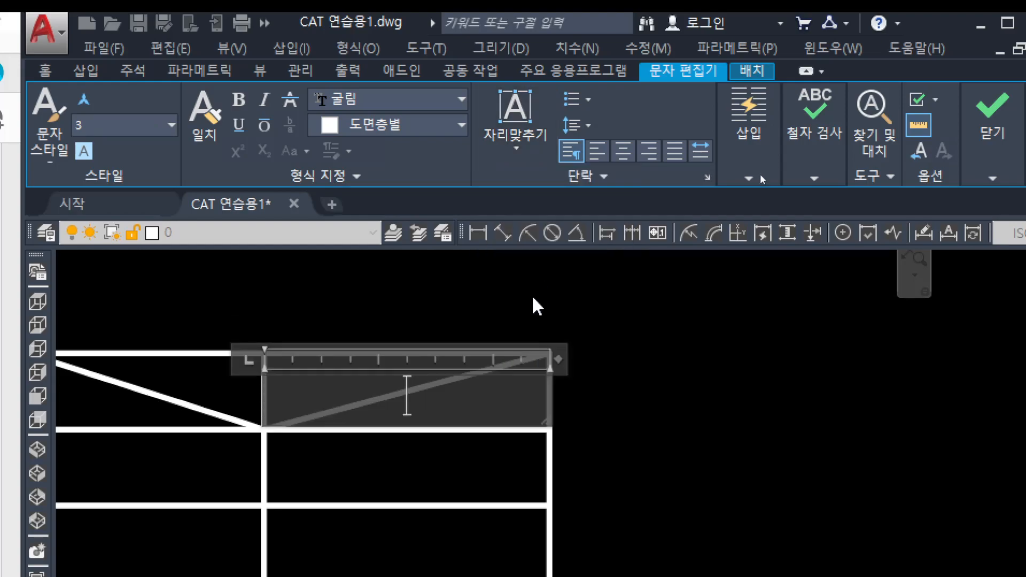
left_click(636, 437)
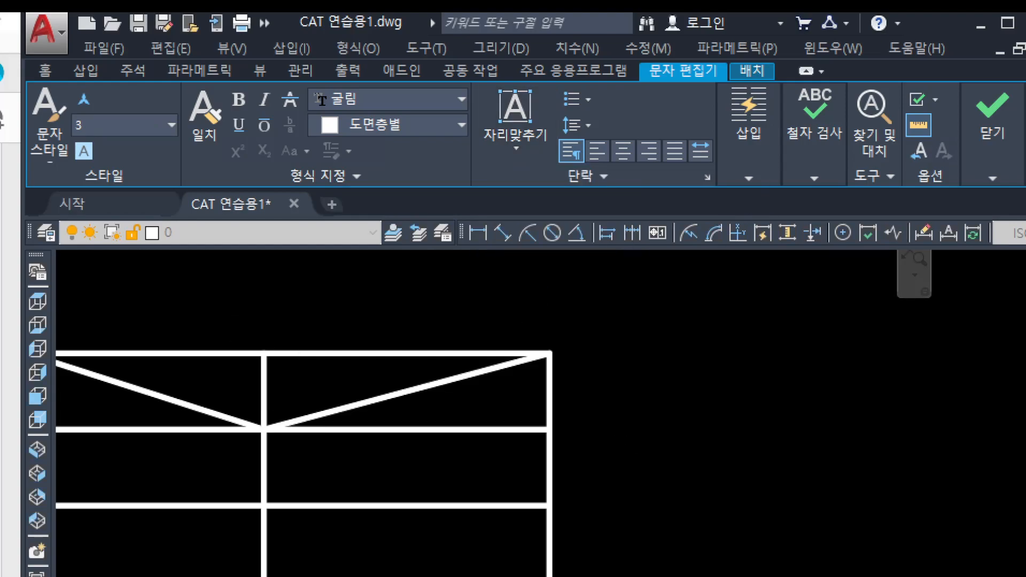
- Assign the letter "a" in the title block to the 문자 layer
middle_click_drag(388, 440, 430, 432)
scroll(440, 417, "up", 4)
scroll(565, 380, "down", 3)
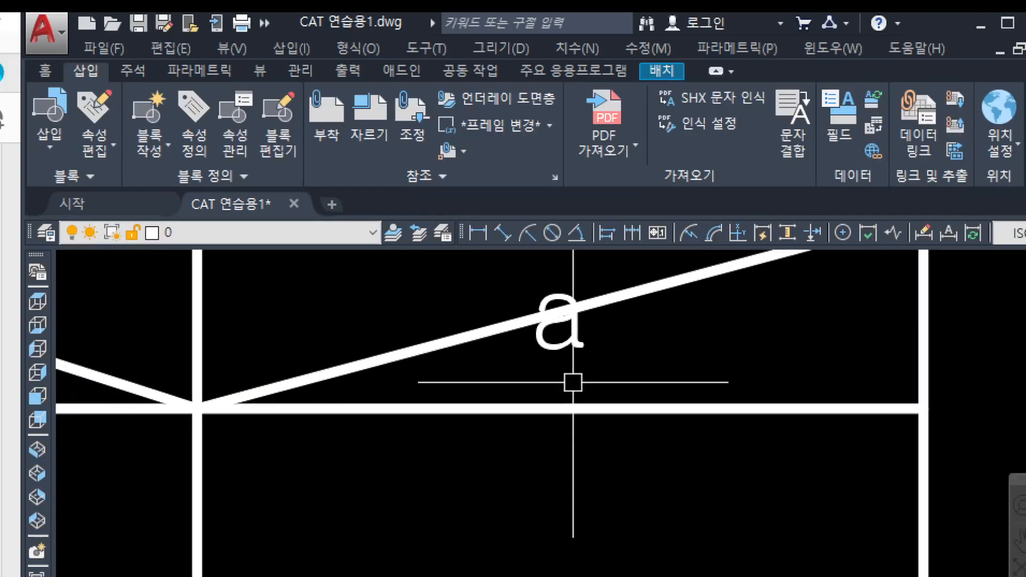
middle_click_drag(561, 344, 681, 371)
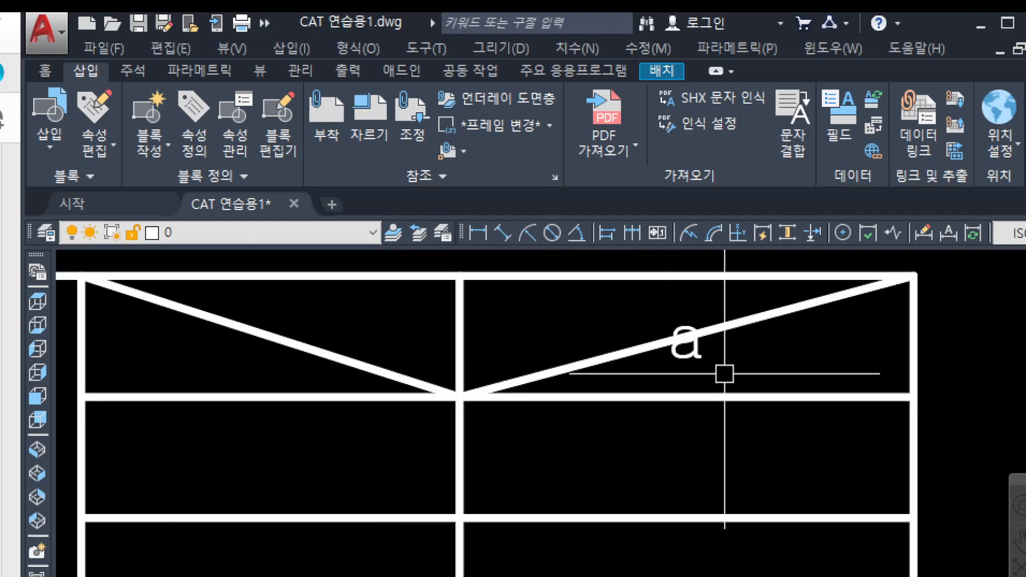
left_click(689, 343)
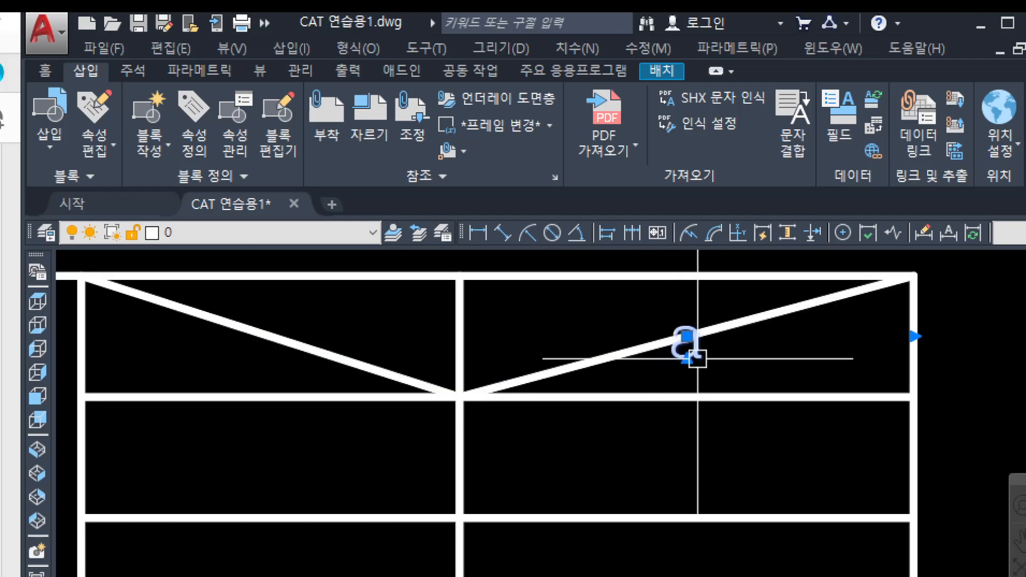
left_click(275, 234)
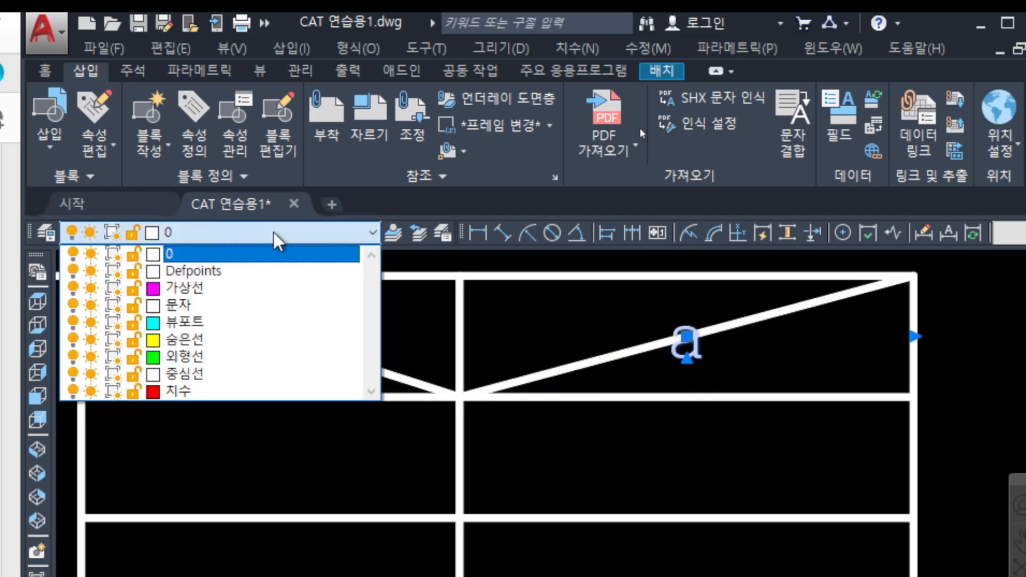
left_click(270, 305)
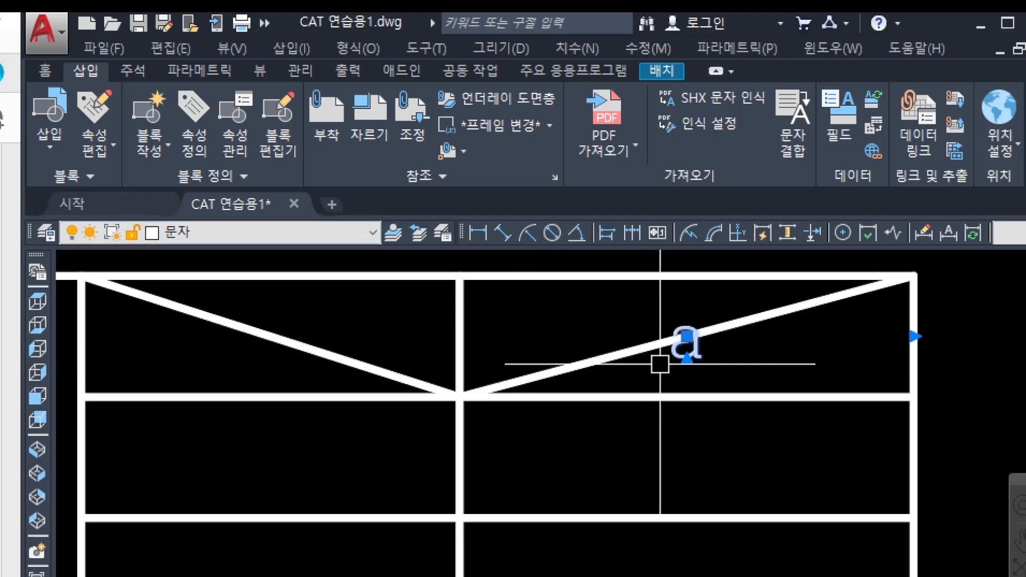
- Copy the letter "a" from its diagonal's midpoint to the midpoint of the left cell's diagonal
type("co")
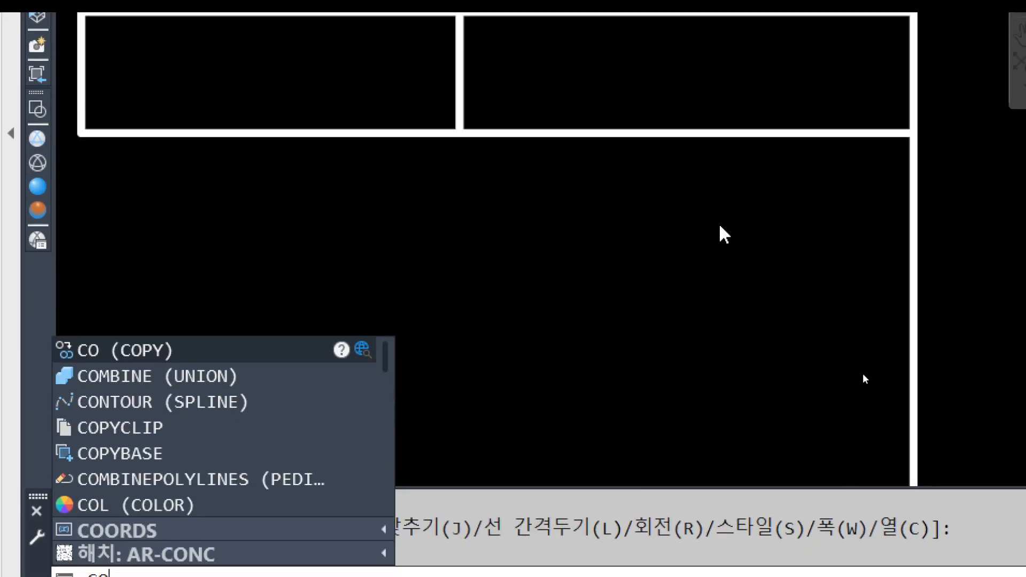
key("space")
scroll(719, 225, "down", 2)
middle_click_drag(705, 214, 616, 434)
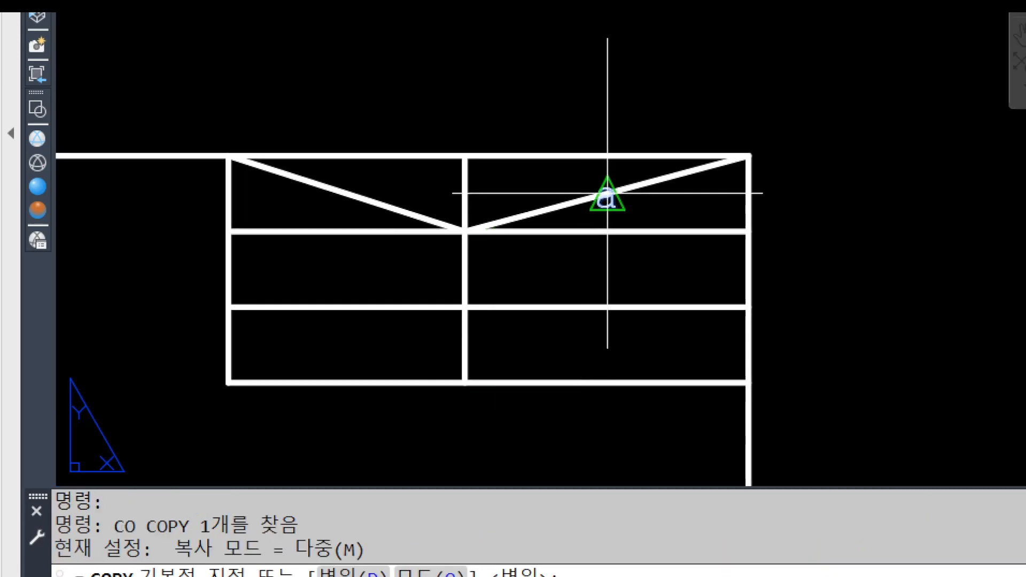
scroll(607, 194, "up", 4)
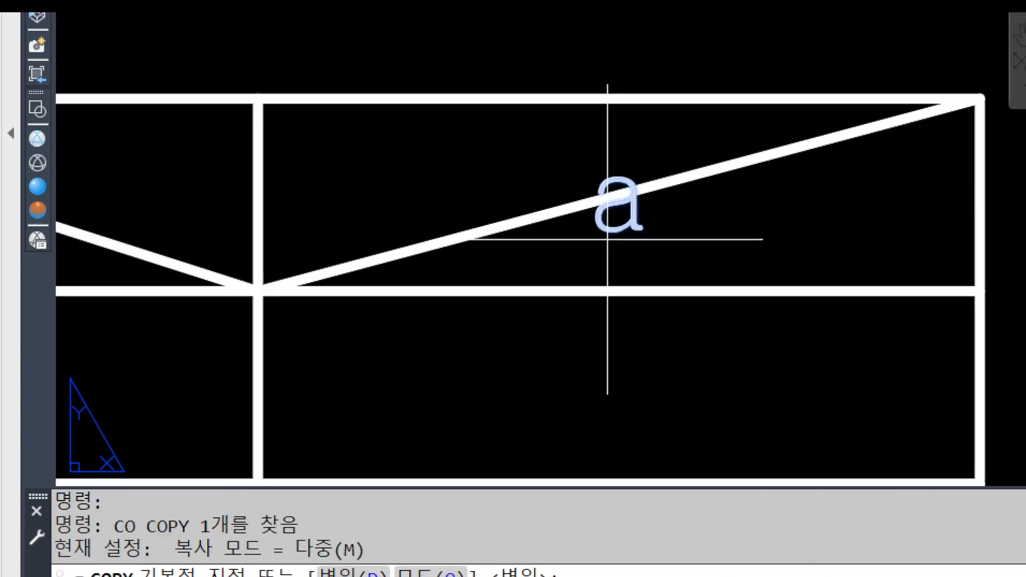
left_click(619, 194)
scroll(620, 194, "down", 4)
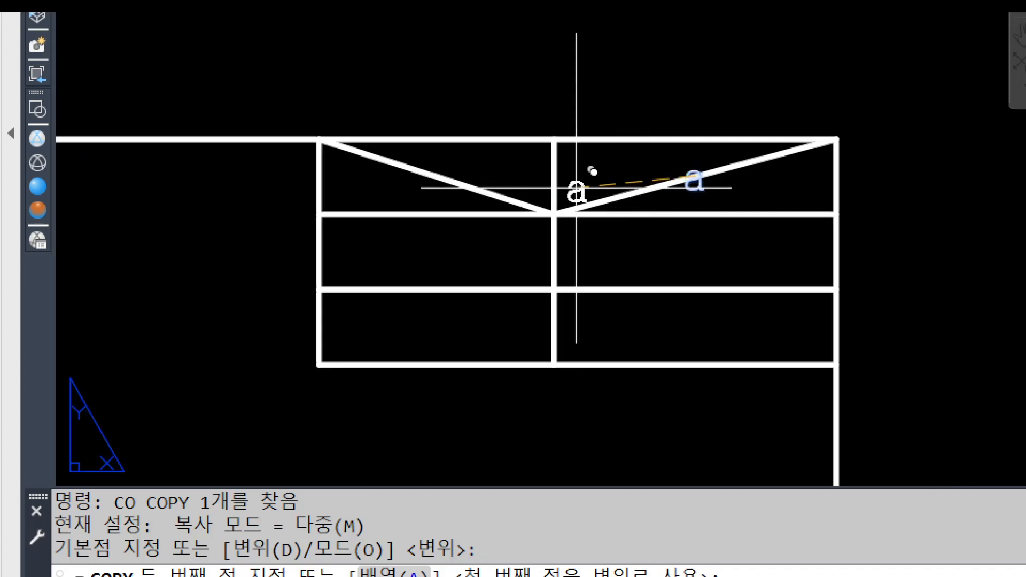
left_click(437, 176)
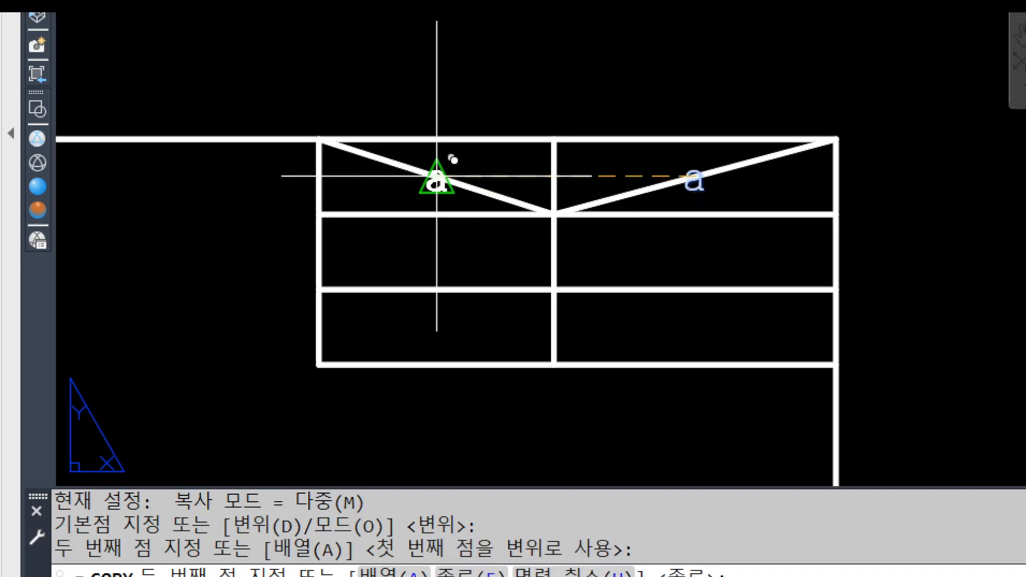
key("Return")
- Erase the diagonal helper polyline from the title block's first row
left_click(484, 191)
type("e")
key("Return")
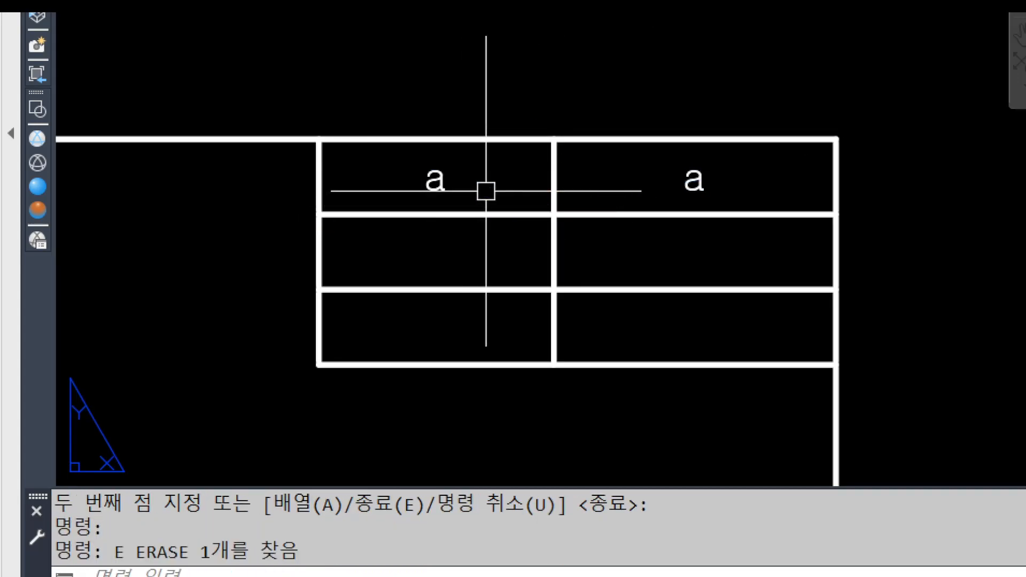
type("c")
key("BackSpace")
type("c")
key("Return")
key("Escape")
key("Escape")
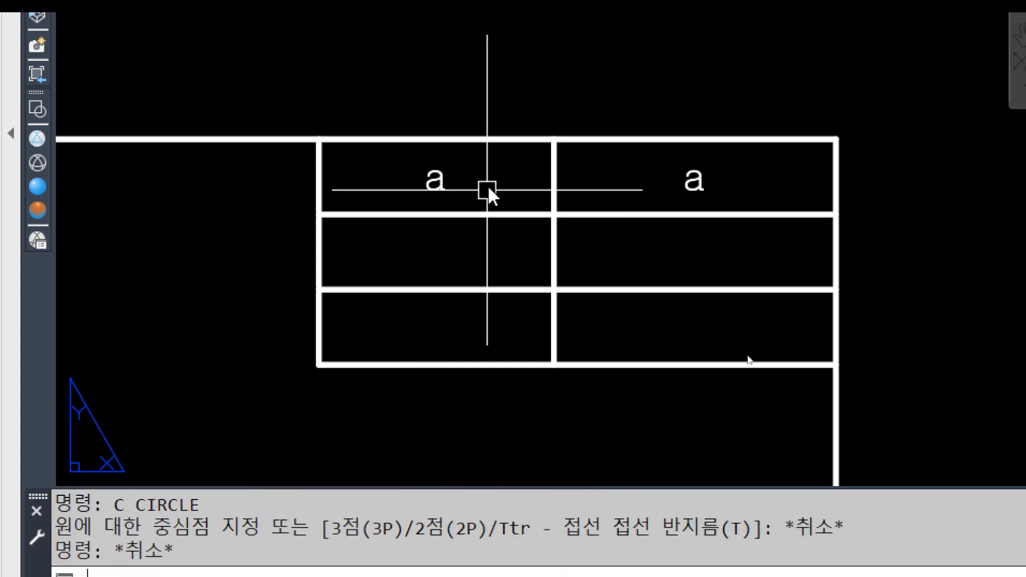
- Copy both first-row letters down into the second and third title block rows, using the row corners as reference points
type("co")
key("Return")
left_click(441, 175)
left_click(695, 178)
key("Return")
left_click(836, 139)
left_click(837, 214)
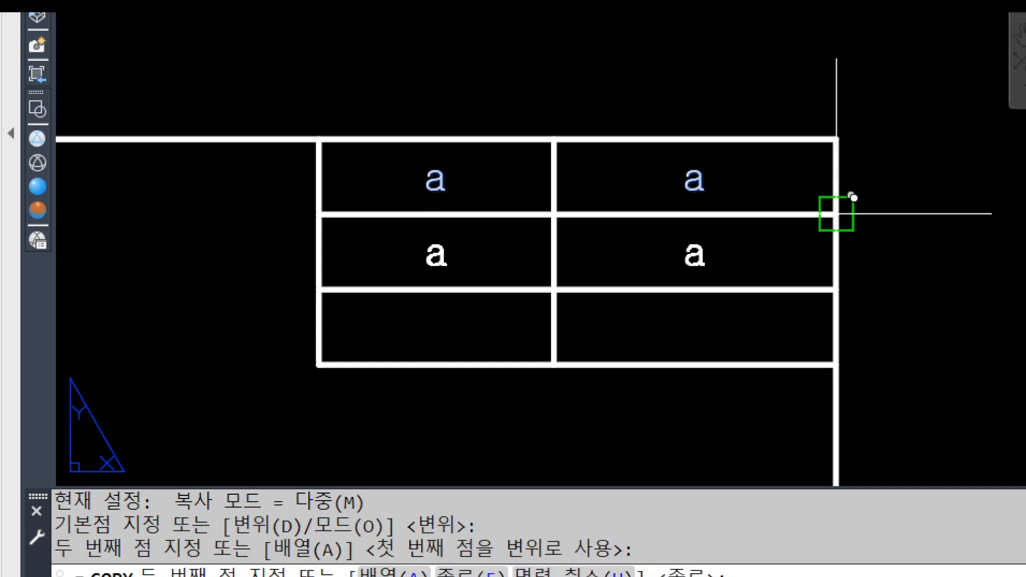
left_click(836, 289)
key("Return")
- Create a rectangular layout viewport in the lower left area of the border with MVIEW
scroll(745, 341, "down", 4)
middle_click_drag(689, 268, 684, 209)
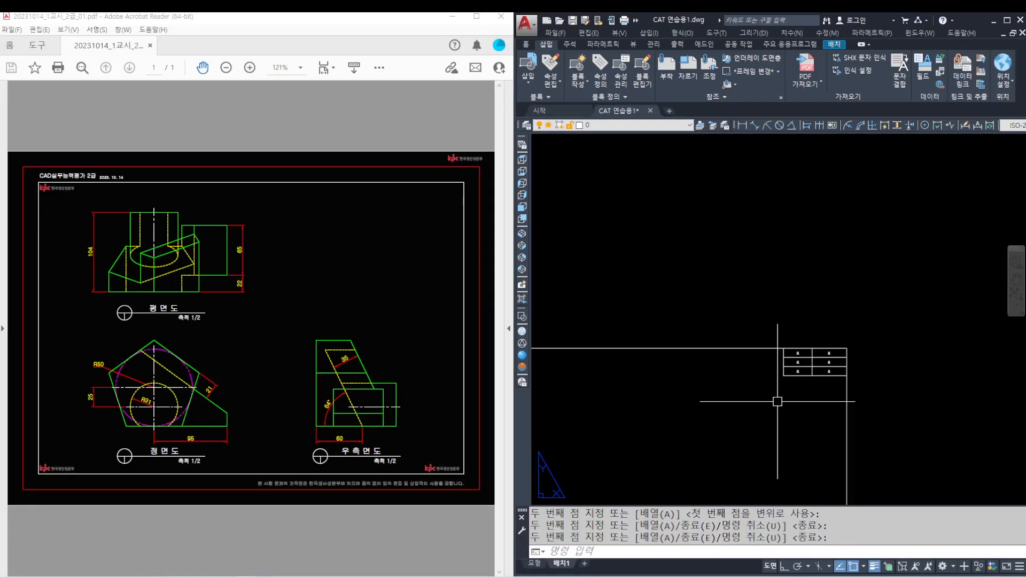
middle_click_drag(777, 401, 848, 279)
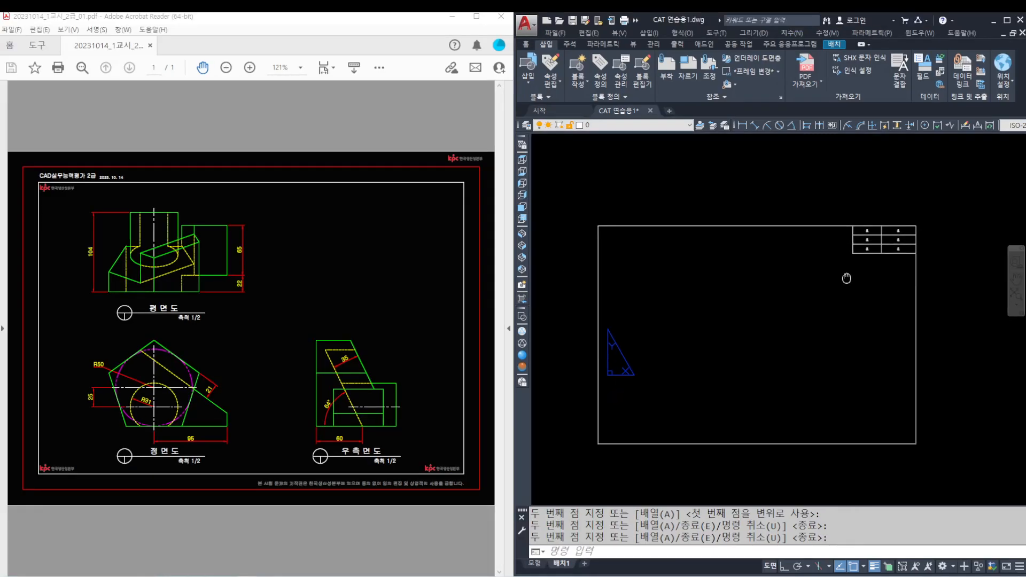
left_click(412, 327)
scroll(412, 328, "down", 1, "ctrl")
mouse_move(726, 361)
middle_mouse_down()
mouse_move(710, 343)
mouse_move(715, 353)
middle_mouse_up()
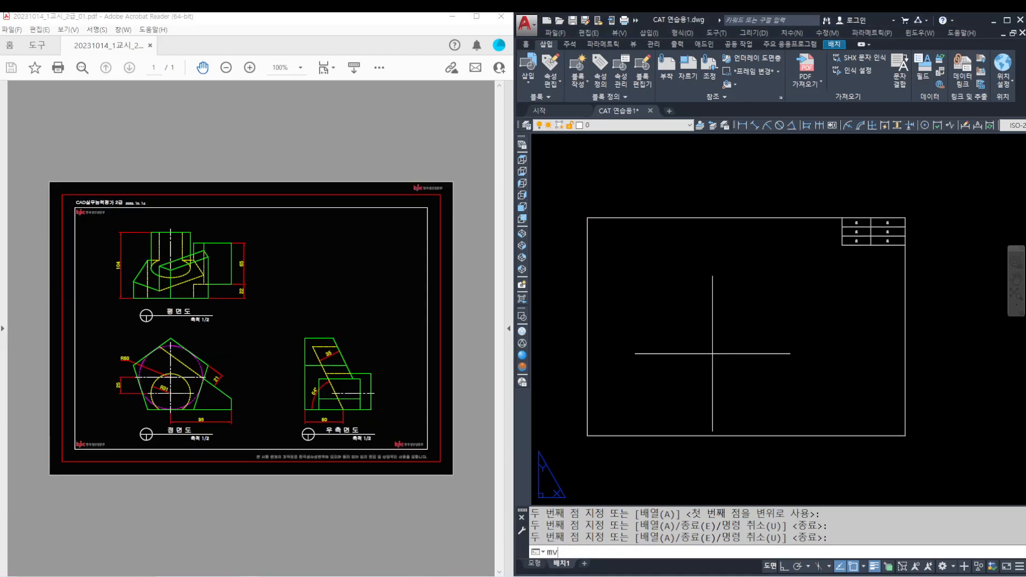
key("Return")
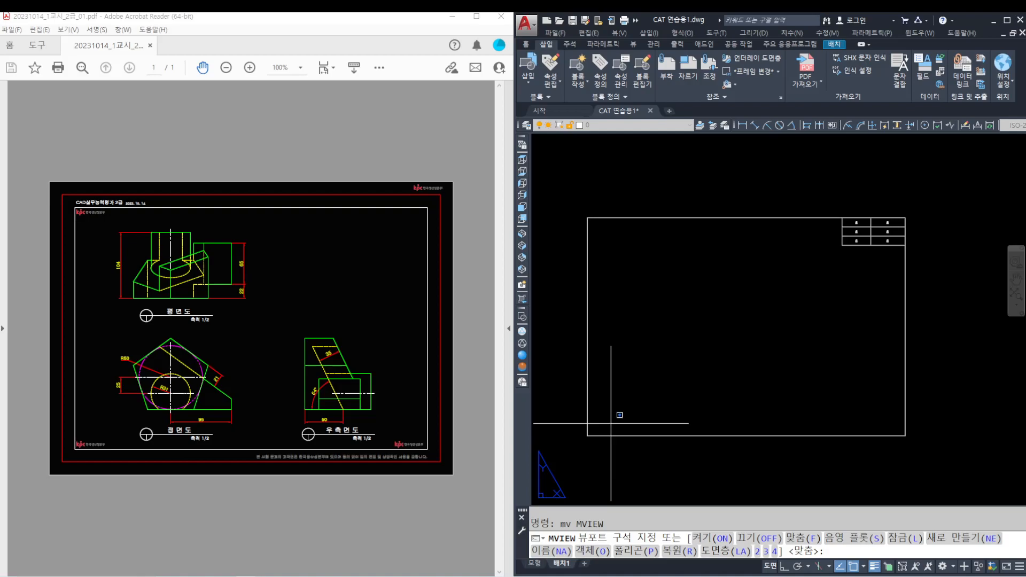
left_click(610, 423)
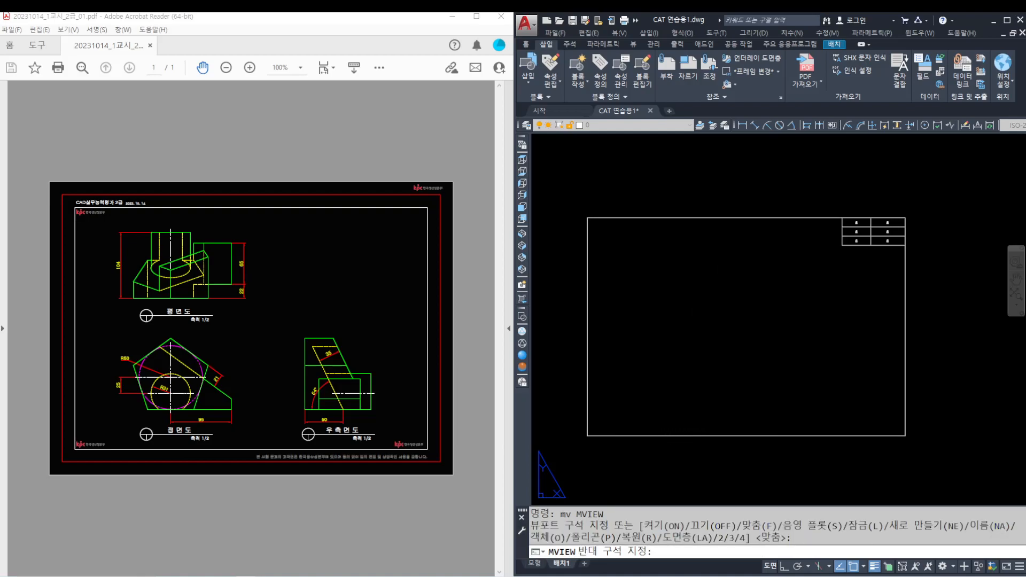
left_click(745, 325)
- Copy the viewport horizontally to the right and about 90 straight up, with Ortho on
key("Return")
left_click(735, 355)
left_click(715, 320)
key("Return")
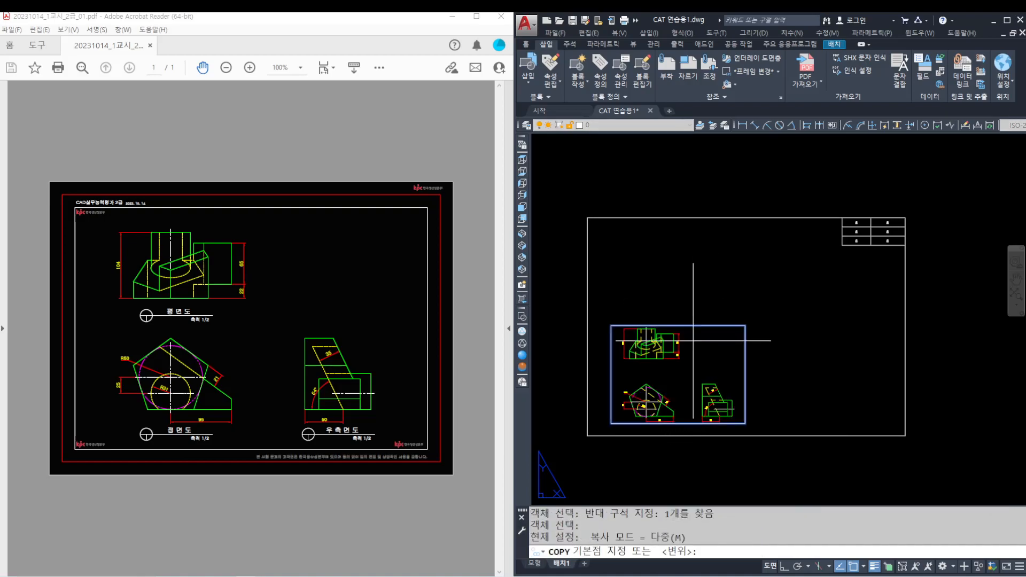
left_click(689, 359)
key("F8")
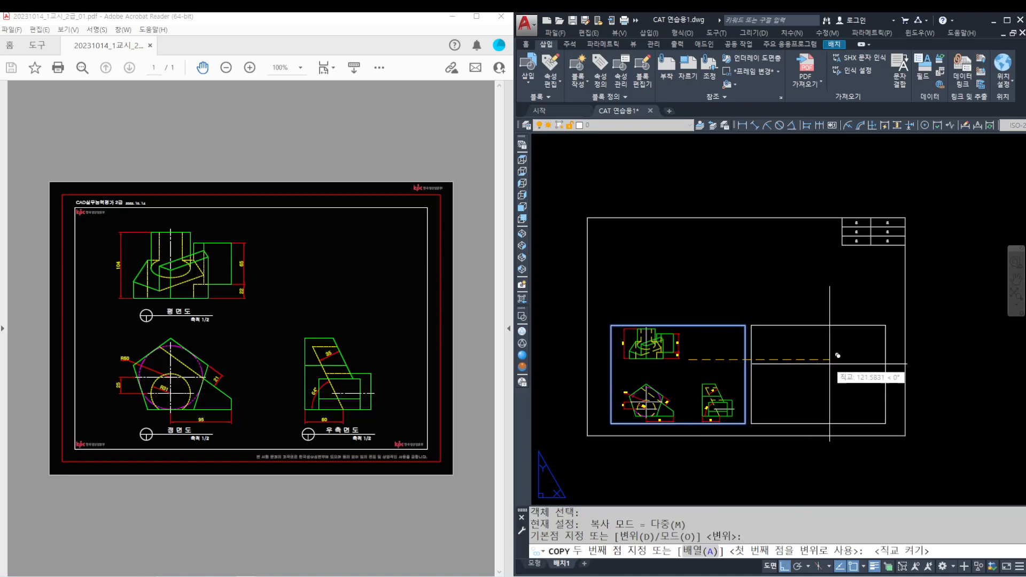
left_click(832, 359)
left_click(722, 256)
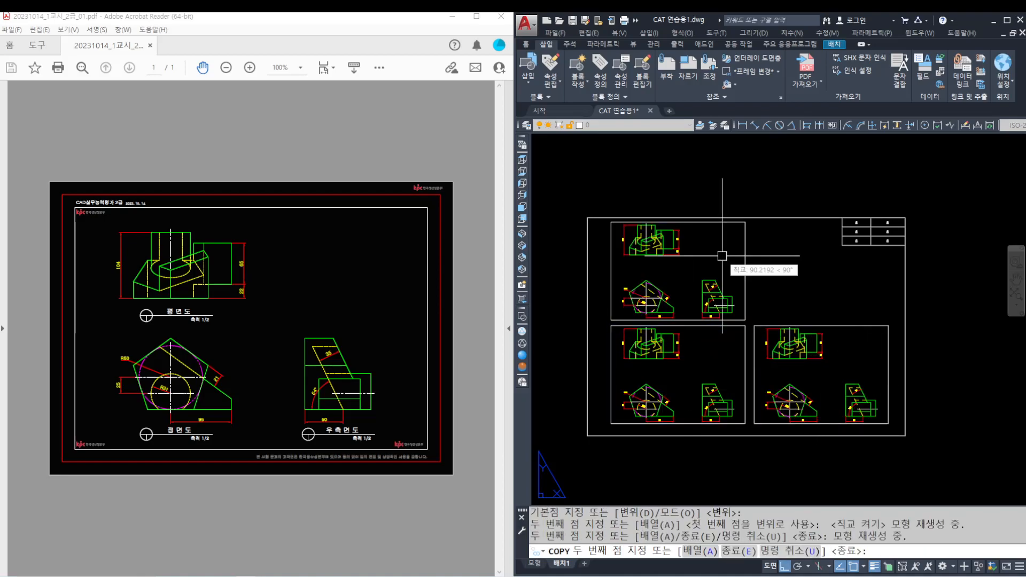
key("Return")
- Assign all three layout viewports to the 뷰포트 layer and clear the selection
left_click(774, 291)
left_click(723, 355)
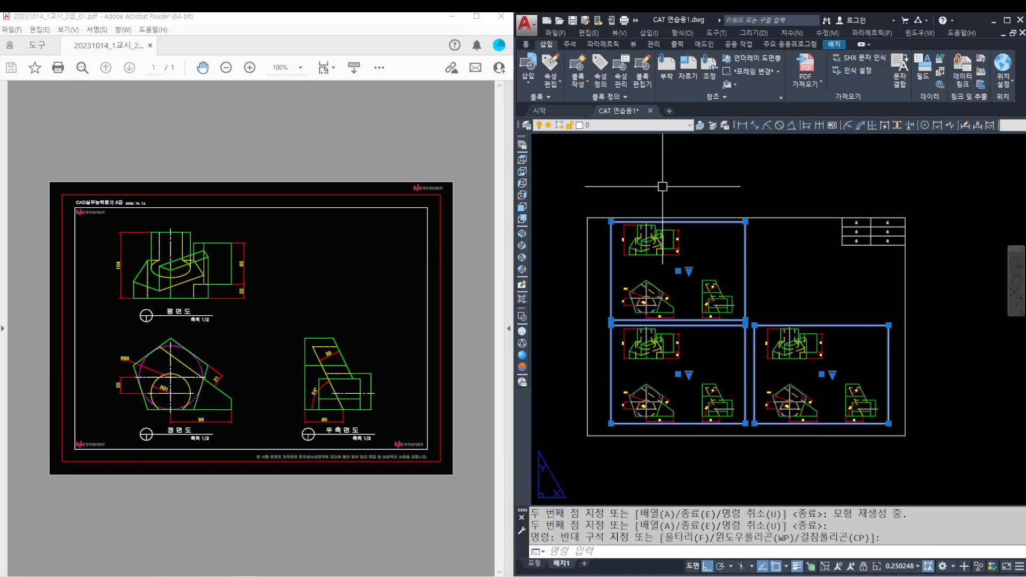
left_click(651, 126)
left_click(648, 170)
key("Escape")
key("Escape")
key("Escape")
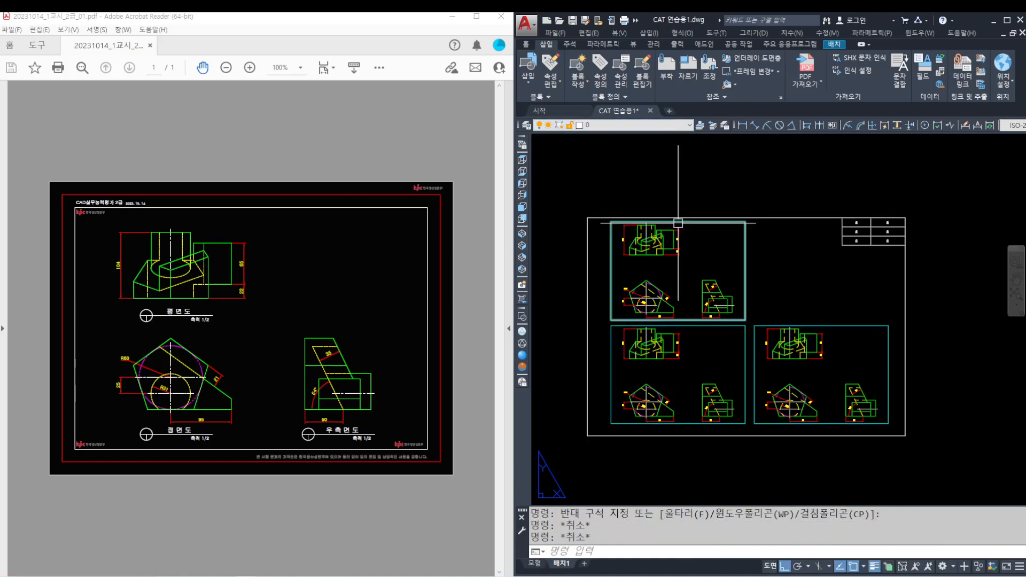
- Activate the upper viewport and frame only the plan view (평면도) inside it
scroll(745, 349, "up", 2)
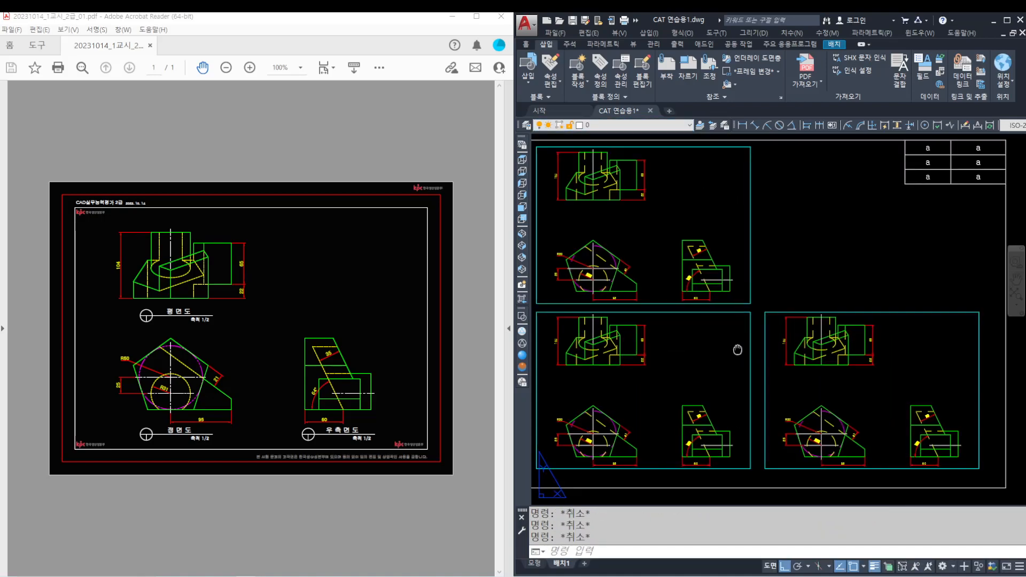
scroll(751, 351, "down", 2)
middle_click_drag(748, 353, 738, 342)
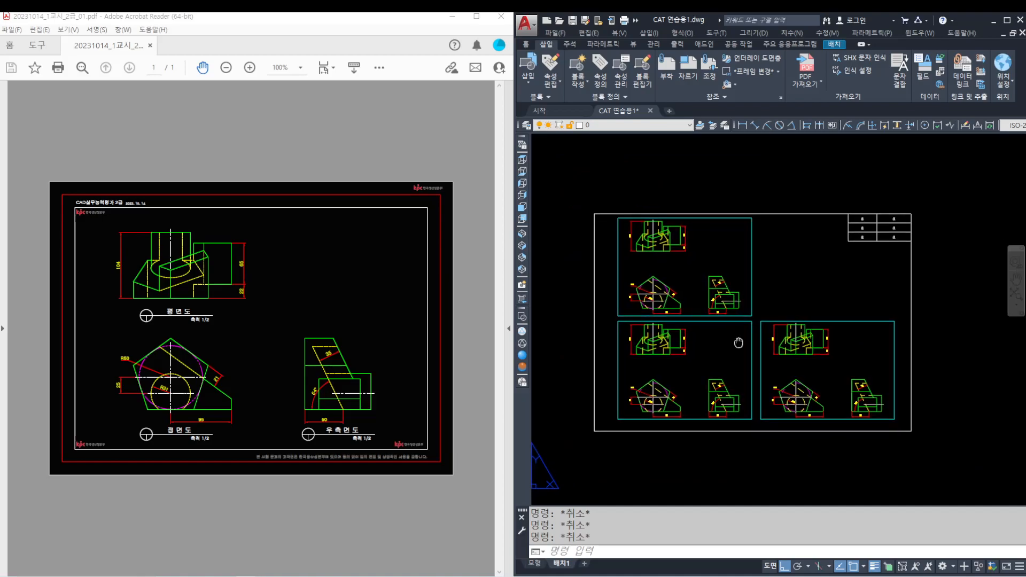
double_click(695, 264)
scroll(694, 281, "up", 3)
middle_click_drag(693, 288, 694, 289)
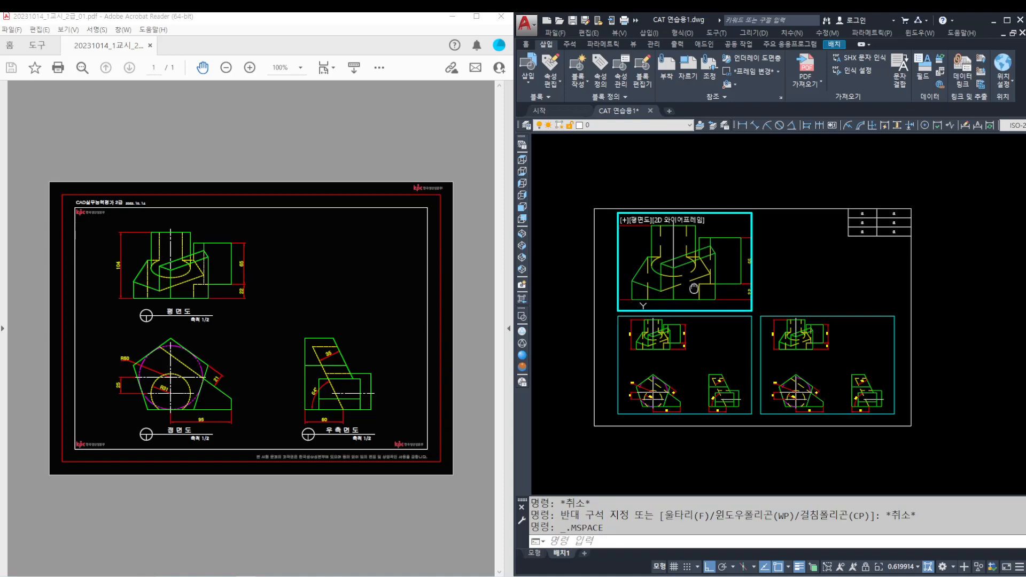
- Activate the lower-left viewport and frame only the pentagon front view (정면도) inside it
left_click(695, 324)
scroll(678, 370, "up", 5)
middle_click_drag(678, 370, 680, 364)
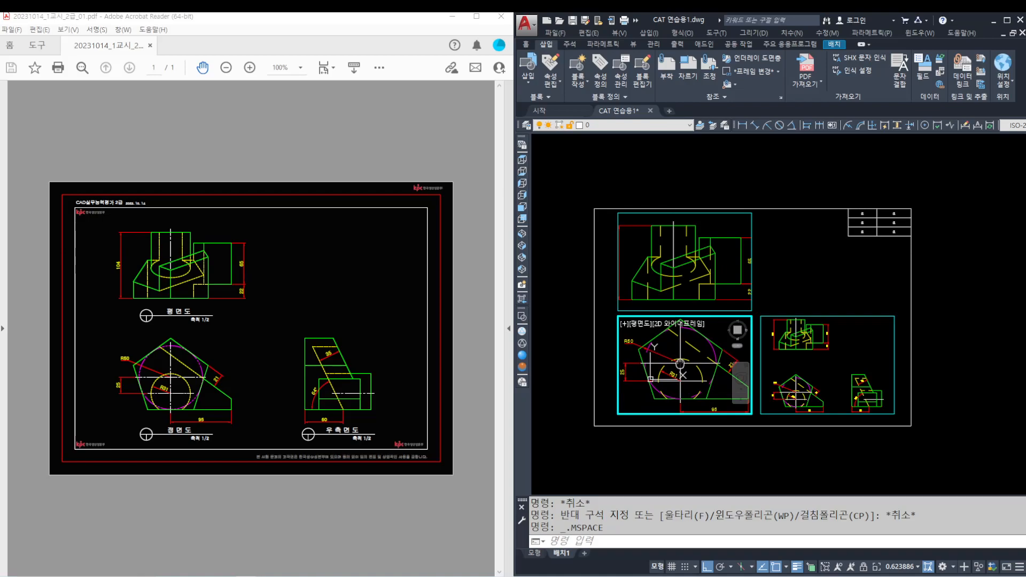
- Activate the lower-right viewport, frame only the right side view (우측면도) inside it, and return to paper space
left_click(816, 374)
scroll(815, 374, "up", 5)
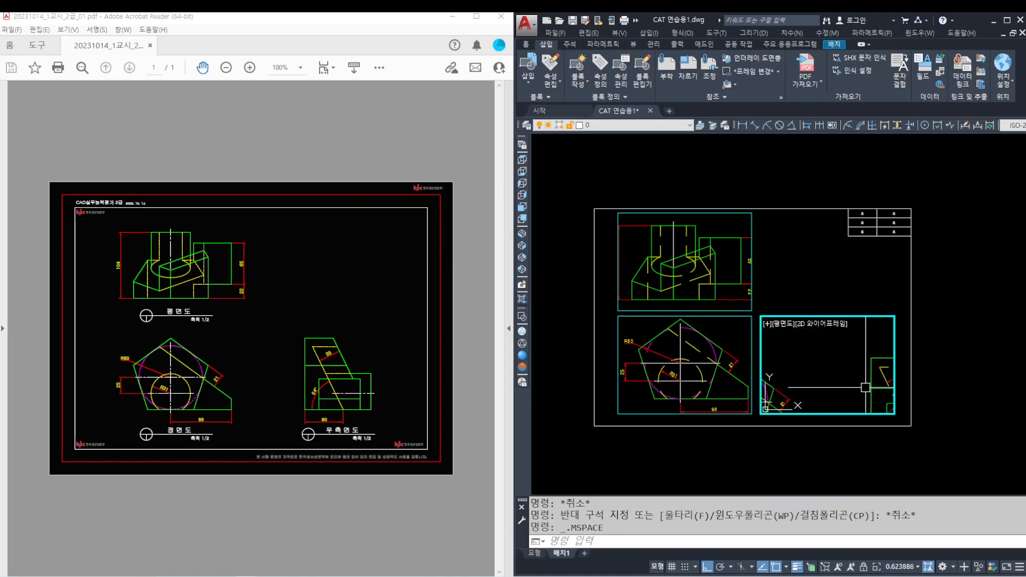
middle_click_drag(802, 369, 789, 351)
middle_click_drag(789, 351, 788, 351)
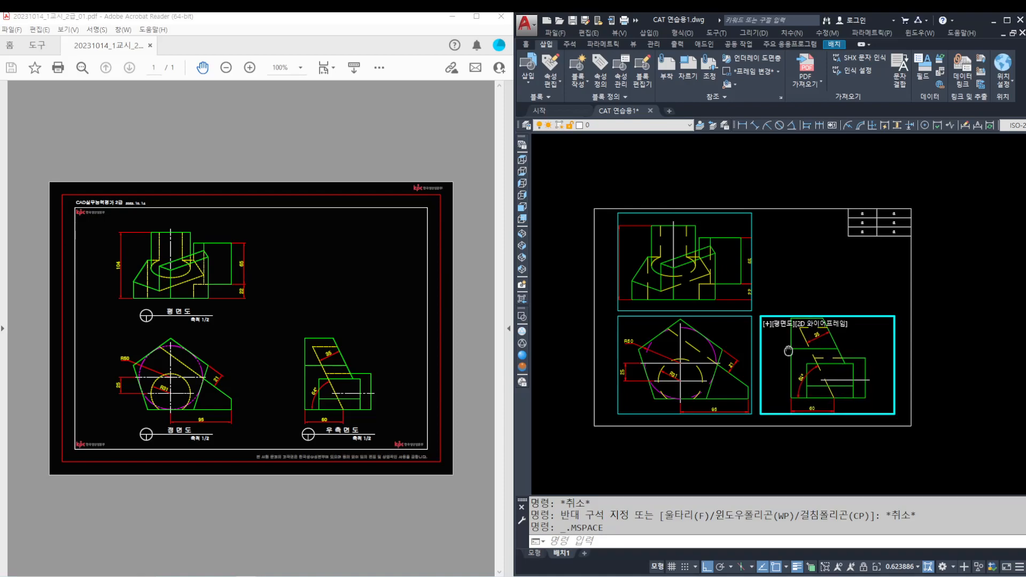
double_click(790, 289)
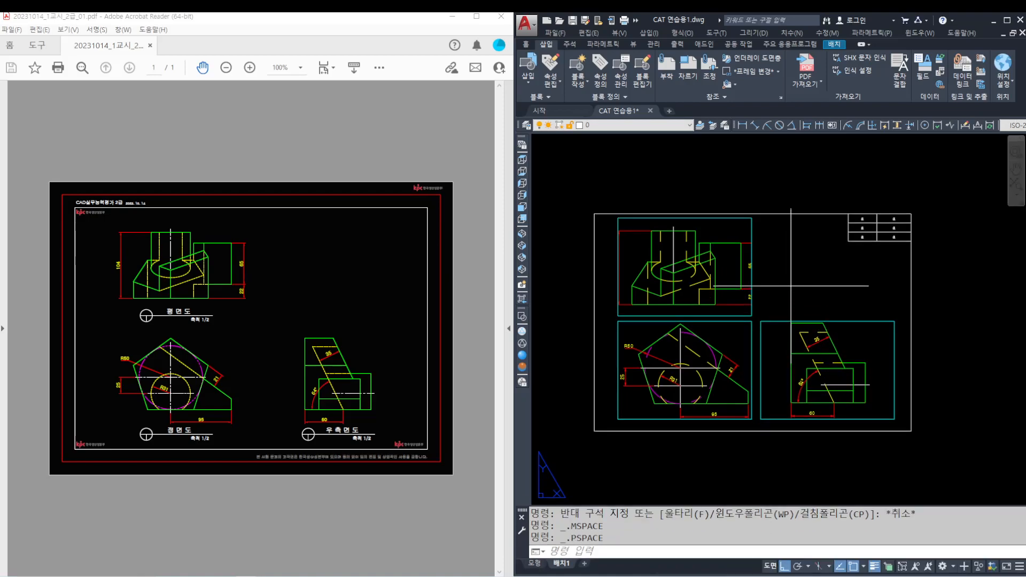
- Set the scale of all three viewports to 1:2 and clear the selection
left_click(790, 286)
left_click(739, 327)
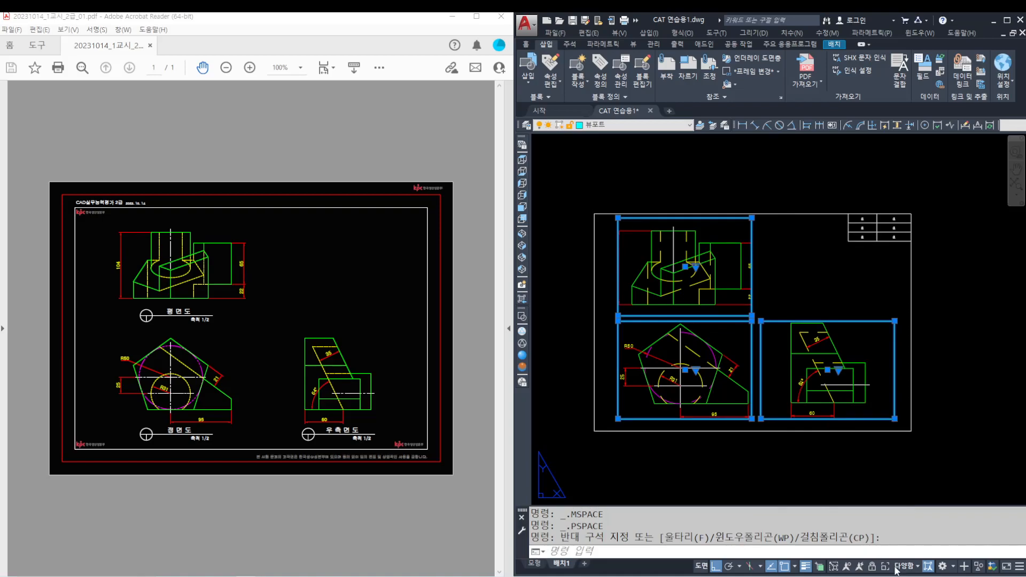
left_click(896, 567)
left_click(912, 319)
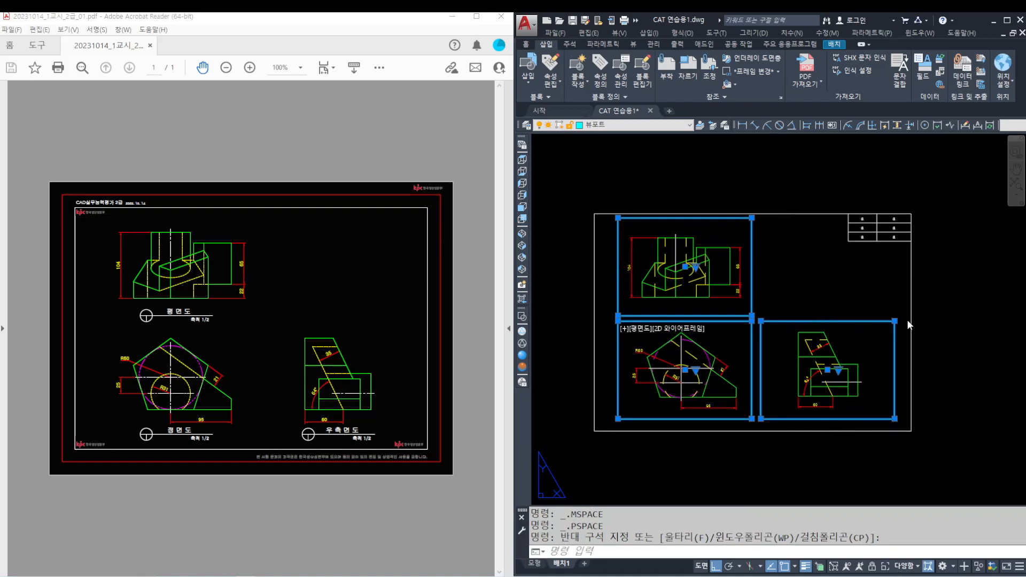
scroll(769, 299, "up", 2)
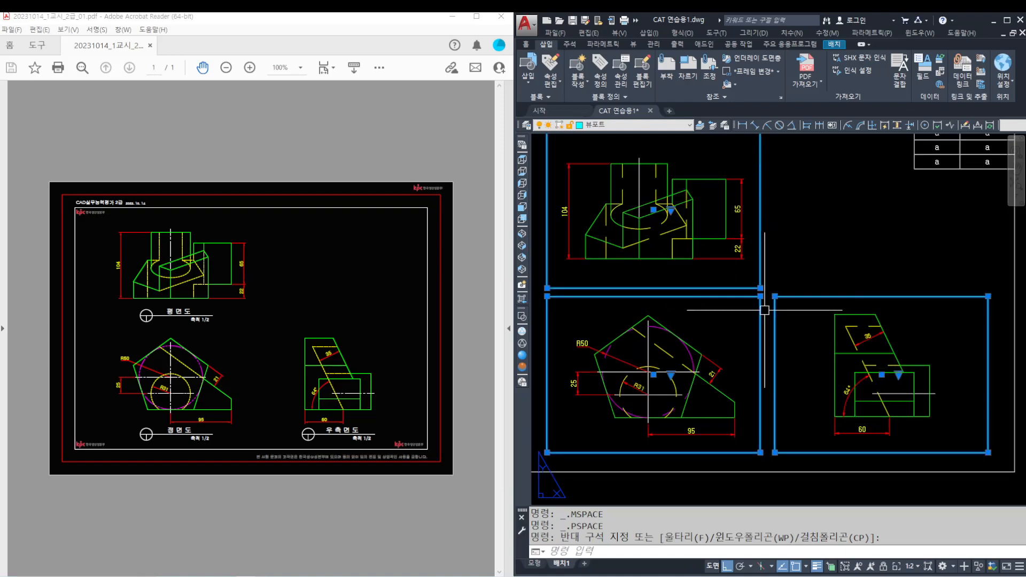
key("Escape")
key("Escape")
- With Ortho off, shrink the plan view's viewport by its upper-left and lower-right grips so it closely surrounds the view and dimensions
scroll(653, 241, "up", 3)
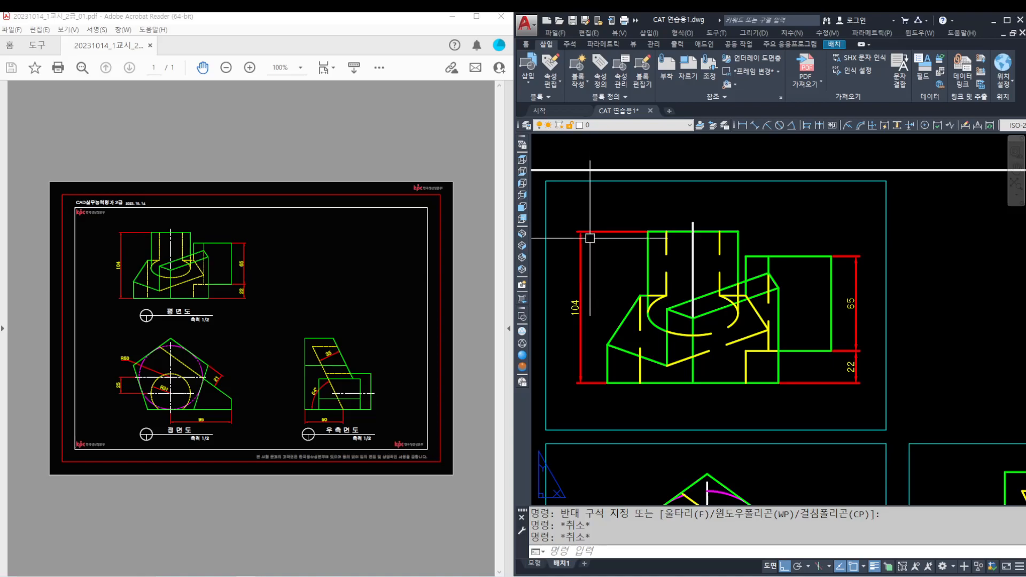
middle_click_drag(577, 210, 600, 223)
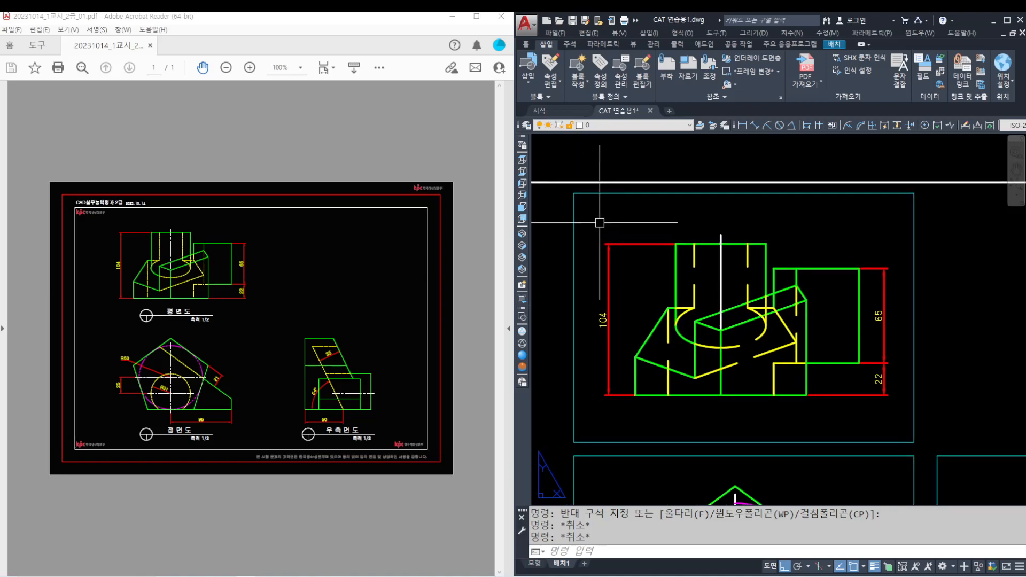
key("F8")
scroll(579, 212, "up", 4)
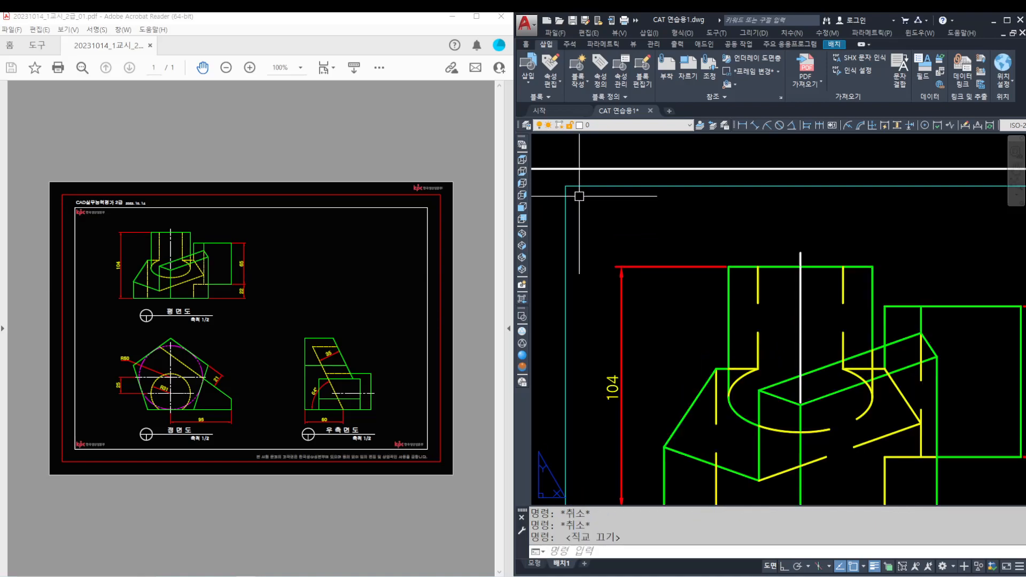
left_click(573, 185)
scroll(583, 207, "up", 2)
scroll(582, 207, "down", 1)
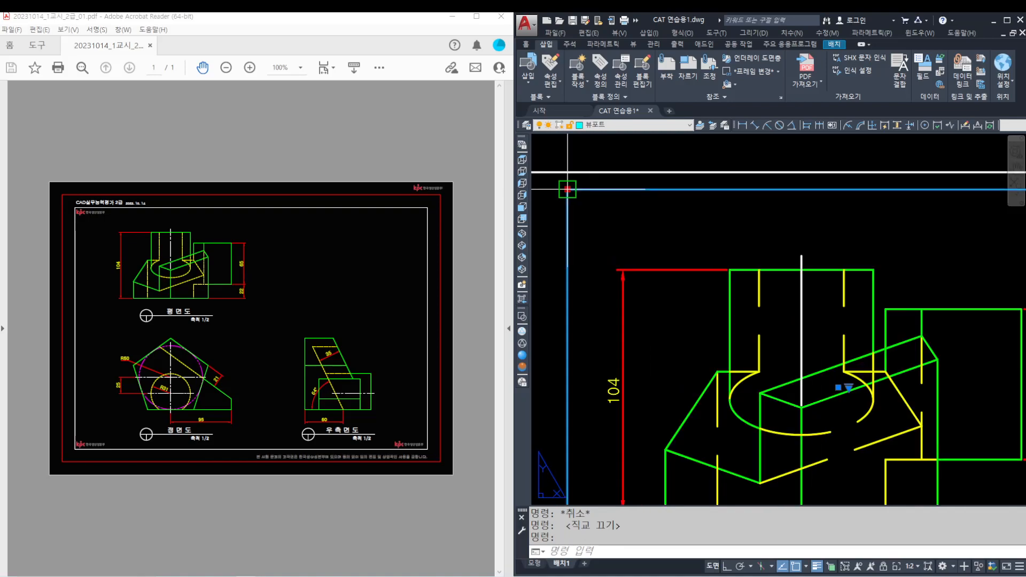
left_click(568, 190)
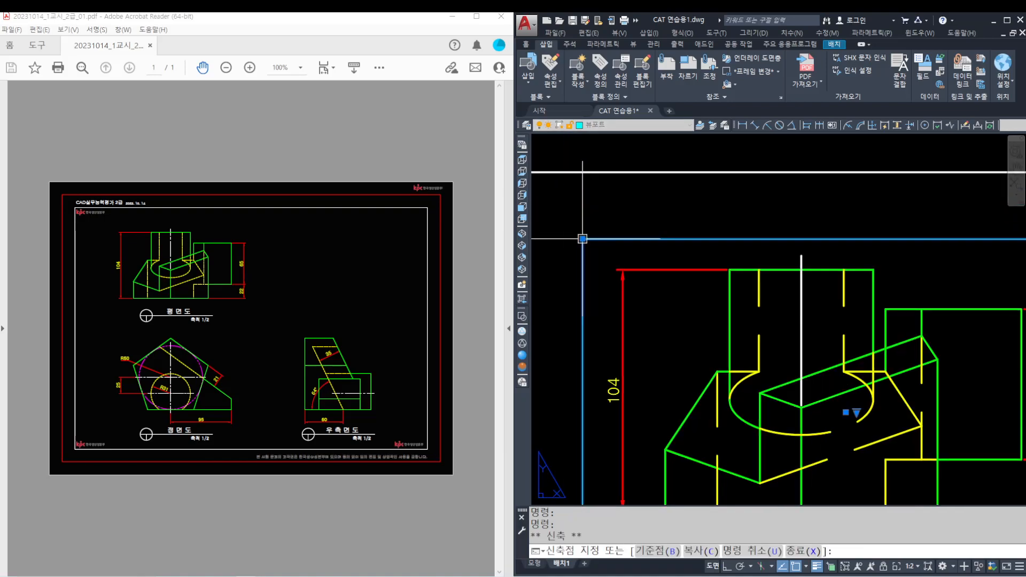
left_click(583, 235)
scroll(582, 236, "down", 1)
middle_click_drag(814, 393, 793, 367)
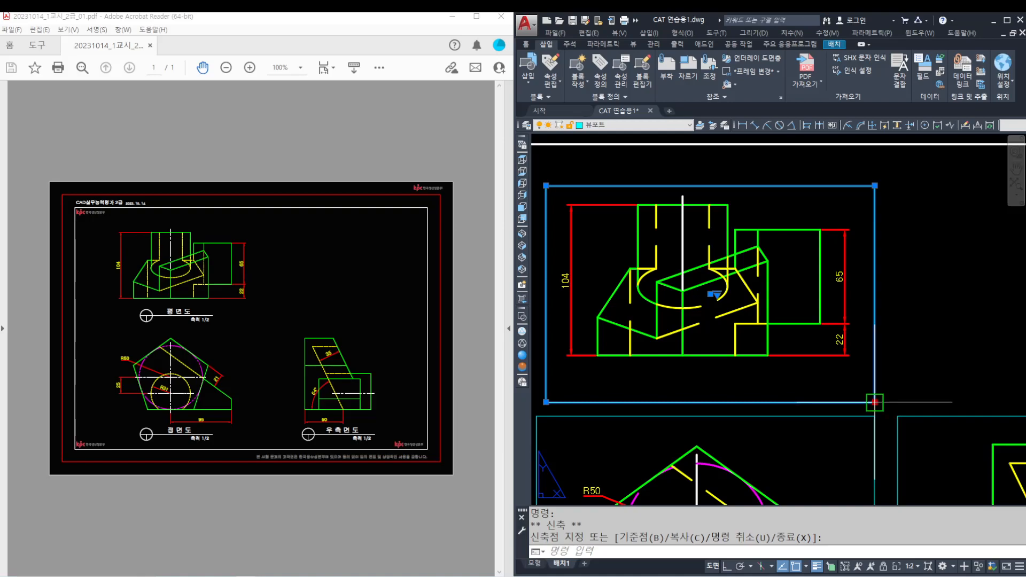
left_click(866, 370)
scroll(847, 384, "down", 2)
scroll(681, 310, "up", 2)
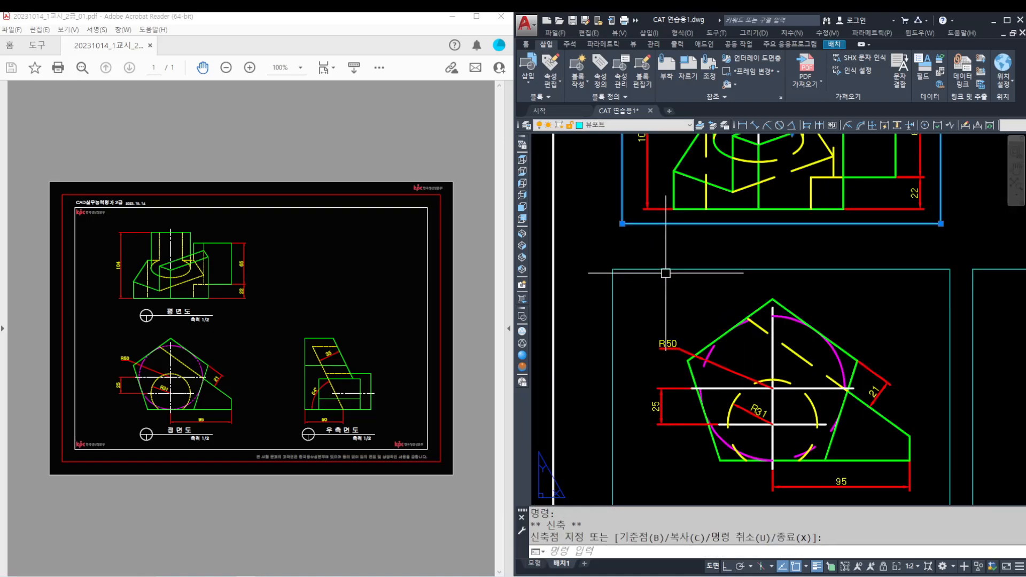
- Shrink the front view's viewport by its upper-left and lower-right grips to closely surround the pentagon view and its dimensions
left_click(665, 270)
left_click(613, 269)
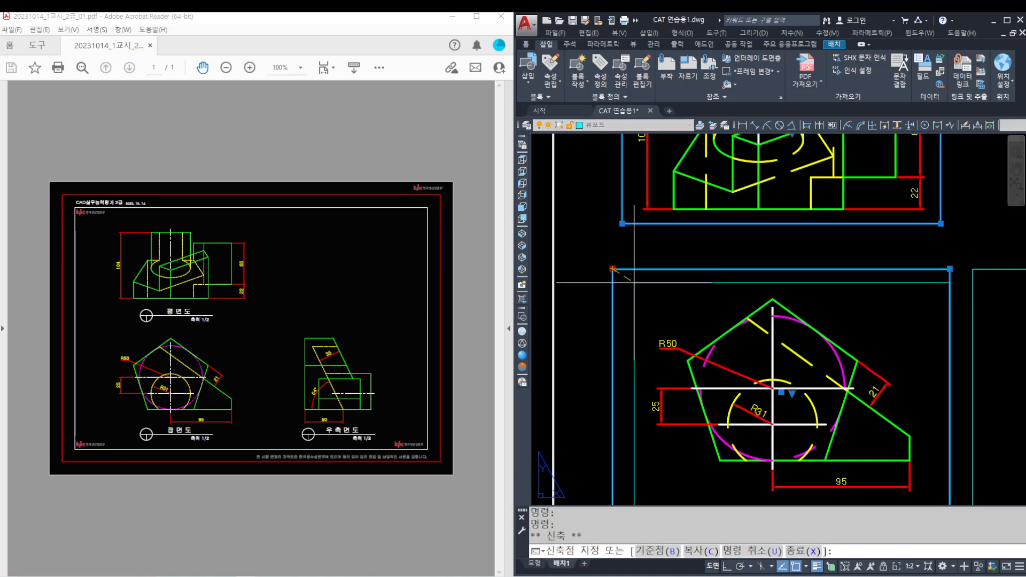
left_click(638, 283)
middle_click_drag(871, 384, 785, 257)
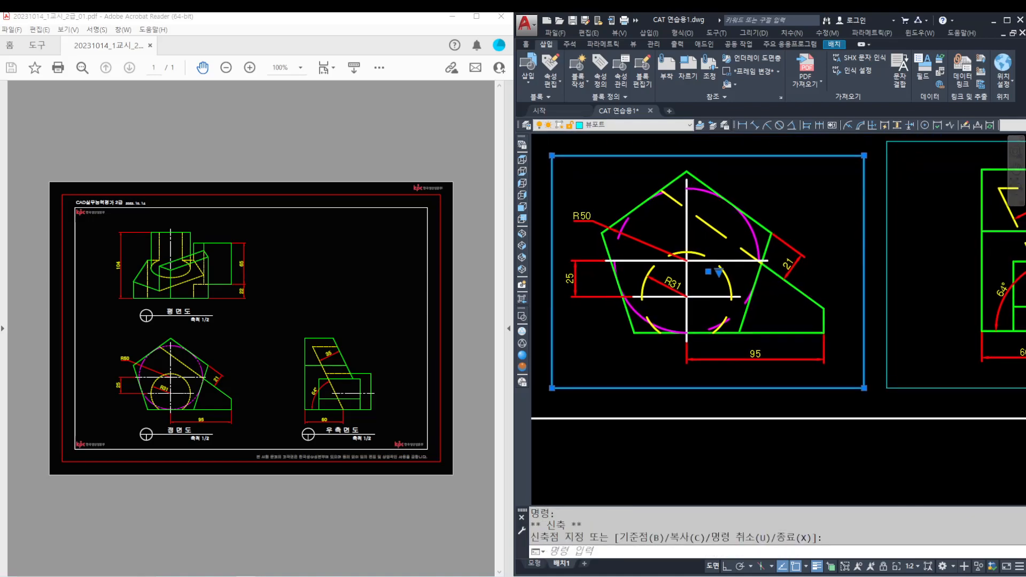
left_click(863, 387)
left_click(840, 369)
scroll(840, 369, "down", 2)
middle_click_drag(841, 369, 697, 351)
- Shrink the right side view's viewport by its upper-left and lower-right grips to closely surround the view, and clear the selection
left_click(736, 209)
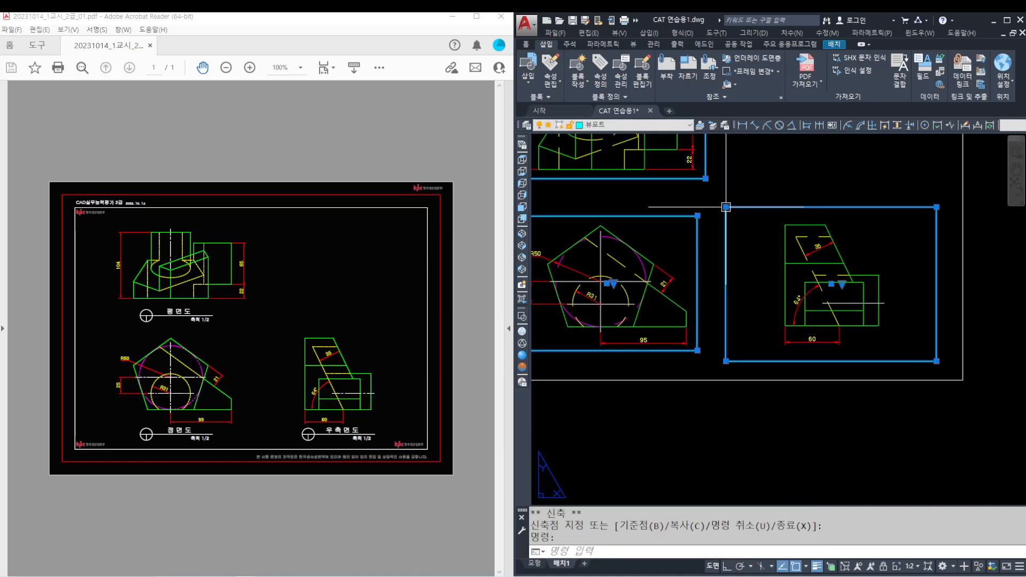
left_click(727, 208)
left_click(770, 216)
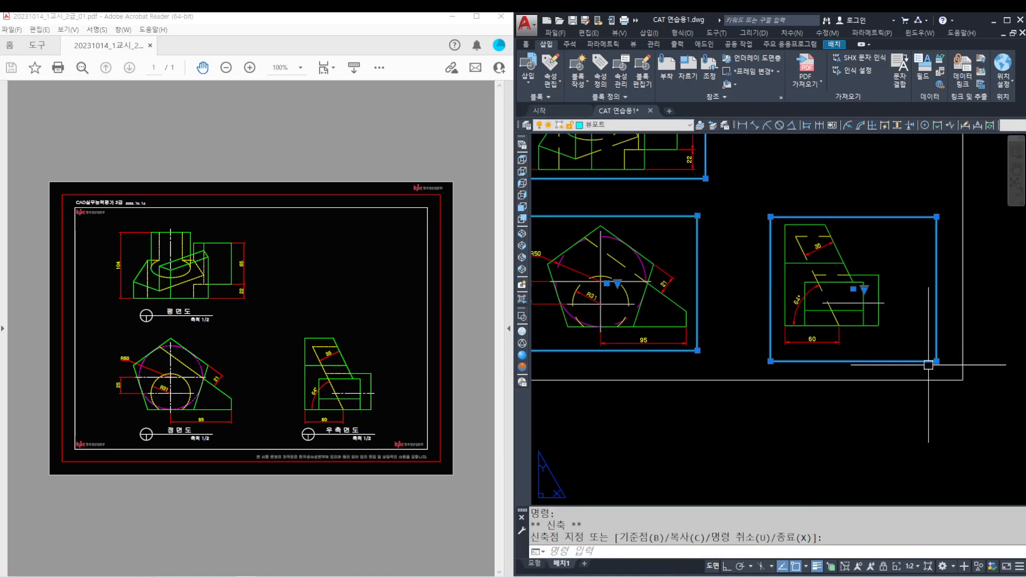
left_click(936, 361)
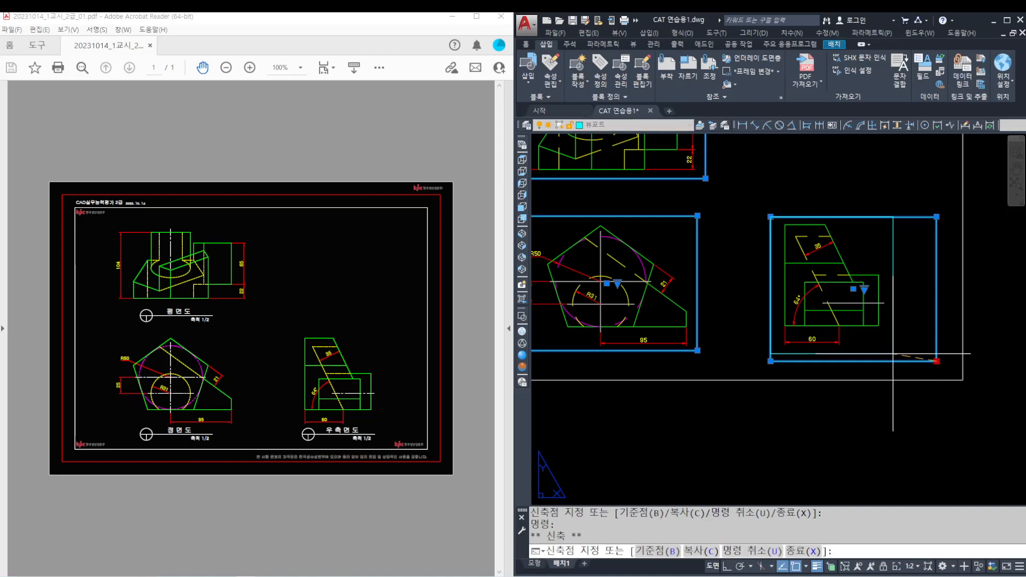
left_click(892, 355)
key("Escape")
key("Escape")
key("Escape")
scroll(835, 322, "down", 2)
middle_click_drag(779, 277, 779, 310)
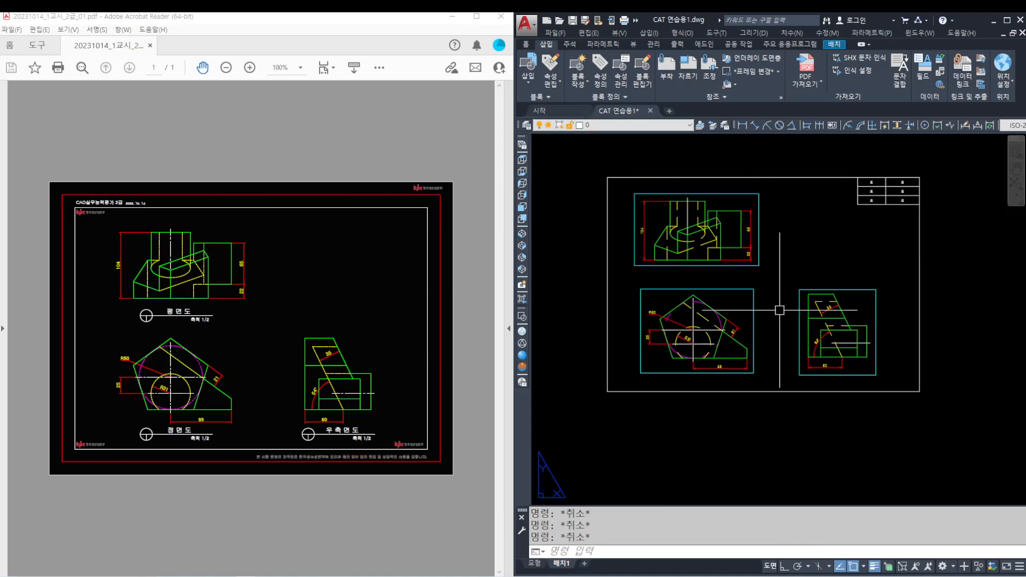
scroll(725, 295, "up", 2)
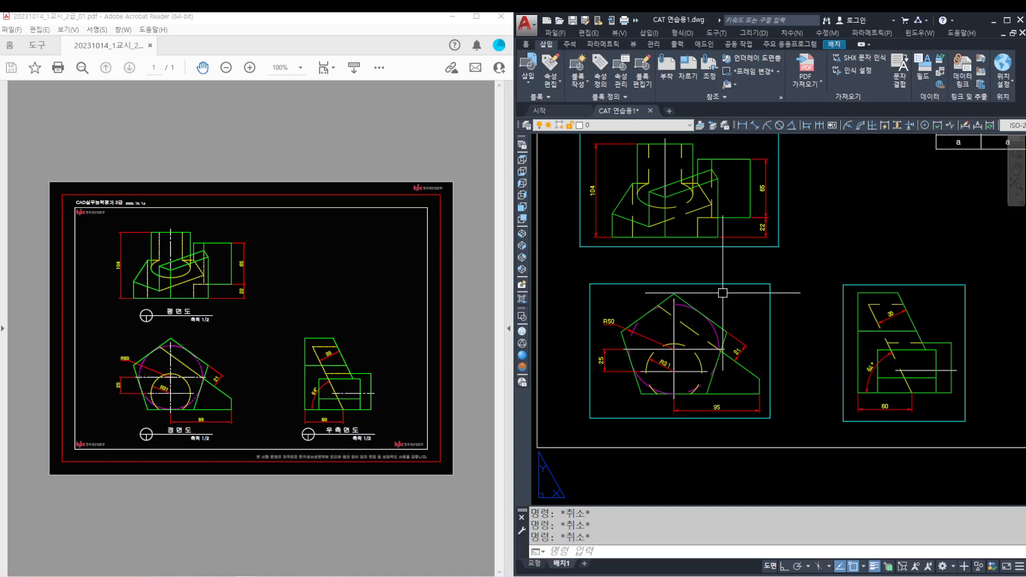
middle_click_drag(724, 287, 719, 298)
scroll(727, 285, "down", 3)
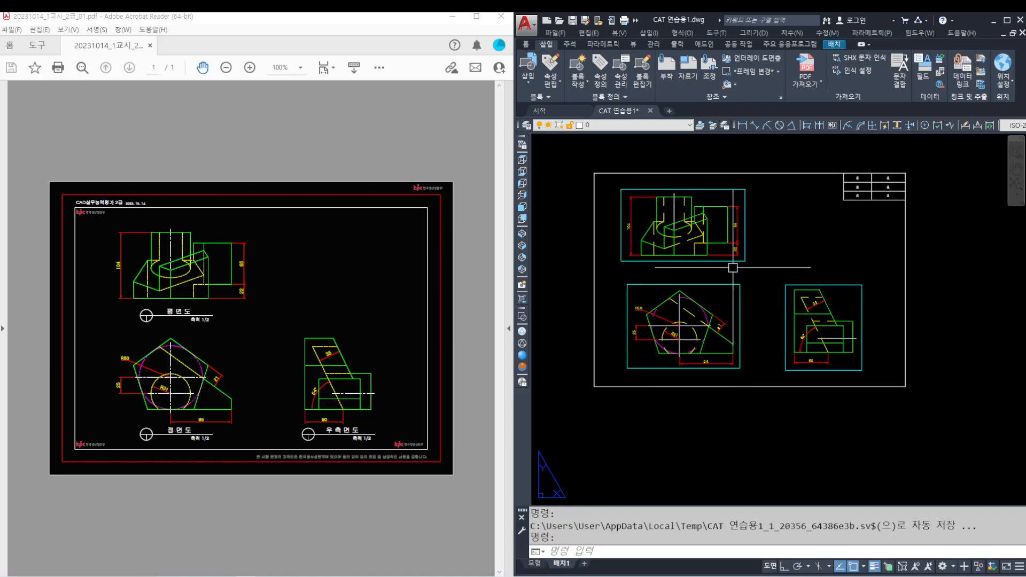
left_click(746, 212)
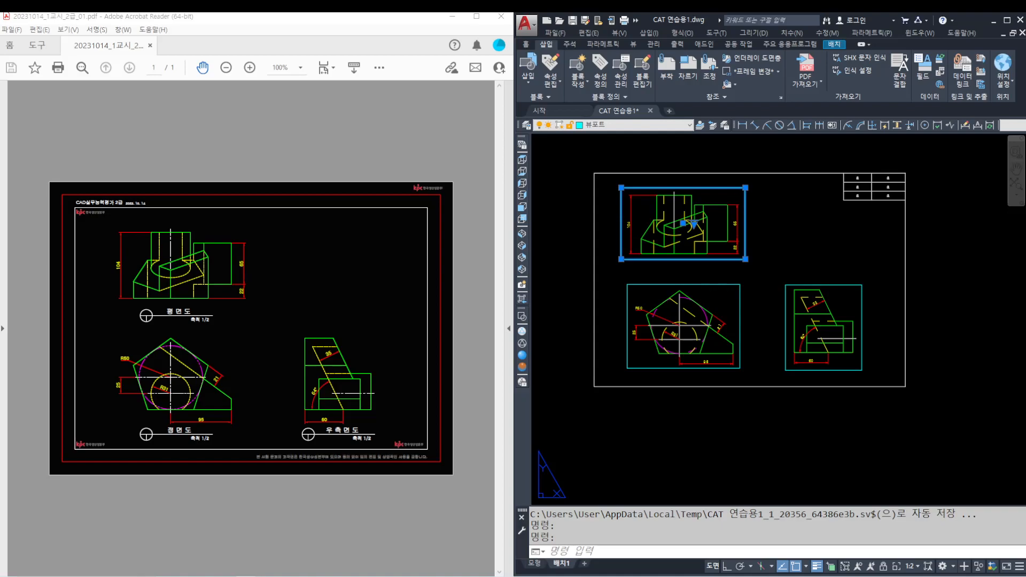
key("Escape")
key("Escape")
- Draw a horizontal construction line with XLINE along the base of the front view
type("xl")
key("space")
type("h")
key("space")
scroll(731, 333, "up", 6)
middle_click_drag(707, 376, 786, 371)
left_click(753, 383)
key("space")
scroll(747, 375, "down", 3)
- Draw a vertical construction line with XLINE through the left vertex of the front view's pentagon
key("space")
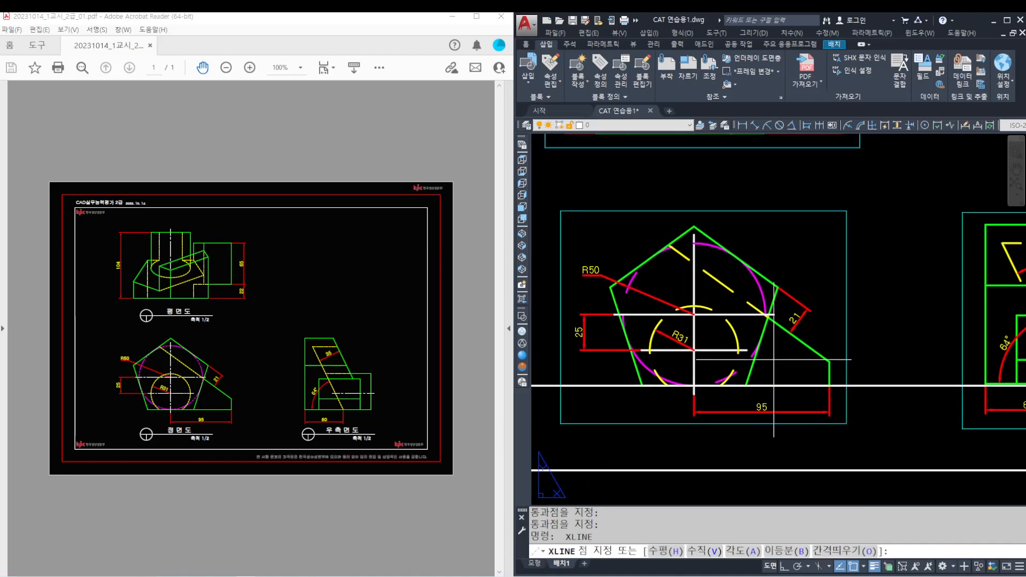
type("v")
key("space")
scroll(631, 305, "up", 4)
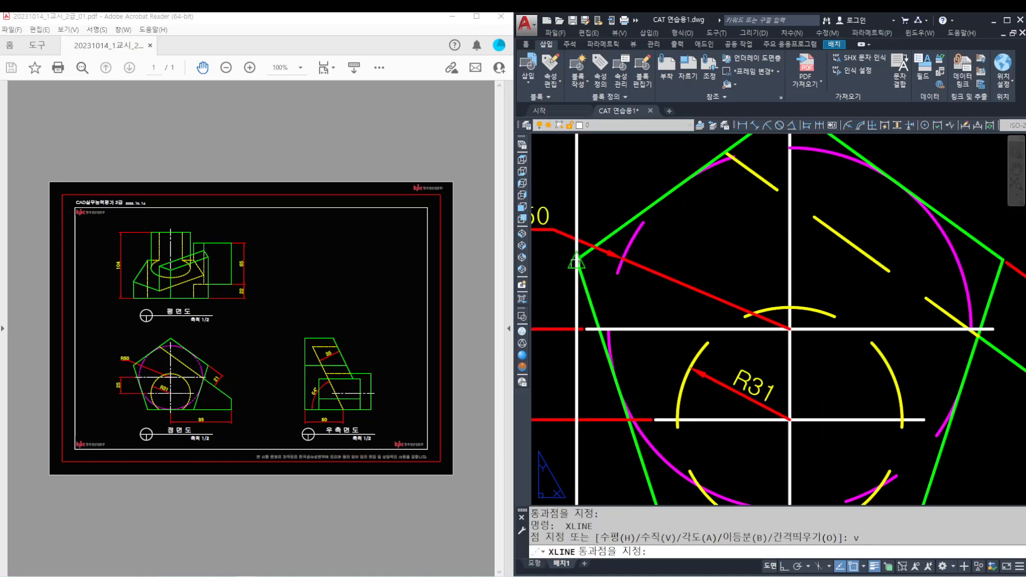
left_click(576, 260)
key("space")
- Move the right side view's viewport perpendicular onto the horizontal construction line, using the view's lower-right corner as base point
scroll(647, 316, "down", 6)
middle_click_drag(824, 363, 675, 348)
scroll(786, 366, "up", 2)
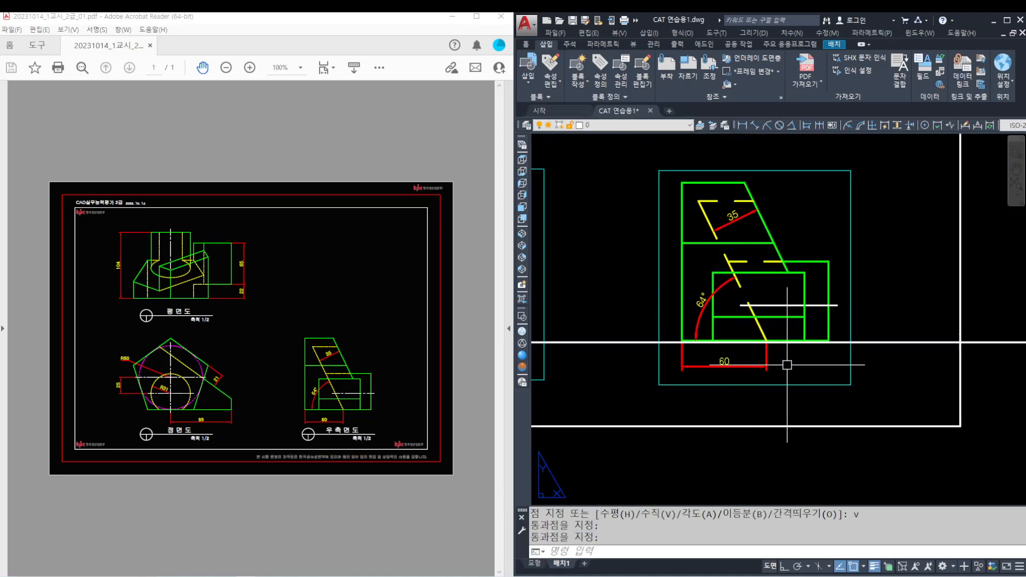
scroll(775, 368, "up", 4)
type("m")
key("space")
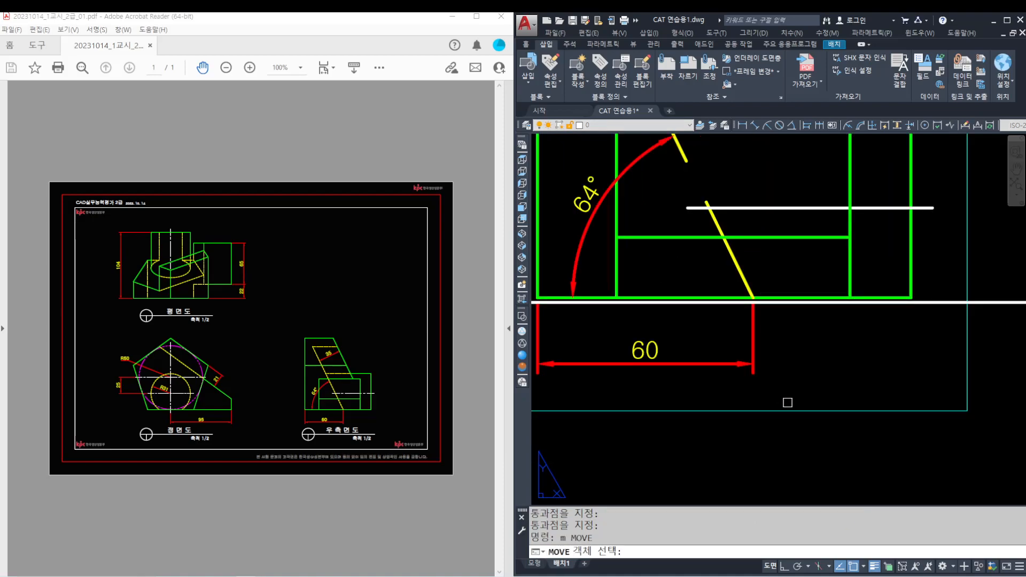
left_click(881, 411)
key("space")
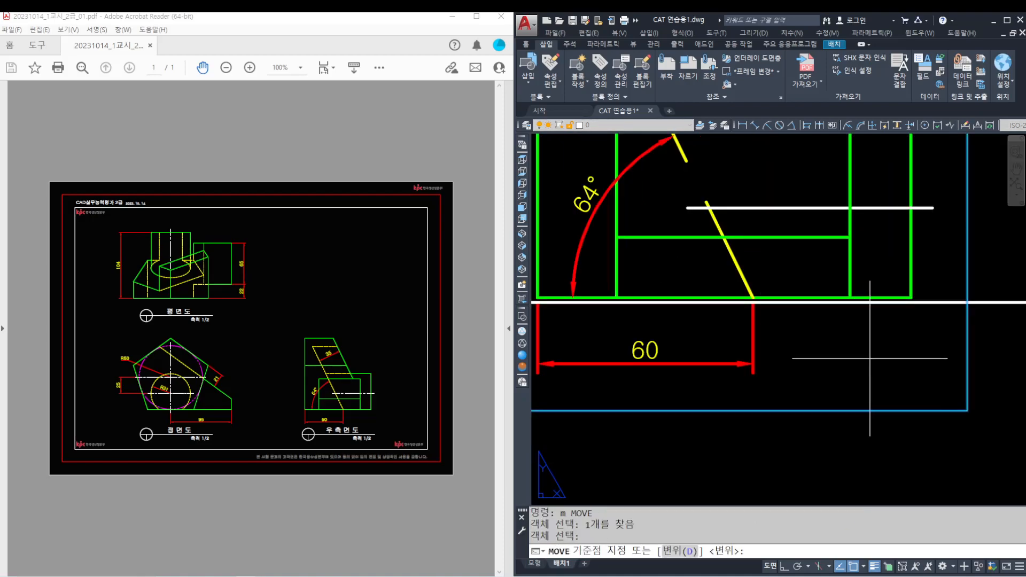
scroll(916, 299, "up", 6)
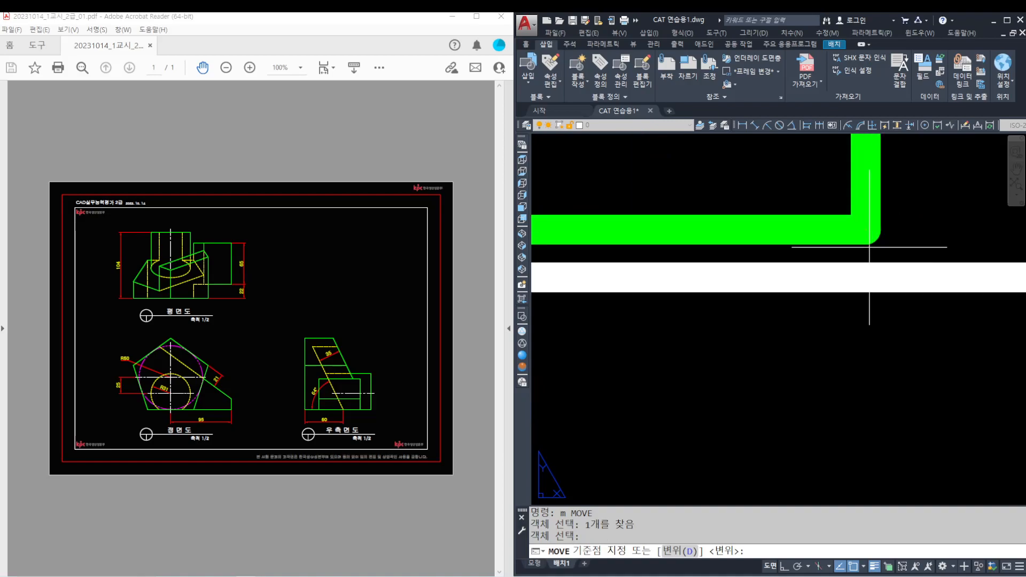
left_click(864, 223)
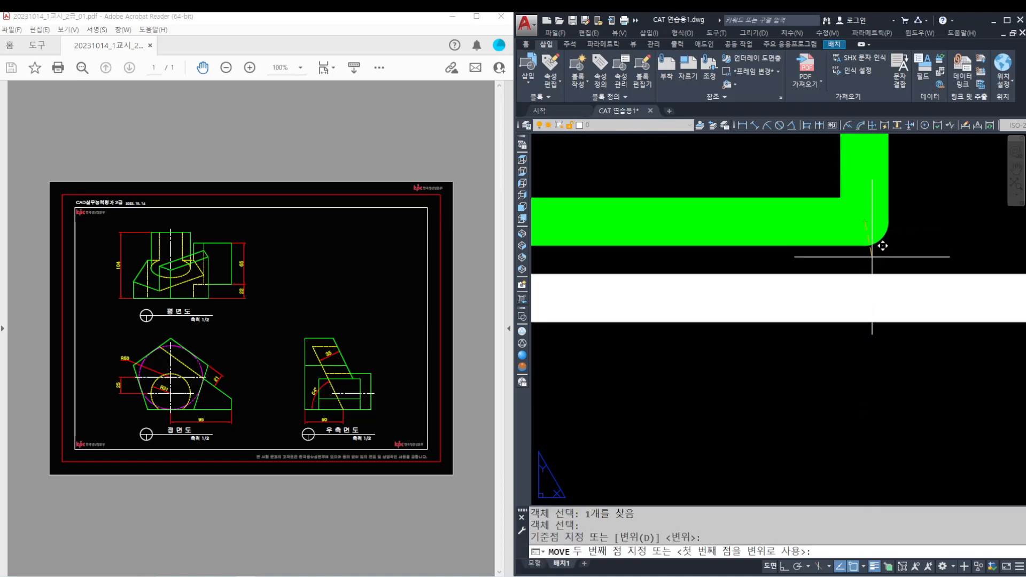
right_click(818, 365, "shift")
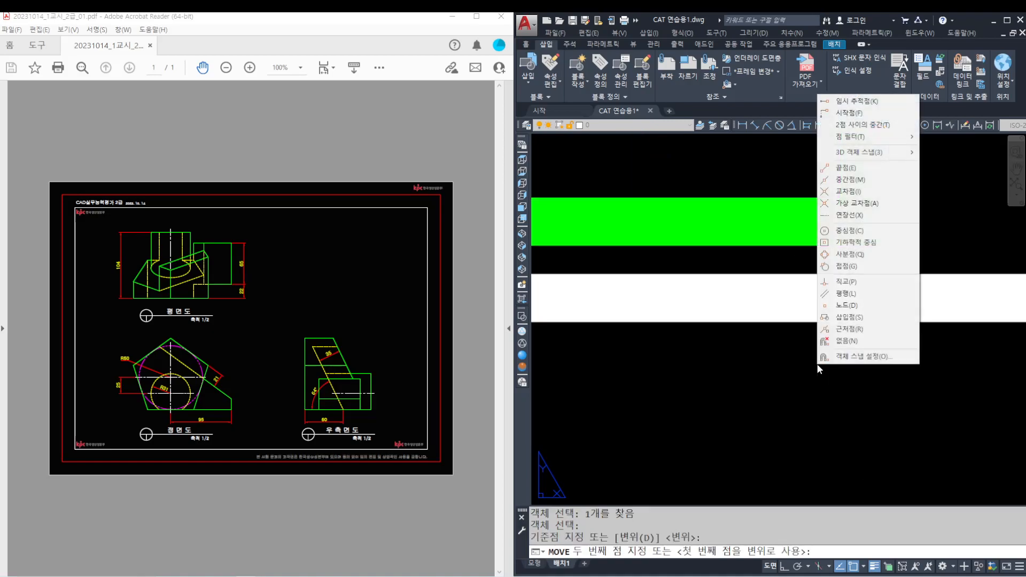
left_click(847, 281)
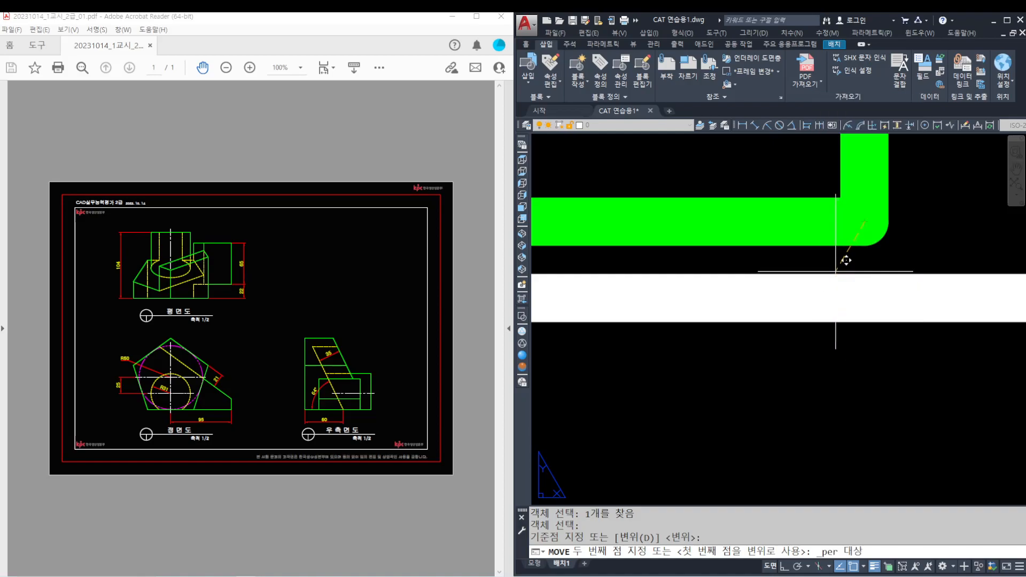
left_click(875, 286)
- Move the top view's viewport perpendicular onto the vertical construction line, using the view's leftmost vertex as base point
scroll(738, 270, "down", 5)
scroll(738, 270, "down", 1)
scroll(663, 271, "up", 6)
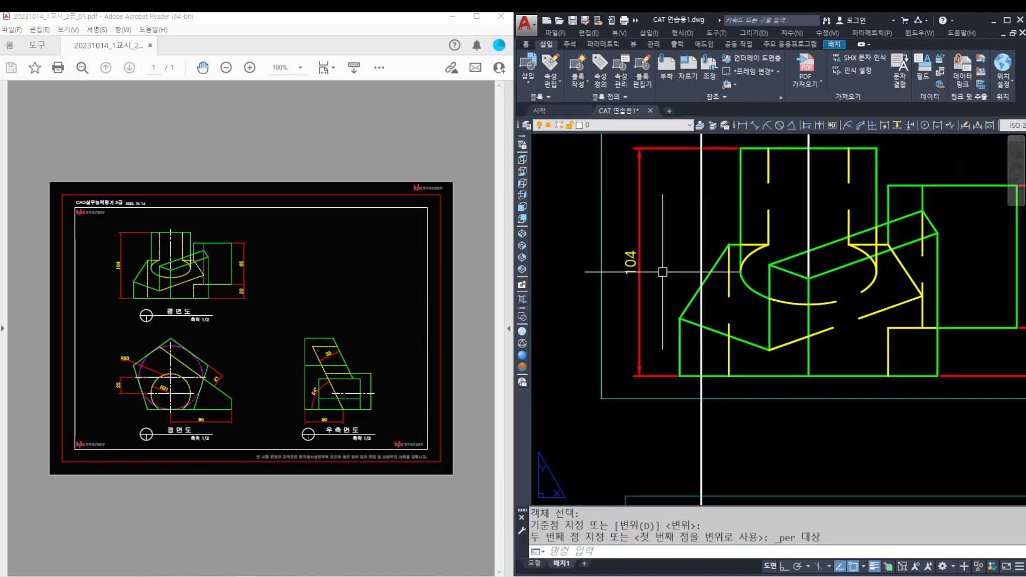
type("m")
key("Return")
middle_click_drag(666, 285, 691, 292)
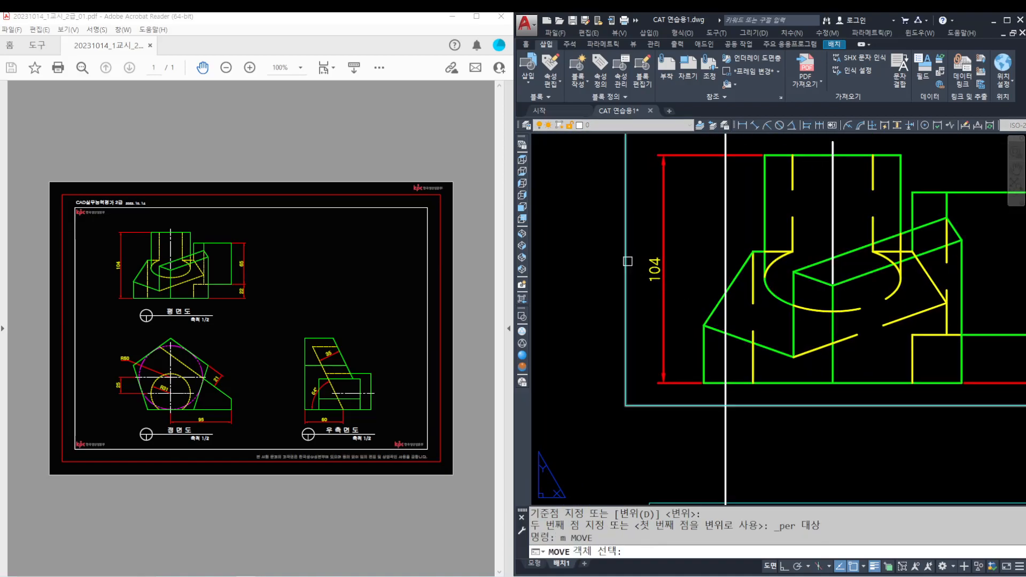
left_click(623, 259)
key("Return")
scroll(679, 321, "up", 5)
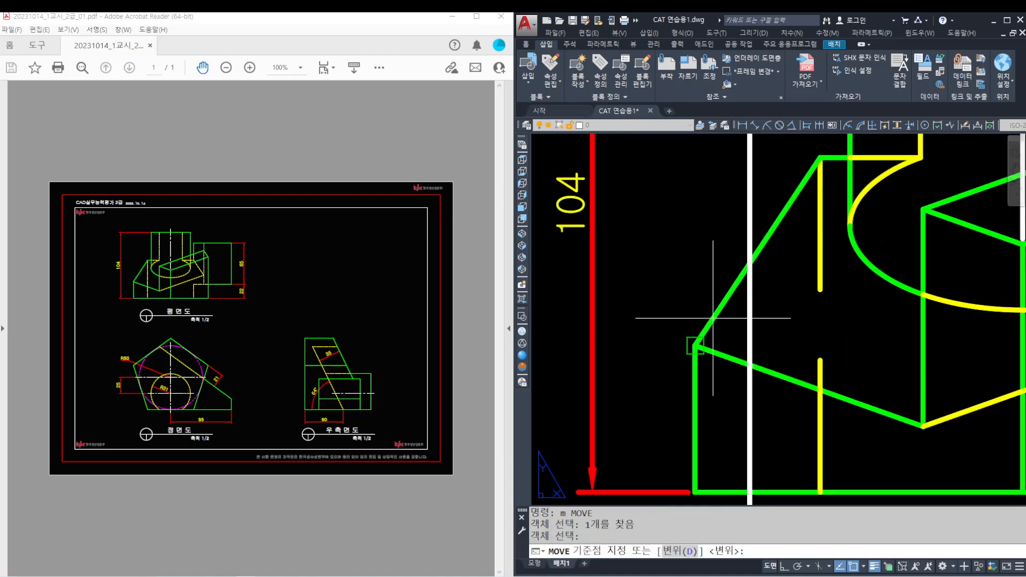
scroll(698, 260, "down", 1)
scroll(698, 260, "up", 4)
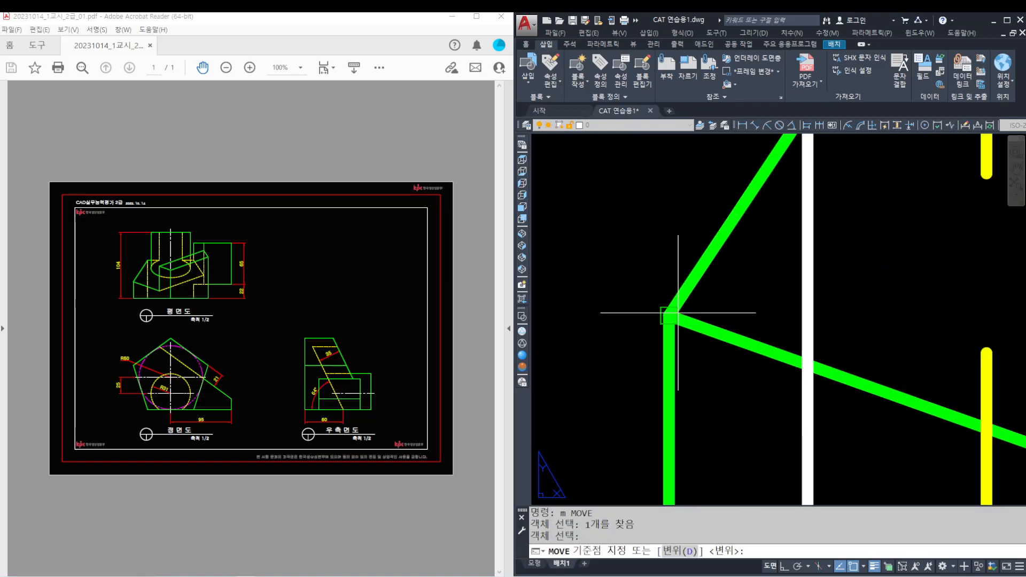
left_click(666, 313)
scroll(749, 298, "up", 3)
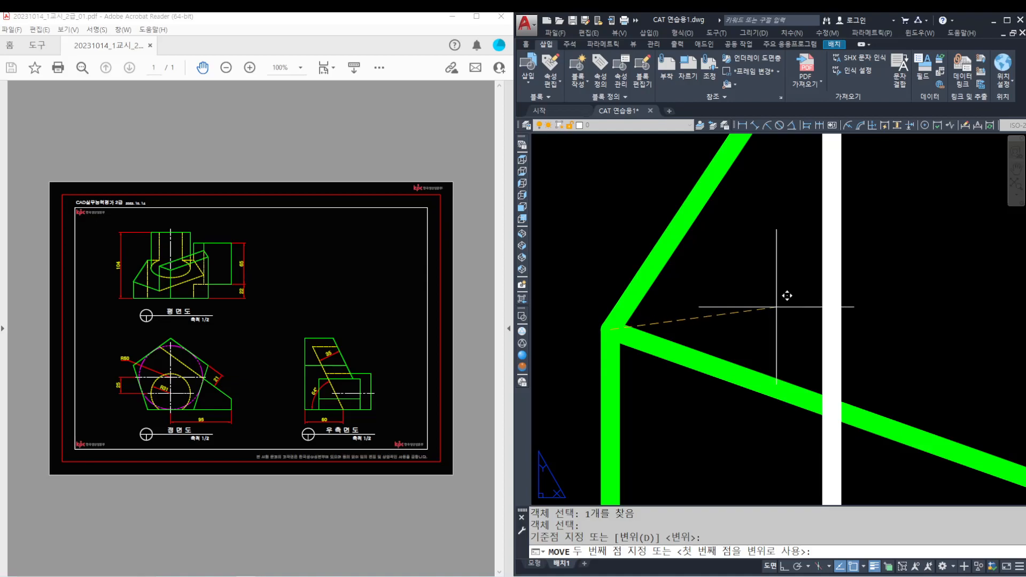
right_click(776, 307, "shift")
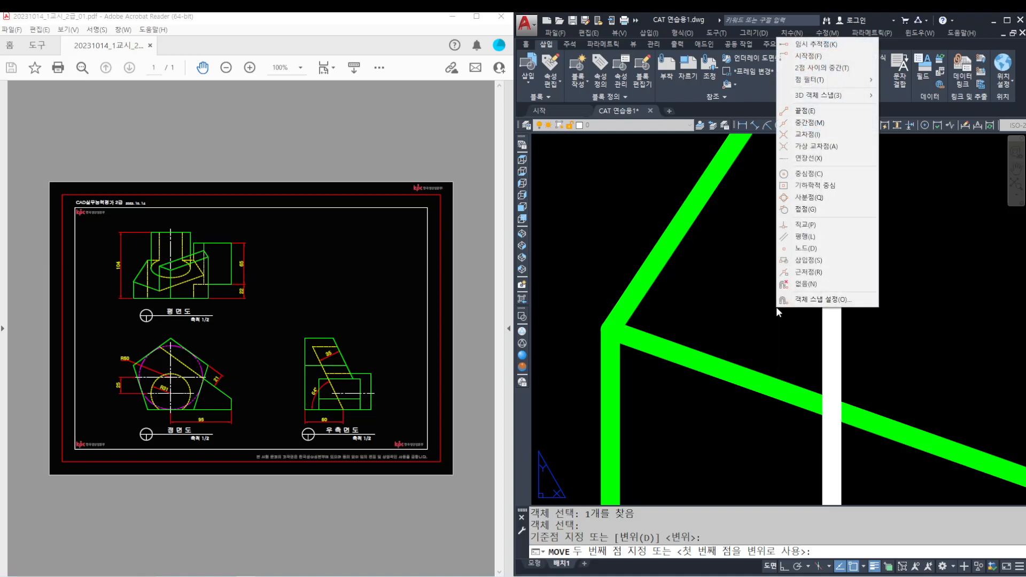
key("p")
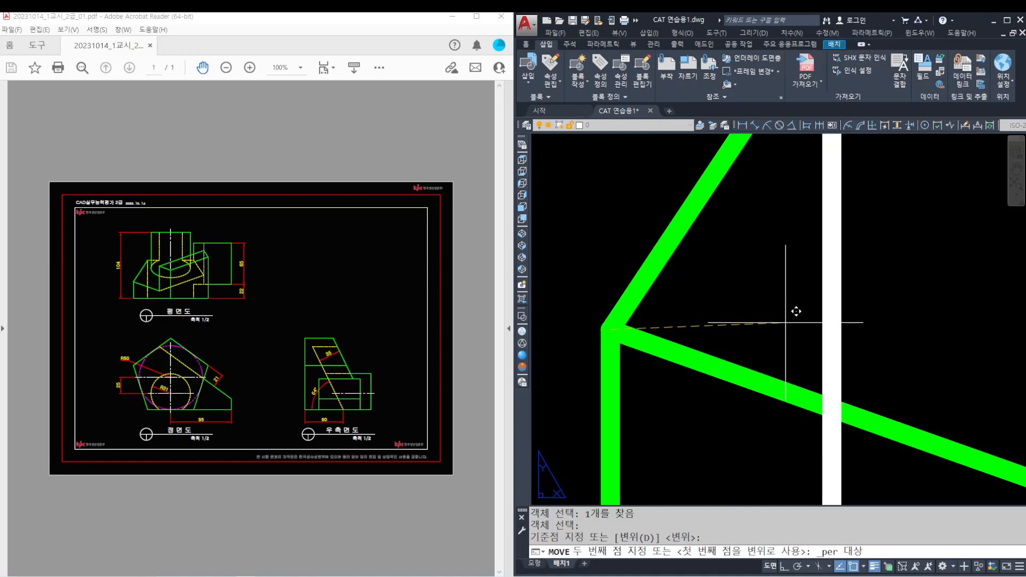
left_click(831, 329)
key("Escape")
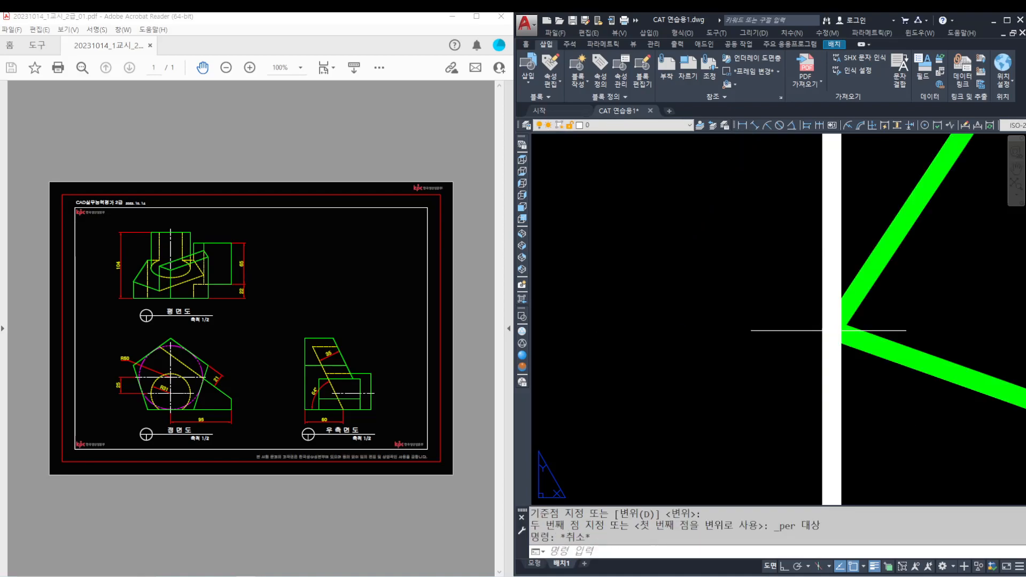
- Erase the horizontal and vertical construction lines from the layout
scroll(831, 331, "down", 8)
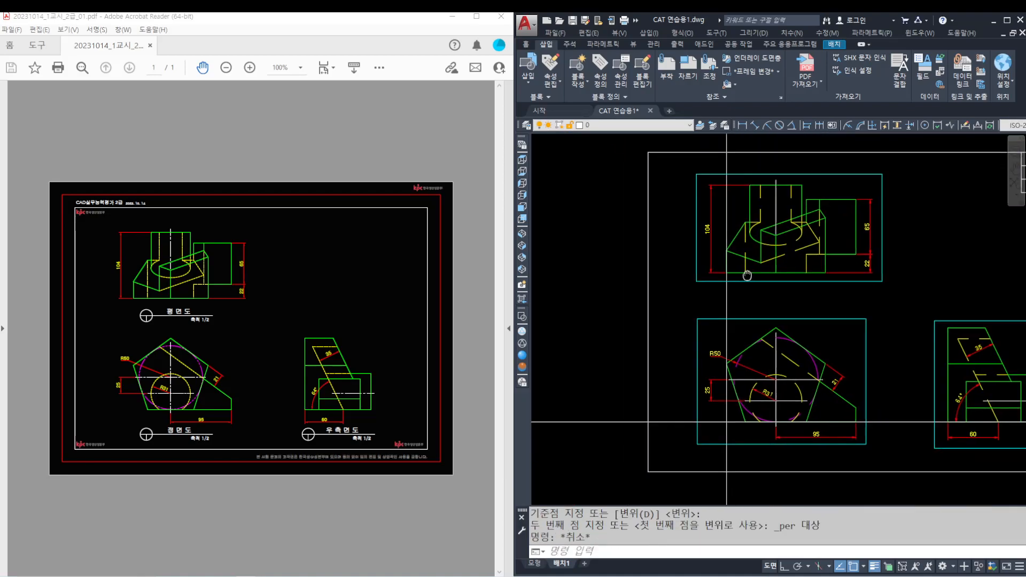
key("Escape")
left_click(813, 365)
left_click(714, 416)
type("e")
key("Return")
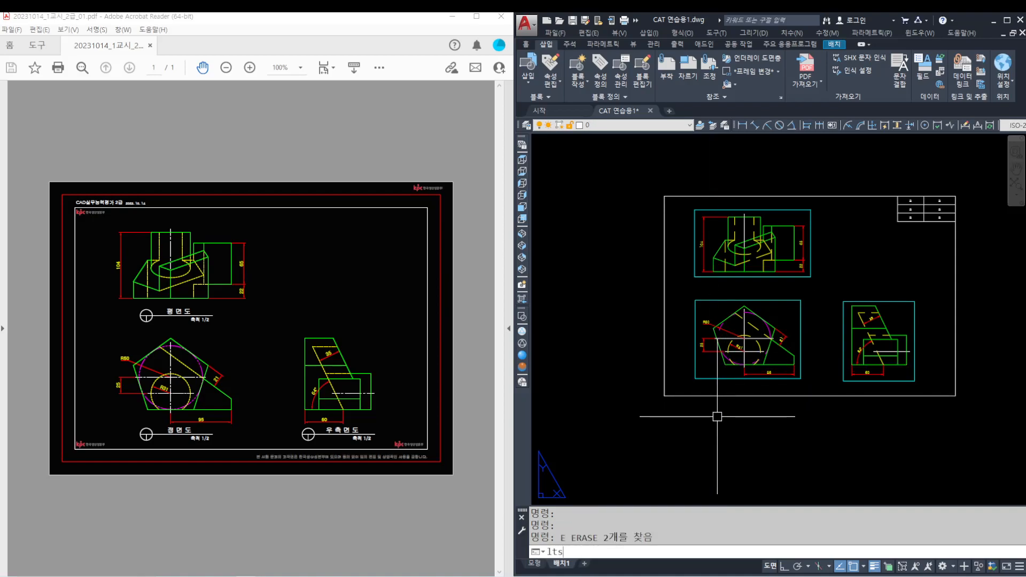
- Set the global linetype scale to 0.23 with LTSCALE
key("Return")
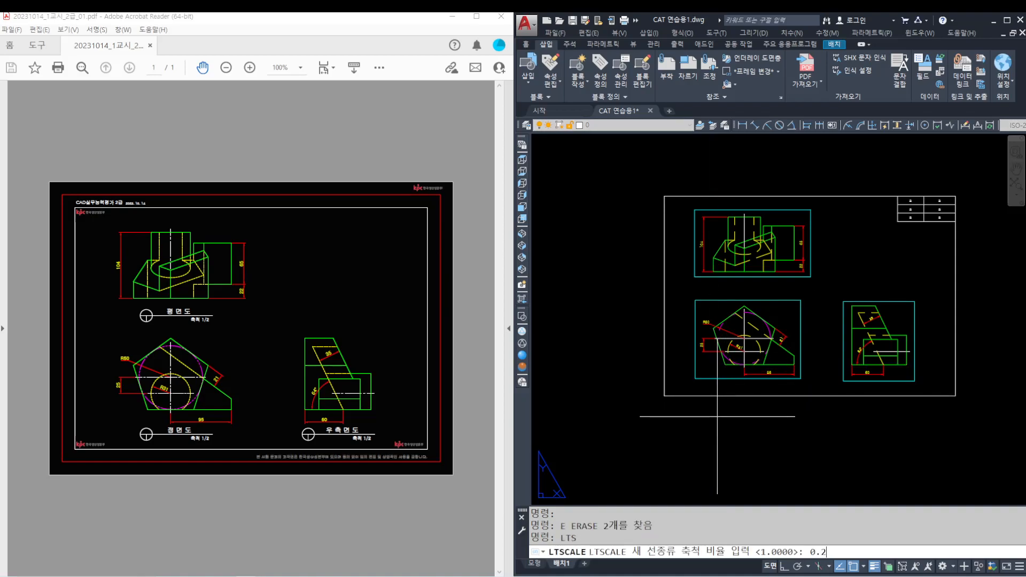
type("0.23")
key("Return")
scroll(718, 416, "up", 3)
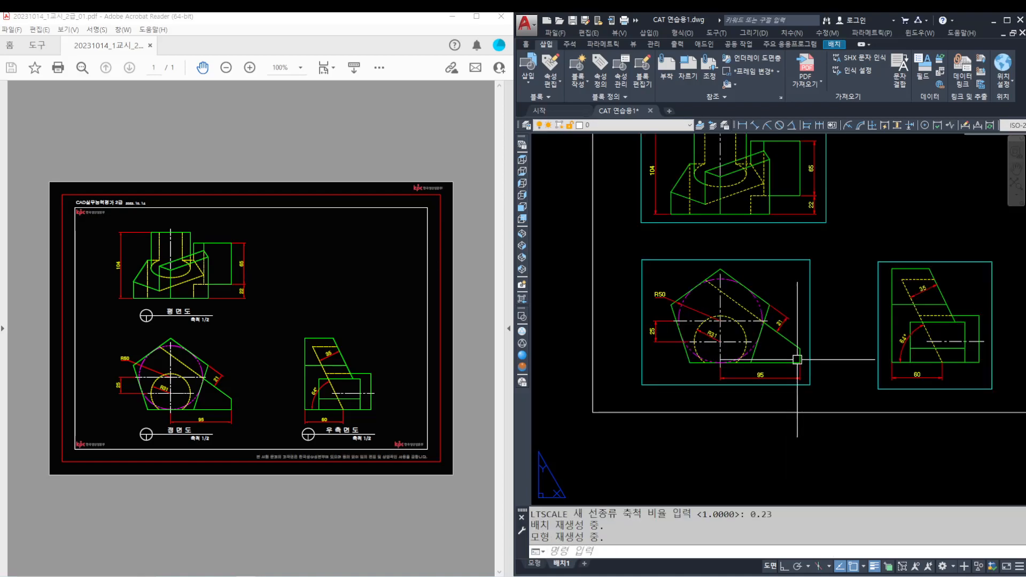
scroll(785, 385, "down", 1)
scroll(735, 319, "up", 1)
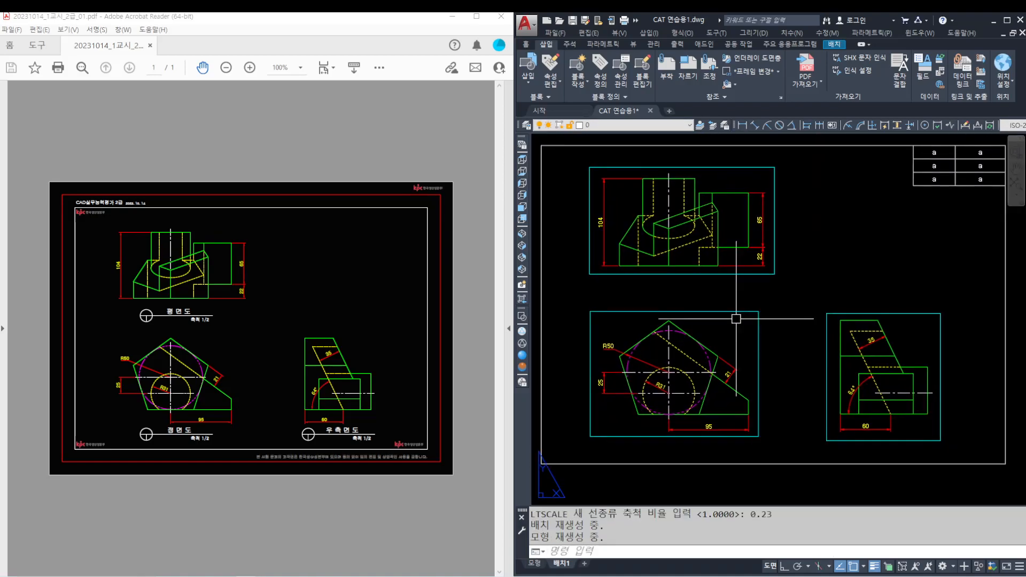
- Freeze the 뷰포트 layer to hide the viewport frames
left_click(651, 125)
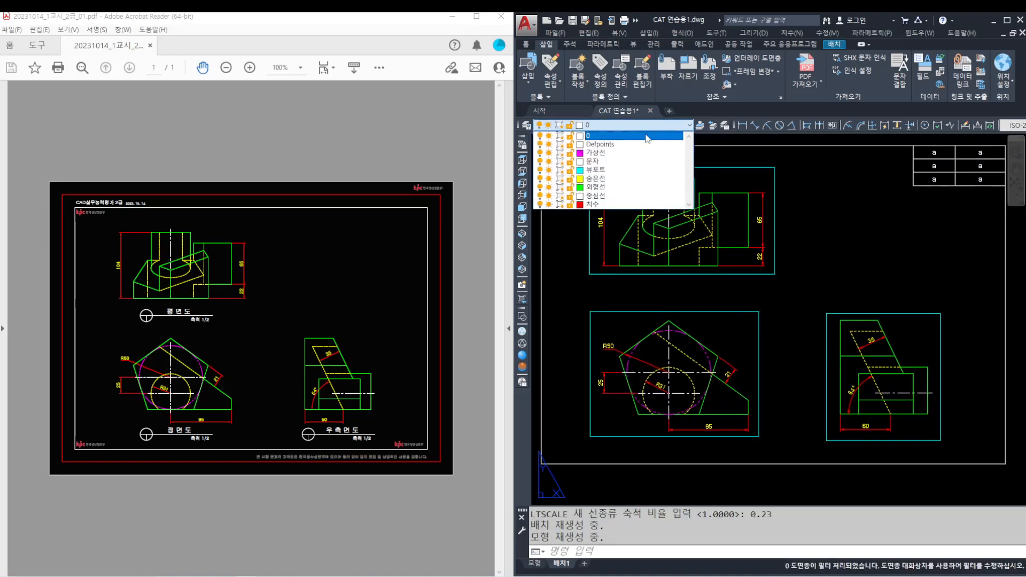
left_click(549, 174)
left_click(557, 244)
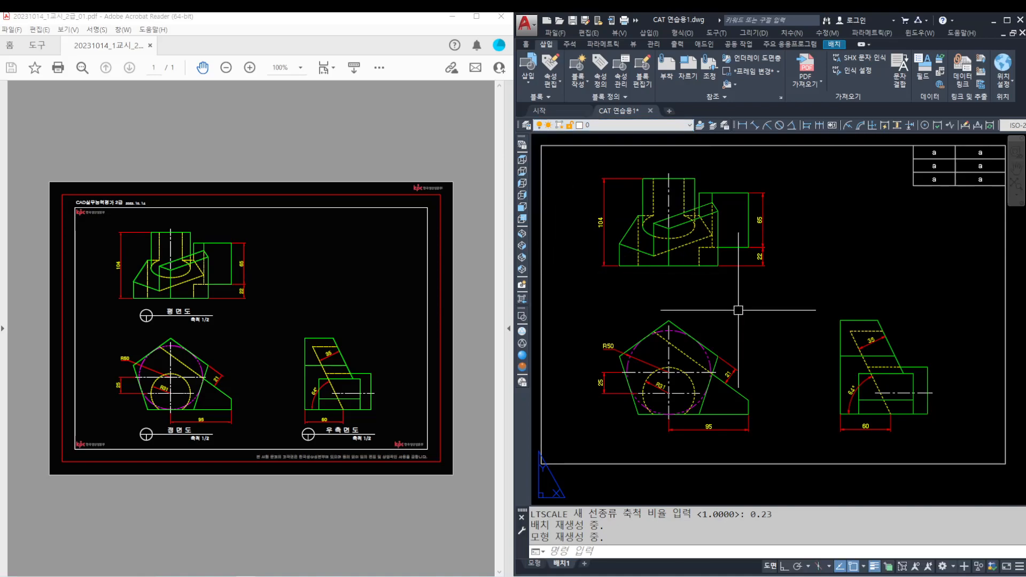
- Insert the TITLE block below the front view, above the sheet border's lower edge
left_click(526, 75)
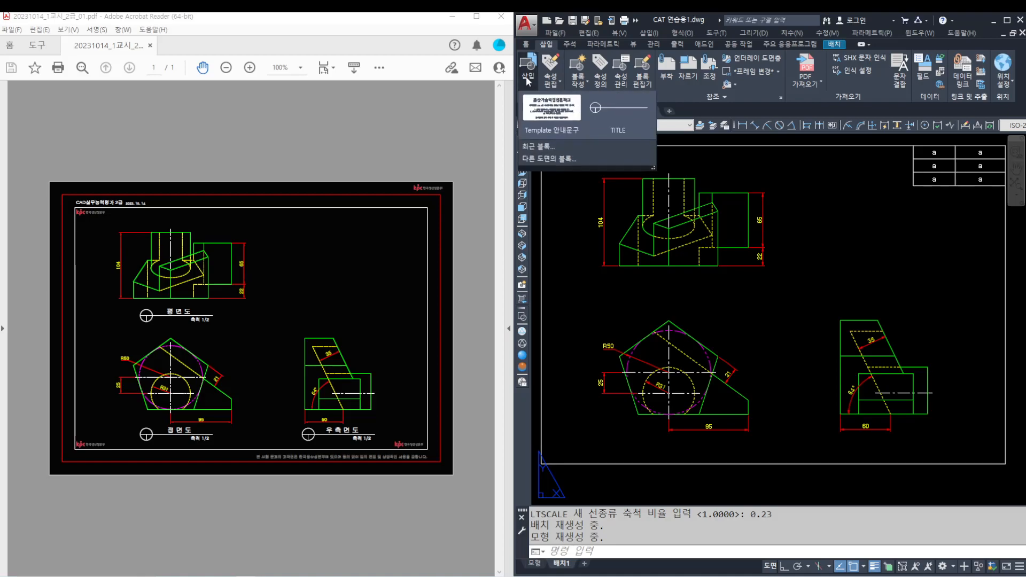
left_click(607, 121)
scroll(657, 457, "up", 2)
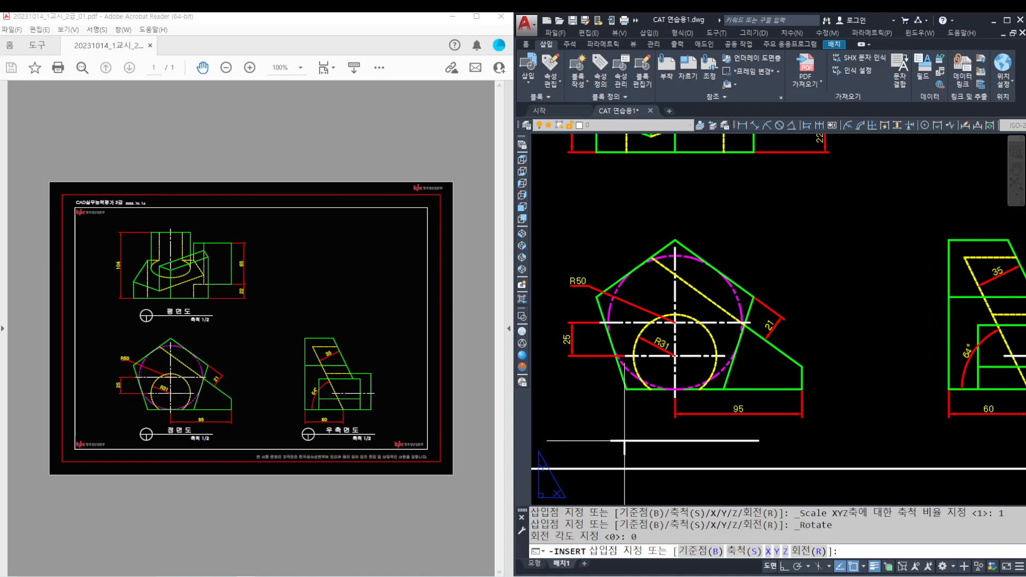
scroll(624, 444, "down", 3)
- Copy the middle-left and bottom-right "a" texts from the title table onto the TITLE block below the front view
scroll(843, 241, "up", 4)
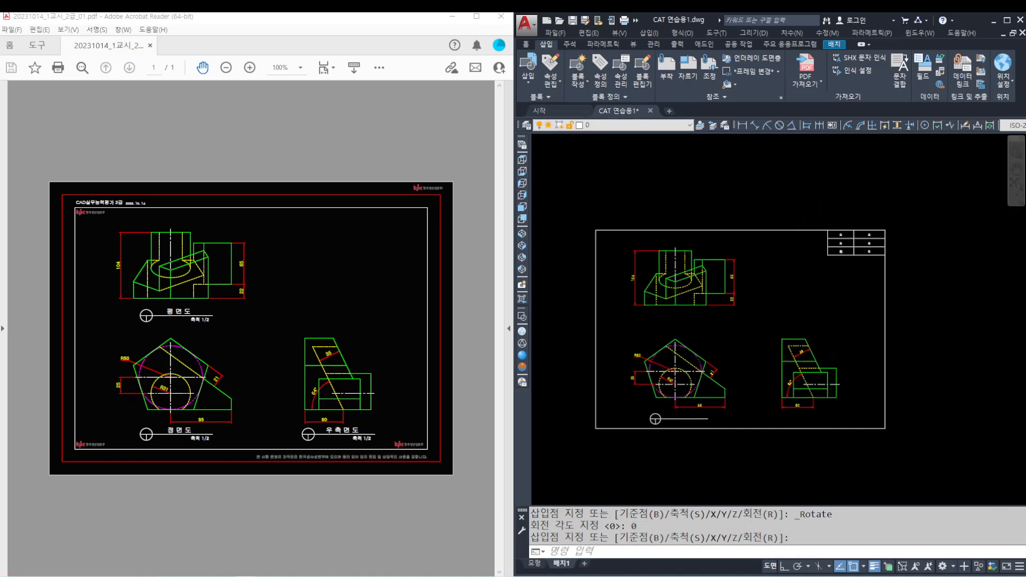
type("co")
key("Return")
left_click(847, 247)
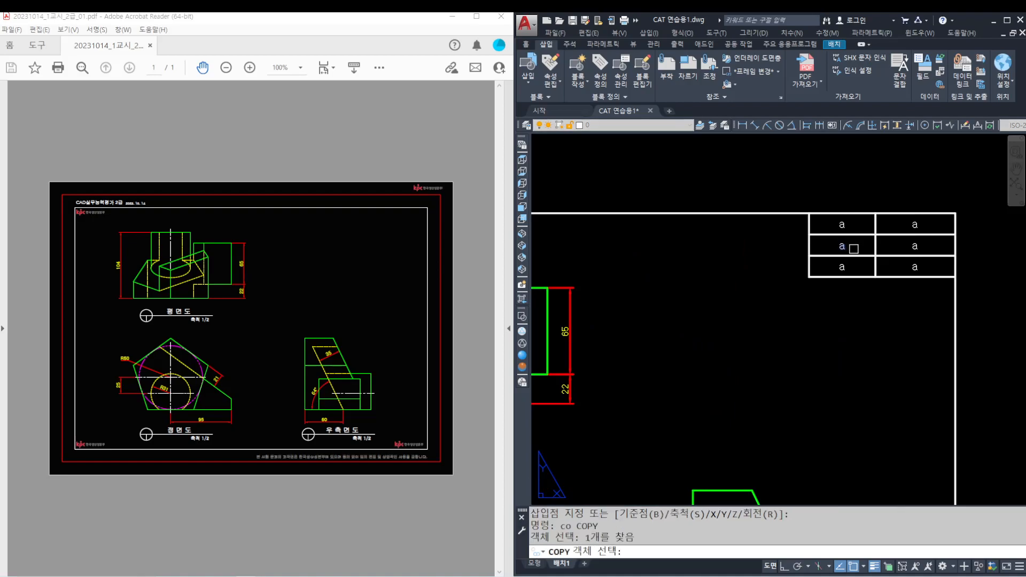
left_click(915, 267)
key("Return")
left_click(809, 255)
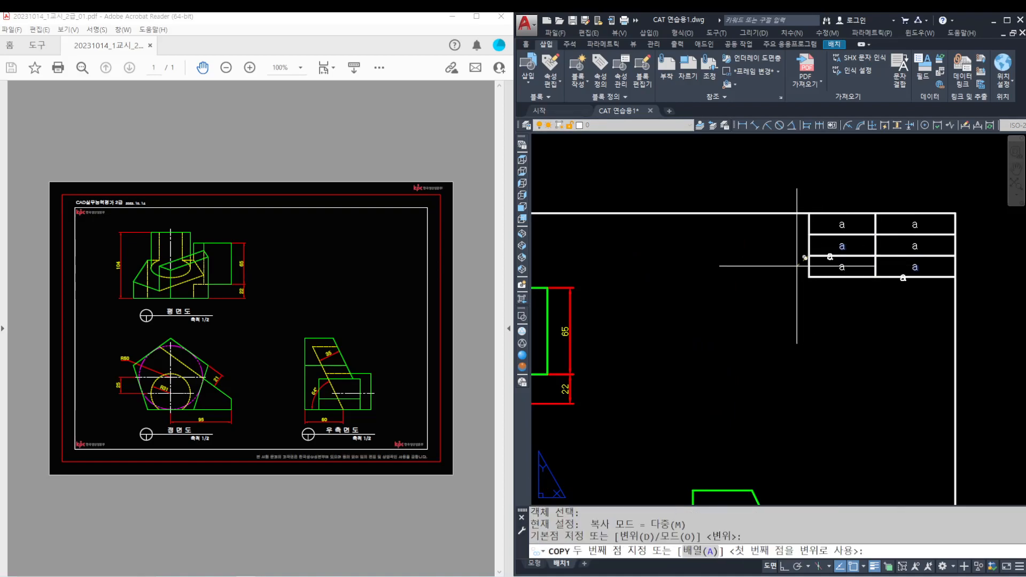
scroll(745, 255, "down", 4)
scroll(596, 343, "up", 3)
left_click(622, 347)
scroll(647, 344, "up", 2)
key("Return")
- Change the copied text above the TITLE block's line to "정 면 도"
double_click(651, 327)
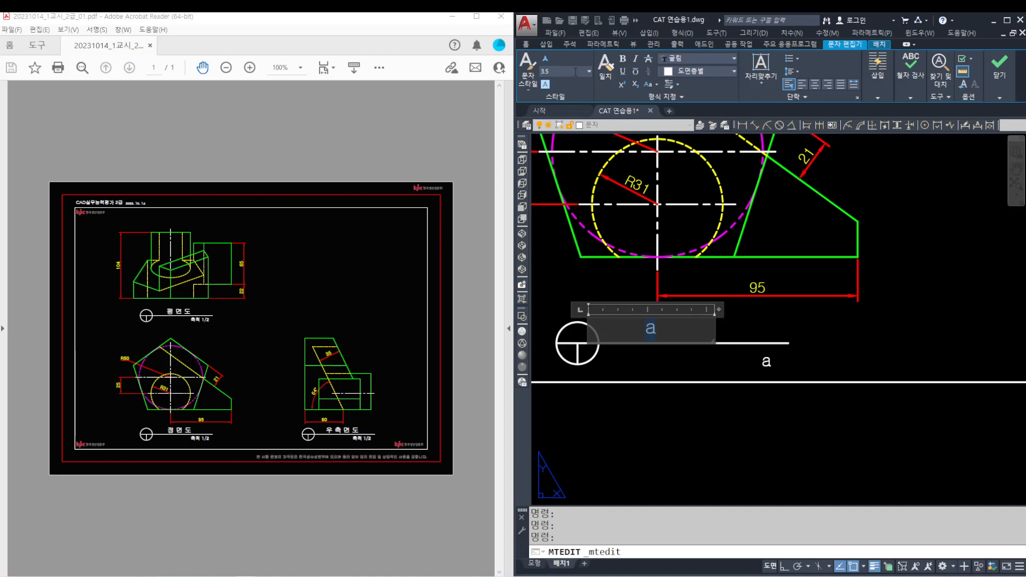
type("도")
left_click(998, 64)
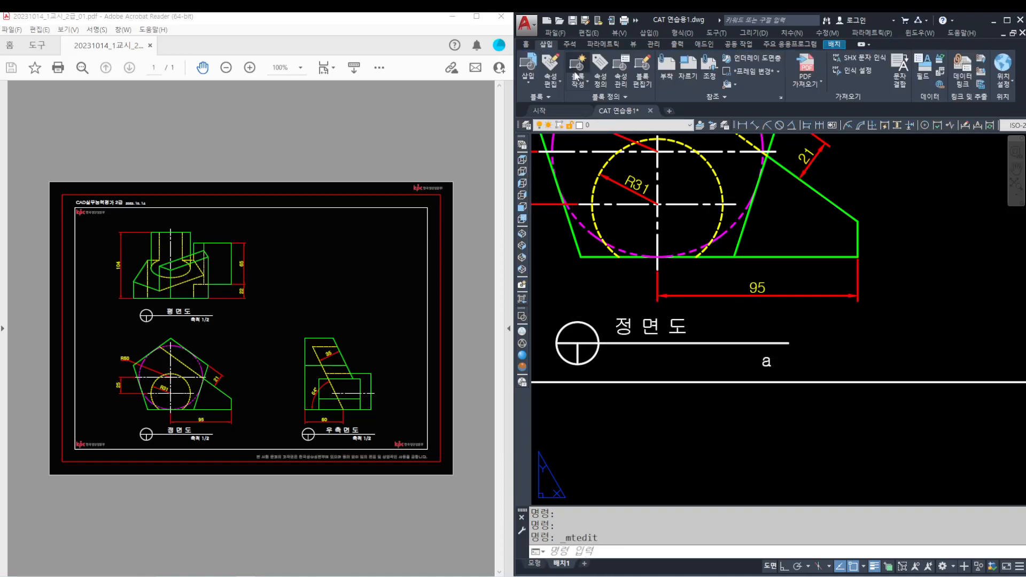
- Change the copied text below the TITLE block's line to "축척 1/2"
left_click(761, 361)
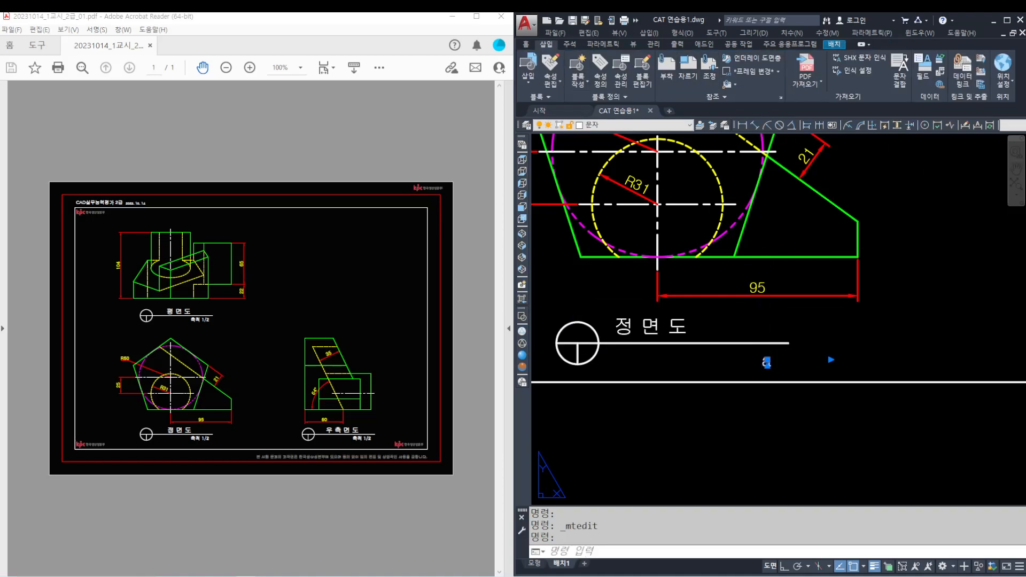
double_click(765, 362)
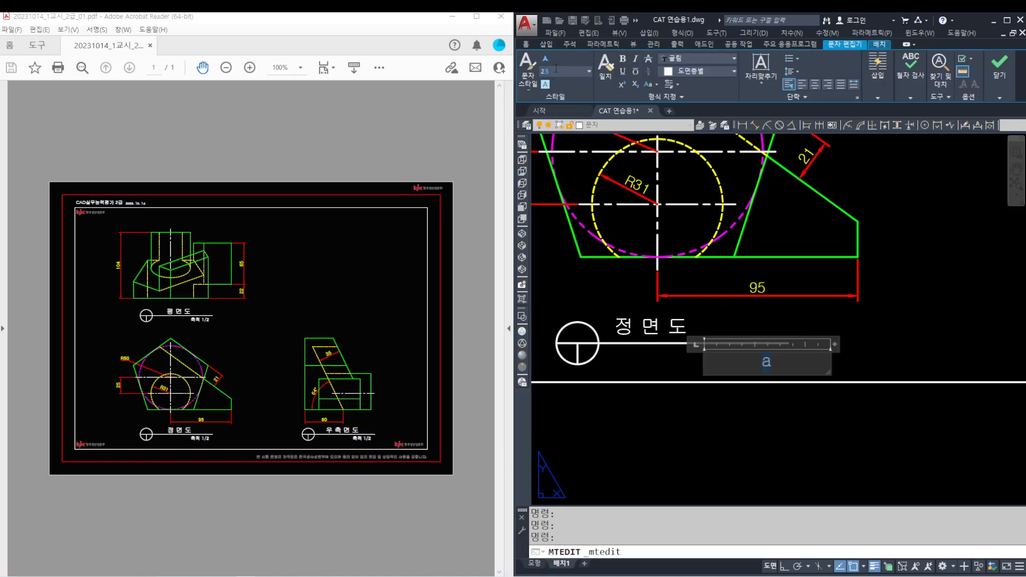
type("축척 1/2")
key("ctrl+Return")
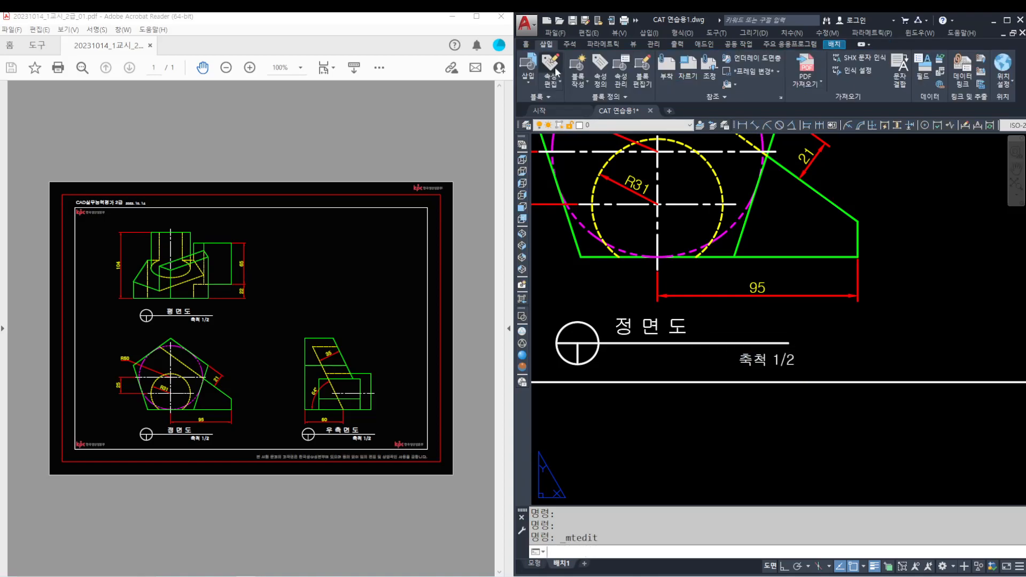
- Shift the "정 면 도" text right to centre it over the title line, and nudge the "축척 1/2" text slightly left
left_click(648, 326)
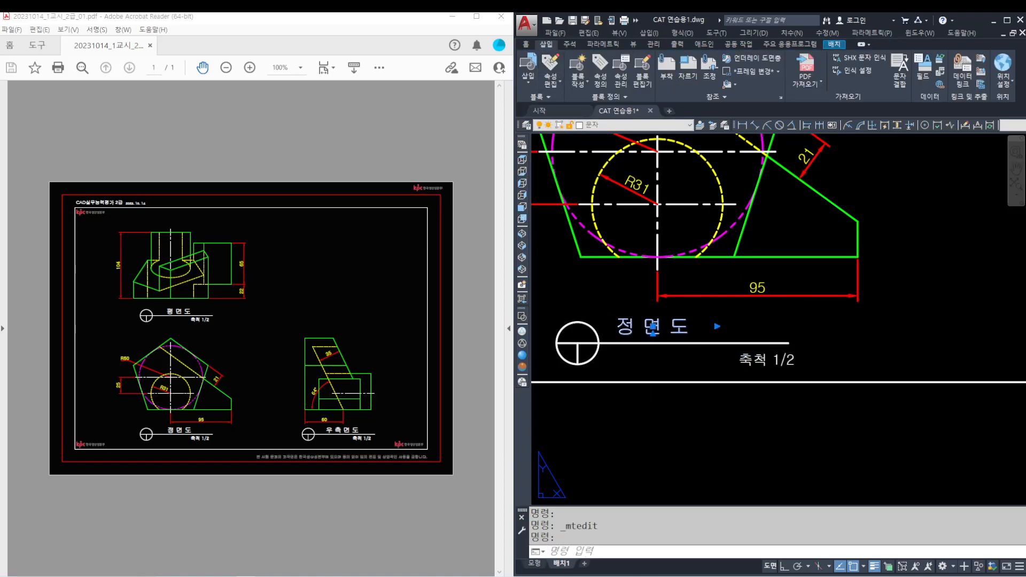
left_click_drag(704, 333, 727, 332)
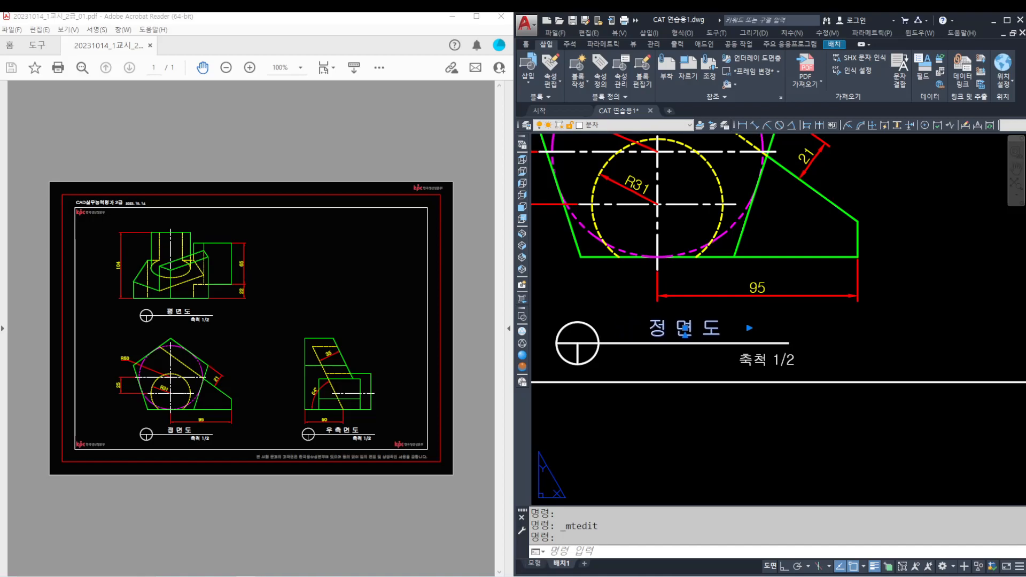
key("Escape")
left_click(742, 362)
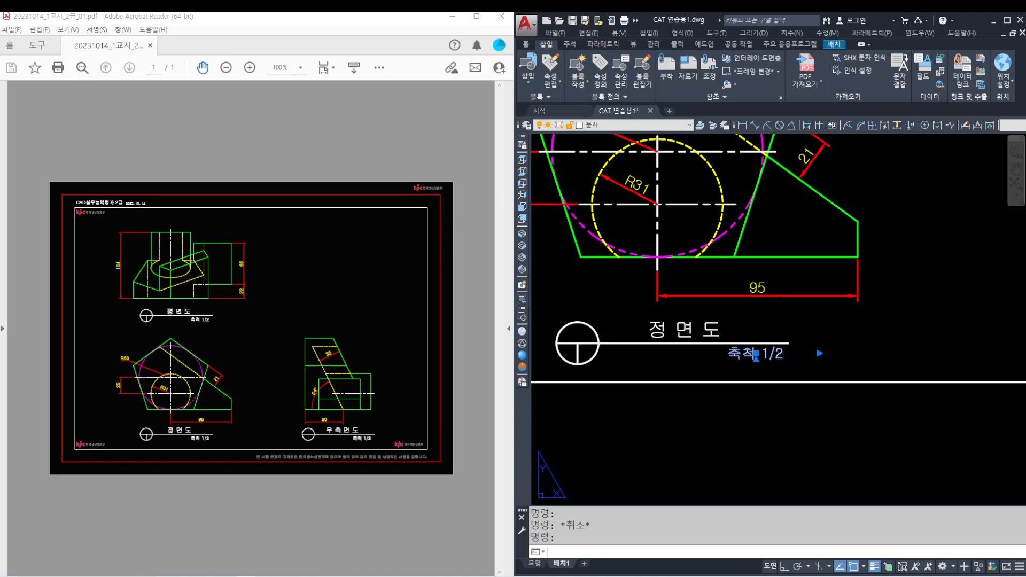
- Copy the front view's title block with its "정 면 도" and "축척 1/2" texts below the right-side view and below the top view
key("Escape")
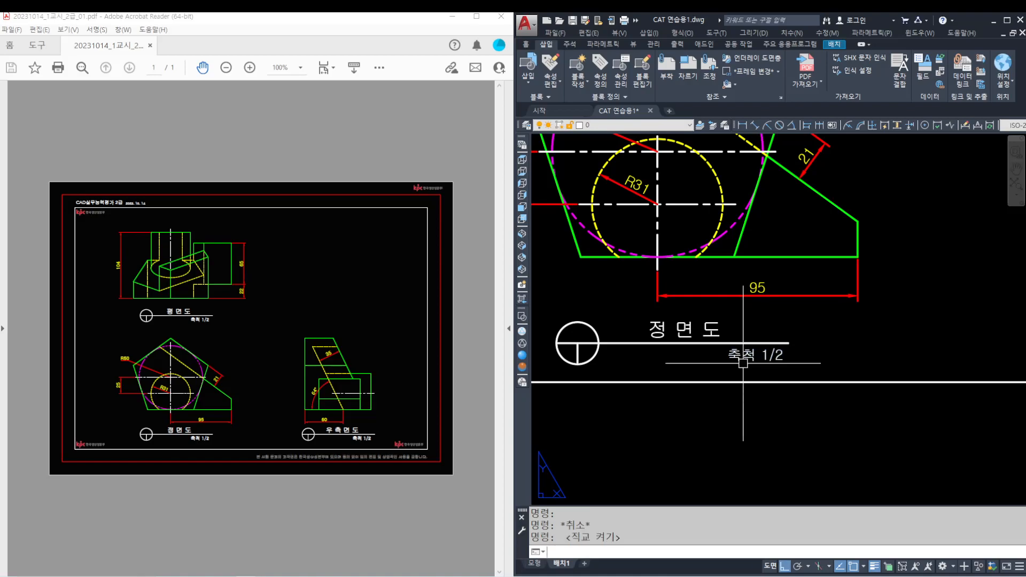
key("space")
left_click(816, 374)
left_click(608, 326)
key("space")
left_click(663, 348)
scroll(664, 348, "down", 2)
middle_click_drag(921, 344, 775, 350)
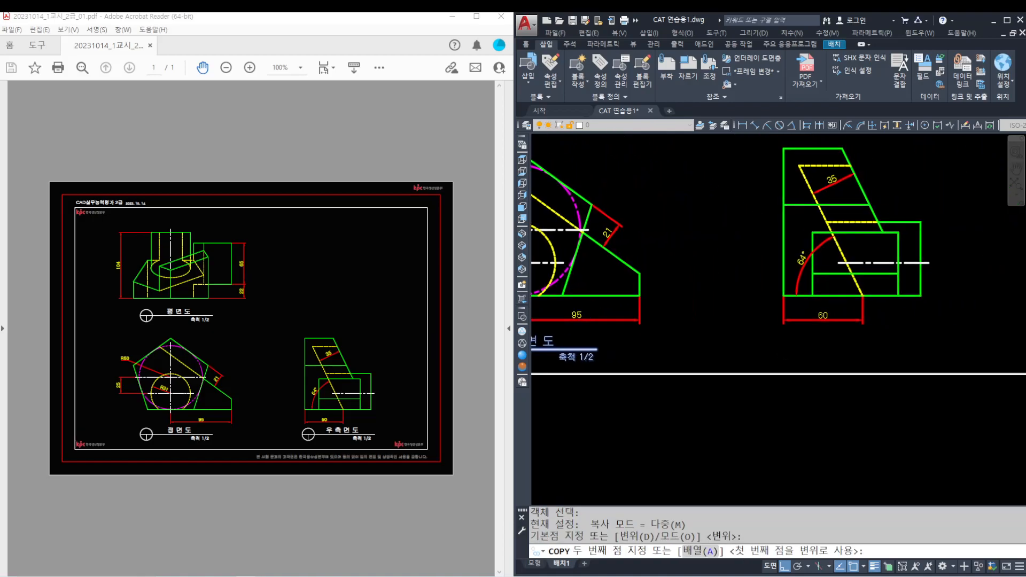
left_click(851, 349)
middle_click_drag(660, 302, 735, 426)
middle_click_drag(609, 225, 682, 281)
left_click(678, 277)
key("Escape")
key("Escape")
key("Escape")
- Change the title text below the top view to "평 면 도"
double_click(666, 265)
left_click_drag(670, 266, 658, 259)
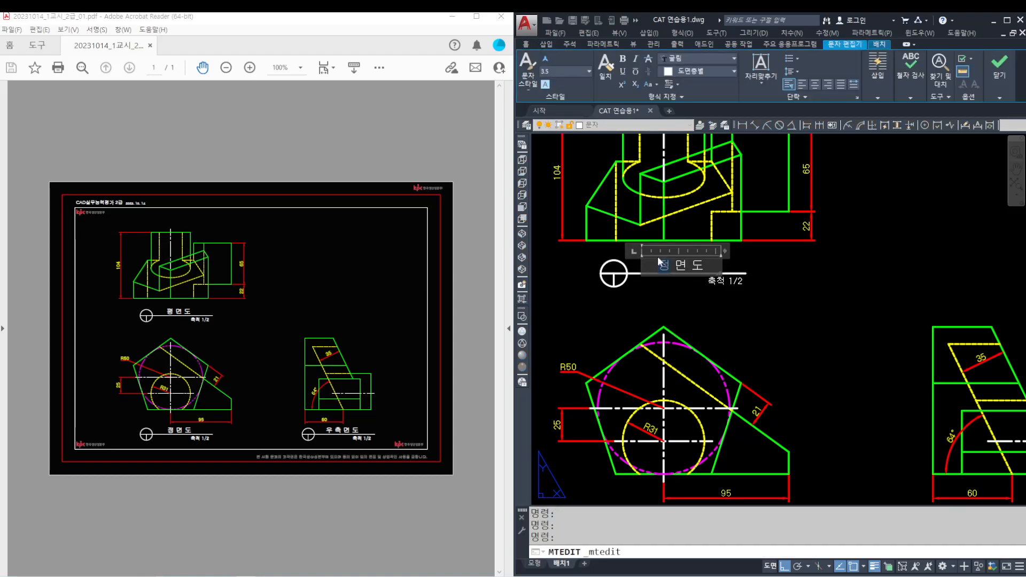
type("평")
key("ctrl+Return")
- Change the title text below the right-side view to "우 측 면 도"
scroll(734, 315, "down", 3)
middle_click_drag(792, 344, 732, 284)
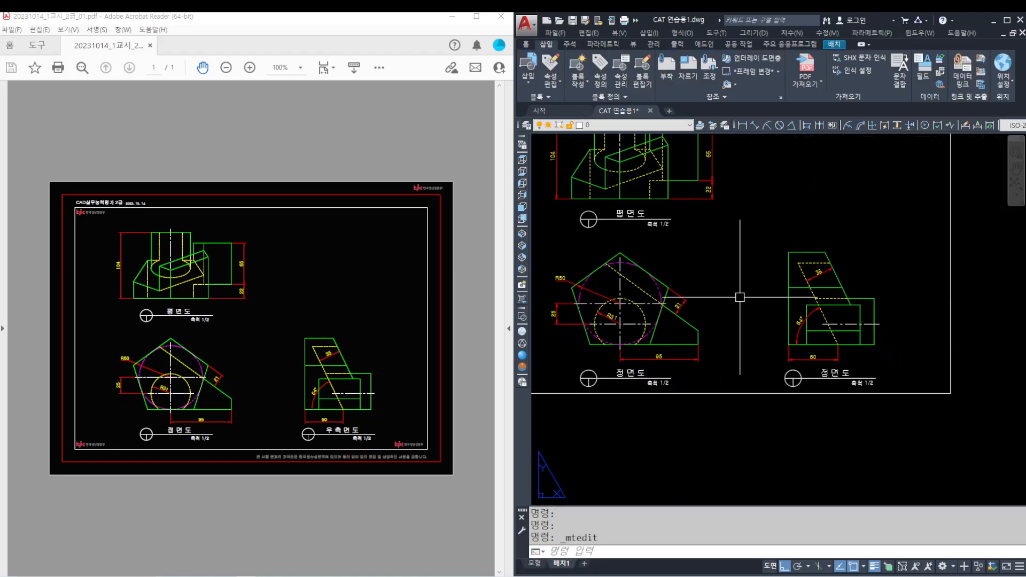
scroll(806, 362, "up", 5)
left_click(855, 366)
double_click(855, 366)
left_click_drag(869, 367, 851, 362)
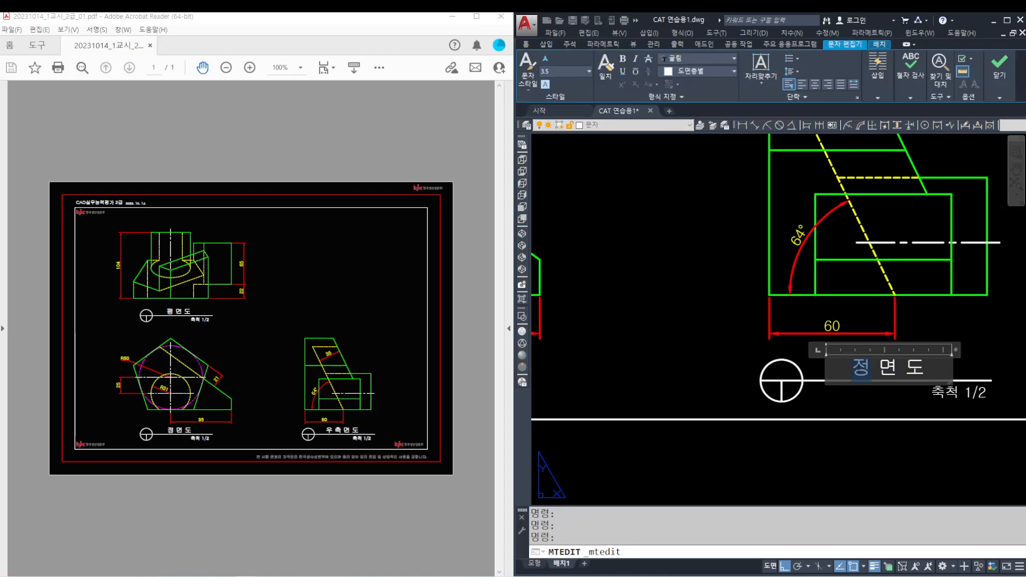
left_click(729, 277)
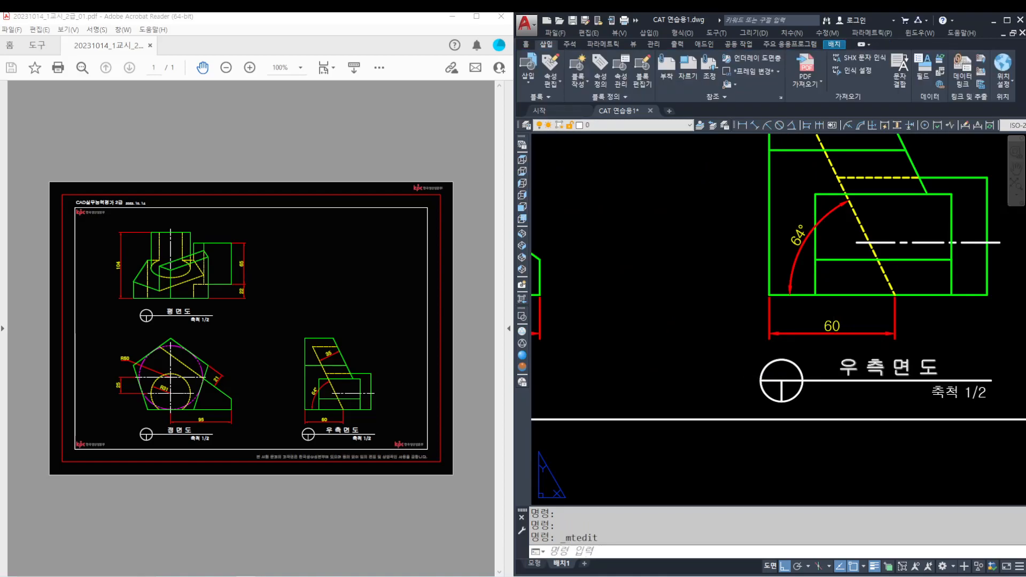
- Replace the placeholder "a" in the title table's first-row label cell with "수험번호"
scroll(729, 277, "down", 5)
middle_click_drag(788, 225, 759, 367)
scroll(801, 259, "up", 4)
scroll(783, 287, "up", 2)
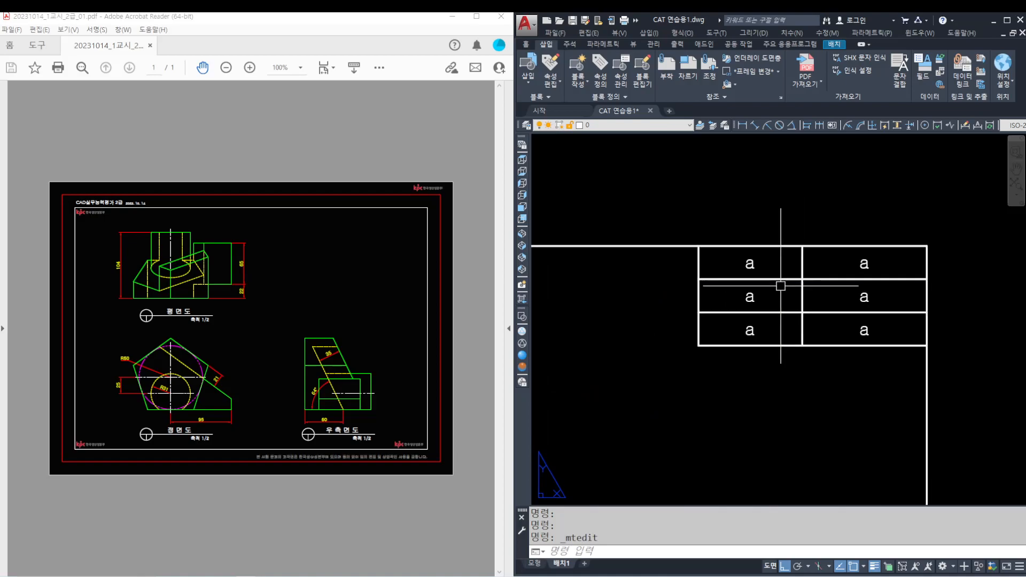
double_click(724, 262)
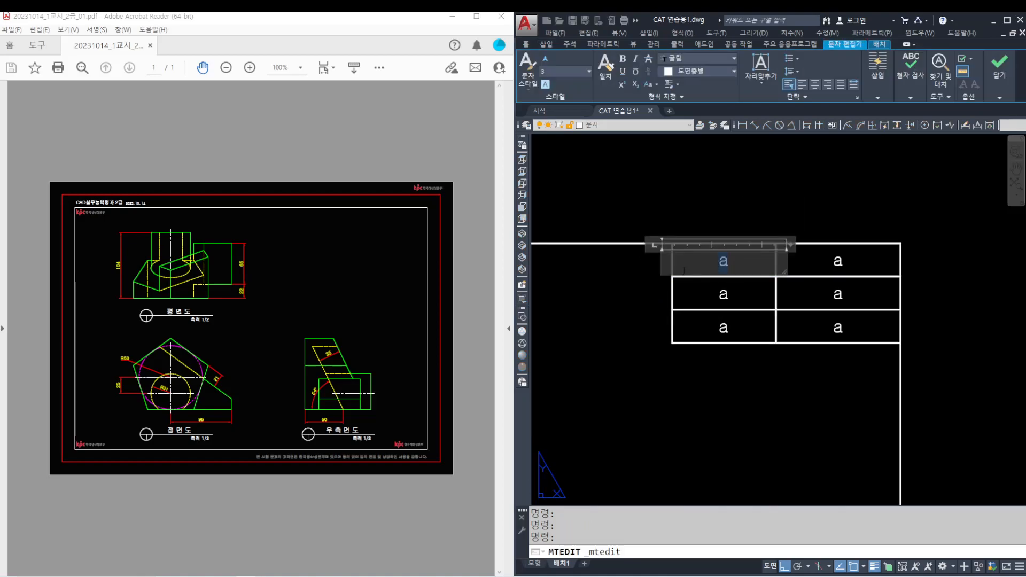
left_click(667, 286)
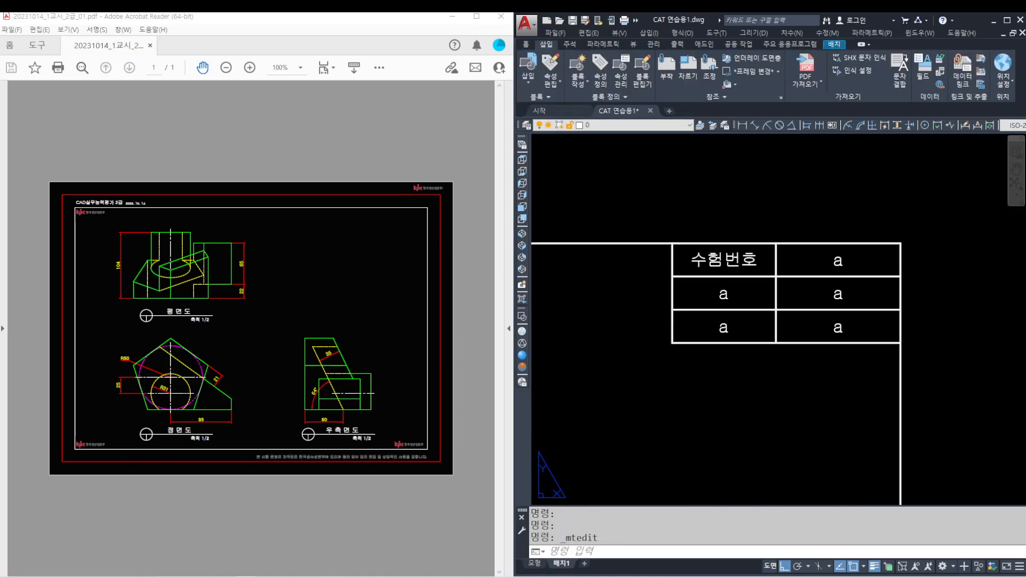
- Replace the placeholder labels in the title table's second and third rows with "이름" and "일자"
left_click(724, 294)
double_click(724, 294)
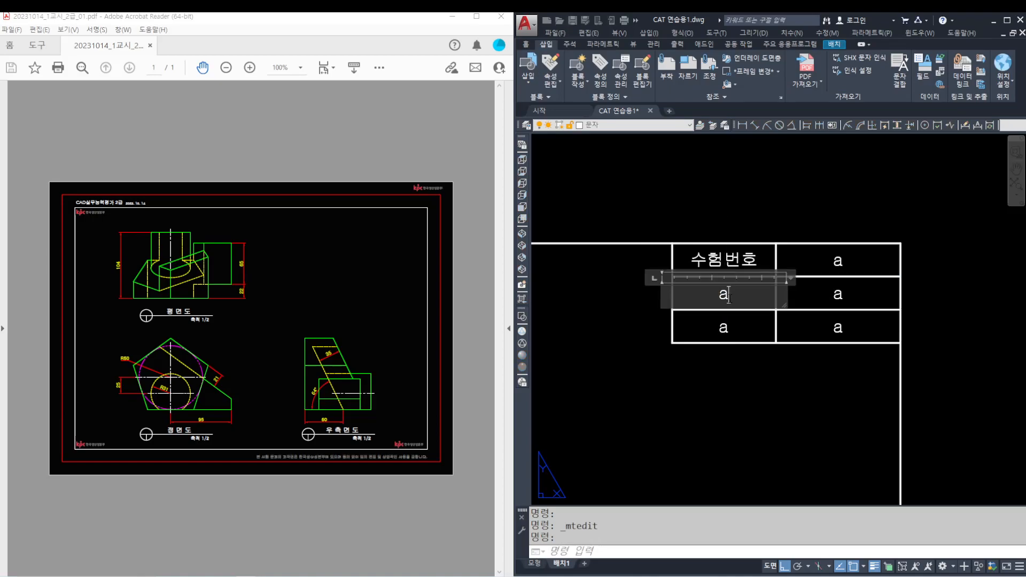
type("이름")
left_click(691, 283)
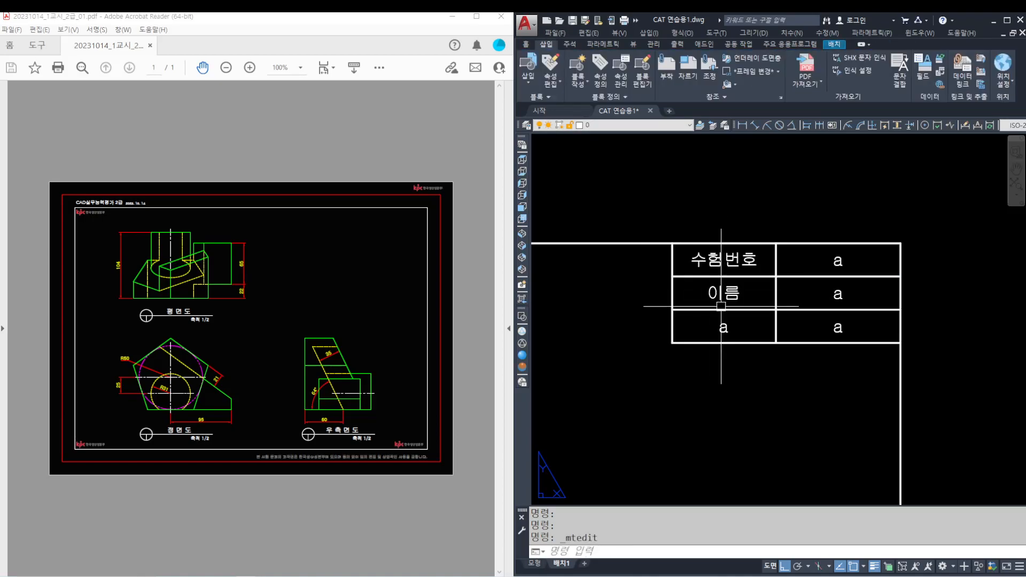
left_click(724, 327)
double_click(689, 333)
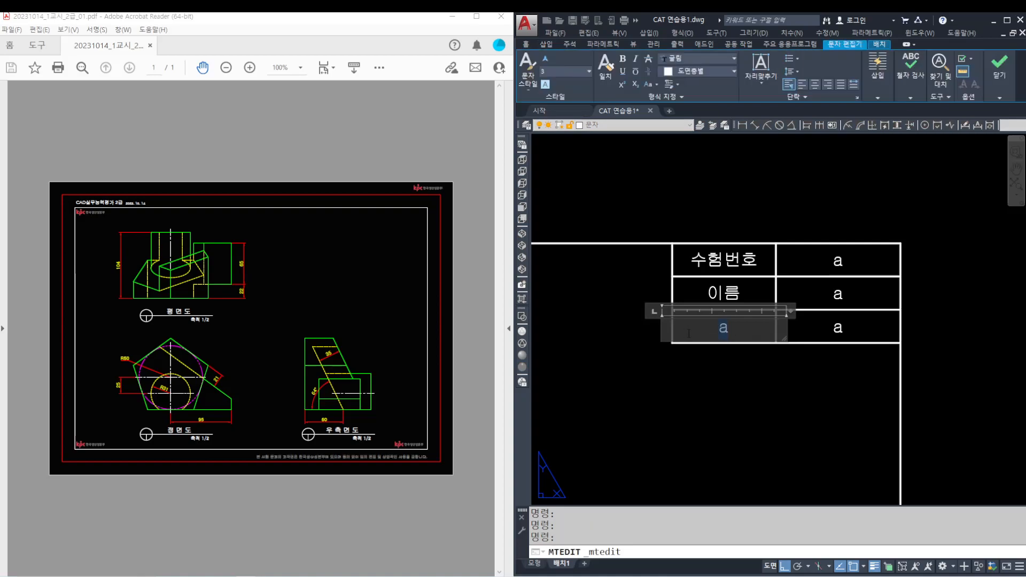
left_click(759, 370)
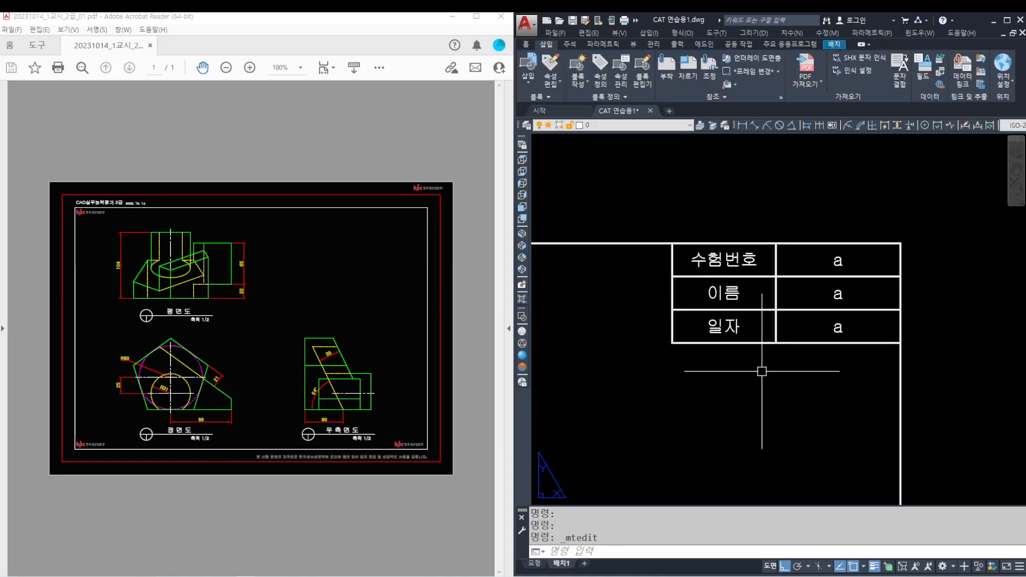
- Fill in the date "2023. 10. 14" beside 일자 and the examinee's name beside 이름 in the title table
left_click(835, 329)
double_click(838, 329)
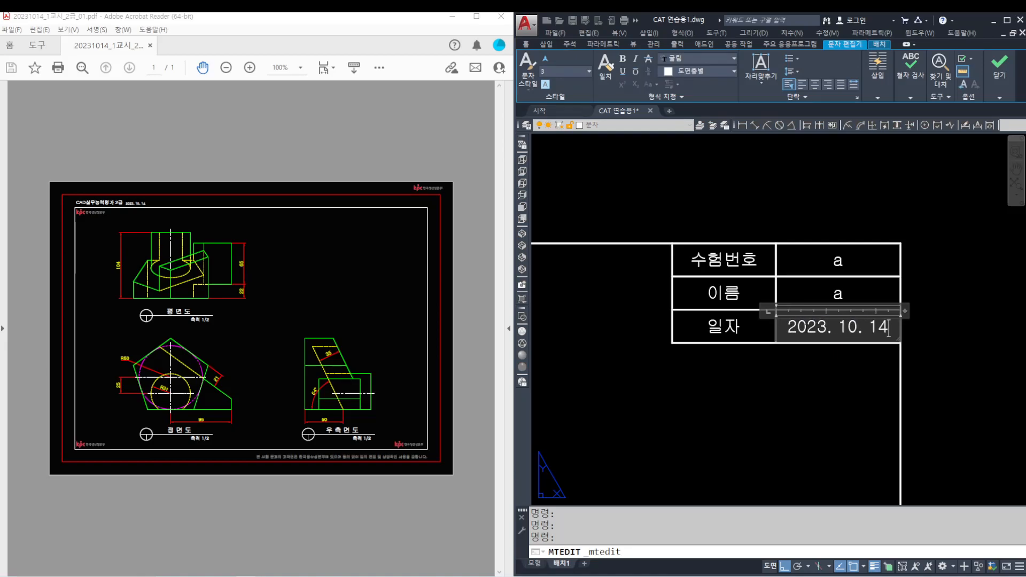
left_click(844, 370)
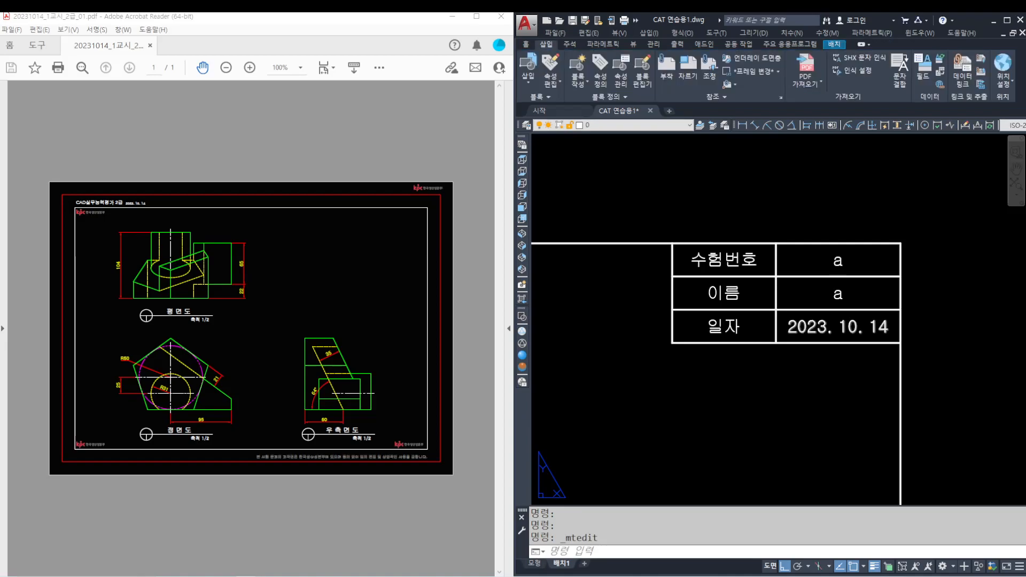
left_click(838, 293)
double_click(791, 297)
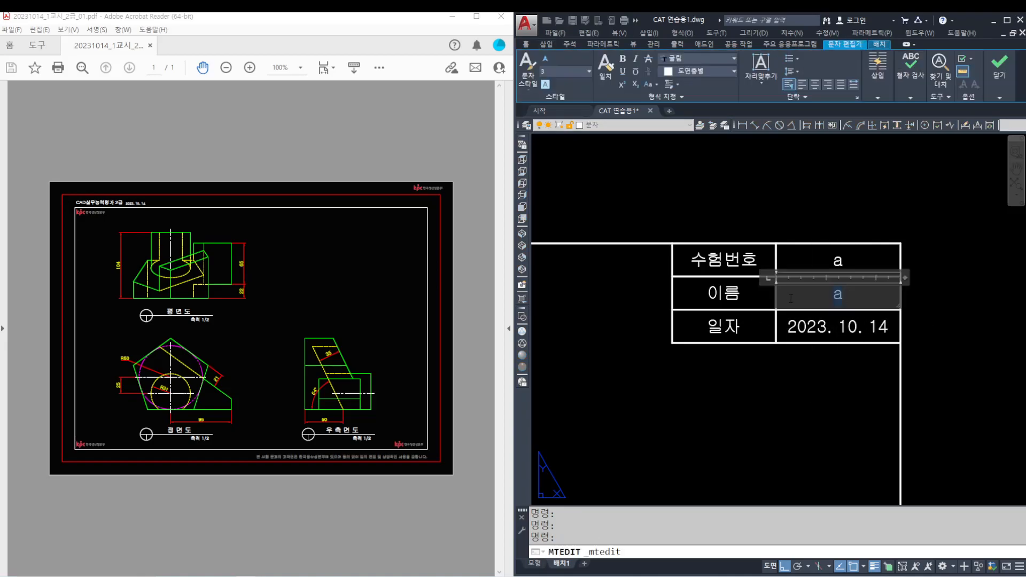
type("ghd")
key("BackSpace")
type("홍길동")
key("ctrl+Return")
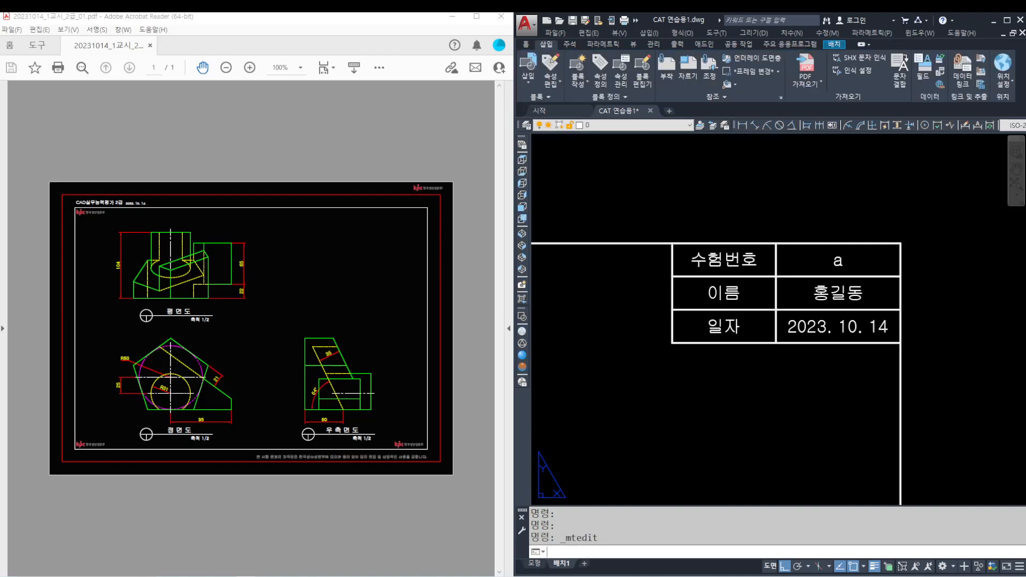
- Modify the page setup of layout 배치1 so that it plots with DWG To PDF.pc3
type("z")
key("Return")
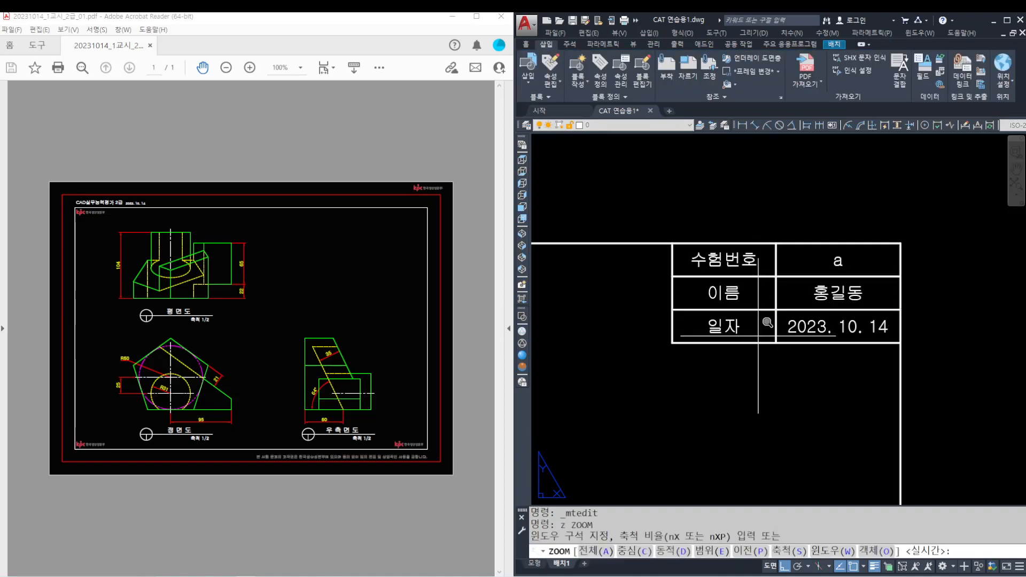
type("a")
key("Return")
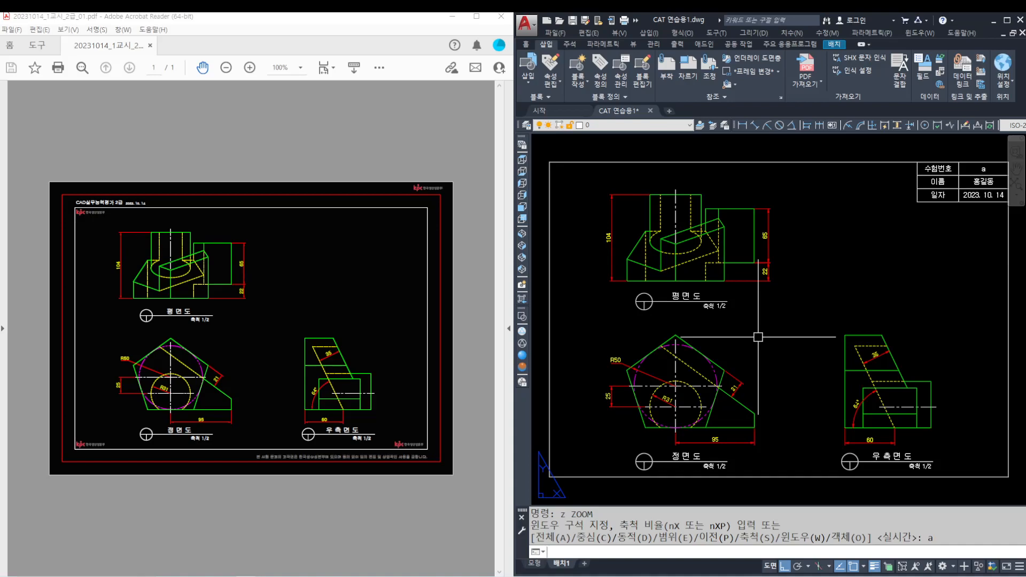
type("pagesetup")
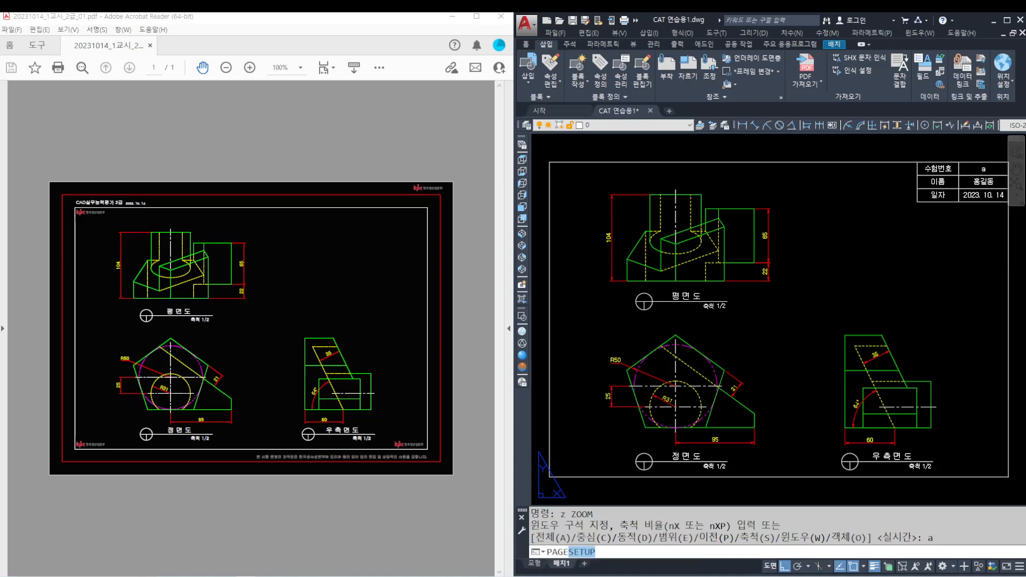
key("Return")
left_click(838, 278)
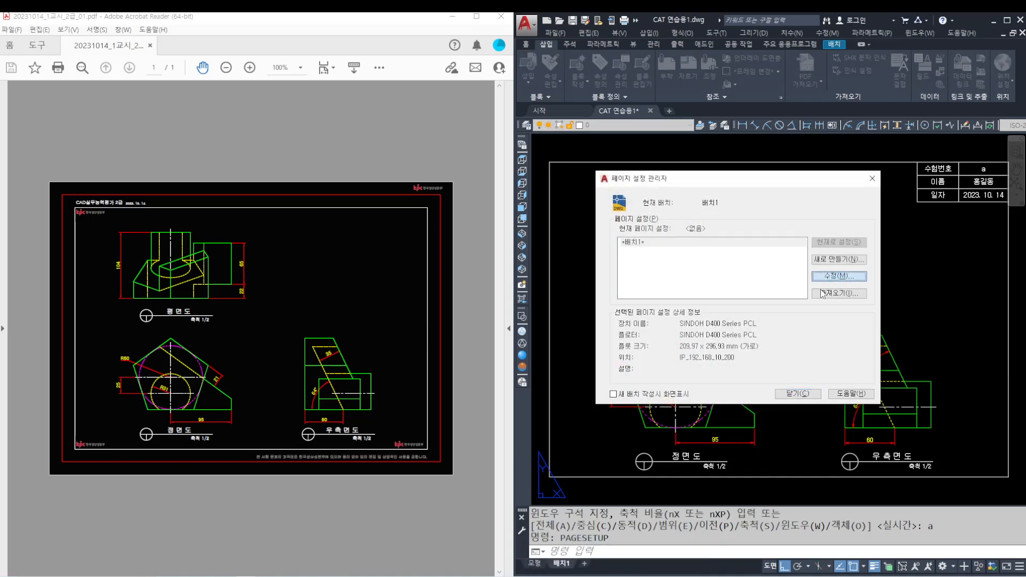
left_click(818, 321)
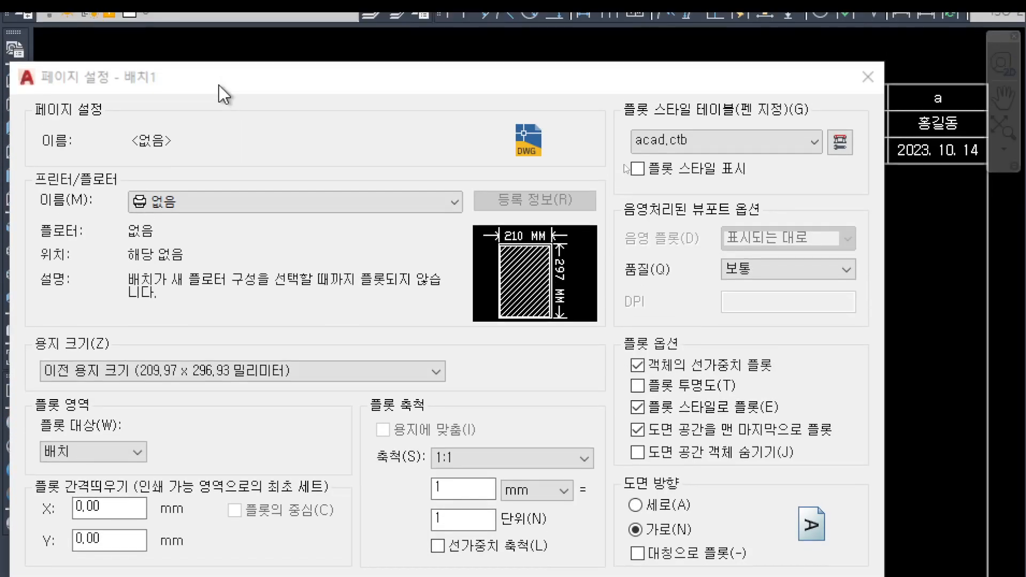
left_click(219, 74)
scroll(235, 116, "down", 1)
scroll(235, 243, "down", 2)
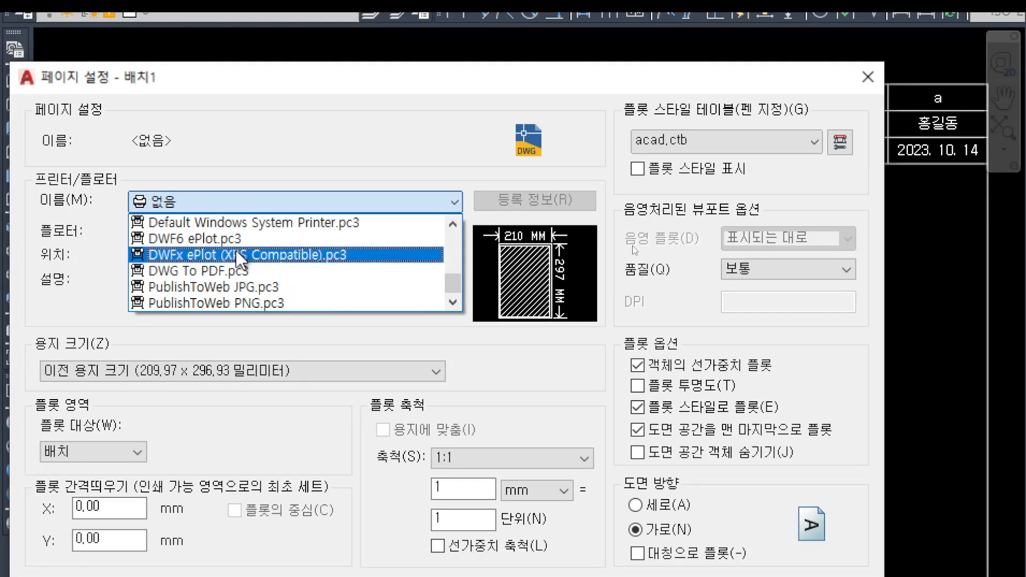
left_click(235, 275)
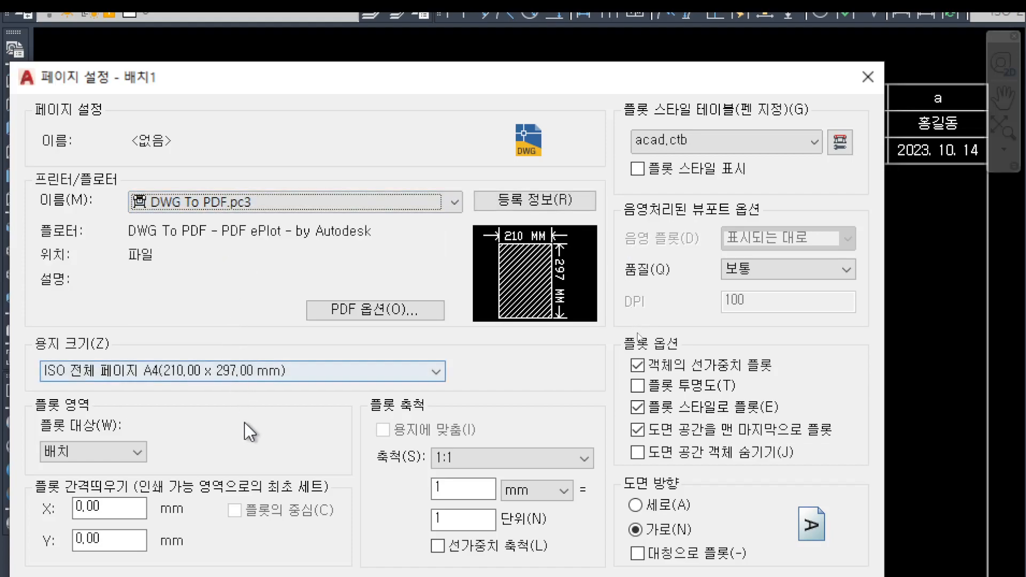
- Set the paper size to landscape ISO full-page A4 (297.00 x 210.00 mm)
left_click(229, 371)
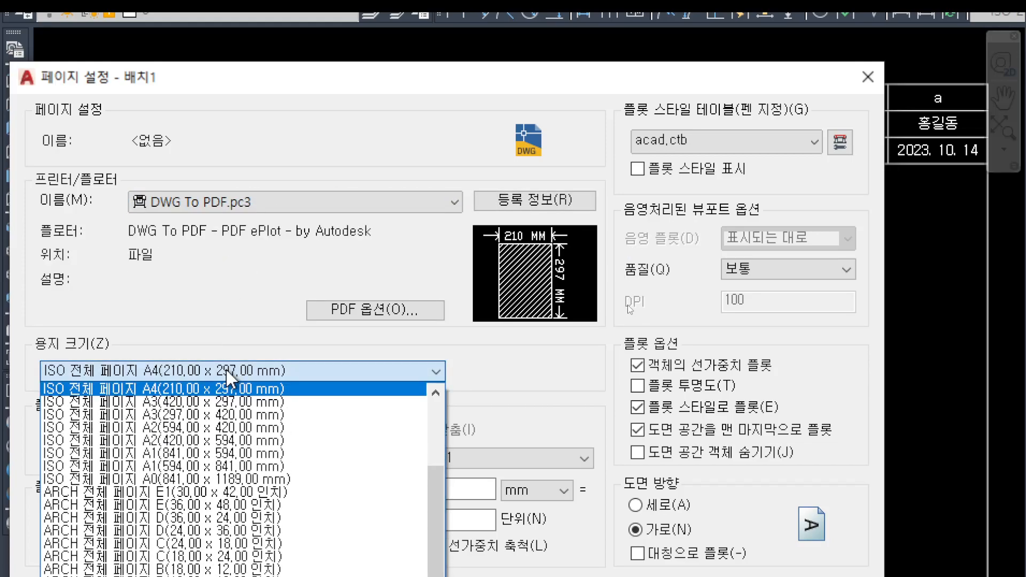
left_click(435, 393)
left_click(323, 388)
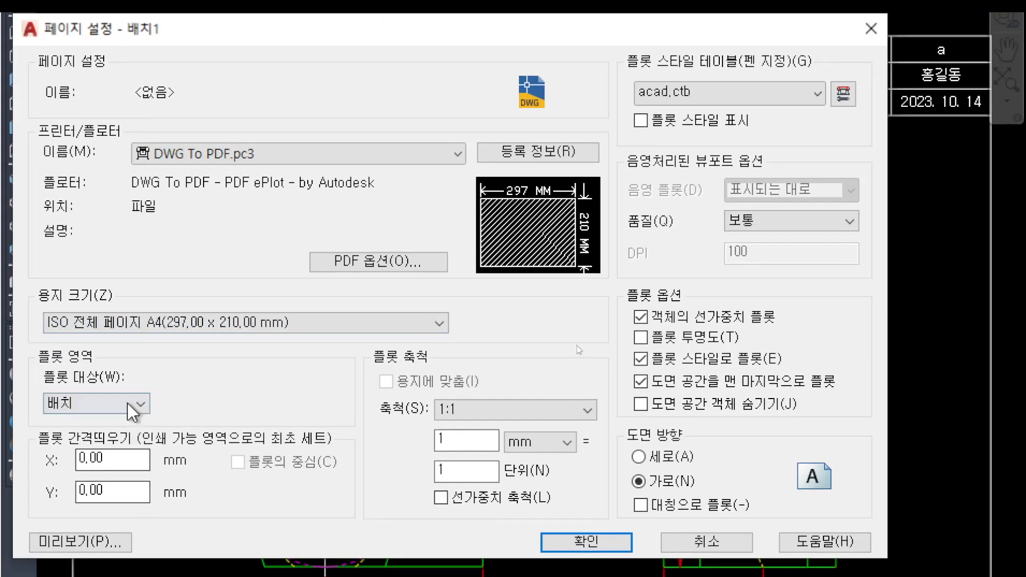
- Set the plot area to the extents (범위) and centre the plot on the paper
left_click(107, 404)
left_click(131, 433)
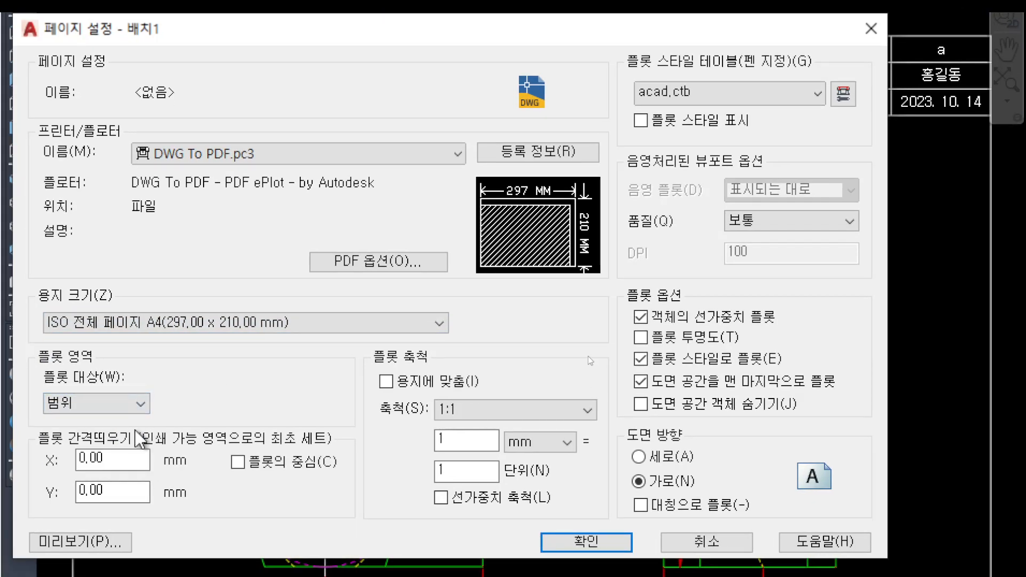
left_click(239, 462)
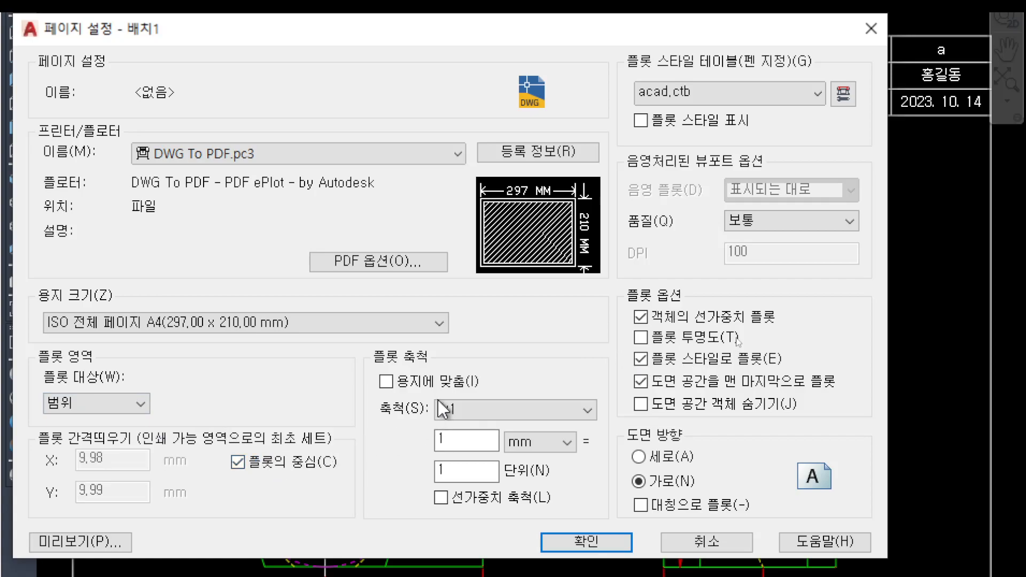
- Try the fit-to-paper option and set the plot scale back to 1:1
left_click(486, 409)
scroll(487, 414, "up", 1)
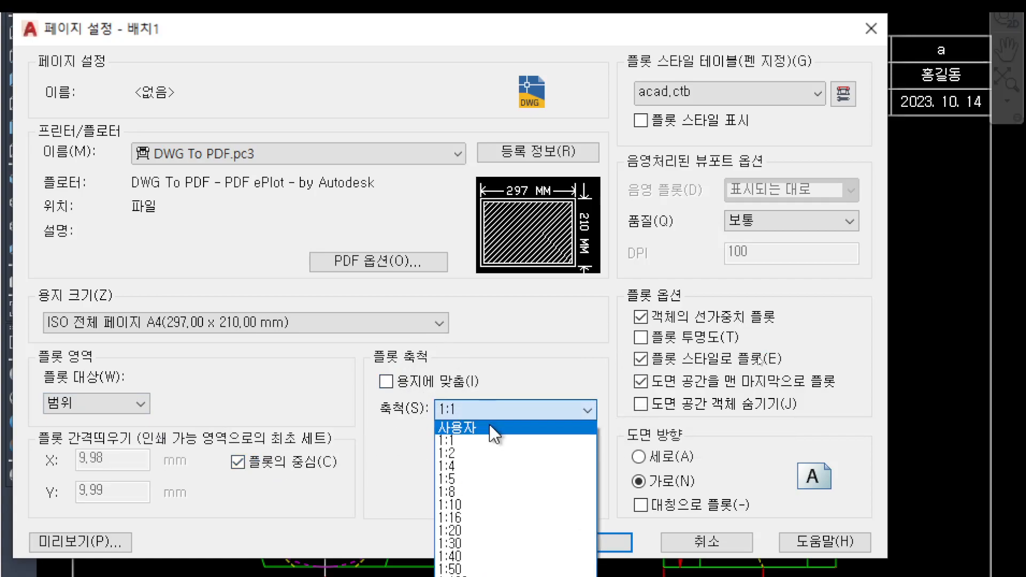
left_click(489, 425)
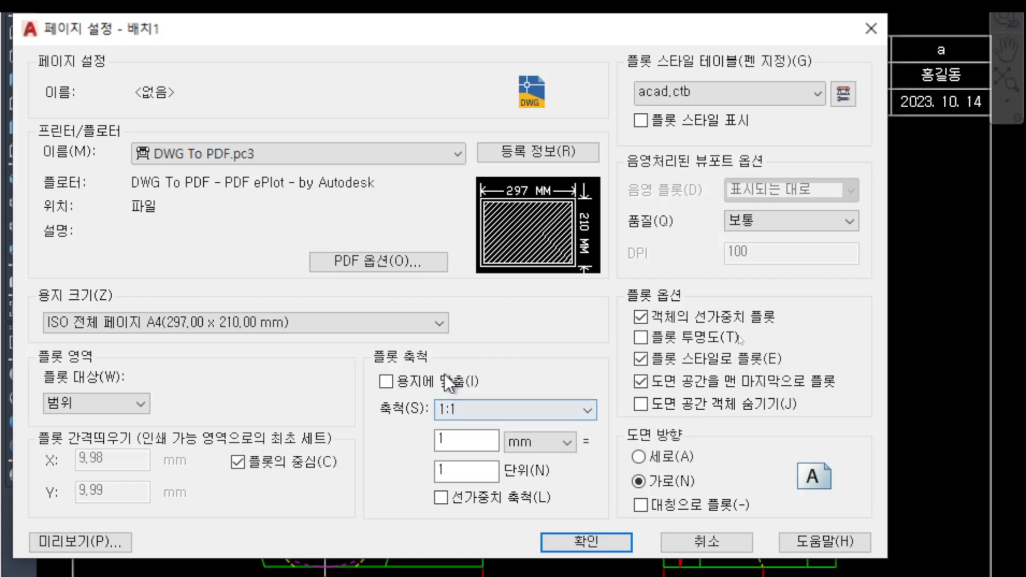
left_click(451, 409)
left_click(470, 451)
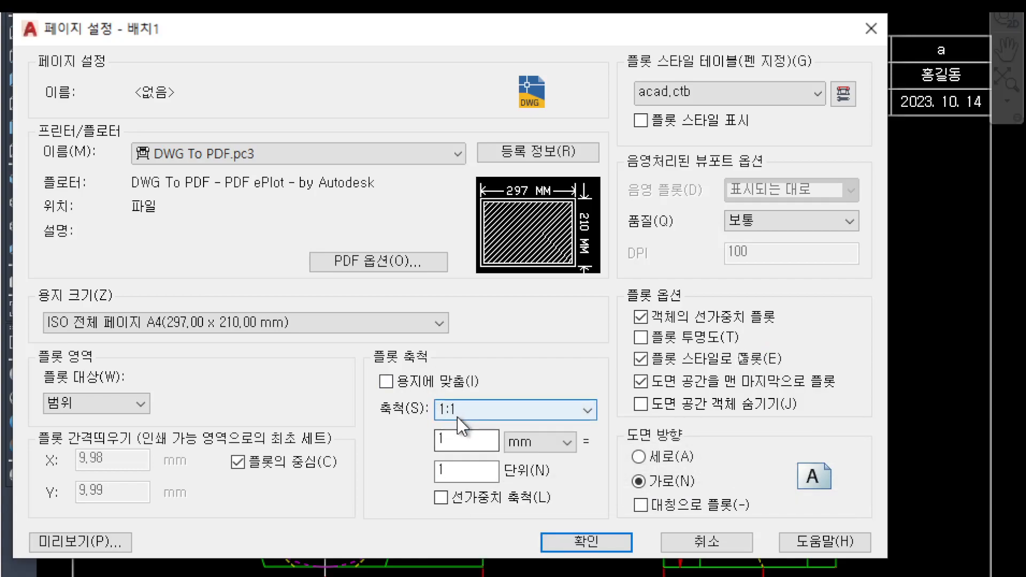
left_click(460, 415)
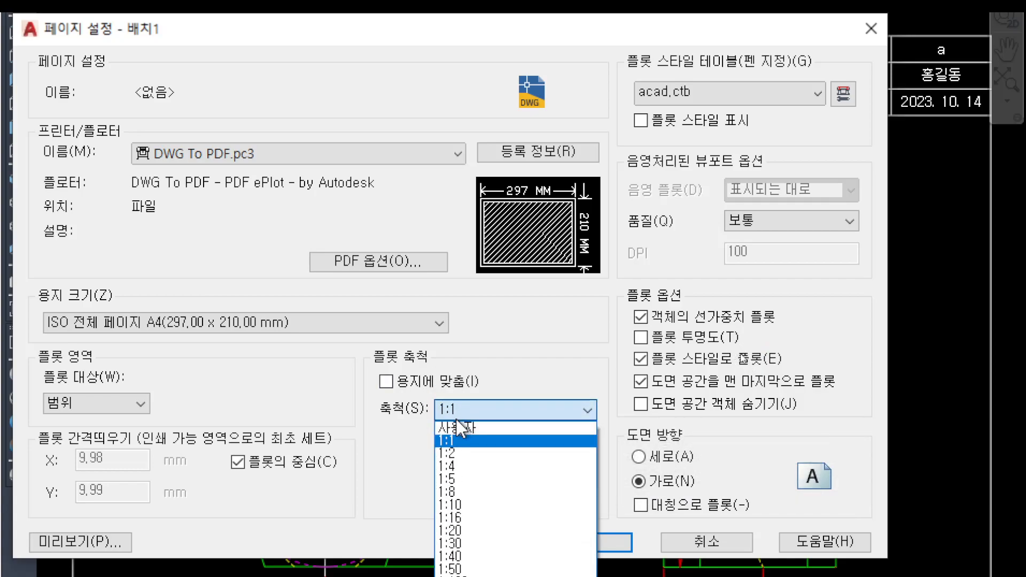
left_click(387, 383)
left_click(387, 383)
left_click(387, 383)
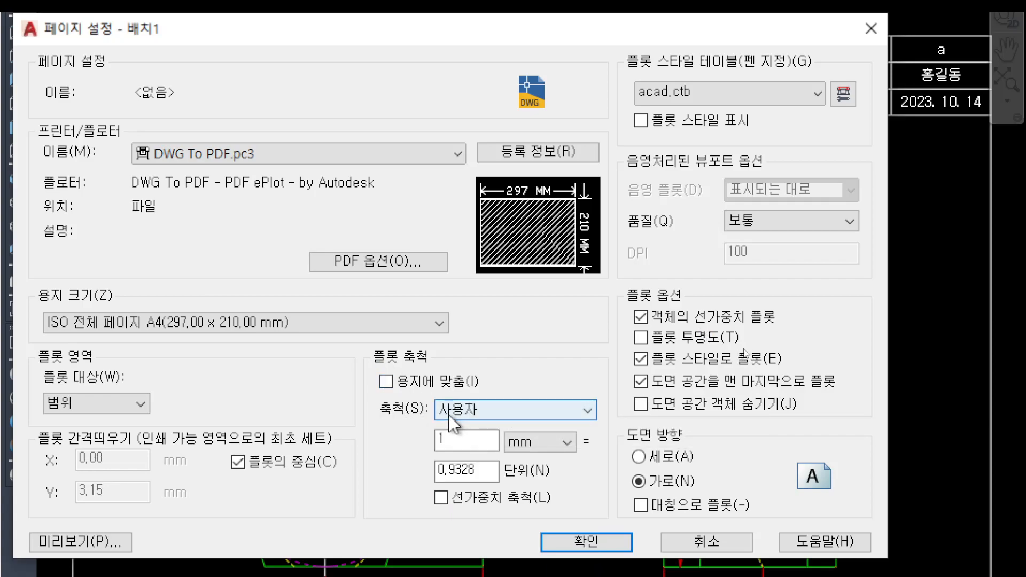
left_click(480, 416)
left_click(477, 442)
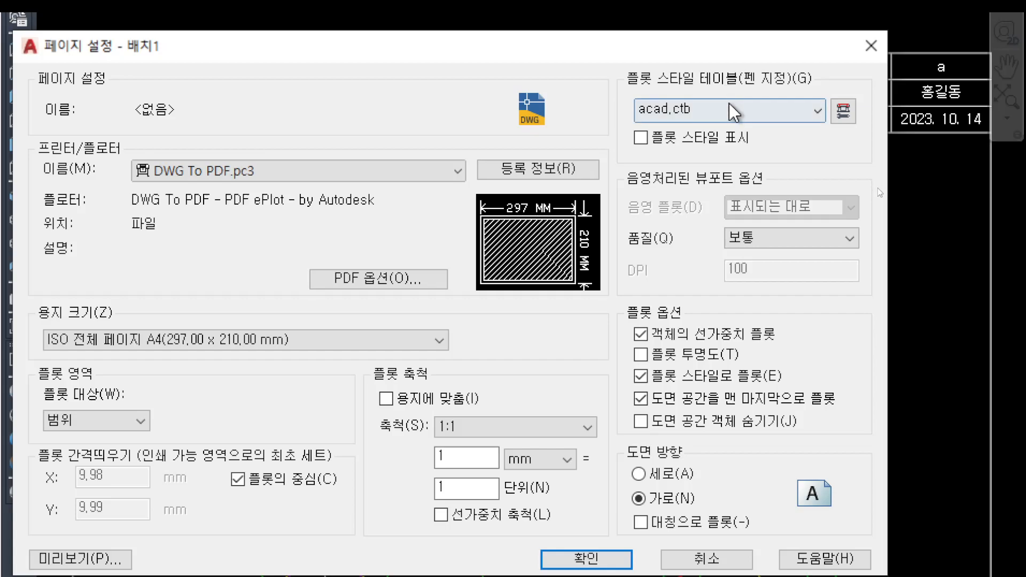
- Assign the monochrome.ctb plot style table, accept the layout's page setup and close the page setup manager
left_click(732, 107)
left_click(706, 223)
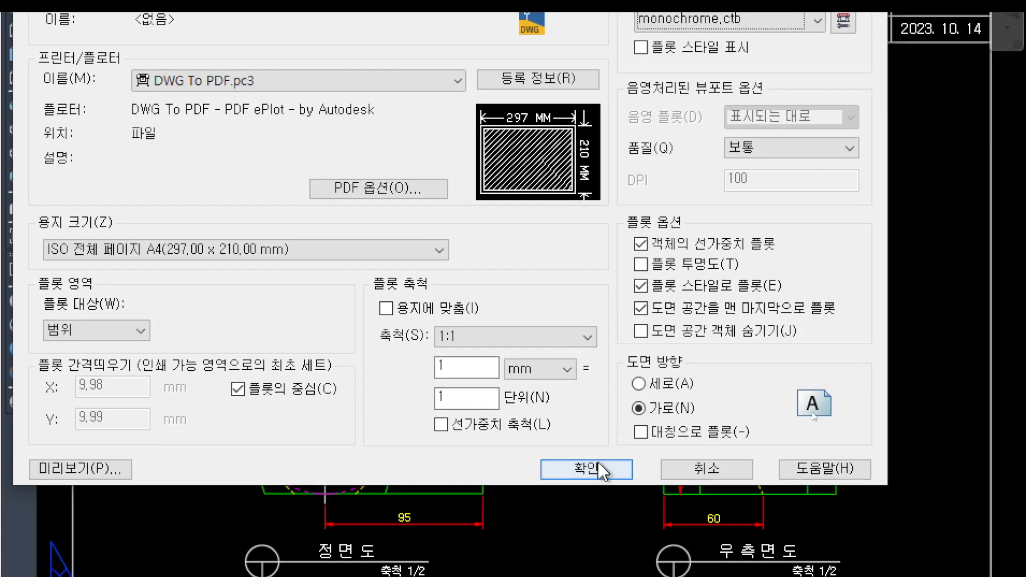
left_click(586, 469)
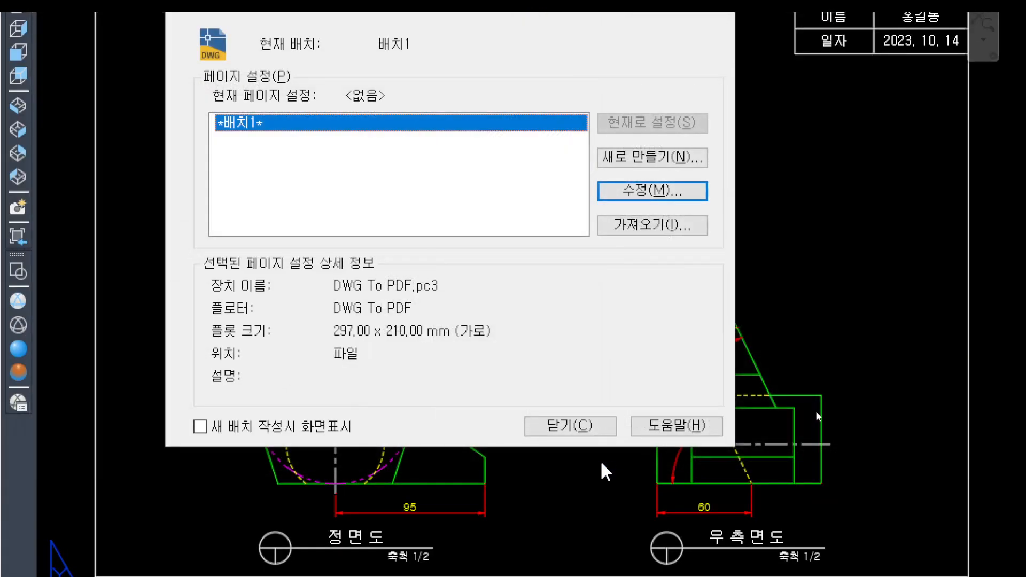
left_click(586, 426)
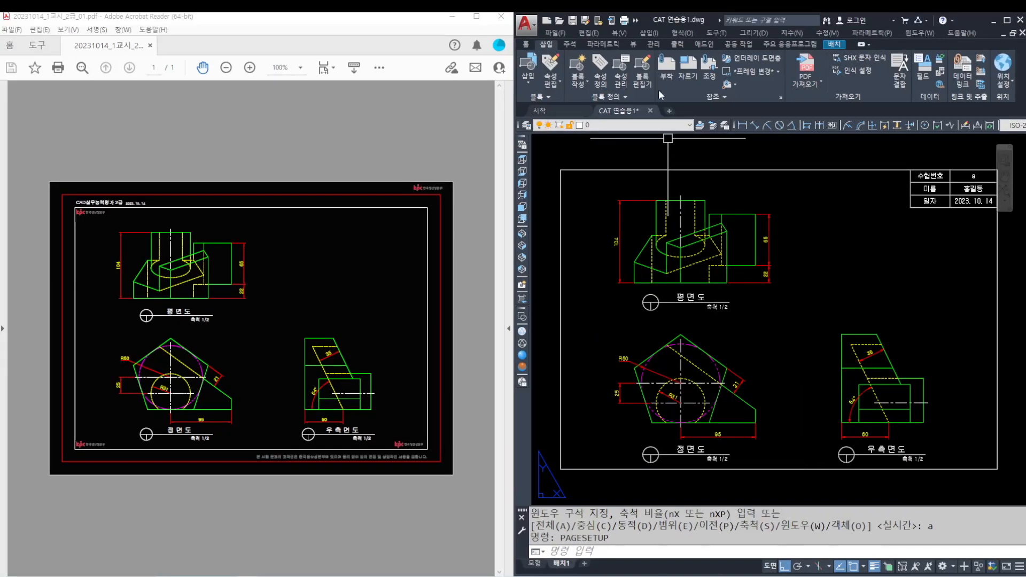
- Save the drawing under the new name "23년 10월 기출 풀이" in AutoCAD 2018 format
left_click(585, 20)
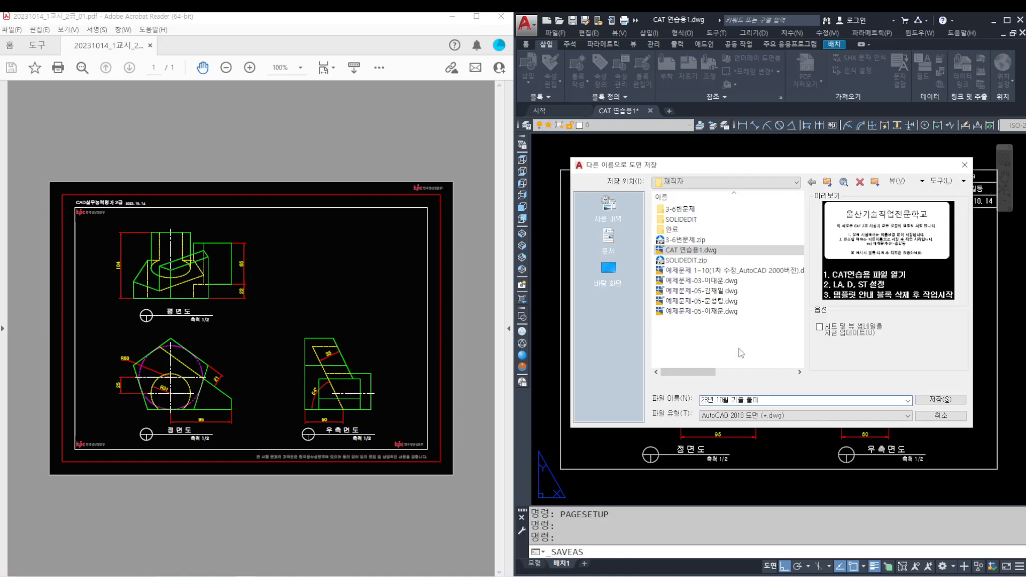
left_click(940, 400)
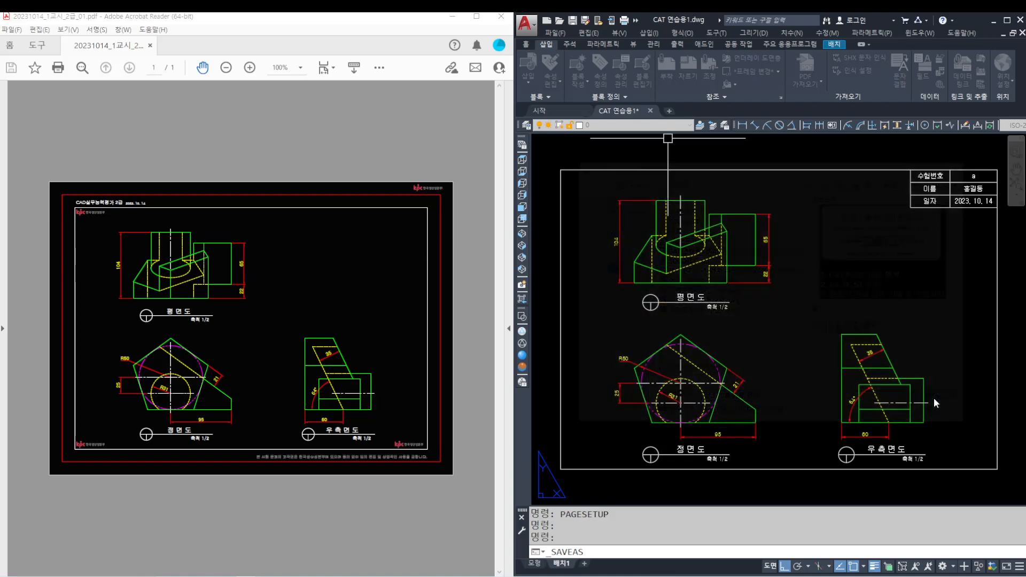